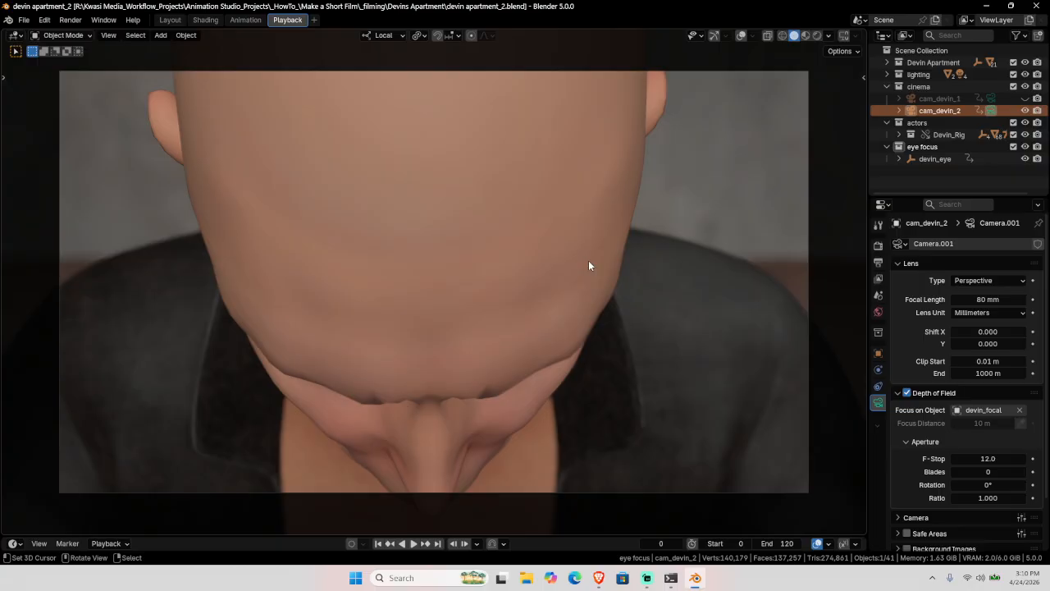
Step: Switch from Blender to a new Edge browser tab
{"action": "left_click", "coordinate": [574, 578]}
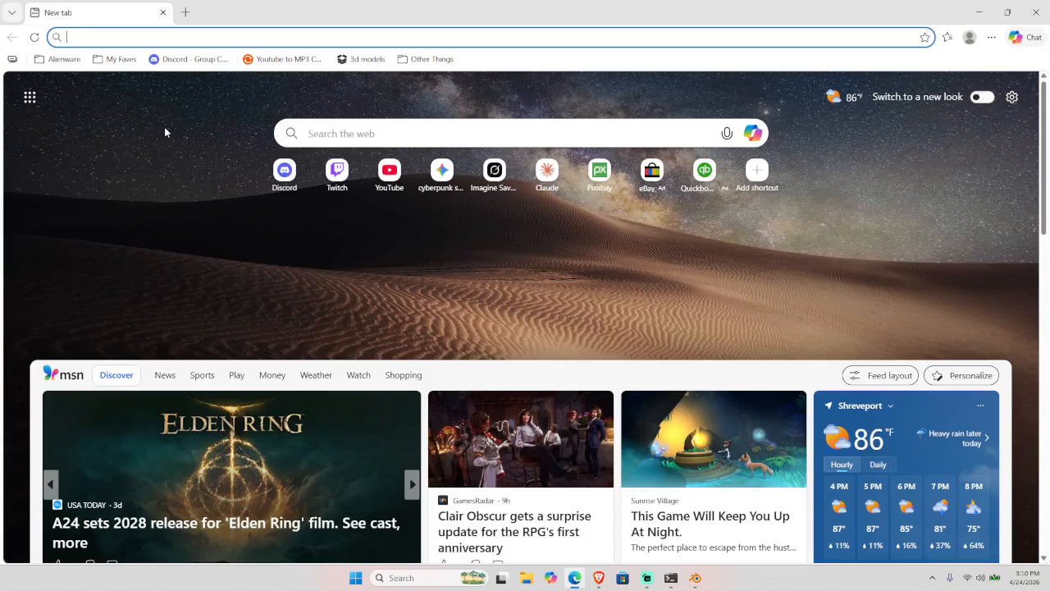
Step: Load the Superhive Human Generator Ultimate page and compare the Personal and Commercial license prices
{"action": "type", "text": "supe"}
{"action": "key", "text": "Return"}
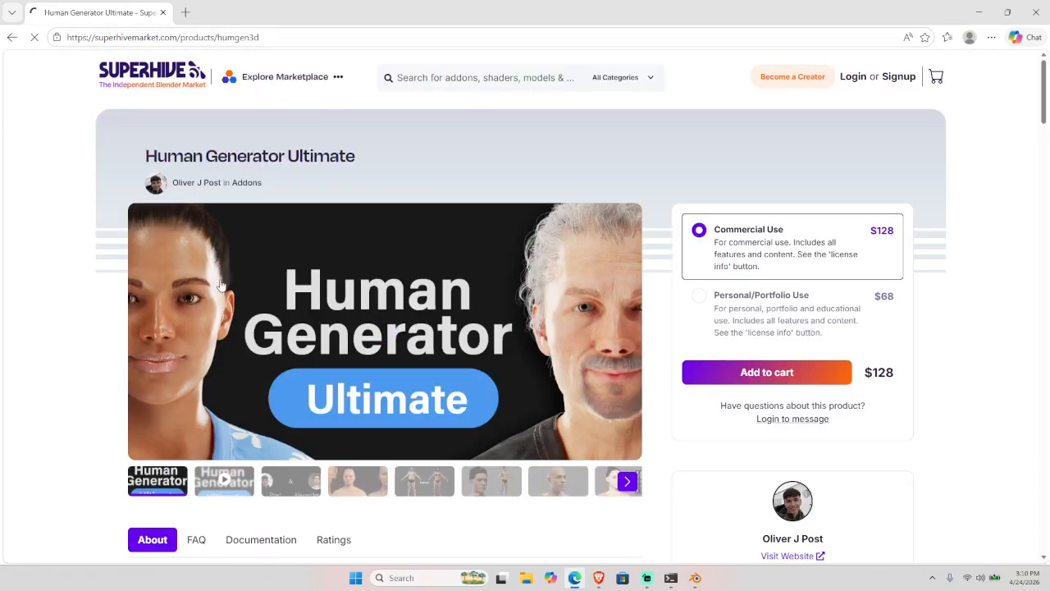
{"action": "left_click", "coordinate": [710, 303]}
{"action": "left_click", "coordinate": [714, 238]}
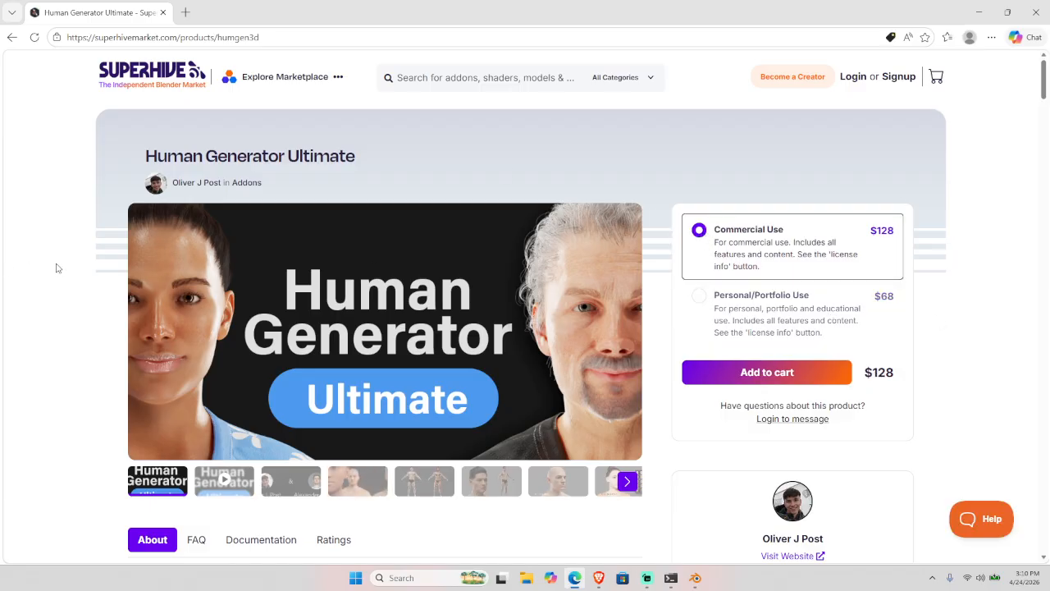
Step: Scroll through the add-on's product details and back up
{"action": "scroll", "coordinate": [57, 268], "scroll_direction": "down", "scroll_amount": 6}
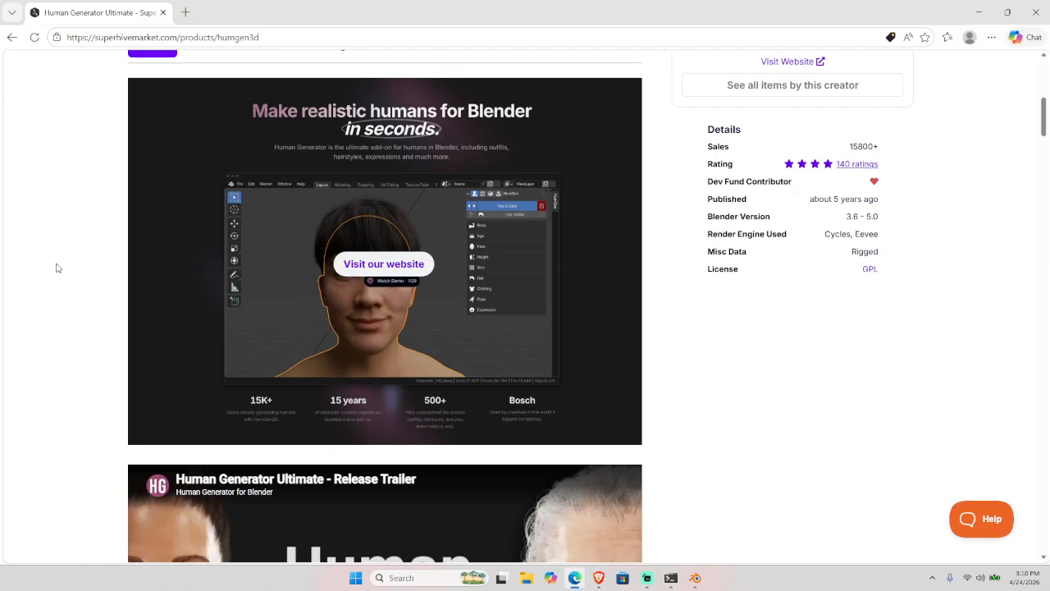
{"action": "scroll", "coordinate": [57, 268], "scroll_direction": "down", "scroll_amount": 11}
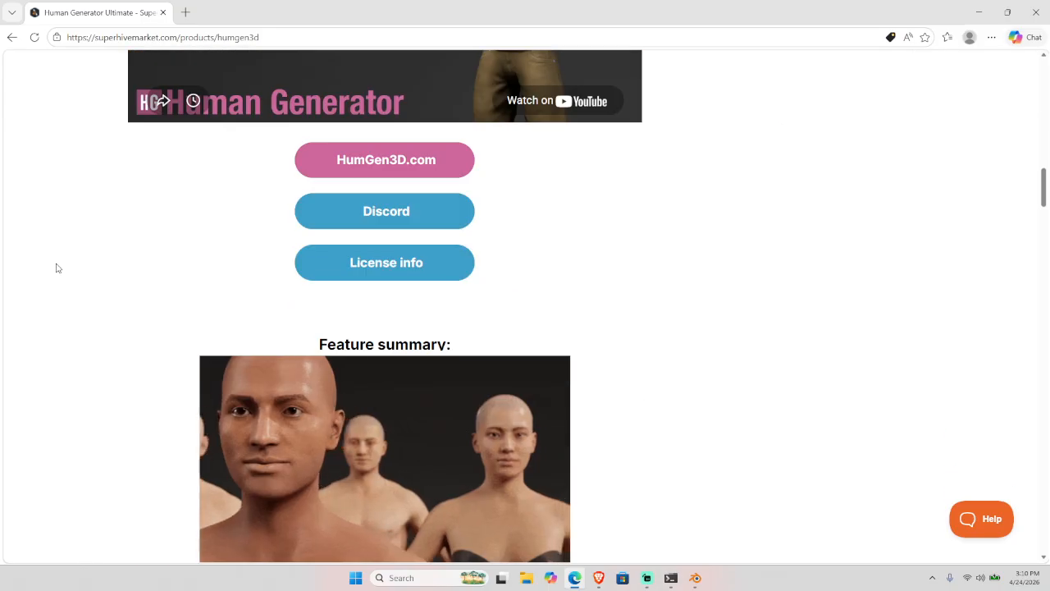
{"action": "scroll", "coordinate": [56, 268], "scroll_direction": "down", "scroll_amount": 3}
{"action": "scroll", "coordinate": [57, 268], "scroll_direction": "up", "scroll_amount": 13}
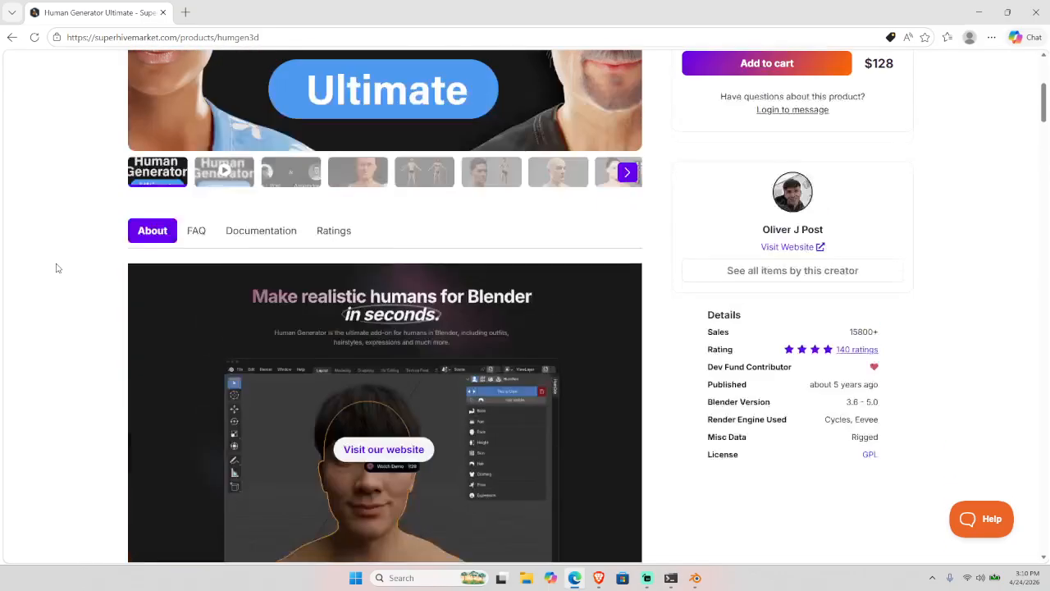
{"action": "scroll", "coordinate": [57, 267], "scroll_direction": "up", "scroll_amount": 4}
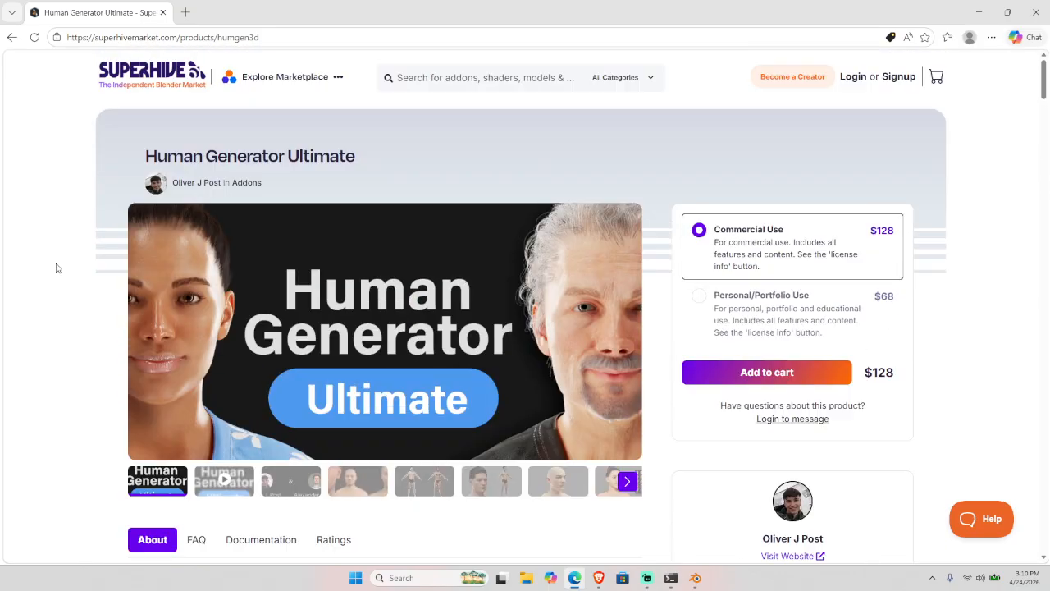
Step: Close the browser and switch Blender to the Animation workspace, orbiting to a high side view
{"action": "left_click", "coordinate": [1027, 20]}
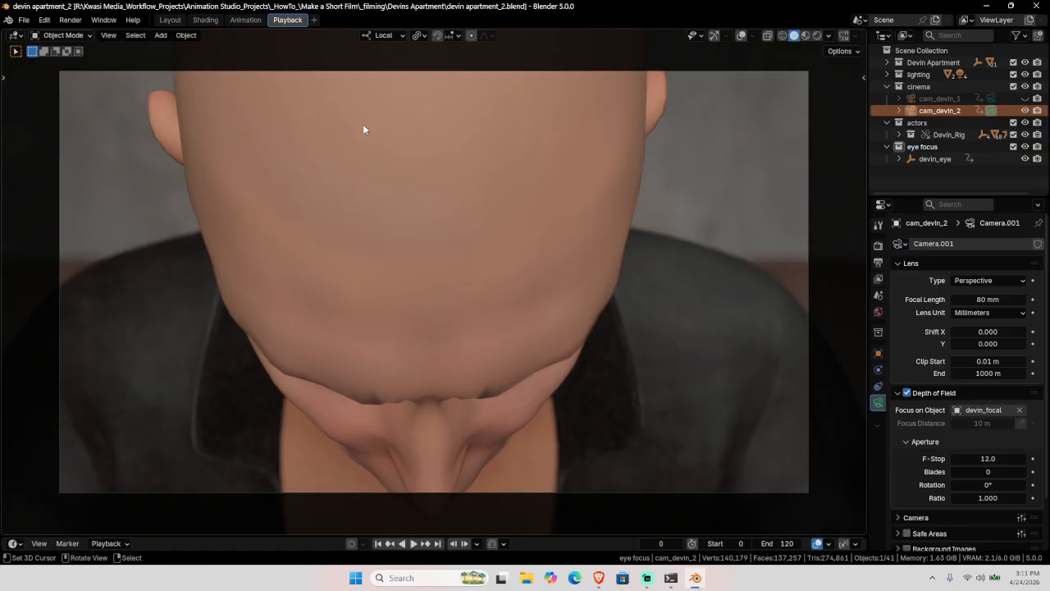
{"action": "left_click", "coordinate": [245, 20]}
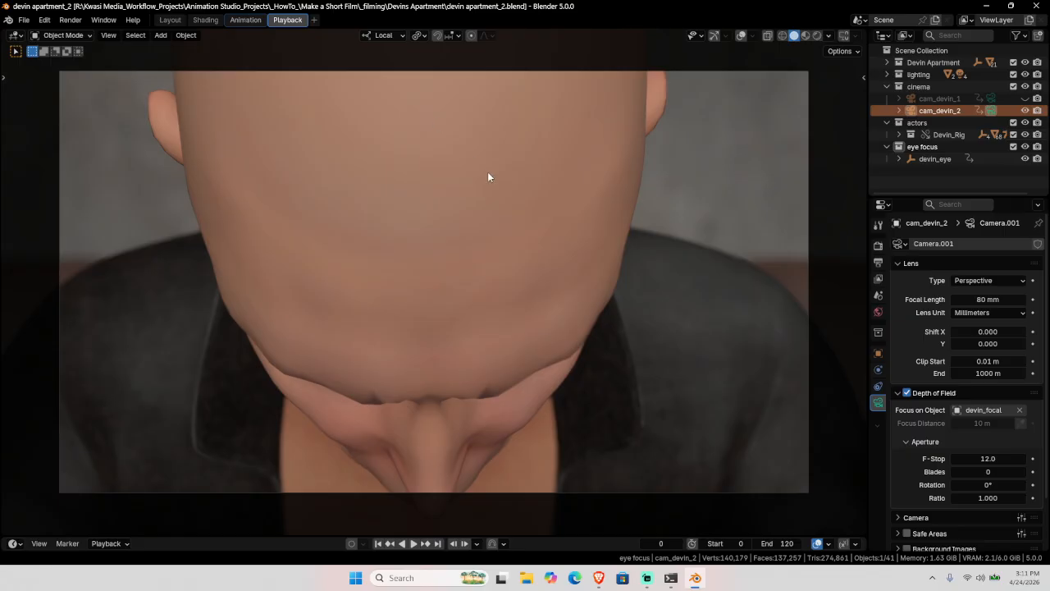
{"action": "middle_click_drag", "start_coordinate": [684, 209], "coordinate": [769, 272]}
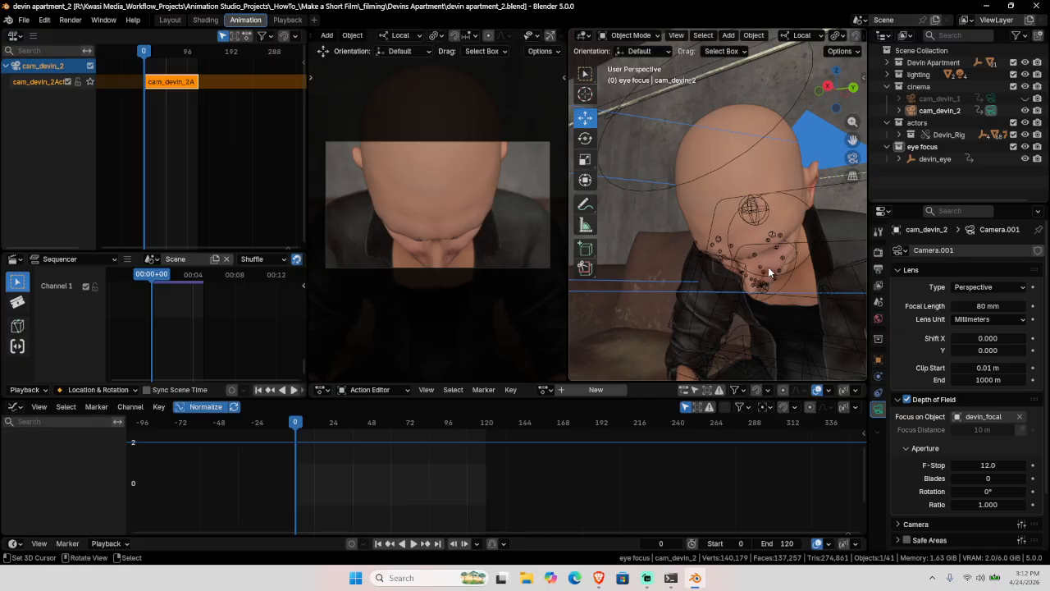
Step: Orbit to a front view of the face and save the scene as devin apartment_3.blend
{"action": "left_click", "coordinate": [759, 207]}
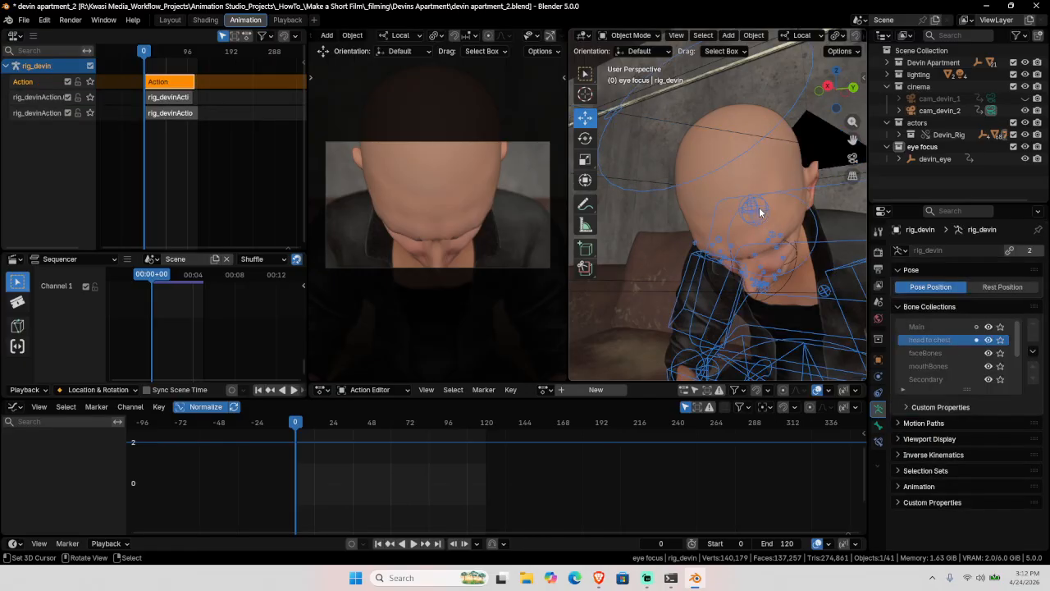
{"action": "middle_click_drag", "start_coordinate": [759, 206], "coordinate": [736, 245]}
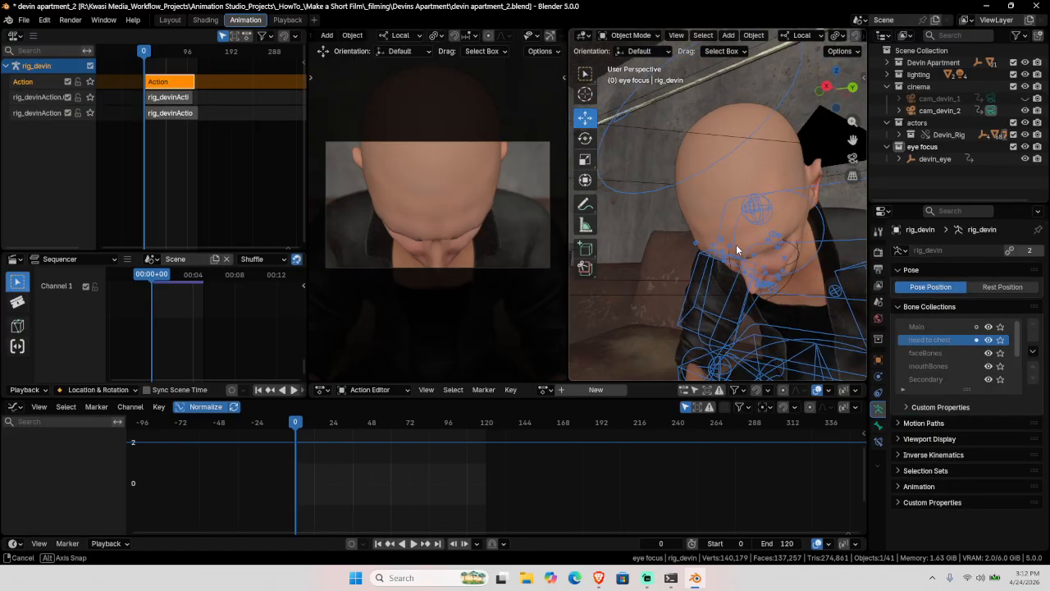
{"action": "key", "text": "alt+a"}
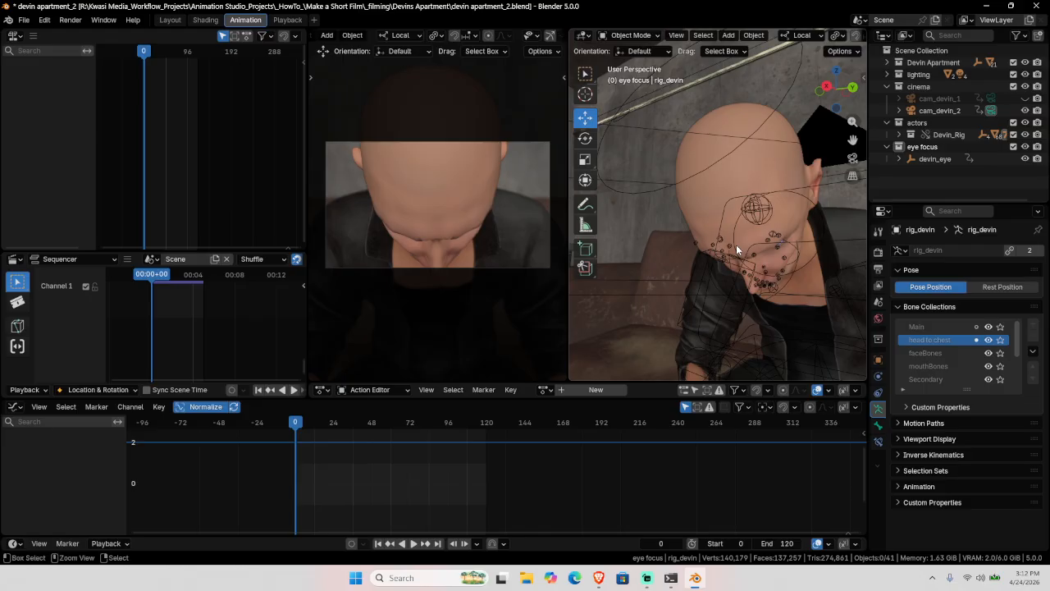
{"action": "key", "text": "ctrl+shift+s"}
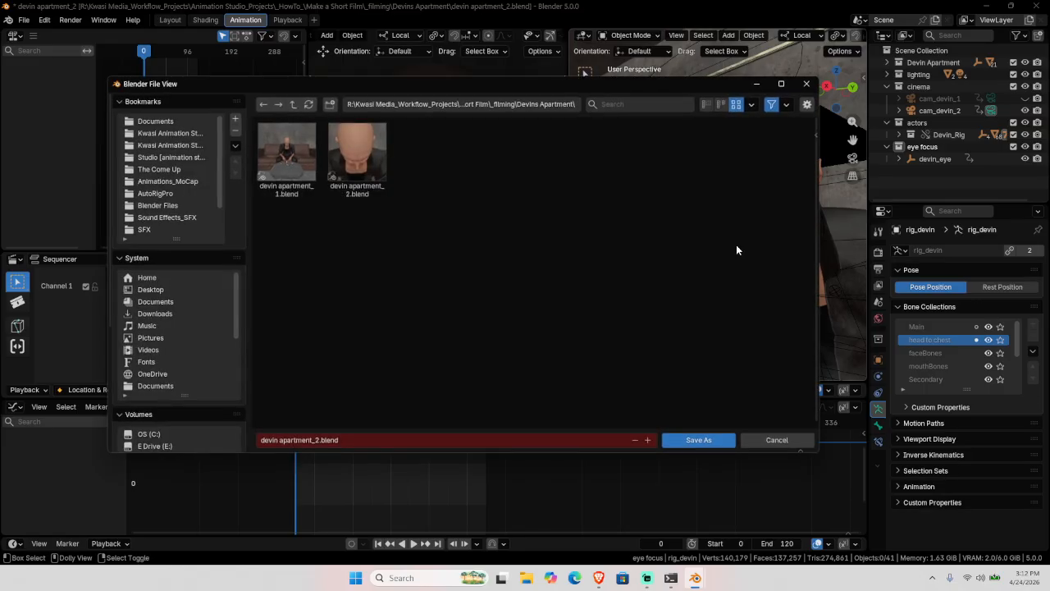
{"action": "left_click", "coordinate": [648, 440]}
{"action": "left_click", "coordinate": [691, 440]}
Step: Rename the render output path to devin apartment_03 in Output properties
{"action": "left_click", "coordinate": [878, 269]}
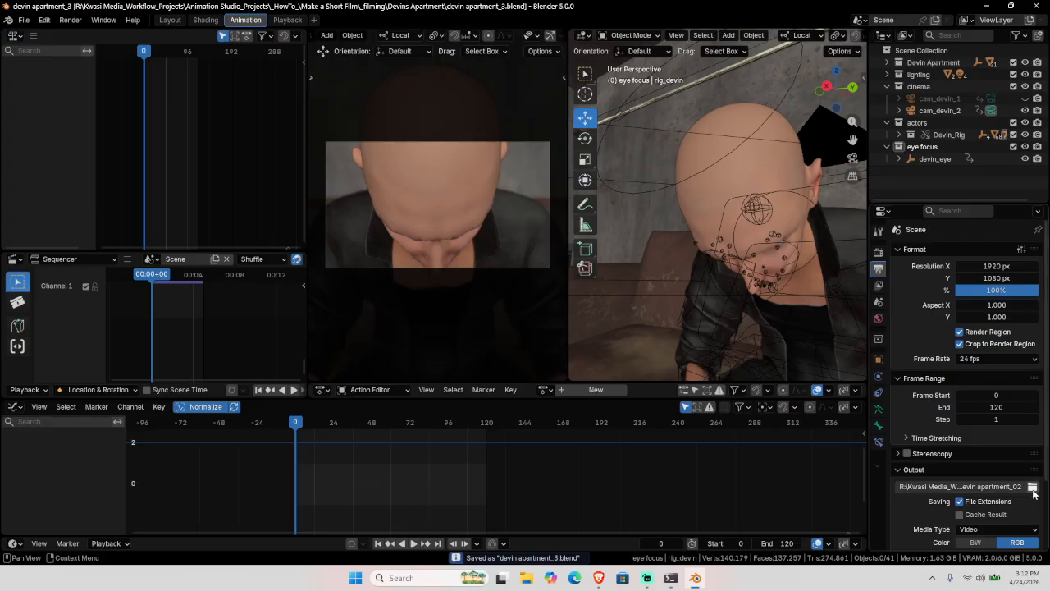
{"action": "left_click", "coordinate": [1033, 487]}
{"action": "left_click", "coordinate": [649, 441]}
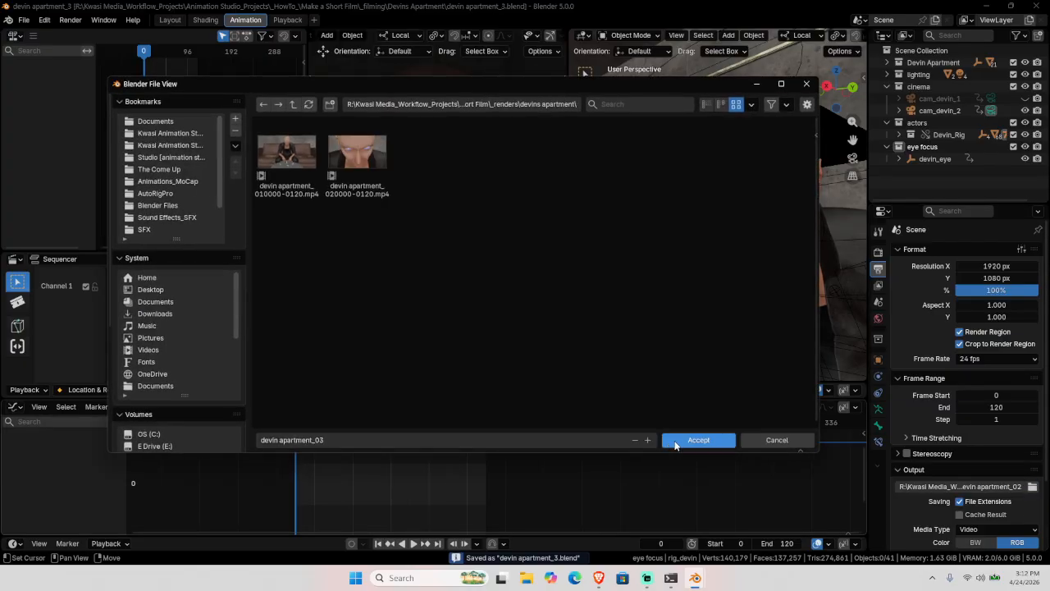
{"action": "left_click", "coordinate": [685, 440]}
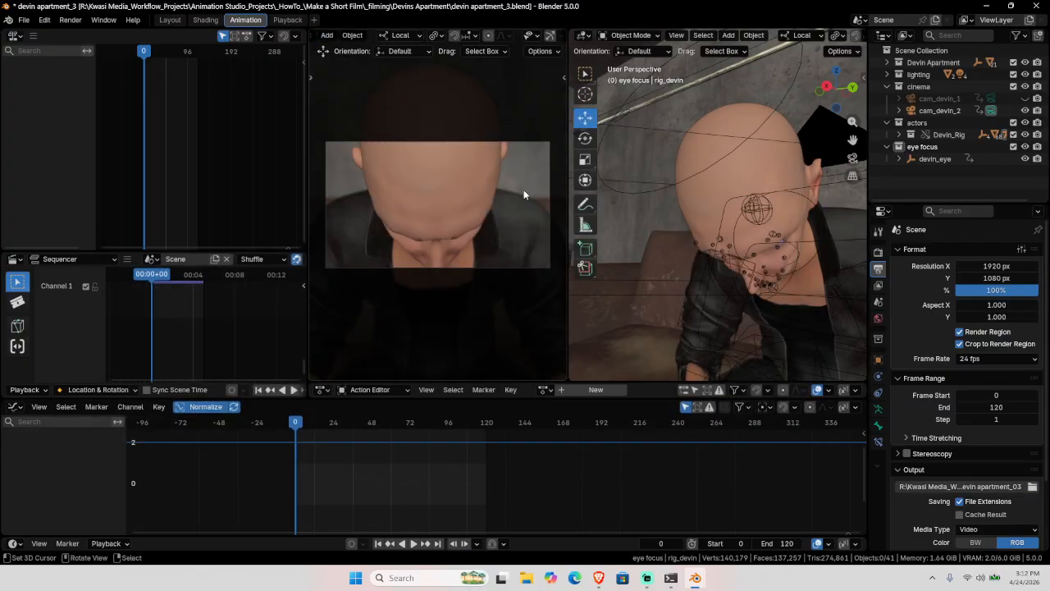
Step: Jump to frame 120 and delete both rig_devin Action tracks in the NLA editor
{"action": "left_click", "coordinate": [441, 543]}
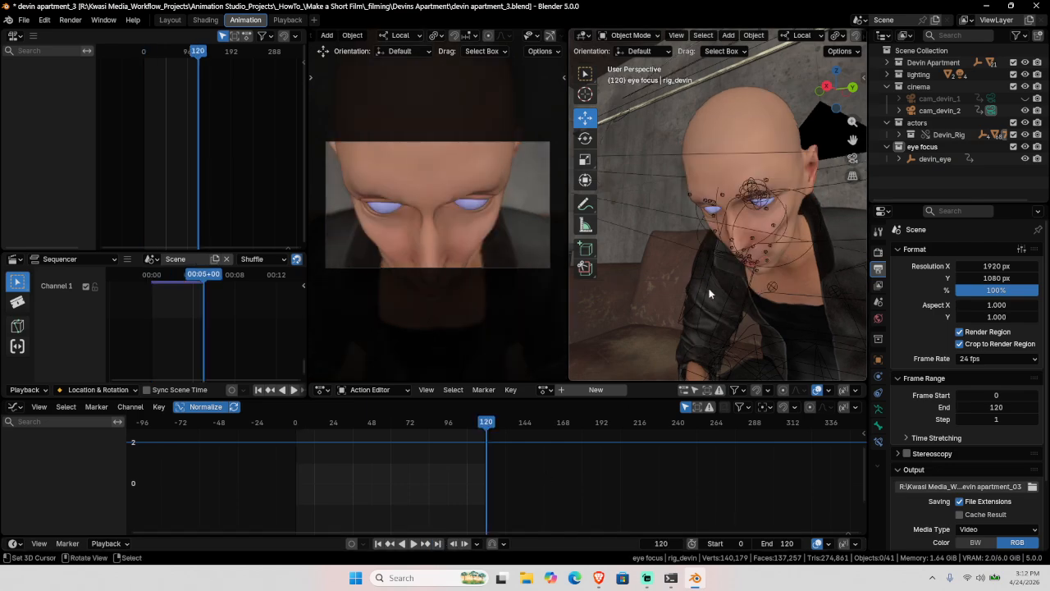
{"action": "key", "text": "a"}
{"action": "key", "text": "a"}
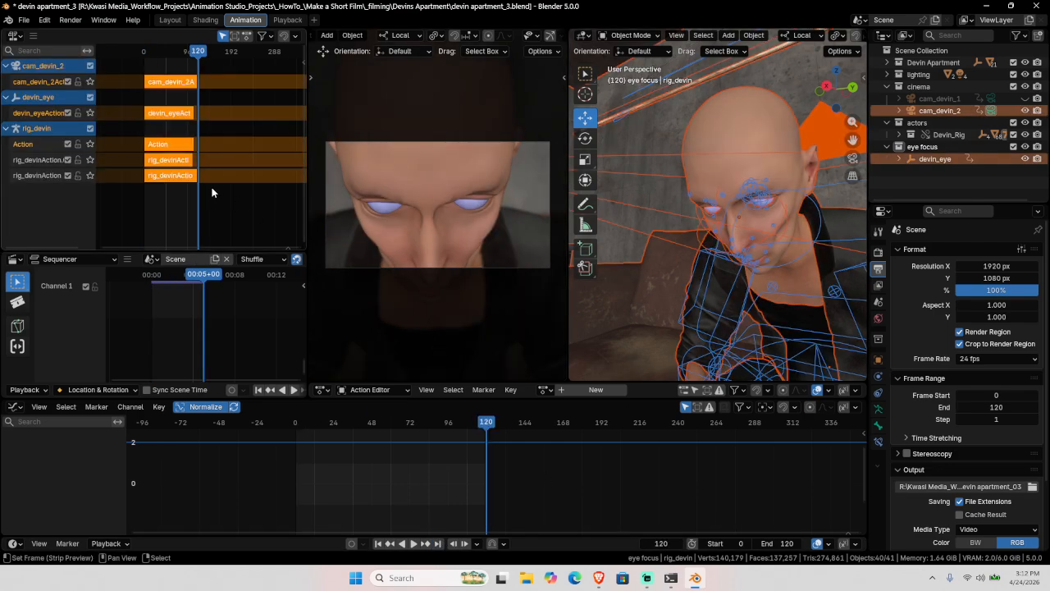
{"action": "key", "text": "x"}
{"action": "left_click", "coordinate": [43, 149]}
{"action": "key", "text": "x"}
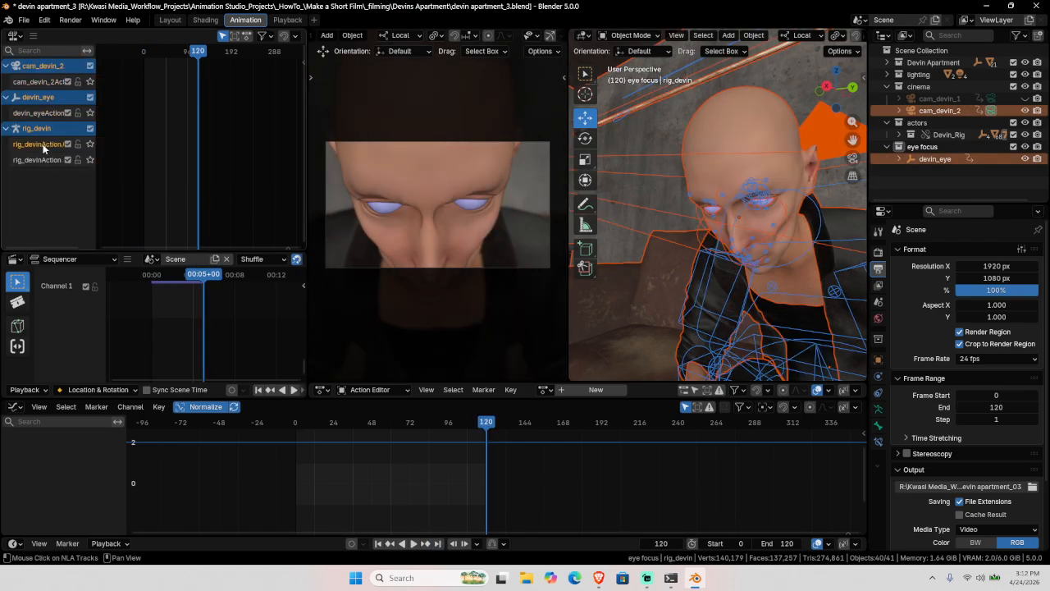
{"action": "key", "text": "x"}
{"action": "key", "text": "alt+a"}
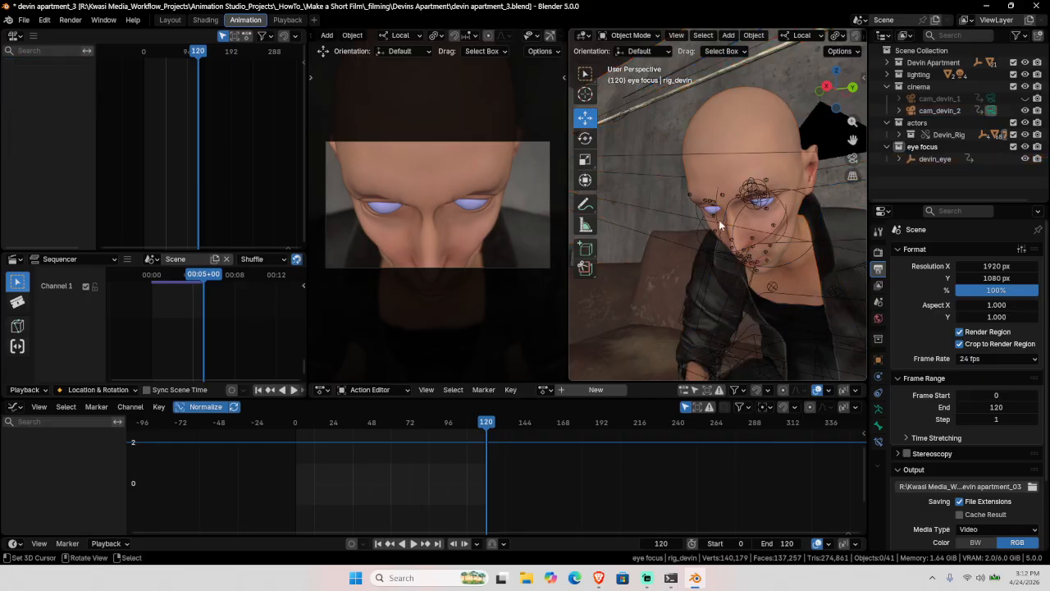
{"action": "scroll", "coordinate": [722, 220], "scroll_direction": "down", "scroll_amount": 4}
{"action": "middle_click_drag", "start_coordinate": [733, 214], "coordinate": [733, 187]}
{"action": "scroll", "coordinate": [734, 221], "scroll_direction": "down", "scroll_amount": 1}
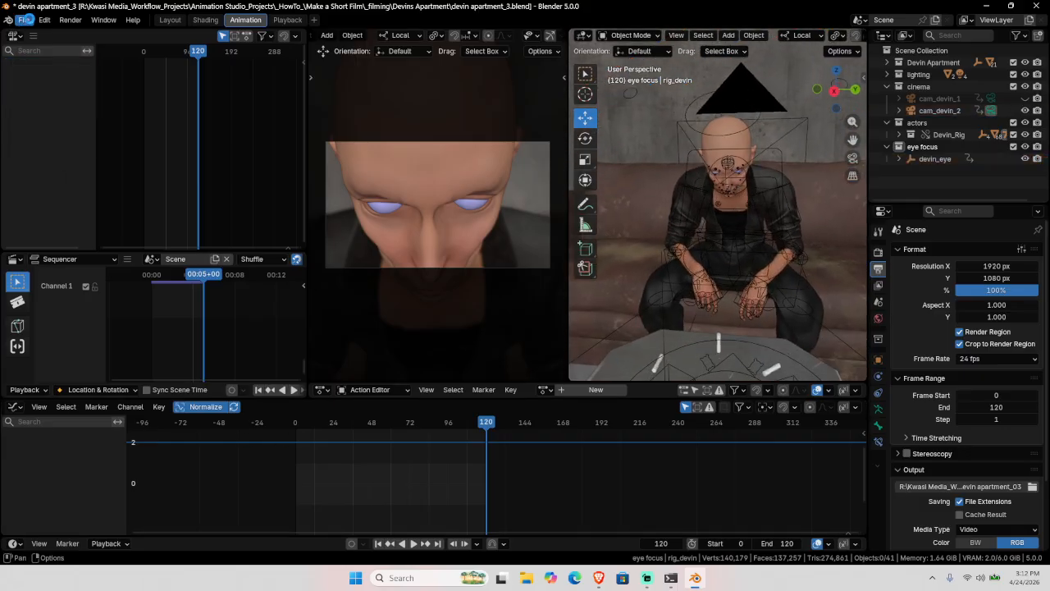
Step: Save the file and purge the 6 unused data-blocks via File > Clean Up
{"action": "key", "text": "ctrl+s"}
{"action": "left_click", "coordinate": [24, 20]}
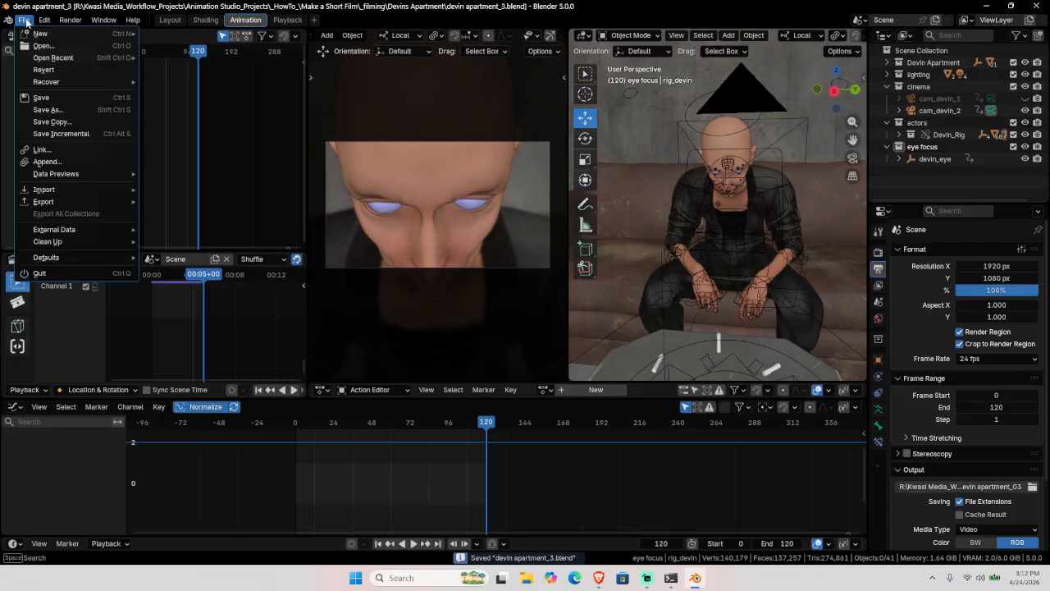
{"action": "mouse_move", "coordinate": [66, 244]}
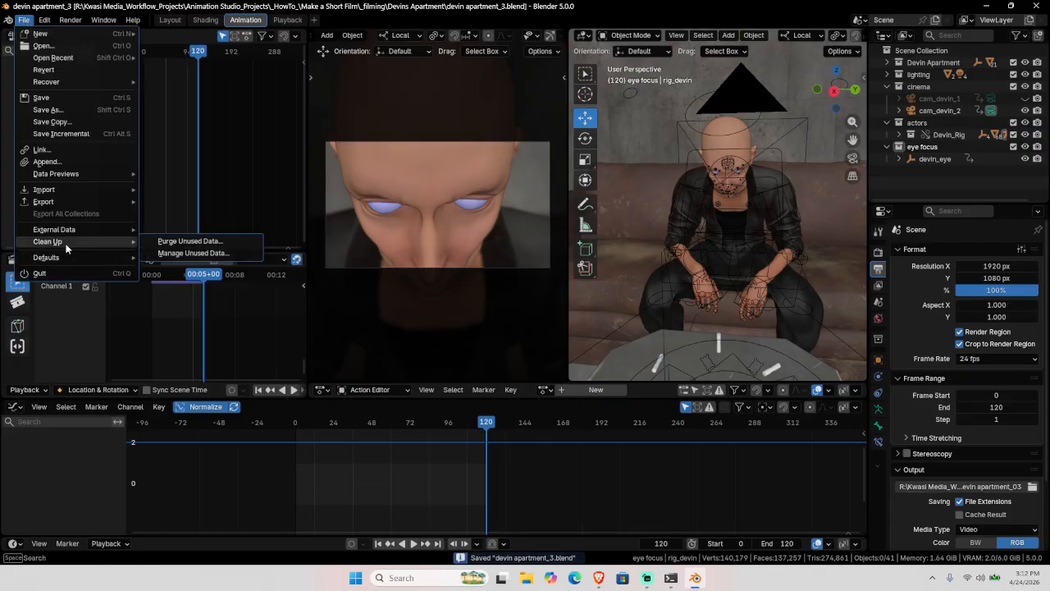
{"action": "key", "text": "Return"}
{"action": "left_click", "coordinate": [205, 324]}
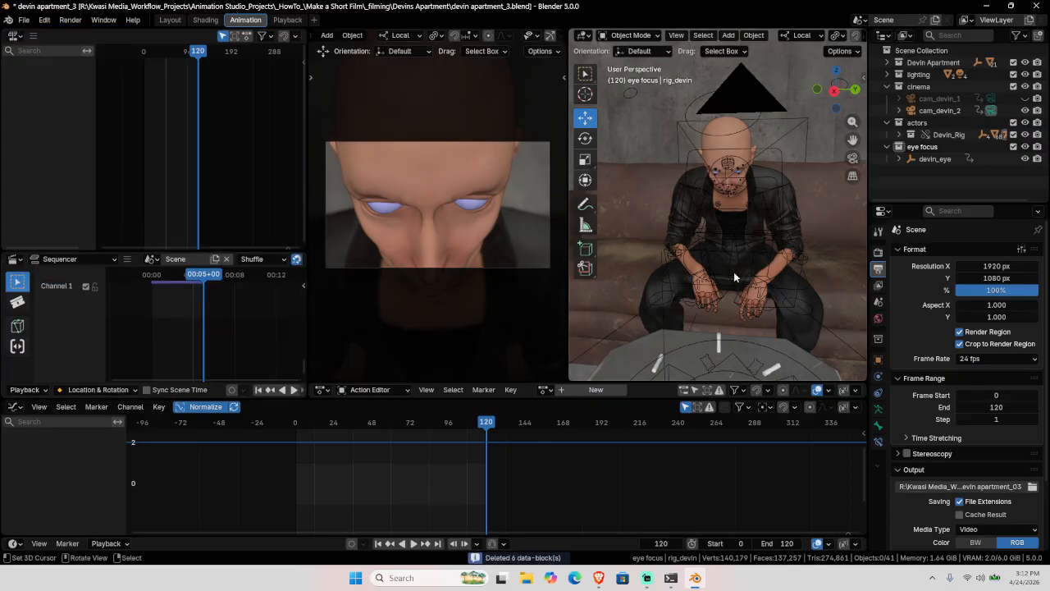
{"action": "middle_click_drag", "start_coordinate": [743, 224], "coordinate": [727, 255]}
{"action": "scroll", "coordinate": [739, 271], "scroll_direction": "down", "scroll_amount": 14}
{"action": "scroll", "coordinate": [728, 243], "scroll_direction": "up", "scroll_amount": 10}
{"action": "scroll", "coordinate": [728, 241], "scroll_direction": "up", "scroll_amount": 8}
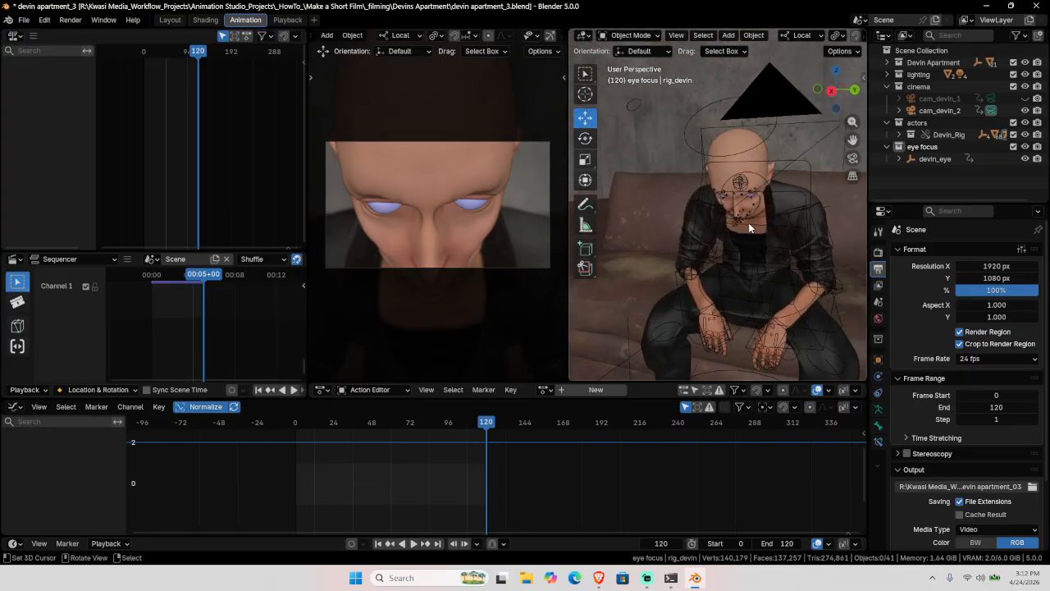
Step: Return to frame 0 and region-zoom onto Devin's forehead, selecting the rig
{"action": "left_click", "coordinate": [741, 182]}
{"action": "middle_click_drag", "start_coordinate": [741, 232], "coordinate": [765, 283]}
{"action": "key", "text": "shift+Left"}
{"action": "key", "text": "alt+a"}
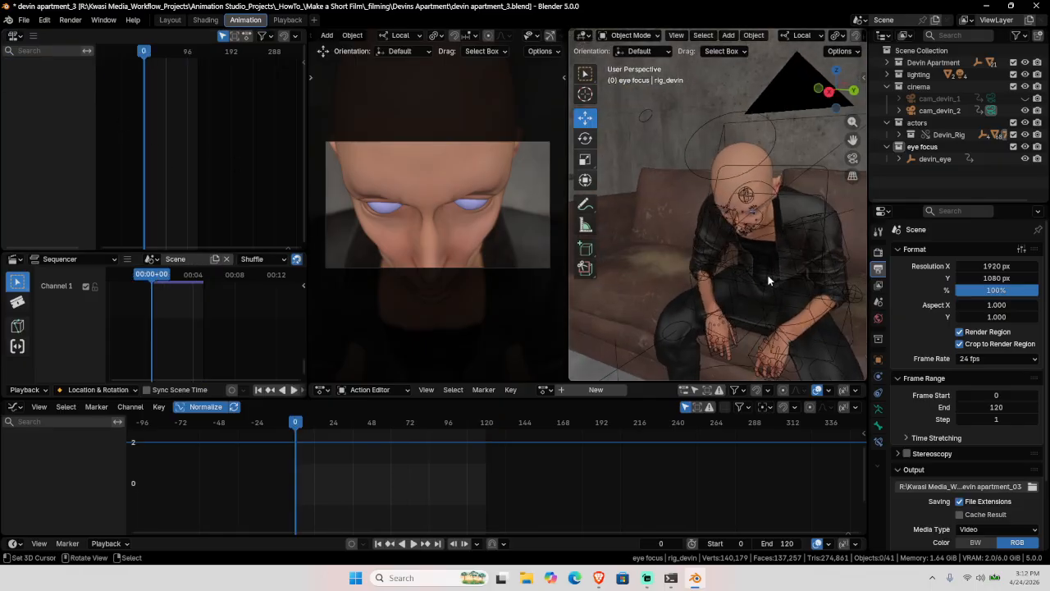
{"action": "scroll", "coordinate": [766, 293], "scroll_direction": "up", "scroll_amount": 6}
{"action": "key", "text": "shift+b"}
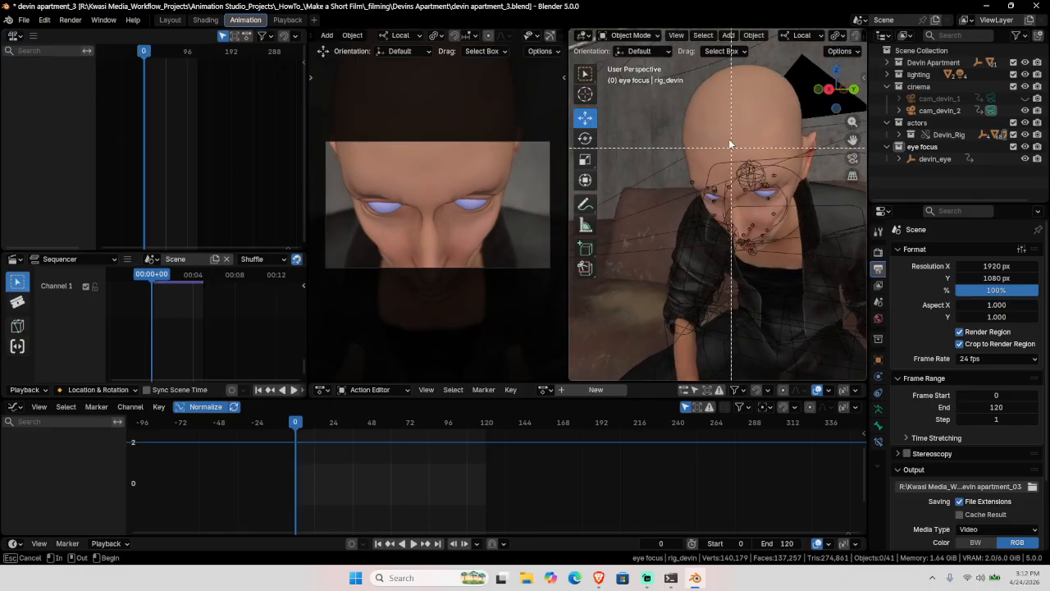
{"action": "left_click_drag", "start_coordinate": [731, 142], "coordinate": [770, 180]}
{"action": "key", "text": "shift+b"}
{"action": "left_click_drag", "start_coordinate": [708, 150], "coordinate": [727, 164]}
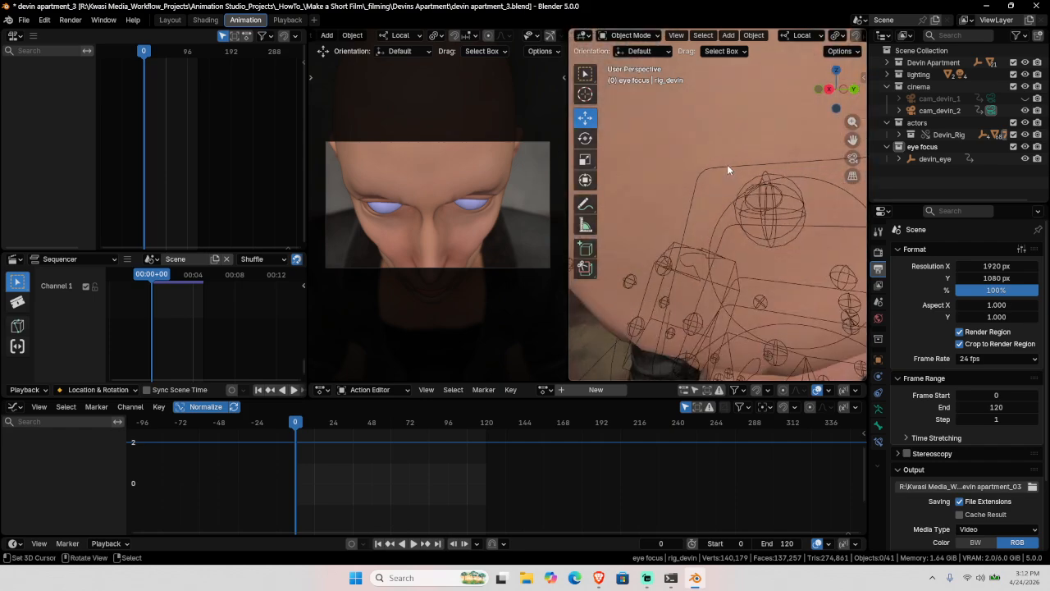
{"action": "scroll", "coordinate": [727, 164], "scroll_direction": "down", "scroll_amount": 5}
{"action": "left_click", "coordinate": [727, 164]}
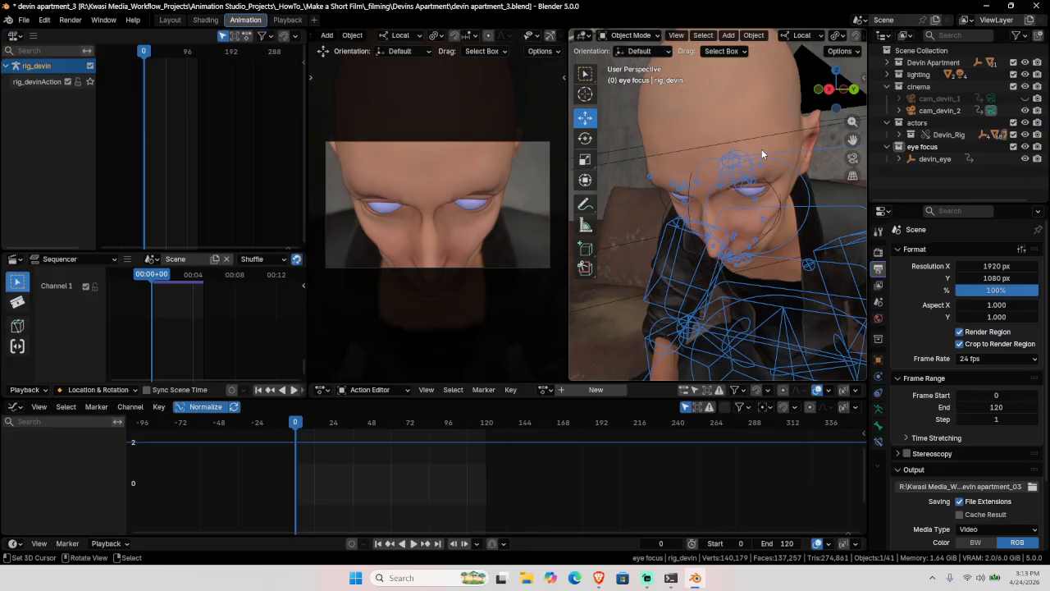
Step: Deselect the rig and move the view down to the hands and the table of vials
{"action": "key", "text": "alt+a"}
{"action": "scroll", "coordinate": [762, 165], "scroll_direction": "down", "scroll_amount": 3}
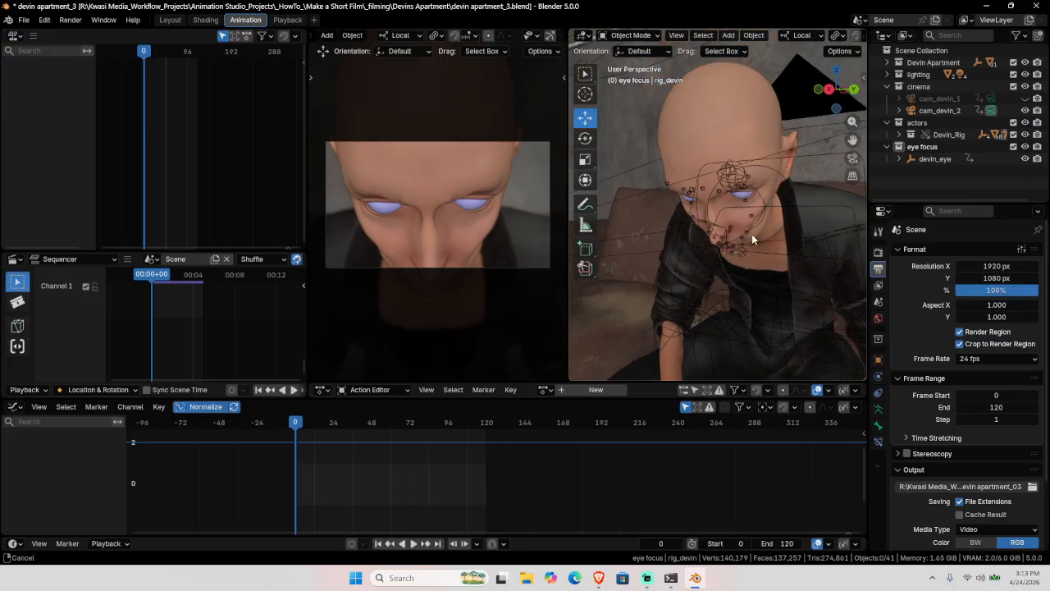
{"action": "scroll", "coordinate": [718, 165], "scroll_direction": "down", "scroll_amount": 3}
{"action": "middle_click_drag", "start_coordinate": [752, 234], "coordinate": [678, 237], "text": "shift"}
{"action": "middle_click_drag", "start_coordinate": [758, 266], "coordinate": [749, 220]}
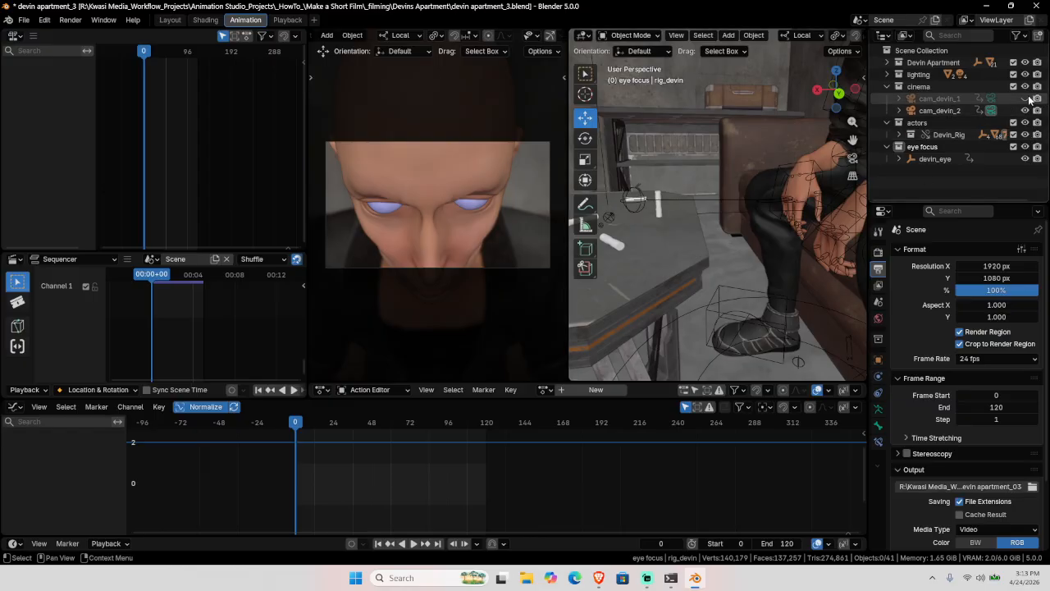
Step: Select cam_devin_1, save devin apartment_3.blend, cancel the File Open browser, and orbit toward the hand
{"action": "left_click", "coordinate": [991, 99]}
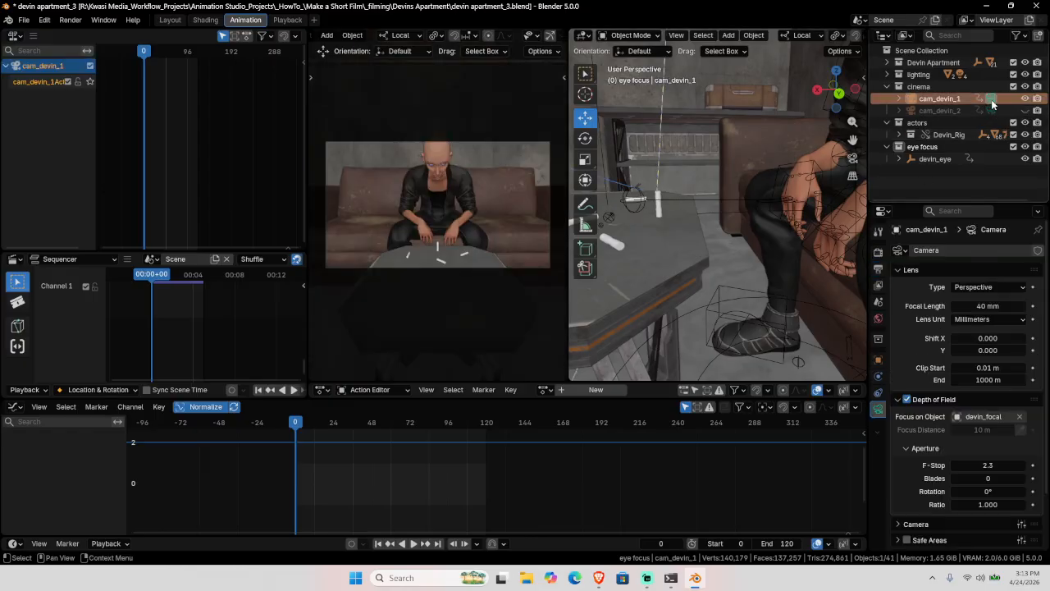
{"action": "middle_click_drag", "start_coordinate": [706, 254], "coordinate": [734, 288]}
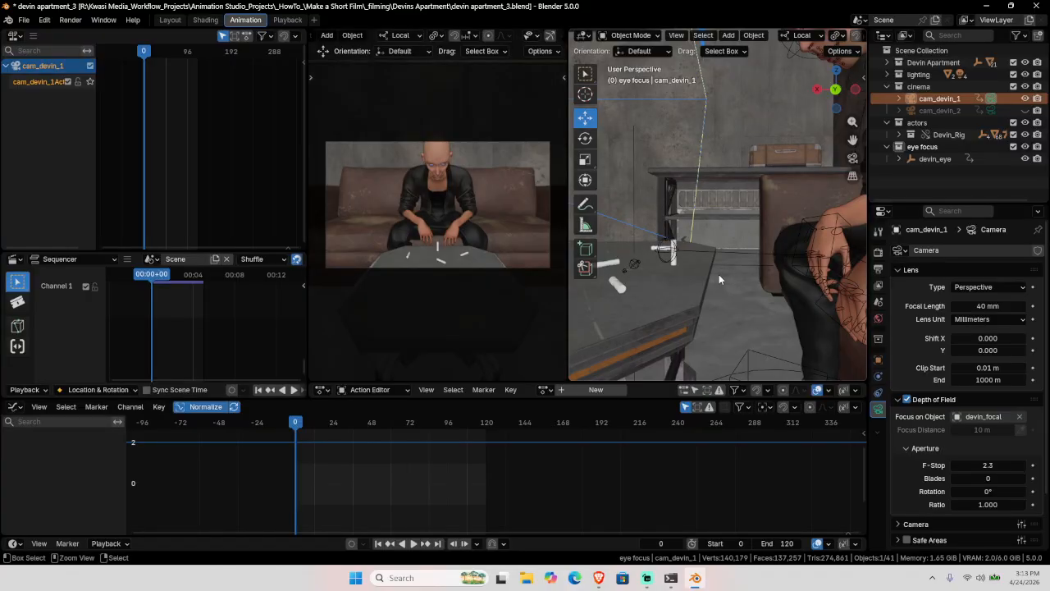
{"action": "key", "text": "ctrl+s"}
{"action": "left_click", "coordinate": [29, 23]}
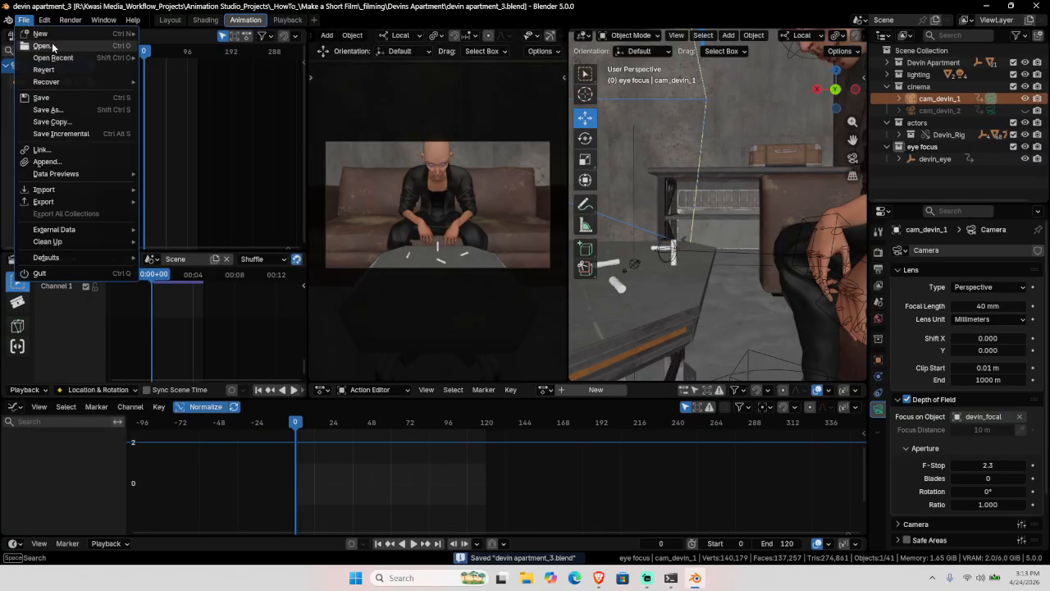
{"action": "left_click", "coordinate": [49, 48]}
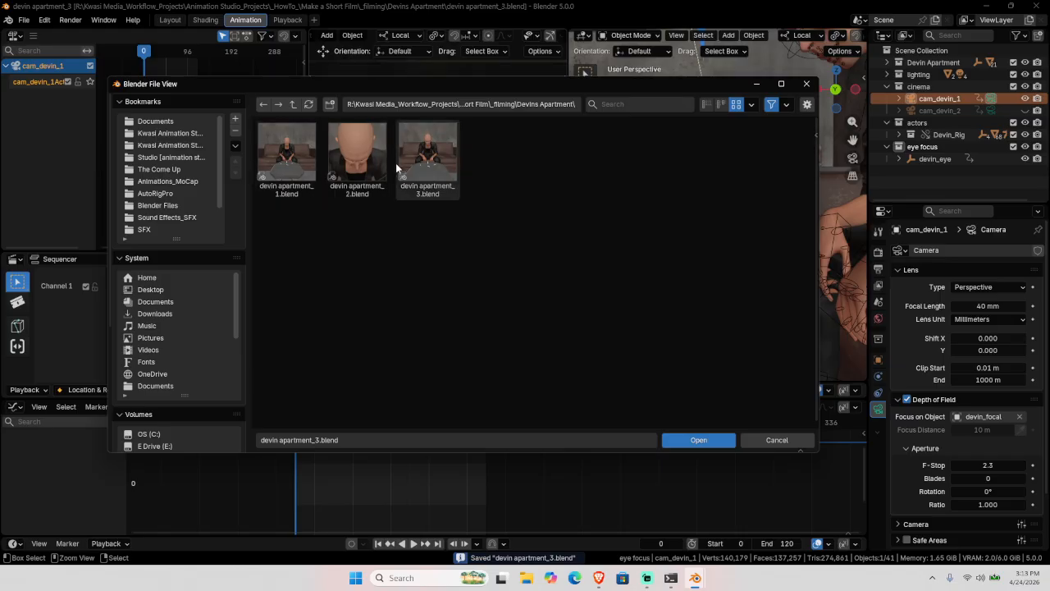
{"action": "left_click", "coordinate": [776, 440]}
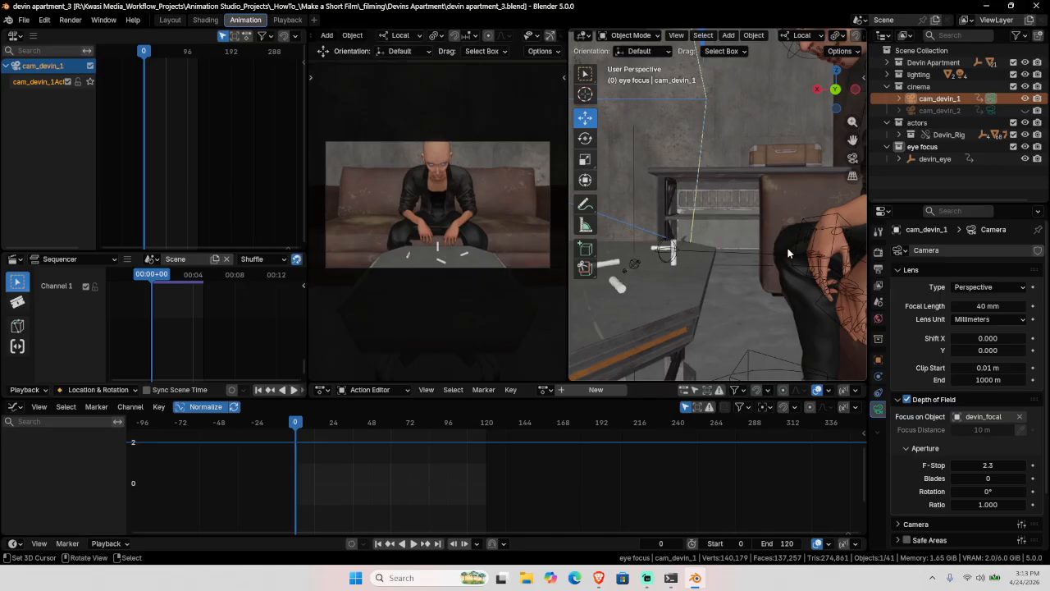
{"action": "middle_click_drag", "start_coordinate": [795, 257], "coordinate": [737, 276]}
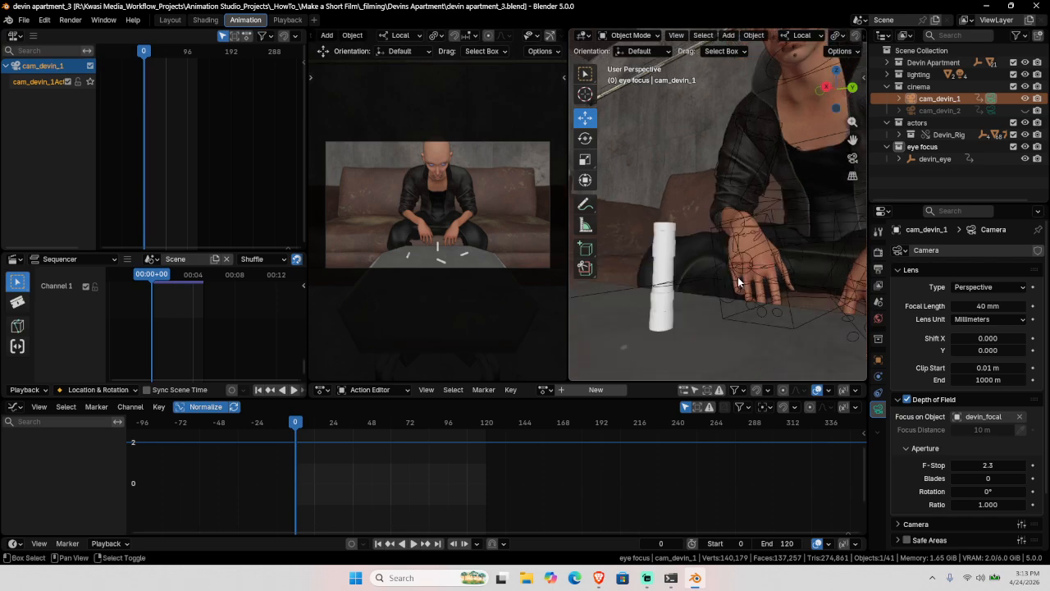
Step: Frame the dust vial, clear the selection, and orbit to a top-down view of the table
{"action": "left_click", "coordinate": [656, 260]}
{"action": "key", "text": "KP_Decimal"}
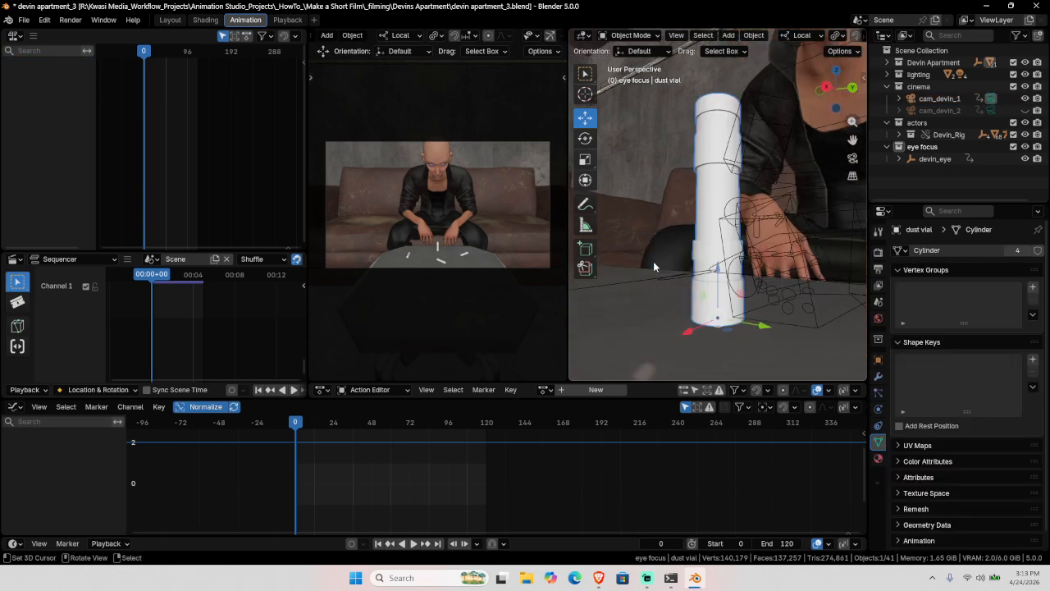
{"action": "key", "text": "alt+a"}
{"action": "scroll", "coordinate": [692, 236], "scroll_direction": "down", "scroll_amount": 2}
{"action": "middle_click_drag", "start_coordinate": [692, 235], "coordinate": [756, 247]}
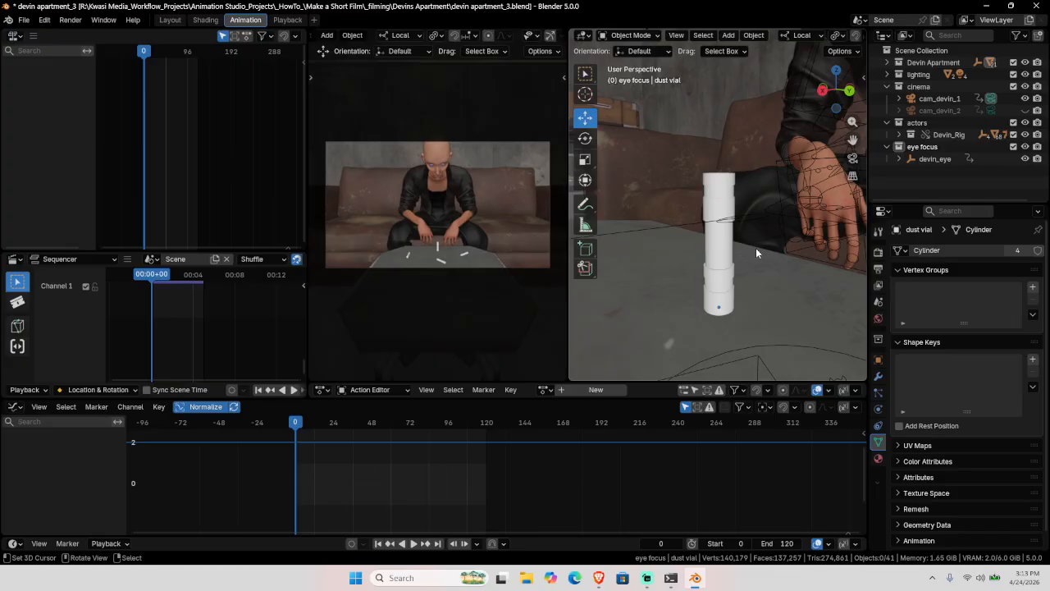
{"action": "middle_click_drag", "start_coordinate": [756, 247], "coordinate": [740, 303]}
{"action": "scroll", "coordinate": [690, 296], "scroll_direction": "up", "scroll_amount": 5}
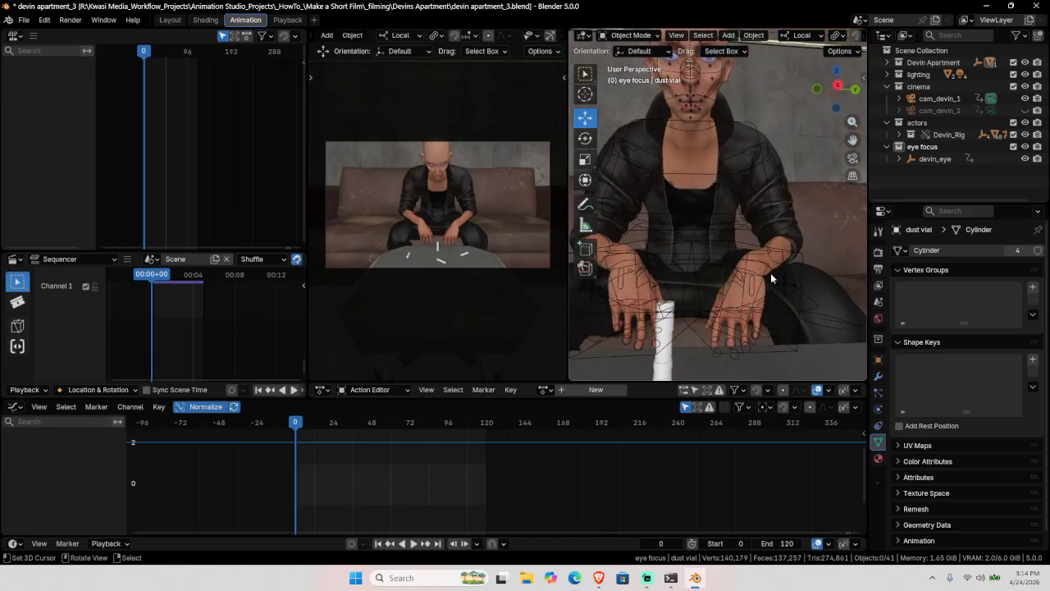
Step: Align the camera to the hand and vial, frame camera bounds, and enable Lock Camera to View
{"action": "middle_click_drag", "start_coordinate": [784, 250], "coordinate": [737, 277]}
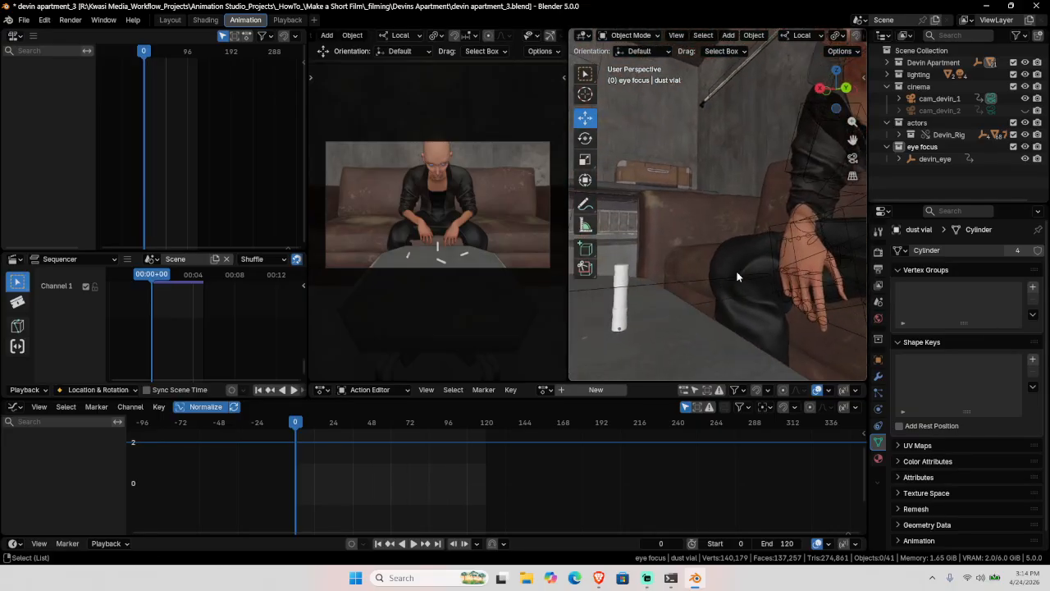
{"action": "key", "text": "ctrl+alt+KP_0"}
{"action": "middle_click_drag", "start_coordinate": [751, 247], "coordinate": [787, 230]}
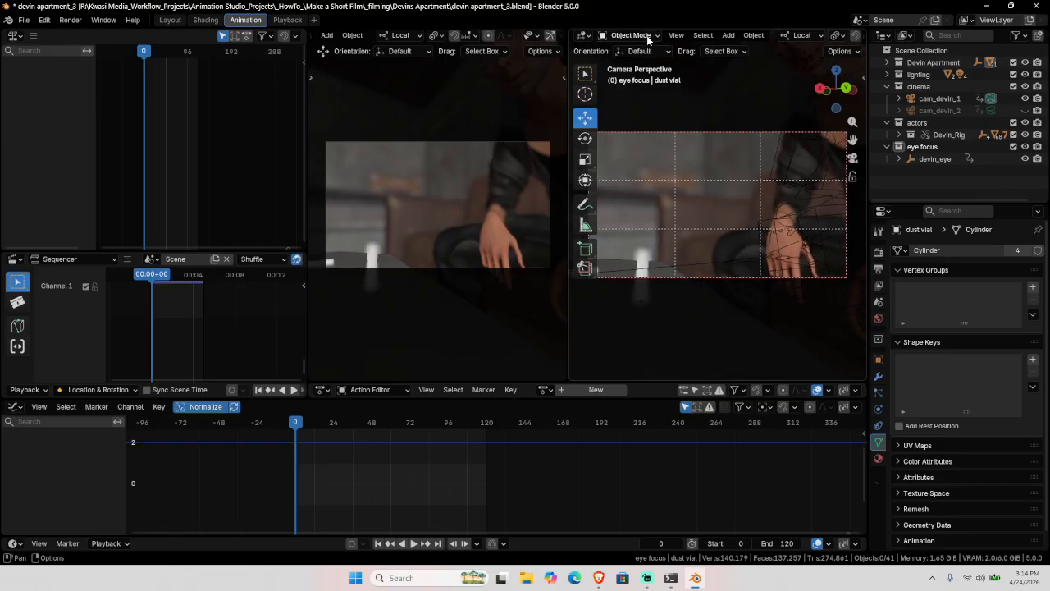
{"action": "left_click", "coordinate": [676, 35]}
{"action": "mouse_move", "coordinate": [739, 177]}
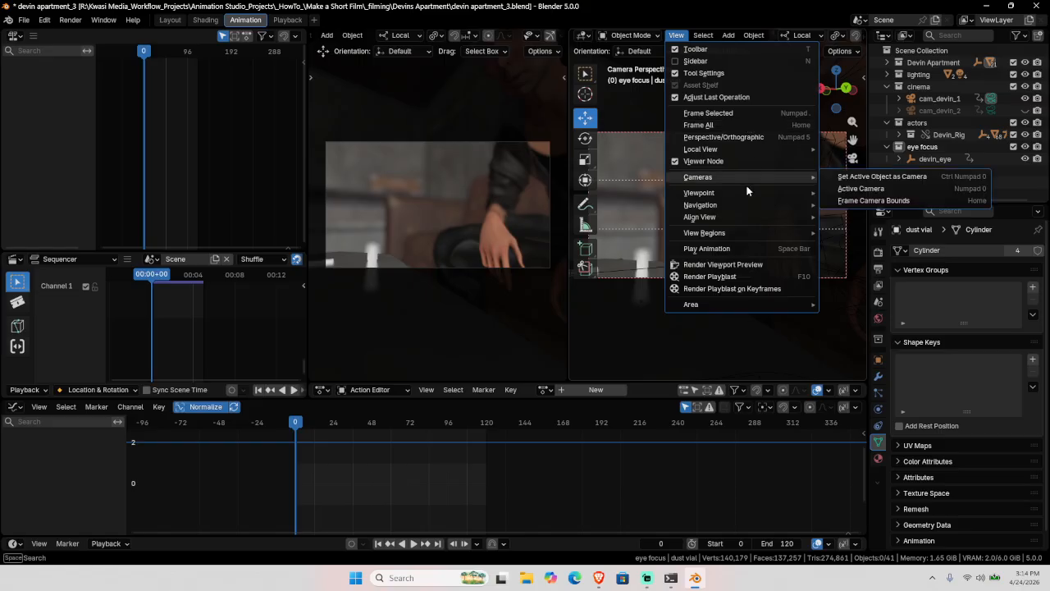
{"action": "left_click", "coordinate": [866, 200]}
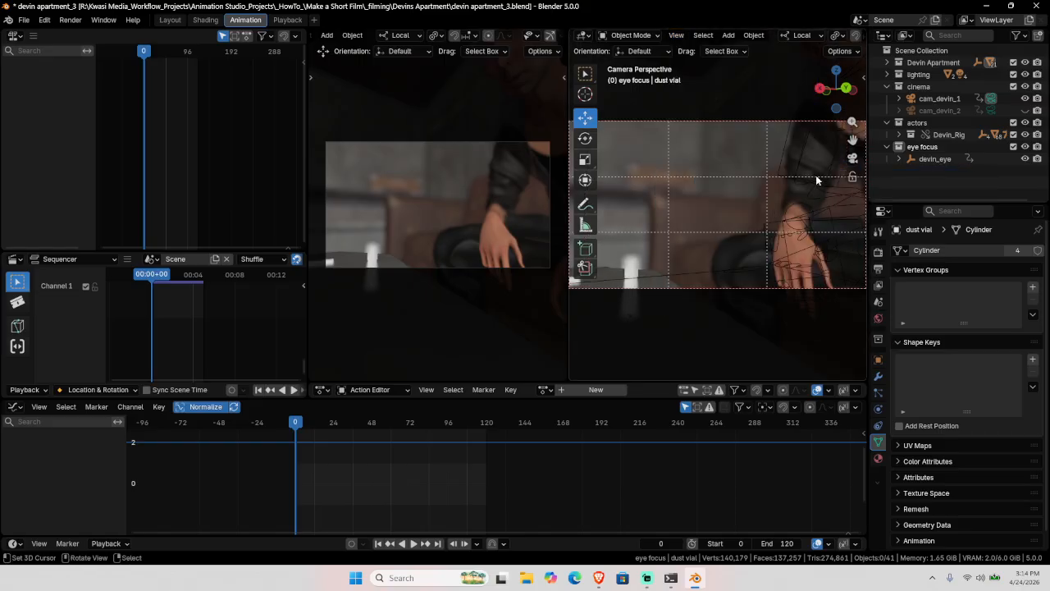
{"action": "left_click", "coordinate": [852, 175]}
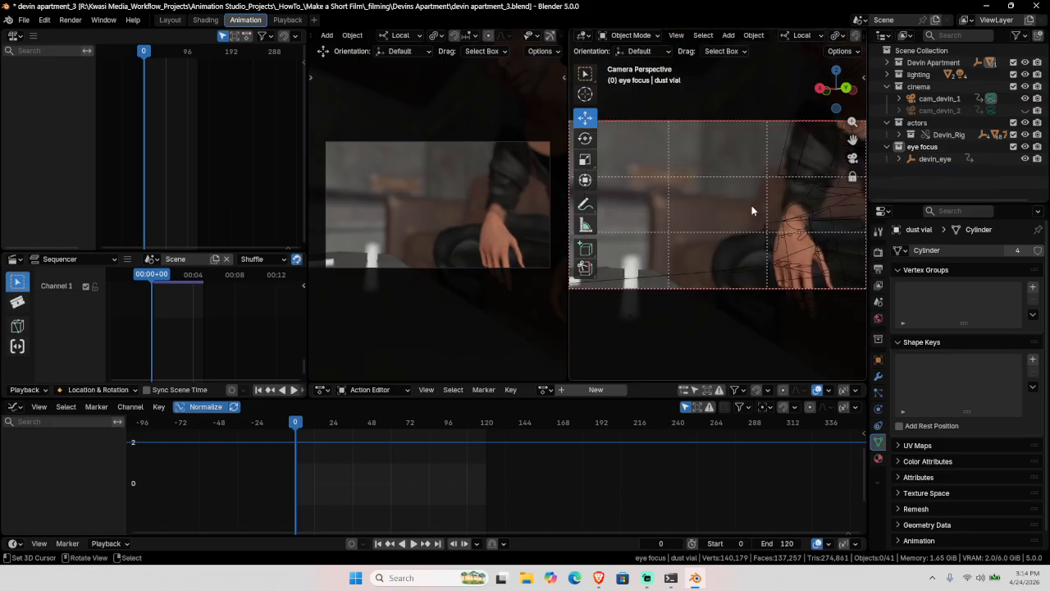
Step: Hide the toolbar, keep cam_devin_1 active, and set its focus object to the dust vial
{"action": "key", "text": "t"}
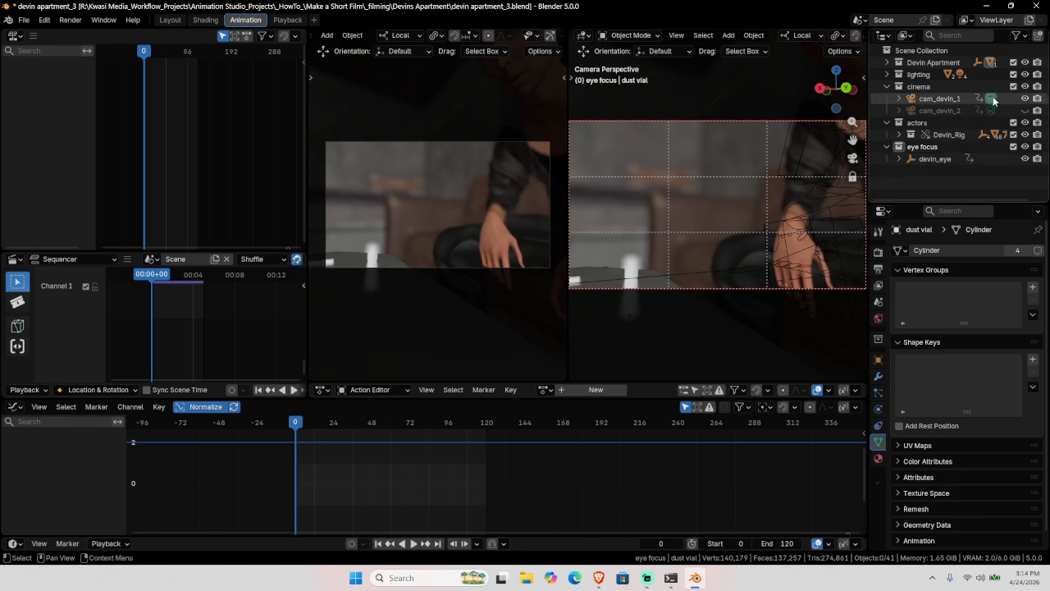
{"action": "left_click", "coordinate": [993, 100]}
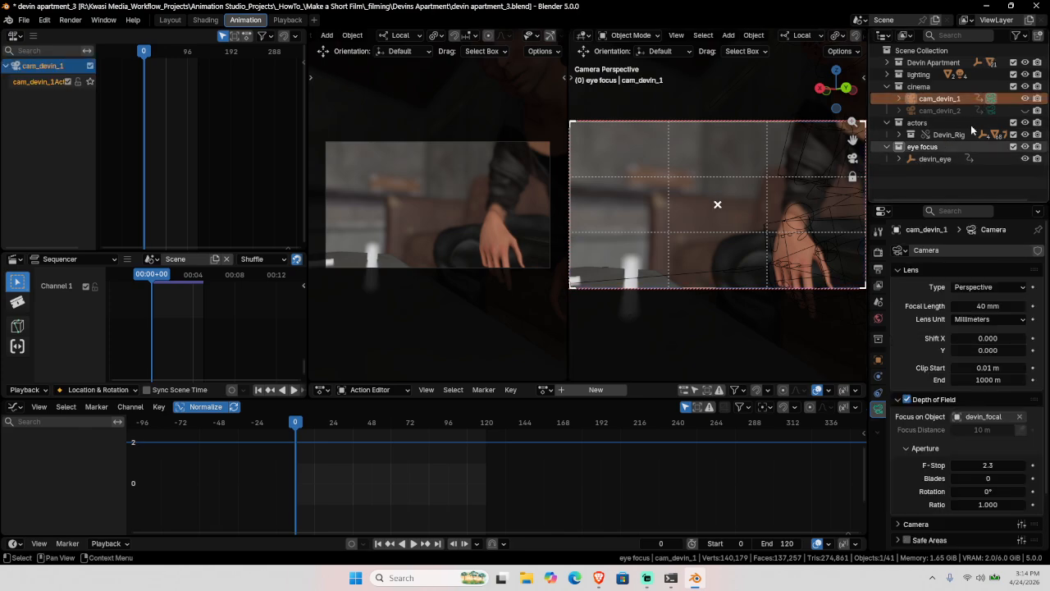
{"action": "left_click", "coordinate": [992, 109]}
{"action": "left_click", "coordinate": [992, 99]}
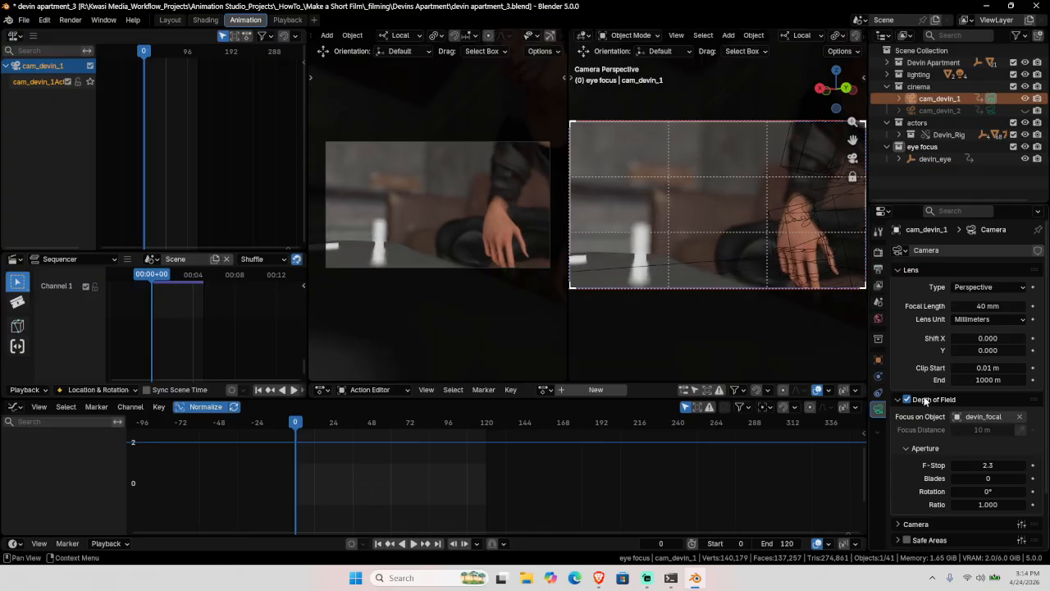
{"action": "left_click", "coordinate": [1020, 417]}
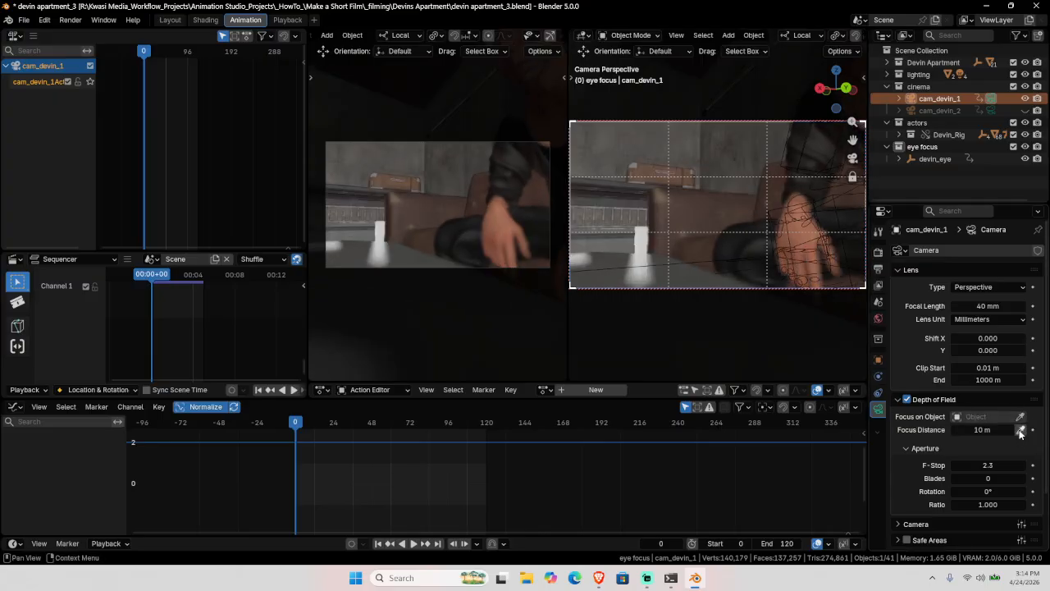
{"action": "left_click", "coordinate": [1021, 429]}
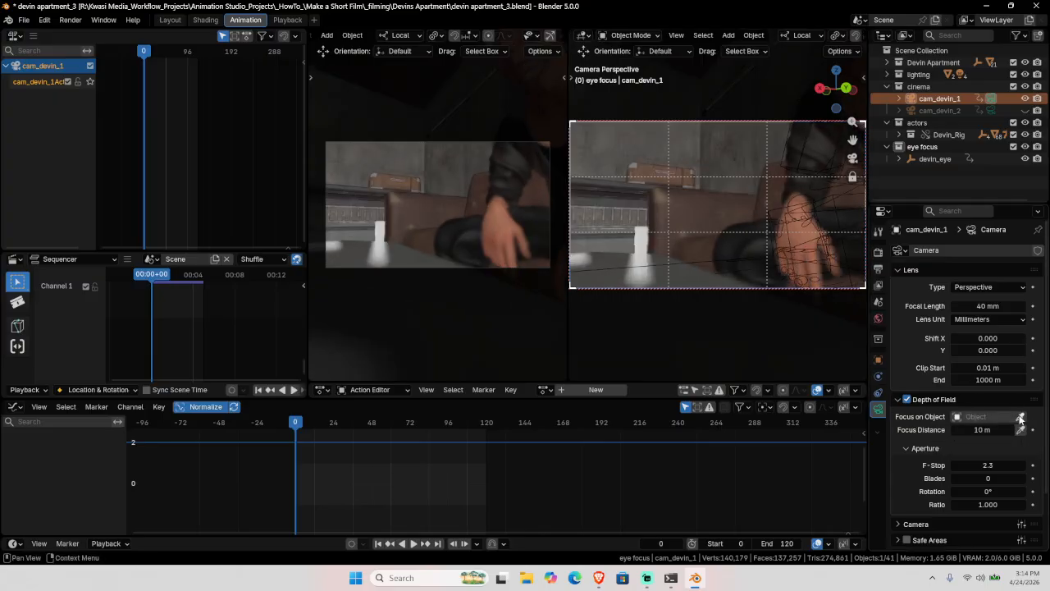
{"action": "left_click", "coordinate": [639, 242]}
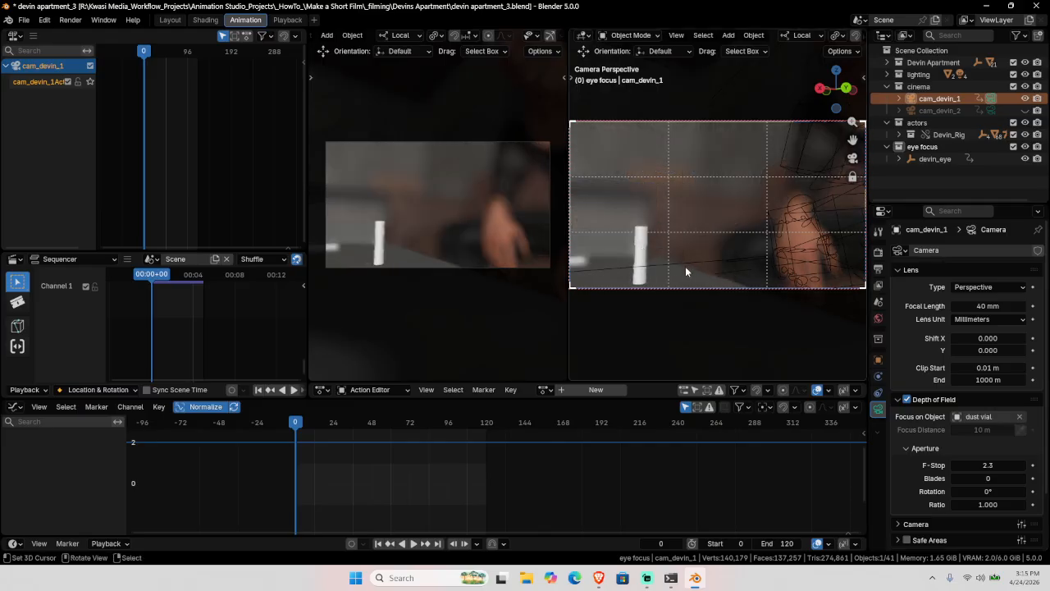
Step: Try Aperture F-Stop values 6 and 12, then settle on 22
{"action": "left_click", "coordinate": [988, 466]}
{"action": "type", "text": "6"}
{"action": "key", "text": "Return"}
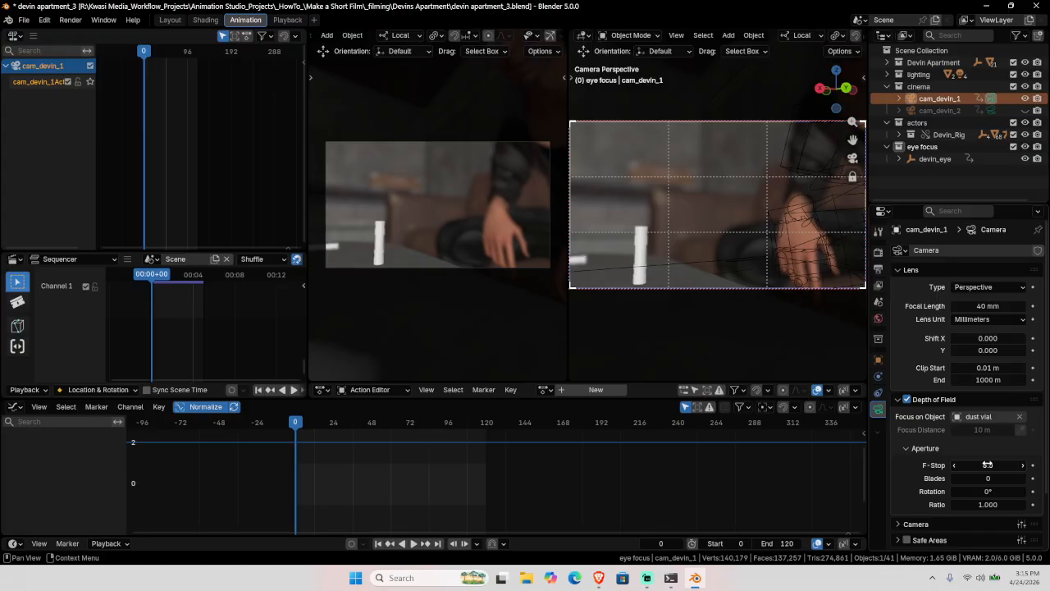
{"action": "left_click", "coordinate": [988, 465]}
{"action": "type", "text": "12"}
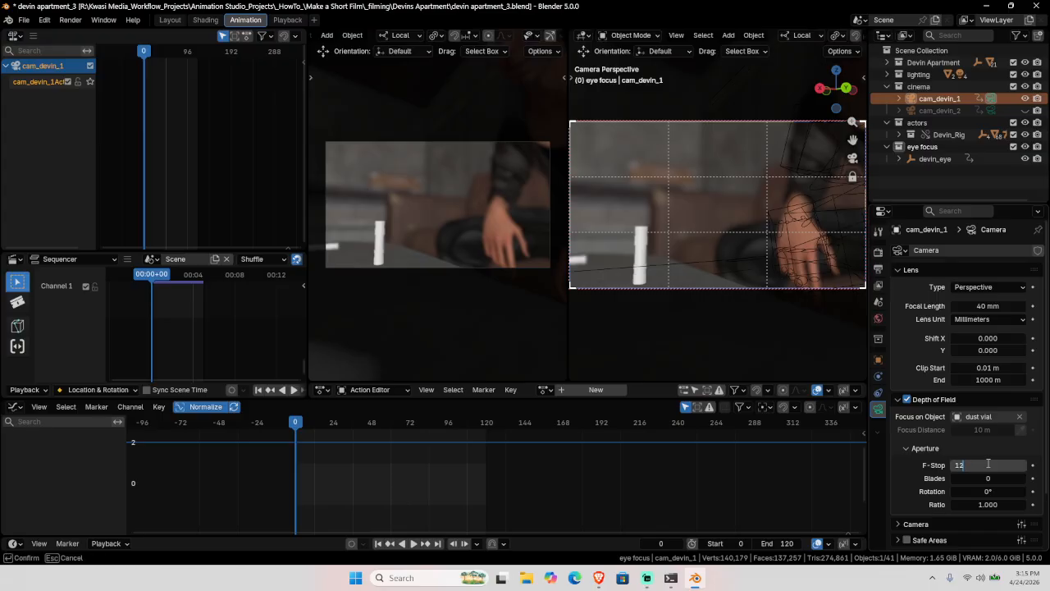
{"action": "key", "text": "Return"}
{"action": "middle_click_drag", "start_coordinate": [682, 288], "coordinate": [722, 262], "text": "shift"}
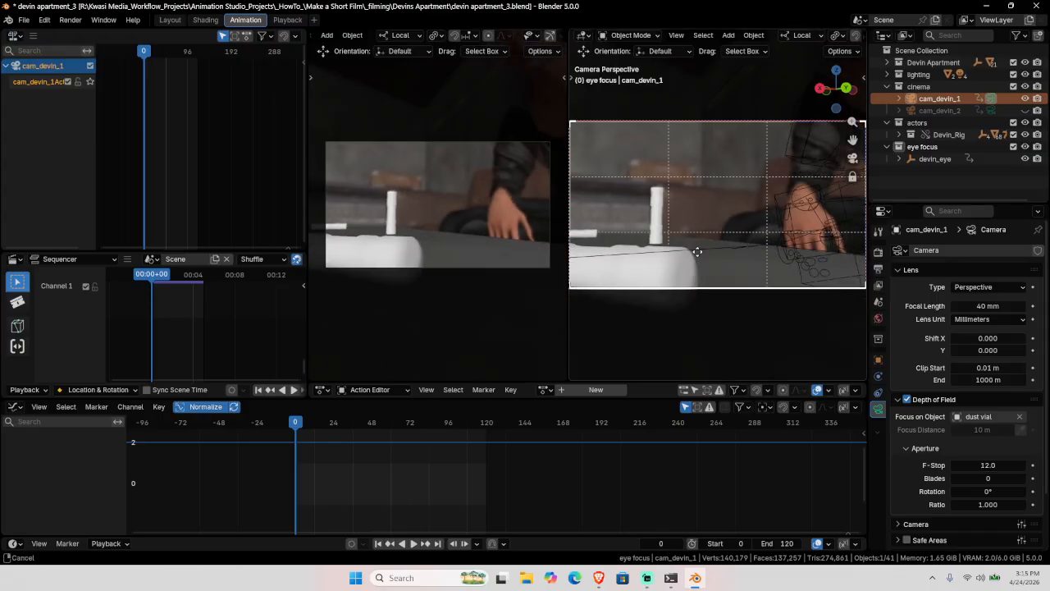
{"action": "scroll", "coordinate": [699, 261], "scroll_direction": "up", "scroll_amount": 2}
{"action": "left_click", "coordinate": [993, 465]}
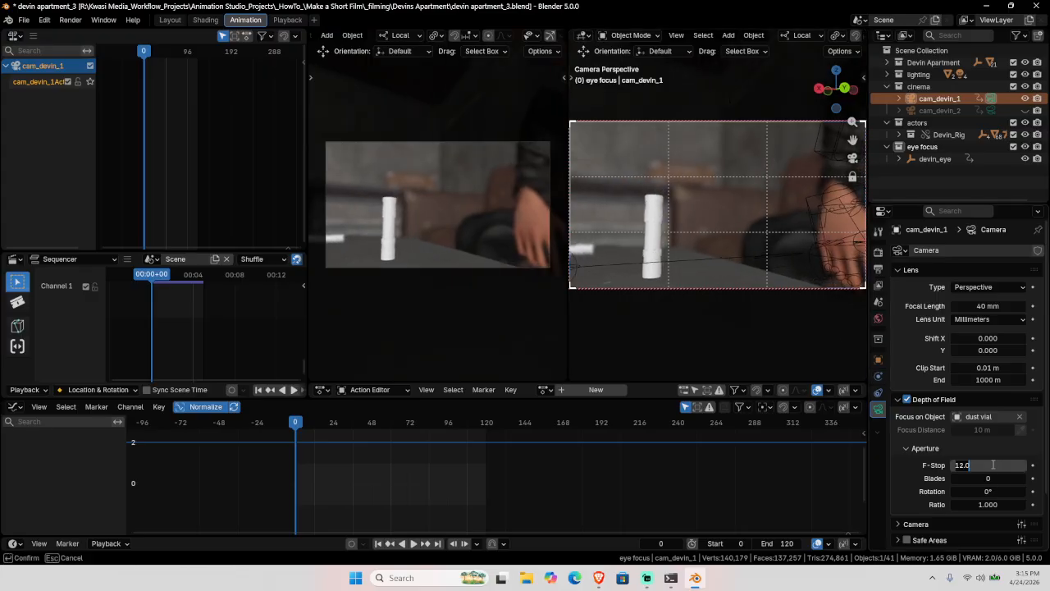
{"action": "type", "text": "22"}
{"action": "key", "text": "Return"}
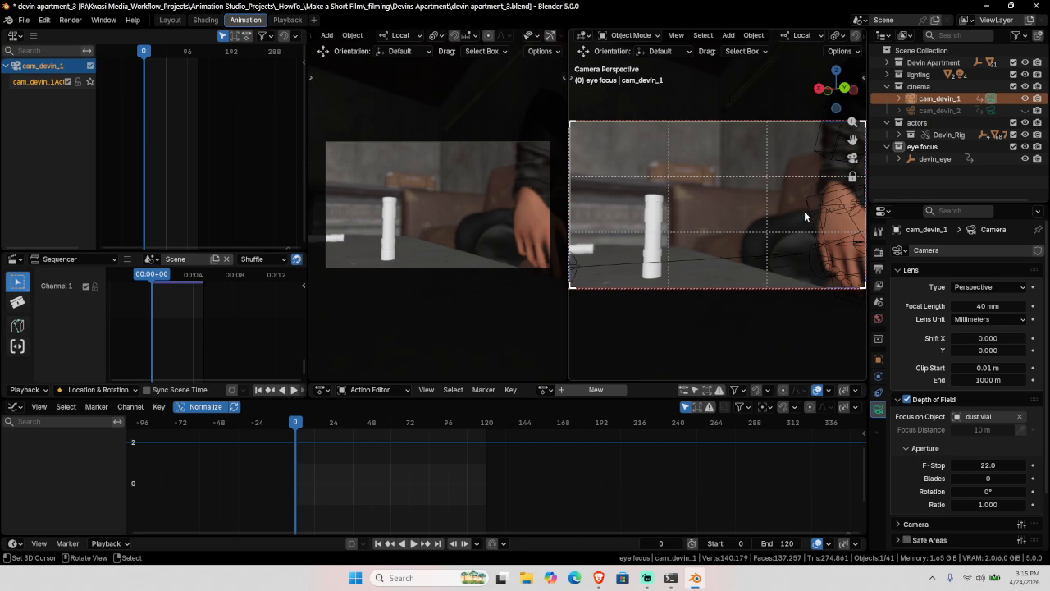
Step: Orbit the camera view to centre the dust vial, then select Devin's rig
{"action": "middle_click_drag", "start_coordinate": [804, 216], "coordinate": [701, 219]}
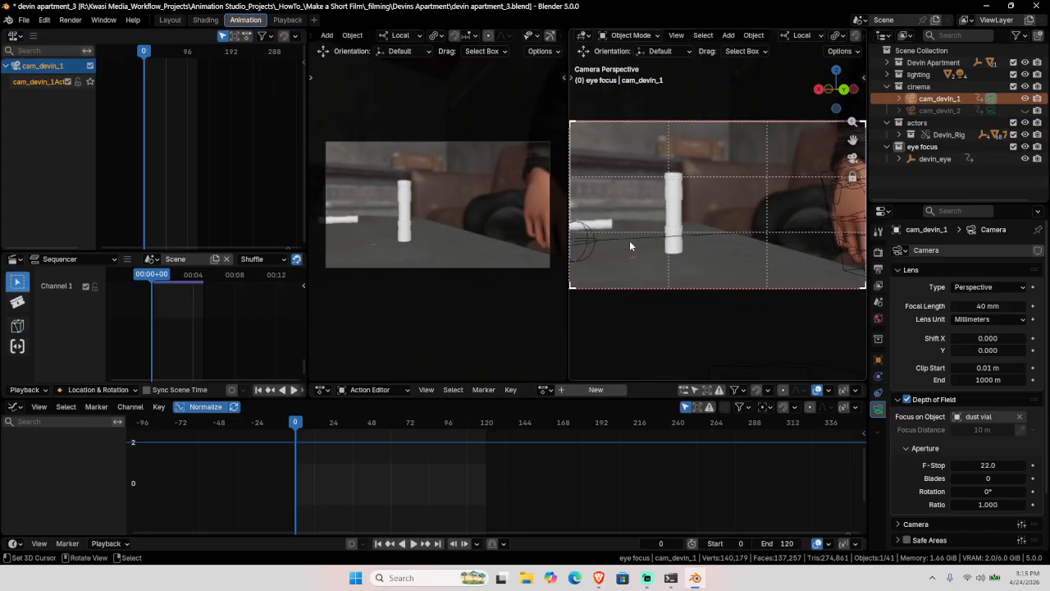
{"action": "middle_click_drag", "start_coordinate": [698, 212], "coordinate": [700, 217]}
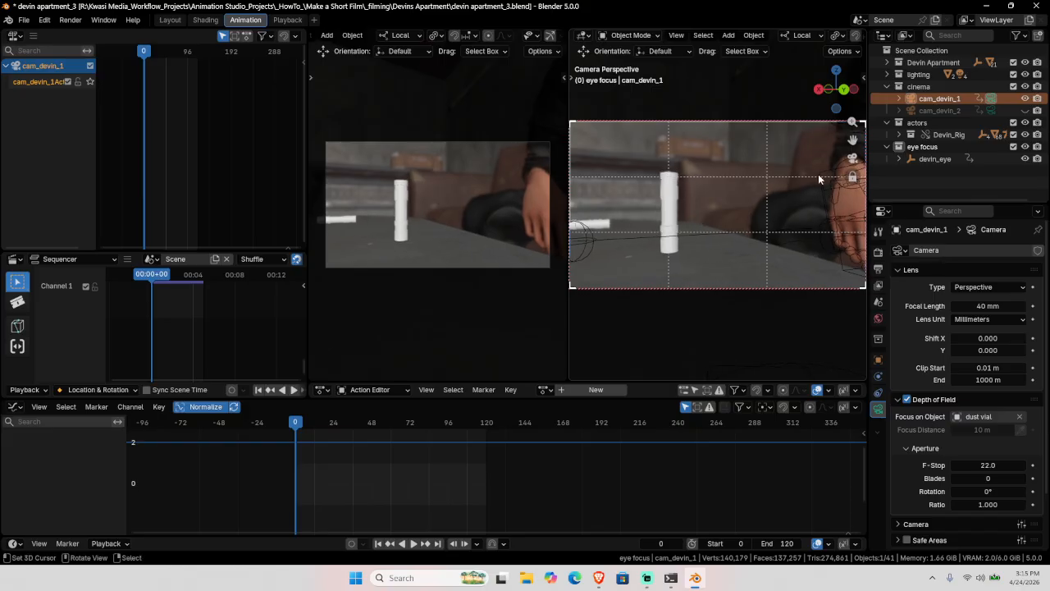
{"action": "left_click", "coordinate": [818, 177]}
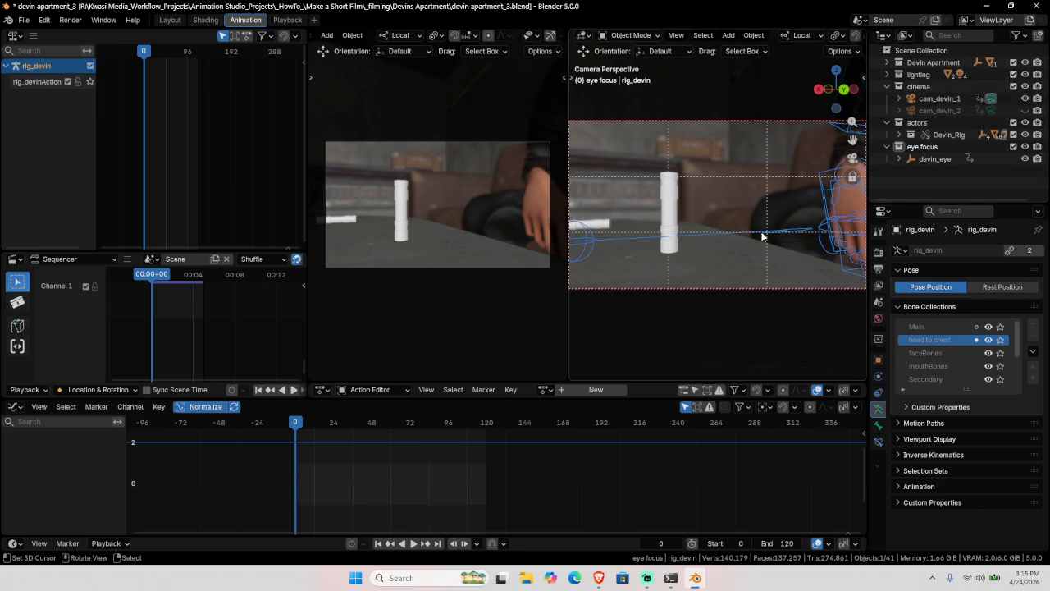
Step: Select cam_devin_1, turn on auto keying and set the scene end frame to 160
{"action": "left_click", "coordinate": [979, 102]}
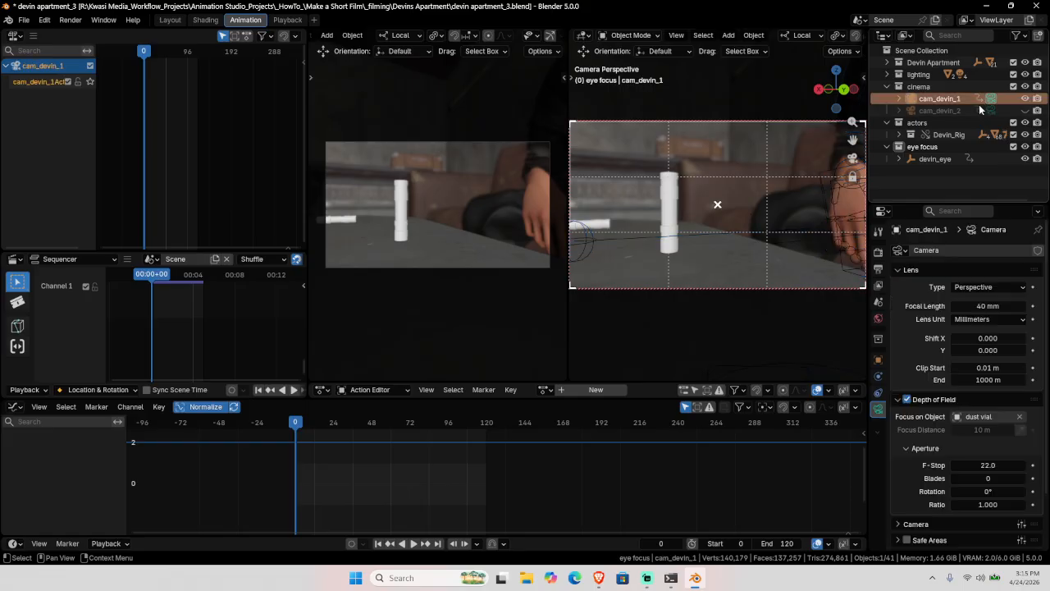
{"action": "left_click", "coordinate": [351, 543]}
{"action": "left_click", "coordinate": [783, 544]}
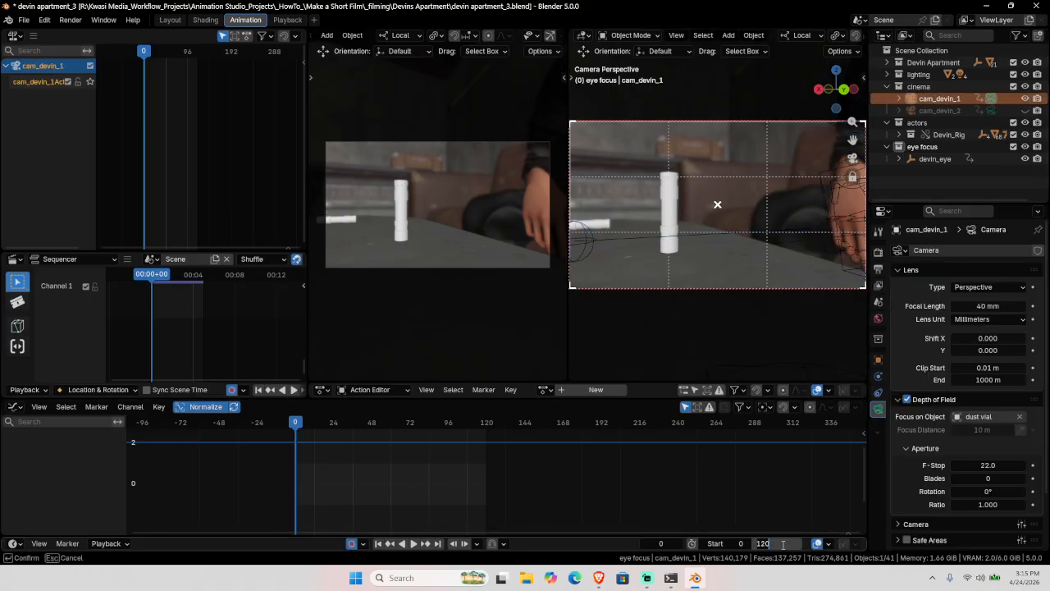
{"action": "type", "text": "160"}
{"action": "key", "text": "Return"}
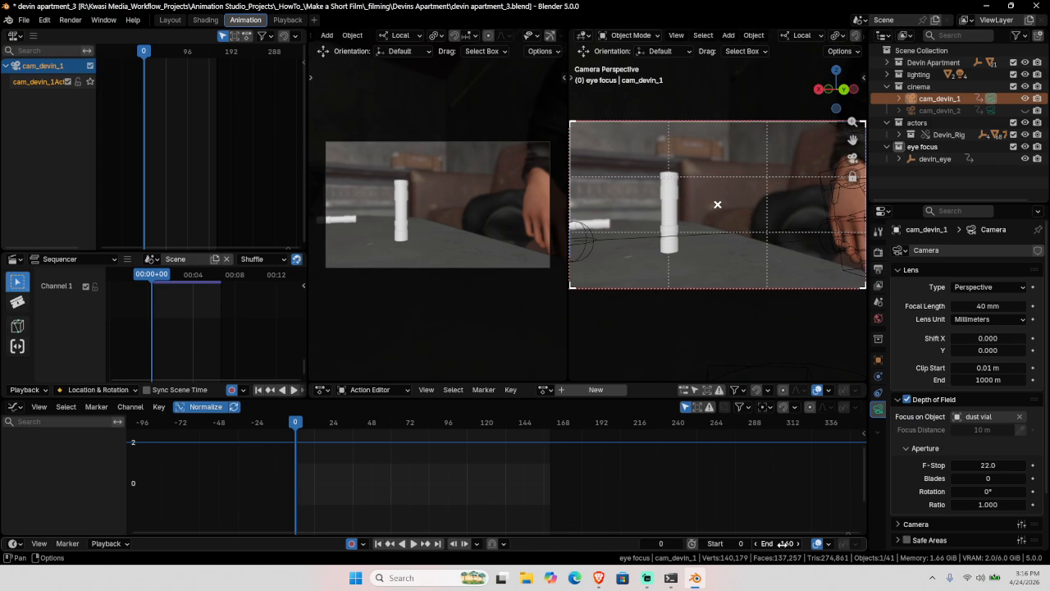
Step: Key the camera at frame 0, then push it in along its local Z at frame 160
{"action": "key", "text": "i"}
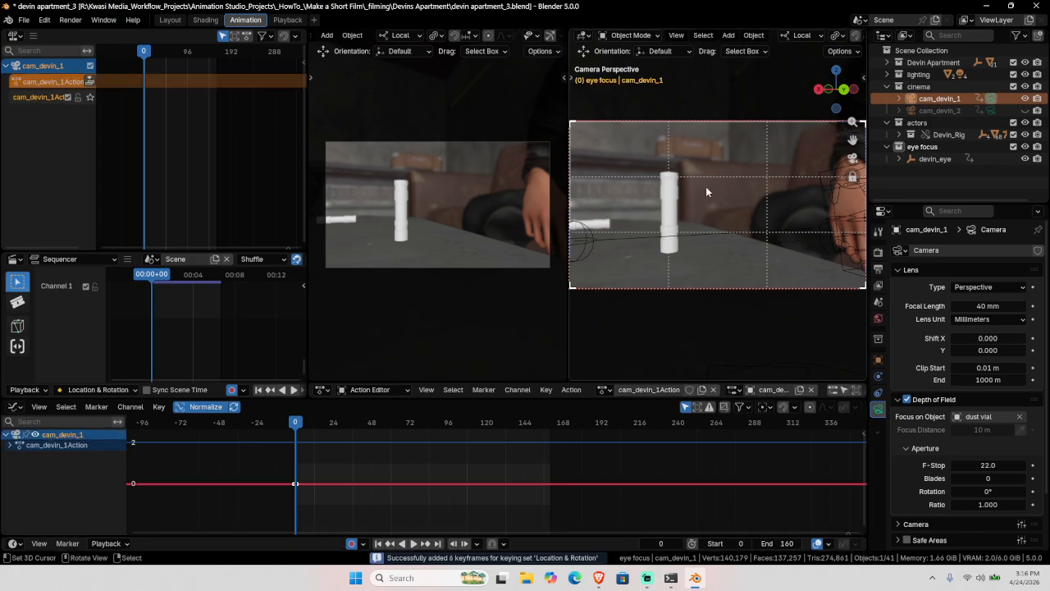
{"action": "left_click", "coordinate": [439, 545]}
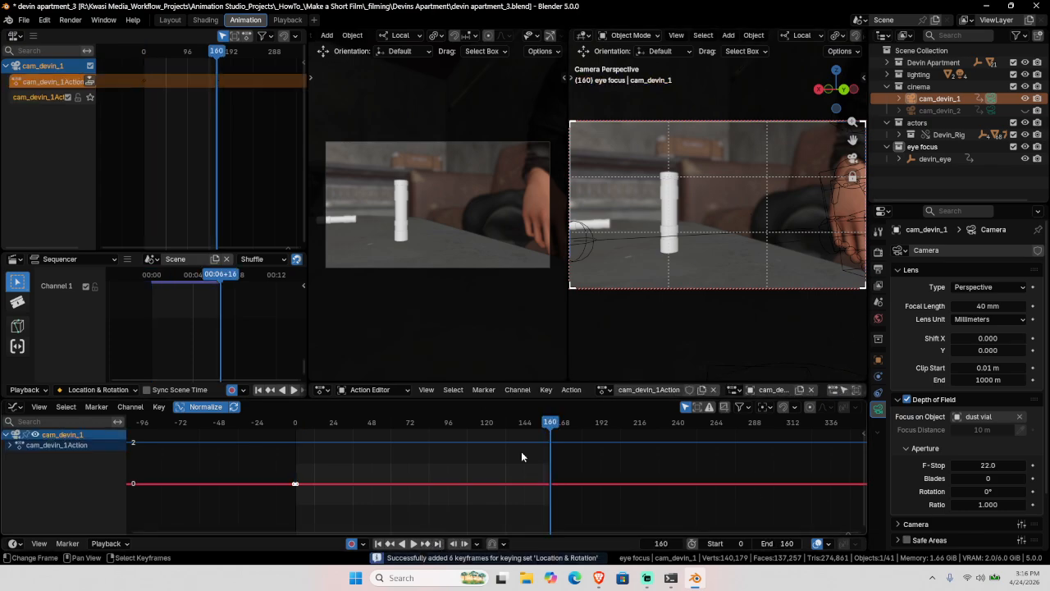
{"action": "key", "text": "g"}
{"action": "key", "text": "z"}
{"action": "right_click", "coordinate": [757, 233]}
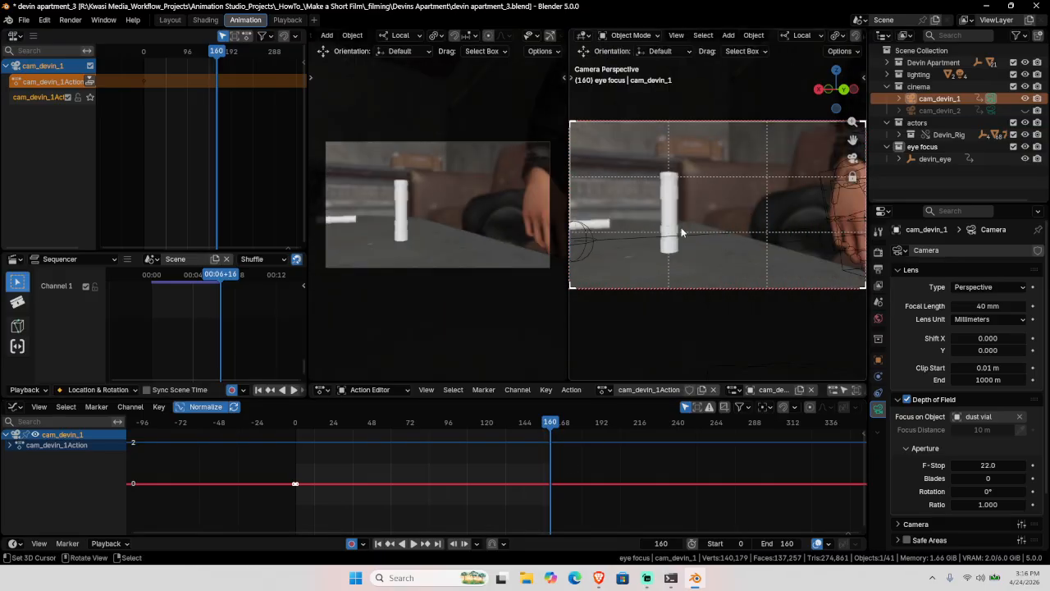
{"action": "key", "text": "g"}
{"action": "key", "text": "z"}
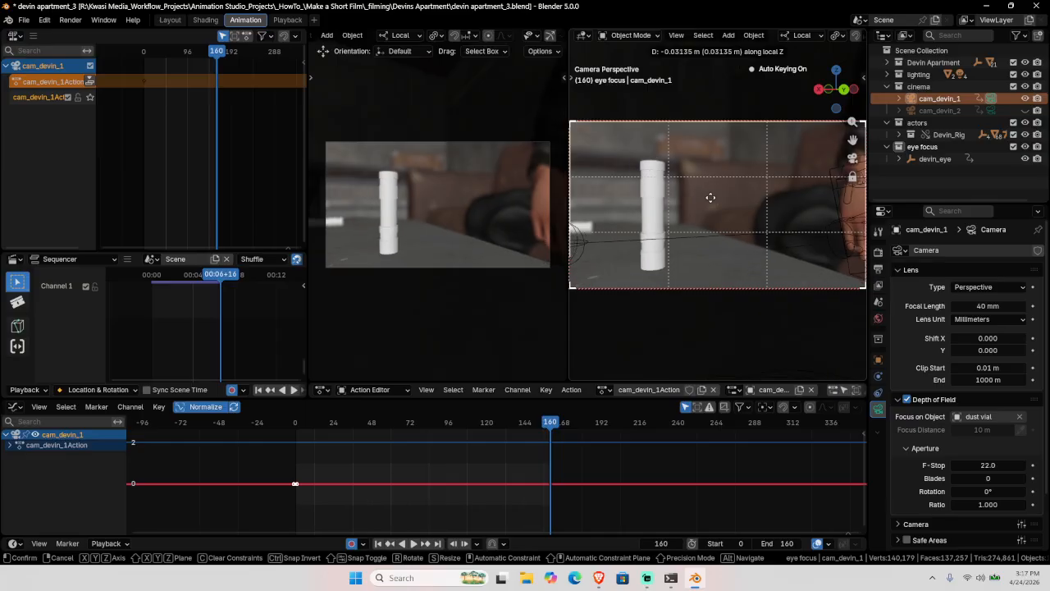
{"action": "left_click", "coordinate": [711, 201]}
Step: Shift the camera sideways on local X and nudge it to frame the dust vial at 160
{"action": "key", "text": "g"}
{"action": "key", "text": "x"}
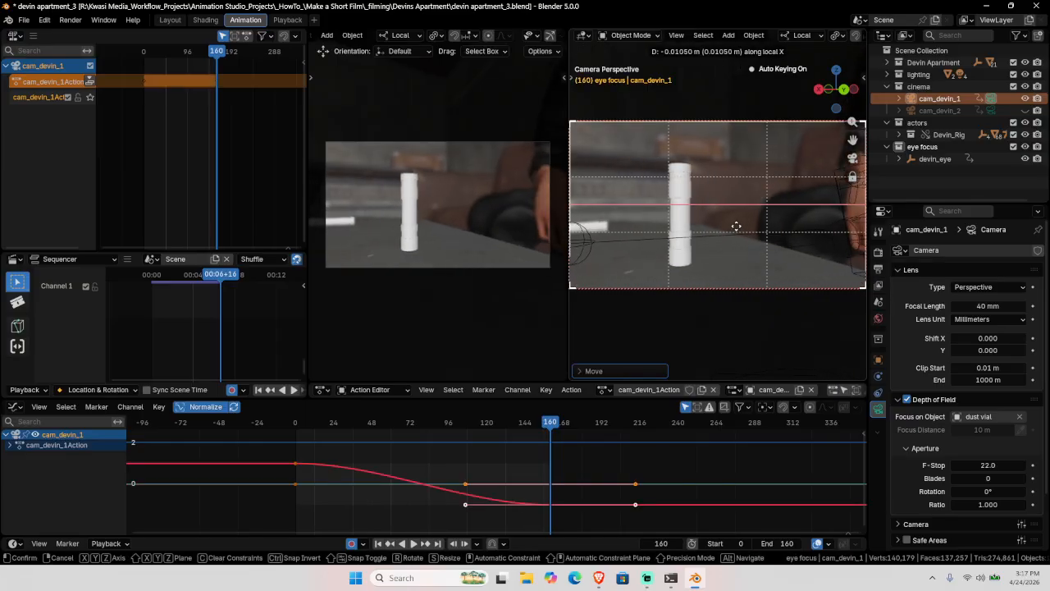
{"action": "left_click", "coordinate": [738, 226]}
{"action": "left_click", "coordinate": [660, 213]}
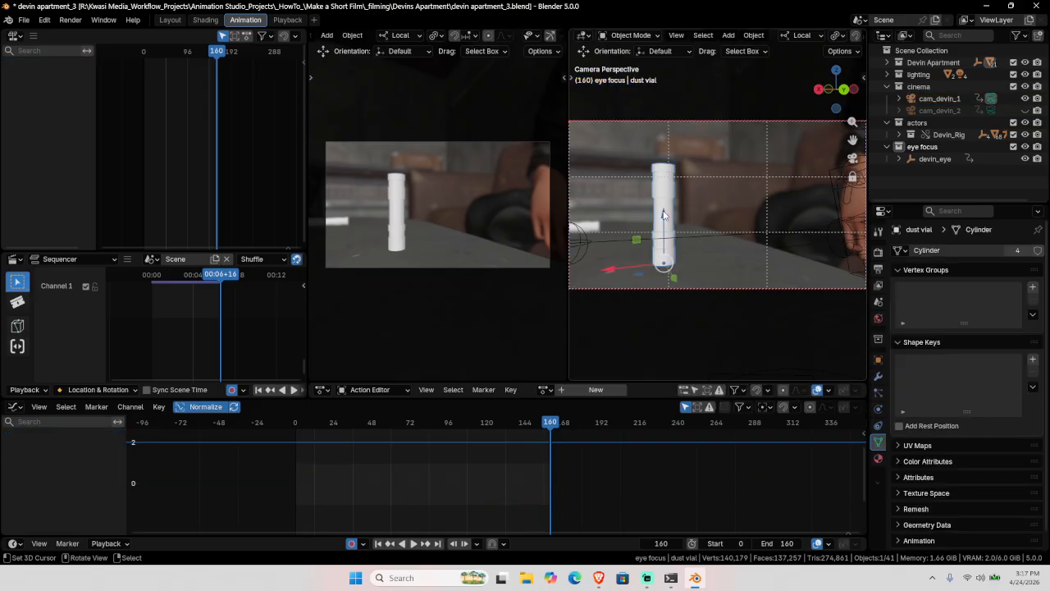
{"action": "key", "text": "KP_Decimal"}
{"action": "key", "text": "KP_0"}
{"action": "left_click", "coordinate": [940, 98]}
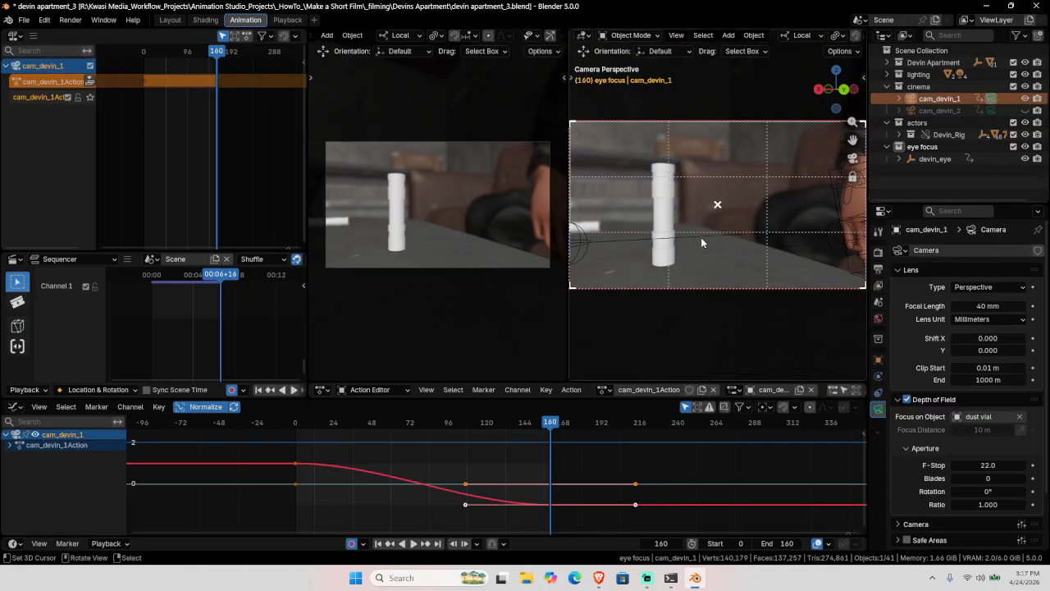
{"action": "key", "text": "g"}
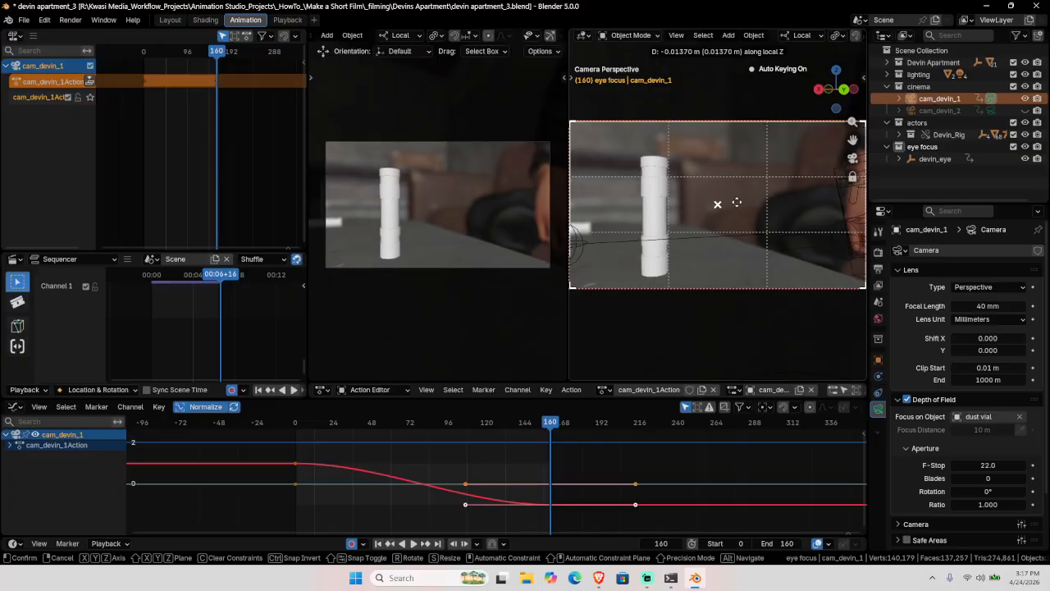
{"action": "left_click", "coordinate": [729, 209]}
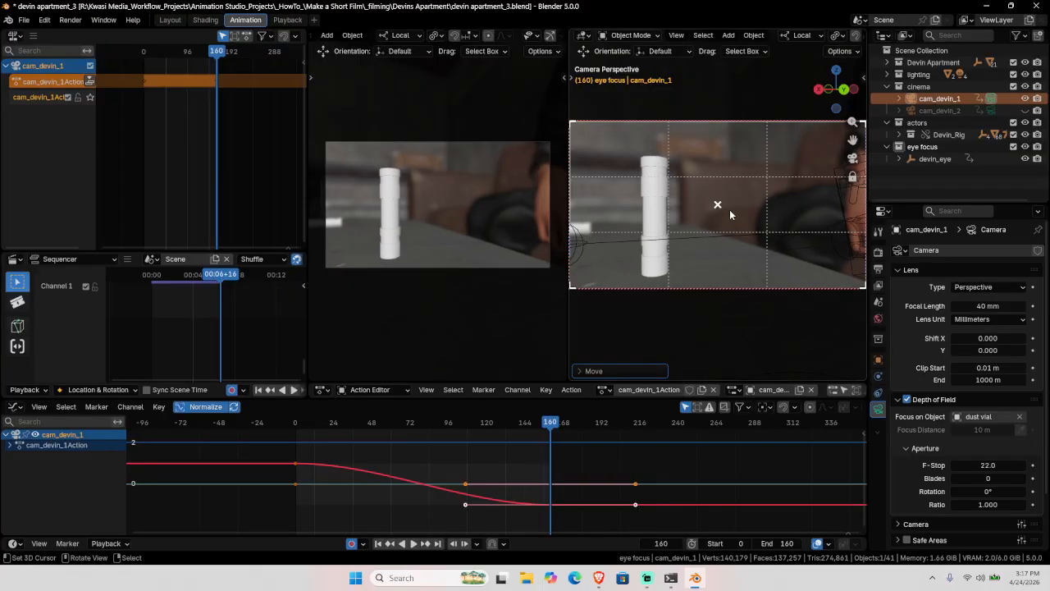
Step: Make the camera keyframes Vector handles for linear motion and play back the move
{"action": "key", "text": "v"}
{"action": "left_click", "coordinate": [357, 524]}
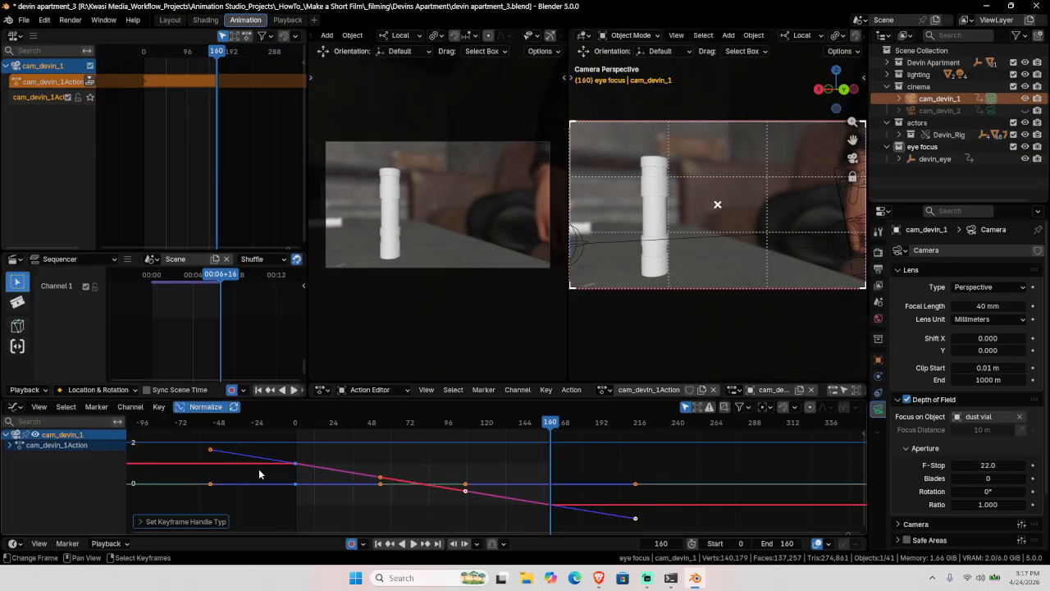
{"action": "key", "text": "space"}
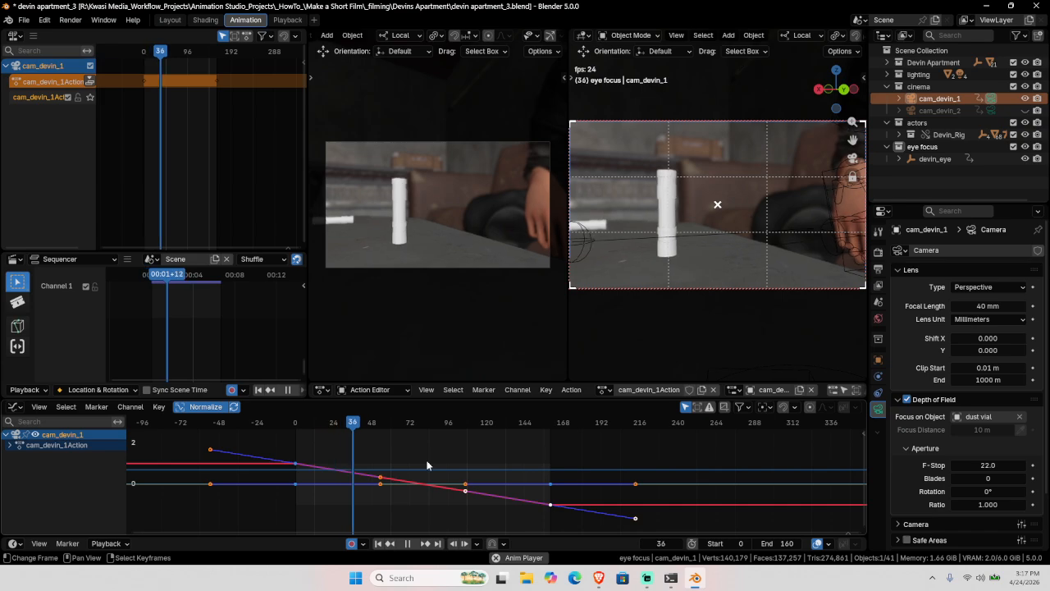
{"action": "key", "text": "space"}
Step: Set the camera F-Stop to 30 and save the blend file
{"action": "left_click", "coordinate": [989, 465]}
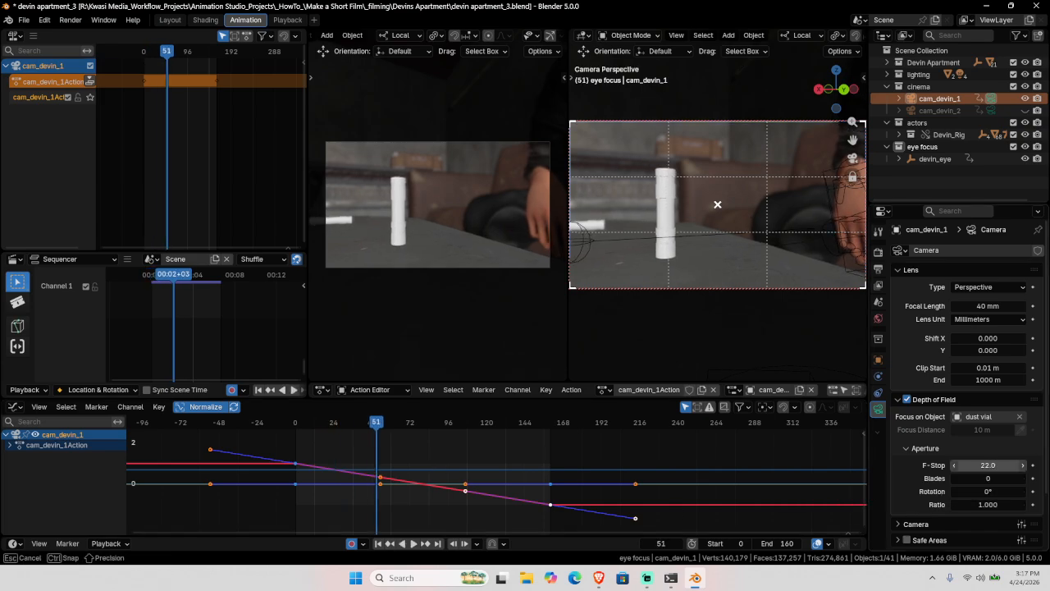
{"action": "type", "text": "30"}
{"action": "key", "text": "Return"}
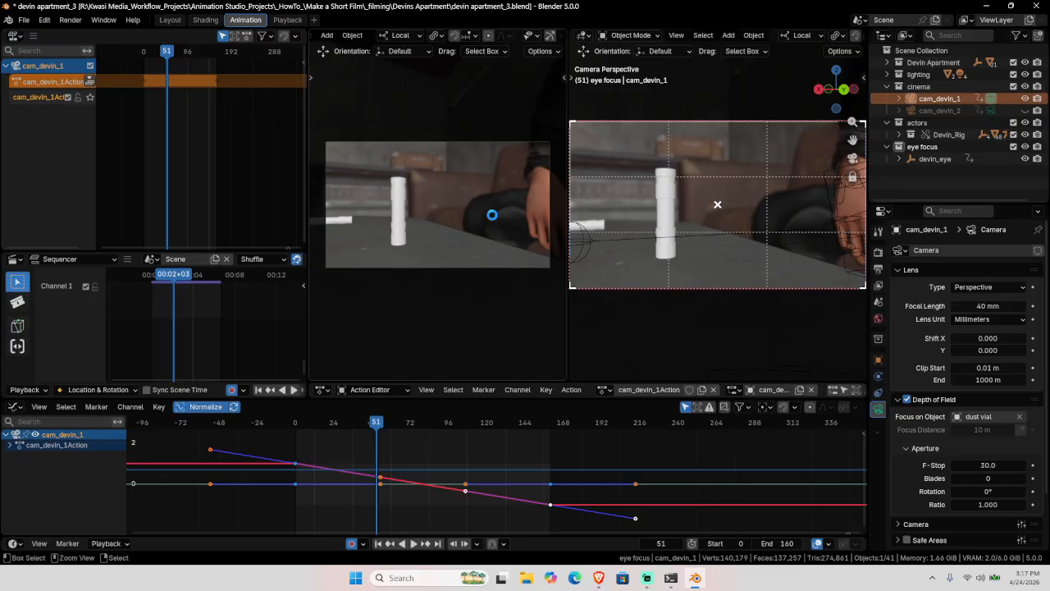
{"action": "key", "text": "ctrl+s"}
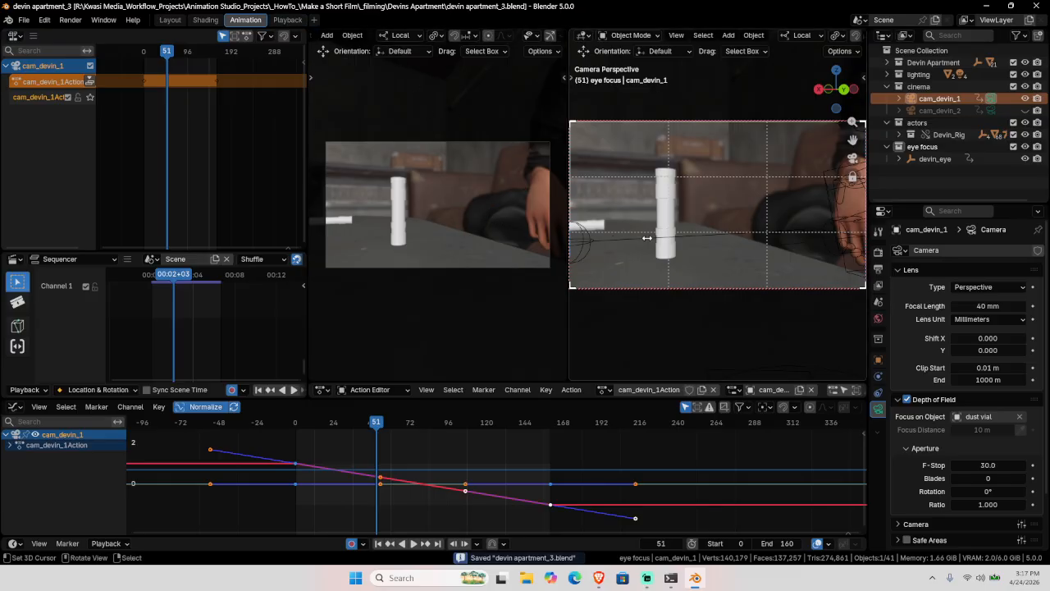
Step: Render a test still at frame 51, close it, and play the animation
{"action": "key", "text": "F12"}
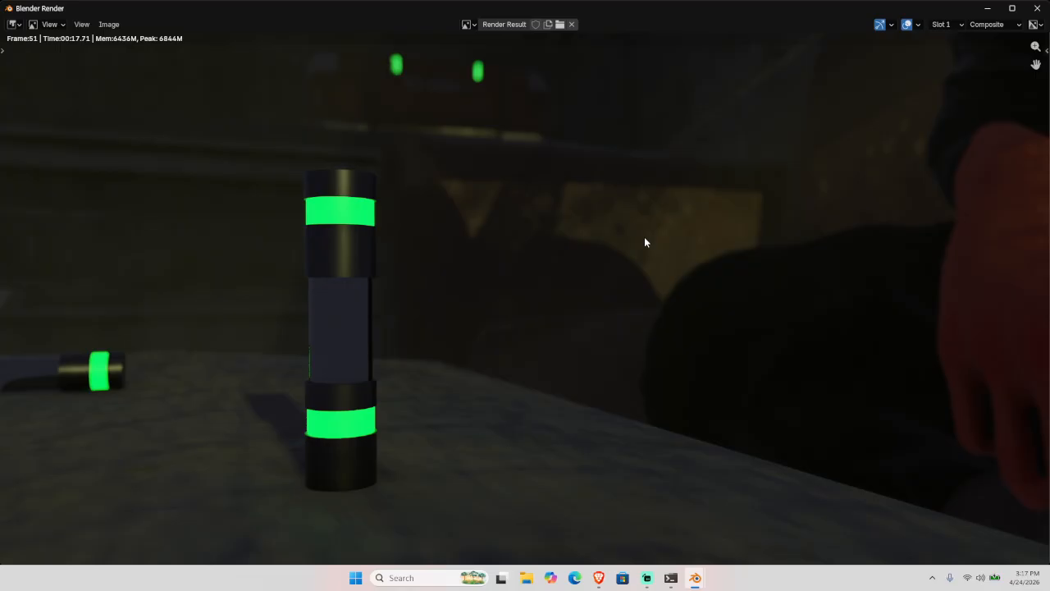
{"action": "key", "text": "Escape"}
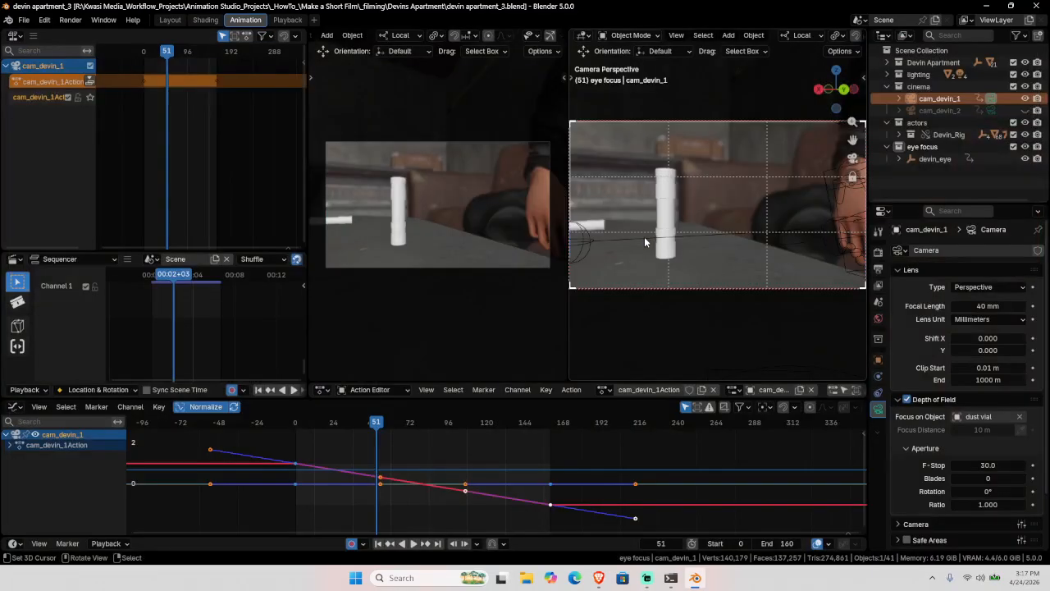
{"action": "key", "text": "space"}
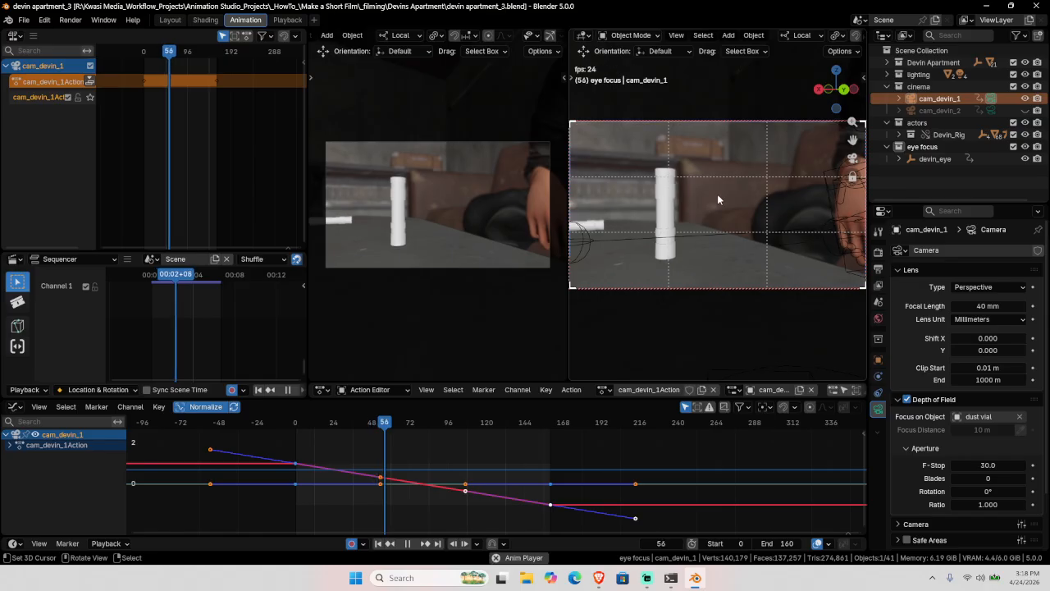
Step: Jump to frame 160 and render a test still of the final frame
{"action": "left_click", "coordinate": [438, 544]}
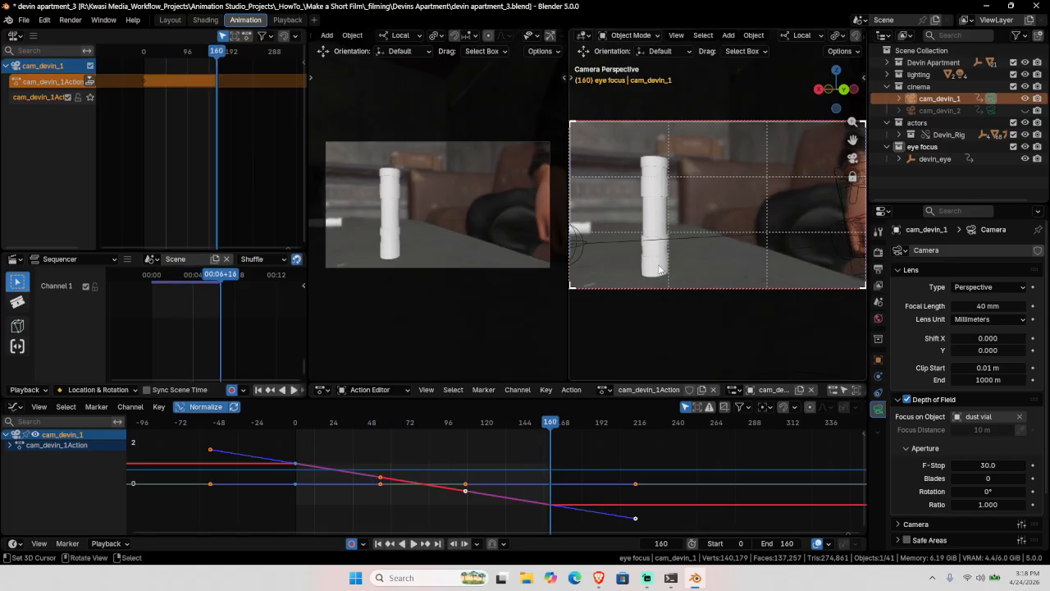
{"action": "key", "text": "F12"}
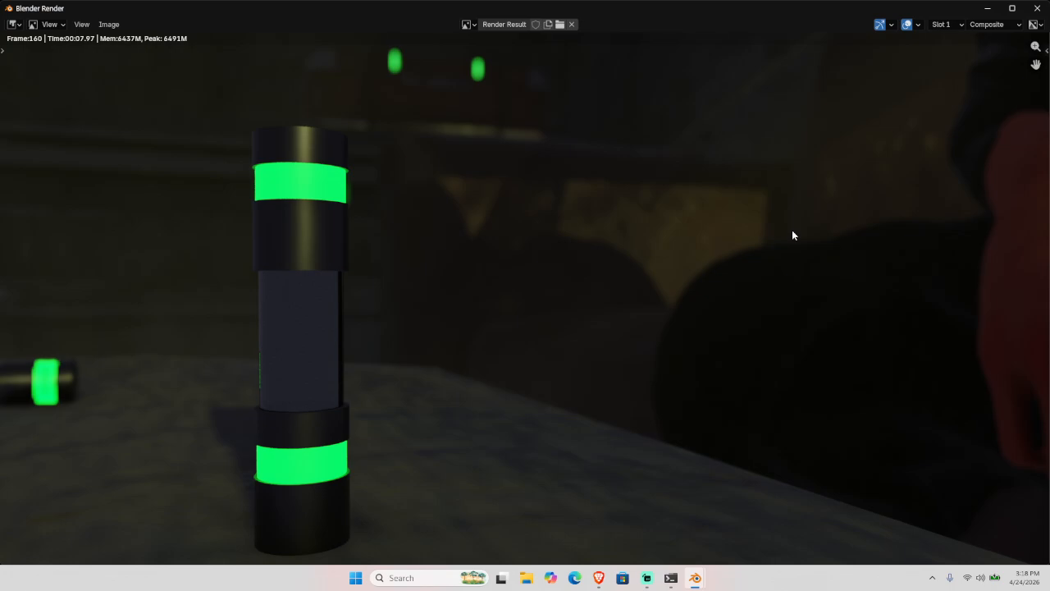
{"action": "key", "text": "Escape"}
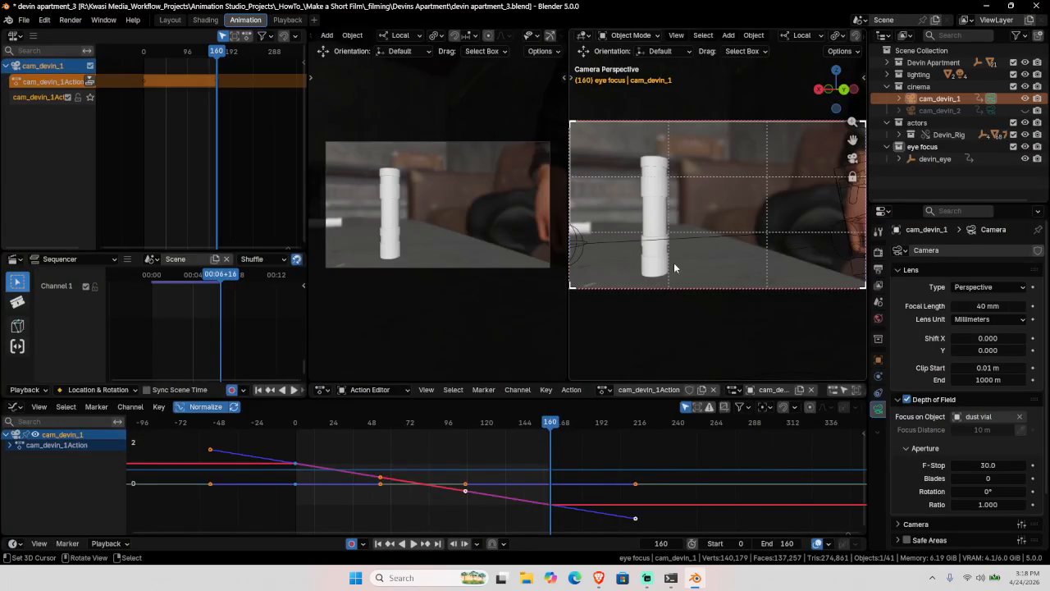
Step: Push the camera action down to an NLA strip and select rig_devin
{"action": "left_click", "coordinate": [89, 81]}
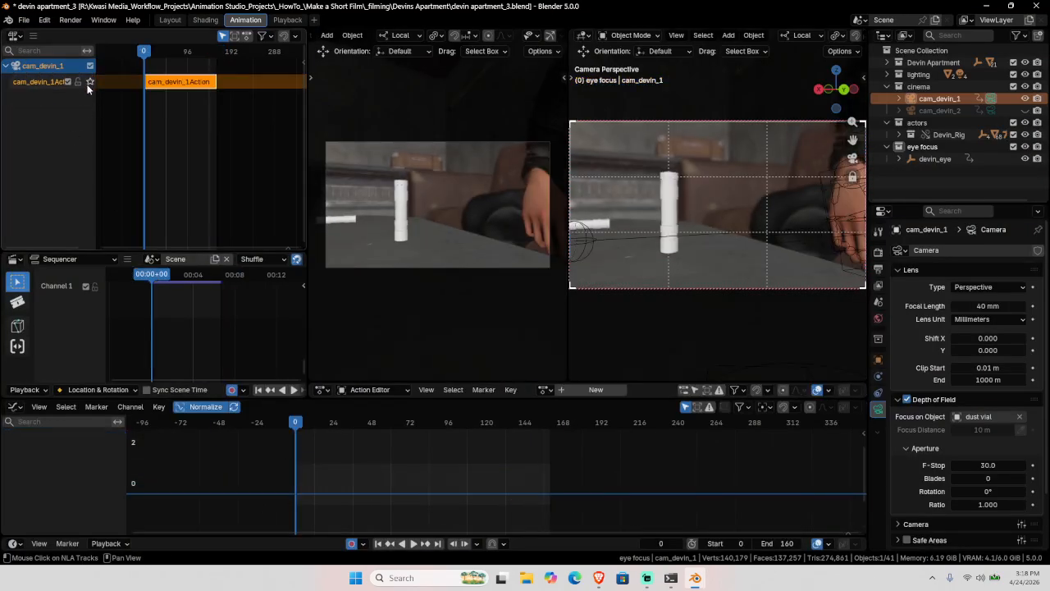
{"action": "left_click", "coordinate": [809, 183]}
{"action": "key", "text": "KP_0"}
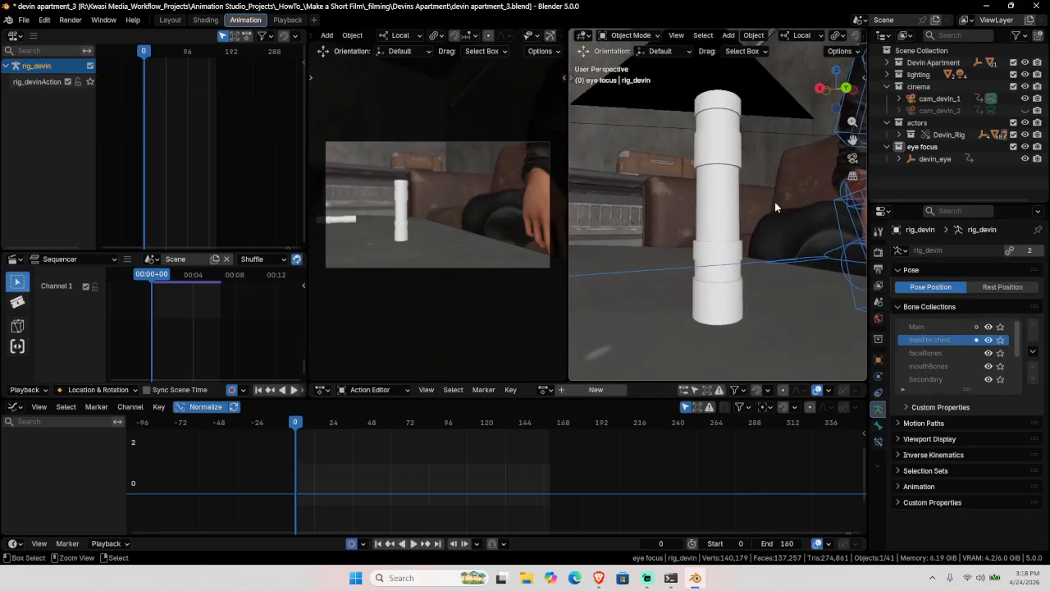
Step: Switch rig_devin into Pose Mode and orbit and zoom down onto the seated character
{"action": "key", "text": "ctrl+Tab"}
{"action": "scroll", "coordinate": [783, 202], "scroll_direction": "down", "scroll_amount": 8}
{"action": "middle_click_drag", "start_coordinate": [785, 192], "coordinate": [782, 281]}
{"action": "scroll", "coordinate": [791, 211], "scroll_direction": "down", "scroll_amount": 3}
{"action": "scroll", "coordinate": [739, 249], "scroll_direction": "down", "scroll_amount": 2}
Step: Hide the mouth and face bones, then key Location & Rotation on all visible bones
{"action": "left_click", "coordinate": [989, 367]}
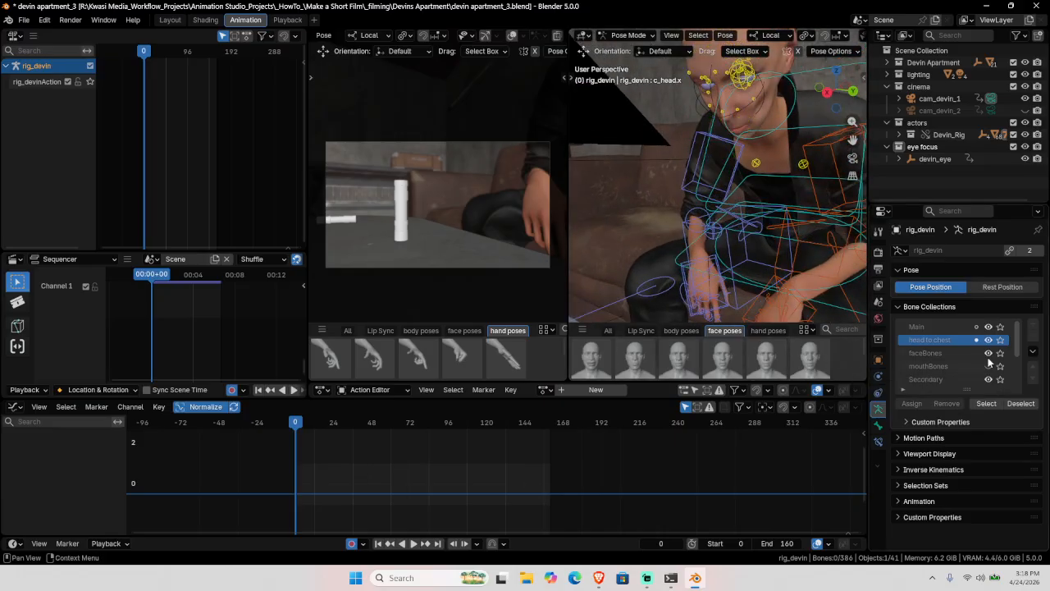
{"action": "left_click", "coordinate": [989, 353]}
{"action": "key", "text": "a"}
{"action": "key", "text": "i"}
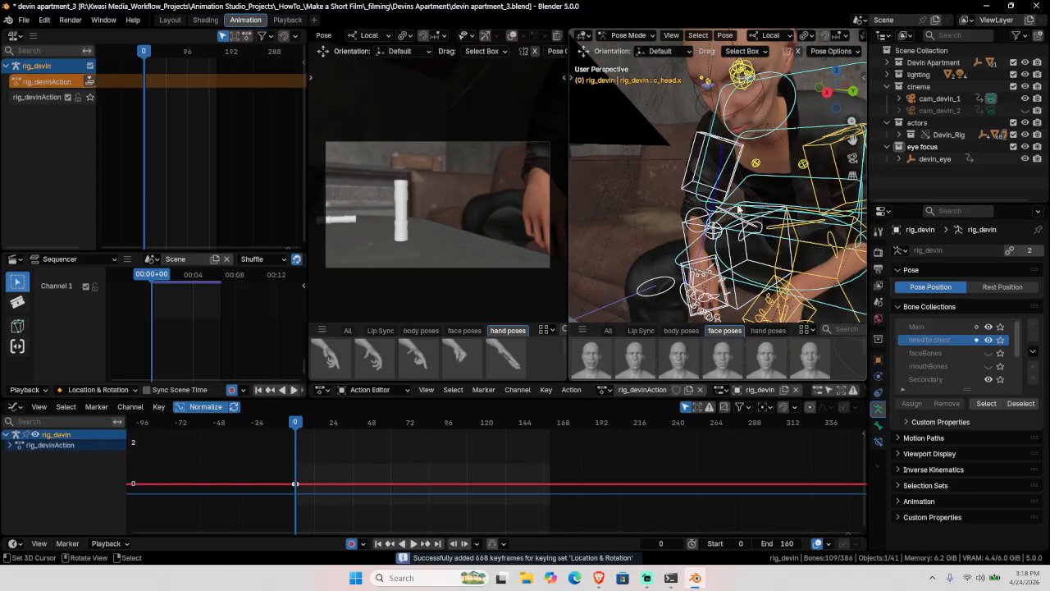
{"action": "key", "text": "alt+a"}
Step: Bring the hands into view and select the c_hand_ik.r bone
{"action": "middle_click_drag", "start_coordinate": [725, 254], "coordinate": [744, 193], "text": "shift"}
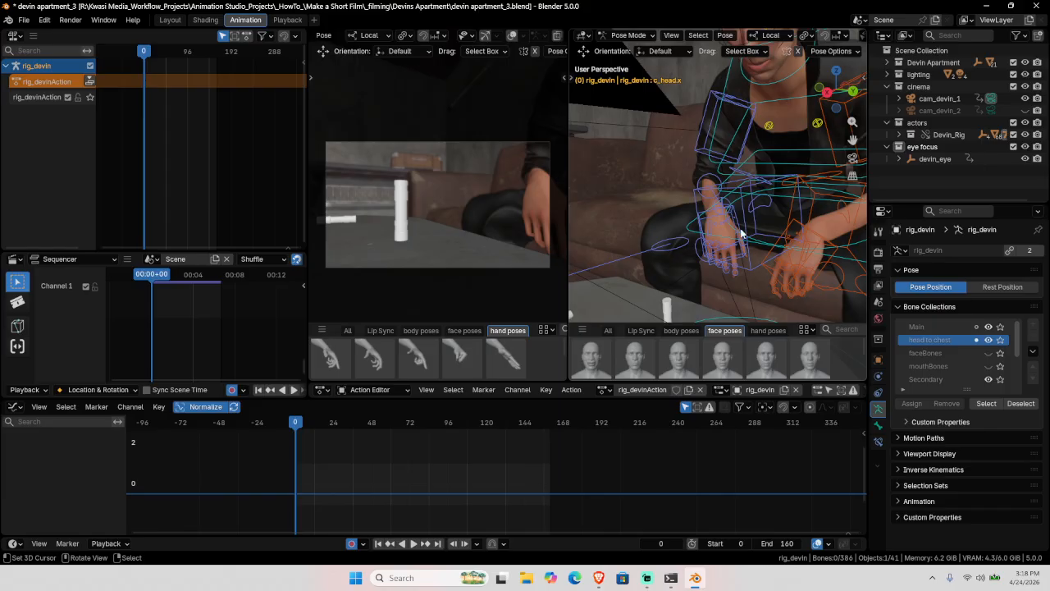
{"action": "middle_click_drag", "start_coordinate": [724, 222], "coordinate": [743, 210]}
{"action": "left_click", "coordinate": [742, 210]}
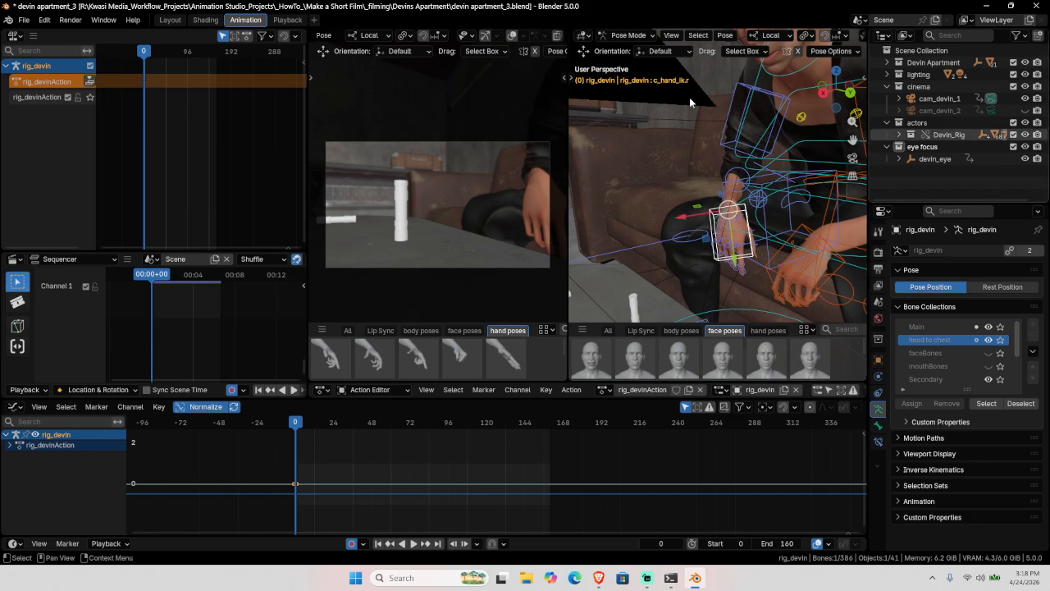
{"action": "scroll", "coordinate": [393, 35], "scroll_direction": "left", "scroll_amount": 4}
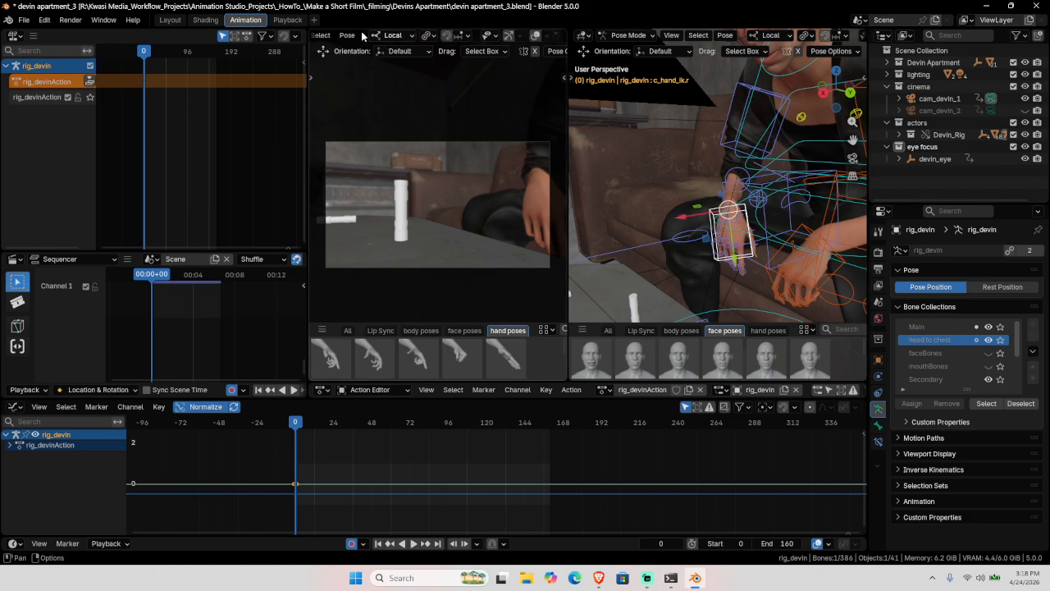
Step: Fit the camera frame to the viewport and orbit around the rig and table
{"action": "left_click", "coordinate": [409, 36]}
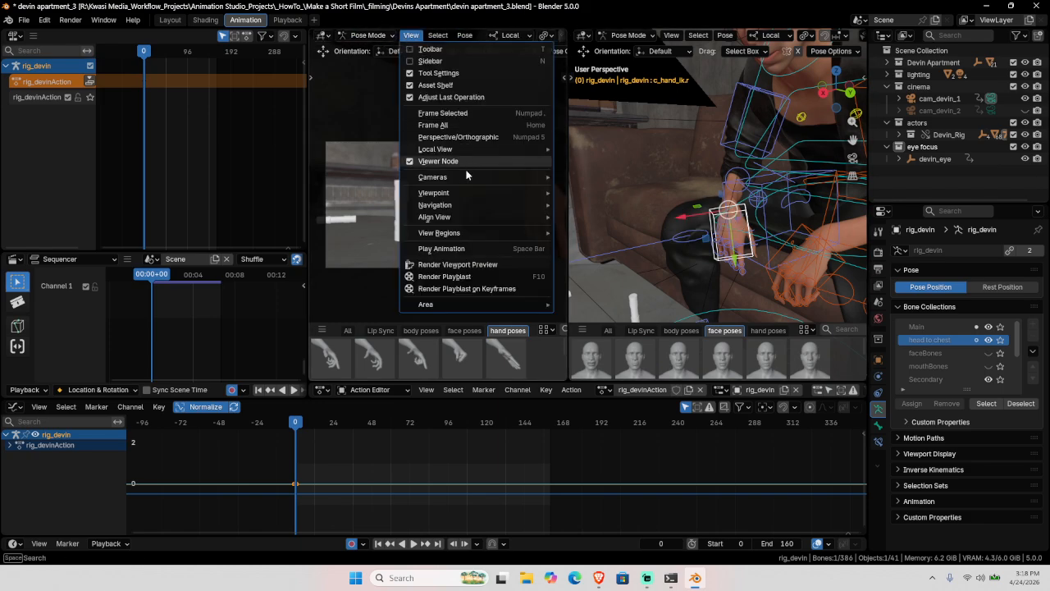
{"action": "mouse_move", "coordinate": [460, 178]}
{"action": "left_click", "coordinate": [601, 201]}
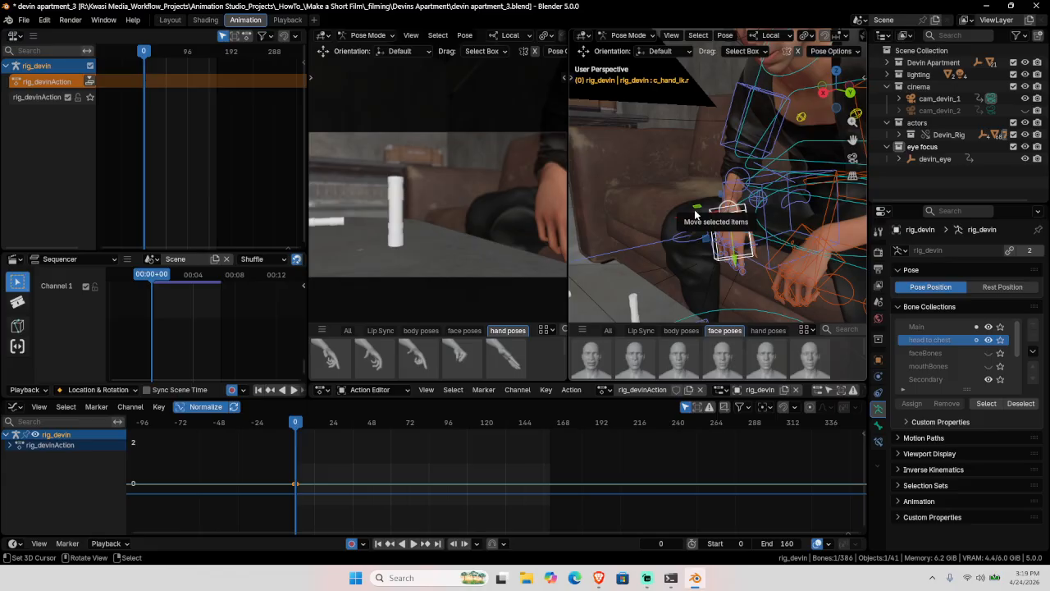
{"action": "middle_click_drag", "start_coordinate": [695, 215], "coordinate": [737, 262]}
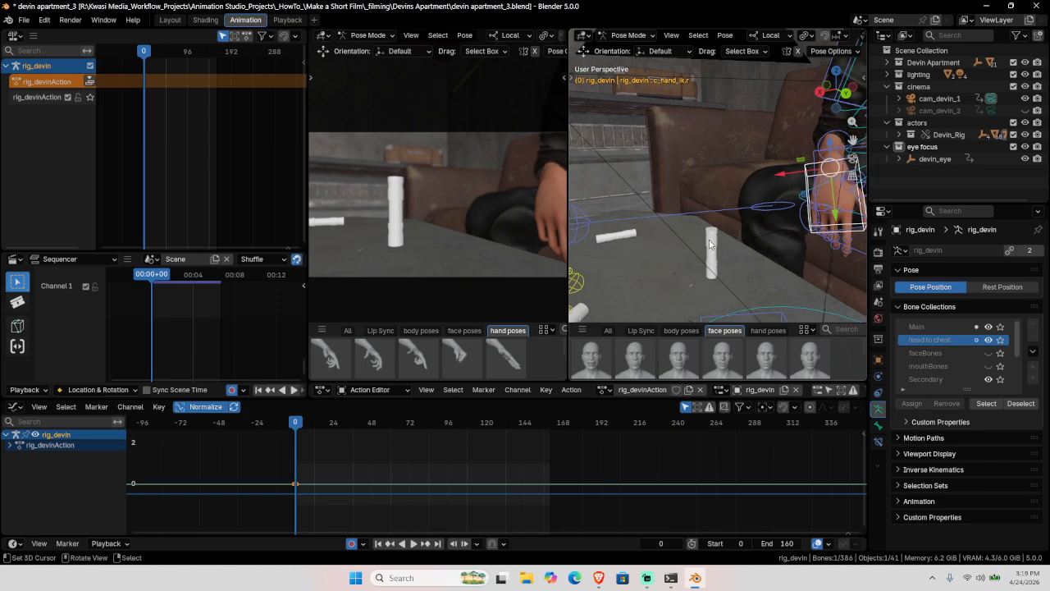
Step: Select the dust vial in Object Mode, then return rig_devin to Pose Mode with c_hand_ik.r selected
{"action": "left_click", "coordinate": [714, 243]}
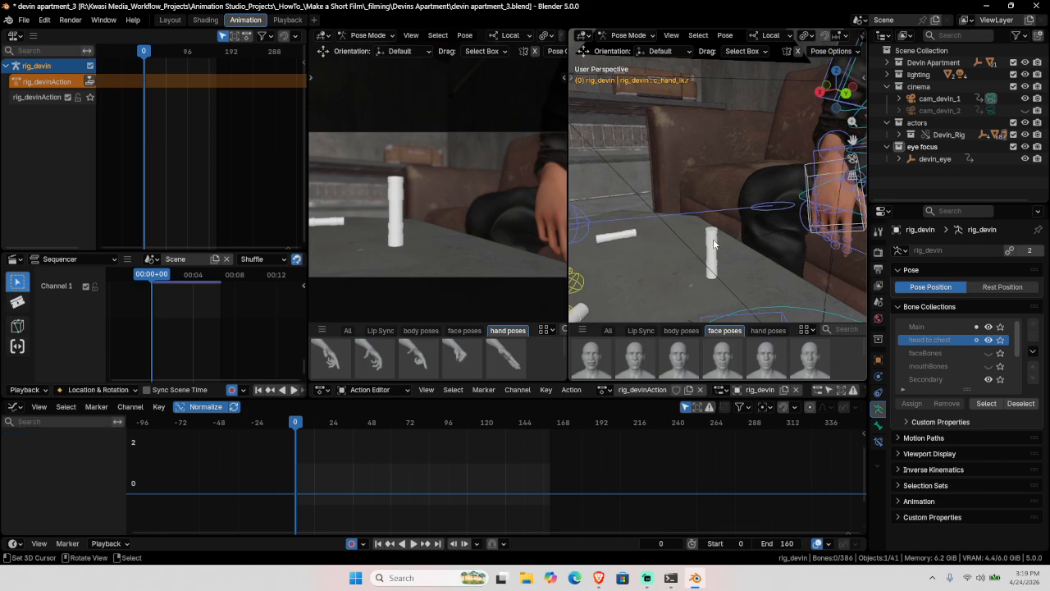
{"action": "key", "text": "ctrl+Tab"}
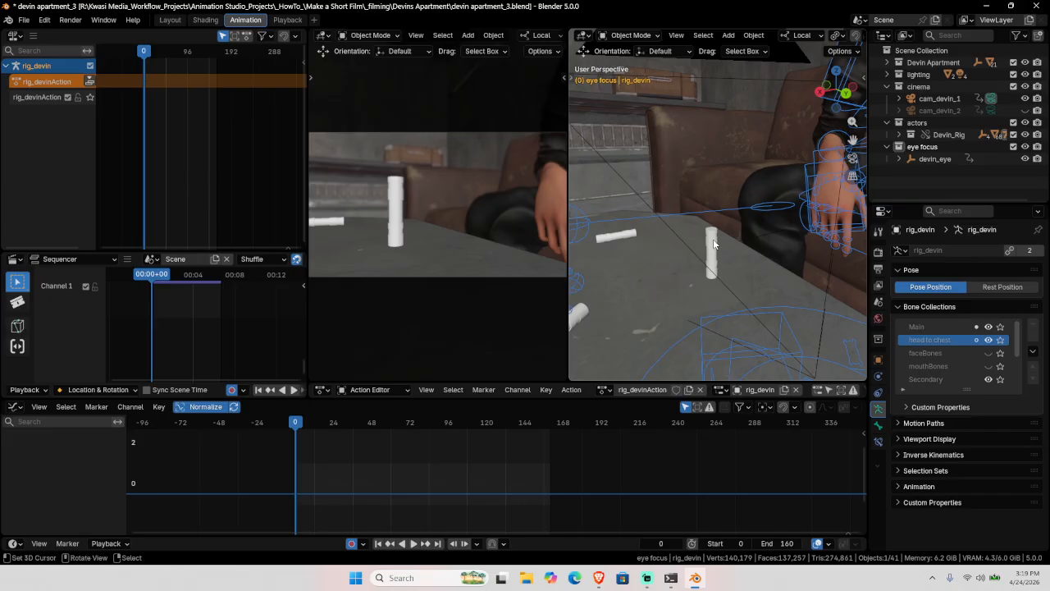
{"action": "left_click", "coordinate": [714, 244]}
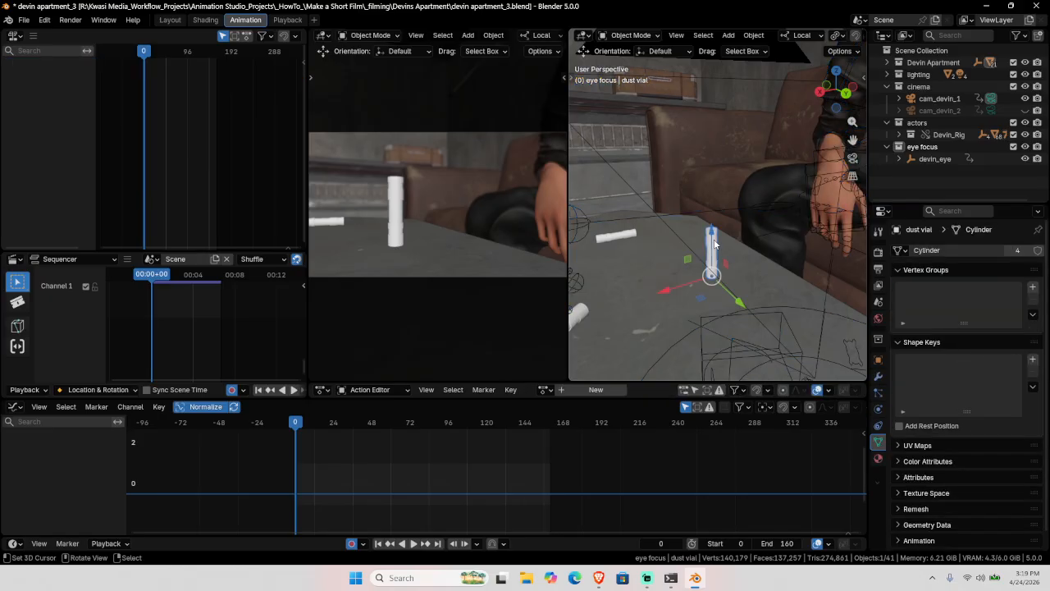
{"action": "left_click", "coordinate": [806, 176]}
{"action": "key", "text": "ctrl+Tab"}
{"action": "left_click", "coordinate": [807, 176]}
{"action": "middle_click_drag", "start_coordinate": [805, 214], "coordinate": [680, 211]}
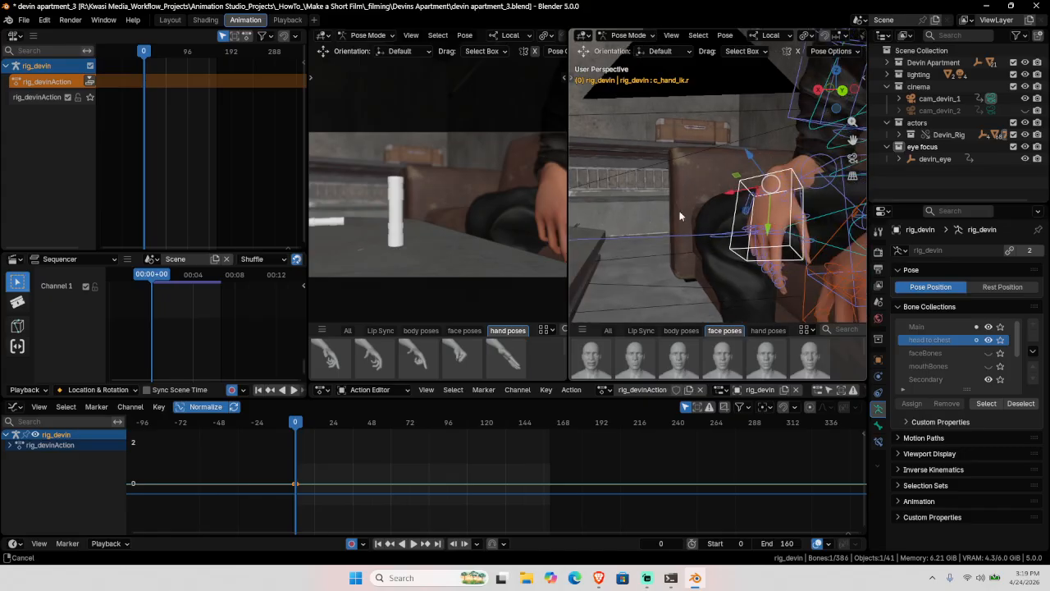
Step: Go to frame 12 and move the c_hand_ik.r control down toward the dust vial
{"action": "left_click", "coordinate": [660, 544]}
{"action": "type", "text": "12"}
{"action": "key", "text": "Return"}
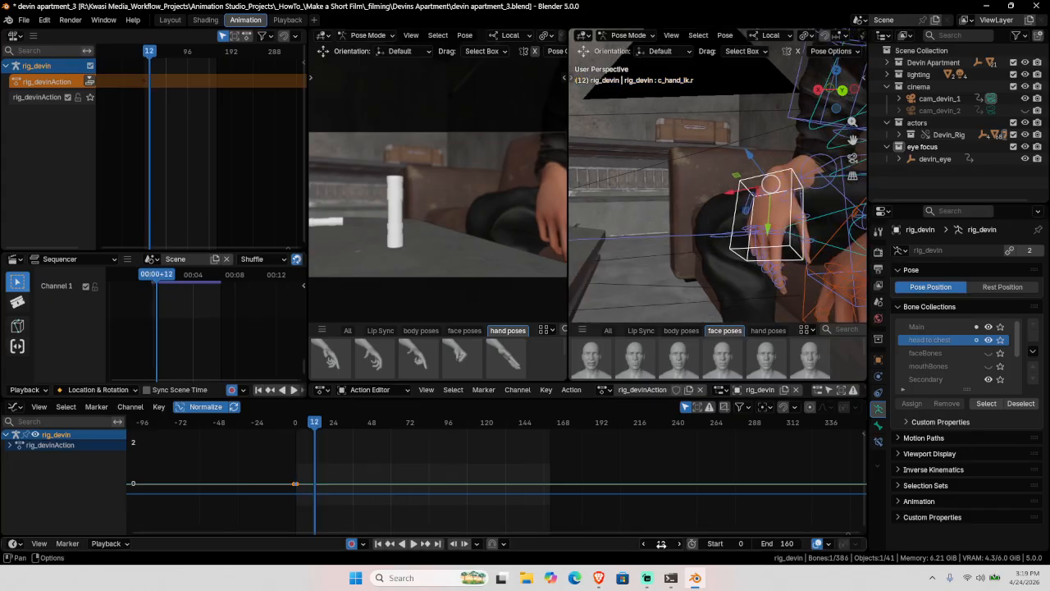
{"action": "mouse_move", "coordinate": [714, 229]}
{"action": "middle_mouse_down"}
{"action": "mouse_move", "coordinate": [733, 200]}
{"action": "mouse_move", "coordinate": [704, 212]}
{"action": "middle_mouse_up"}
{"action": "key", "text": "g"}
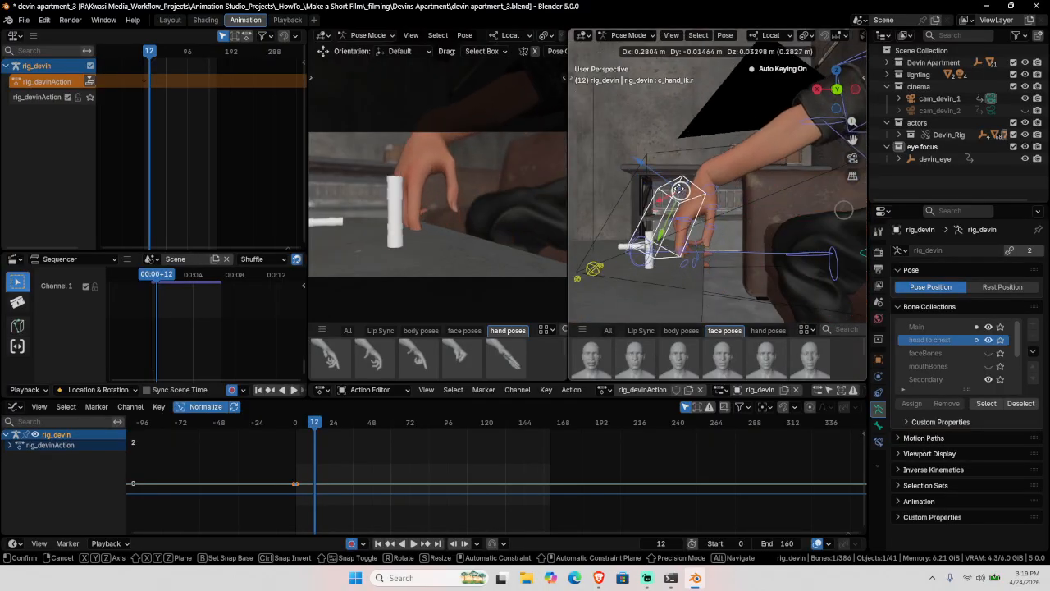
{"action": "left_click_drag", "start_coordinate": [672, 177], "coordinate": [672, 179]}
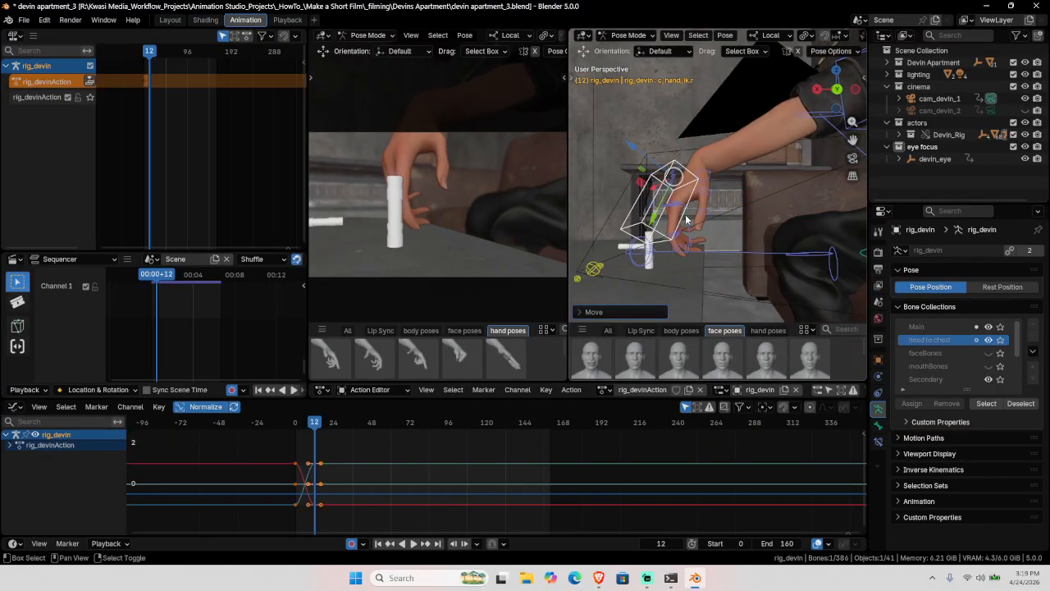
Step: Turn the right hand toward the vial and reposition it twice
{"action": "key", "text": "shift+space"}
{"action": "key", "text": "r"}
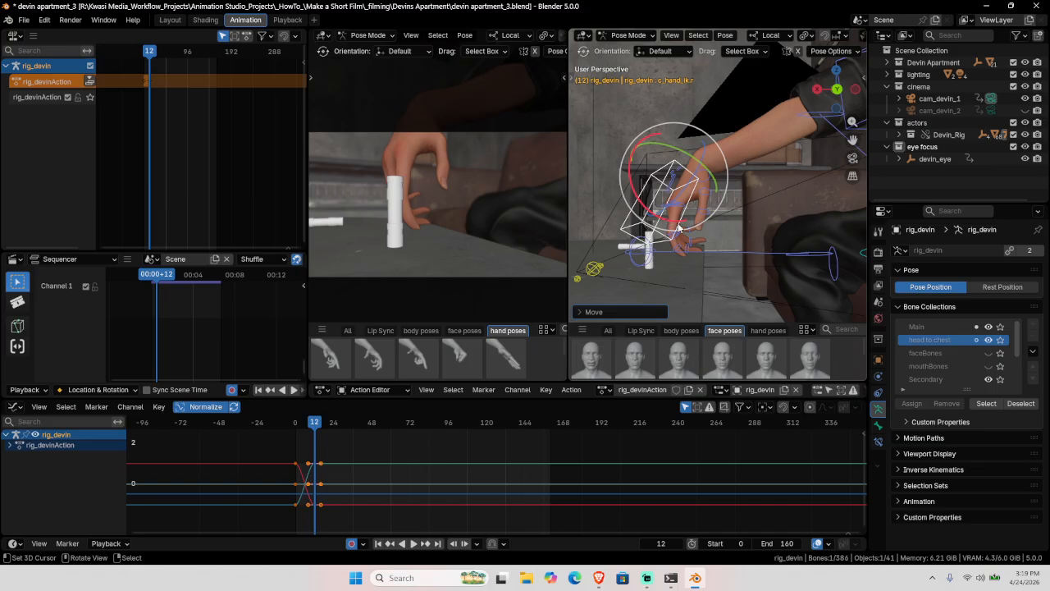
{"action": "left_click_drag", "start_coordinate": [674, 218], "coordinate": [652, 236]}
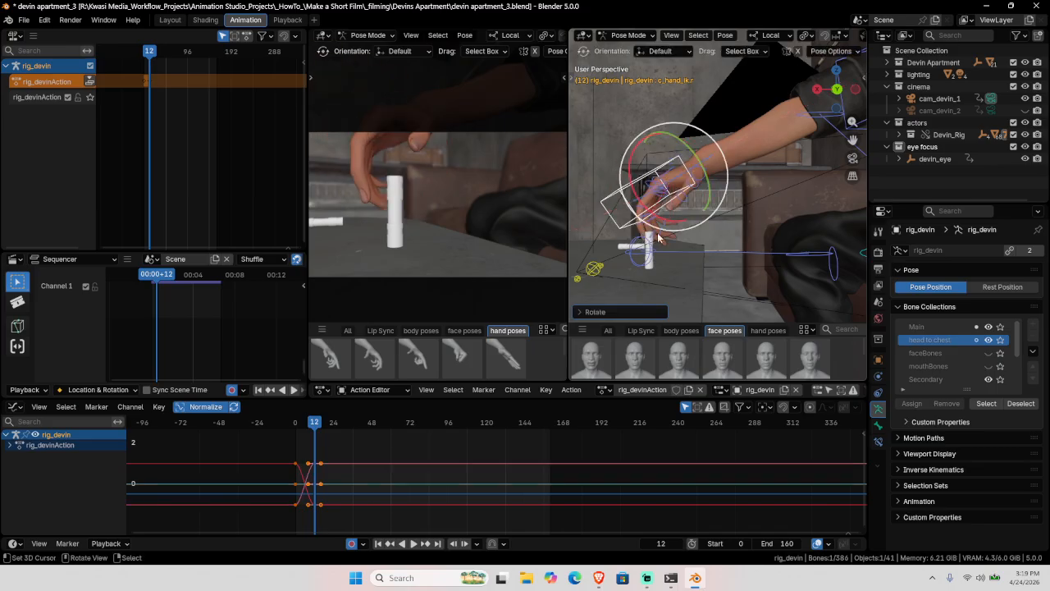
{"action": "middle_click_drag", "start_coordinate": [659, 236], "coordinate": [591, 206]}
{"action": "key", "text": "g"}
{"action": "left_click", "coordinate": [719, 188]}
{"action": "key", "text": "g"}
{"action": "left_click", "coordinate": [653, 223]}
Step: Refine the right hand's angle with several rotations and nudge its position
{"action": "key", "text": "r"}
{"action": "key", "text": "r"}
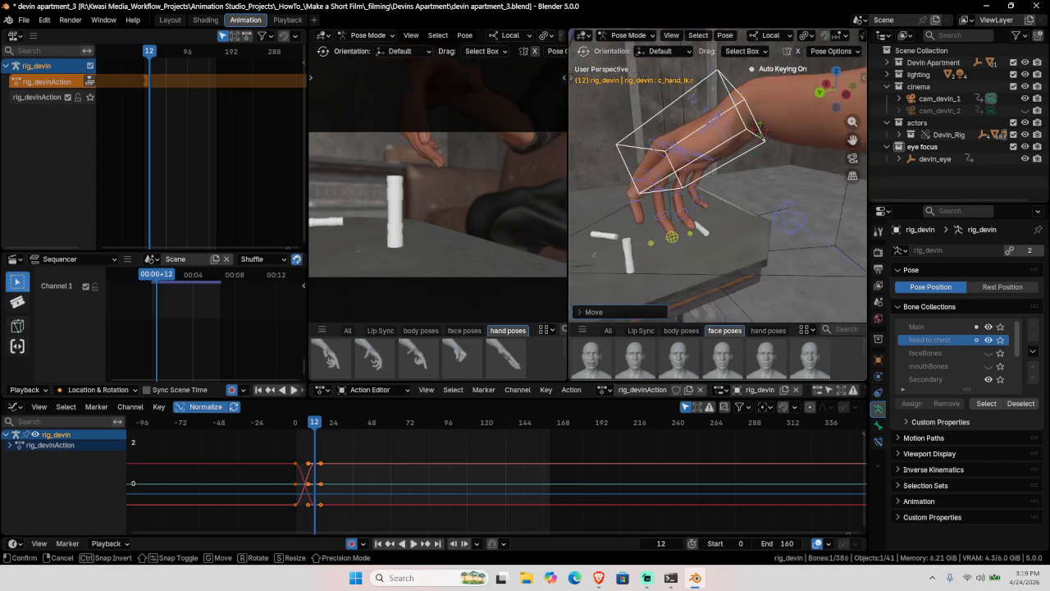
{"action": "left_click", "coordinate": [756, 79]}
{"action": "key", "text": "r"}
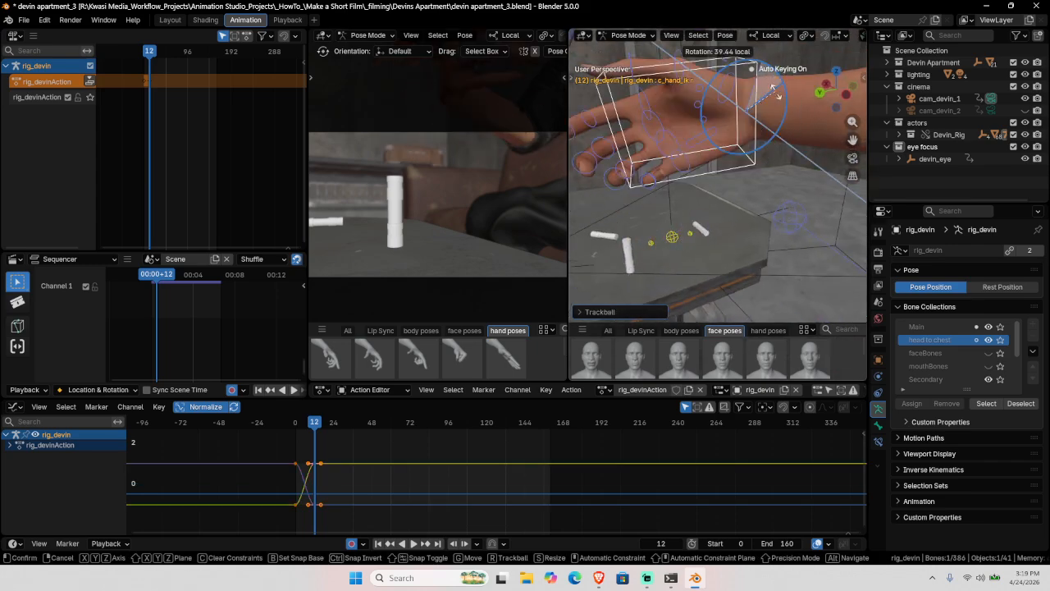
{"action": "left_click", "coordinate": [777, 93]}
{"action": "key", "text": "r"}
{"action": "key", "text": "r"}
{"action": "left_click", "coordinate": [764, 79]}
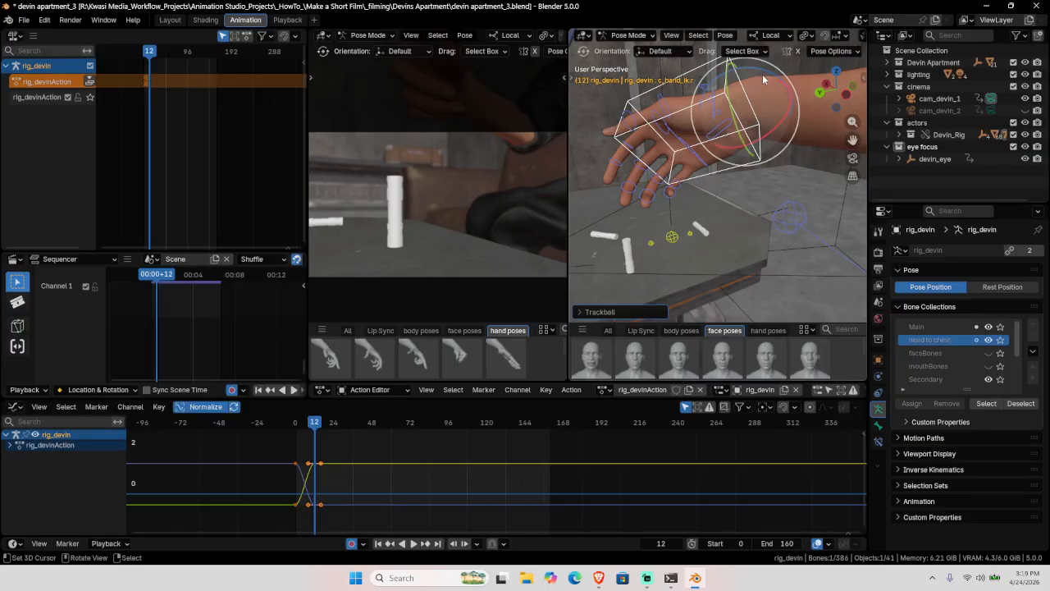
{"action": "key", "text": "r"}
{"action": "left_click", "coordinate": [756, 165]}
{"action": "middle_click_drag", "start_coordinate": [755, 165], "coordinate": [731, 237]}
{"action": "key", "text": "g"}
{"action": "left_click", "coordinate": [736, 260]}
Step: Rotate the c_shoulder.r control for the reach, then reselect the right hand IK control
{"action": "middle_click_drag", "start_coordinate": [681, 197], "coordinate": [597, 199]}
{"action": "middle_click_drag", "start_coordinate": [693, 209], "coordinate": [736, 117]}
{"action": "left_click", "coordinate": [690, 202]}
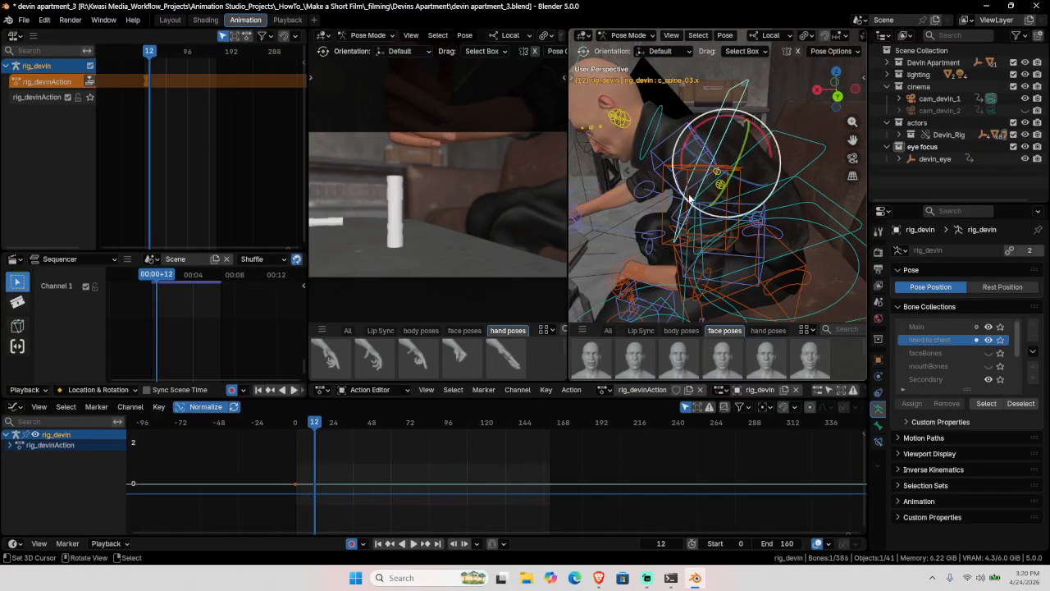
{"action": "middle_click_drag", "start_coordinate": [690, 202], "coordinate": [727, 166]}
{"action": "left_click", "coordinate": [689, 231]}
{"action": "key", "text": "r"}
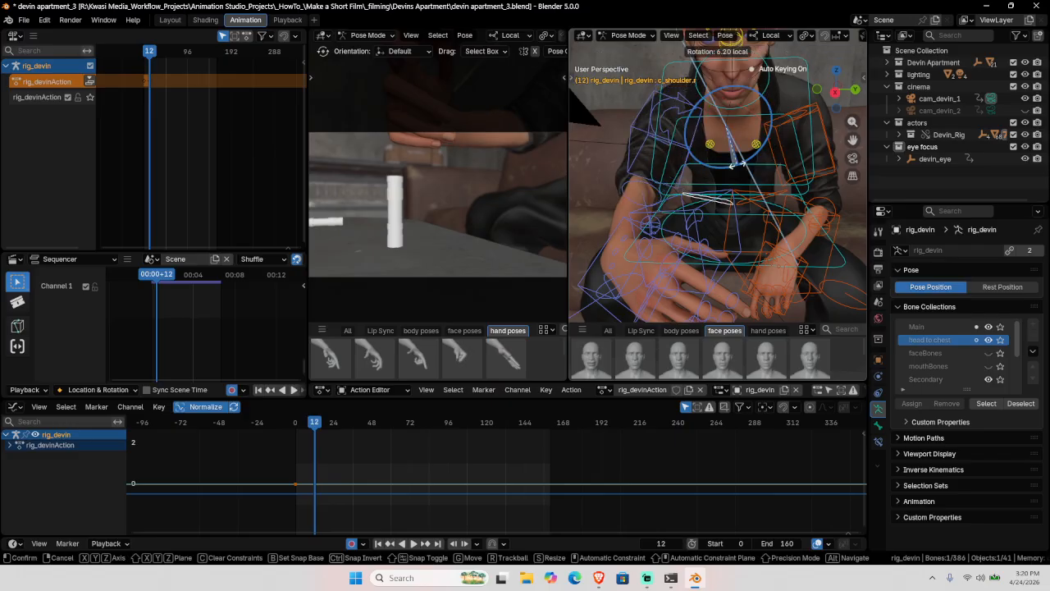
{"action": "left_click", "coordinate": [749, 164]}
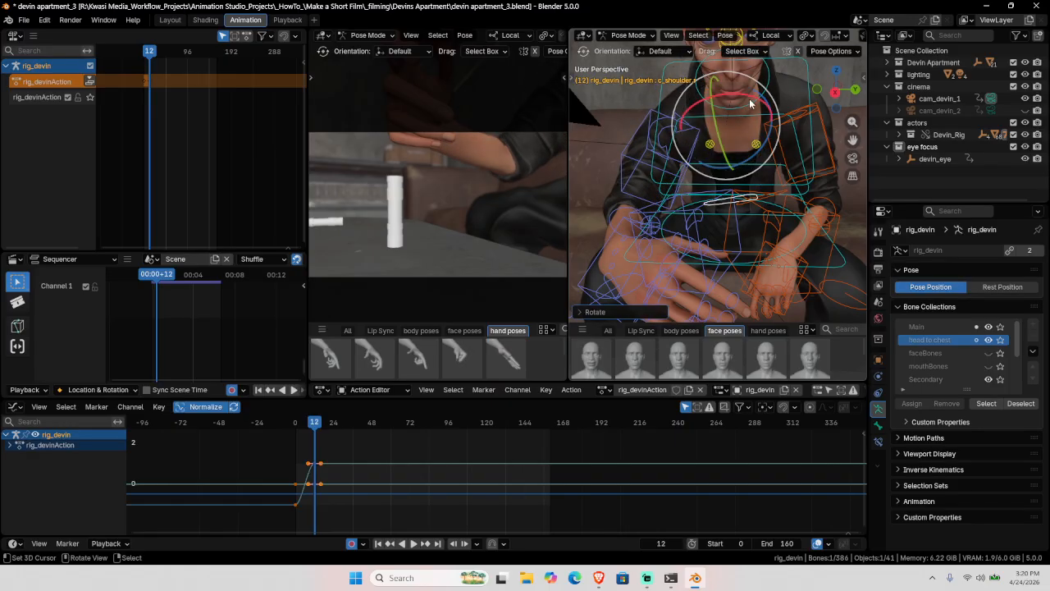
{"action": "left_click_drag", "start_coordinate": [749, 98], "coordinate": [760, 94]}
{"action": "left_click", "coordinate": [763, 98]}
{"action": "middle_click_drag", "start_coordinate": [763, 99], "coordinate": [757, 179]}
{"action": "left_click", "coordinate": [771, 128]}
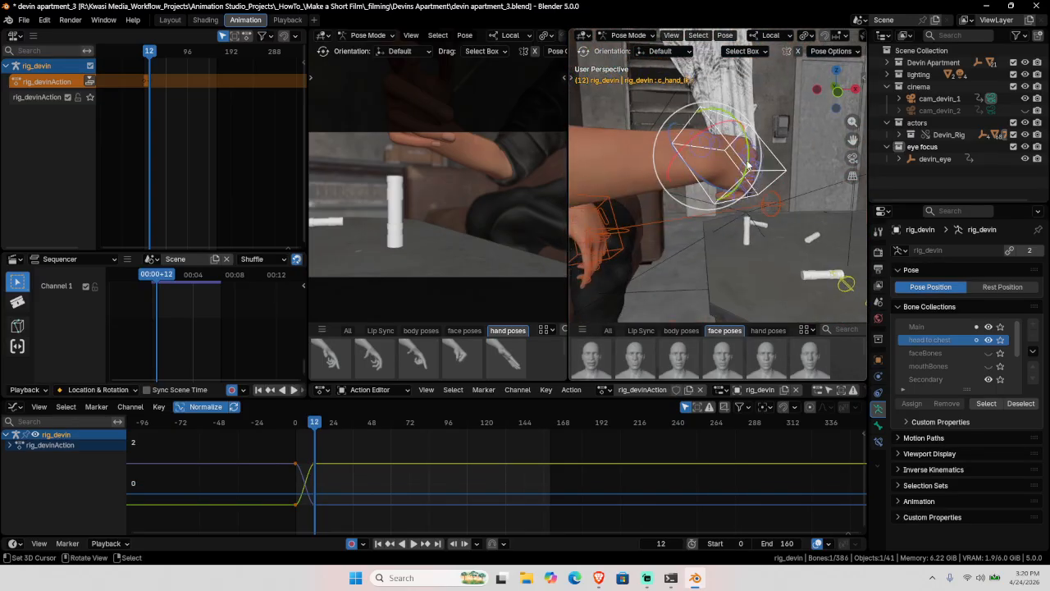
Step: Rotate and move the right hand control toward the white vial at frame 12
{"action": "key", "text": "r"}
{"action": "key", "text": "r"}
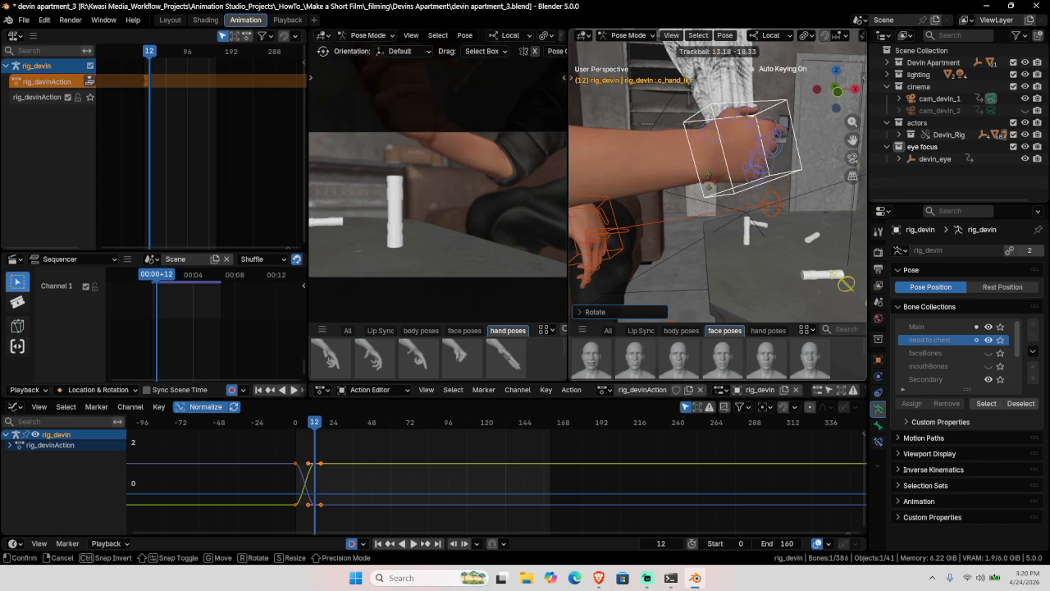
{"action": "left_click", "coordinate": [725, 175]}
{"action": "key", "text": "g"}
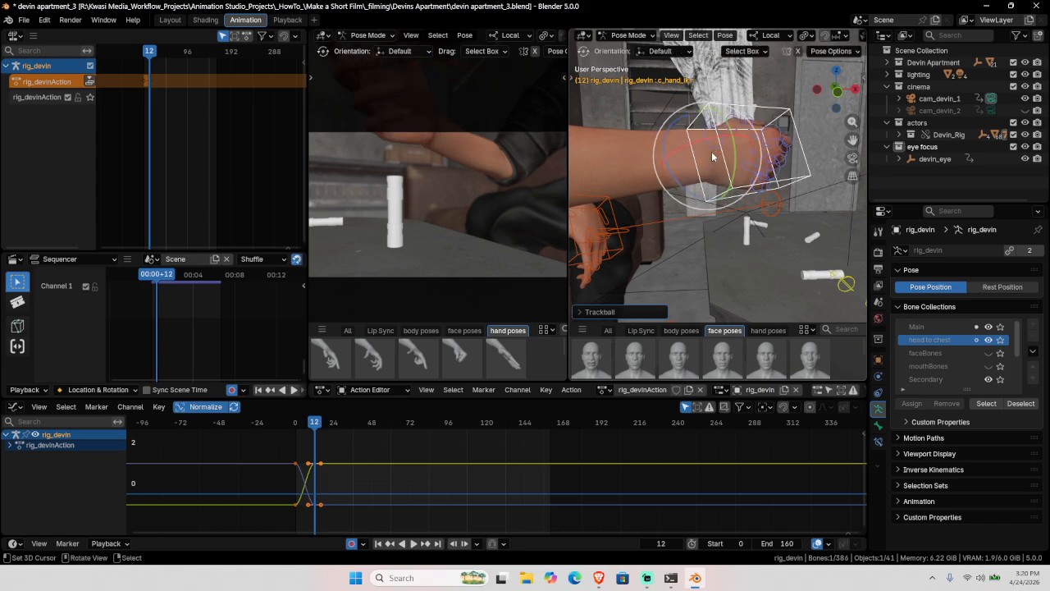
{"action": "left_click", "coordinate": [682, 226]}
{"action": "middle_click_drag", "start_coordinate": [711, 238], "coordinate": [699, 234]}
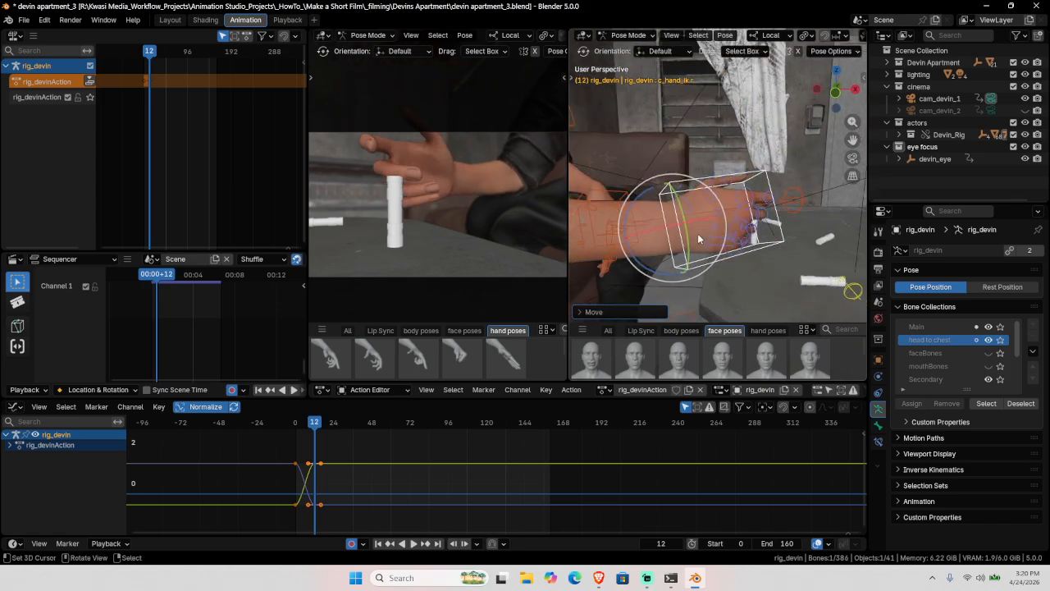
{"action": "key", "text": "r"}
{"action": "key", "text": "r"}
{"action": "left_click", "coordinate": [720, 214]}
Step: Turn, tilt and roll the hand, then shift it right around the vial
{"action": "left_click_drag", "start_coordinate": [717, 197], "coordinate": [724, 215]}
{"action": "left_click_drag", "start_coordinate": [696, 256], "coordinate": [695, 256]}
{"action": "left_click", "coordinate": [717, 184]}
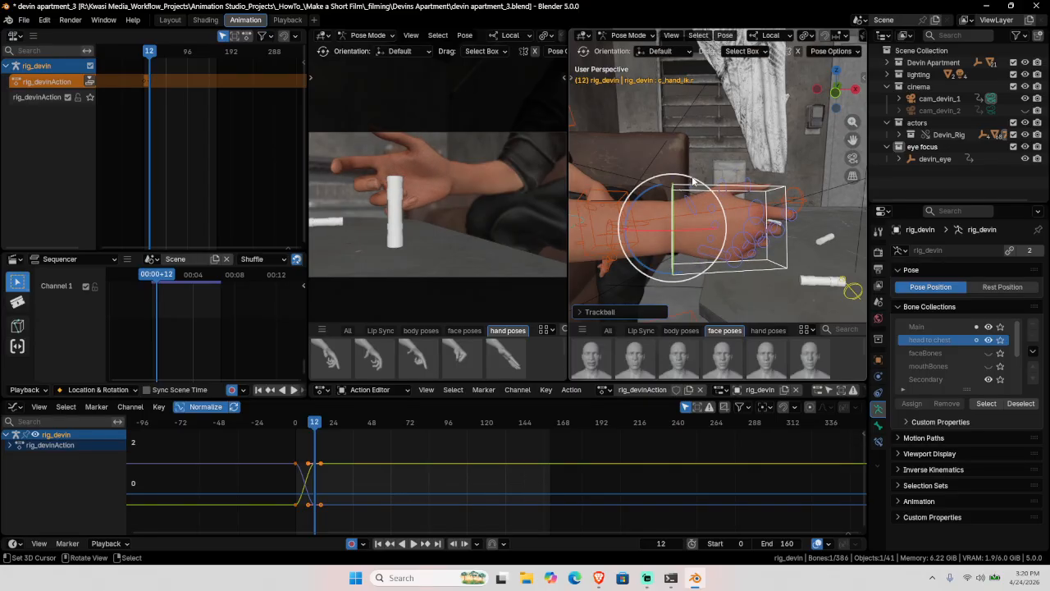
{"action": "mouse_move", "coordinate": [693, 181]}
{"action": "left_mouse_down"}
{"action": "mouse_move", "coordinate": [662, 127]}
{"action": "mouse_move", "coordinate": [698, 160]}
{"action": "left_mouse_up"}
{"action": "left_click_drag", "start_coordinate": [695, 258], "coordinate": [695, 241]}
{"action": "middle_click_drag", "start_coordinate": [758, 269], "coordinate": [679, 261]}
{"action": "key", "text": "g"}
{"action": "left_click", "coordinate": [722, 258]}
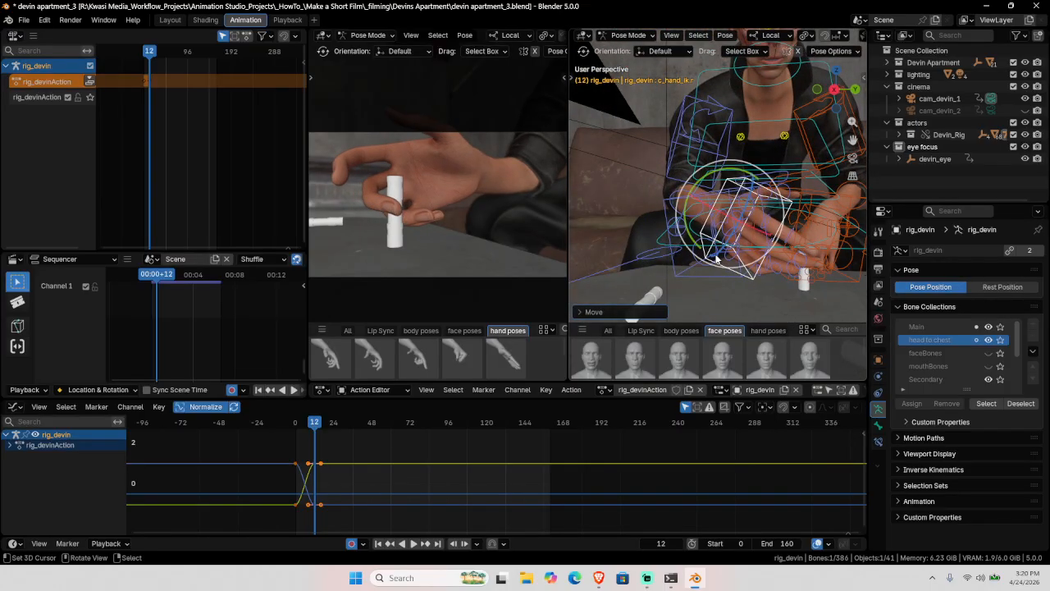
{"action": "left_click_drag", "start_coordinate": [724, 171], "coordinate": [756, 165]}
Step: Nudge the hand's position and rotation a little closer to the vial
{"action": "key", "text": "g"}
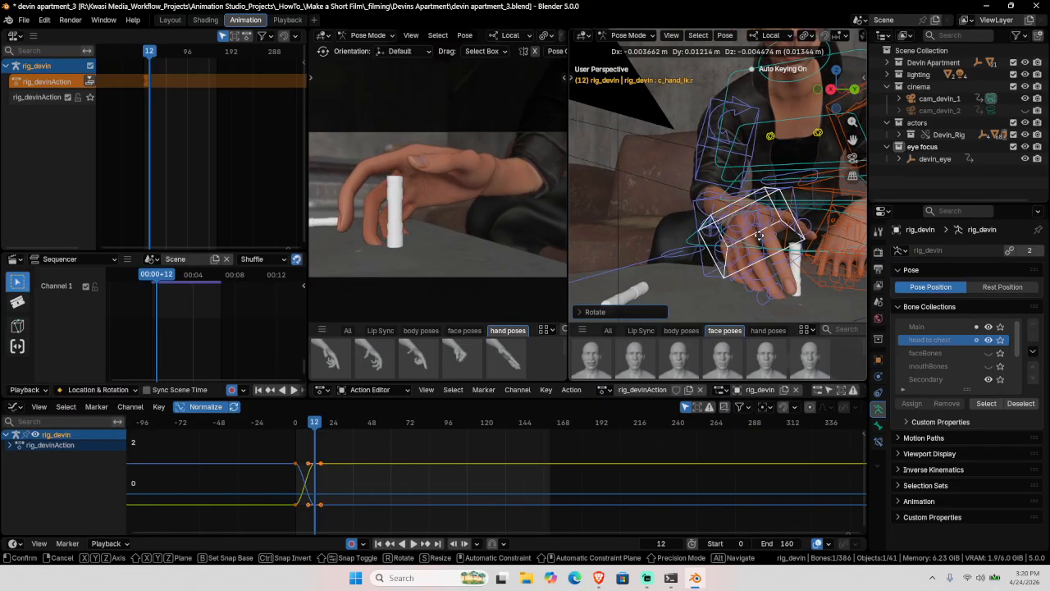
{"action": "left_click", "coordinate": [760, 236]}
{"action": "middle_click_drag", "start_coordinate": [759, 236], "coordinate": [737, 249]}
{"action": "key", "text": "r"}
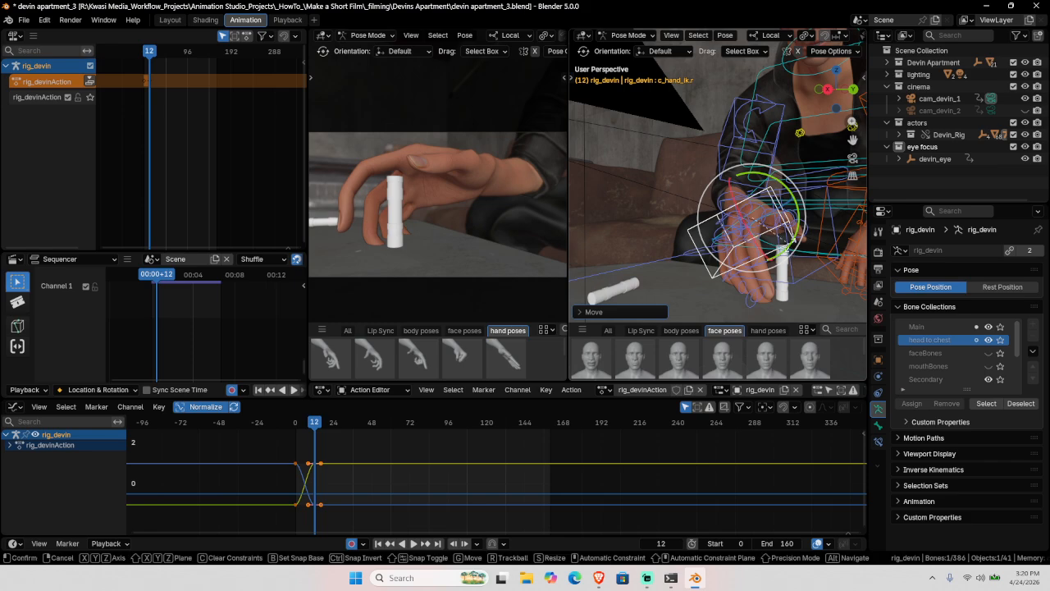
{"action": "left_click", "coordinate": [778, 239]}
{"action": "key", "text": "r"}
{"action": "key", "text": "r"}
{"action": "left_click", "coordinate": [779, 233]}
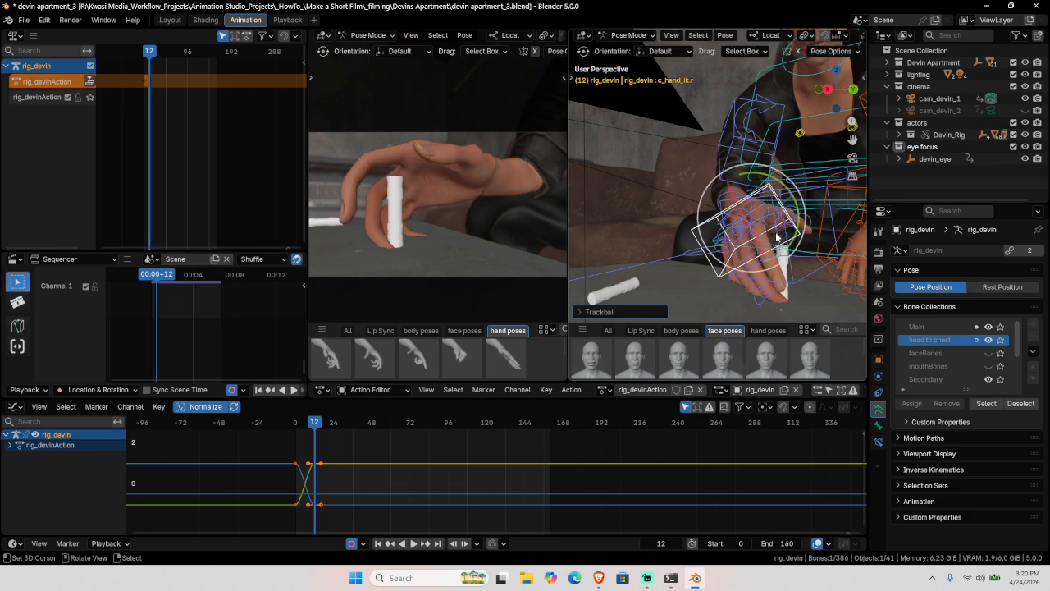
{"action": "middle_click_drag", "start_coordinate": [779, 232], "coordinate": [714, 246]}
Step: Move the hand freely so it rests against the vial, abandoning a local-Z move
{"action": "key", "text": "g"}
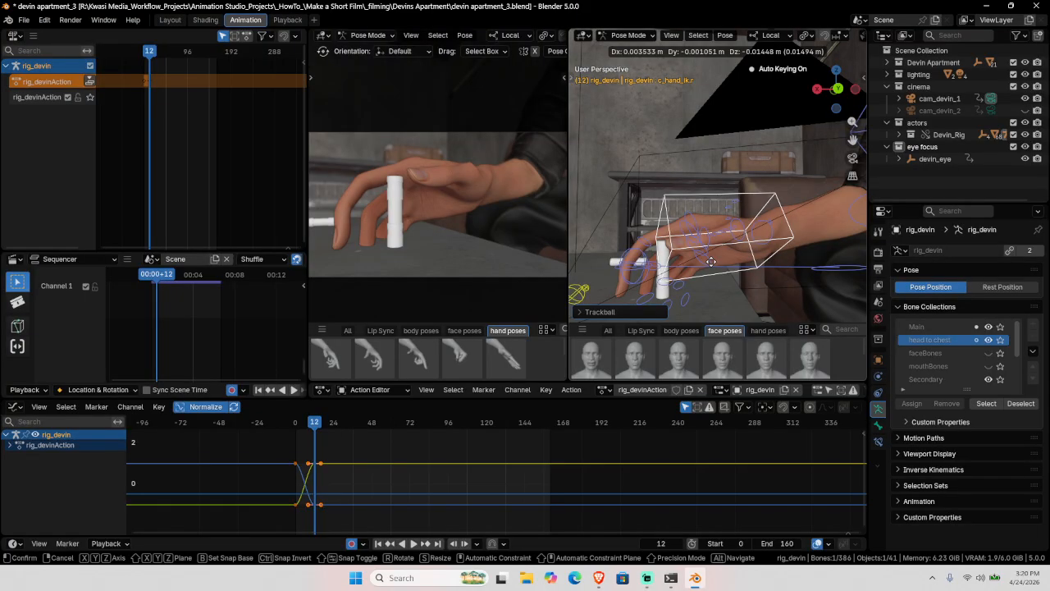
{"action": "key", "text": "z"}
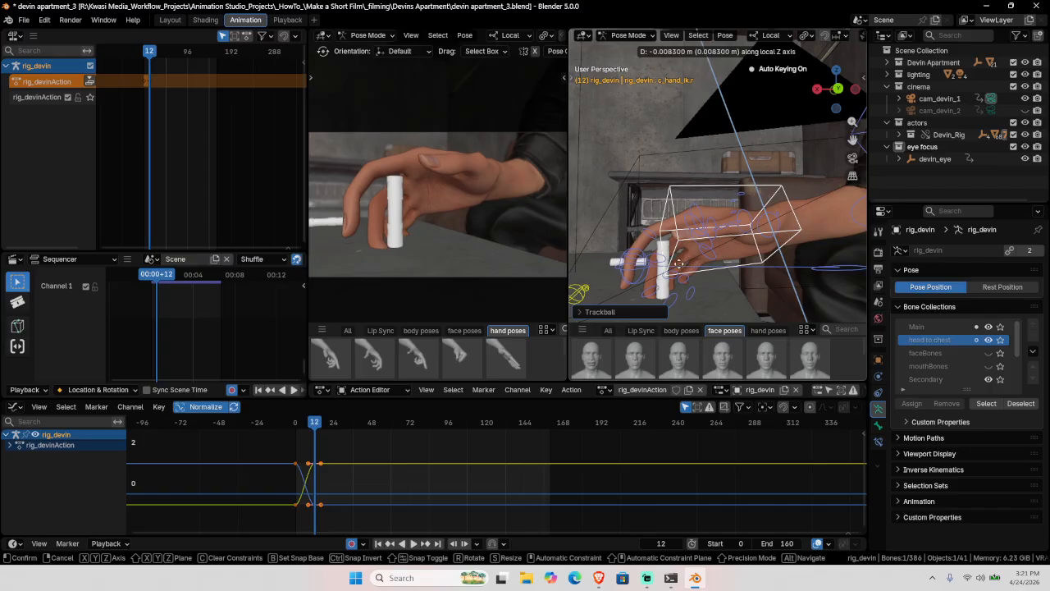
{"action": "right_click", "coordinate": [703, 266]}
{"action": "key", "text": "g"}
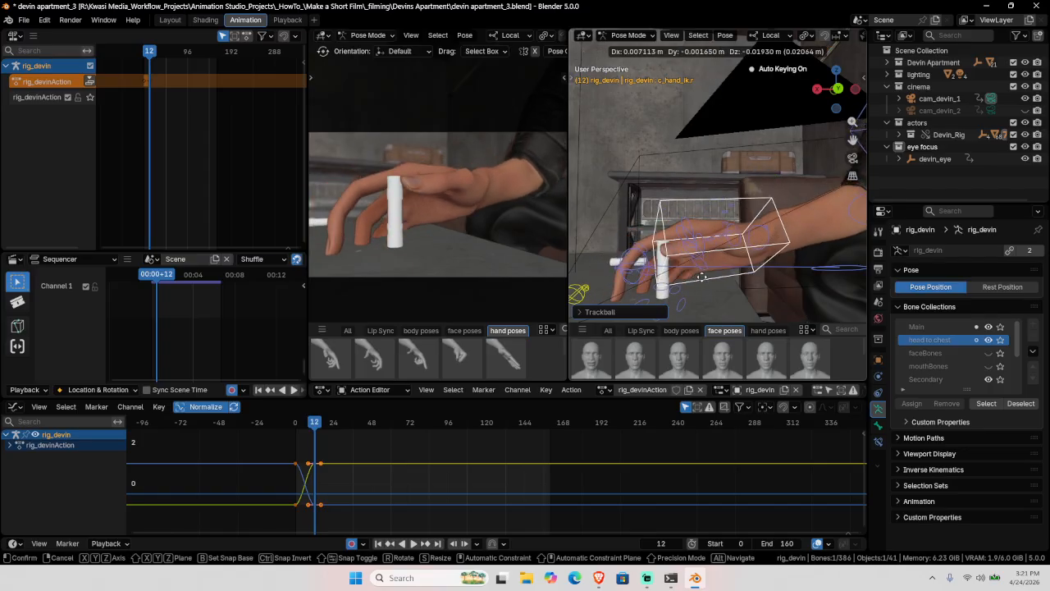
{"action": "left_click", "coordinate": [645, 262]}
{"action": "middle_click_drag", "start_coordinate": [645, 261], "coordinate": [754, 251]}
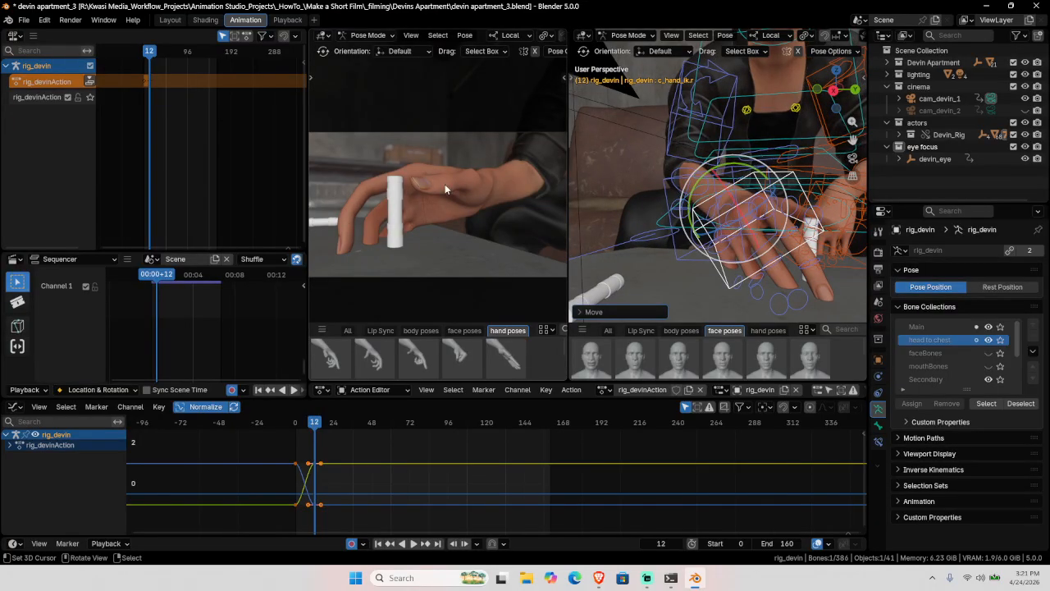
{"action": "middle_click_drag", "start_coordinate": [688, 236], "coordinate": [737, 234]}
Step: Apply a stored hand pose to the pinky and ring finger controls
{"action": "left_click", "coordinate": [763, 260]}
{"action": "left_click", "coordinate": [750, 222]}
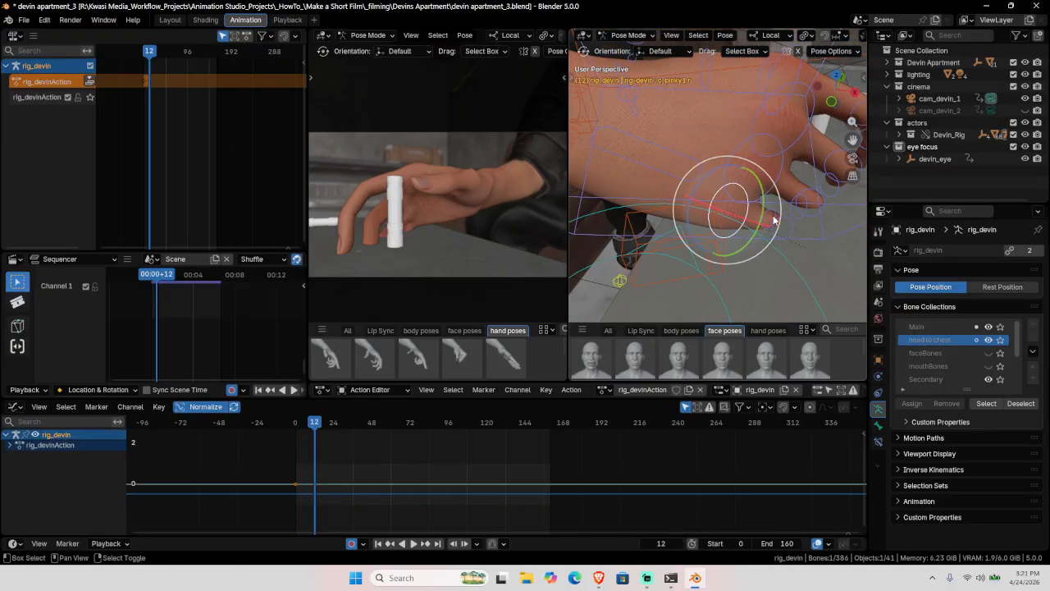
{"action": "middle_click_drag", "start_coordinate": [825, 242], "coordinate": [798, 224]}
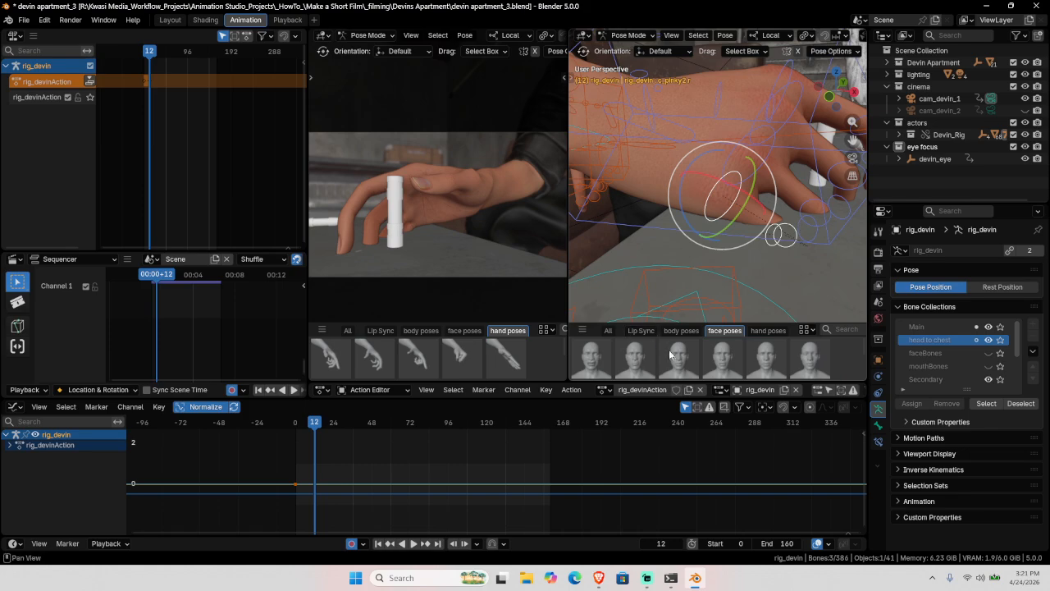
{"action": "left_click", "coordinate": [763, 330]}
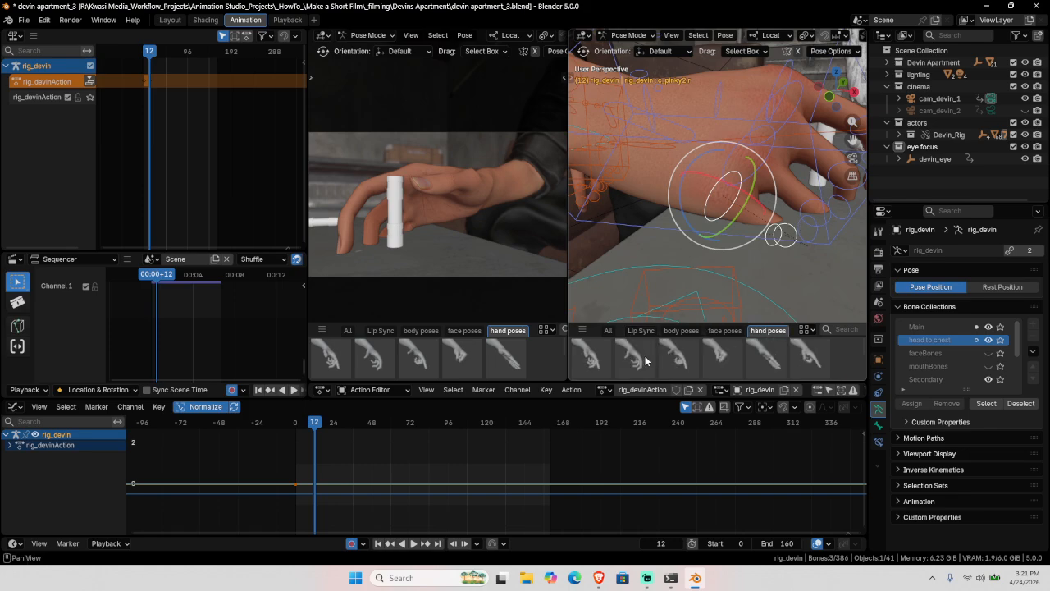
{"action": "left_click", "coordinate": [723, 358]}
{"action": "middle_click_drag", "start_coordinate": [783, 212], "coordinate": [702, 213], "text": "shift"}
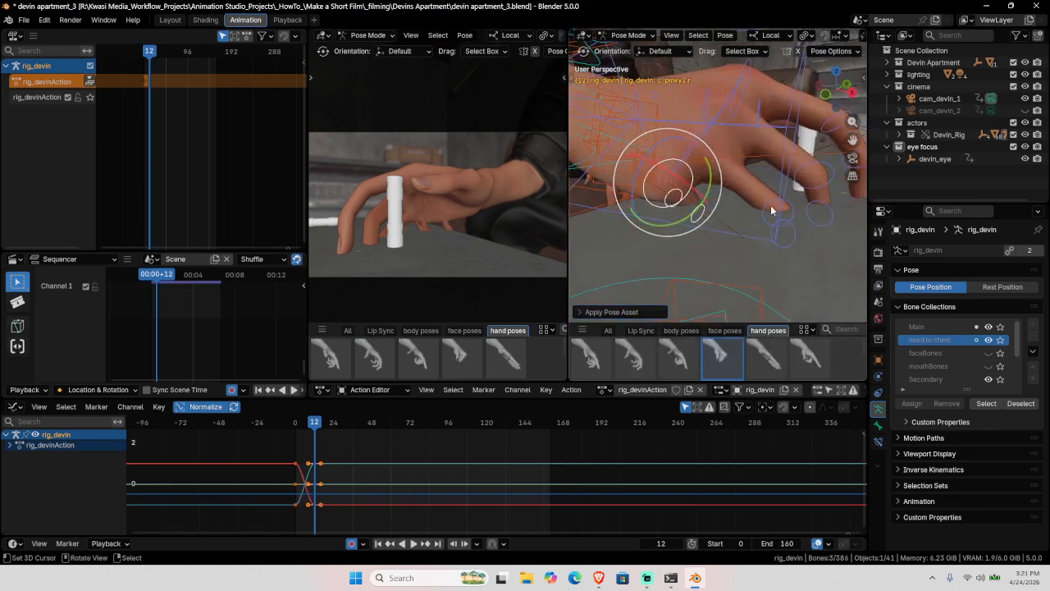
{"action": "left_click", "coordinate": [771, 211]}
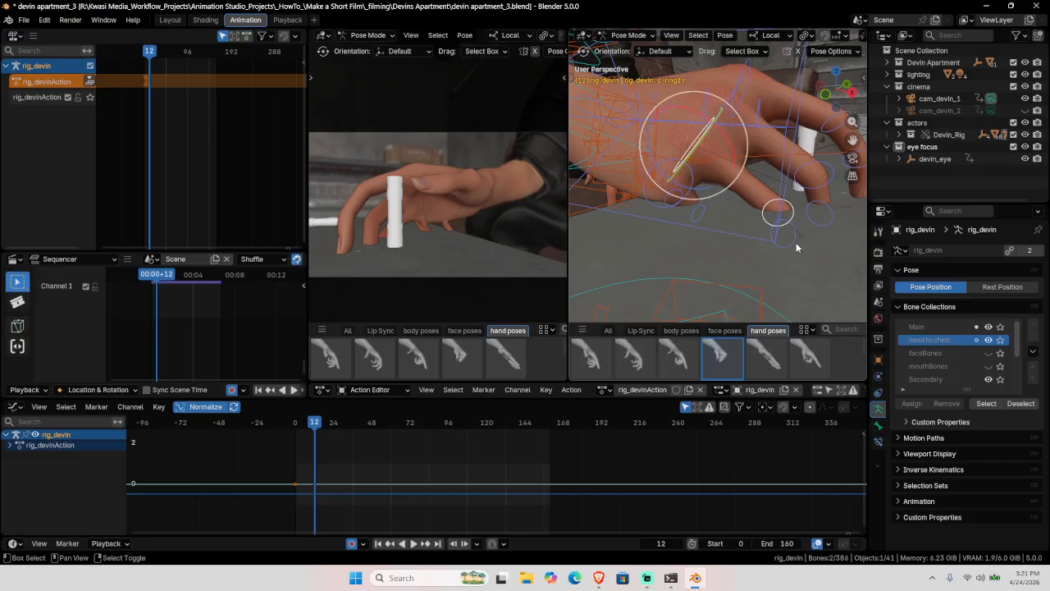
{"action": "left_click", "coordinate": [728, 361]}
Step: Rotate the whole hand via its IK controller to better fit the vial
{"action": "middle_click_drag", "start_coordinate": [801, 177], "coordinate": [718, 119], "text": "shift"}
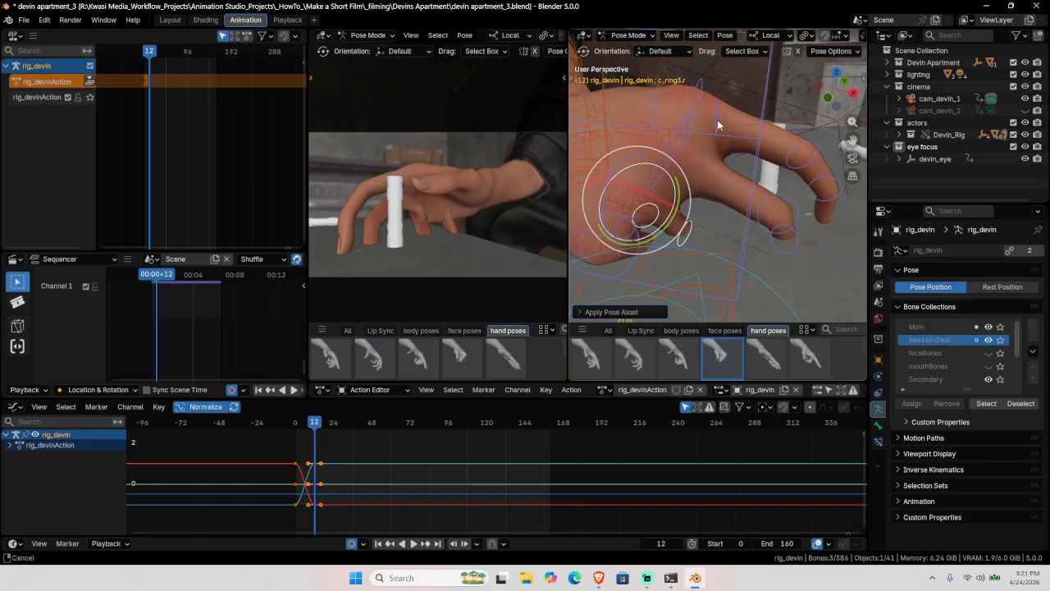
{"action": "left_click", "coordinate": [700, 132]}
{"action": "left_click", "coordinate": [668, 162], "text": "shift"}
{"action": "middle_click_drag", "start_coordinate": [744, 187], "coordinate": [739, 123]}
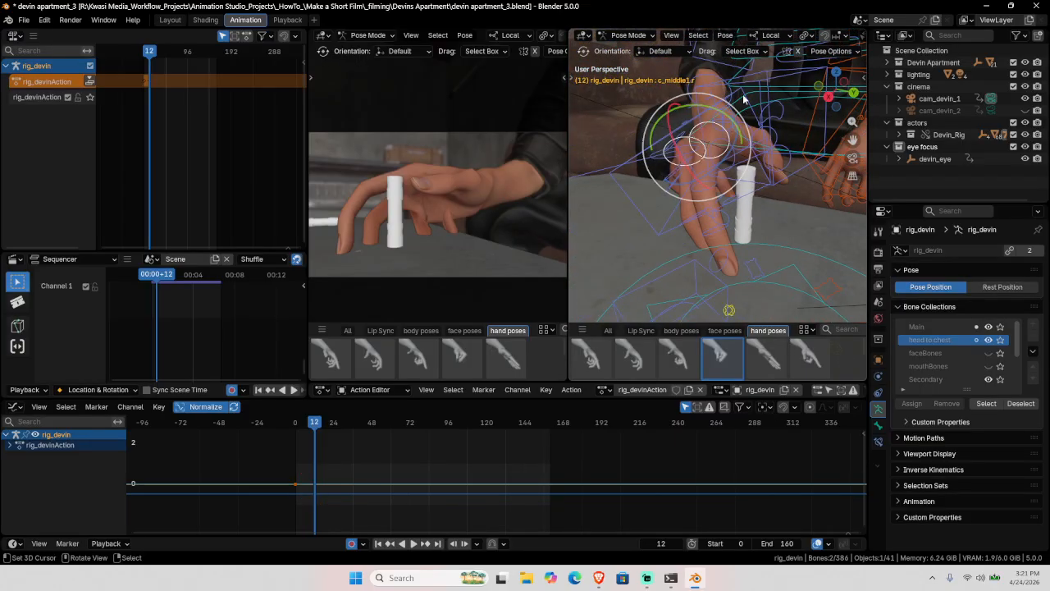
{"action": "left_click", "coordinate": [743, 112]}
{"action": "key", "text": "r"}
{"action": "key", "text": "r"}
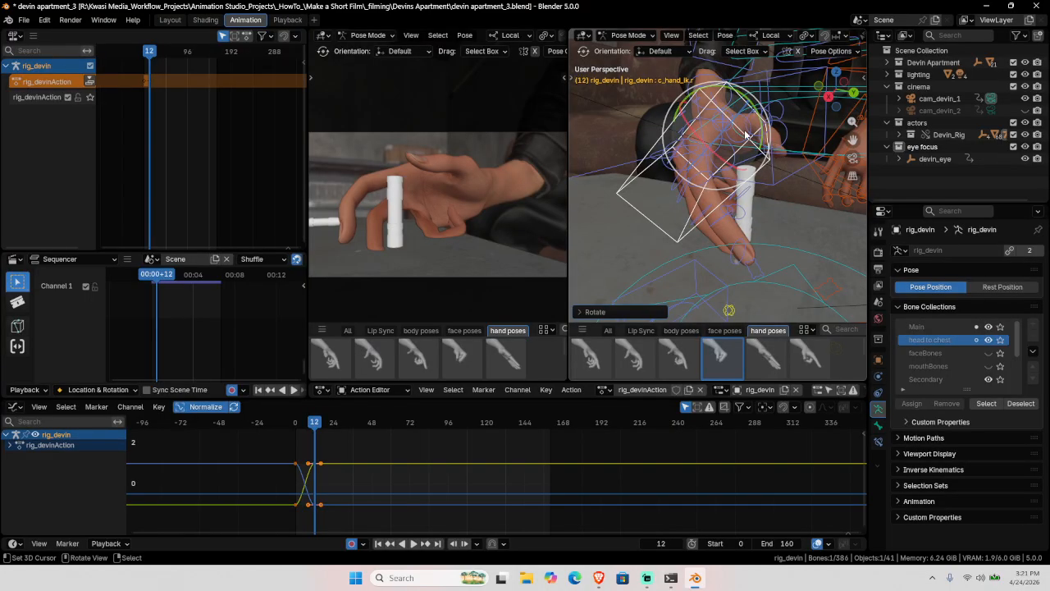
{"action": "left_click", "coordinate": [743, 184]}
{"action": "middle_click_drag", "start_coordinate": [743, 184], "coordinate": [723, 234]}
Step: Apply stored hand poses to the middle finger and rotate the index and middle base joints
{"action": "left_click", "coordinate": [693, 195]}
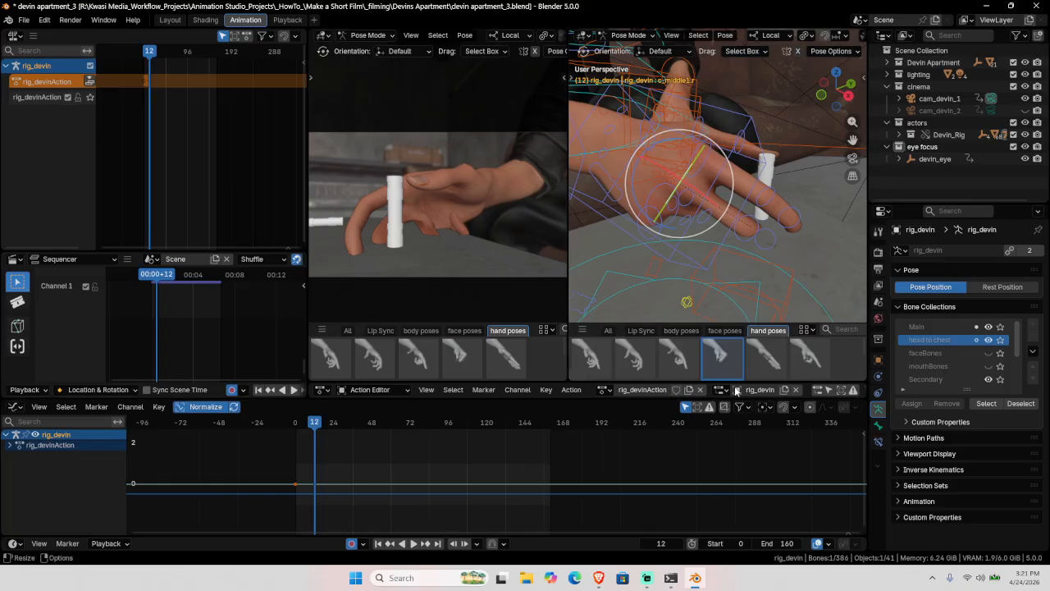
{"action": "left_click", "coordinate": [719, 352]}
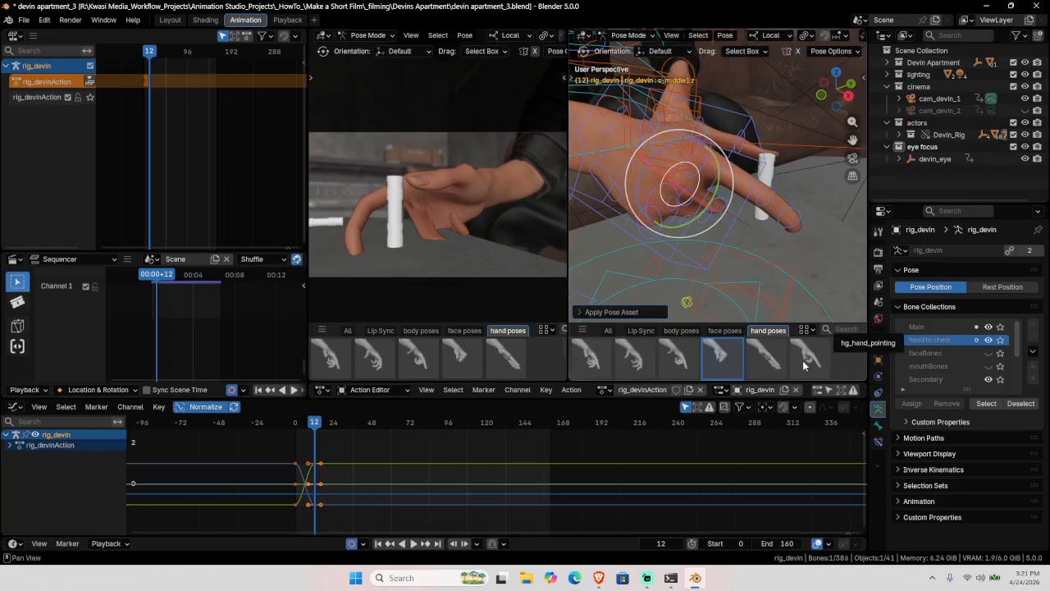
{"action": "scroll", "coordinate": [804, 365], "scroll_direction": "down", "scroll_amount": 1}
{"action": "left_click", "coordinate": [719, 357]}
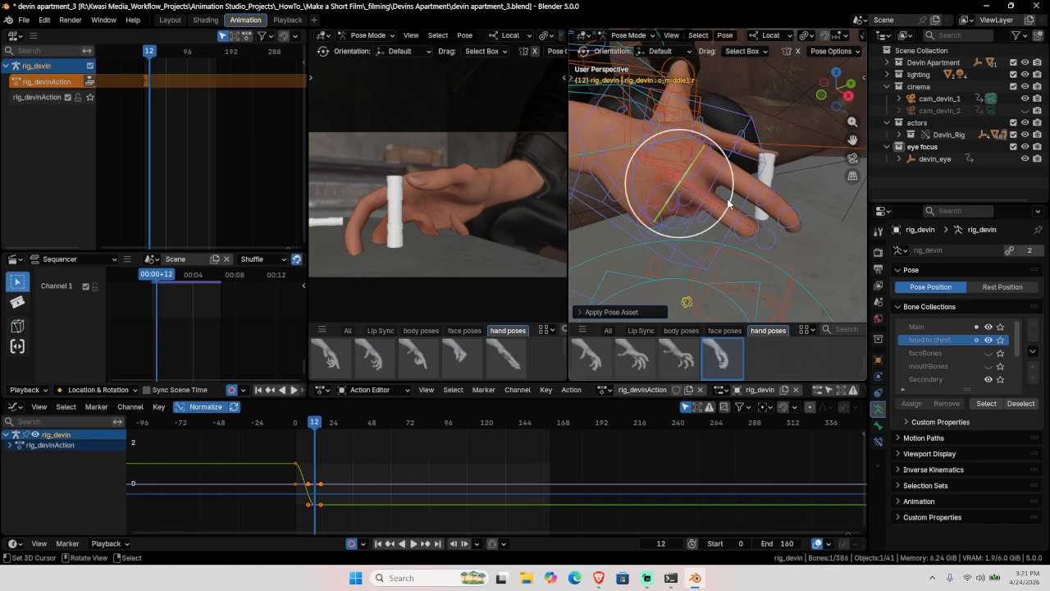
{"action": "middle_click_drag", "start_coordinate": [707, 188], "coordinate": [695, 203]}
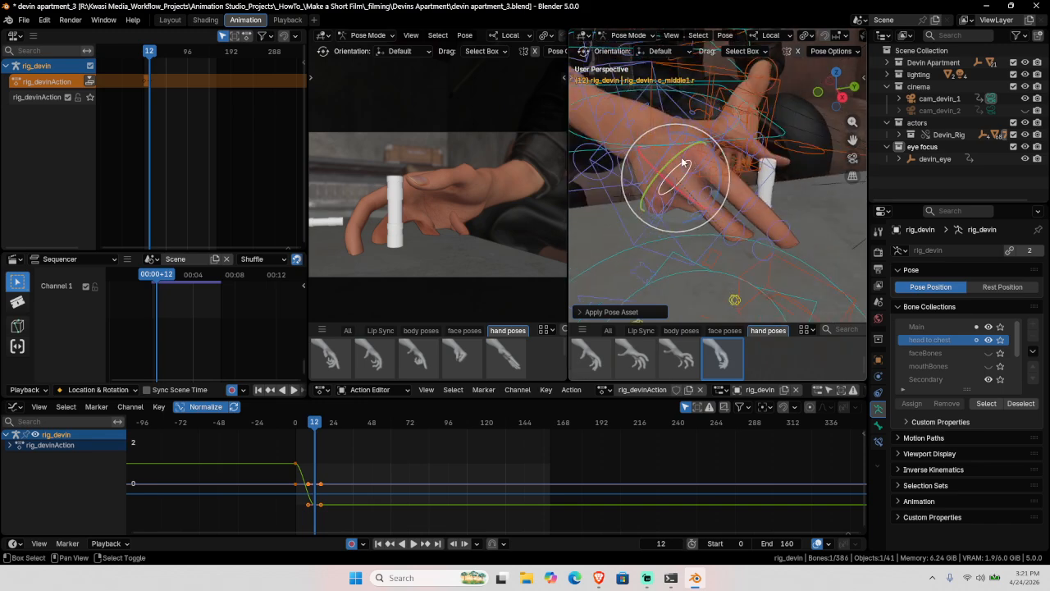
{"action": "left_click", "coordinate": [699, 183], "text": "shift"}
{"action": "key", "text": "r"}
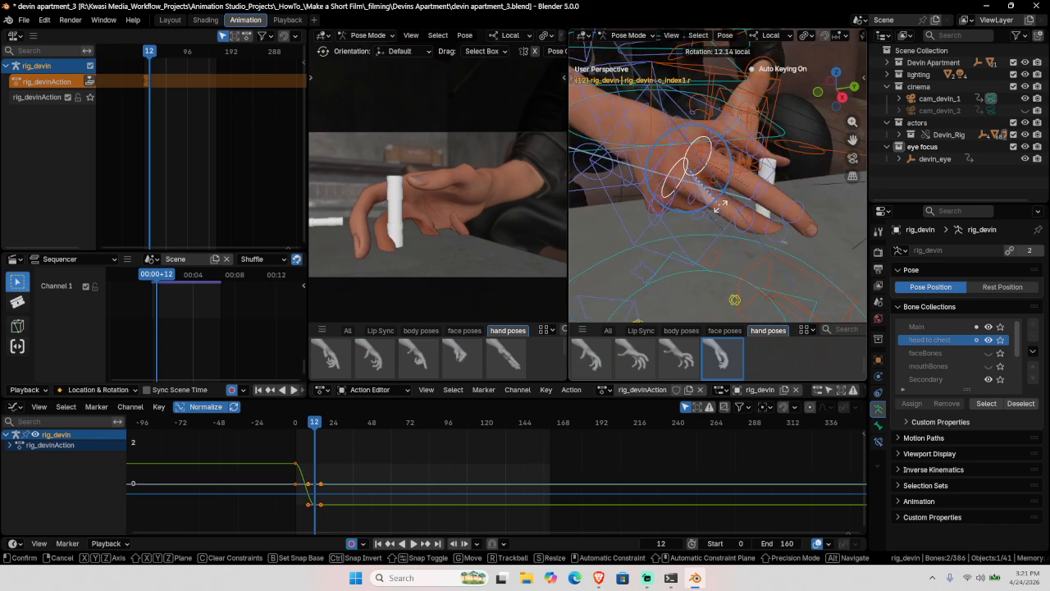
{"action": "left_click", "coordinate": [728, 202]}
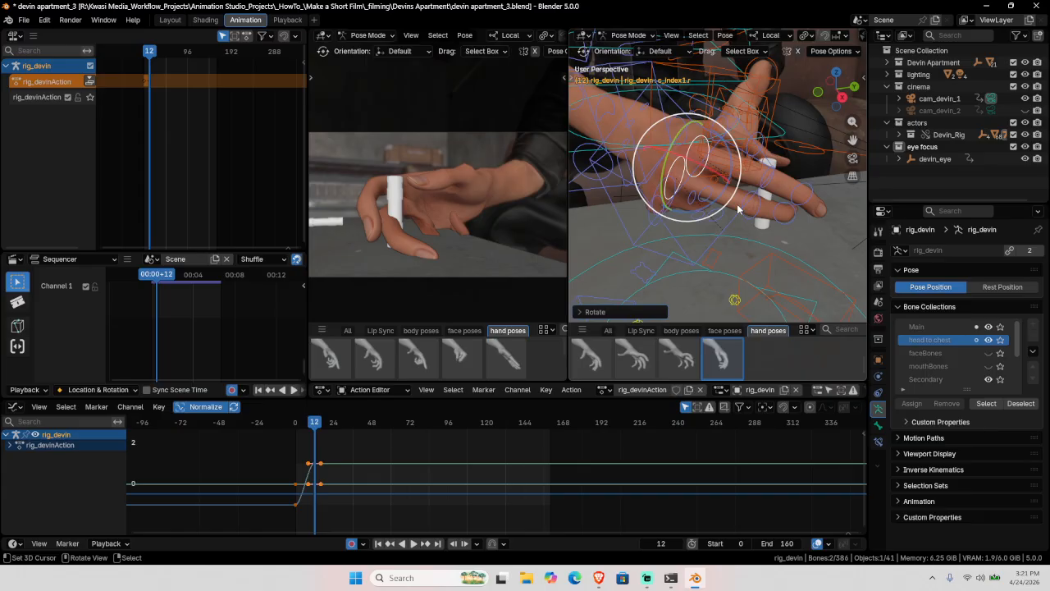
Step: Select the hand's IK controller and rotate the whole hand again
{"action": "left_click", "coordinate": [736, 133]}
{"action": "middle_click_drag", "start_coordinate": [737, 138], "coordinate": [716, 120]}
{"action": "left_click", "coordinate": [717, 119]}
{"action": "left_click", "coordinate": [710, 119]}
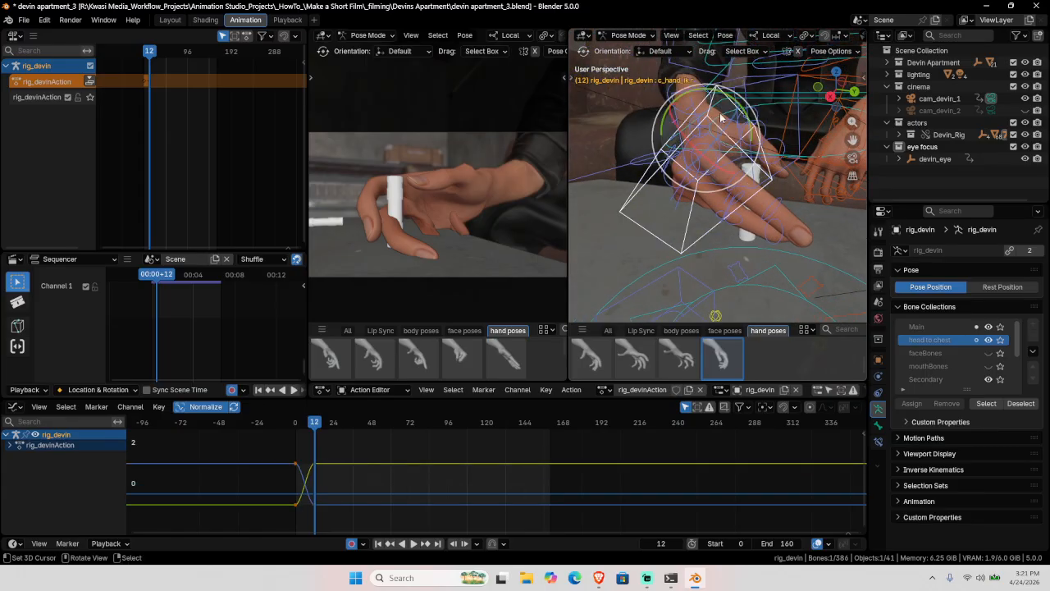
{"action": "key", "text": "r"}
{"action": "key", "text": "r"}
{"action": "left_click", "coordinate": [717, 113]}
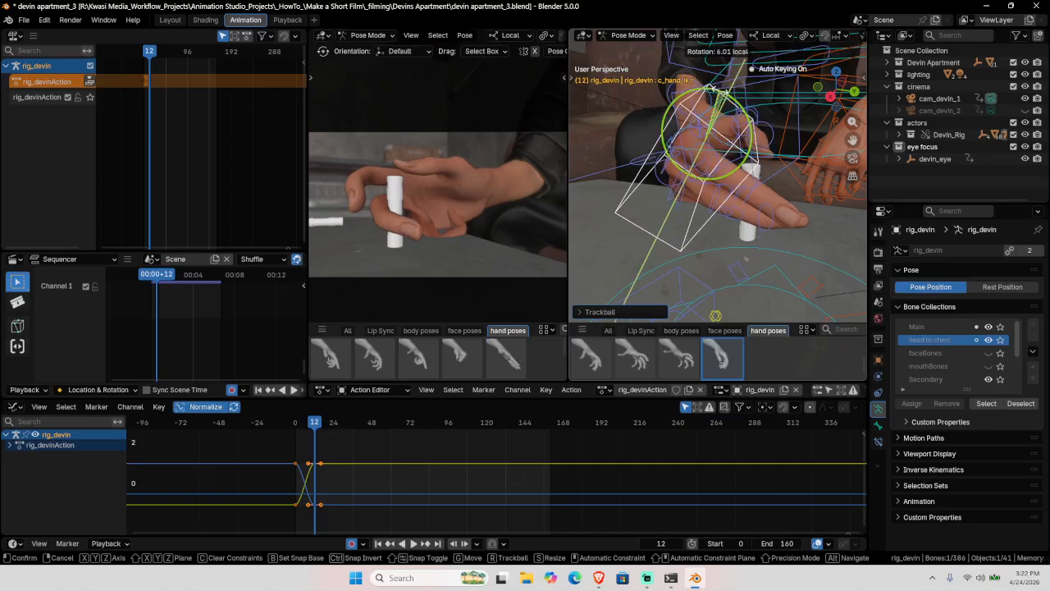
Step: Move the hand controller twice to settle the hand against the vial
{"action": "middle_click_drag", "start_coordinate": [722, 153], "coordinate": [718, 157]}
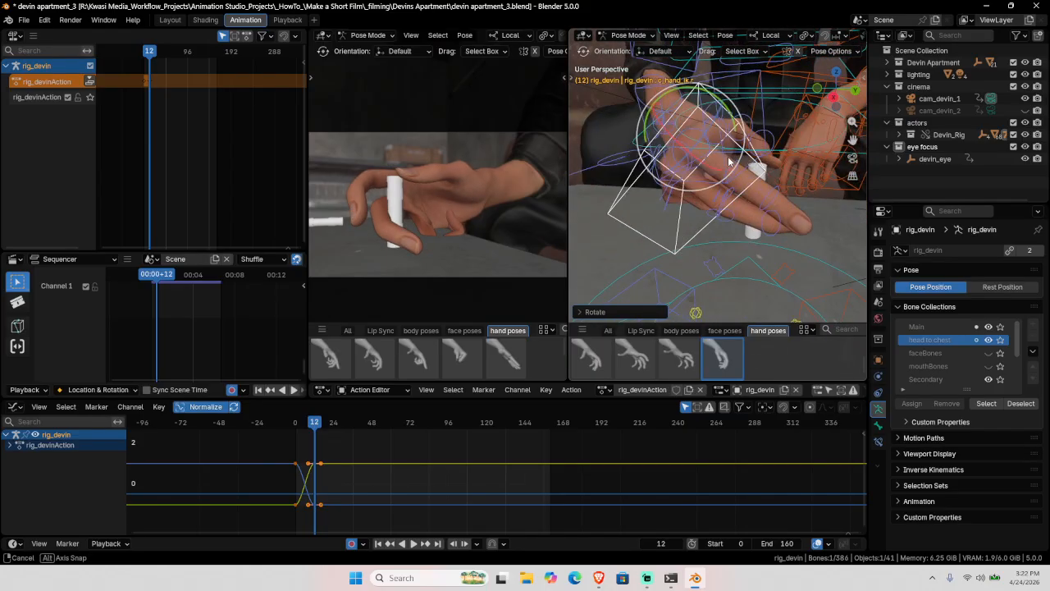
{"action": "key", "text": "g"}
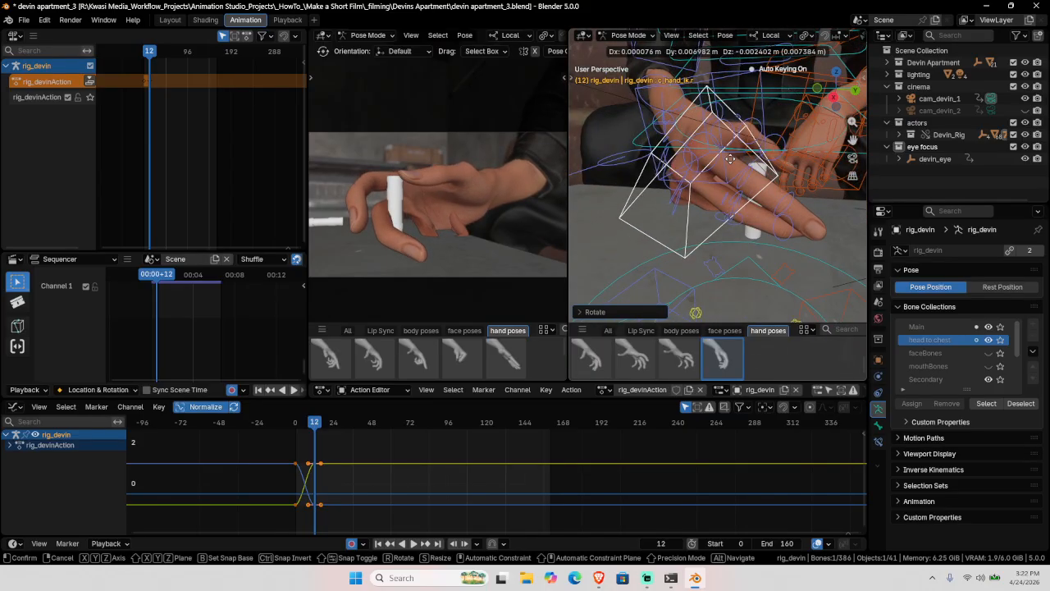
{"action": "left_click", "coordinate": [733, 163]}
{"action": "middle_click_drag", "start_coordinate": [733, 163], "coordinate": [775, 229]}
{"action": "key", "text": "g"}
{"action": "left_click", "coordinate": [695, 242]}
Step: Blend the chosen hand pose into the middle fingertip at about 41%
{"action": "left_click", "coordinate": [786, 228]}
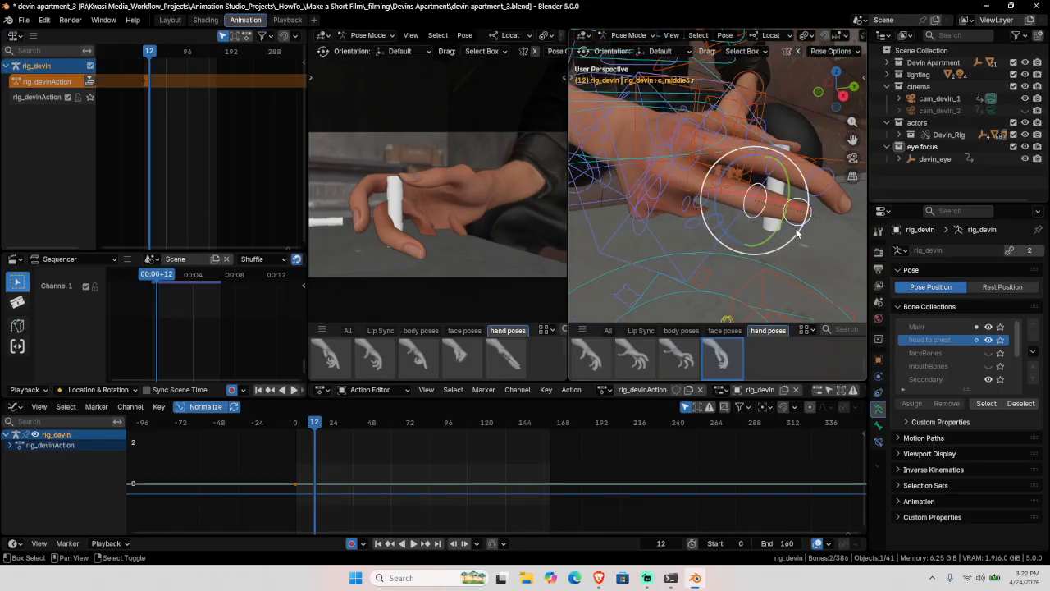
{"action": "right_click", "coordinate": [713, 364]}
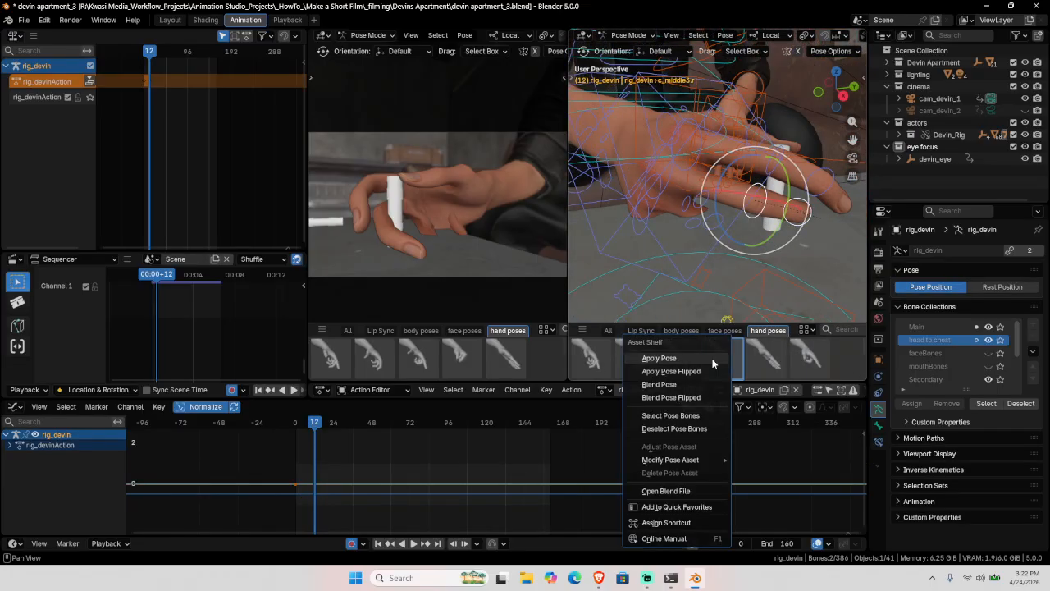
{"action": "left_click", "coordinate": [659, 384]}
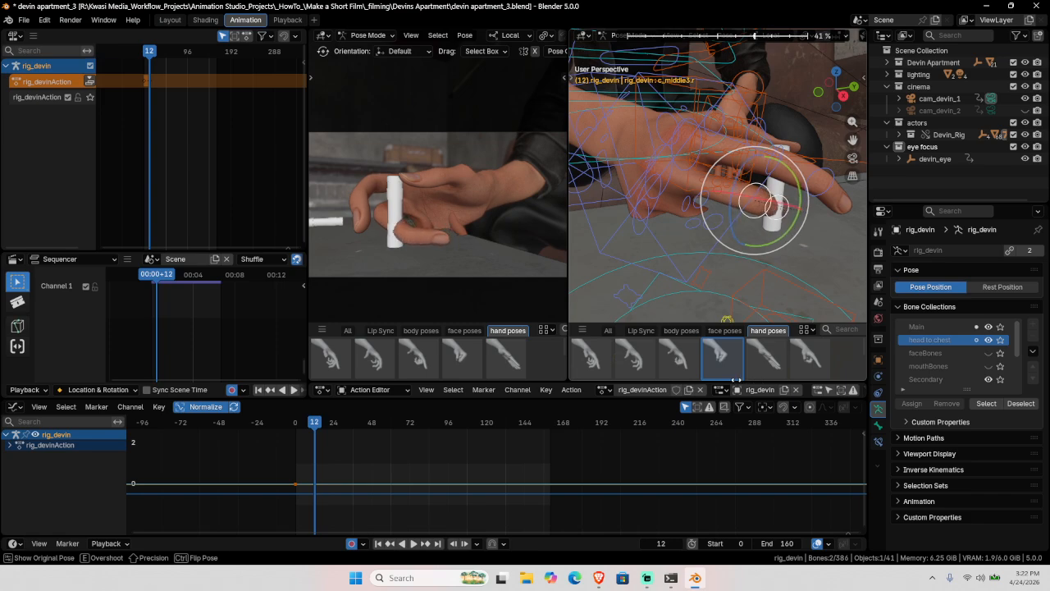
{"action": "left_click", "coordinate": [688, 250]}
Step: Blend the hand pose partially into the middle finger's base joint
{"action": "left_click", "coordinate": [682, 174]}
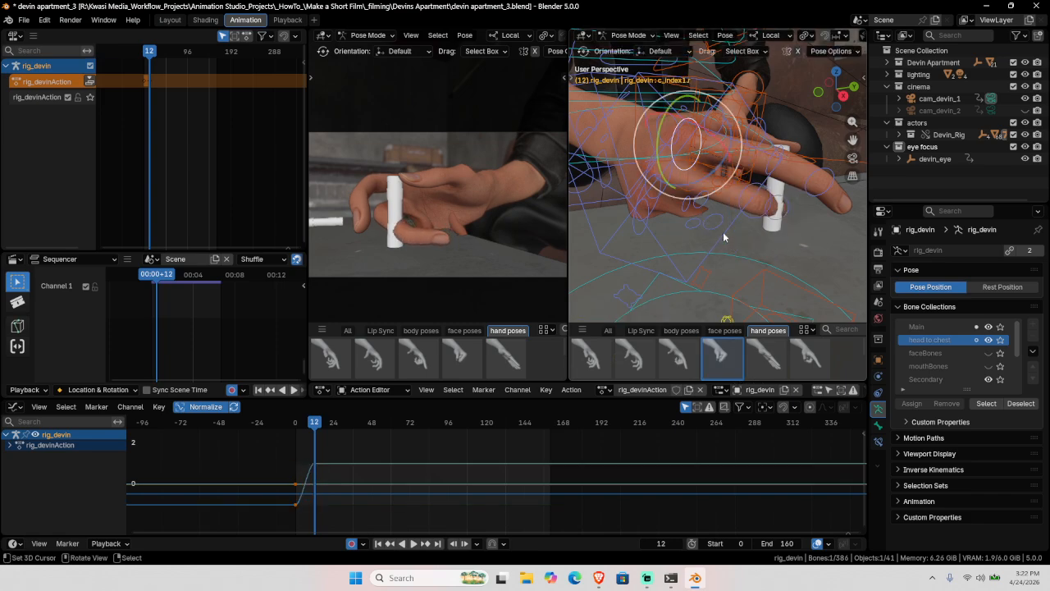
{"action": "middle_click_drag", "start_coordinate": [724, 236], "coordinate": [733, 215]}
{"action": "middle_click_drag", "start_coordinate": [674, 171], "coordinate": [671, 128]}
{"action": "left_click", "coordinate": [712, 182]}
{"action": "right_click", "coordinate": [723, 375]}
{"action": "left_click", "coordinate": [683, 452]}
{"action": "left_click", "coordinate": [743, 373]}
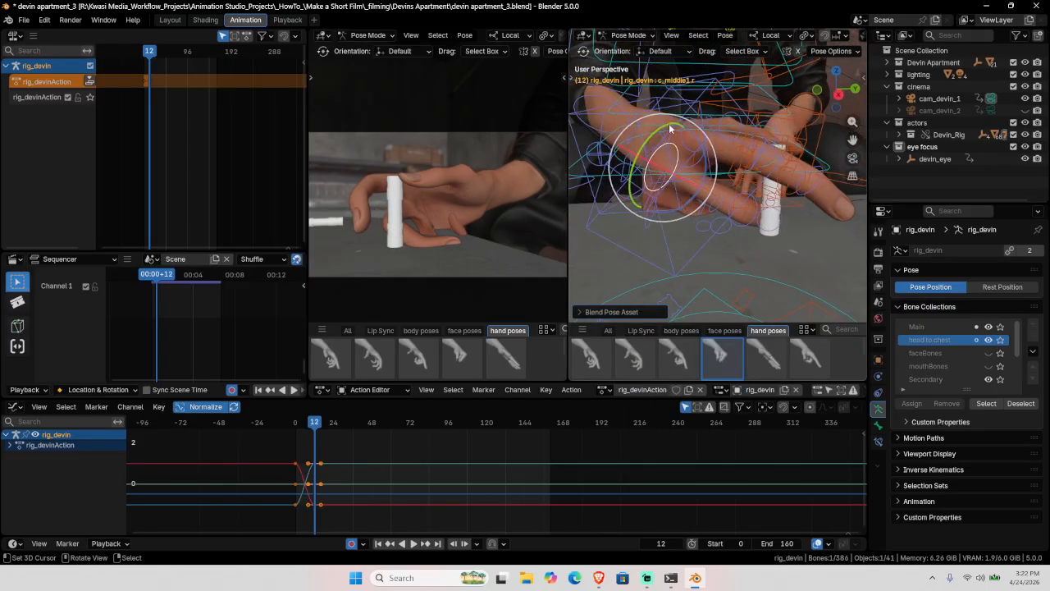
Step: Bend c_middle1.r inward with the rotate gizmo to curl the middle finger
{"action": "mouse_move", "coordinate": [698, 162]}
{"action": "left_mouse_down"}
{"action": "mouse_move", "coordinate": [707, 174]}
{"action": "mouse_move", "coordinate": [715, 166]}
{"action": "left_mouse_up"}
{"action": "middle_click_drag", "start_coordinate": [714, 167], "coordinate": [720, 141]}
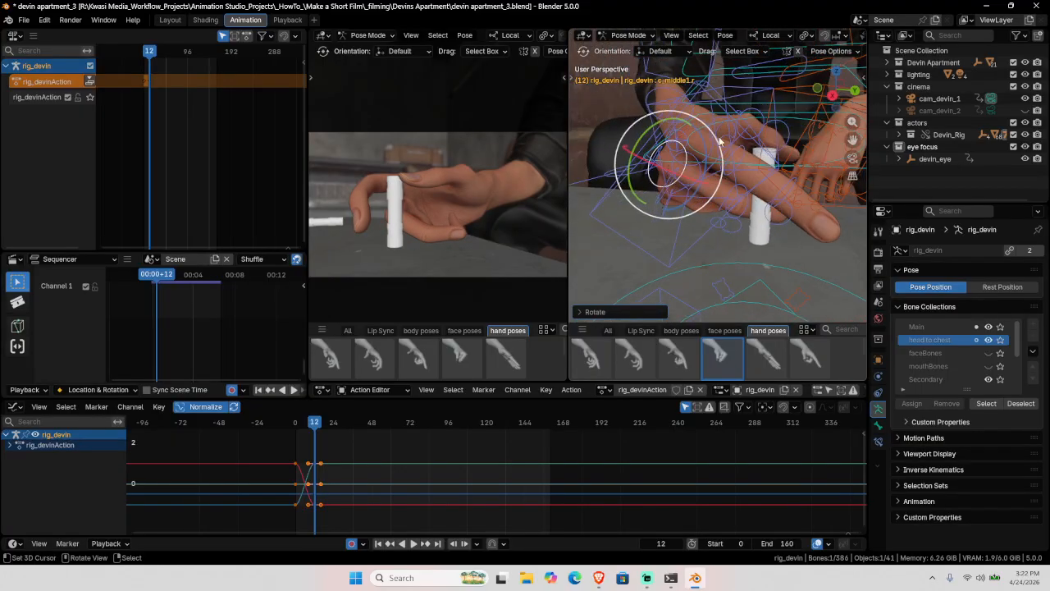
{"action": "left_click", "coordinate": [708, 128]}
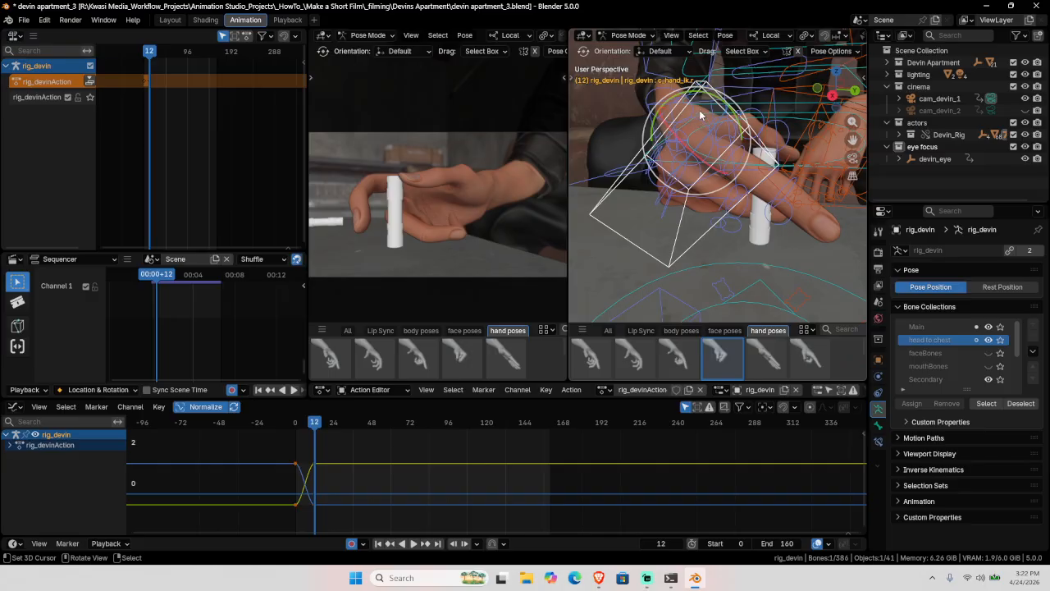
{"action": "middle_click_drag", "start_coordinate": [699, 110], "coordinate": [704, 249]}
{"action": "left_click", "coordinate": [713, 237]}
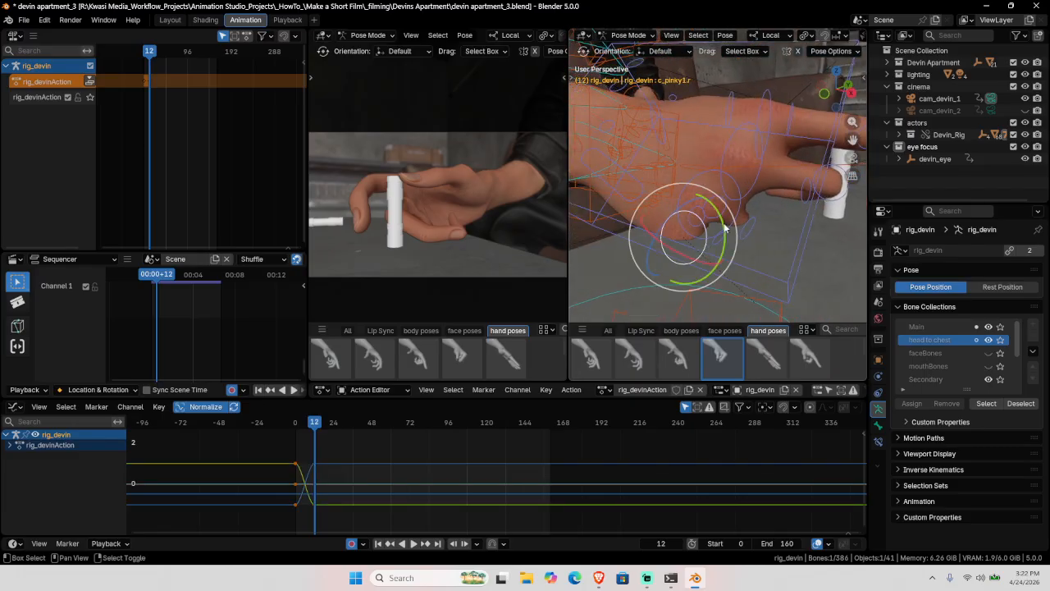
Step: Bend the ring finger's base joint c_ring1.r inward around the vial
{"action": "left_click", "coordinate": [735, 214]}
{"action": "left_click_drag", "start_coordinate": [707, 181], "coordinate": [704, 183]}
{"action": "middle_click_drag", "start_coordinate": [710, 210], "coordinate": [710, 245]}
{"action": "left_click_drag", "start_coordinate": [710, 244], "coordinate": [720, 238]}
{"action": "middle_click_drag", "start_coordinate": [753, 226], "coordinate": [624, 220]}
Step: Curl c_pinky2.r and adjust the ring fingertip c_ring3.r, then save the file
{"action": "left_click", "coordinate": [729, 265]}
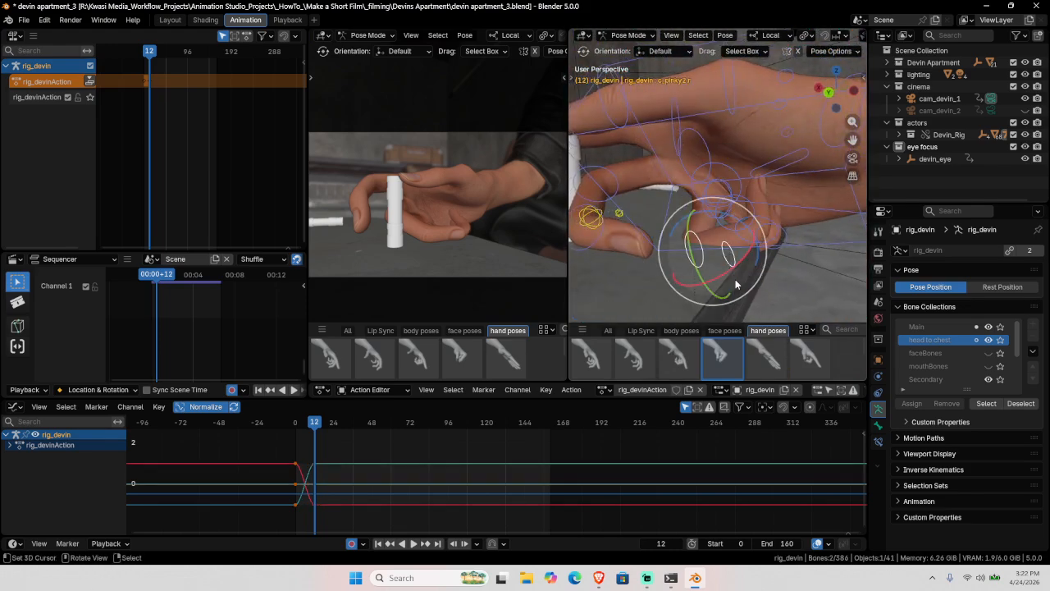
{"action": "left_click_drag", "start_coordinate": [734, 270], "coordinate": [733, 256]}
{"action": "left_click", "coordinate": [767, 226]}
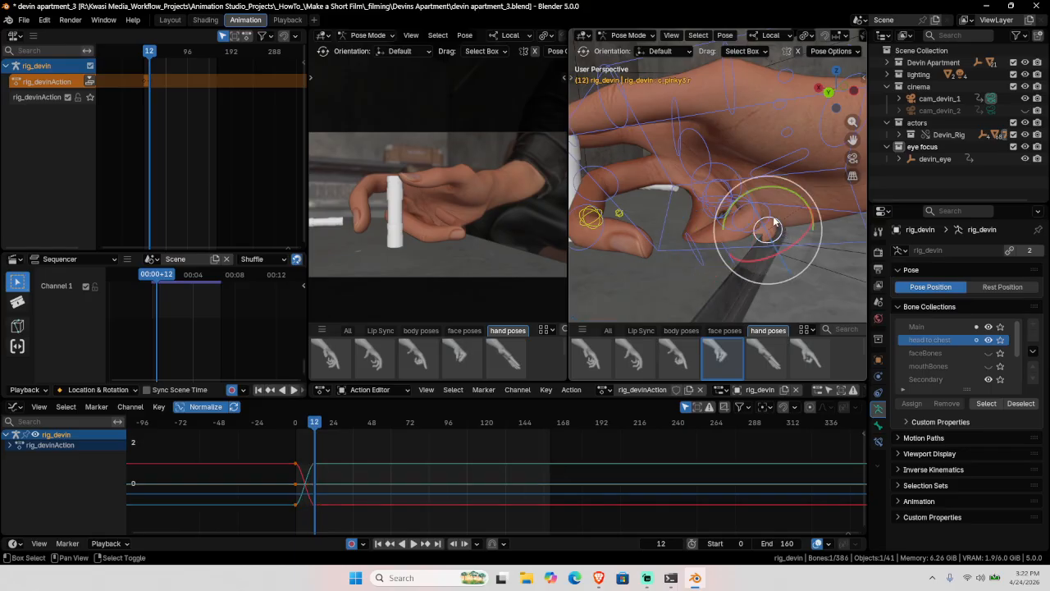
{"action": "left_click_drag", "start_coordinate": [795, 246], "coordinate": [784, 229]}
{"action": "left_click", "coordinate": [733, 169]}
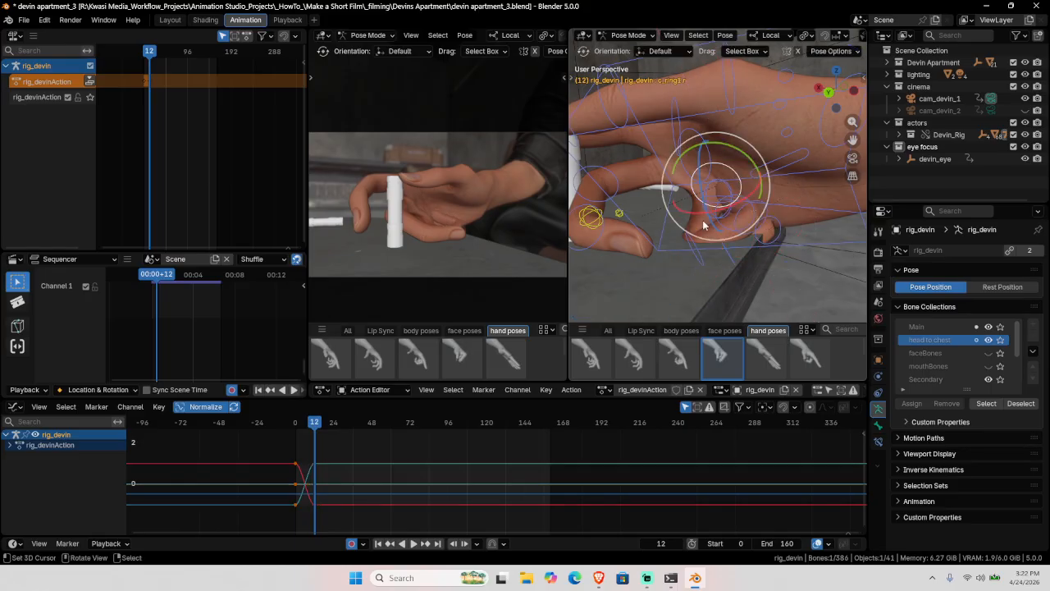
{"action": "middle_click_drag", "start_coordinate": [704, 222], "coordinate": [808, 237]}
{"action": "middle_click_drag", "start_coordinate": [681, 237], "coordinate": [720, 263]}
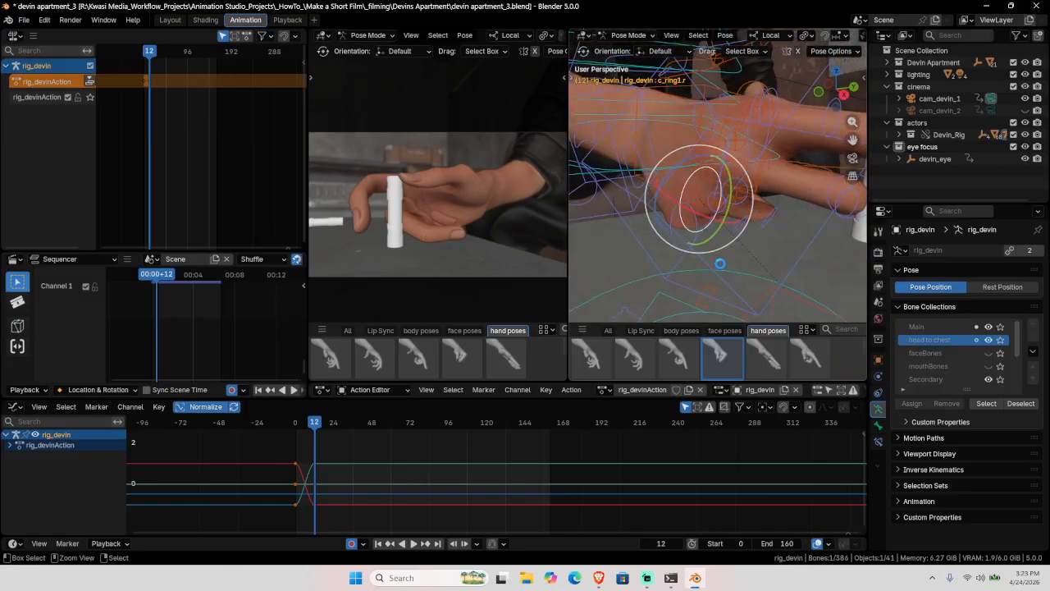
{"action": "key", "text": "ctrl+s"}
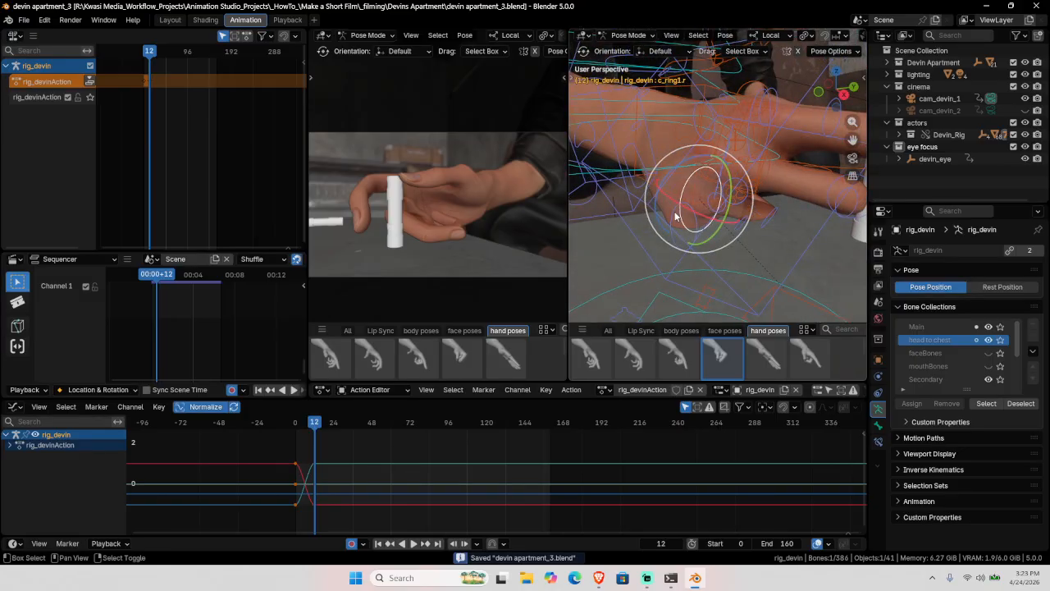
Step: Rotate the little finger's base joint c_pinky1.r further around the vial
{"action": "left_click", "coordinate": [678, 213]}
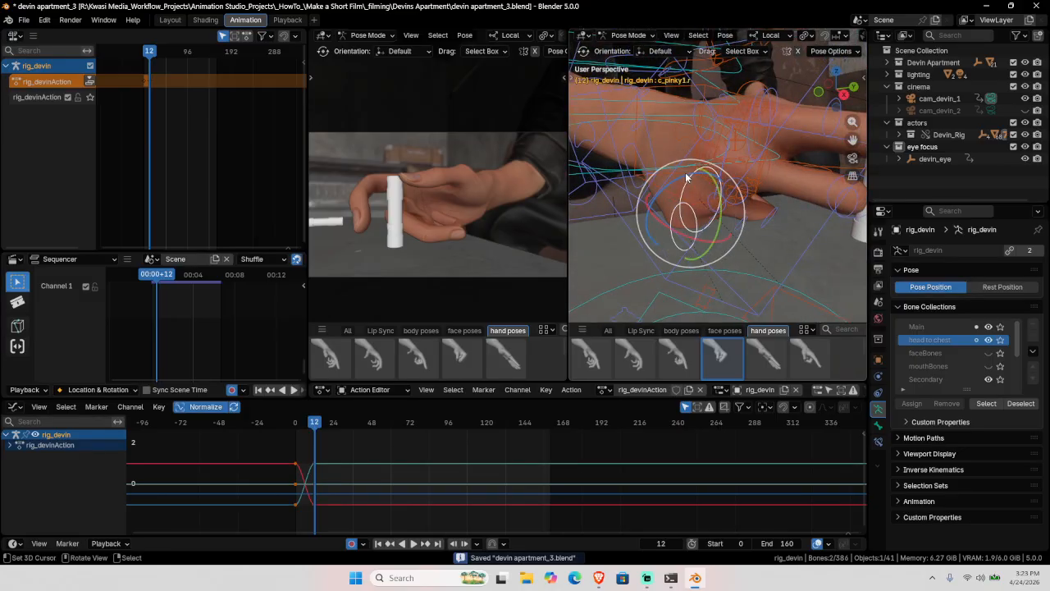
{"action": "key", "text": "r"}
{"action": "left_click", "coordinate": [720, 242]}
{"action": "middle_click_drag", "start_coordinate": [735, 229], "coordinate": [754, 143]}
Step: Move the right hand's IK controller twice to bring the hand closer to the vial
{"action": "left_click", "coordinate": [758, 140]}
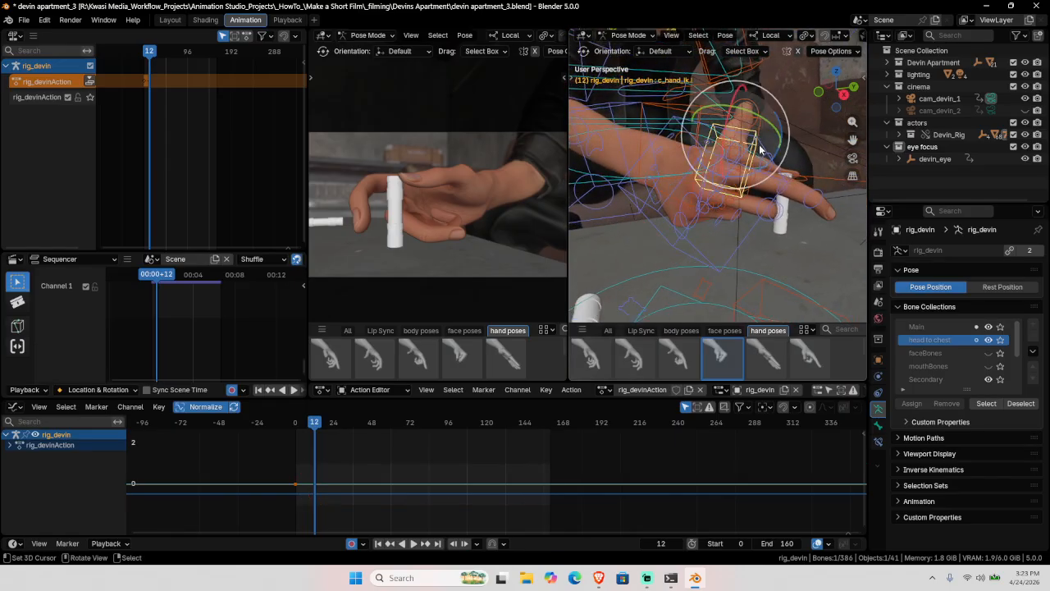
{"action": "left_click", "coordinate": [770, 149]}
{"action": "key", "text": "g"}
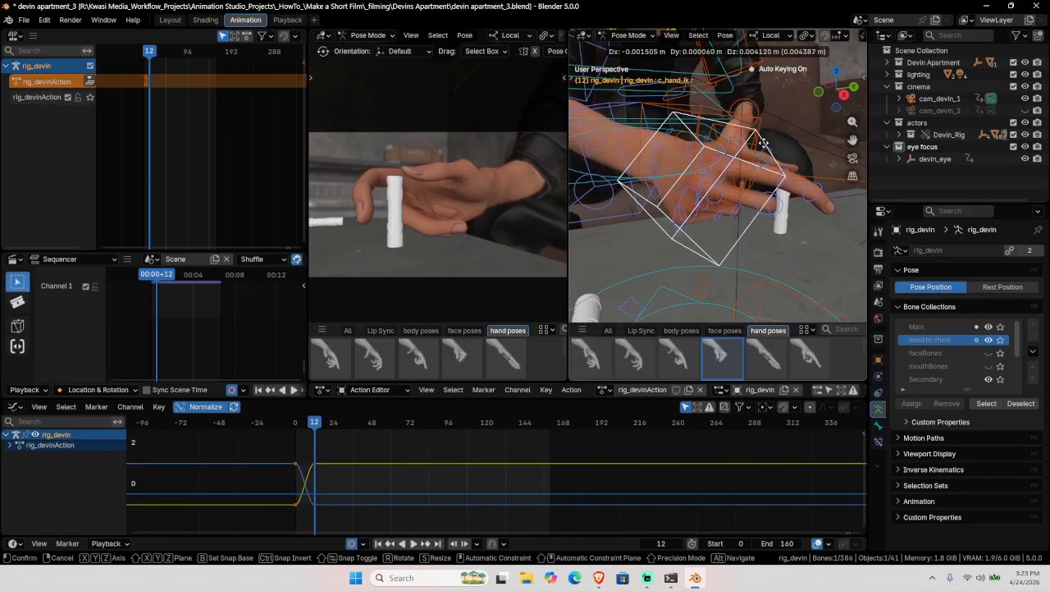
{"action": "left_click", "coordinate": [771, 150]}
{"action": "middle_click_drag", "start_coordinate": [771, 150], "coordinate": [750, 220]}
{"action": "key", "text": "g"}
{"action": "left_click", "coordinate": [737, 209]}
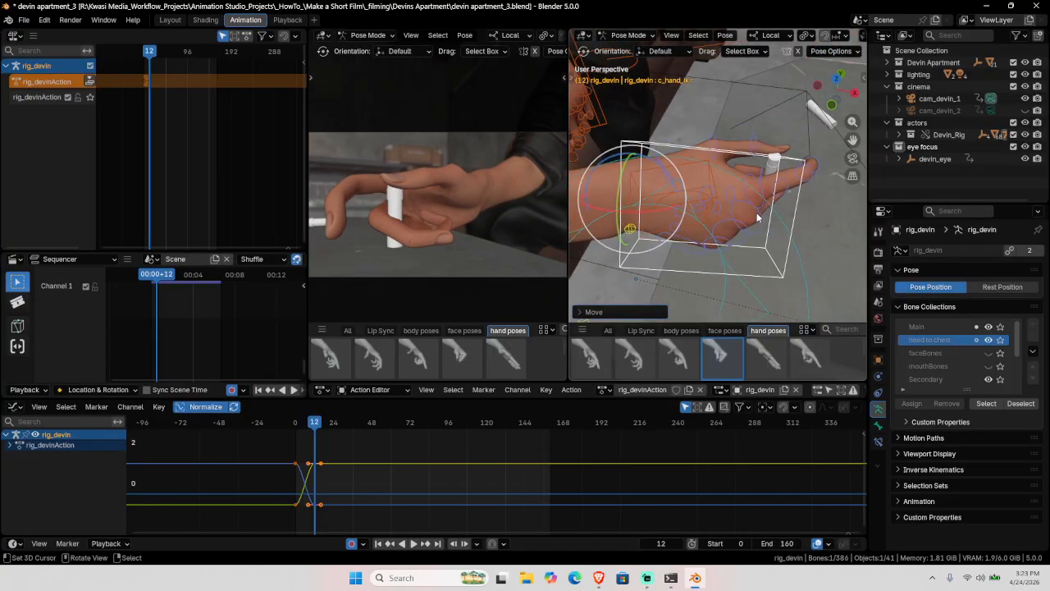
Step: Bend the middle finger's first and second joints on their local X axis toward the vial
{"action": "left_click", "coordinate": [761, 220]}
{"action": "middle_click_drag", "start_coordinate": [761, 220], "coordinate": [771, 201]}
{"action": "key", "text": "r"}
{"action": "key", "text": "x"}
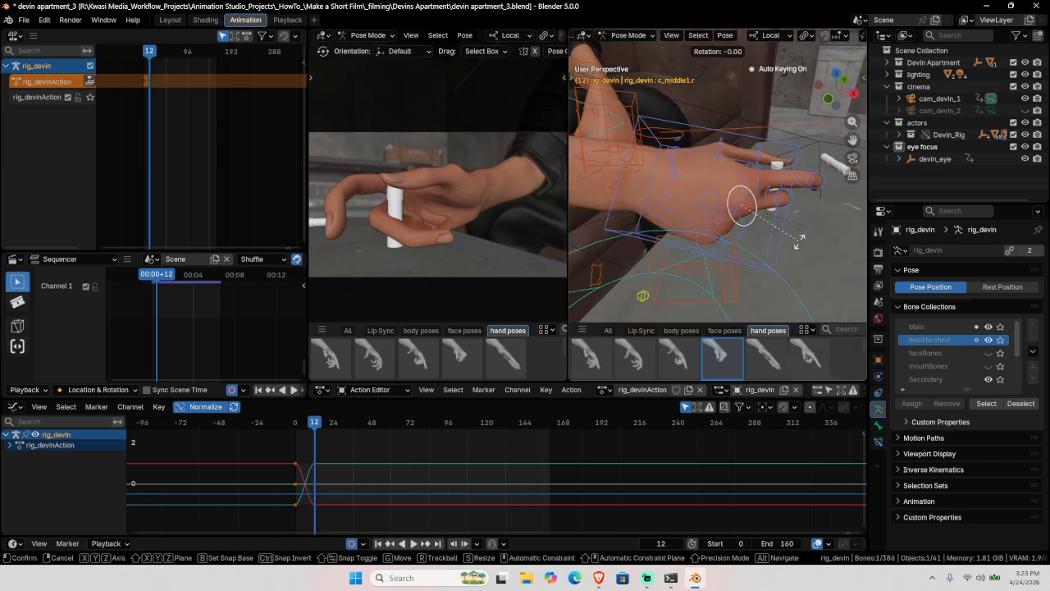
{"action": "left_click", "coordinate": [794, 246]}
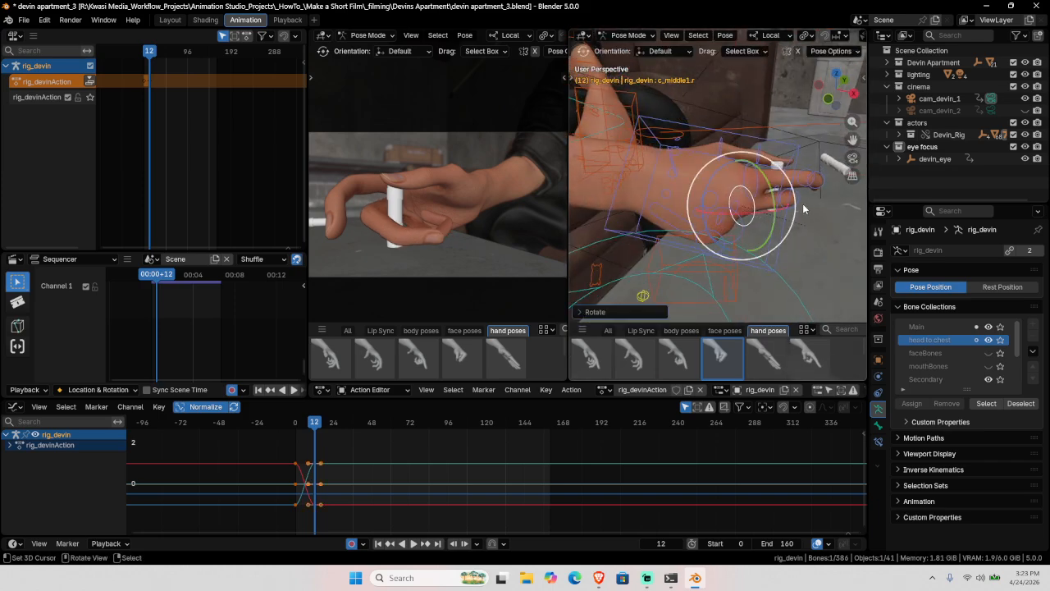
{"action": "left_click", "coordinate": [804, 208]}
{"action": "key", "text": "r"}
{"action": "key", "text": "x"}
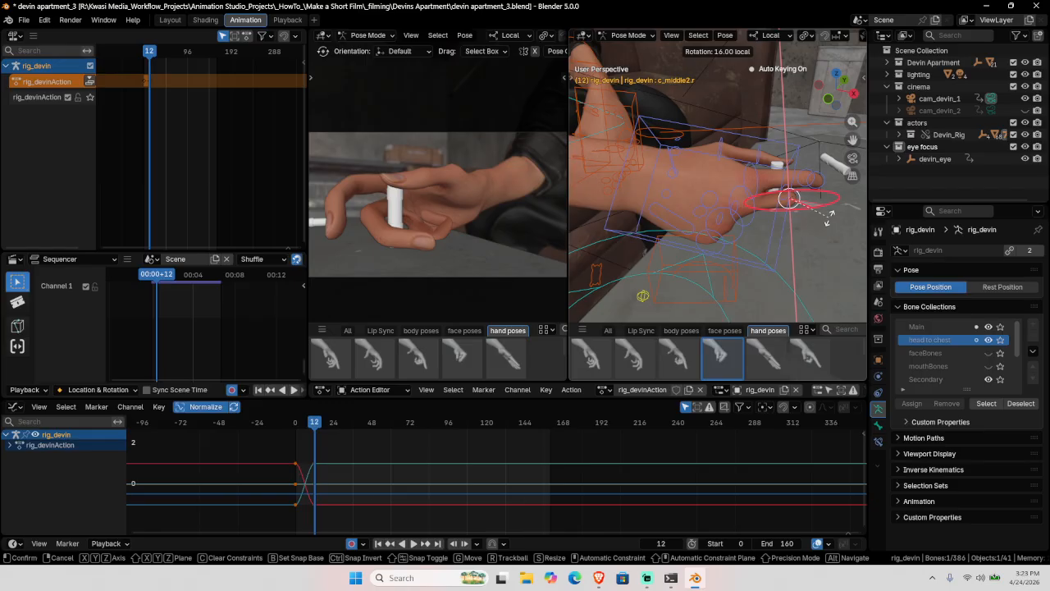
{"action": "left_click", "coordinate": [823, 220]}
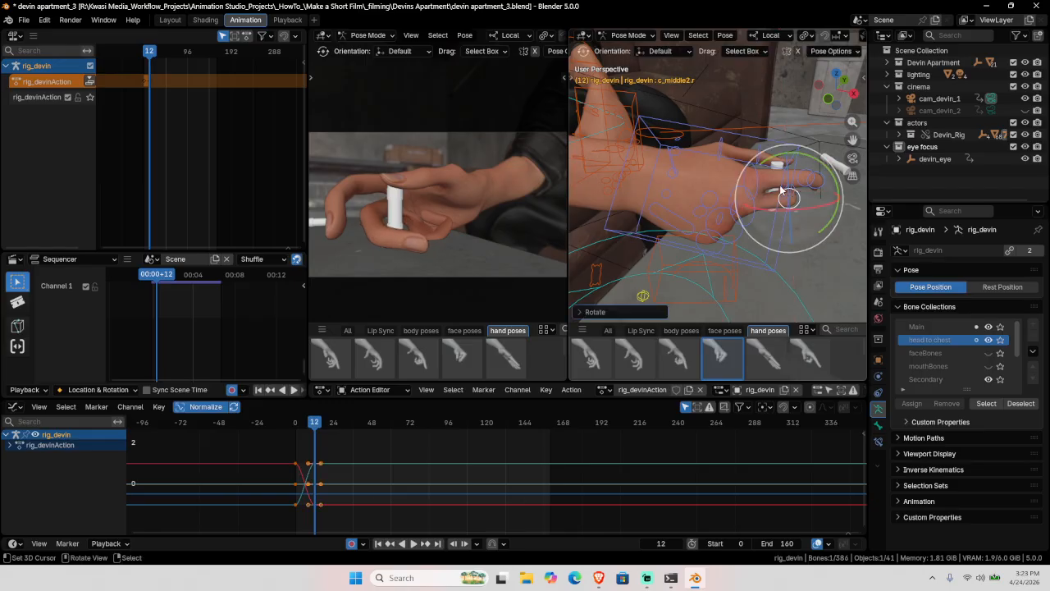
Step: Freely rotate the ring finger base and second pinky joint to begin curling them
{"action": "middle_click_drag", "start_coordinate": [776, 183], "coordinate": [786, 156]}
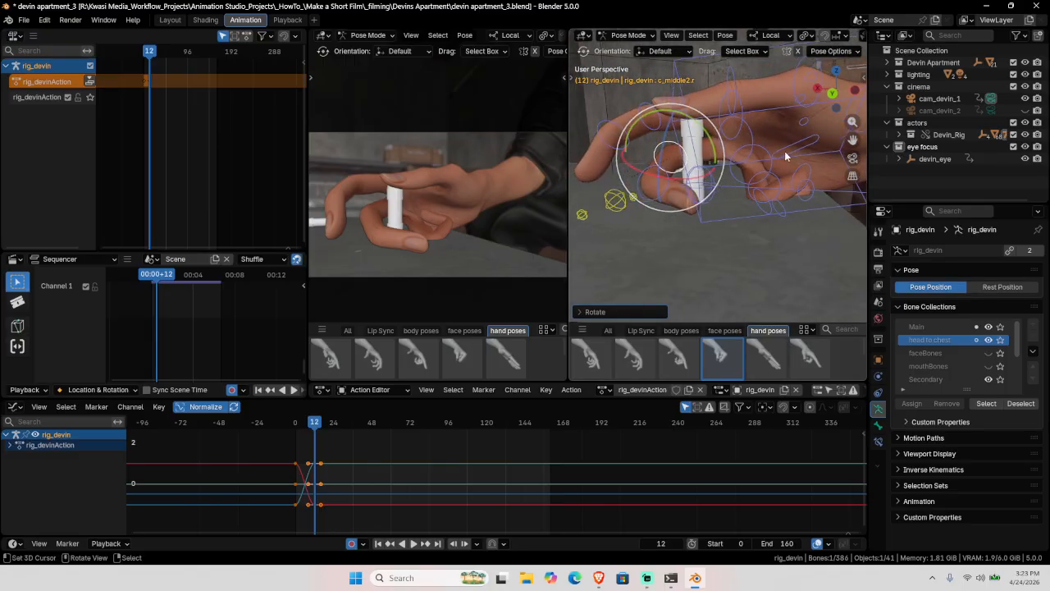
{"action": "left_click", "coordinate": [785, 155]}
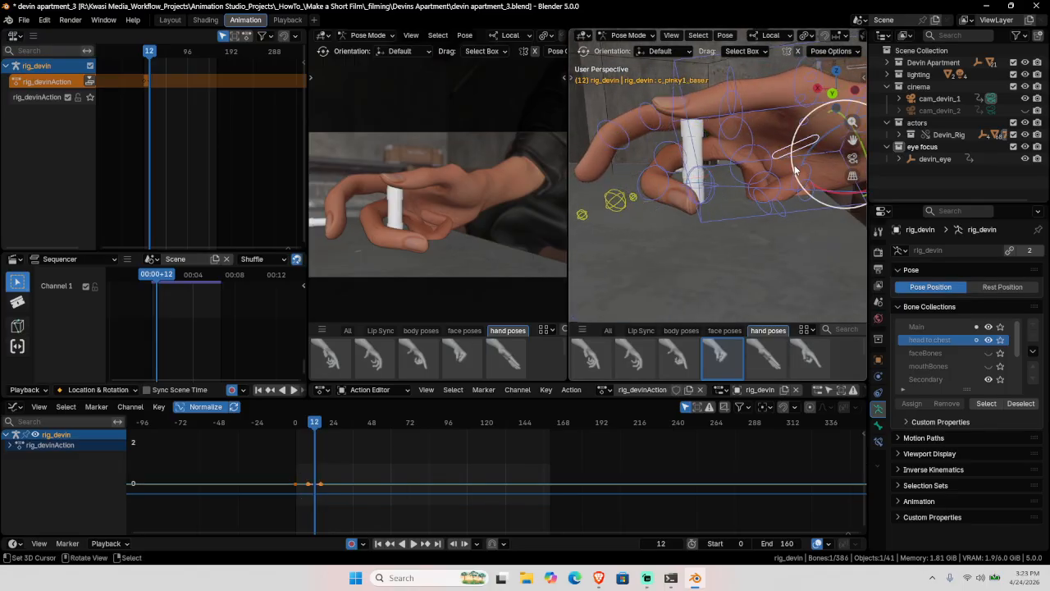
{"action": "left_click", "coordinate": [759, 154]}
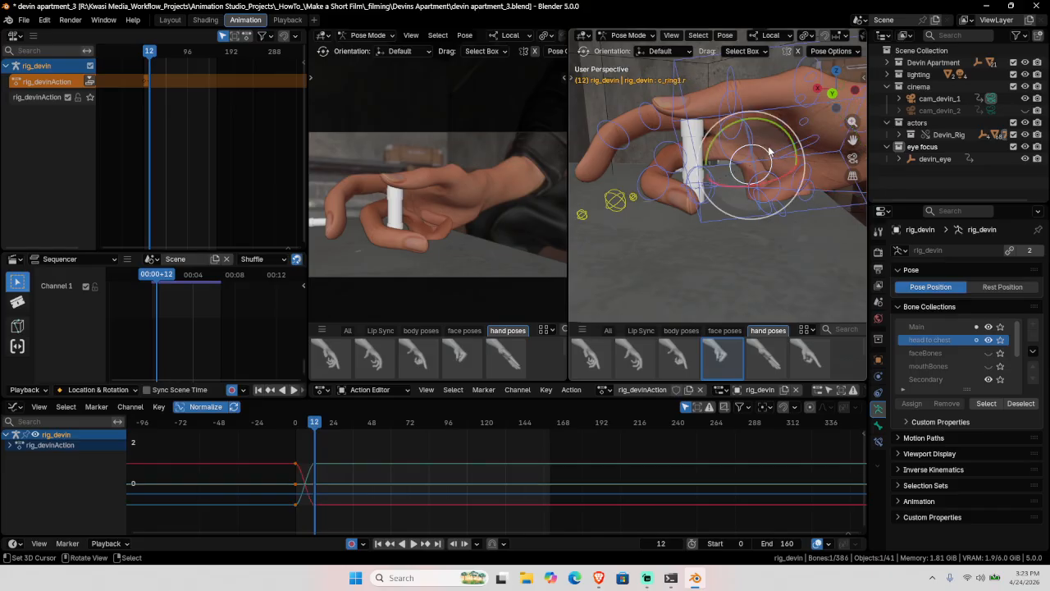
{"action": "key", "text": "r"}
{"action": "key", "text": "r"}
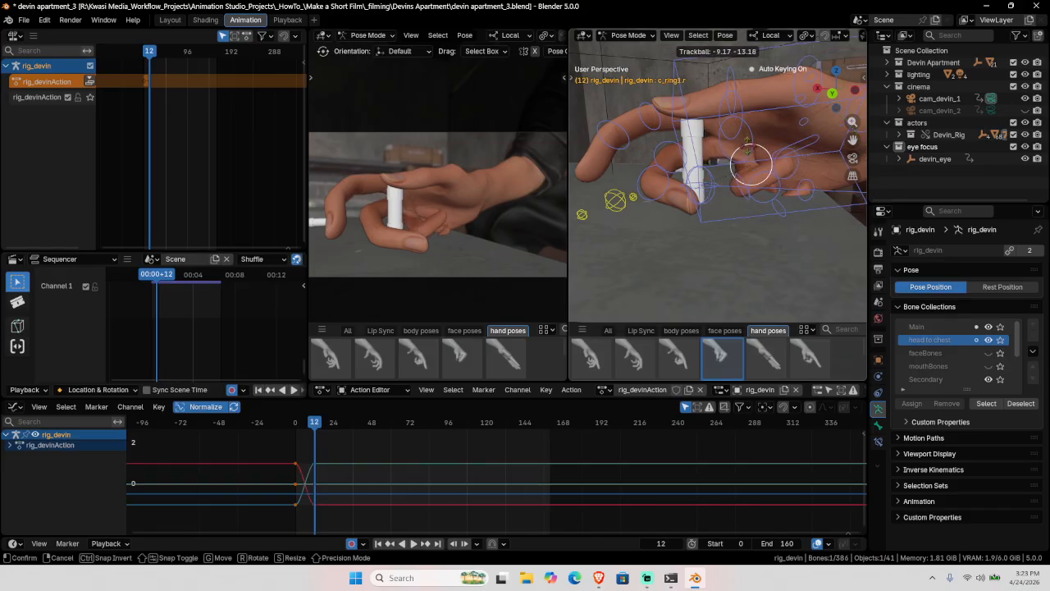
{"action": "left_click", "coordinate": [751, 164]}
{"action": "left_click", "coordinate": [768, 205]}
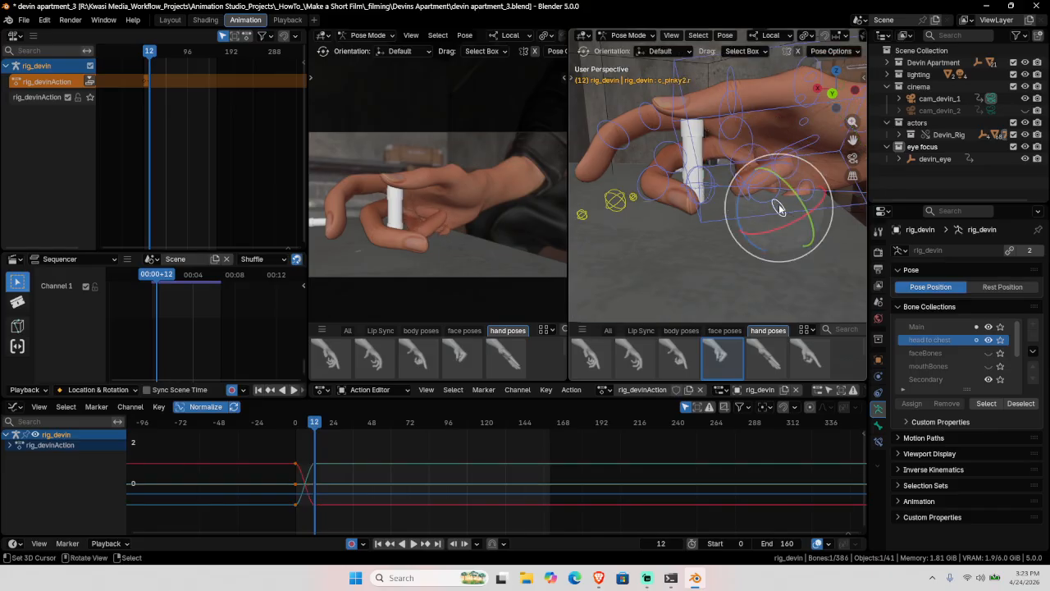
{"action": "key", "text": "r"}
{"action": "key", "text": "r"}
{"action": "left_click", "coordinate": [765, 210]}
Step: Curl the pinky base and ring finger further around the vial
{"action": "left_click", "coordinate": [757, 187]}
{"action": "key", "text": "r"}
{"action": "key", "text": "r"}
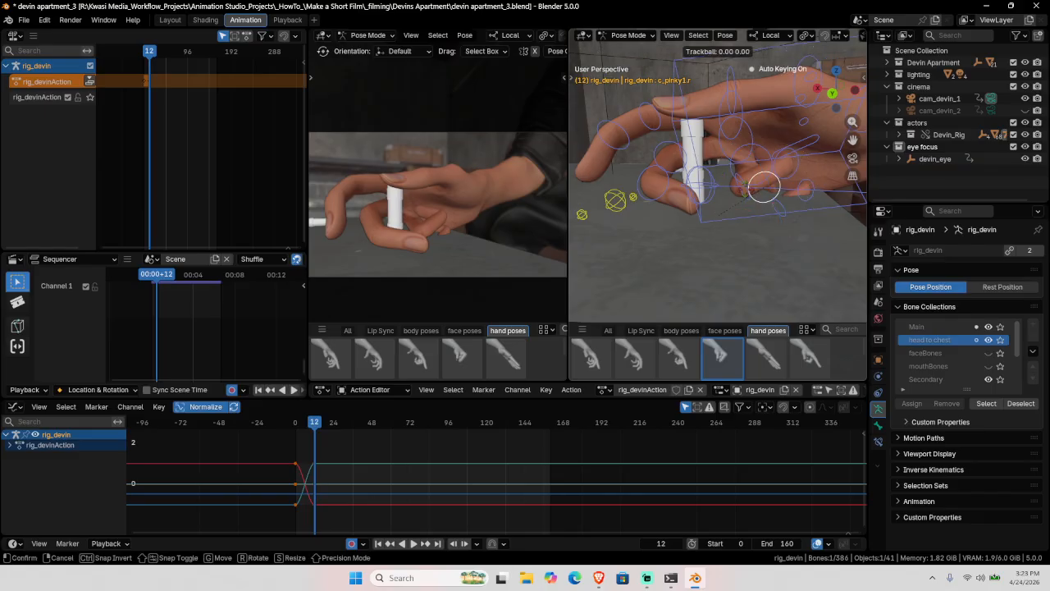
{"action": "left_click", "coordinate": [763, 187]}
{"action": "left_click", "coordinate": [752, 164]}
{"action": "key", "text": "r"}
{"action": "key", "text": "r"}
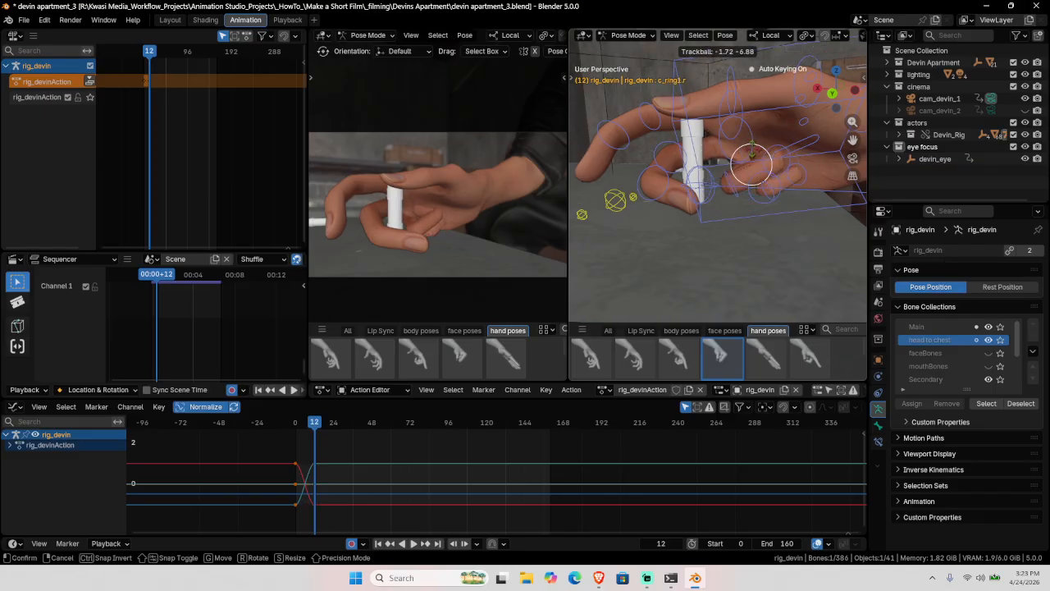
{"action": "left_click", "coordinate": [775, 187]}
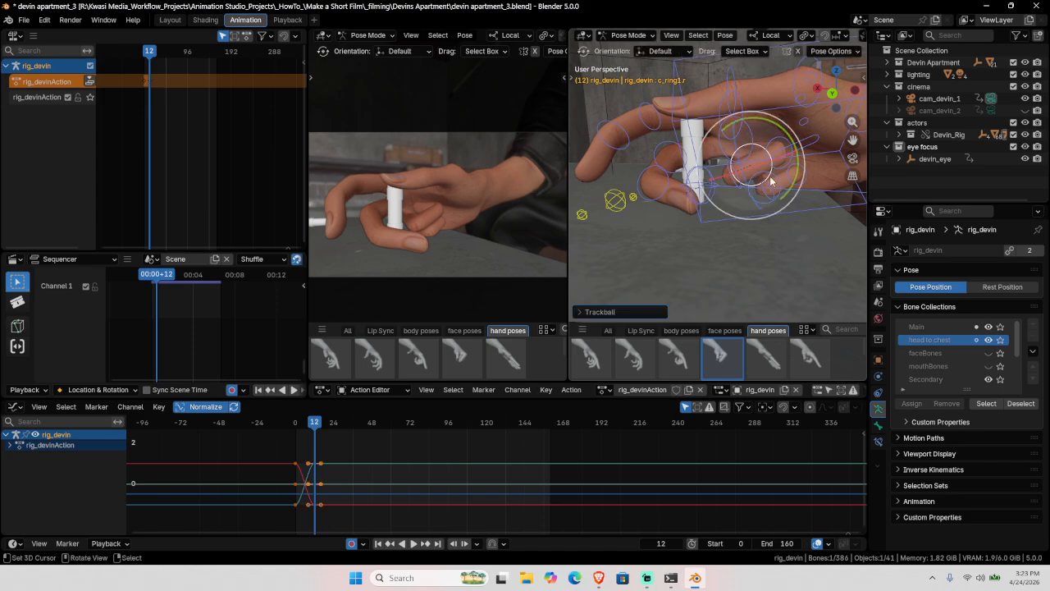
{"action": "left_click", "coordinate": [776, 187]}
{"action": "key", "text": "r"}
{"action": "key", "text": "r"}
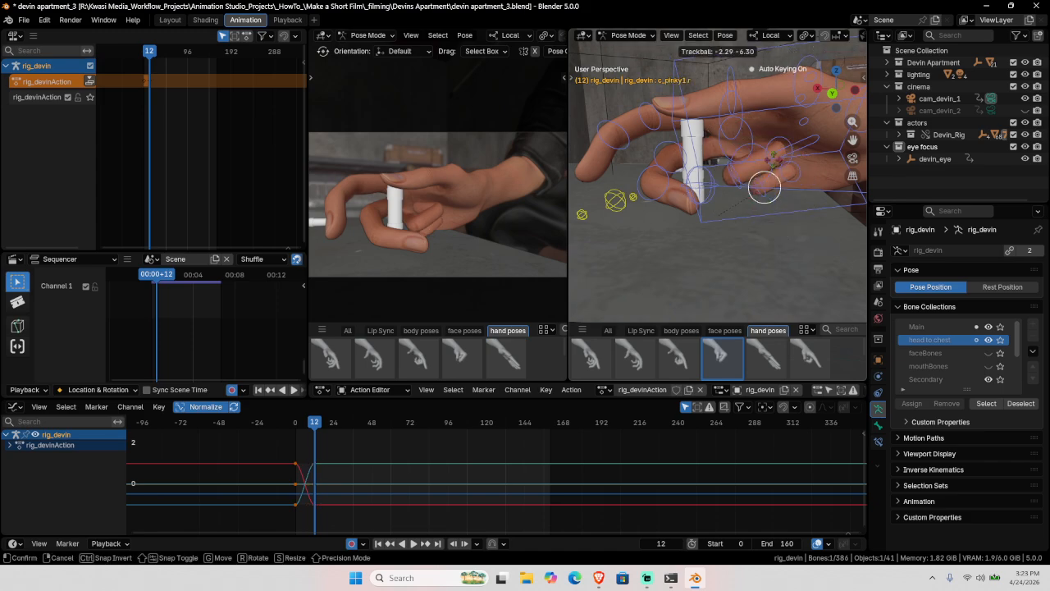
{"action": "left_click", "coordinate": [774, 160]}
Step: Rotate the middle finger's second joint and bend its fingertip about 35 degrees
{"action": "middle_click_drag", "start_coordinate": [732, 179], "coordinate": [775, 185]}
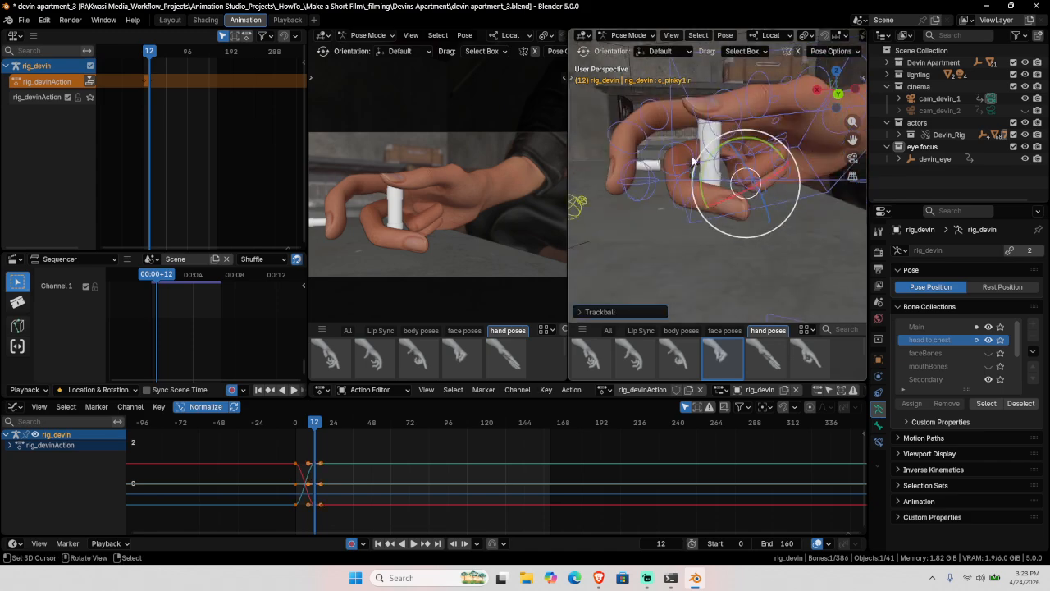
{"action": "right_click", "coordinate": [685, 150]}
{"action": "key", "text": "r"}
{"action": "key", "text": "r"}
{"action": "left_click", "coordinate": [686, 197]}
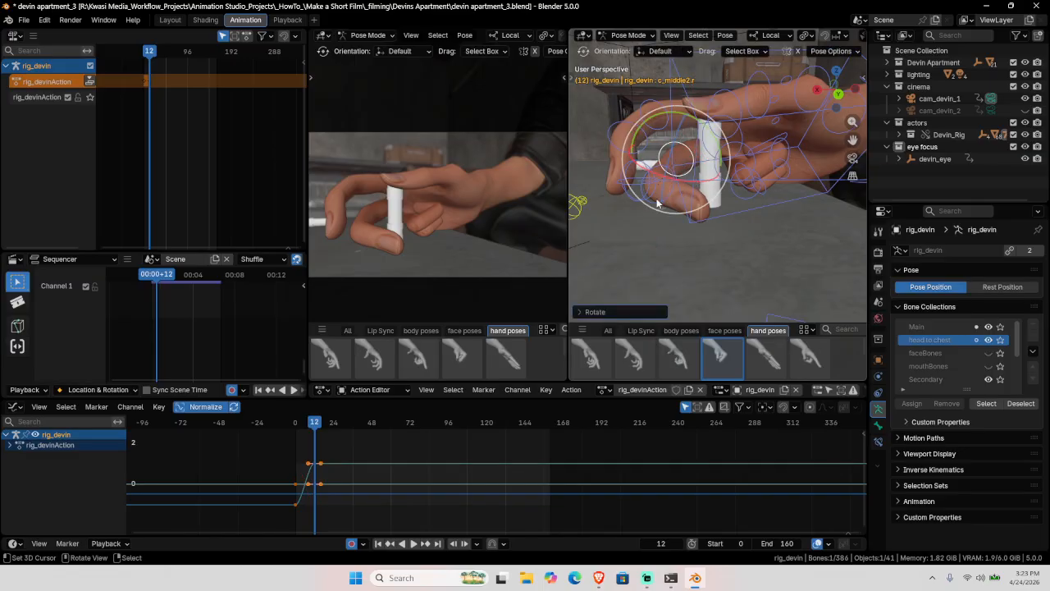
{"action": "right_click", "coordinate": [660, 209]}
{"action": "left_click_drag", "start_coordinate": [672, 210], "coordinate": [660, 212]}
Step: Turn the upper thumb joint toward the vial
{"action": "right_click", "coordinate": [814, 82]}
{"action": "middle_click_drag", "start_coordinate": [814, 82], "coordinate": [756, 179]}
{"action": "key", "text": "r"}
{"action": "key", "text": "r"}
{"action": "left_click", "coordinate": [764, 171]}
Step: Rotate the thumb base bone toward the vial
{"action": "right_click", "coordinate": [783, 169]}
{"action": "key", "text": "r"}
{"action": "key", "text": "r"}
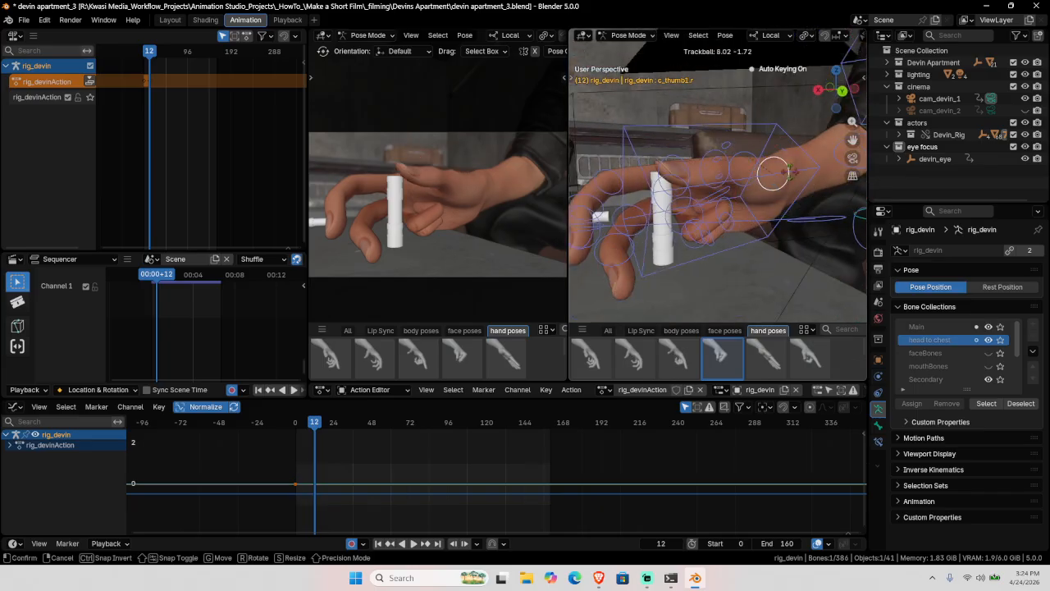
{"action": "left_click", "coordinate": [789, 178]}
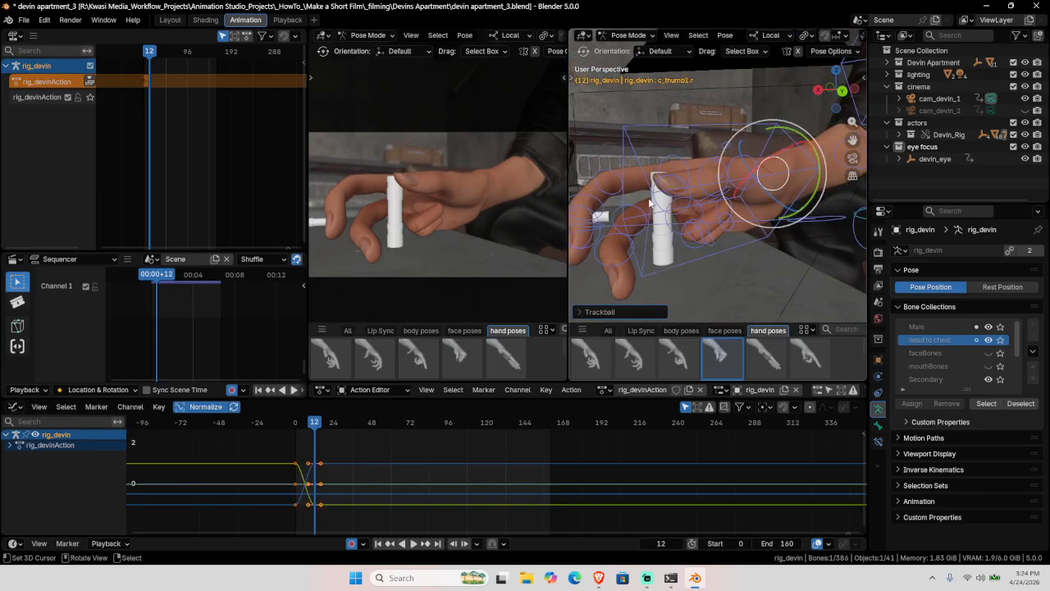
Step: Rotate and twist the index finger base bone to wrap it around the vial
{"action": "mouse_move", "coordinate": [649, 201]}
{"action": "middle_mouse_down"}
{"action": "mouse_move", "coordinate": [678, 161]}
{"action": "mouse_move", "coordinate": [697, 189]}
{"action": "mouse_move", "coordinate": [651, 204]}
{"action": "middle_mouse_up"}
{"action": "right_click", "coordinate": [668, 160]}
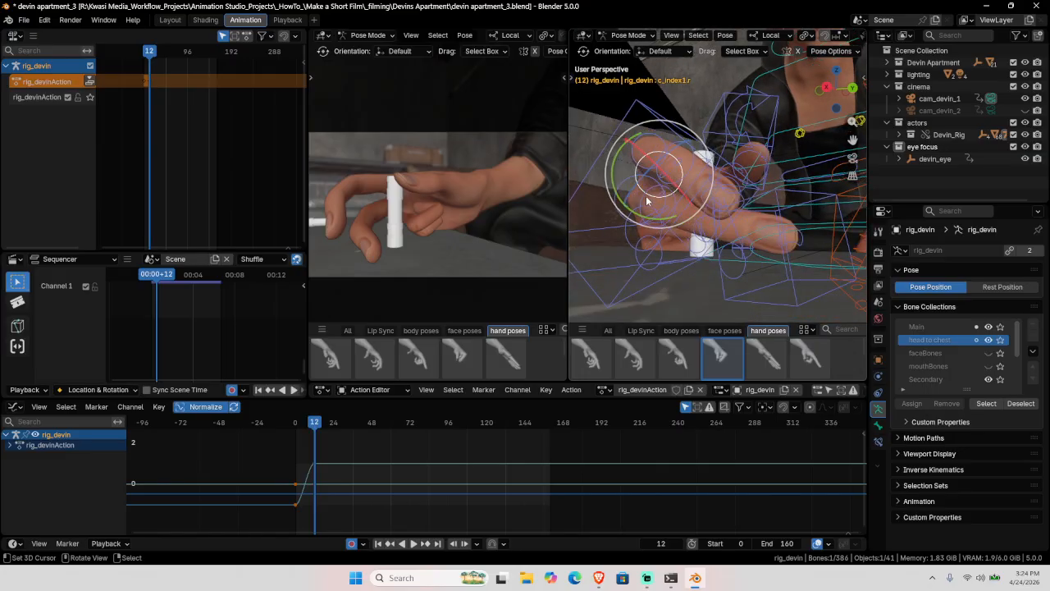
{"action": "key", "text": "r"}
{"action": "key", "text": "r"}
{"action": "left_click", "coordinate": [642, 218]}
{"action": "key", "text": "r"}
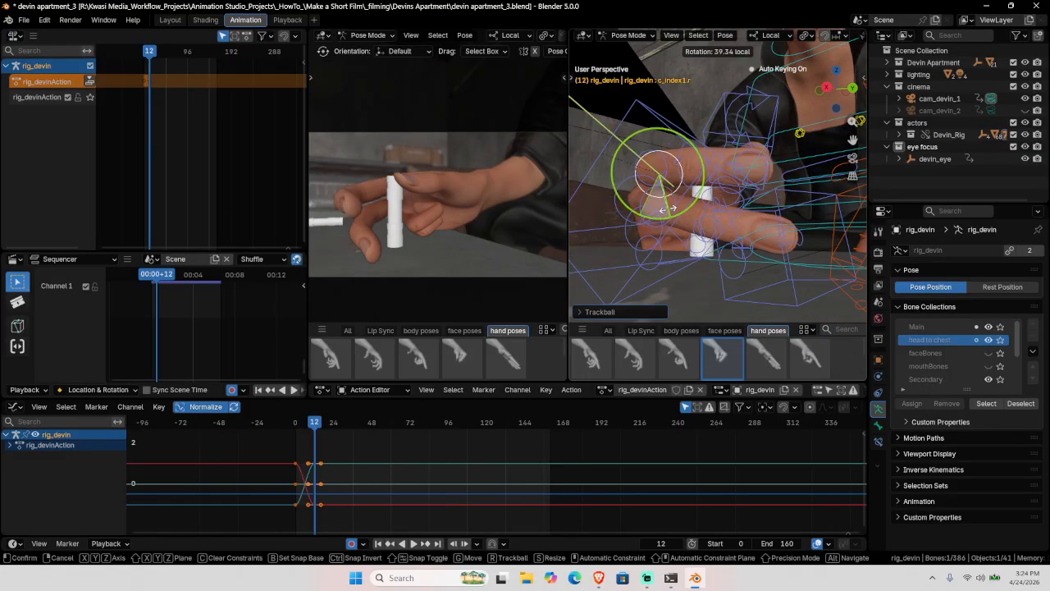
{"action": "left_click_drag", "start_coordinate": [662, 213], "coordinate": [664, 214]}
{"action": "middle_click_drag", "start_coordinate": [663, 214], "coordinate": [696, 210]}
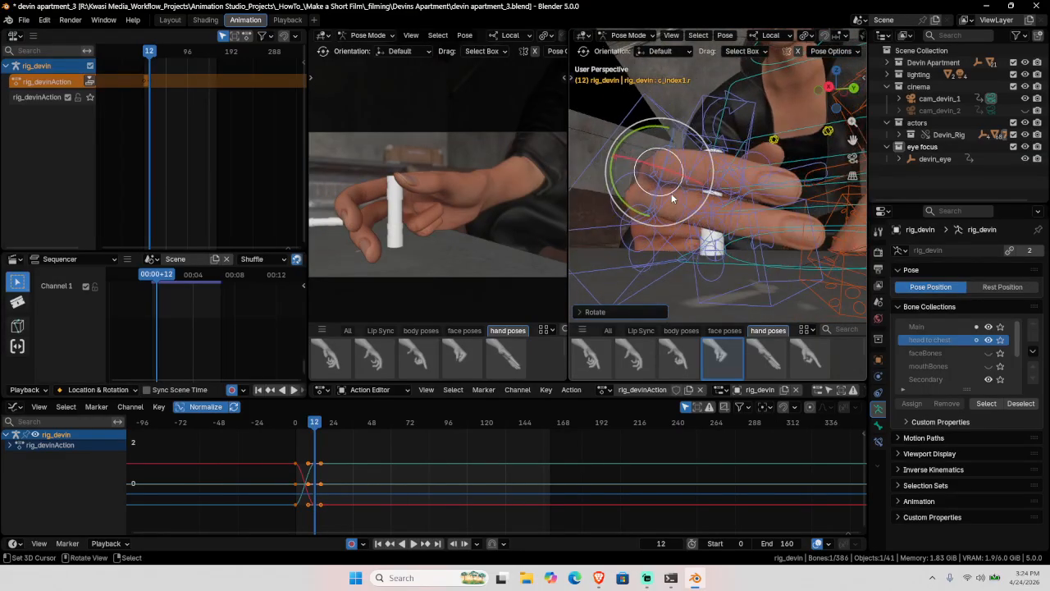
{"action": "left_click_drag", "start_coordinate": [671, 195], "coordinate": [677, 193]}
{"action": "left_click", "coordinate": [678, 196]}
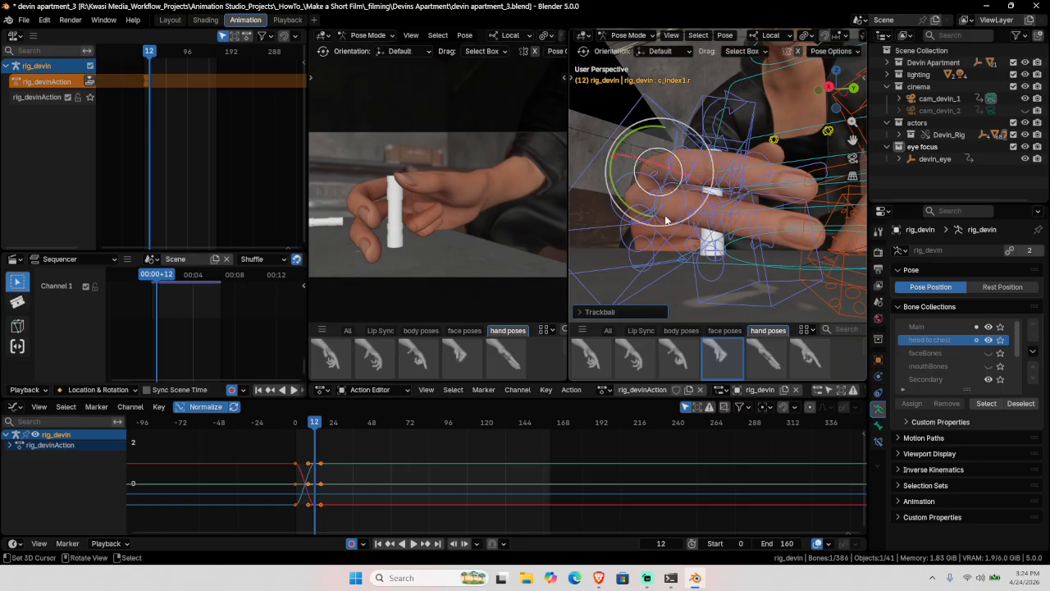
Step: Bend the middle finger's second joint and fingertip together further
{"action": "middle_click_drag", "start_coordinate": [678, 196], "coordinate": [740, 332]}
{"action": "left_click", "coordinate": [790, 261]}
{"action": "left_click_drag", "start_coordinate": [759, 315], "coordinate": [765, 279]}
{"action": "left_click", "coordinate": [770, 262], "text": "shift"}
{"action": "left_click_drag", "start_coordinate": [745, 320], "coordinate": [758, 302]}
{"action": "middle_click_drag", "start_coordinate": [738, 271], "coordinate": [746, 219]}
Step: Twist and rotate the middle finger base, then select its second joint and fingertip
{"action": "left_click", "coordinate": [645, 177]}
{"action": "left_click", "coordinate": [749, 237]}
{"action": "middle_click_drag", "start_coordinate": [795, 253], "coordinate": [695, 233]}
{"action": "mouse_move", "coordinate": [725, 192]}
{"action": "left_mouse_down"}
{"action": "mouse_move", "coordinate": [722, 182]}
{"action": "mouse_move", "coordinate": [713, 190]}
{"action": "left_mouse_up"}
{"action": "key", "text": "r"}
{"action": "key", "text": "r"}
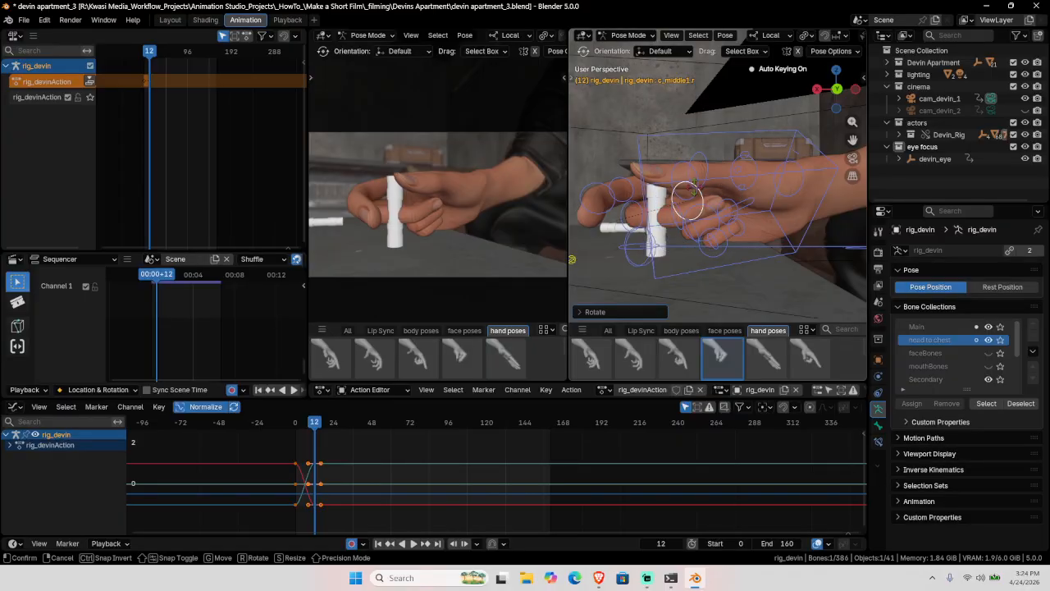
{"action": "left_click", "coordinate": [700, 182]}
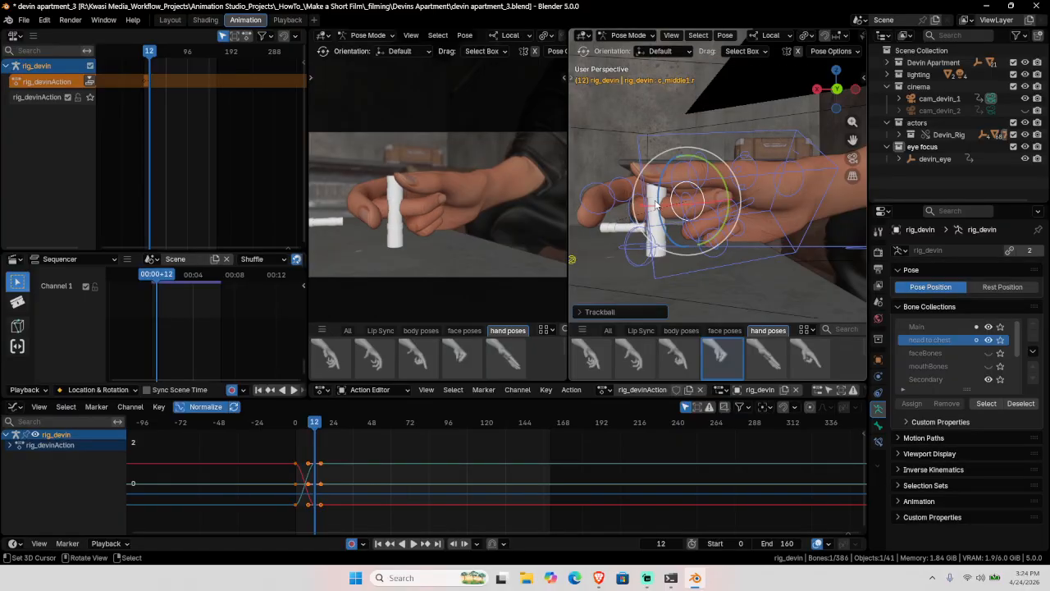
{"action": "left_click", "coordinate": [640, 200]}
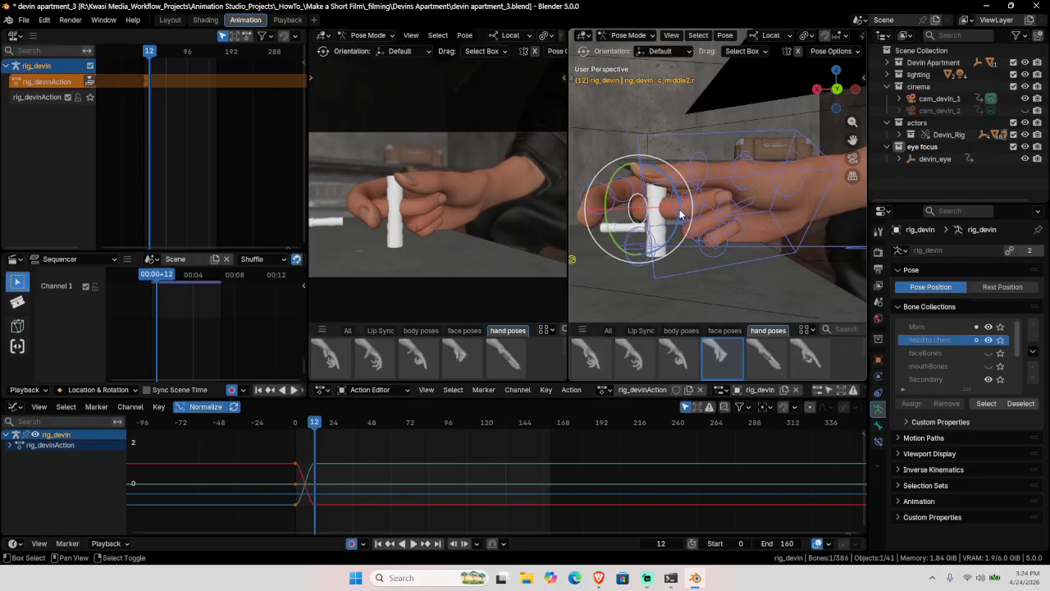
{"action": "left_click", "coordinate": [683, 207], "text": "shift"}
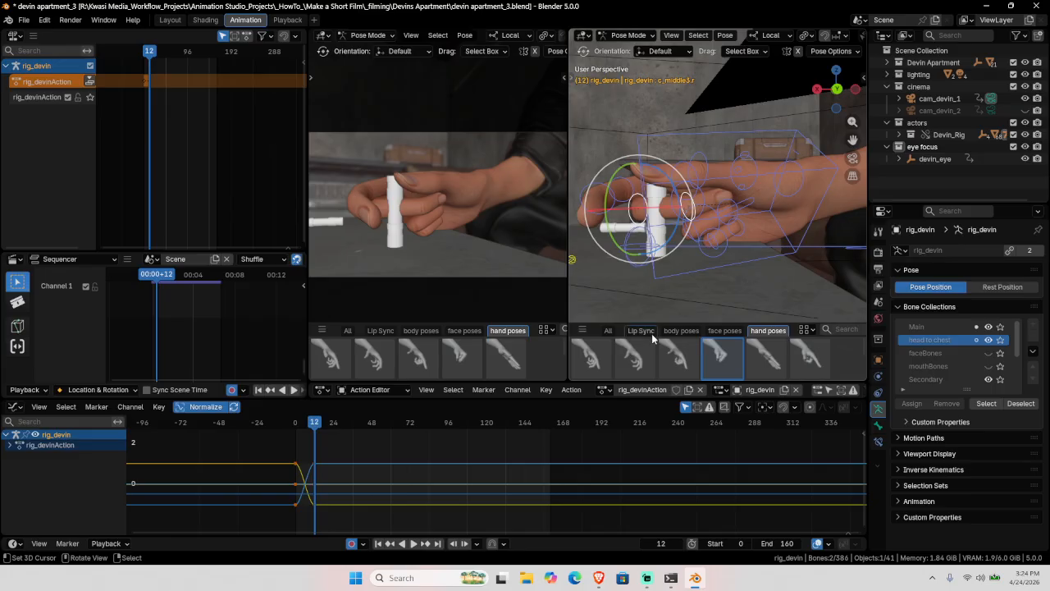
Step: Blend the stored hand pose into the fingers at 53%
{"action": "right_click", "coordinate": [719, 362]}
{"action": "left_click", "coordinate": [725, 356]}
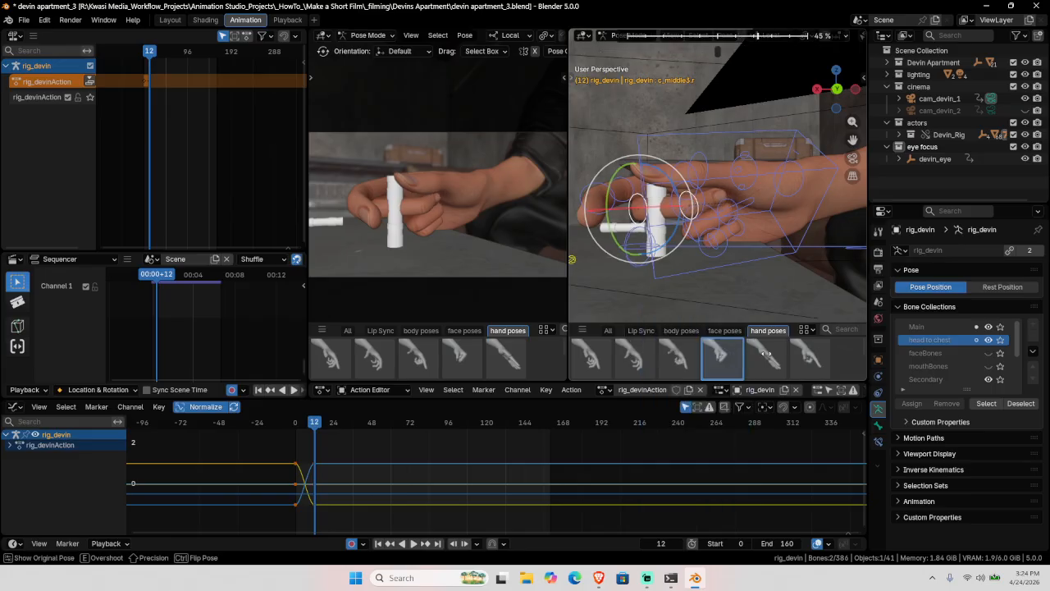
{"action": "left_click", "coordinate": [774, 354]}
{"action": "middle_click_drag", "start_coordinate": [669, 215], "coordinate": [699, 230]}
Step: Slide the hand IK control along its local Y axis, then turn it slightly
{"action": "left_click", "coordinate": [767, 124]}
{"action": "key", "text": "shift+space"}
{"action": "key", "text": "g"}
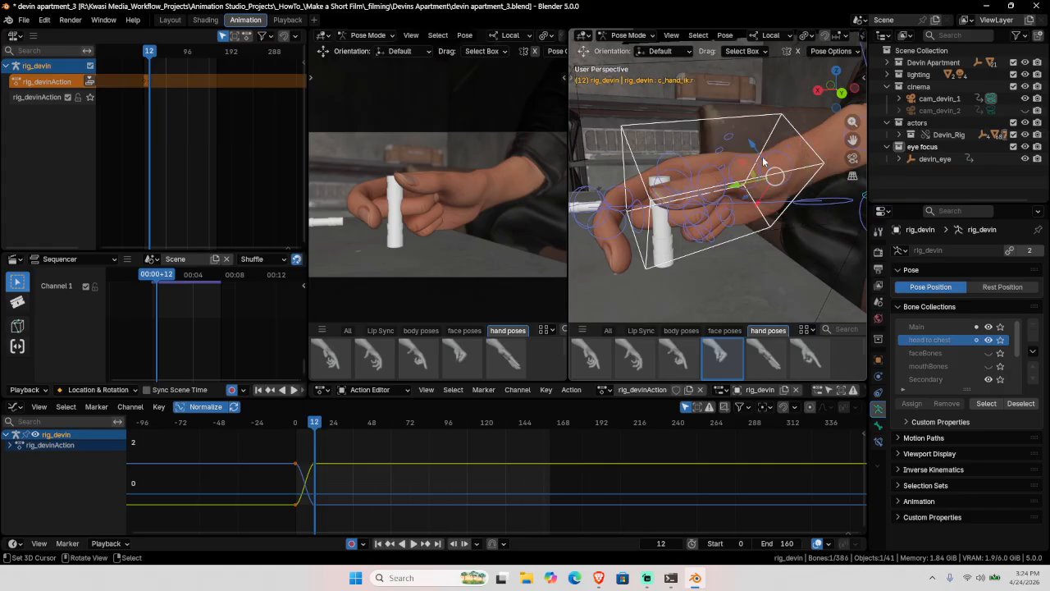
{"action": "left_click_drag", "start_coordinate": [740, 186], "coordinate": [740, 188]}
{"action": "key", "text": "y"}
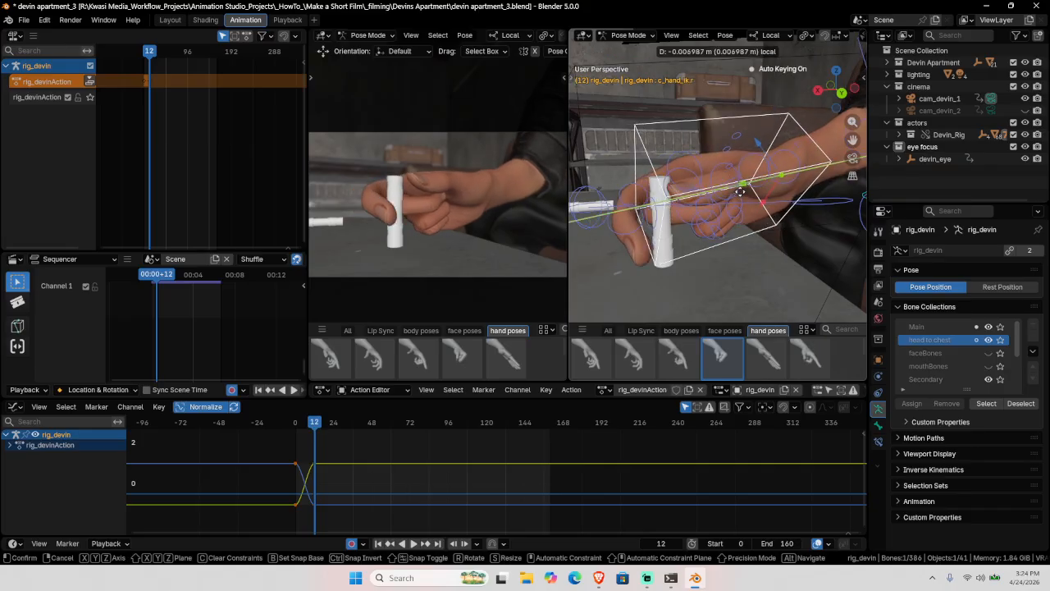
{"action": "left_click", "coordinate": [756, 167]}
{"action": "key", "text": "shift+space"}
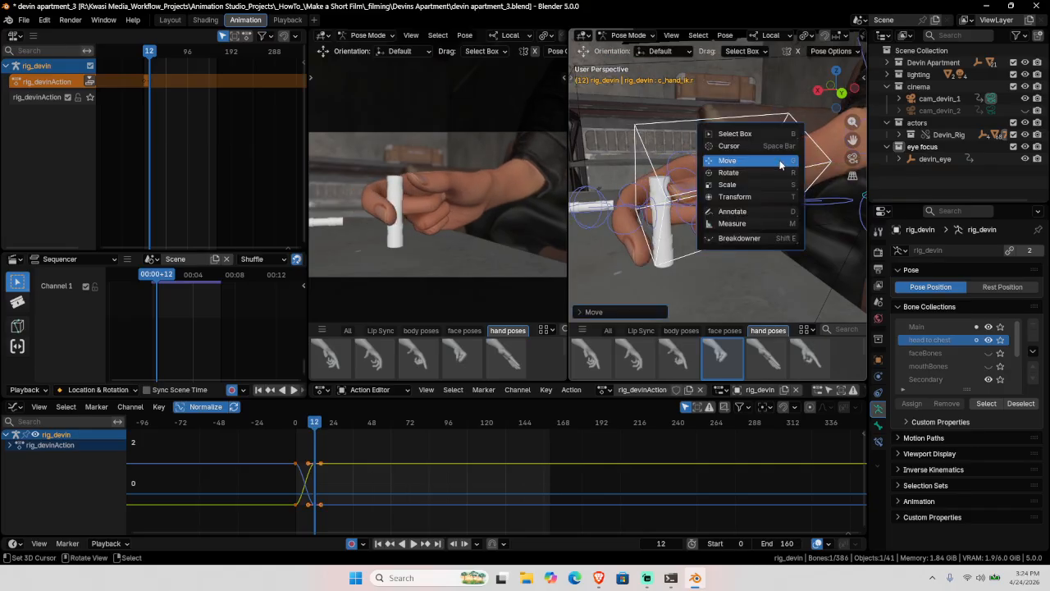
{"action": "key", "text": "r"}
{"action": "left_click_drag", "start_coordinate": [787, 149], "coordinate": [795, 170]}
{"action": "middle_click_drag", "start_coordinate": [780, 176], "coordinate": [721, 257]}
Step: Nudge the hand IK control, then rotate the thumb into the pinch
{"action": "key", "text": "g"}
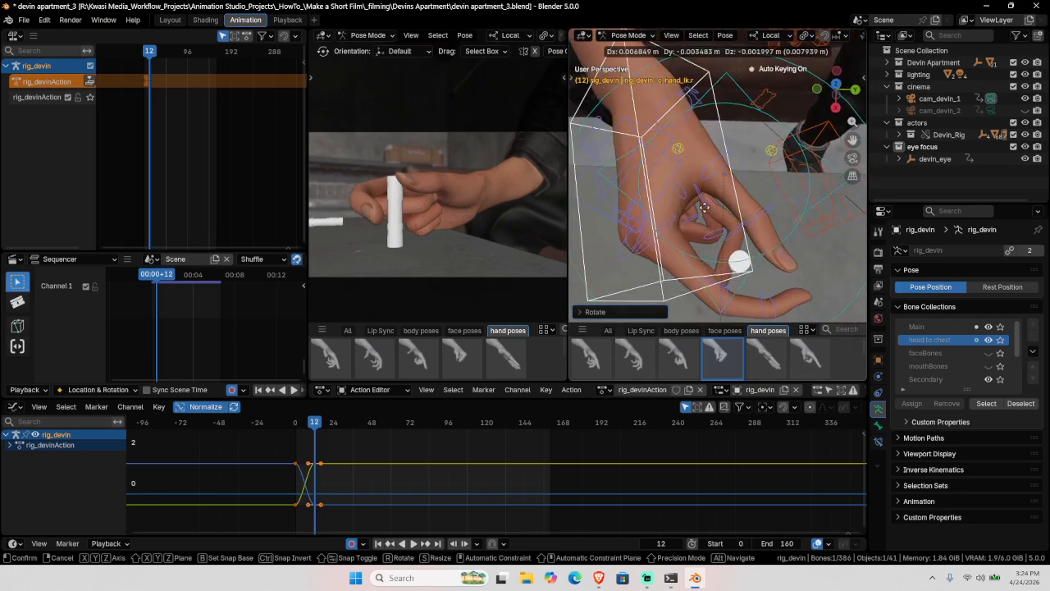
{"action": "left_click", "coordinate": [700, 197]}
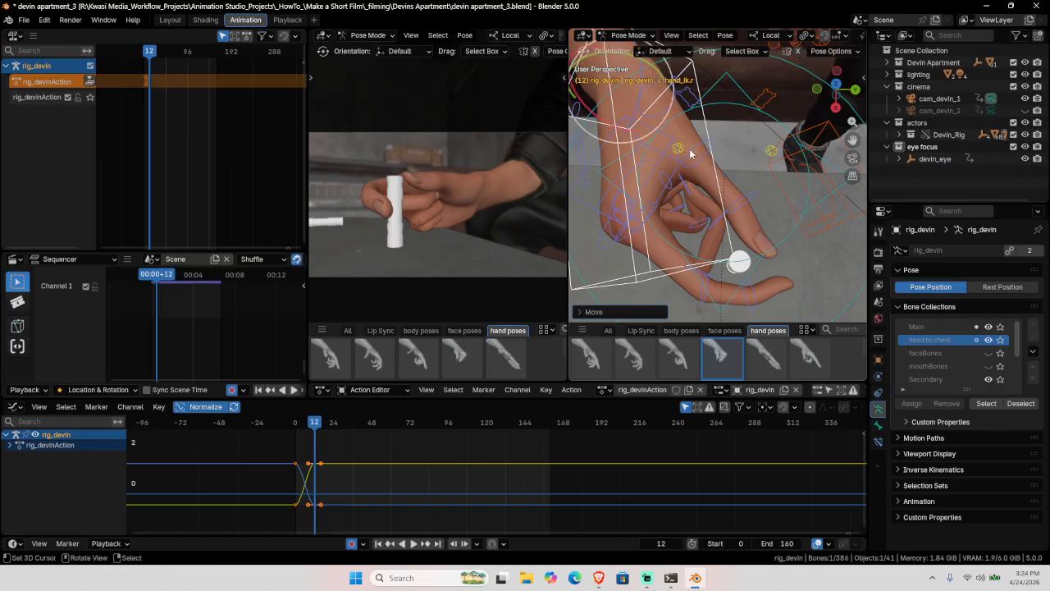
{"action": "left_click", "coordinate": [683, 118]}
{"action": "key", "text": "r"}
{"action": "key", "text": "r"}
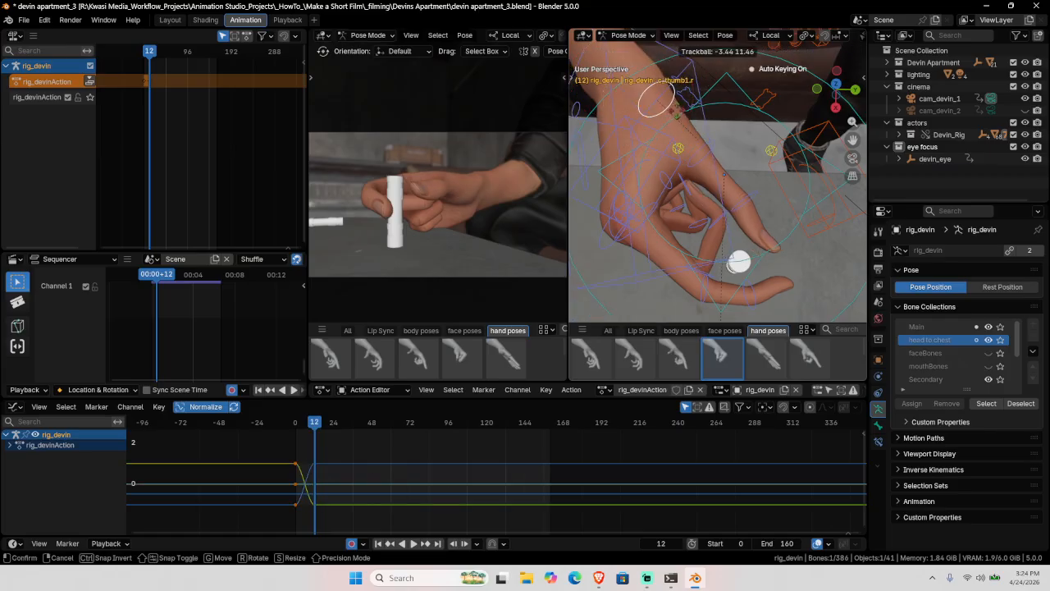
{"action": "right_click", "coordinate": [676, 108]}
{"action": "key", "text": "r"}
{"action": "key", "text": "r"}
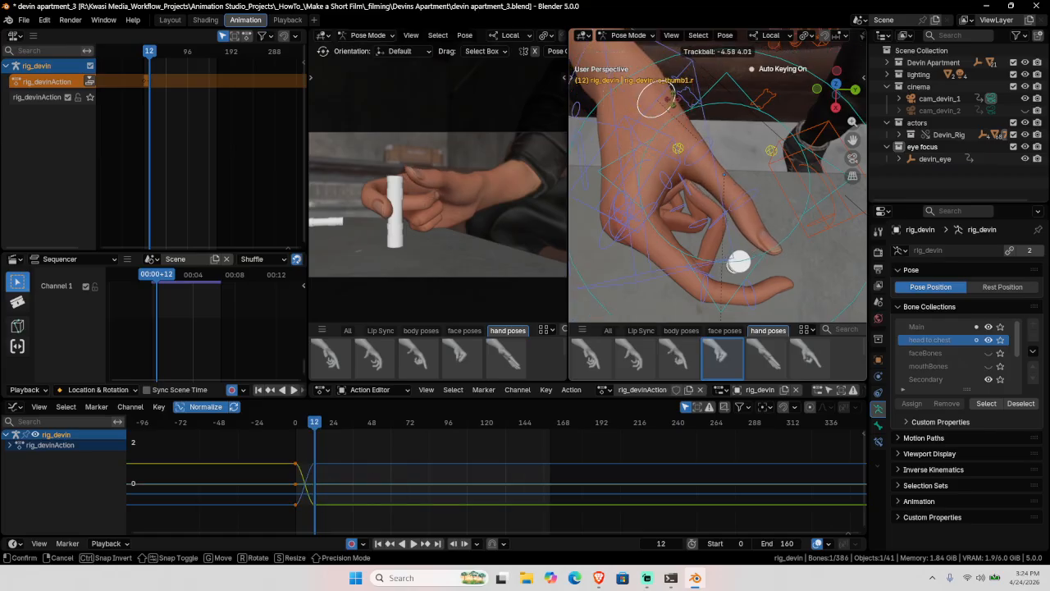
{"action": "left_click", "coordinate": [684, 232]}
Step: Bend the middle index finger joint further and select the index fingertip joint
{"action": "left_click", "coordinate": [710, 301]}
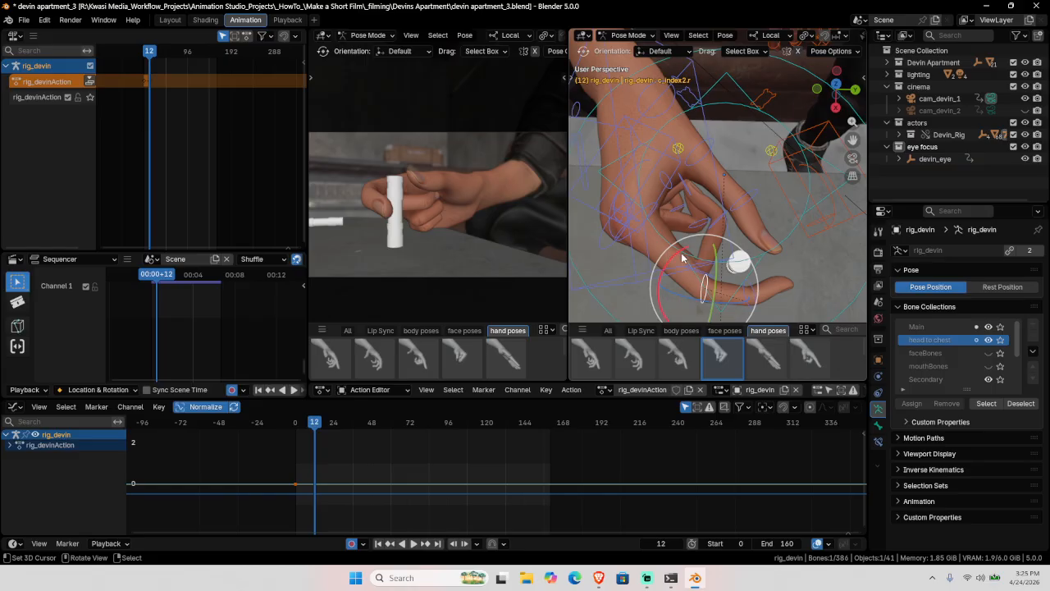
{"action": "key", "text": "r"}
{"action": "key", "text": "r"}
{"action": "left_click", "coordinate": [688, 248]}
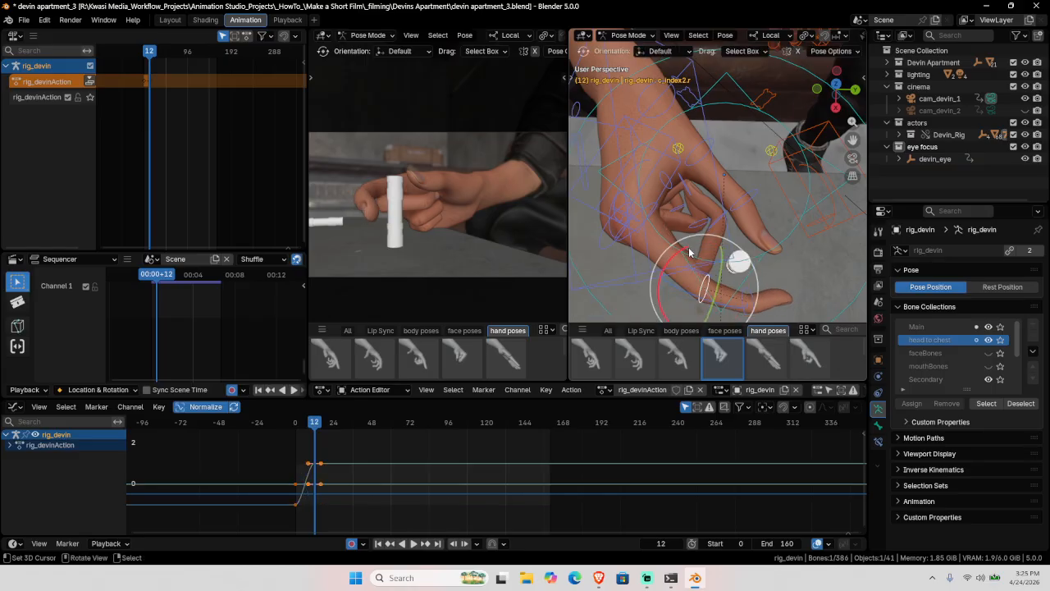
{"action": "middle_click_drag", "start_coordinate": [716, 279], "coordinate": [718, 268], "text": "shift"}
{"action": "mouse_move", "coordinate": [713, 269]}
{"action": "left_mouse_down"}
{"action": "mouse_move", "coordinate": [697, 280]}
{"action": "mouse_move", "coordinate": [741, 265]}
{"action": "mouse_move", "coordinate": [721, 287]}
{"action": "mouse_move", "coordinate": [705, 282]}
{"action": "mouse_move", "coordinate": [706, 263]}
{"action": "left_mouse_up"}
{"action": "left_click", "coordinate": [749, 277]}
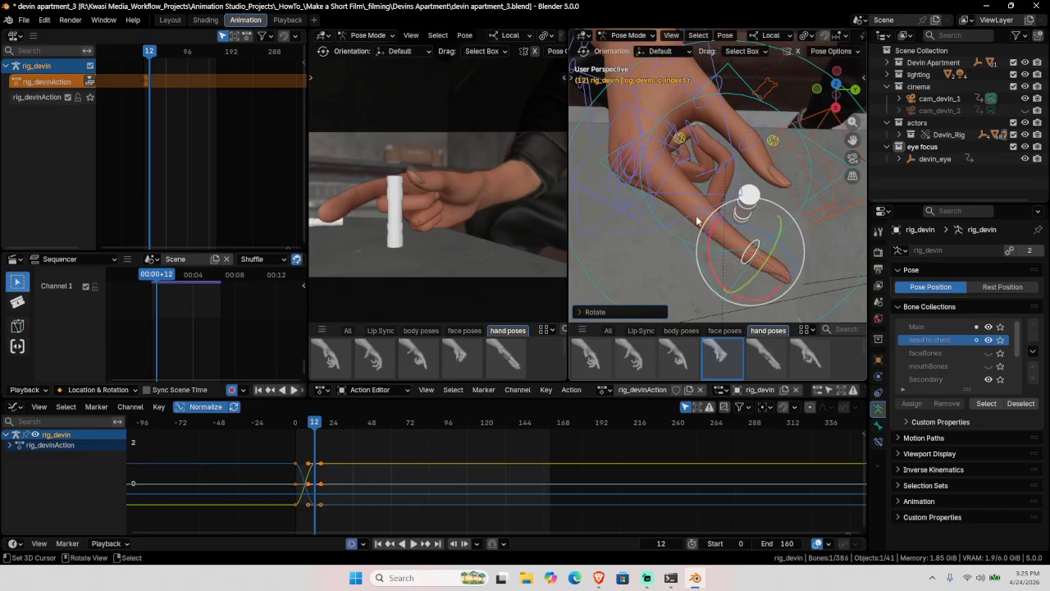
{"action": "middle_click_drag", "start_coordinate": [696, 220], "coordinate": [693, 241]}
{"action": "middle_click_drag", "start_coordinate": [633, 184], "coordinate": [754, 165]}
Step: Move c_hand_ik.r twice to refine the hand's position at frame 12
{"action": "left_click", "coordinate": [800, 121]}
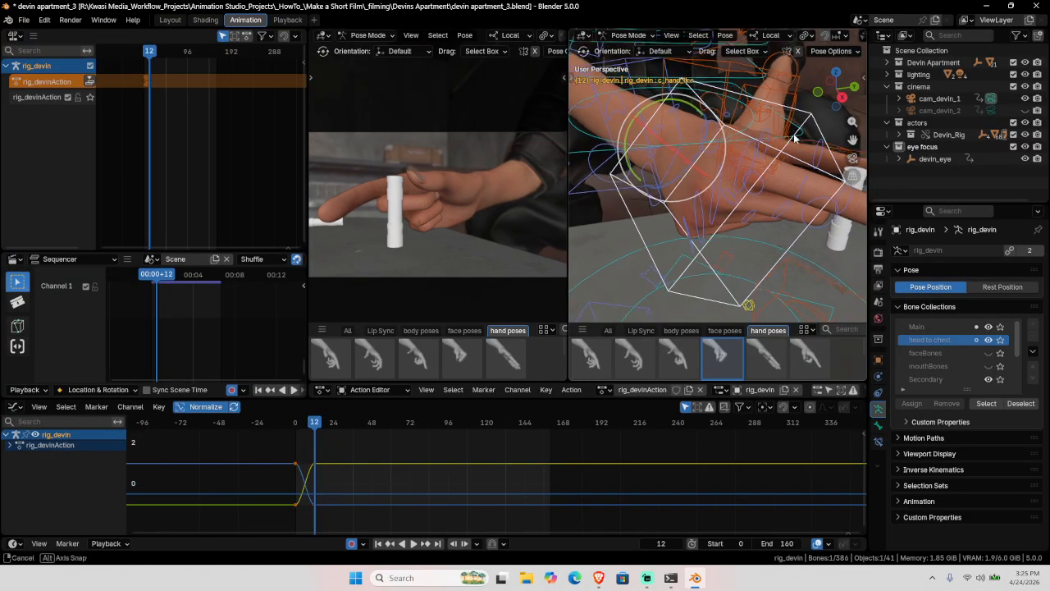
{"action": "middle_click_drag", "start_coordinate": [794, 134], "coordinate": [699, 162]}
{"action": "scroll", "coordinate": [750, 181], "scroll_direction": "down", "scroll_amount": 2}
{"action": "key", "text": "shift+space"}
{"action": "left_click", "coordinate": [707, 170]}
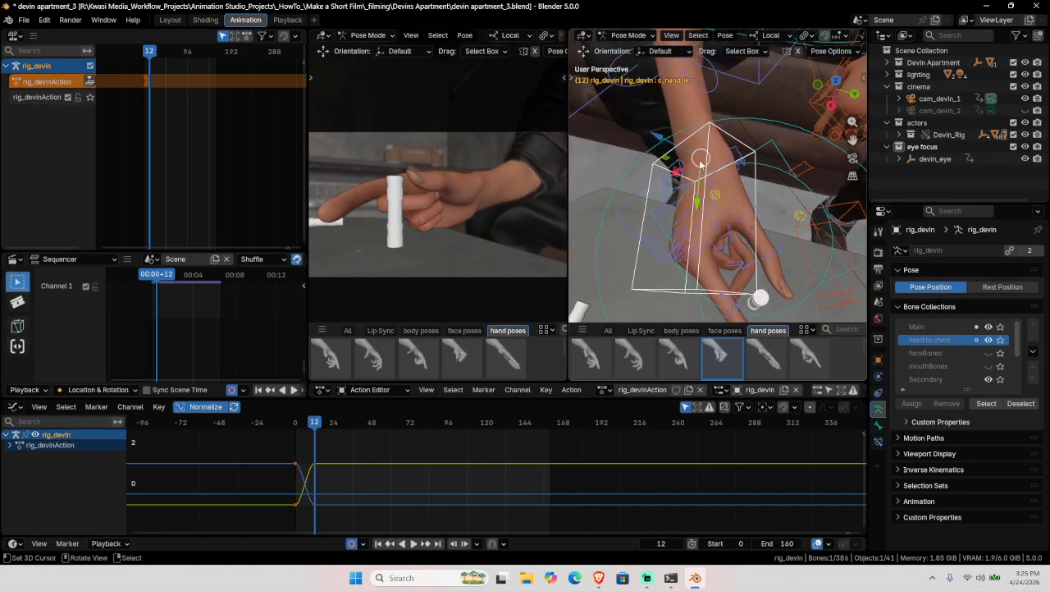
{"action": "key", "text": "g"}
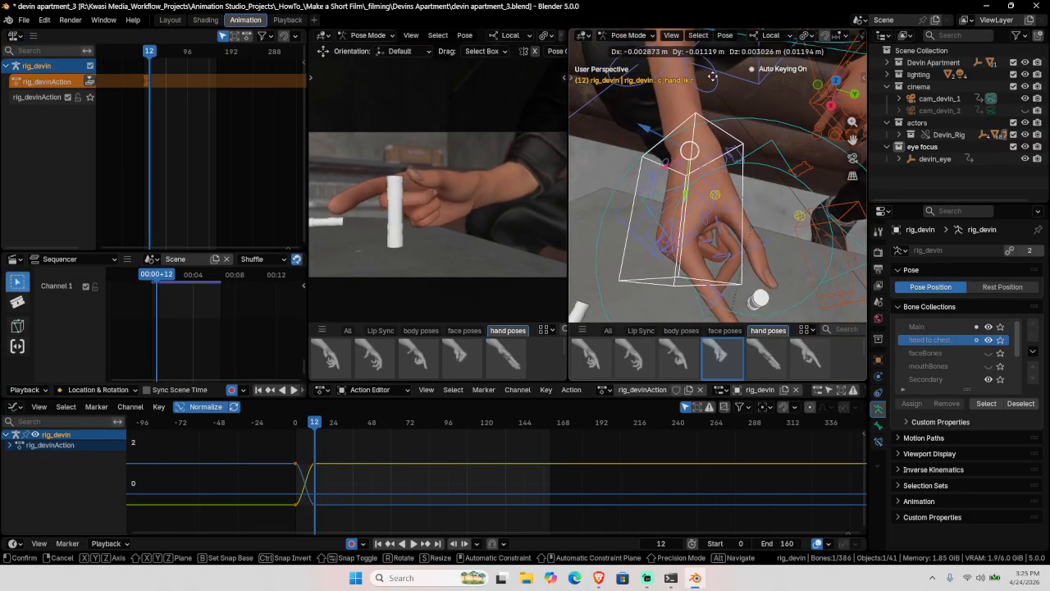
{"action": "left_click", "coordinate": [685, 115]}
{"action": "middle_click_drag", "start_coordinate": [685, 115], "coordinate": [656, 144]}
{"action": "key", "text": "g"}
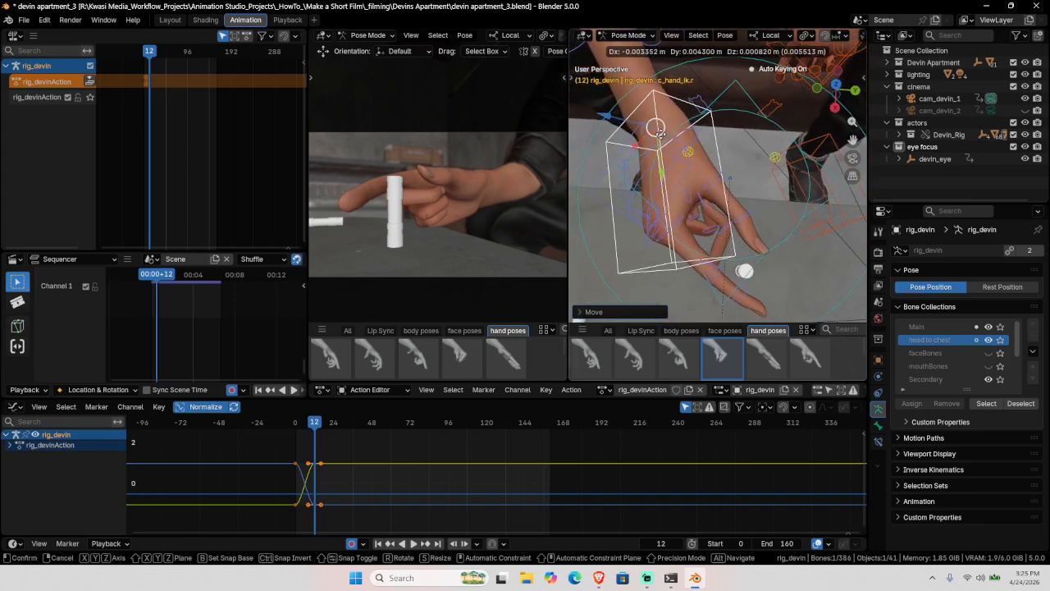
{"action": "left_click", "coordinate": [659, 137]}
Step: Play from frame 0, stop at frame 7, and rotate the hand IK control there
{"action": "left_click", "coordinate": [272, 448]}
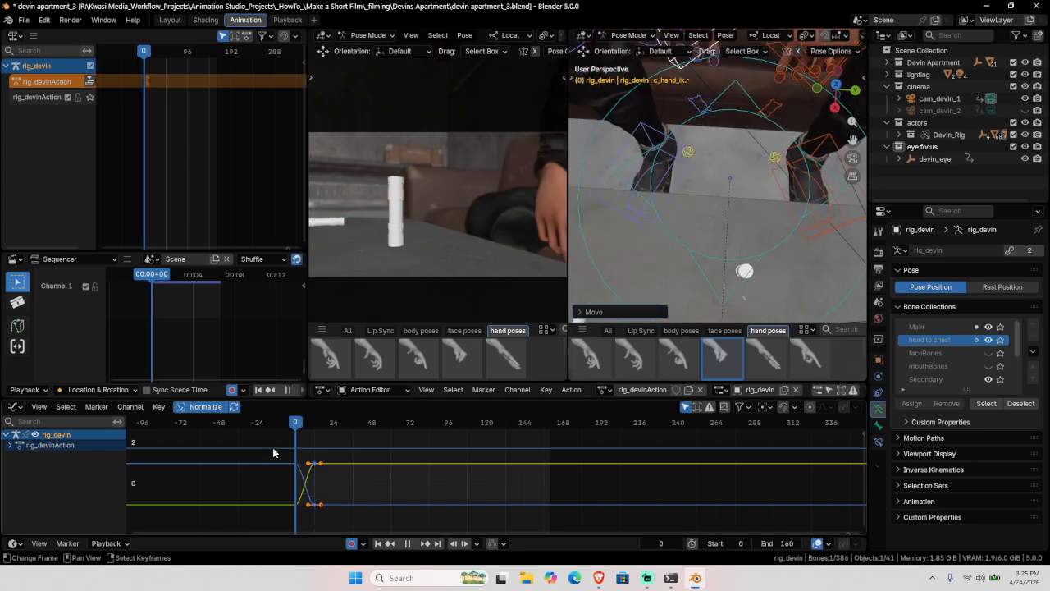
{"action": "key", "text": "space"}
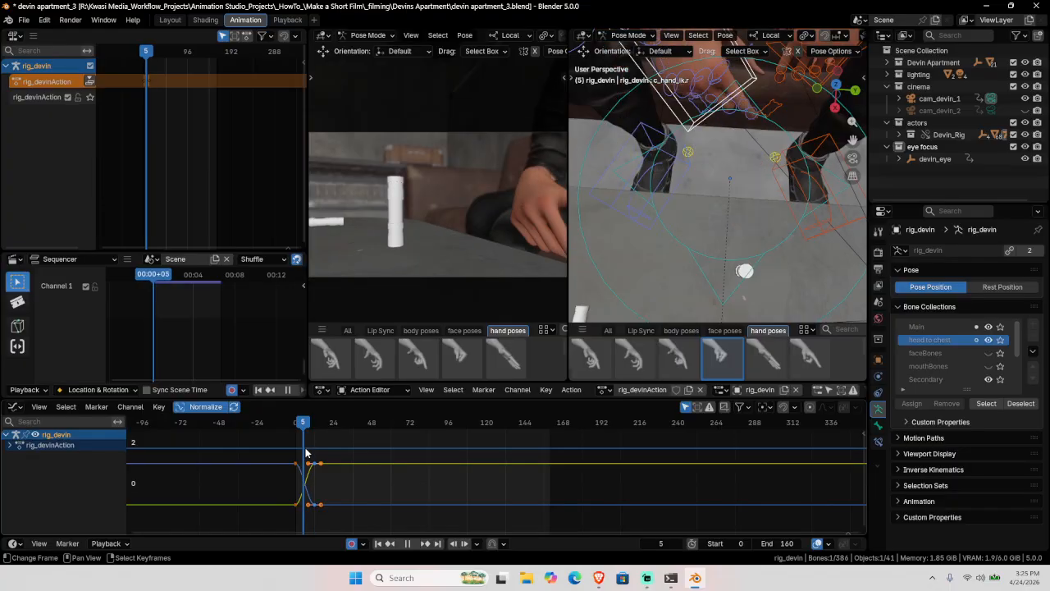
{"action": "key", "text": "space"}
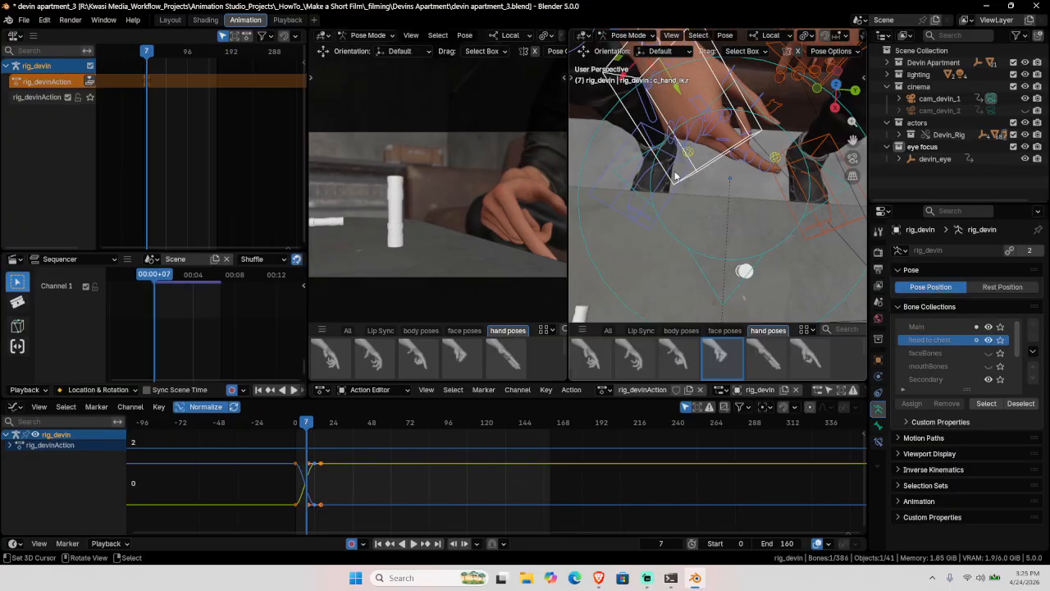
{"action": "middle_click_drag", "start_coordinate": [678, 175], "coordinate": [716, 123]}
{"action": "key", "text": "shift+space"}
{"action": "left_click", "coordinate": [707, 224]}
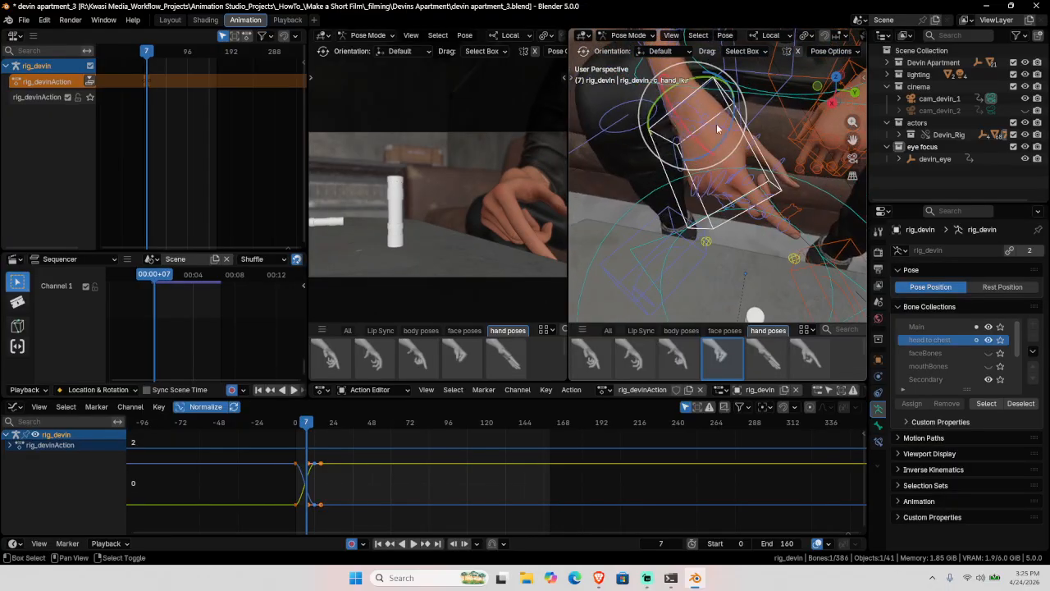
{"action": "key", "text": "r"}
{"action": "key", "text": "r"}
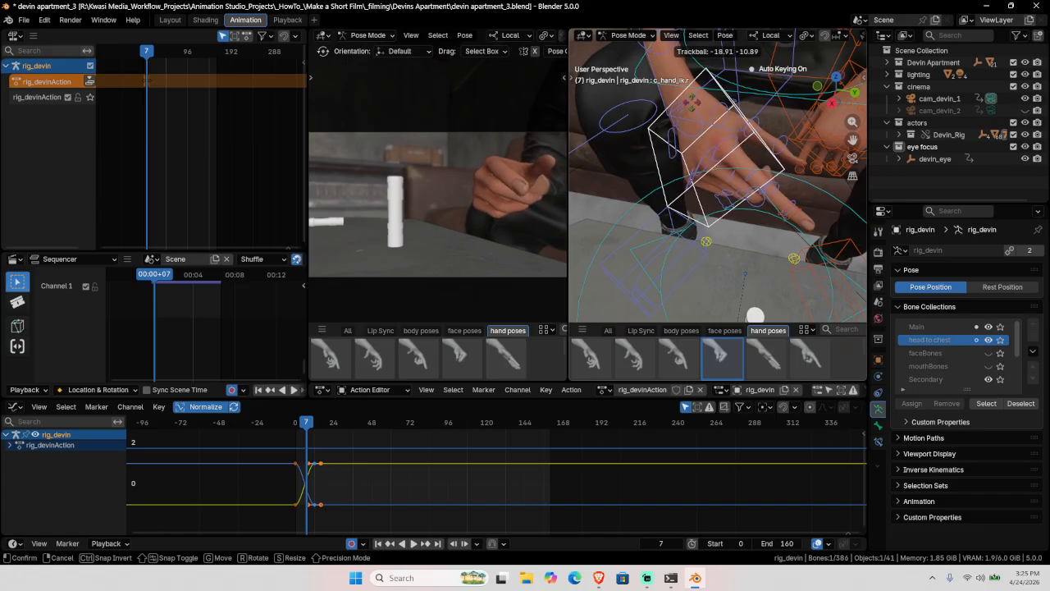
{"action": "key", "text": "Return"}
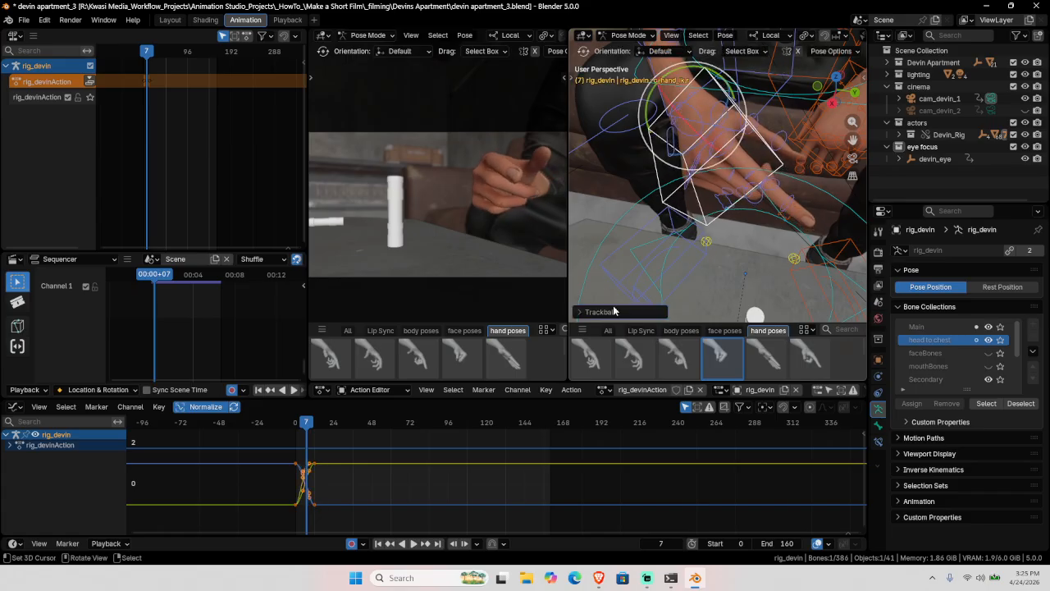
Step: Play the reach, rewind to frame 0, and replay it to review the motion
{"action": "key", "text": "space"}
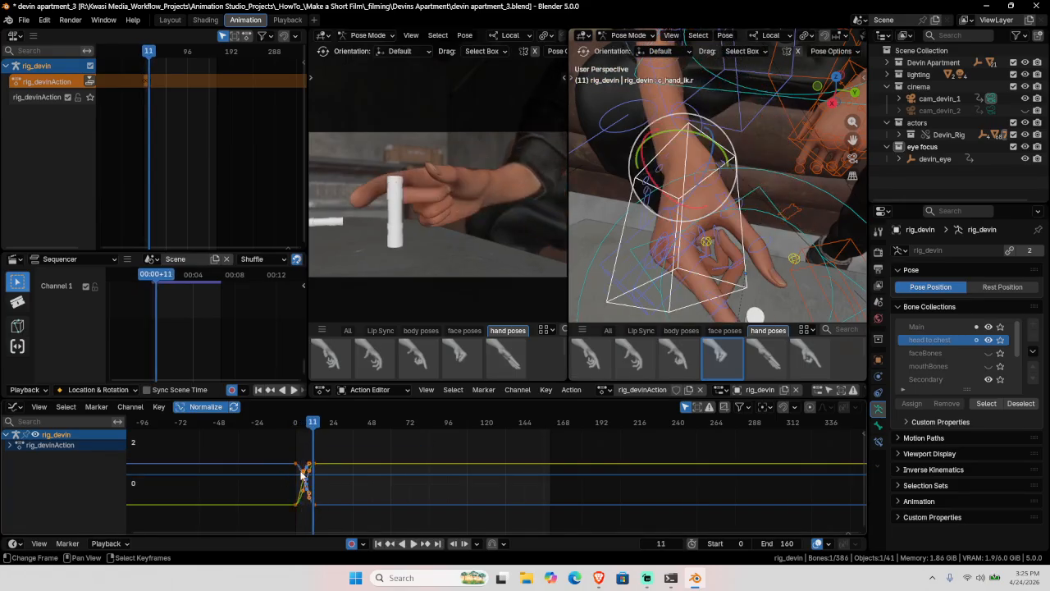
{"action": "key", "text": "space"}
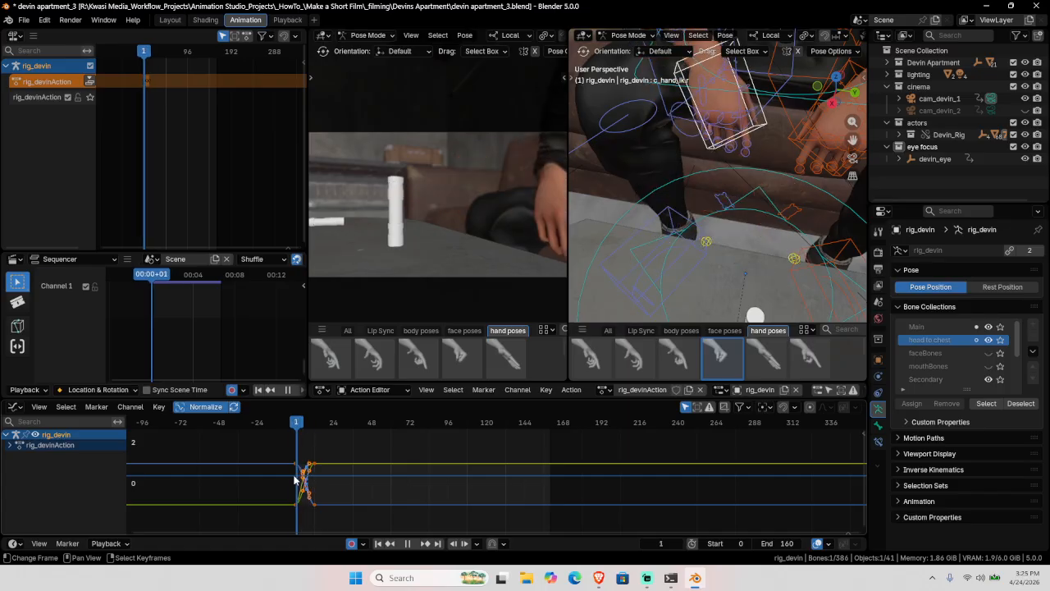
{"action": "key", "text": "Escape"}
{"action": "key", "text": "space"}
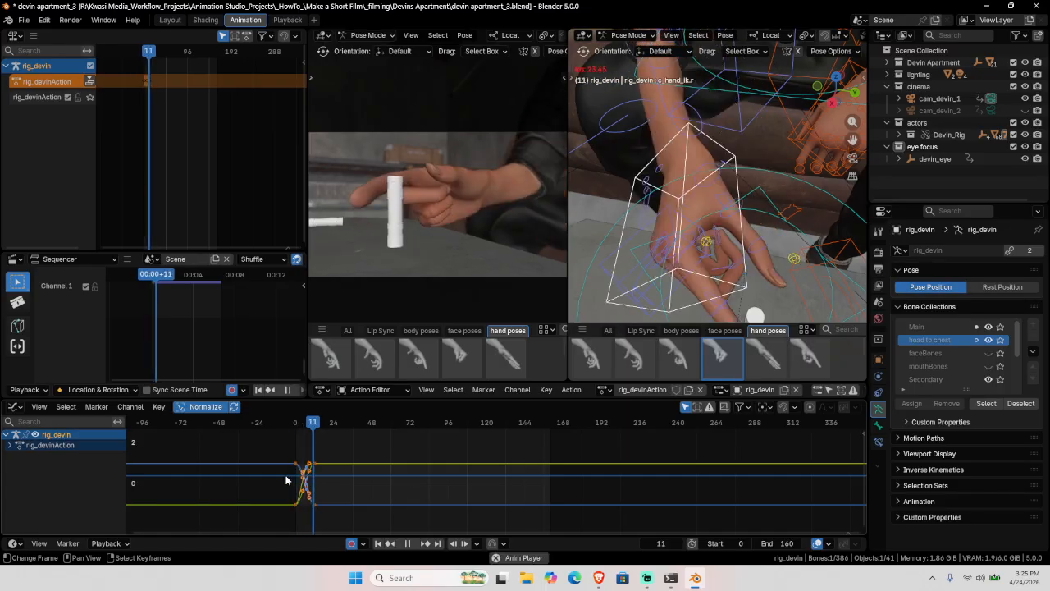
Step: At frame 24, slide the hand IK control along Y and rotate it
{"action": "left_click_drag", "start_coordinate": [332, 477], "coordinate": [319, 478]}
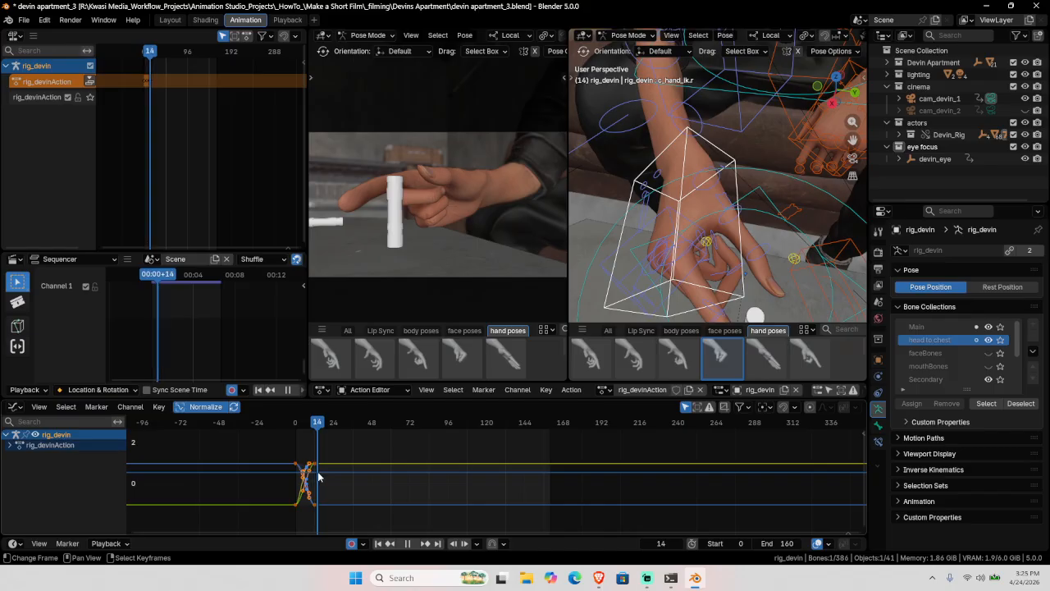
{"action": "key", "text": "space"}
{"action": "key", "text": "Right"}
{"action": "key", "text": "Right"}
{"action": "key", "text": "Right"}
{"action": "key", "text": "Right"}
{"action": "key", "text": "Right"}
{"action": "key", "text": "Right"}
{"action": "key", "text": "Right"}
{"action": "key", "text": "Right"}
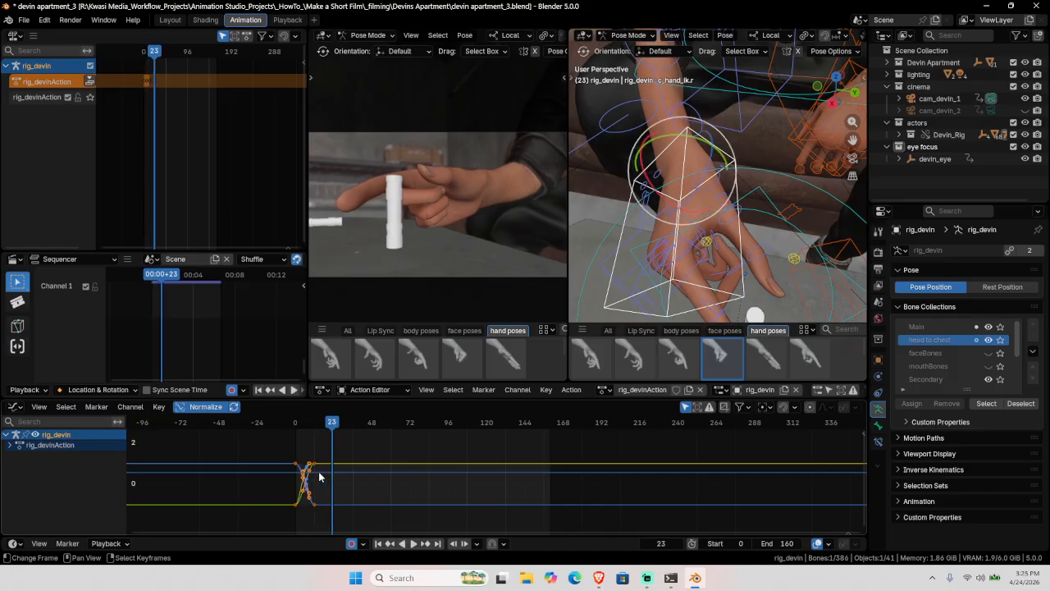
{"action": "key", "text": "Right"}
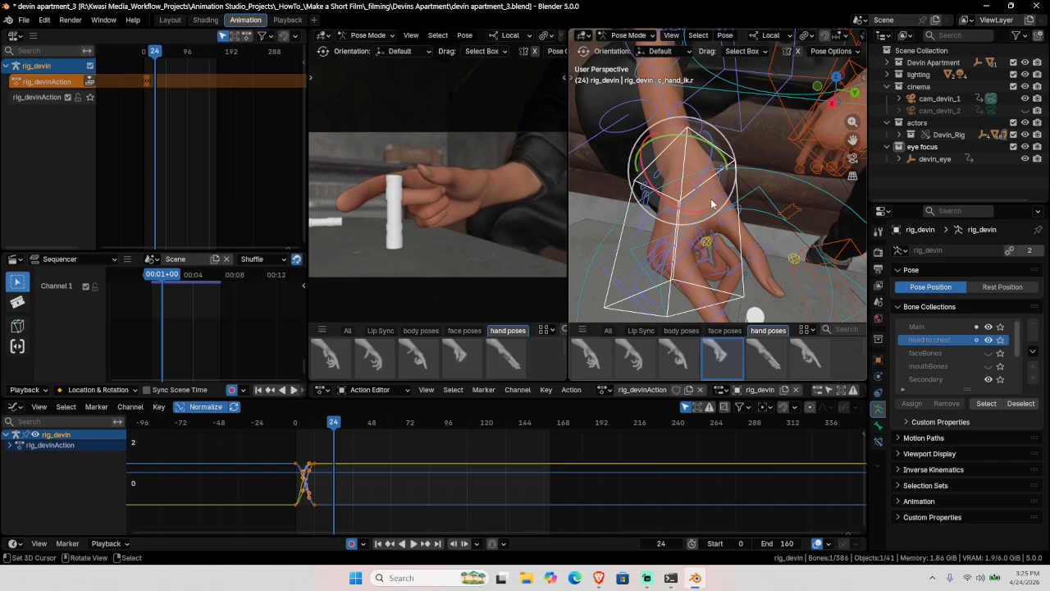
{"action": "key", "text": "shift+space"}
{"action": "key", "text": "g"}
{"action": "middle_click_drag", "start_coordinate": [711, 199], "coordinate": [704, 173], "text": "shift"}
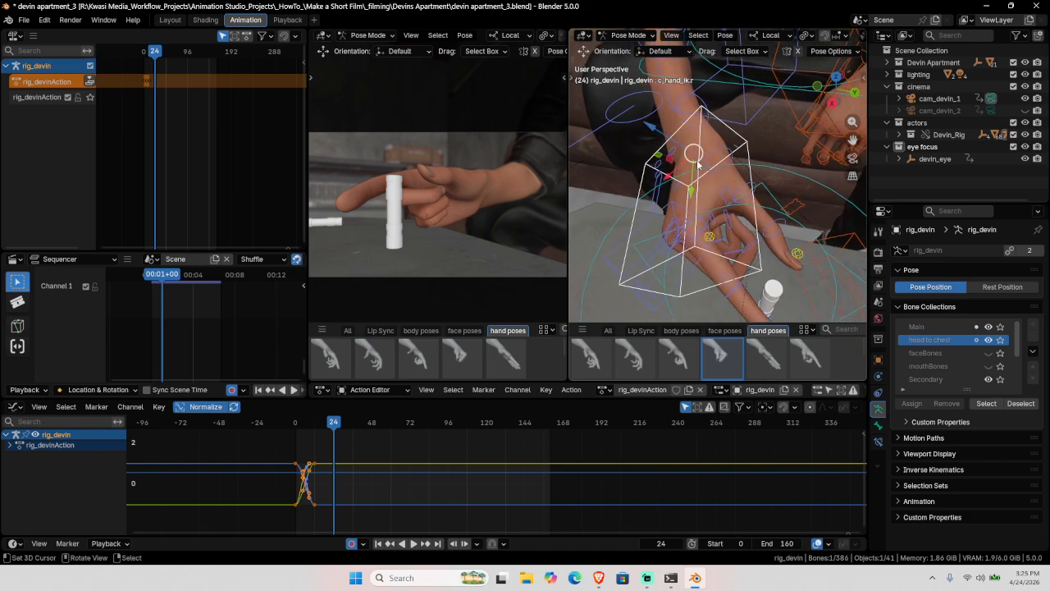
{"action": "left_click_drag", "start_coordinate": [693, 189], "coordinate": [713, 117]}
{"action": "key", "text": "shift+space"}
{"action": "key", "text": "r"}
Step: Select the index finger's base, middle and fingertip joints for re-bending
{"action": "middle_click_drag", "start_coordinate": [714, 119], "coordinate": [689, 152]}
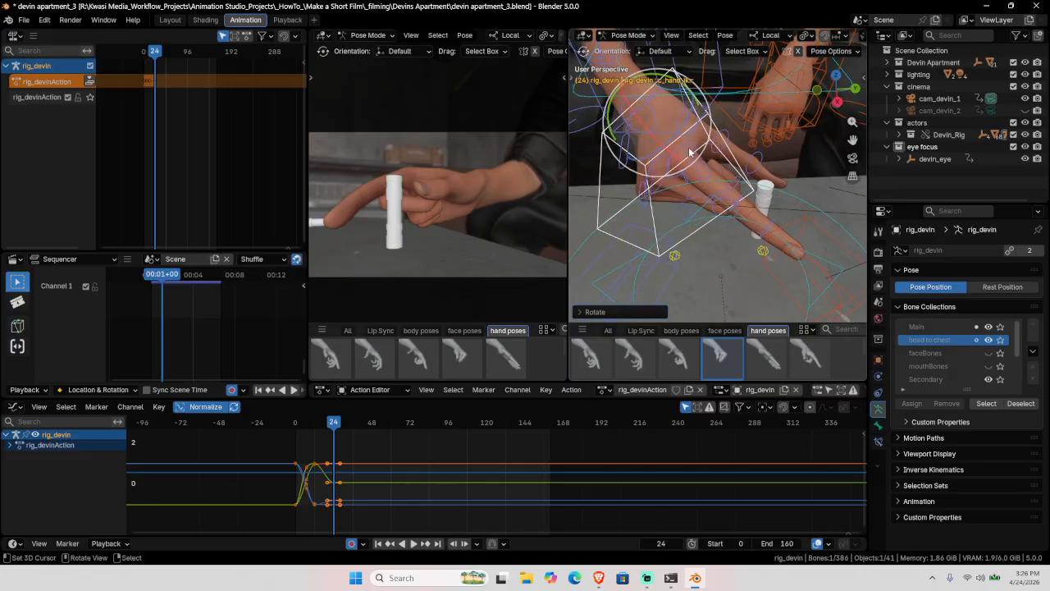
{"action": "left_click", "coordinate": [691, 151]}
{"action": "middle_click_drag", "start_coordinate": [714, 197], "coordinate": [686, 207]}
{"action": "left_click", "coordinate": [775, 209]}
{"action": "left_click", "coordinate": [819, 201], "text": "shift"}
Step: Bend the index finger joints at frame 24, locking the fingertip's rotation to its local X axis
{"action": "key", "text": "r"}
{"action": "key", "text": "r"}
{"action": "key", "text": "r"}
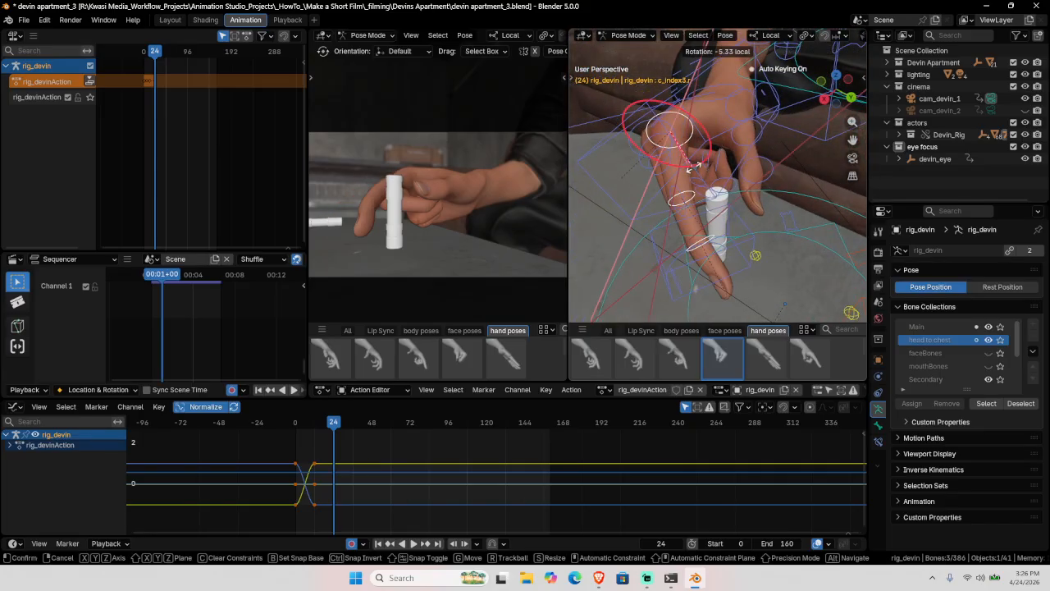
{"action": "left_click", "coordinate": [695, 200]}
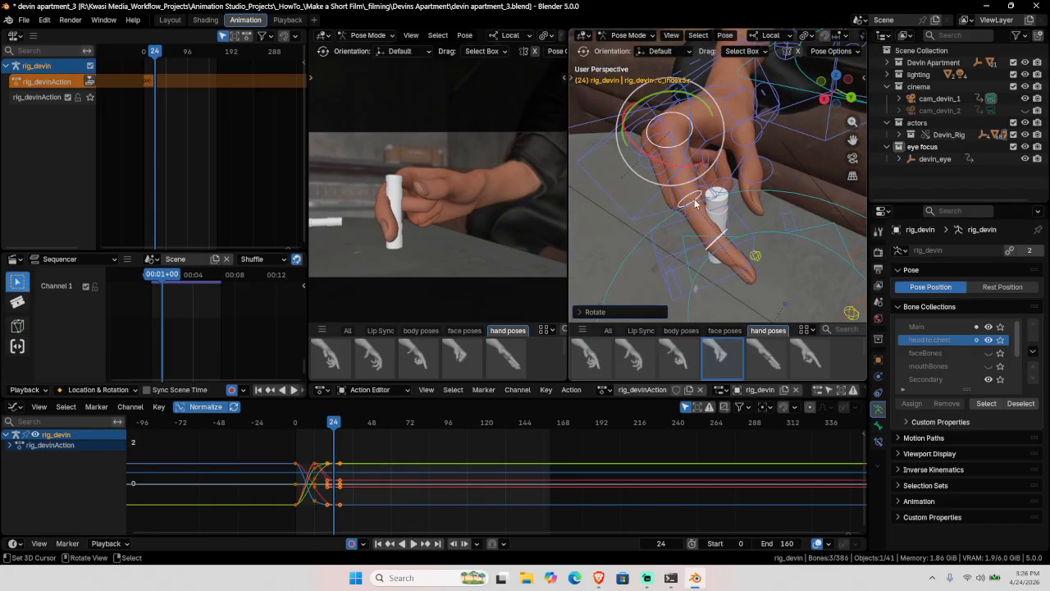
{"action": "left_click", "coordinate": [695, 203]}
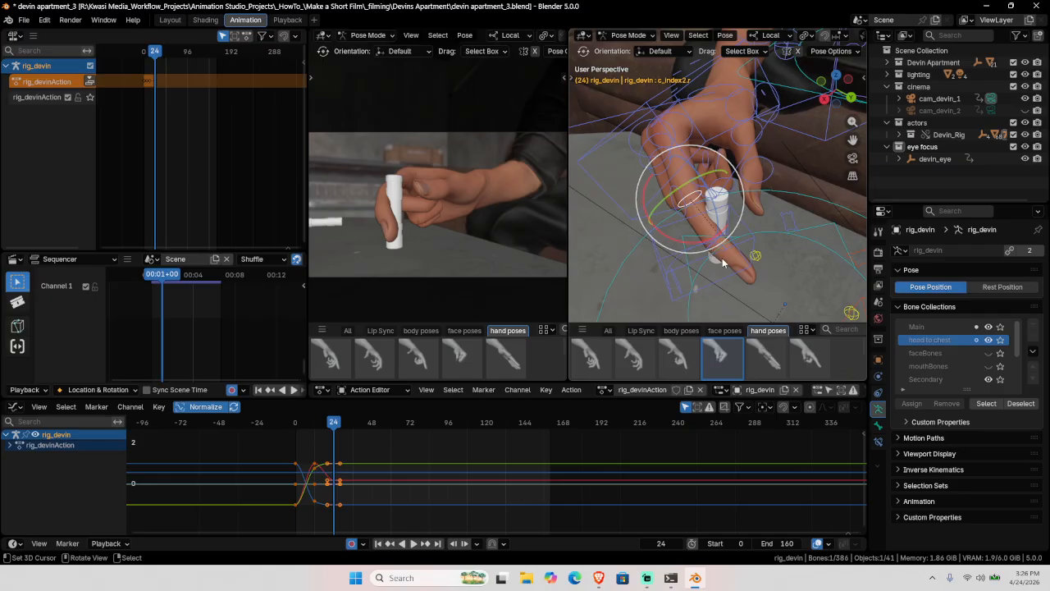
{"action": "middle_click_drag", "start_coordinate": [723, 263], "coordinate": [684, 239]}
{"action": "left_click", "coordinate": [685, 206]}
{"action": "key", "text": "r"}
{"action": "key", "text": "r"}
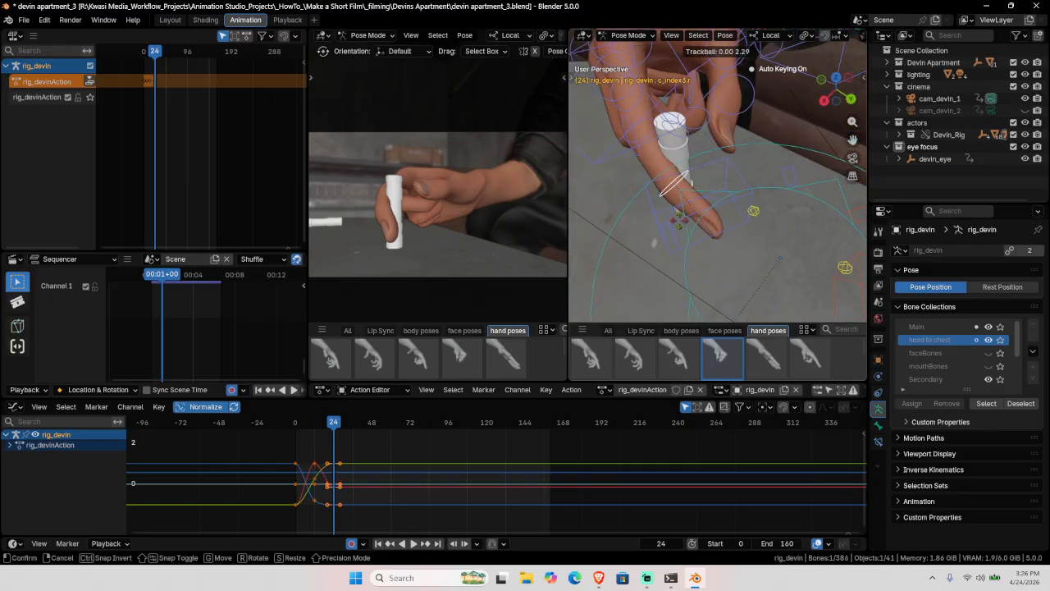
{"action": "key", "text": "r"}
{"action": "key", "text": "x"}
{"action": "key", "text": "x"}
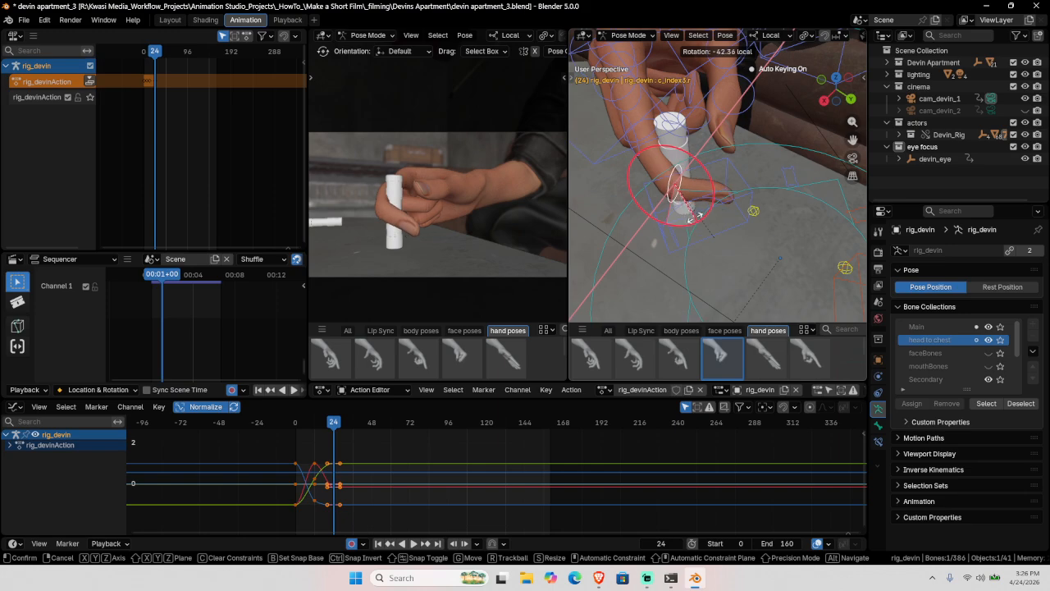
{"action": "left_click", "coordinate": [698, 207]}
Step: Rotate the base index finger joint to reshape the grip after the reach
{"action": "middle_click_drag", "start_coordinate": [698, 207], "coordinate": [655, 139]}
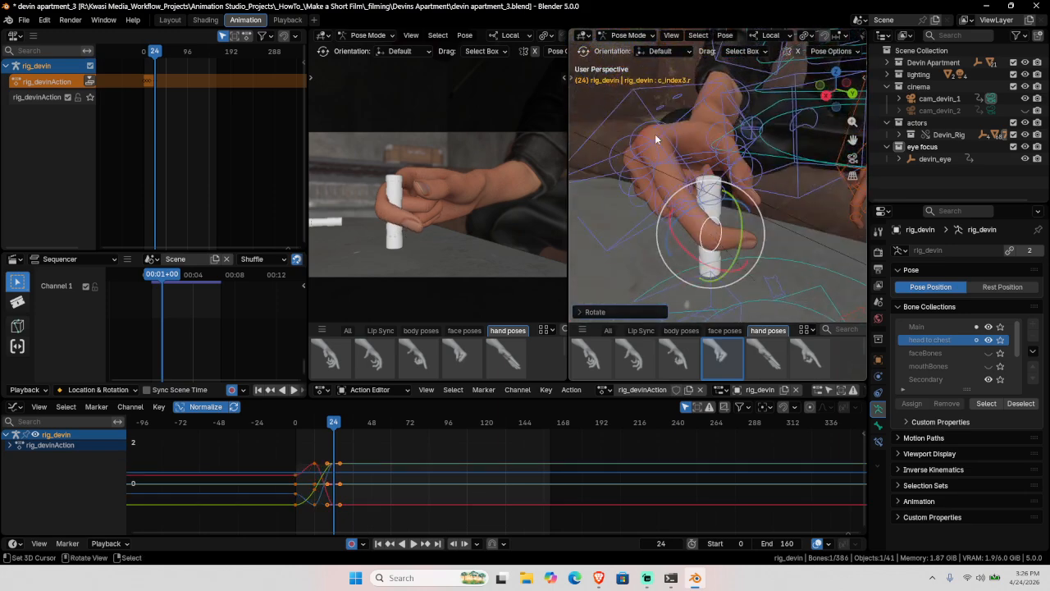
{"action": "left_click", "coordinate": [654, 141]}
{"action": "key", "text": "r"}
{"action": "key", "text": "r"}
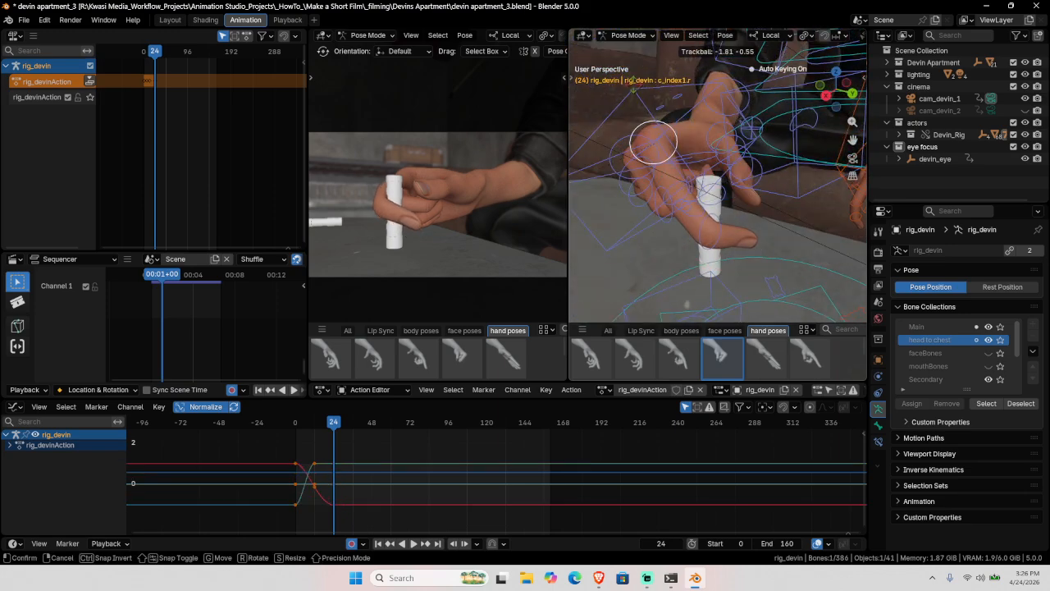
{"action": "left_click", "coordinate": [602, 60]}
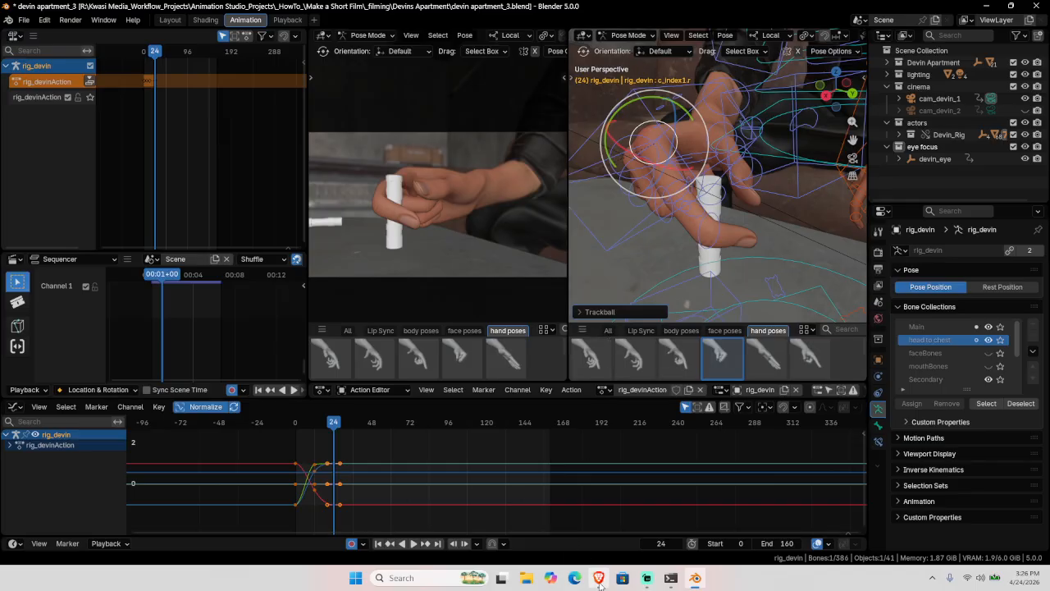
Step: Play the song A Night for the Books_v2_Pref from the Brave playlist, then return to Blender
{"action": "left_click", "coordinate": [599, 579]}
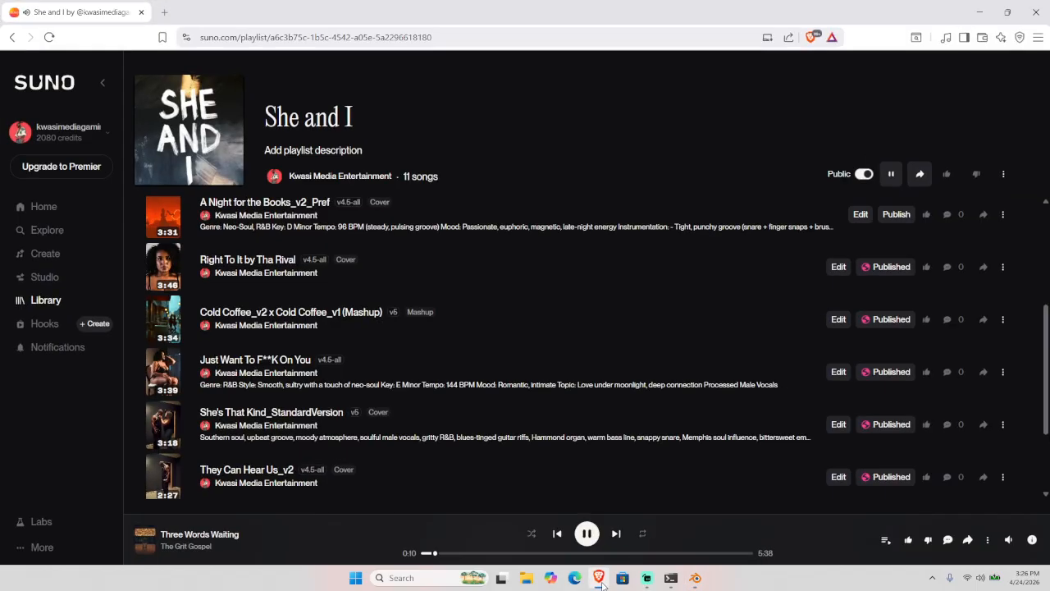
{"action": "left_click", "coordinate": [165, 215]}
{"action": "left_click", "coordinate": [979, 17]}
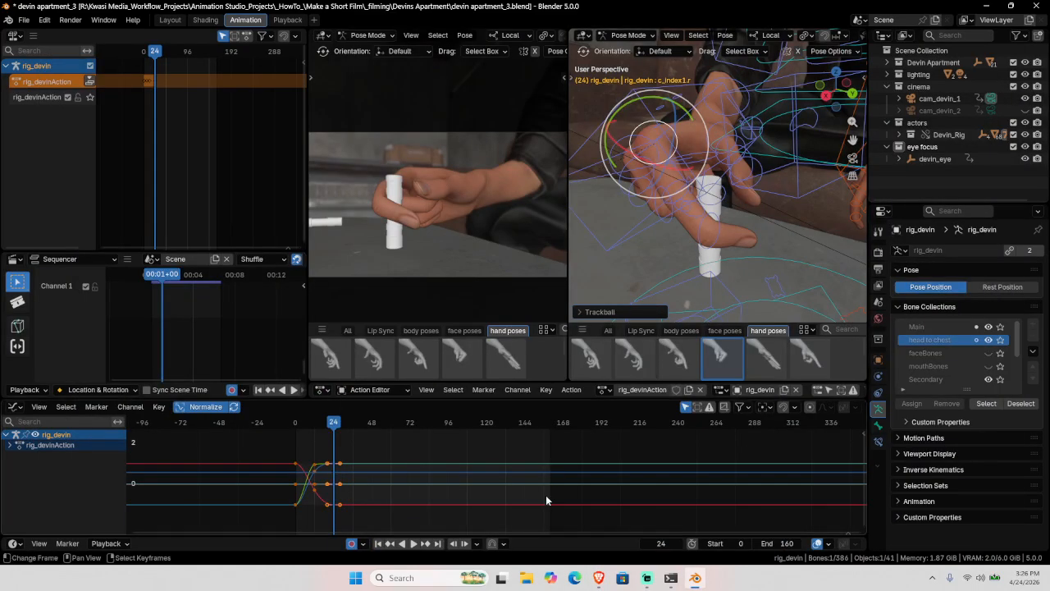
{"action": "left_click", "coordinate": [600, 579]}
{"action": "scroll", "coordinate": [329, 262], "scroll_direction": "up", "scroll_amount": 3}
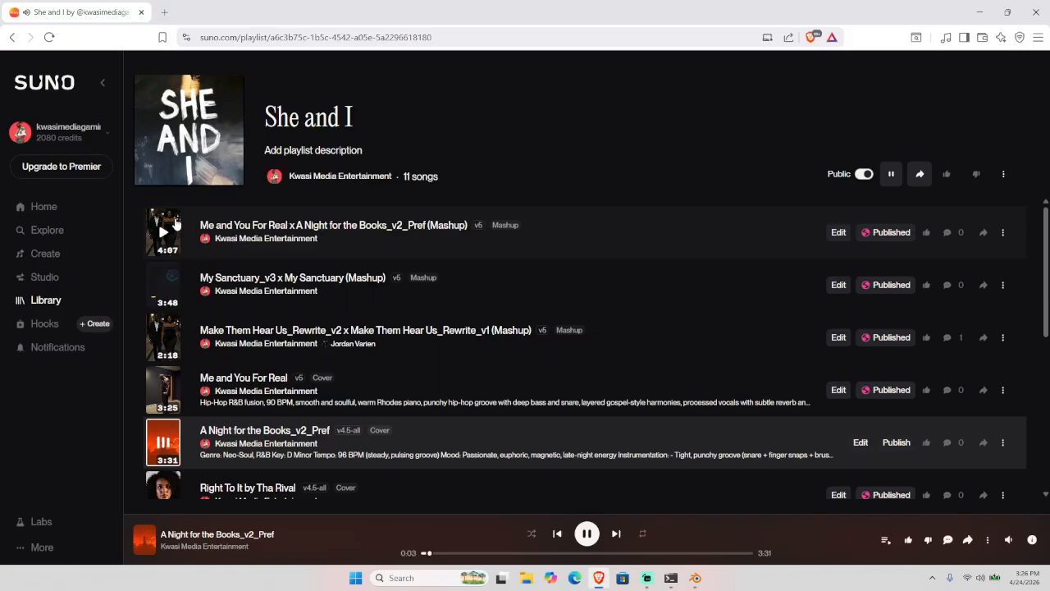
{"action": "left_click", "coordinate": [164, 233]}
Step: Rotate the base thumb bone c_thumb1.r, then the thumb tip c_thumb3.r, auto-keying at frame 24
{"action": "left_click", "coordinate": [979, 12]}
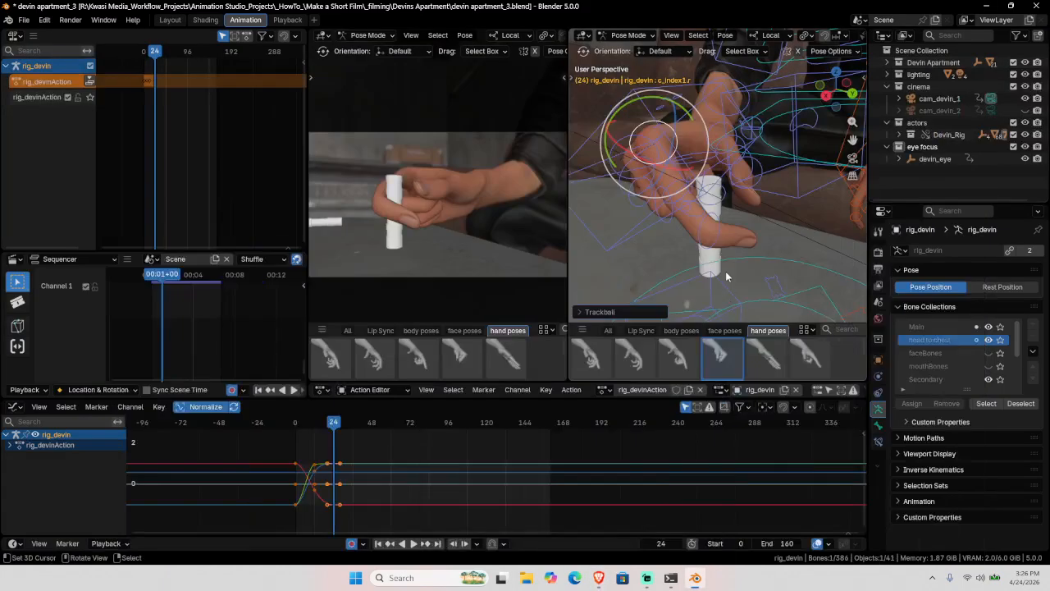
{"action": "middle_click_drag", "start_coordinate": [733, 208], "coordinate": [732, 171]}
{"action": "right_click", "coordinate": [722, 131]}
{"action": "key", "text": "r"}
{"action": "key", "text": "r"}
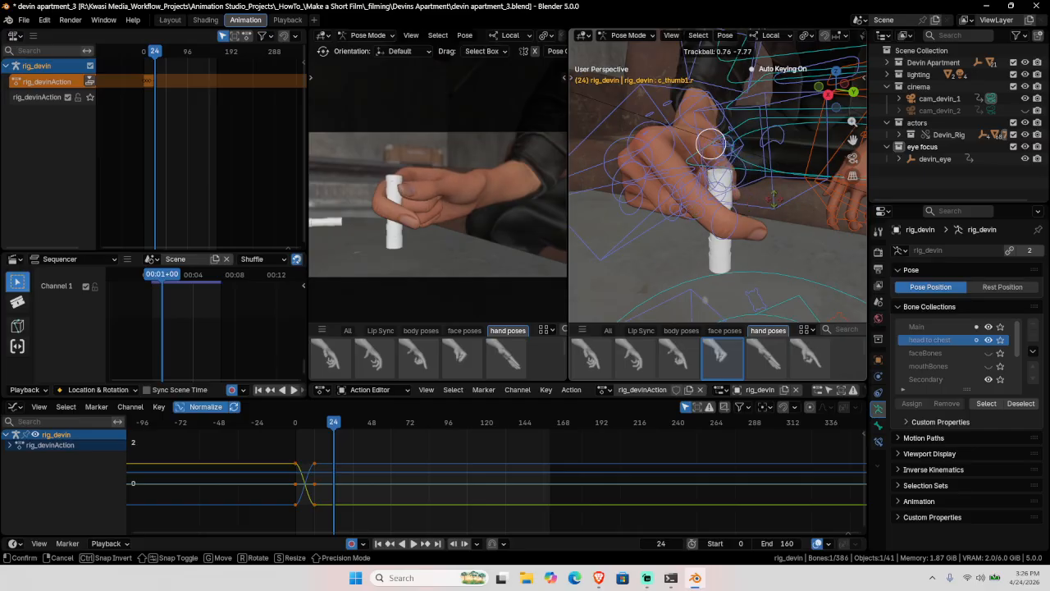
{"action": "middle_click_drag", "start_coordinate": [584, 203], "coordinate": [760, 230]}
{"action": "left_click", "coordinate": [784, 231]}
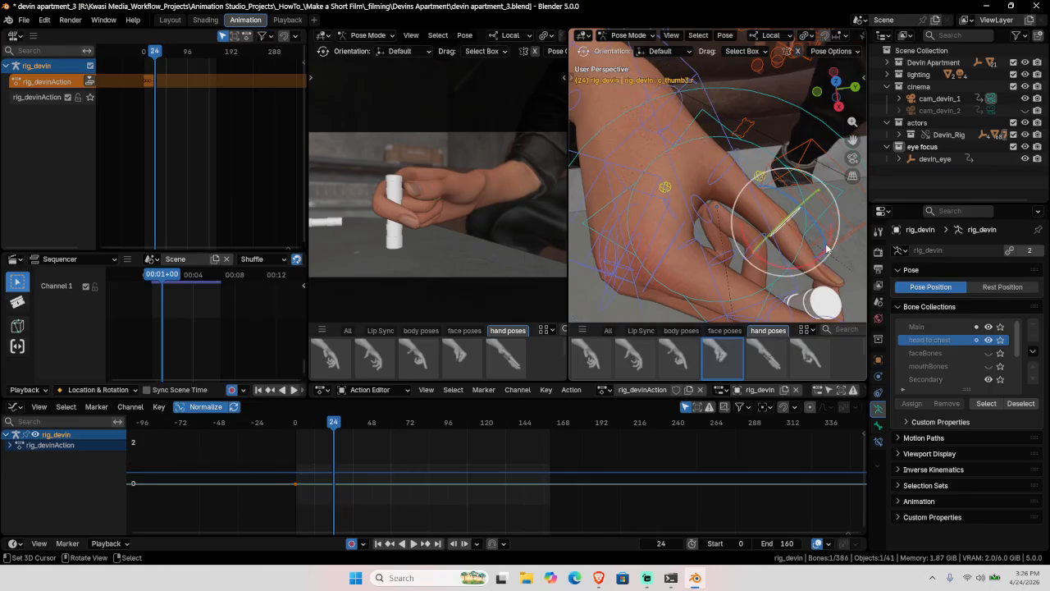
{"action": "key", "text": "r"}
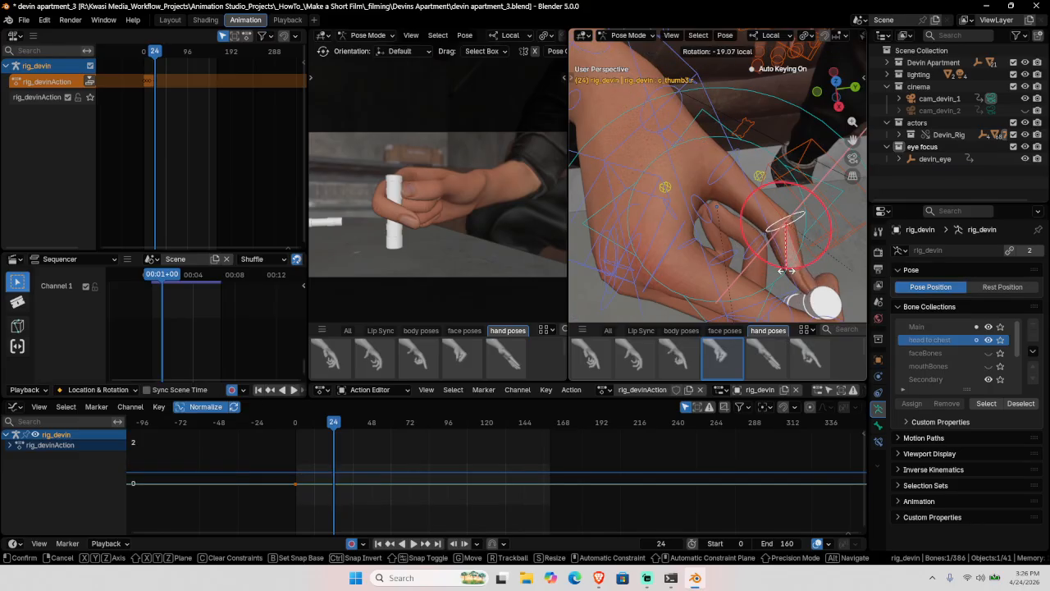
{"action": "left_click", "coordinate": [786, 268]}
Step: Trackball-rotate the thumb tip again from a low angle to curl it toward the vial
{"action": "key", "text": "r"}
{"action": "key", "text": "r"}
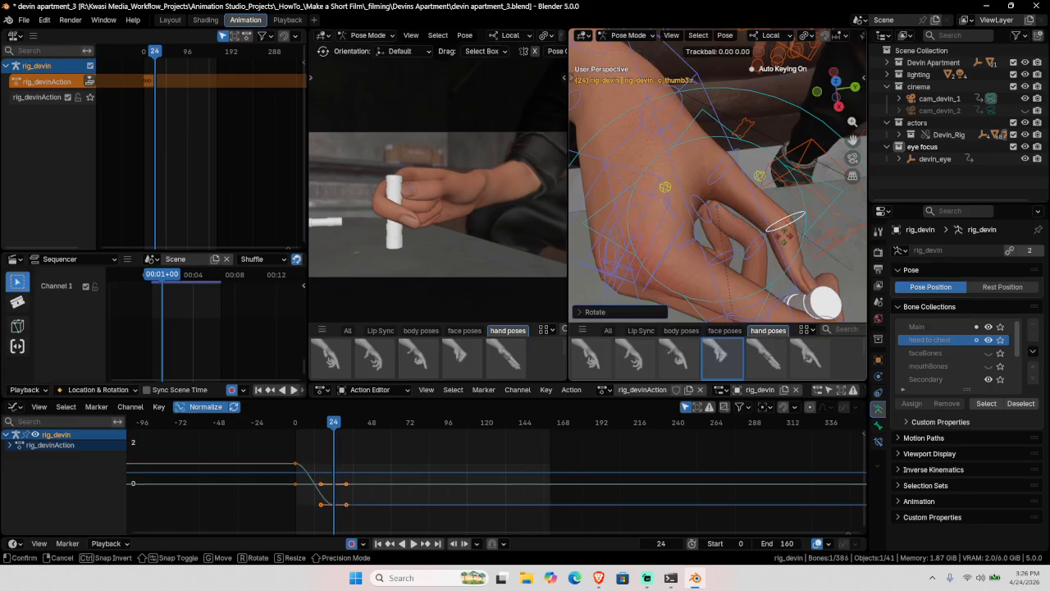
{"action": "left_click", "coordinate": [802, 239]}
{"action": "middle_click_drag", "start_coordinate": [797, 241], "coordinate": [727, 195]}
{"action": "key", "text": "r"}
{"action": "left_click", "coordinate": [685, 156]}
Step: Rotate the base thumb bone once more so the thumb wraps the vial
{"action": "left_click", "coordinate": [754, 159]}
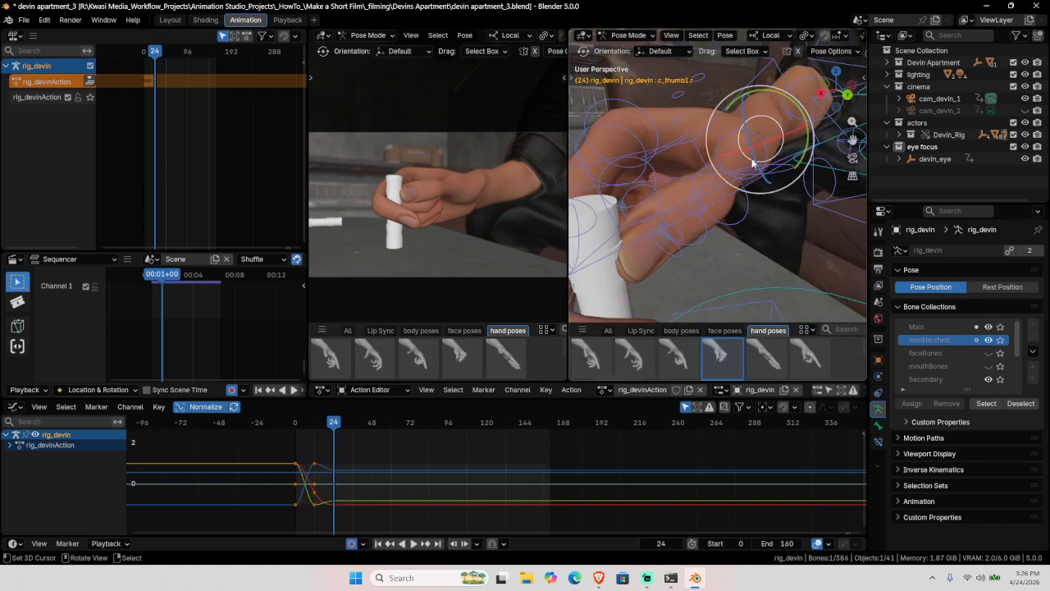
{"action": "key", "text": "r"}
{"action": "key", "text": "r"}
{"action": "left_click", "coordinate": [805, 194]}
{"action": "scroll", "coordinate": [727, 194], "scroll_direction": "down", "scroll_amount": 3}
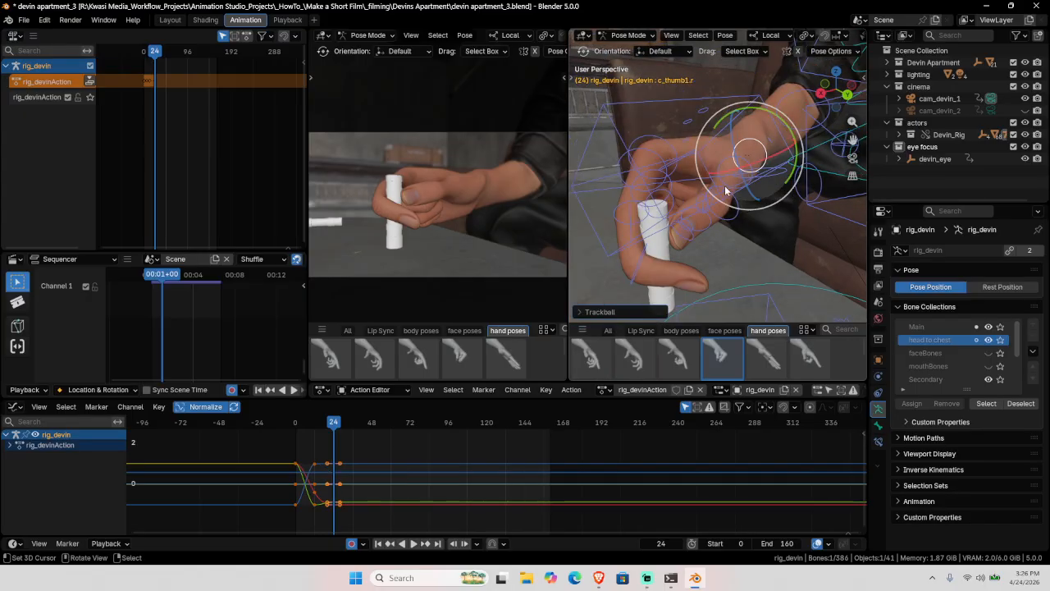
{"action": "middle_click_drag", "start_coordinate": [727, 195], "coordinate": [665, 193]}
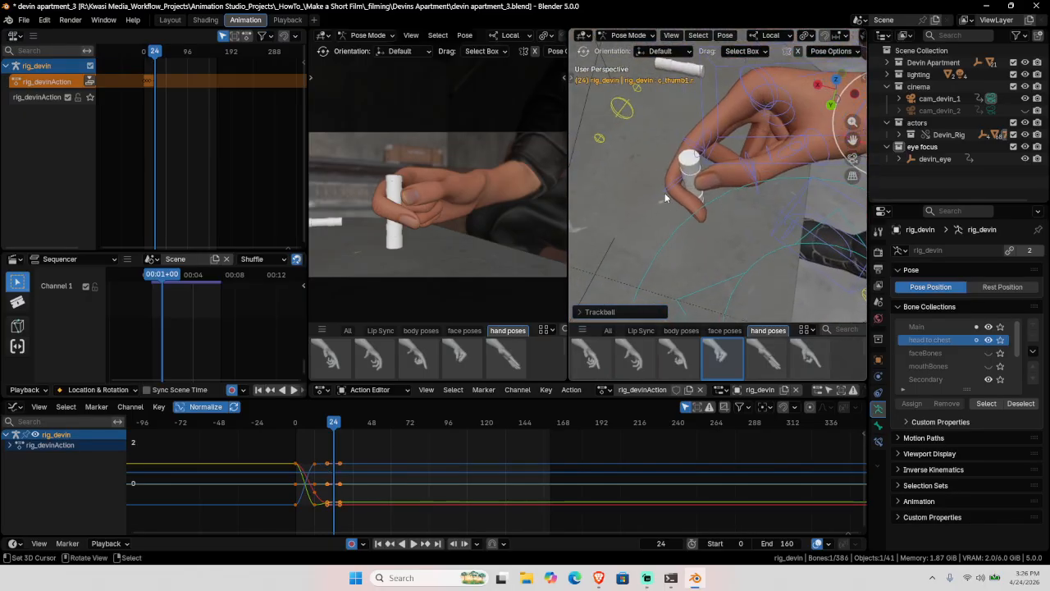
Step: Bend the index fingertip c_index3.r freely and the middle joint c_index2.r about local X
{"action": "left_click", "coordinate": [665, 193]}
{"action": "key", "text": "r"}
{"action": "key", "text": "r"}
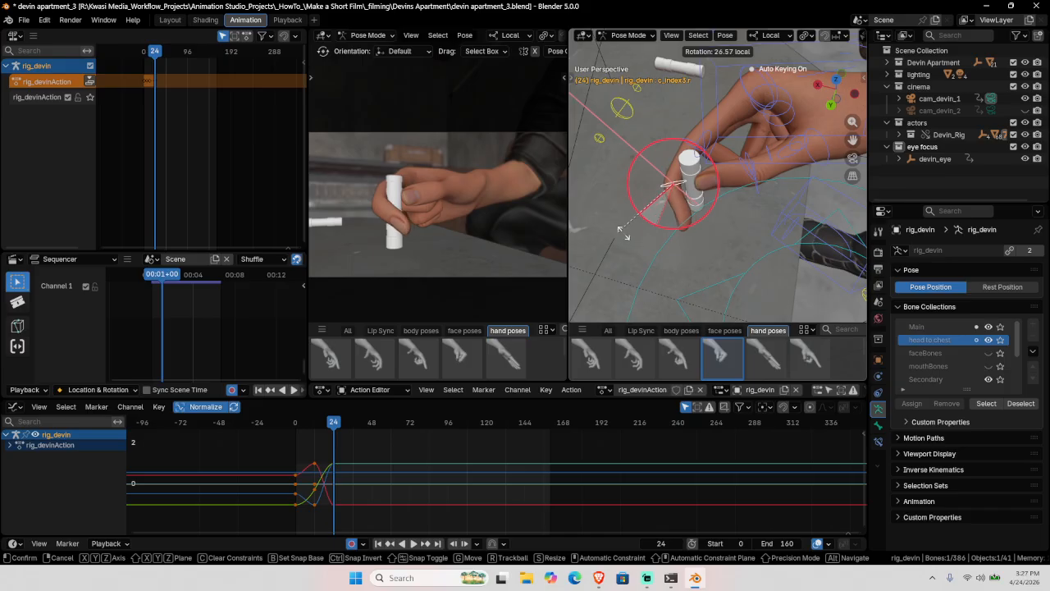
{"action": "left_click", "coordinate": [629, 233]}
{"action": "left_click", "coordinate": [694, 134]}
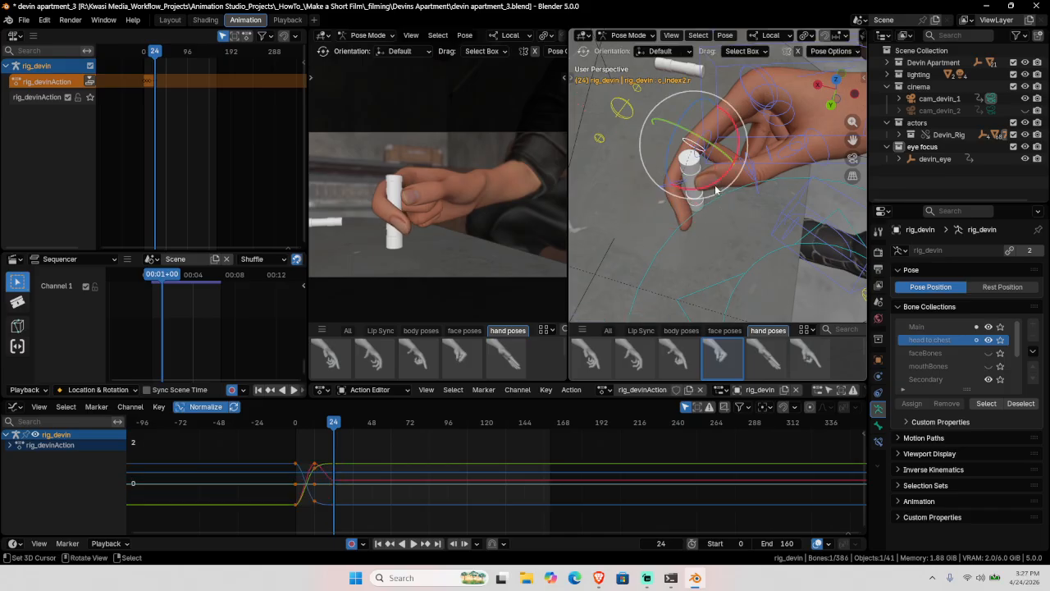
{"action": "key", "text": "r"}
{"action": "key", "text": "x"}
{"action": "key", "text": "x"}
{"action": "left_click", "coordinate": [745, 180]}
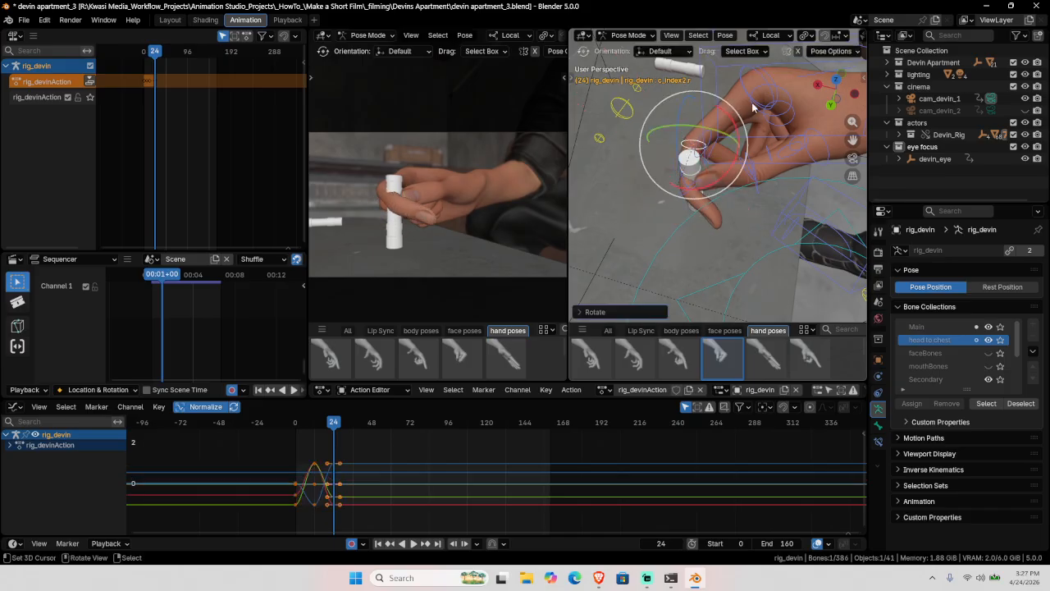
Step: Select the index base joint c_index1.r and save devin apartment_3.blend
{"action": "middle_click_drag", "start_coordinate": [690, 168], "coordinate": [689, 147]}
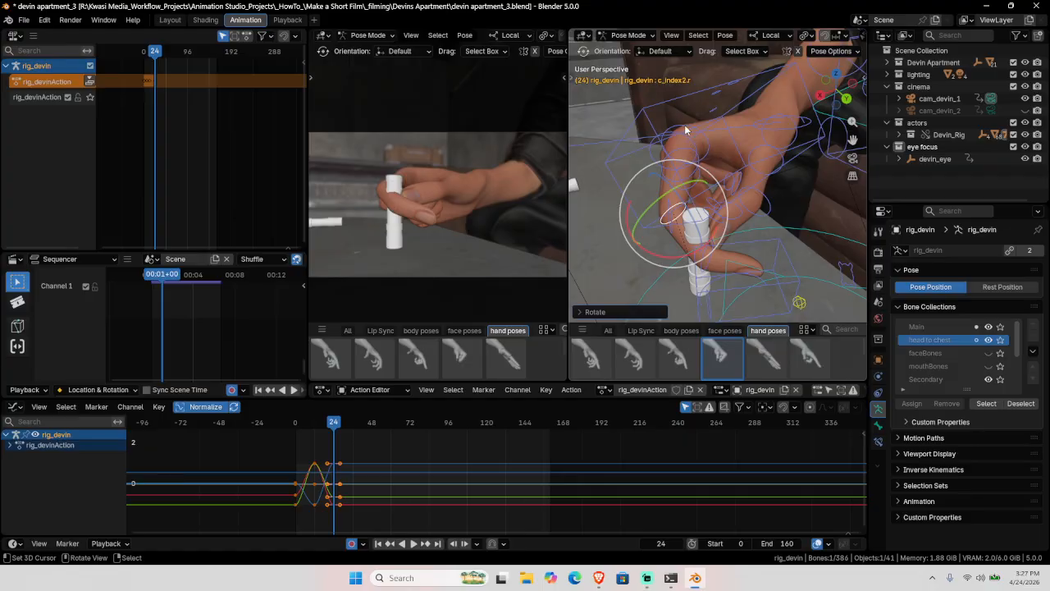
{"action": "left_click", "coordinate": [686, 128]}
{"action": "key", "text": "ctrl+s"}
Step: Bend the index base joint about its X axis so the finger wraps the vial
{"action": "middle_click_drag", "start_coordinate": [731, 203], "coordinate": [725, 190]}
{"action": "left_click_drag", "start_coordinate": [725, 190], "coordinate": [607, 148]}
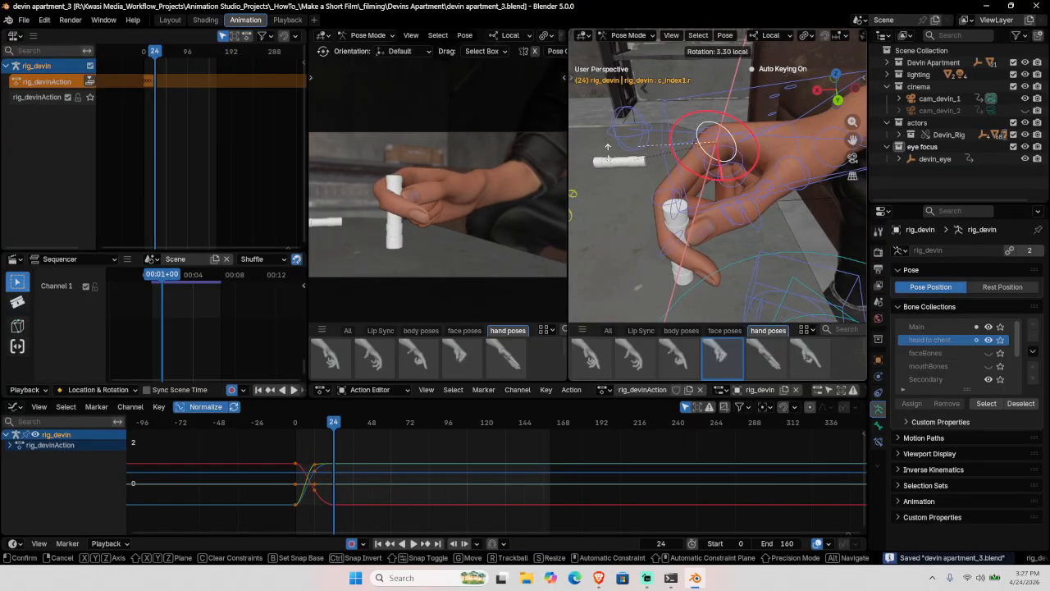
{"action": "left_click_drag", "start_coordinate": [849, 190], "coordinate": [730, 181]}
{"action": "middle_click_drag", "start_coordinate": [732, 185], "coordinate": [776, 157]}
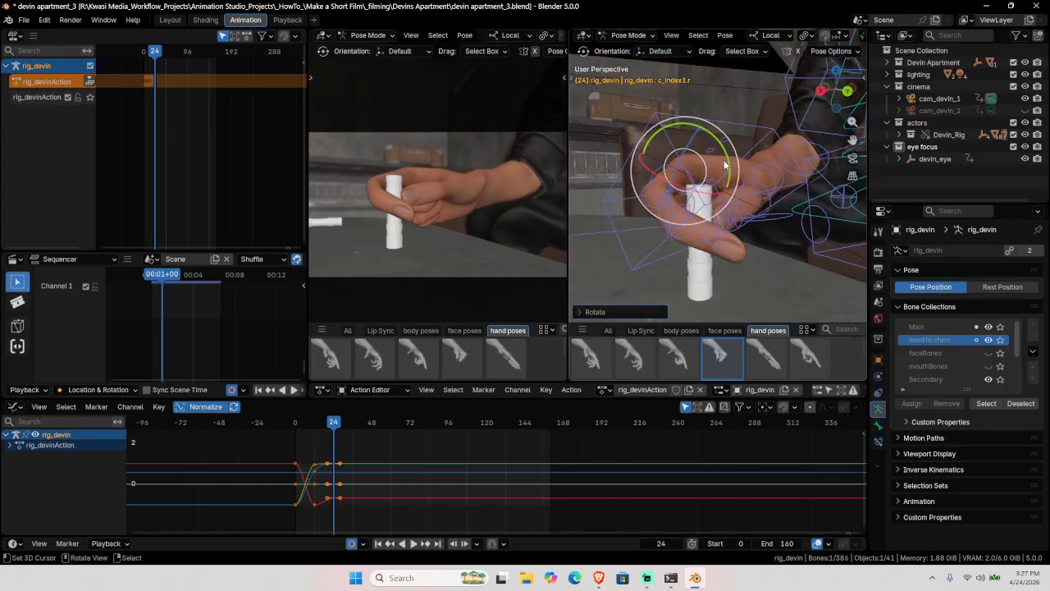
Step: Select the hand IK control c_hand_ik.r and trackball-rotate the whole right hand
{"action": "left_click", "coordinate": [750, 154]}
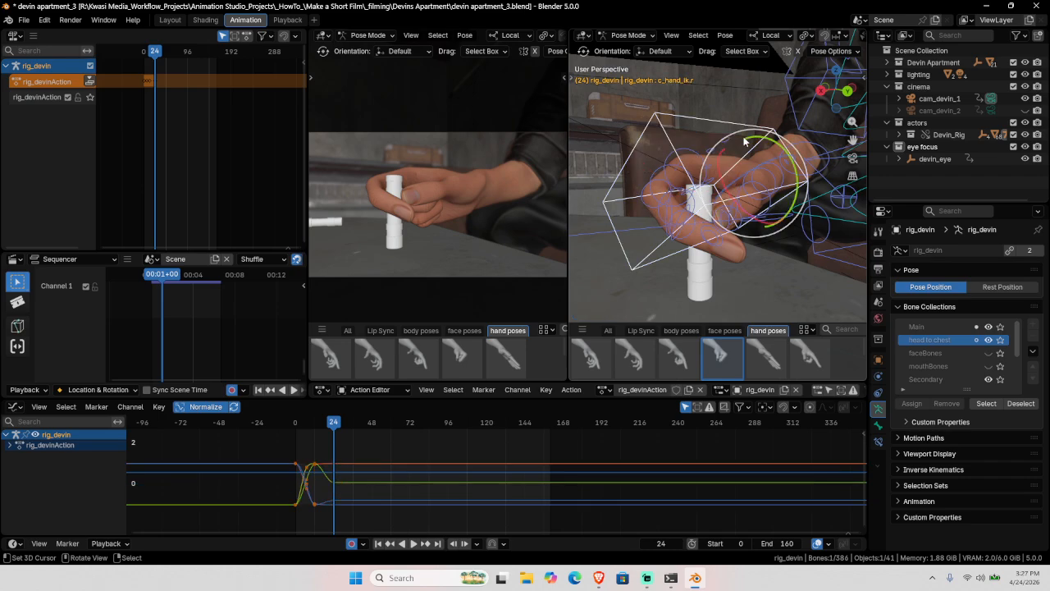
{"action": "middle_click_drag", "start_coordinate": [748, 156], "coordinate": [667, 235]}
{"action": "left_click_drag", "start_coordinate": [667, 236], "coordinate": [669, 265]}
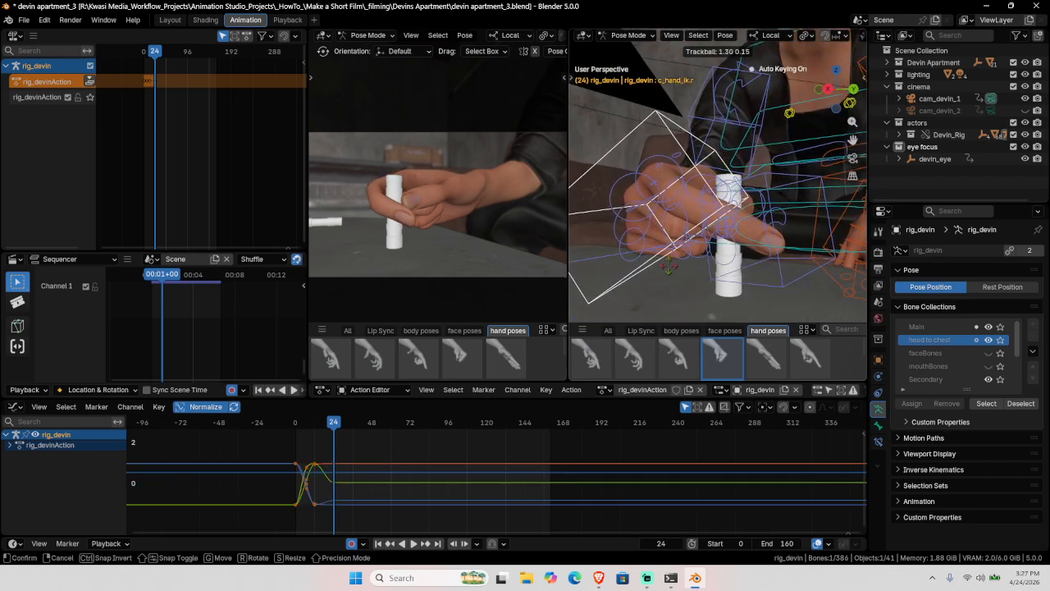
{"action": "left_click", "coordinate": [669, 267]}
{"action": "middle_click_drag", "start_coordinate": [668, 267], "coordinate": [712, 286]}
{"action": "middle_click_drag", "start_coordinate": [764, 202], "coordinate": [696, 179]}
Step: Move c_hand_ik.r with the gizmo so the hand sits beside the vial
{"action": "left_click", "coordinate": [723, 156]}
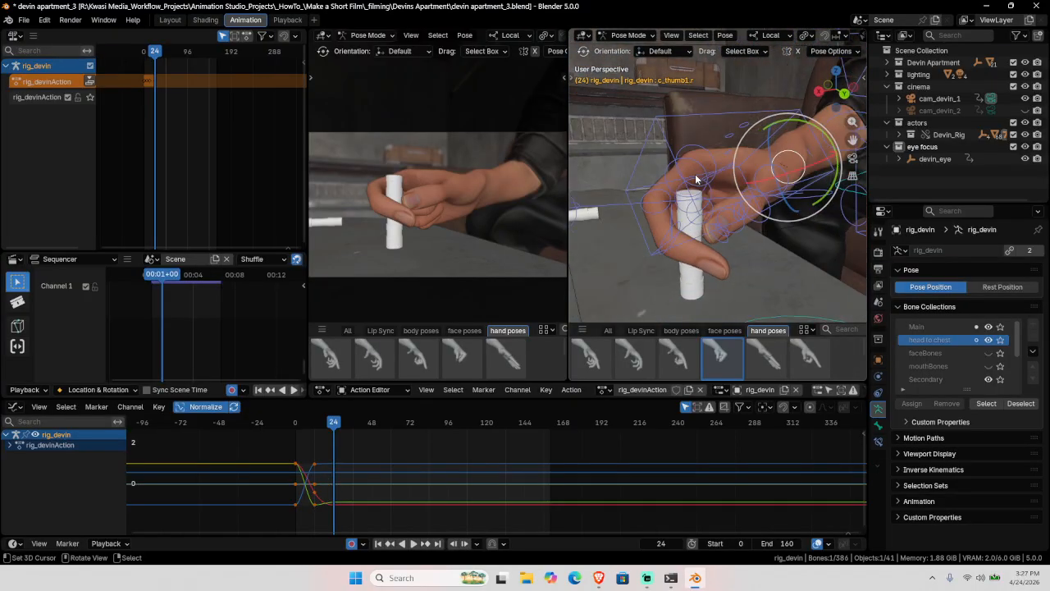
{"action": "left_click", "coordinate": [711, 115]}
{"action": "middle_click_drag", "start_coordinate": [711, 115], "coordinate": [764, 202]}
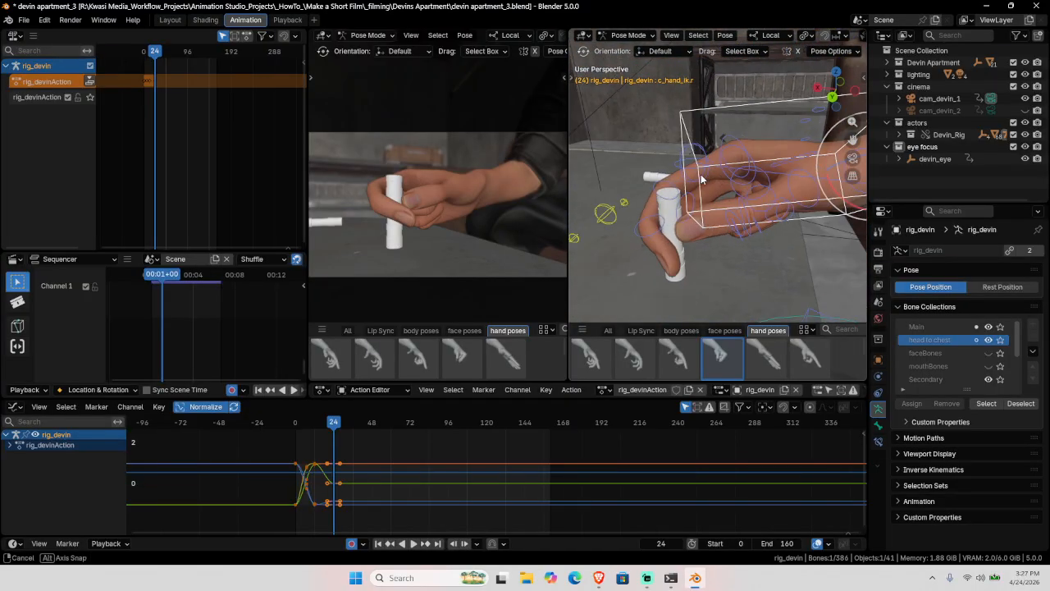
{"action": "left_click_drag", "start_coordinate": [830, 178], "coordinate": [796, 182]}
{"action": "middle_click_drag", "start_coordinate": [796, 183], "coordinate": [796, 215]}
Step: Switch to the Rotate tool and turn c_thumb1.r into the grip on the vial
{"action": "key", "text": "shift+space"}
{"action": "key", "text": "r"}
{"action": "left_click", "coordinate": [763, 196]}
{"action": "left_click_drag", "start_coordinate": [763, 210], "coordinate": [817, 220]}
{"action": "middle_click_drag", "start_coordinate": [817, 220], "coordinate": [649, 252]}
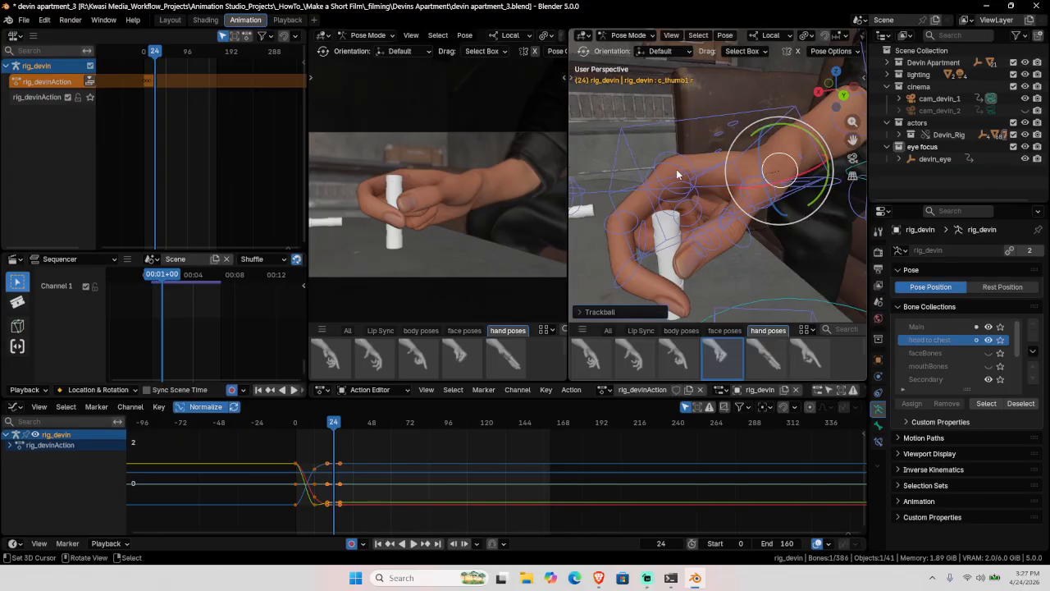
Step: Re-bend the index finger rings c_index1.r, c_index2.r and c_index3.r around the vial at frame 24
{"action": "left_click", "coordinate": [676, 169]}
{"action": "left_click_drag", "start_coordinate": [690, 197], "coordinate": [694, 204]}
{"action": "left_click", "coordinate": [650, 267]}
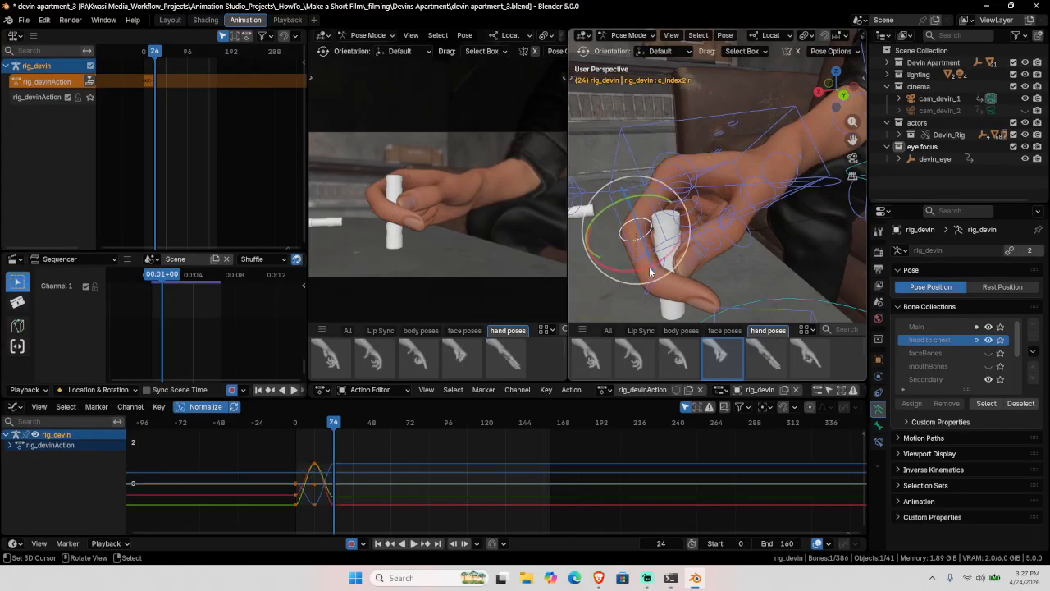
{"action": "left_click_drag", "start_coordinate": [657, 272], "coordinate": [698, 257]}
{"action": "left_click", "coordinate": [667, 279]}
{"action": "middle_click_drag", "start_coordinate": [698, 258], "coordinate": [756, 220]}
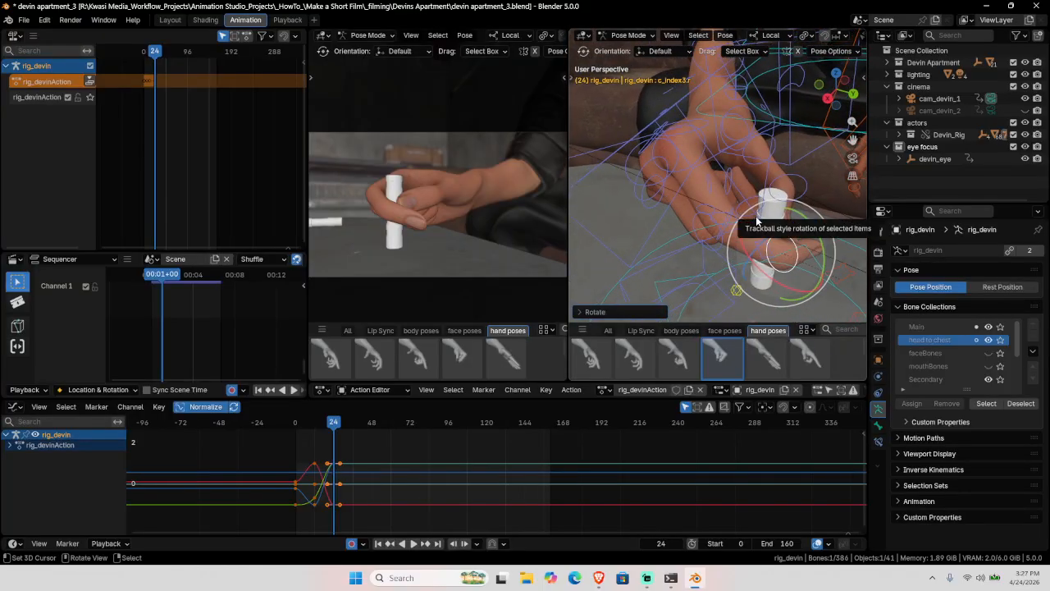
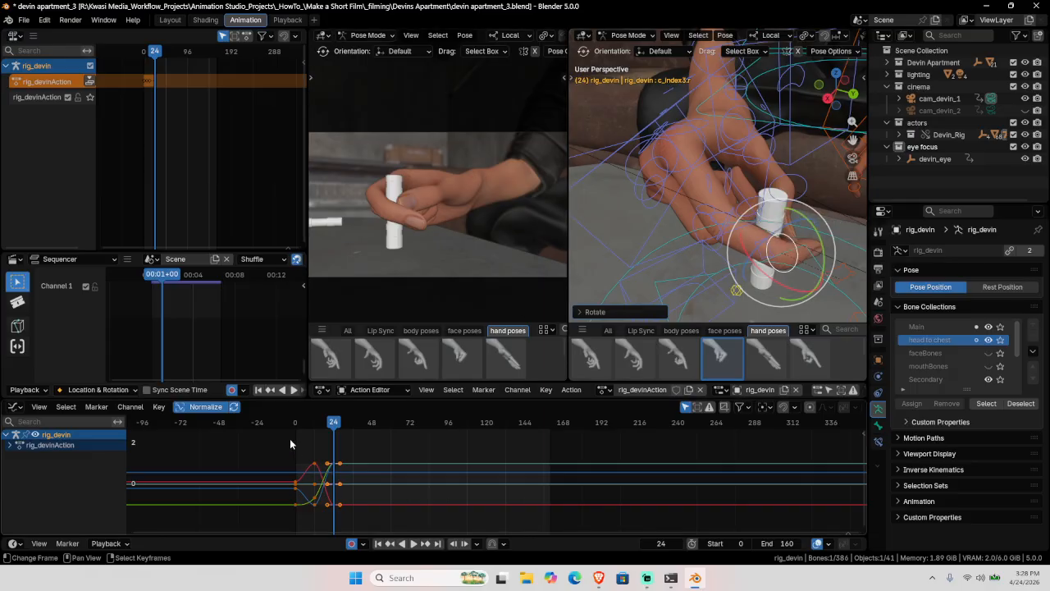
Step: Scrub to frame 8 to check the grip, then select c_index1.r and frame all its graph curves
{"action": "left_click_drag", "start_coordinate": [293, 441], "coordinate": [313, 450]}
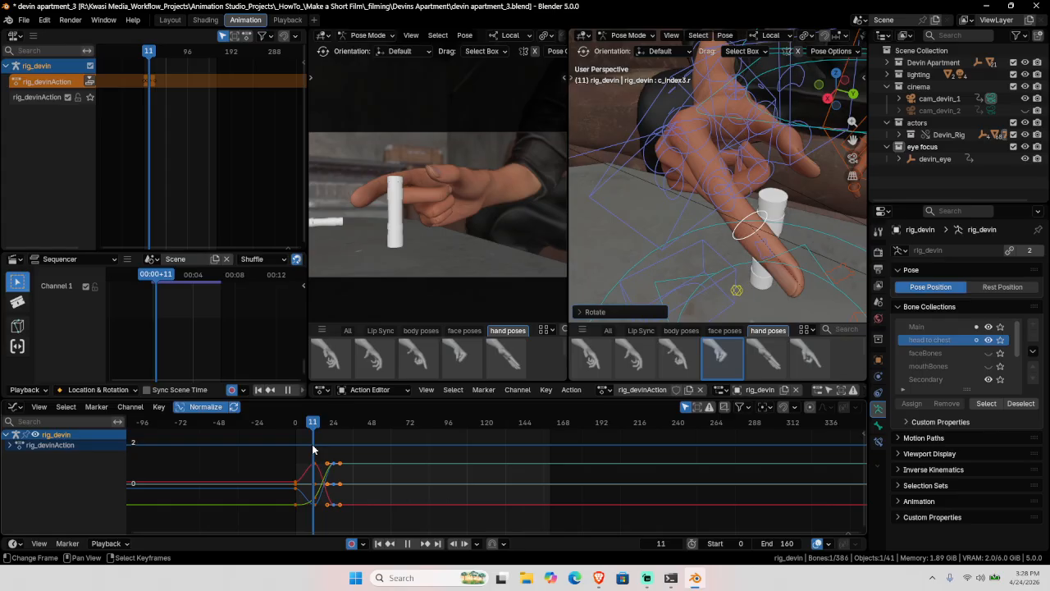
{"action": "key", "text": "Left"}
{"action": "key", "text": "Left"}
{"action": "key", "text": "Left"}
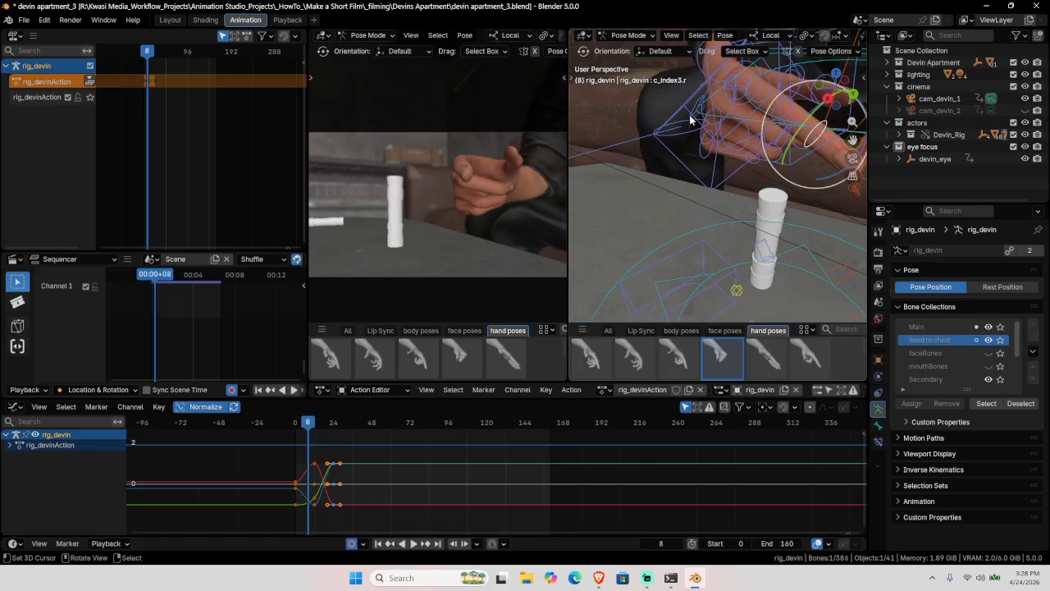
{"action": "middle_click_drag", "start_coordinate": [692, 123], "coordinate": [720, 198], "text": "shift"}
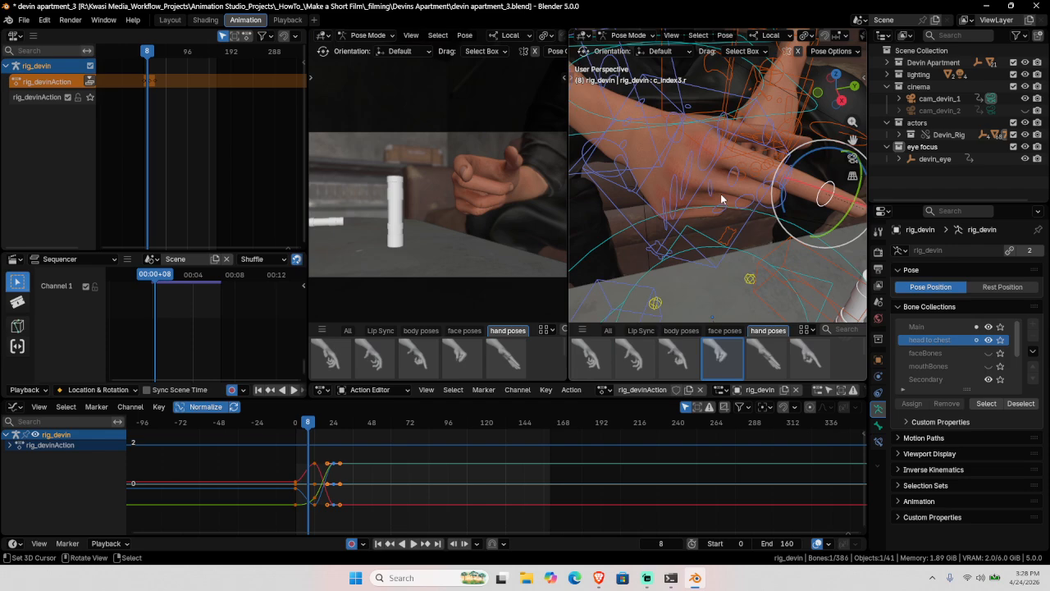
{"action": "left_click", "coordinate": [700, 142]}
{"action": "key", "text": "Home"}
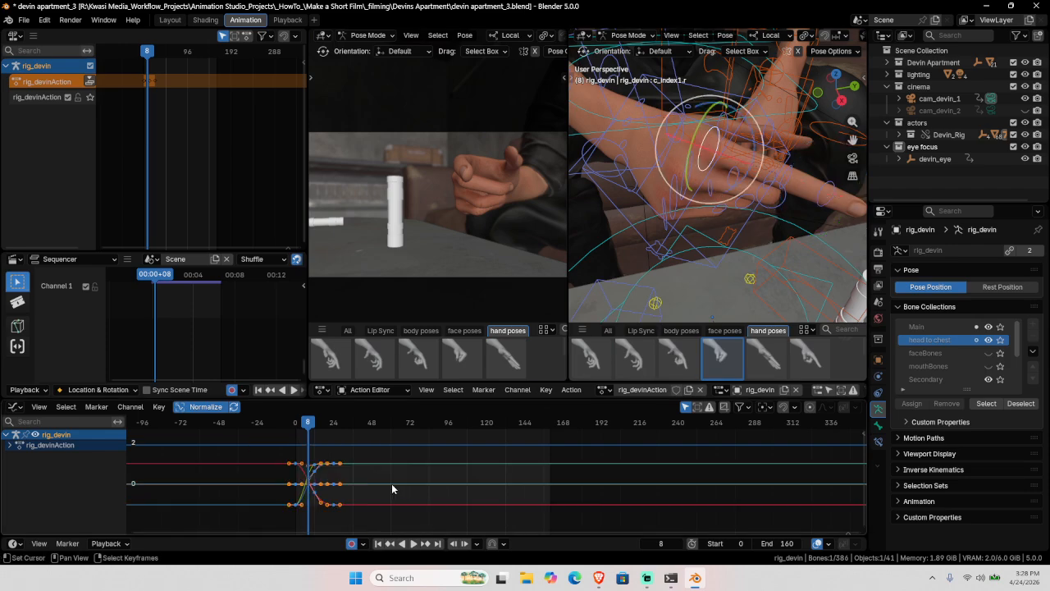
Step: Expand rig_devinAction and c_index1.r in the channel list, rewind to frame 0 and play
{"action": "scroll", "coordinate": [391, 488], "scroll_direction": "down", "scroll_amount": 2}
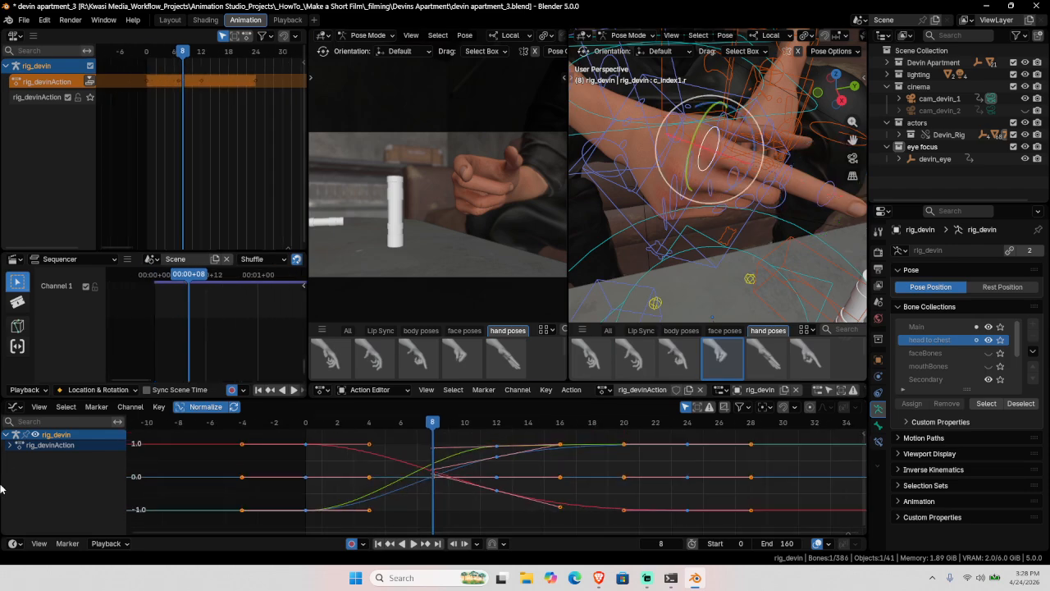
{"action": "left_click", "coordinate": [9, 444]}
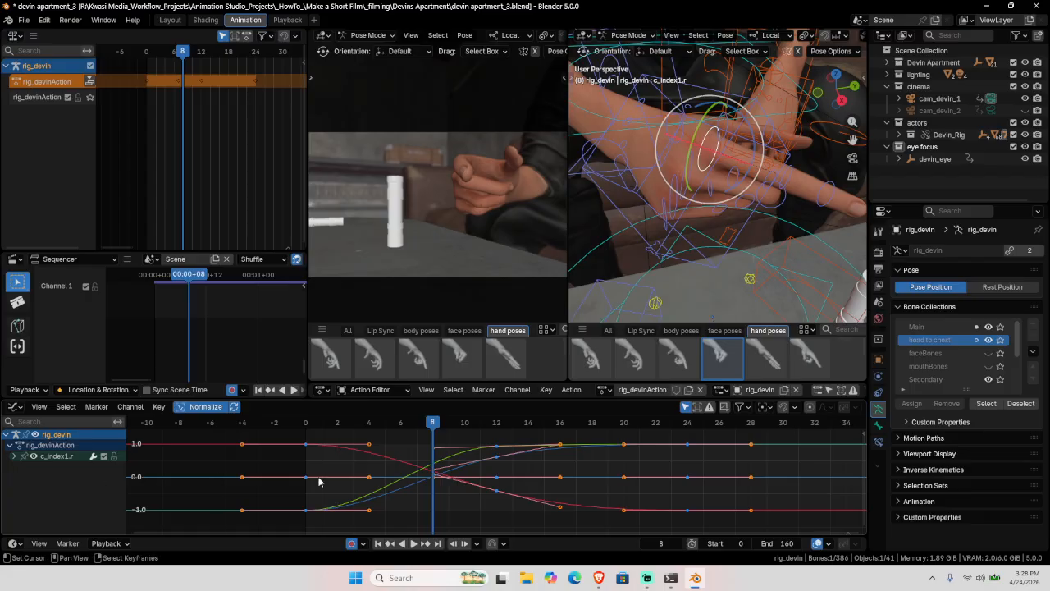
{"action": "left_click", "coordinate": [39, 407]}
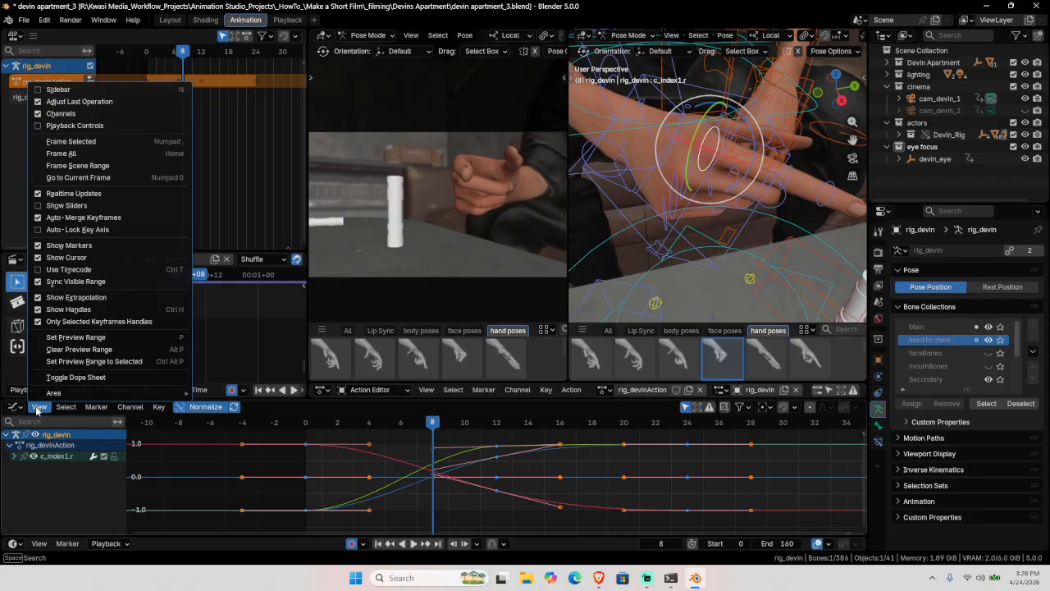
{"action": "left_click", "coordinate": [14, 457]}
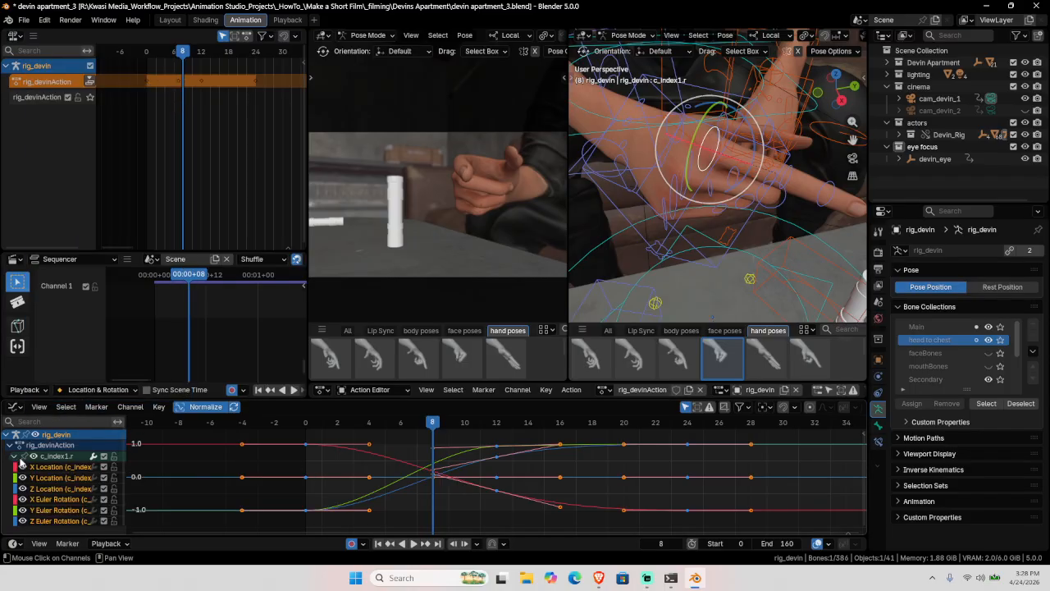
{"action": "key", "text": "shift+Left"}
{"action": "left_click", "coordinate": [278, 473]}
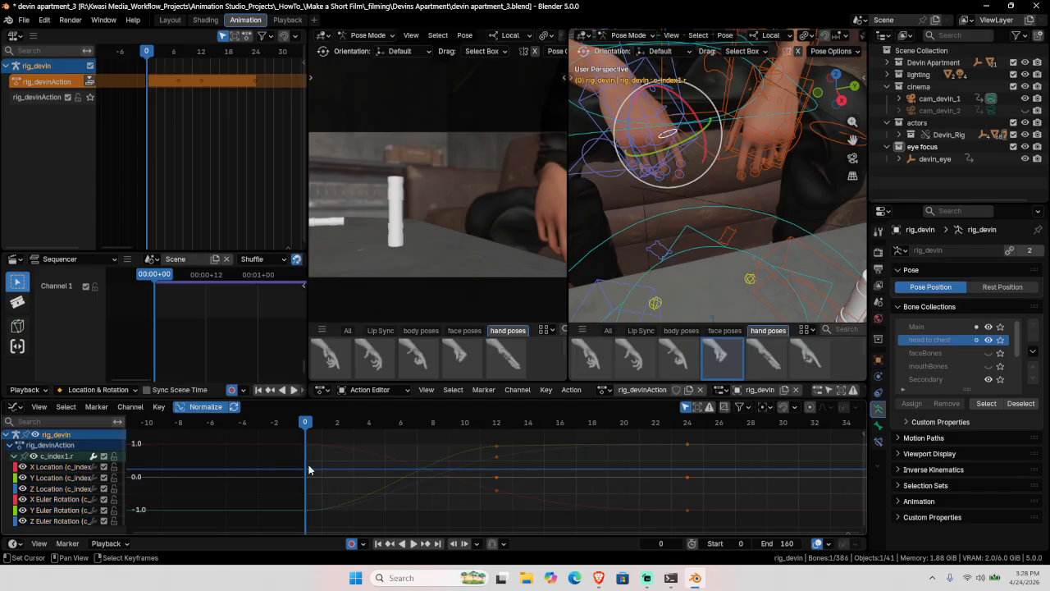
{"action": "key", "text": "space"}
{"action": "key", "text": "space"}
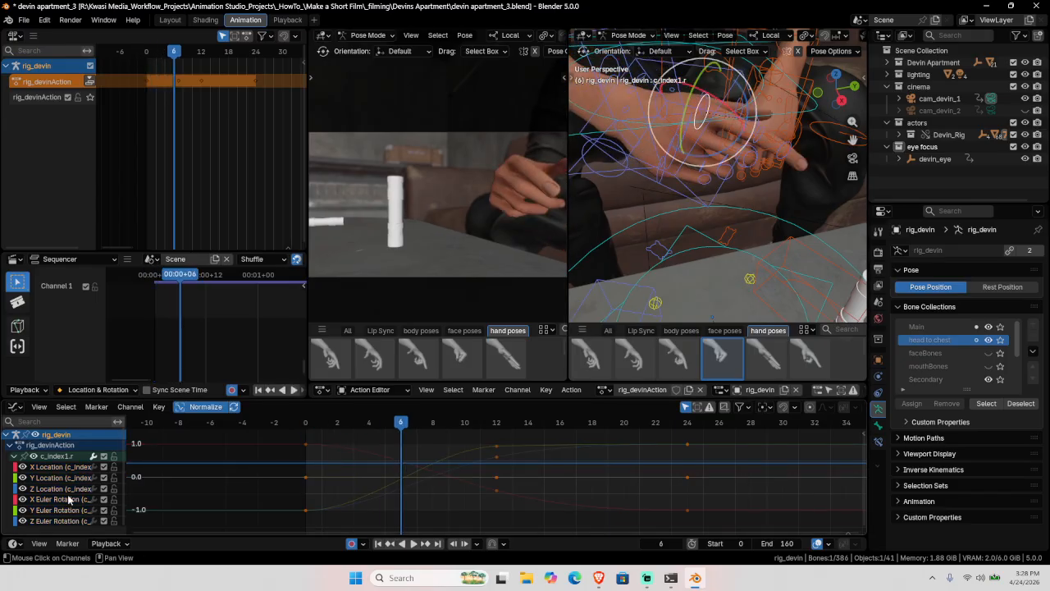
Step: Show only c_index1.r's Z Euler Rotation curve and box-select its keys at frames 0 and 12
{"action": "left_click", "coordinate": [64, 521]}
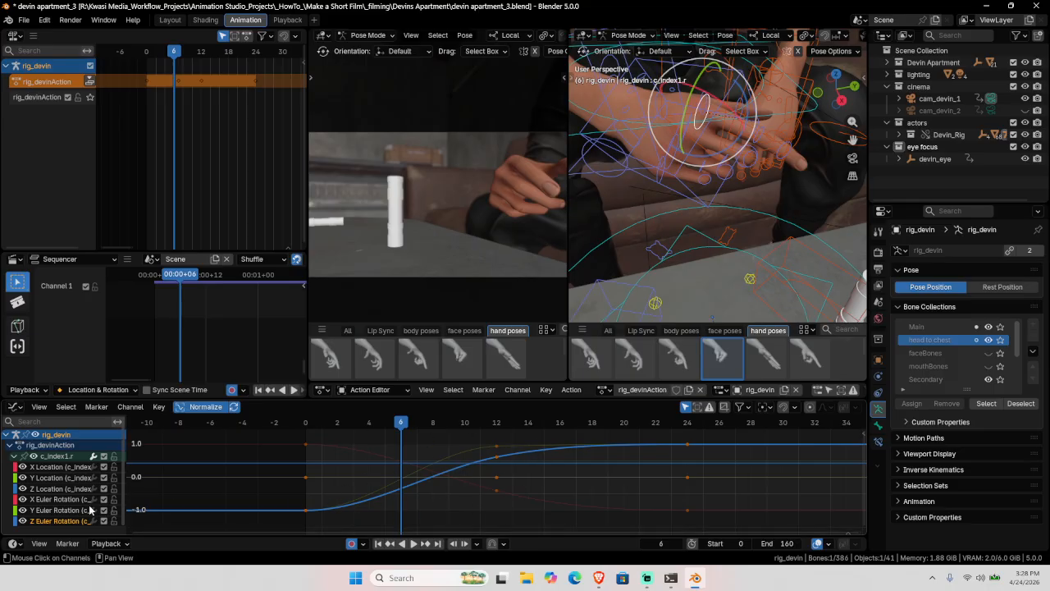
{"action": "left_click", "coordinate": [32, 457]}
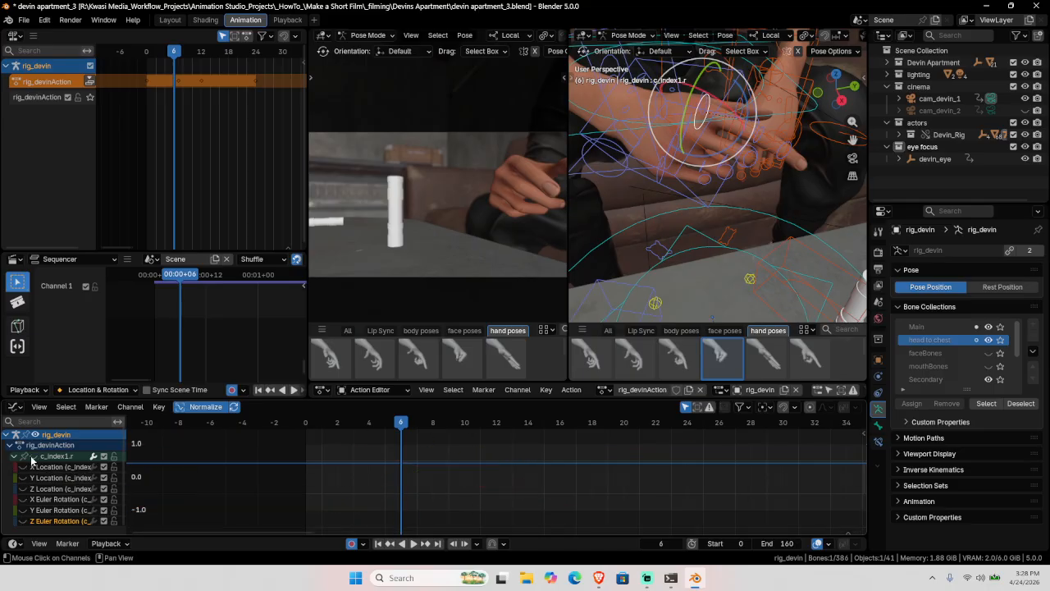
{"action": "left_click", "coordinate": [22, 521]}
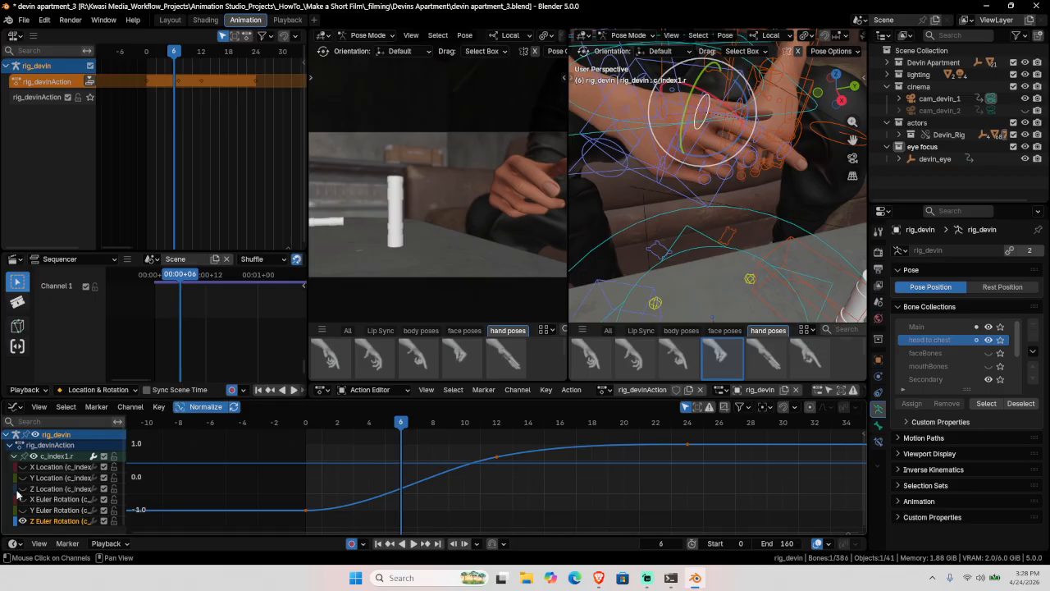
{"action": "left_click", "coordinate": [36, 461]}
{"action": "left_click", "coordinate": [36, 462]}
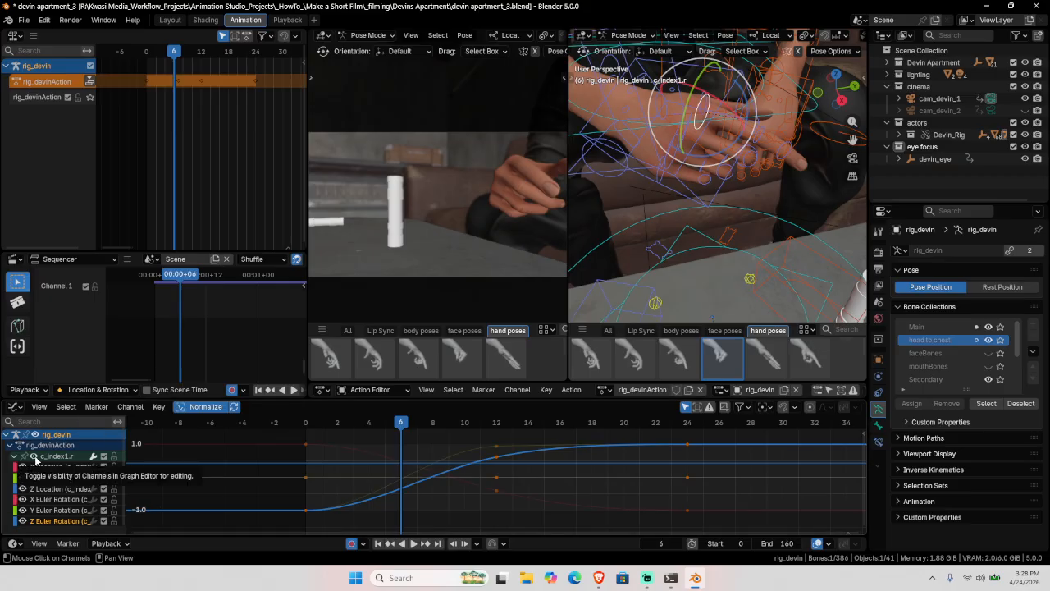
{"action": "left_click", "coordinate": [35, 462]}
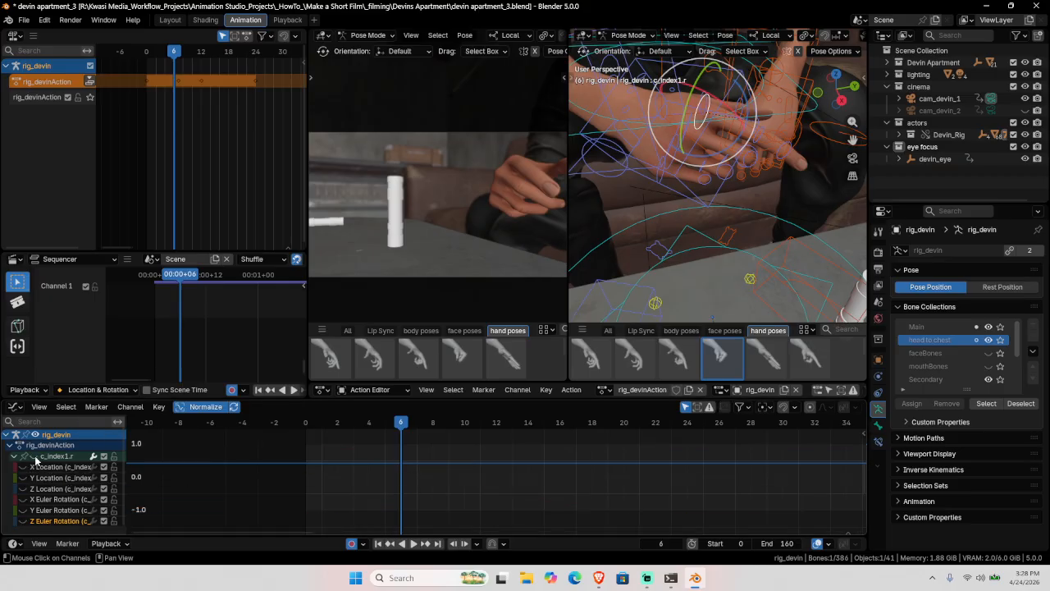
{"action": "left_click", "coordinate": [22, 522]}
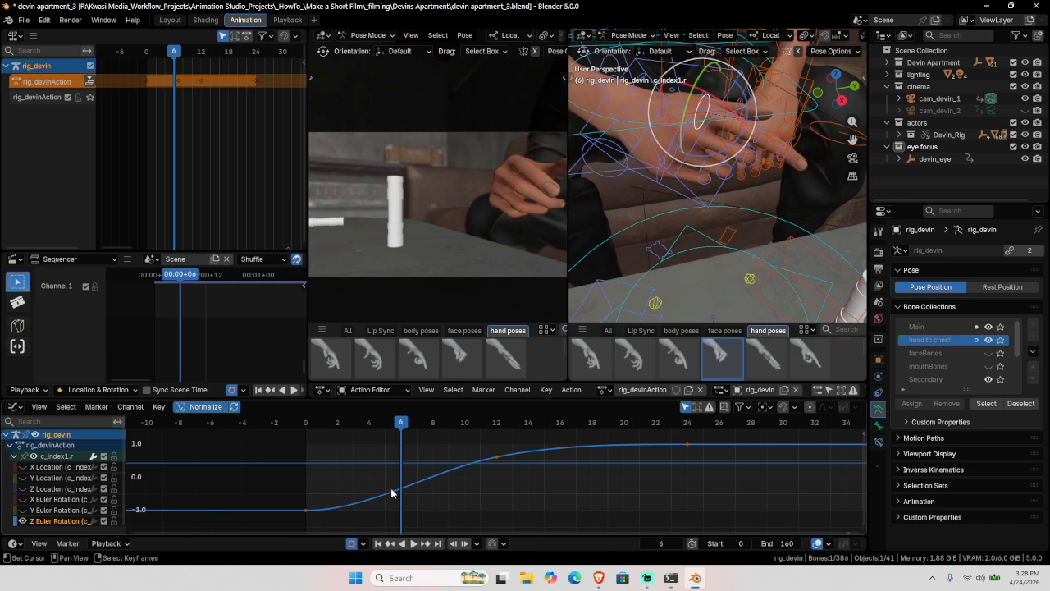
{"action": "left_click_drag", "start_coordinate": [339, 485], "coordinate": [253, 552]}
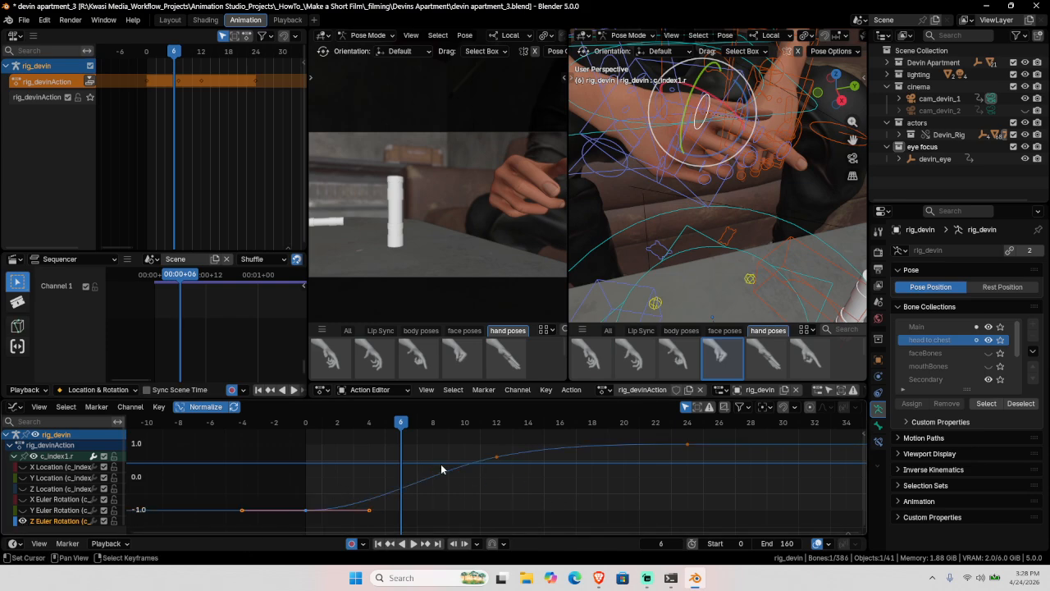
{"action": "left_click_drag", "start_coordinate": [478, 439], "coordinate": [516, 483]}
Step: Change the key's handle type, raise its left handle, preview, then undo the handle edit
{"action": "key", "text": "v"}
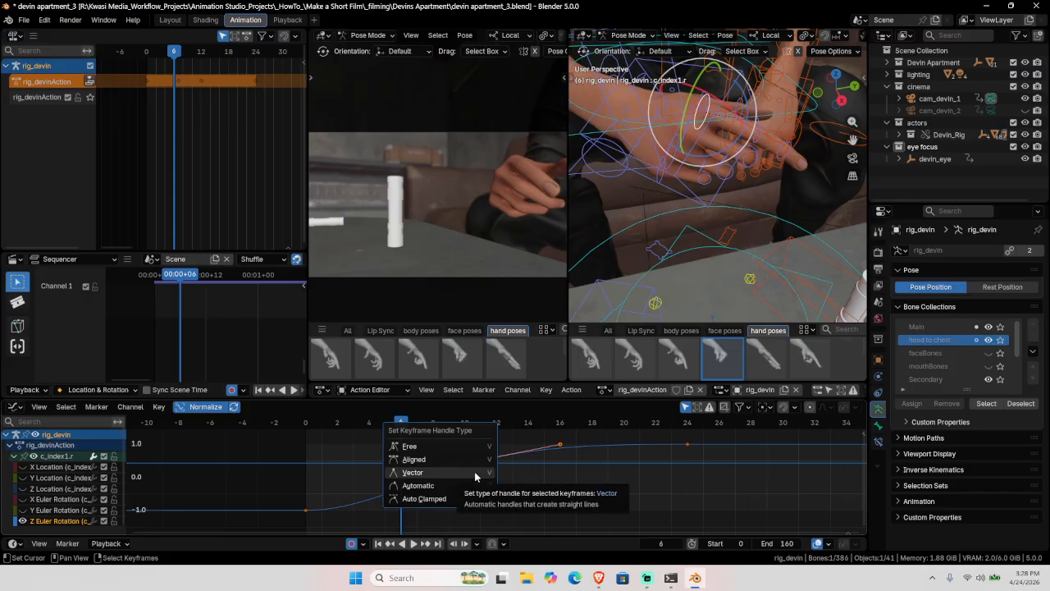
{"action": "left_click", "coordinate": [453, 459]}
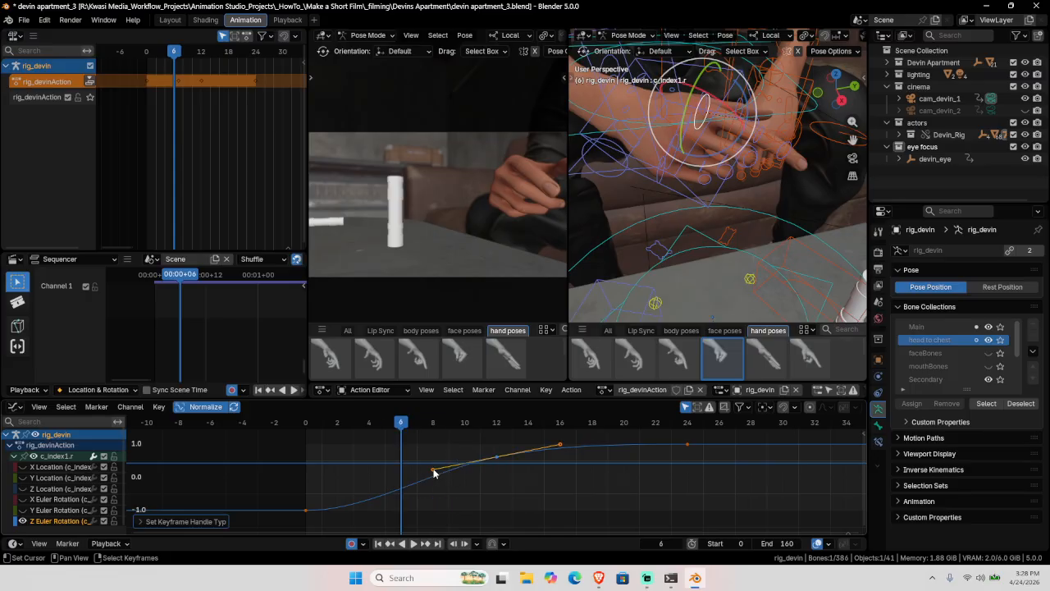
{"action": "left_click", "coordinate": [434, 471]}
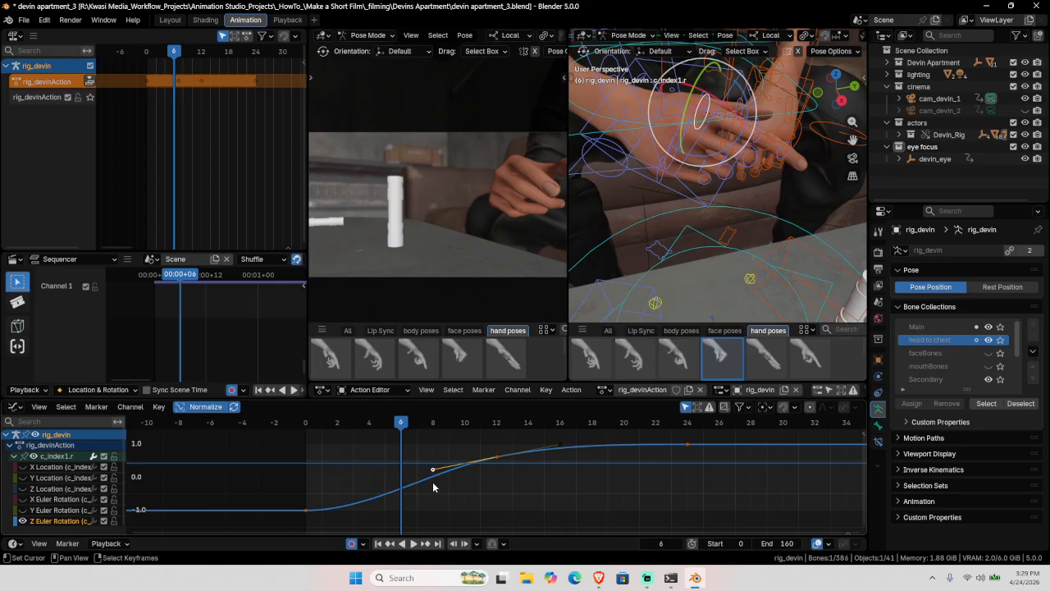
{"action": "left_click_drag", "start_coordinate": [434, 473], "coordinate": [423, 446]}
{"action": "key", "text": "space"}
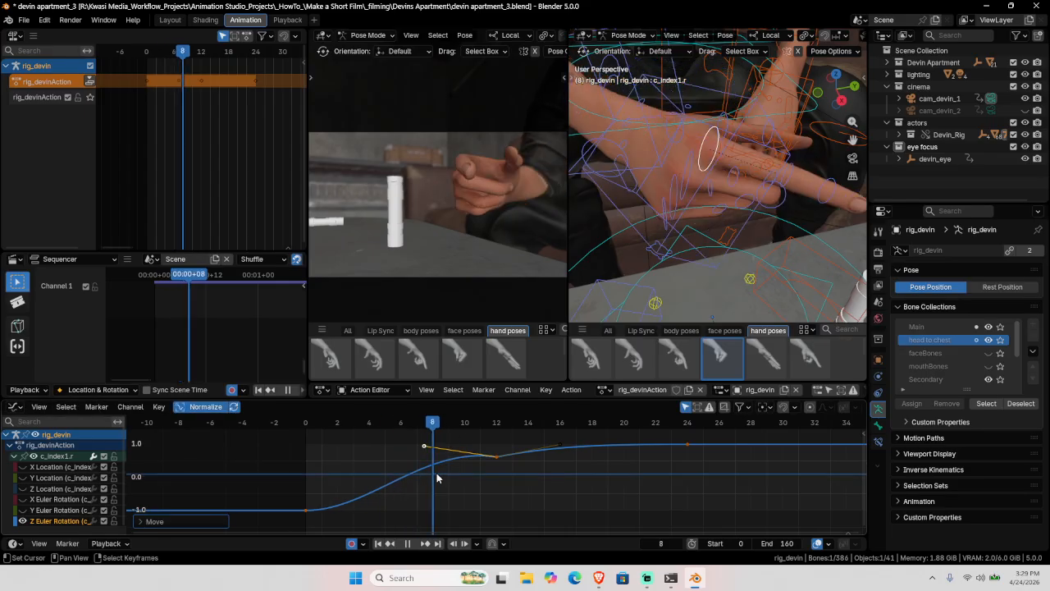
{"action": "key", "text": "space"}
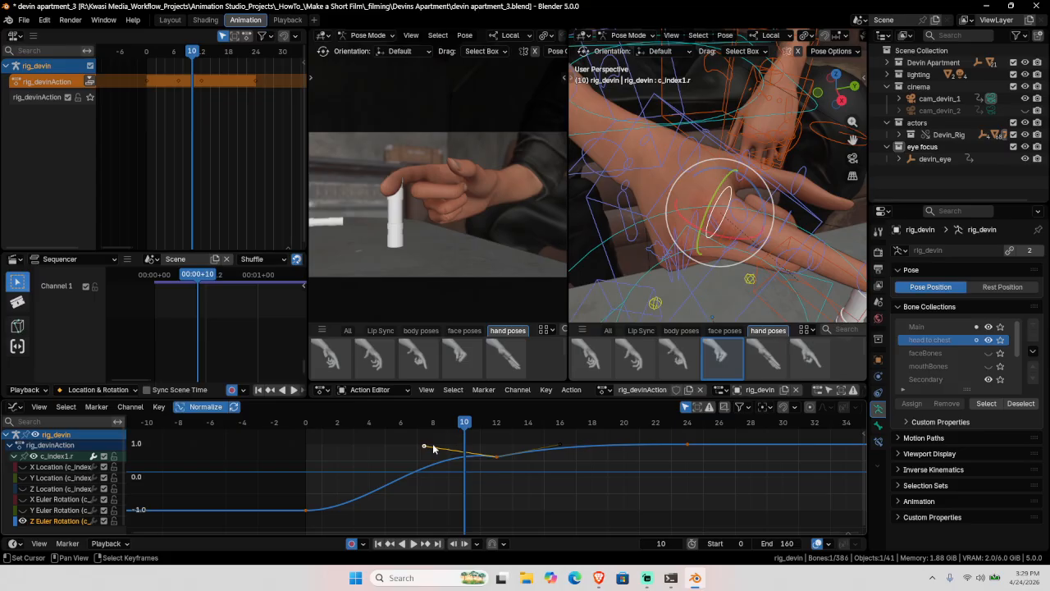
{"action": "key", "text": "g"}
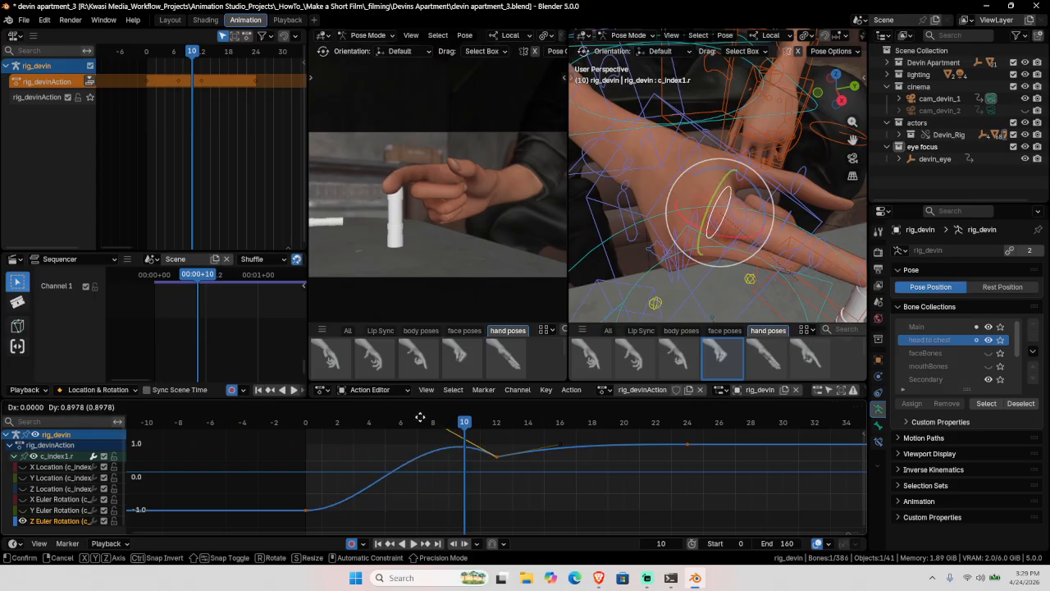
{"action": "right_click", "coordinate": [422, 489]}
{"action": "key", "text": "ctrl+z"}
{"action": "key", "text": "ctrl+z"}
{"action": "key", "text": "ctrl+z"}
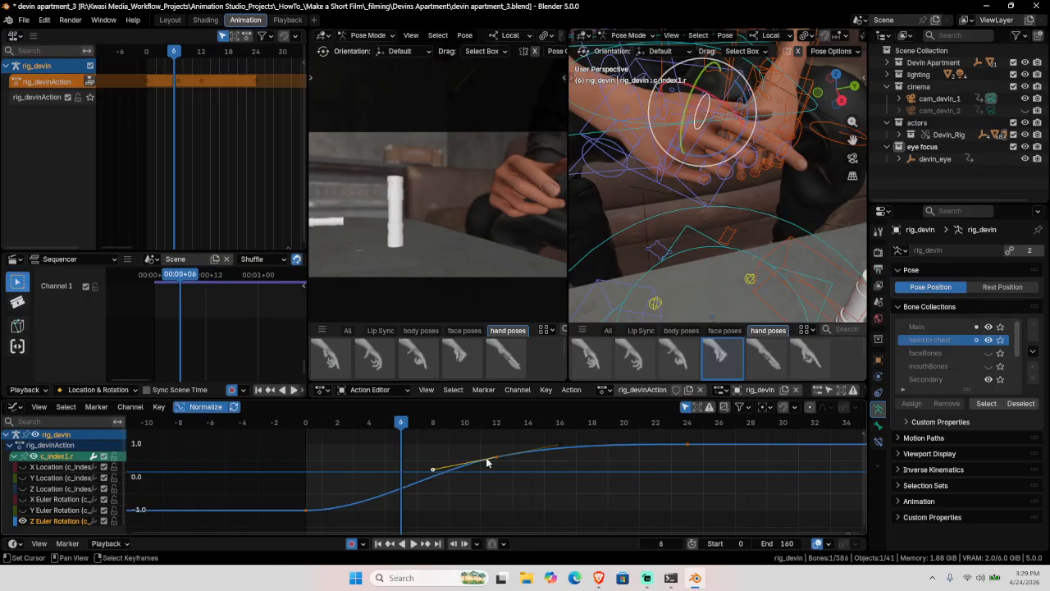
Step: Give the frame-12 key Auto Clamped handles and hide the Z Euler Rotation curve
{"action": "left_click_drag", "start_coordinate": [484, 436], "coordinate": [500, 462]}
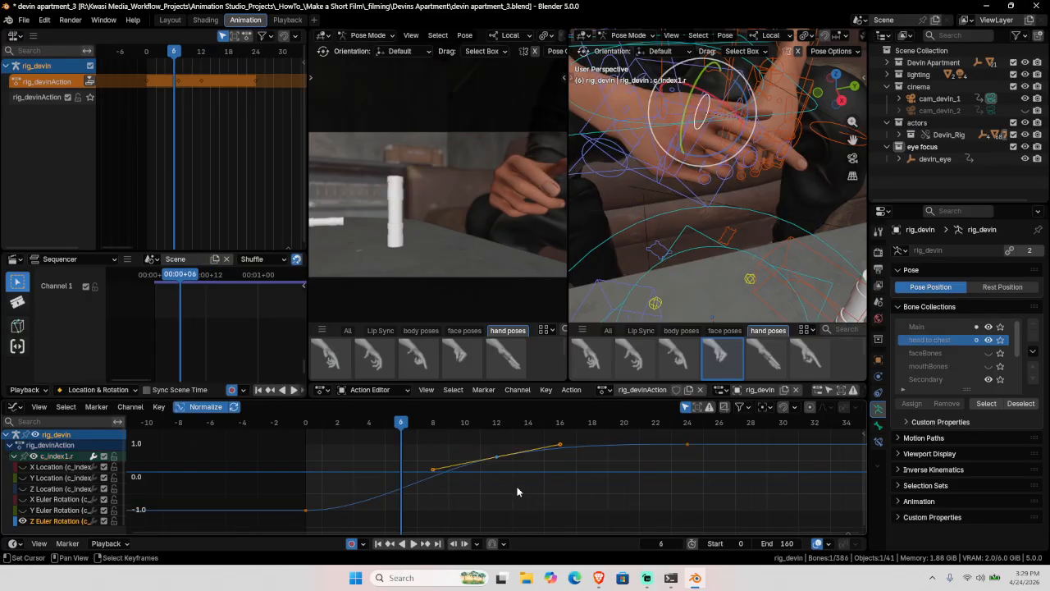
{"action": "key", "text": "v"}
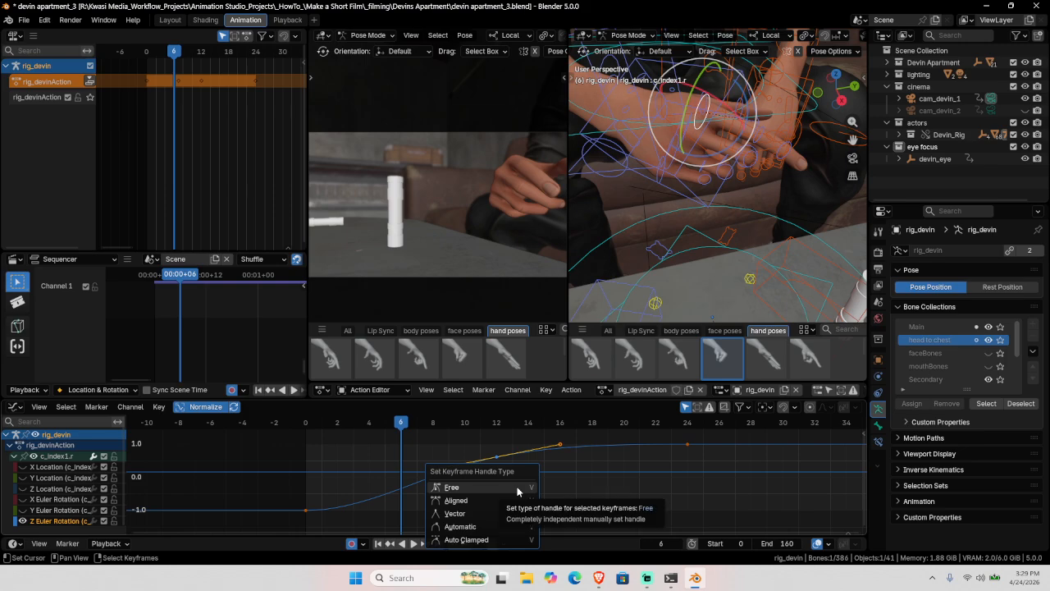
{"action": "left_click", "coordinate": [459, 539]}
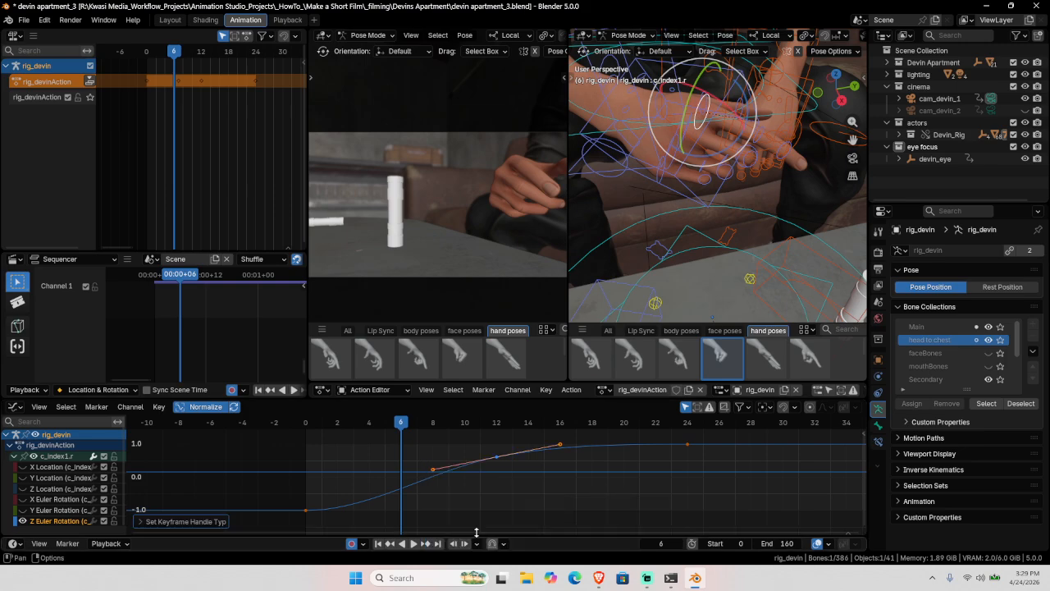
{"action": "left_click", "coordinate": [22, 522]}
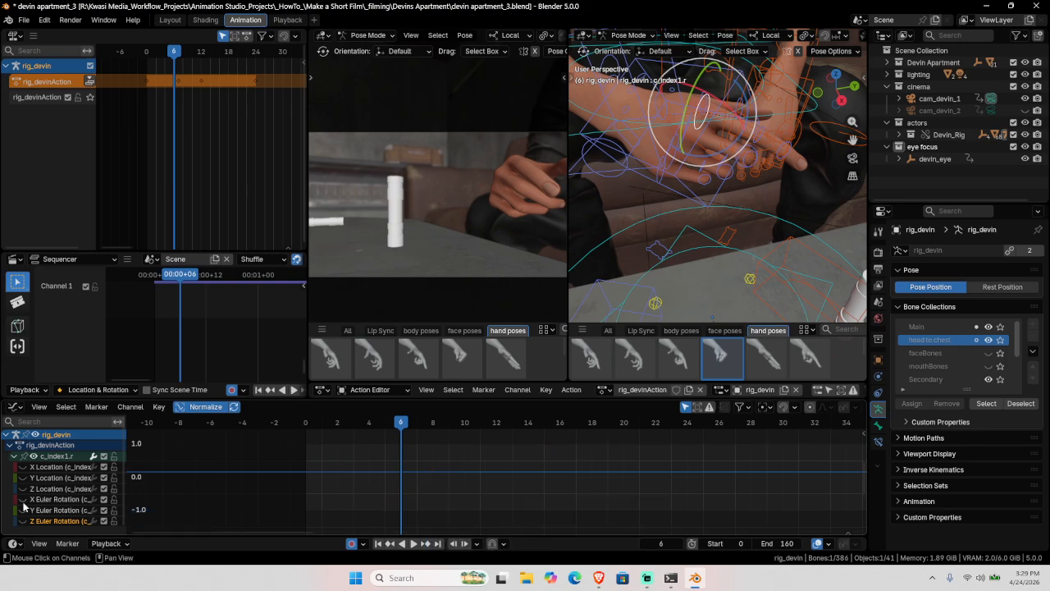
Step: Show c_index1.r's X Euler Rotation curve and set its keys to Auto Clamped handles
{"action": "left_click", "coordinate": [23, 499]}
{"action": "left_click", "coordinate": [535, 507]}
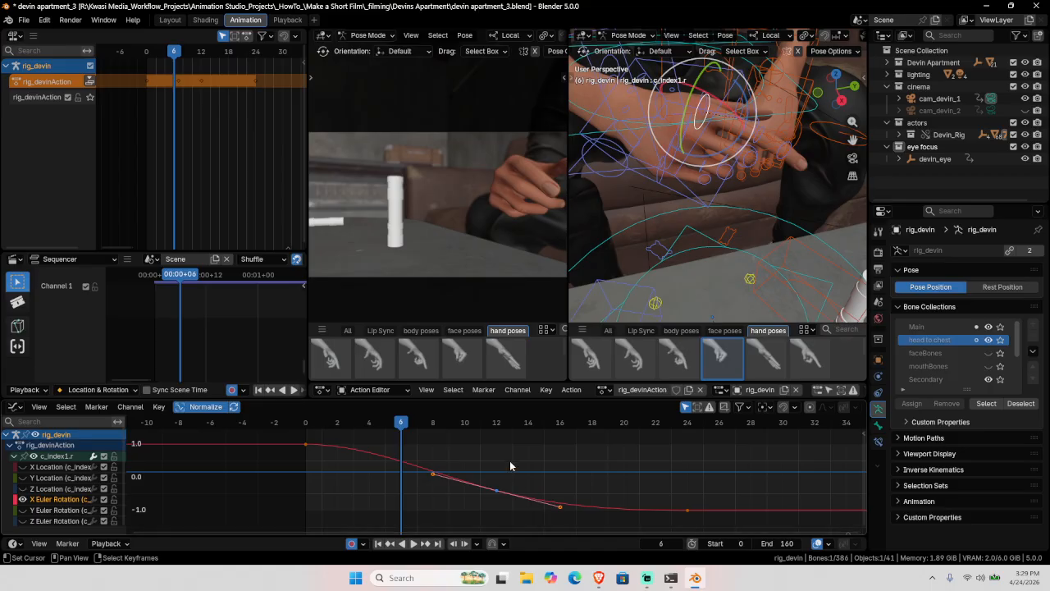
{"action": "key", "text": "v"}
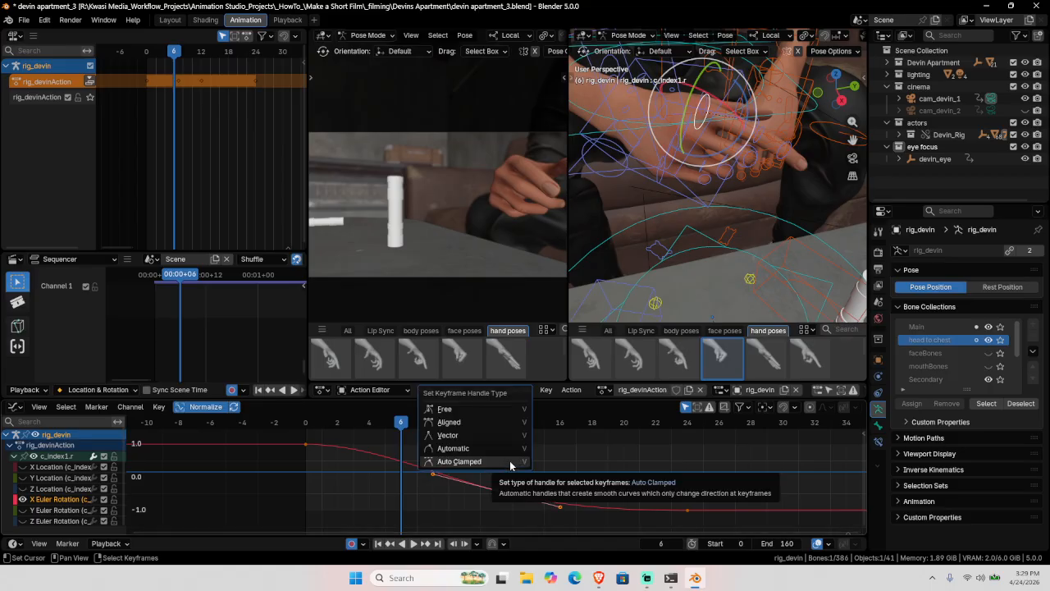
{"action": "left_click", "coordinate": [510, 462]}
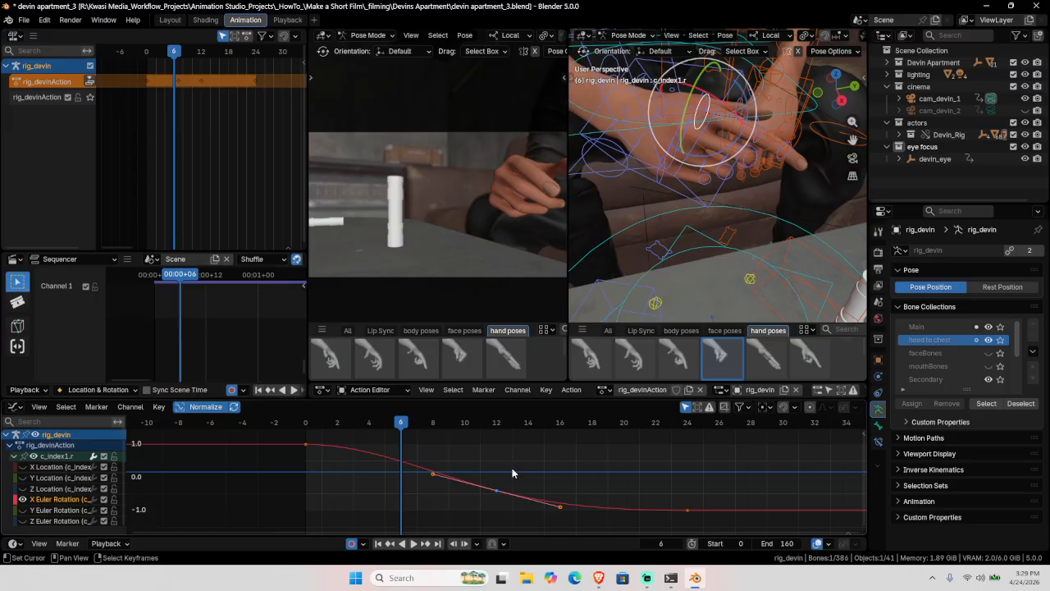
Step: Paste the copied keys, raise them in value only, preview, and insert a key near frame 13
{"action": "key", "text": "ctrl+v"}
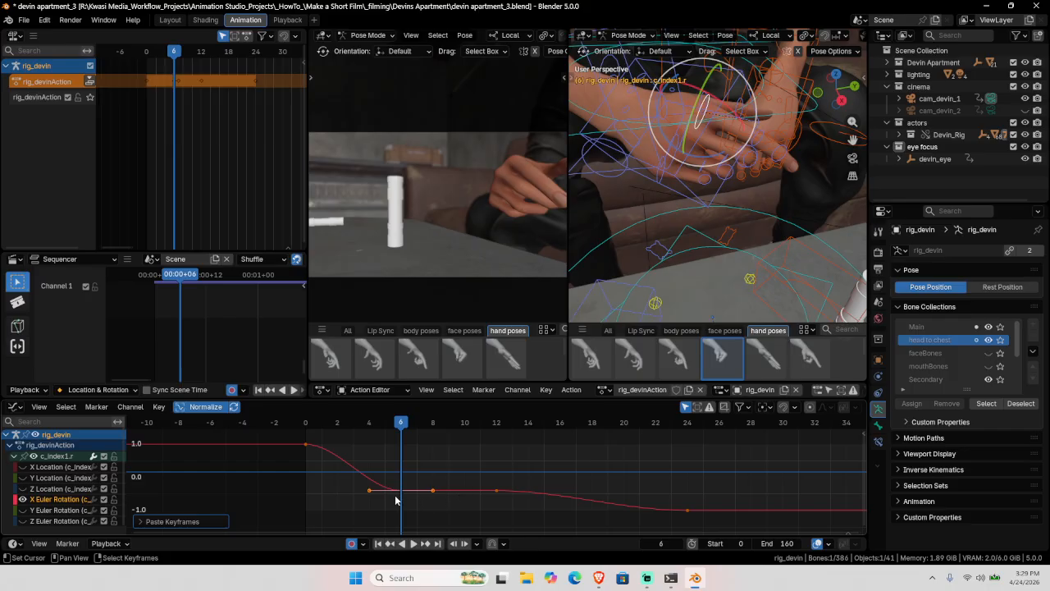
{"action": "key", "text": "g"}
{"action": "key", "text": "y"}
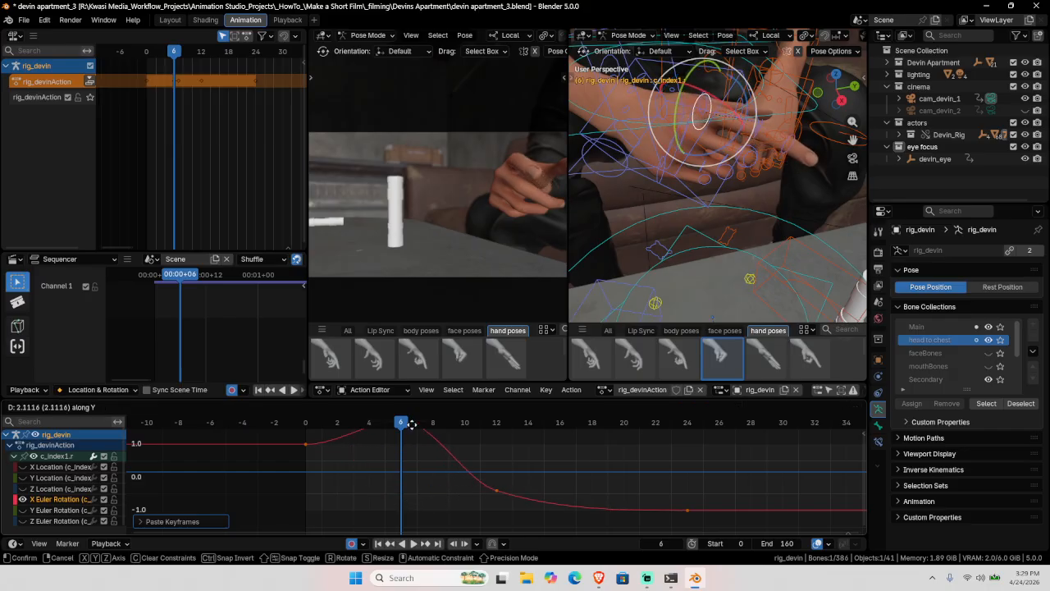
{"action": "left_click", "coordinate": [417, 496]}
{"action": "middle_click_drag", "start_coordinate": [419, 478], "coordinate": [432, 507]}
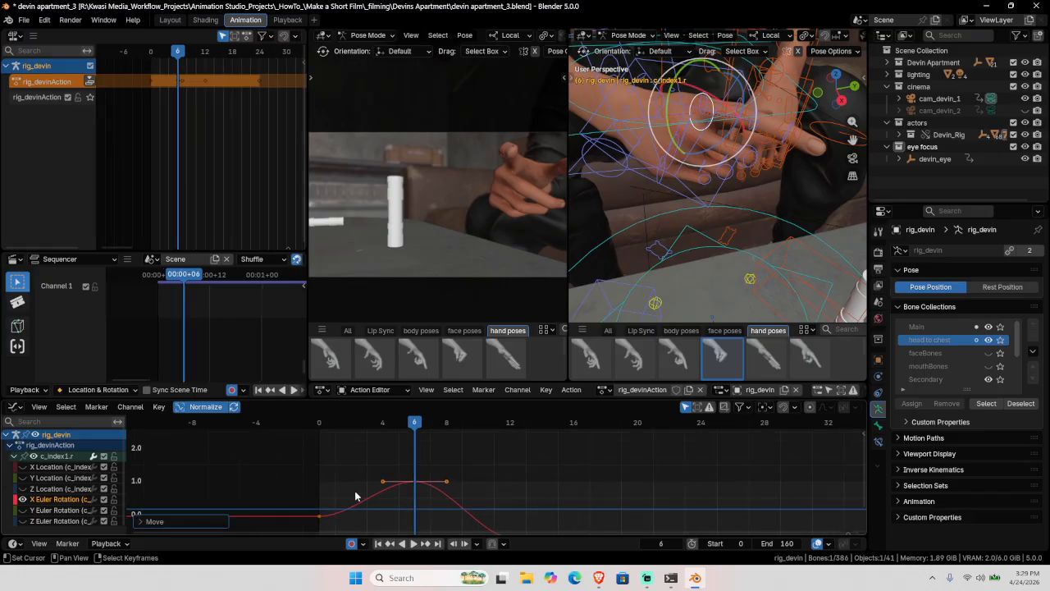
{"action": "key", "text": "shift+Left"}
{"action": "key", "text": "space"}
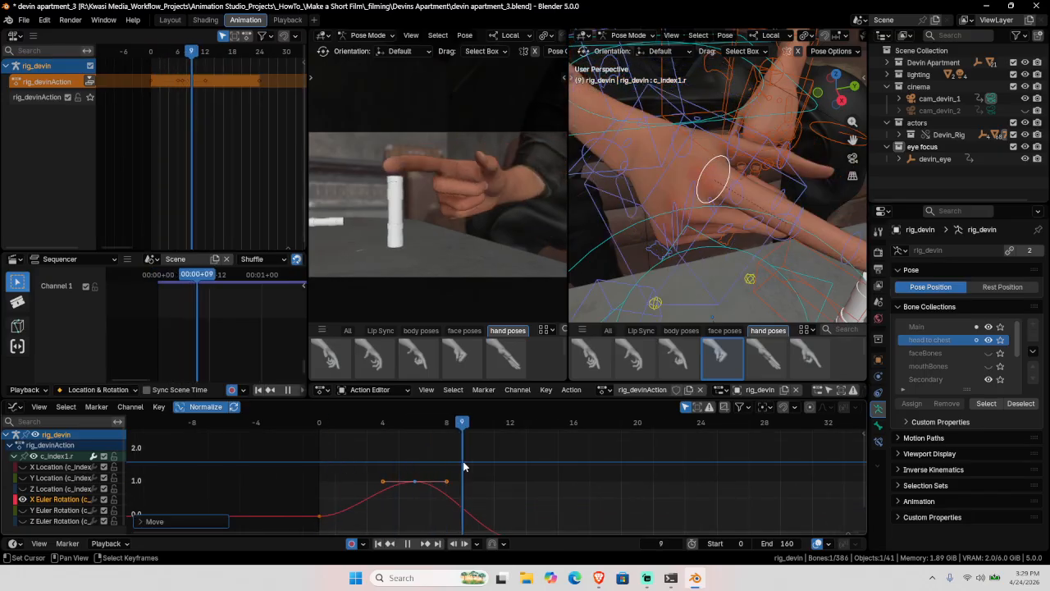
{"action": "key", "text": "space"}
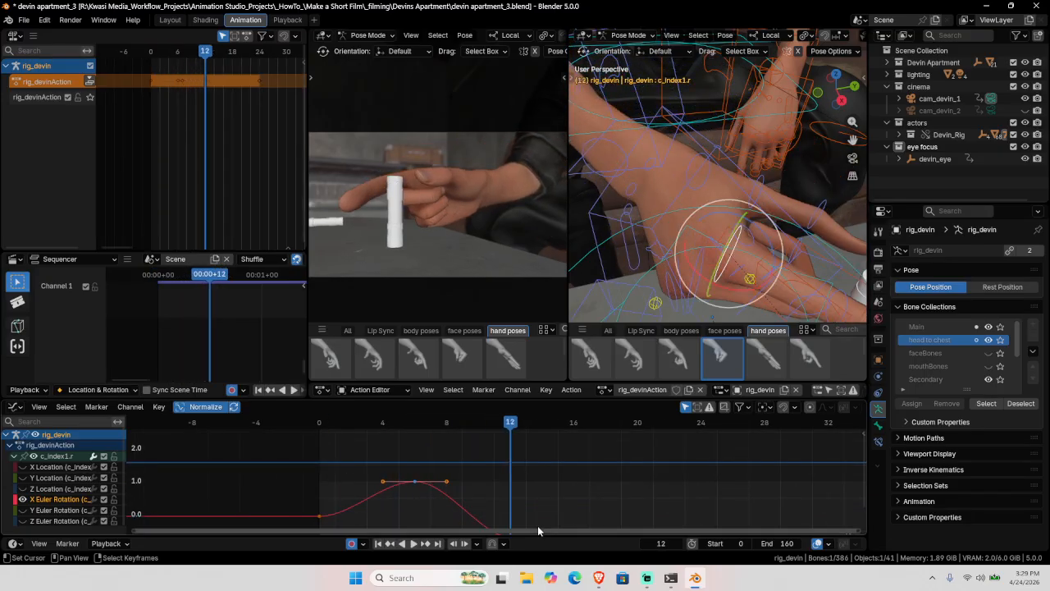
{"action": "middle_click_drag", "start_coordinate": [538, 525], "coordinate": [499, 467]}
{"action": "right_click", "coordinate": [488, 483], "text": "ctrl"}
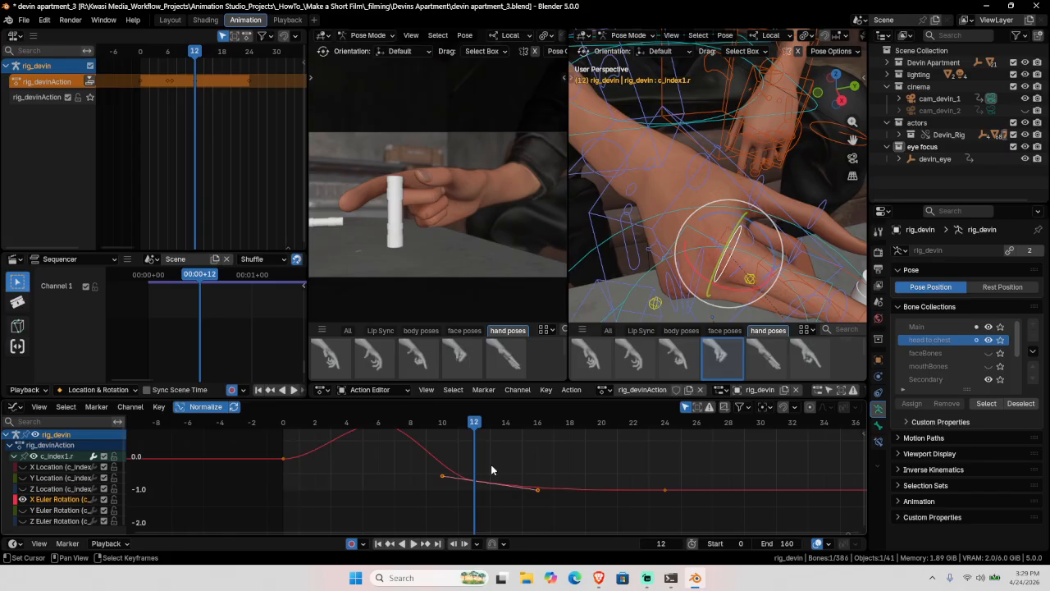
Step: Set the key's handles to Free, lower the right handle and raise the left, then preview
{"action": "key", "text": "v"}
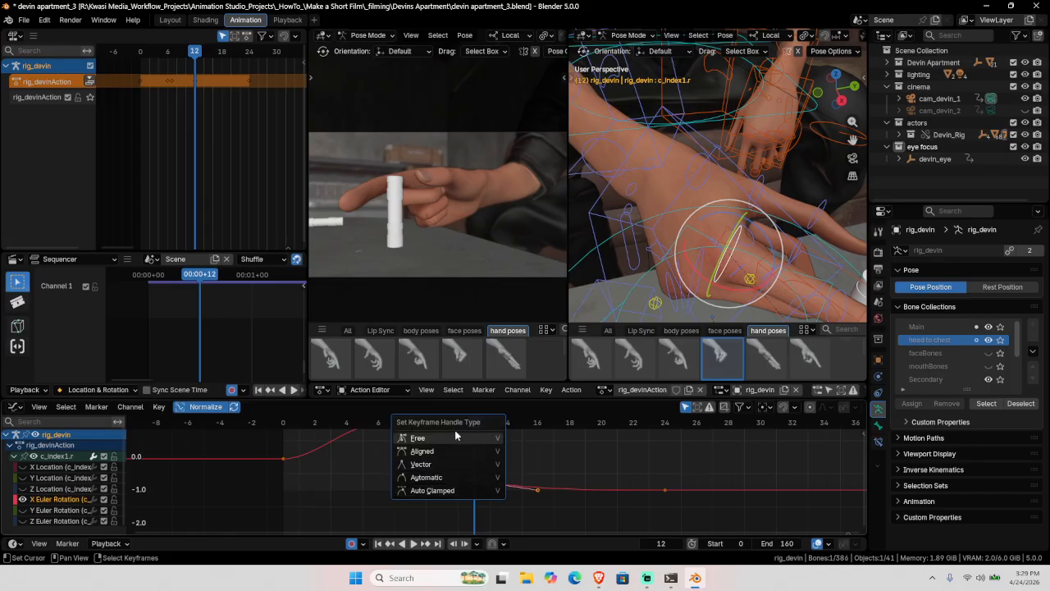
{"action": "left_click", "coordinate": [418, 438]}
{"action": "key", "text": "g"}
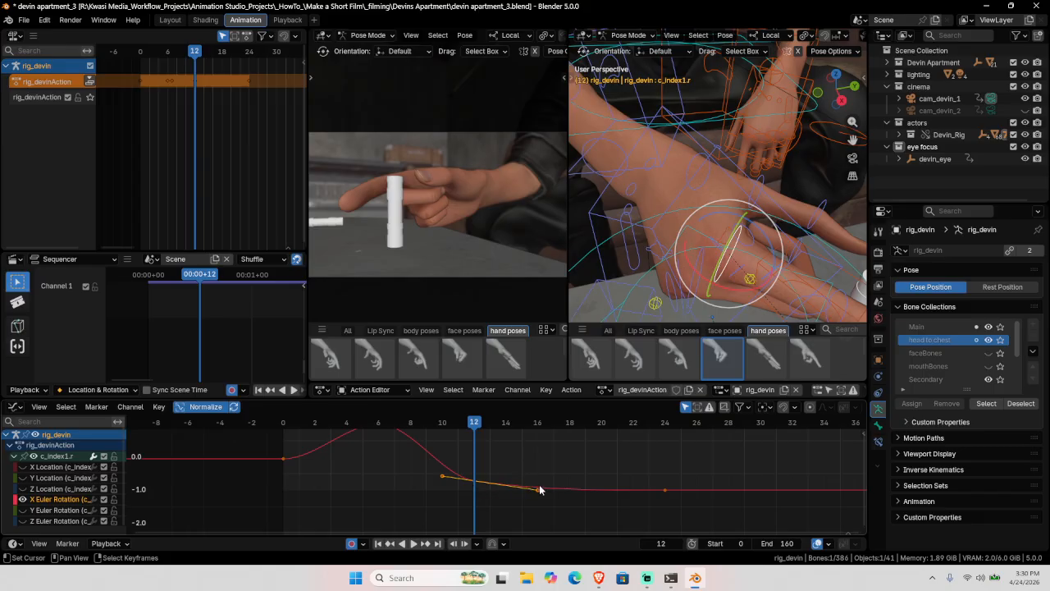
{"action": "left_click_drag", "start_coordinate": [537, 493], "coordinate": [517, 499]}
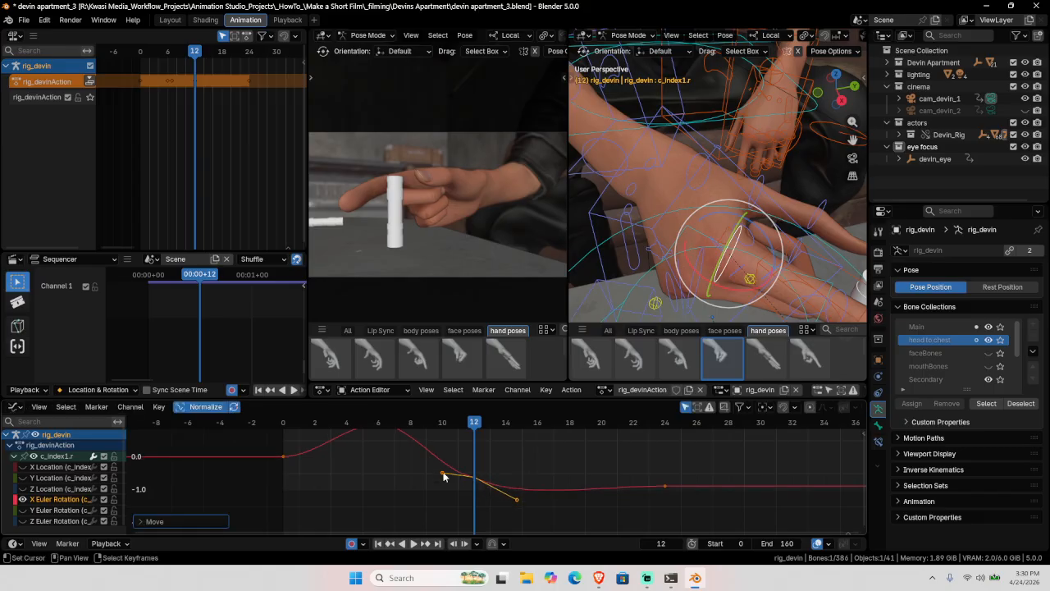
{"action": "left_click_drag", "start_coordinate": [443, 475], "coordinate": [441, 461]}
{"action": "key", "text": "space"}
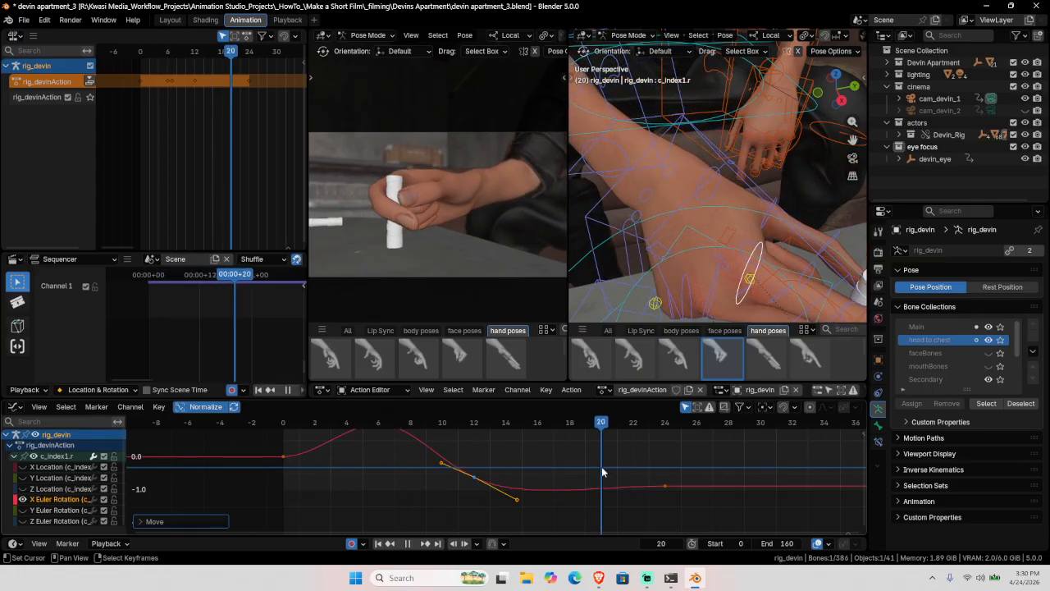
{"action": "key", "text": "Escape"}
{"action": "key", "text": "Escape"}
{"action": "middle_click_drag", "start_coordinate": [395, 473], "coordinate": [407, 478]}
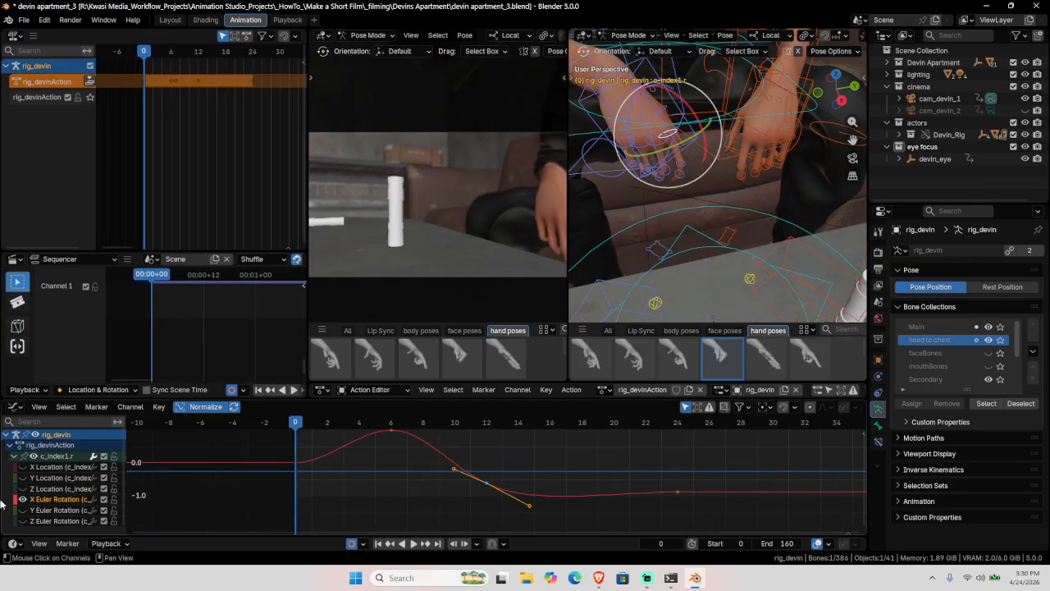
Step: Collapse the c_index1.r channels, tidy the key selection, and save devin apartment_3.blend
{"action": "left_click", "coordinate": [39, 458]}
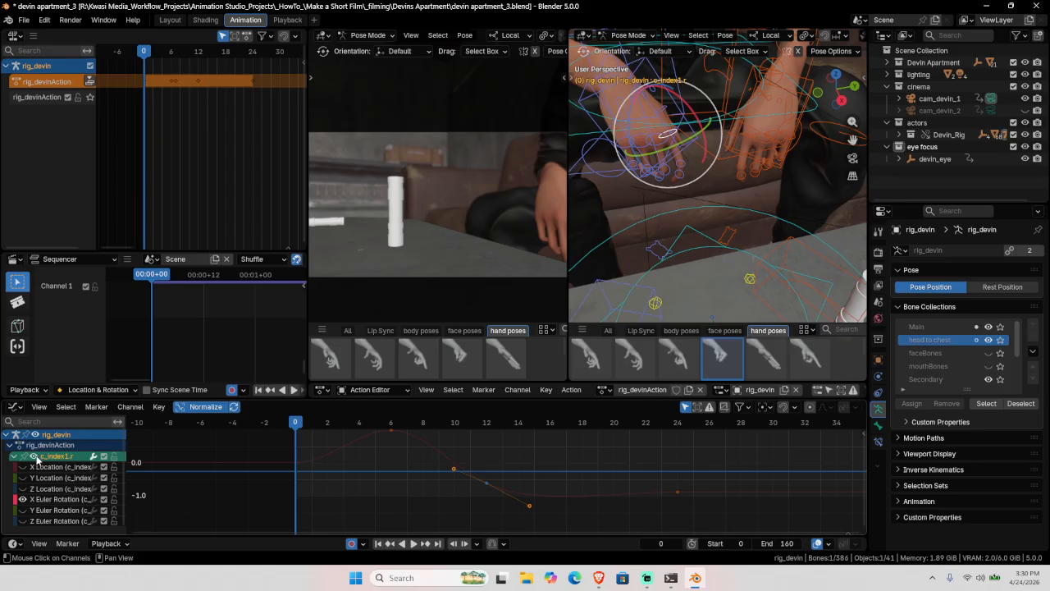
{"action": "left_click", "coordinate": [34, 458]}
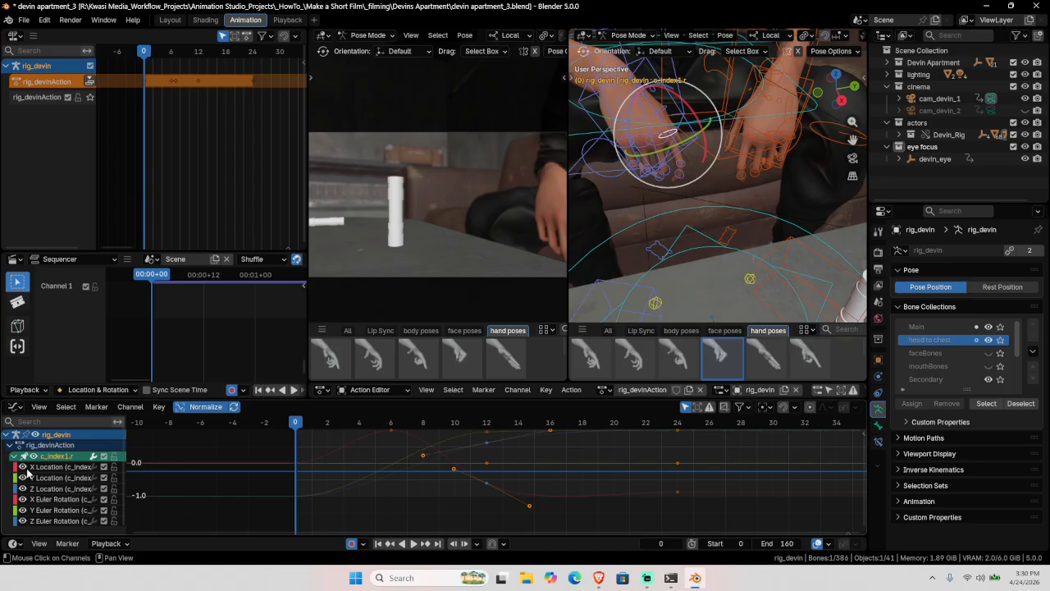
{"action": "left_click", "coordinate": [12, 457]}
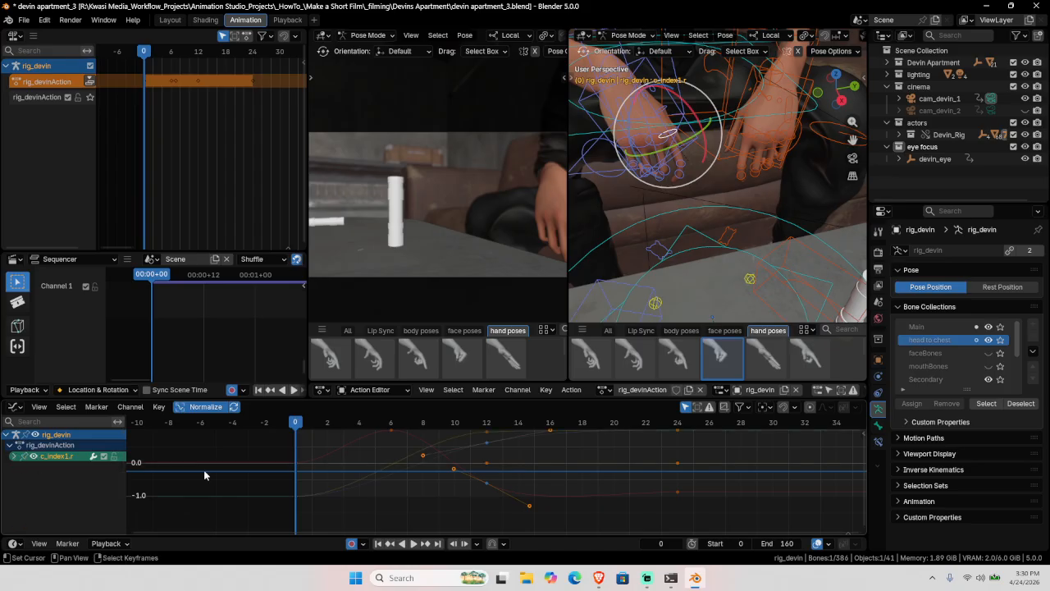
{"action": "key", "text": "a"}
{"action": "left_click", "coordinate": [441, 498]}
{"action": "left_click", "coordinate": [486, 484]}
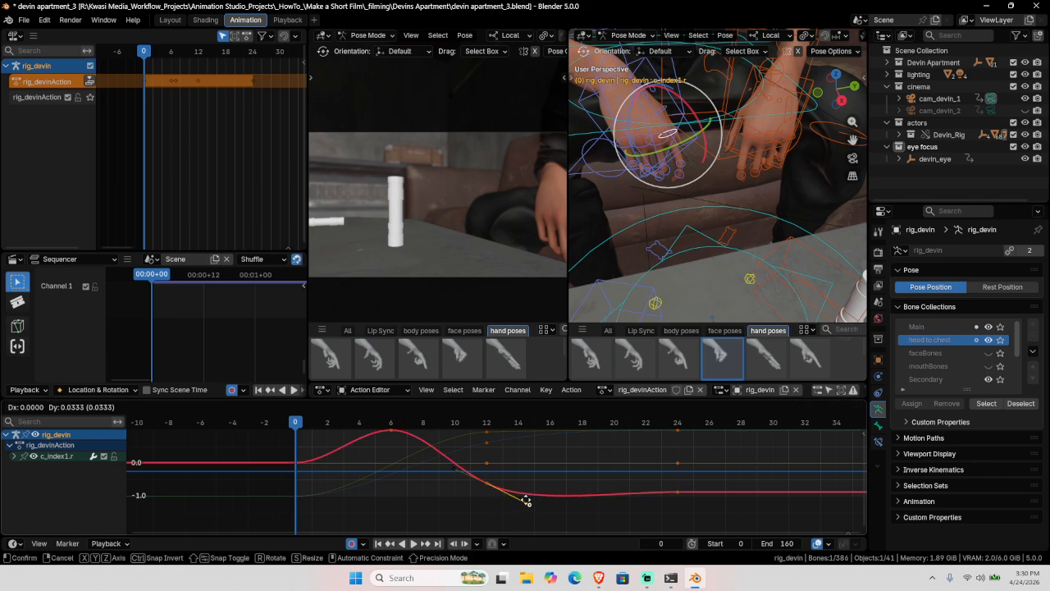
{"action": "left_click", "coordinate": [540, 486]}
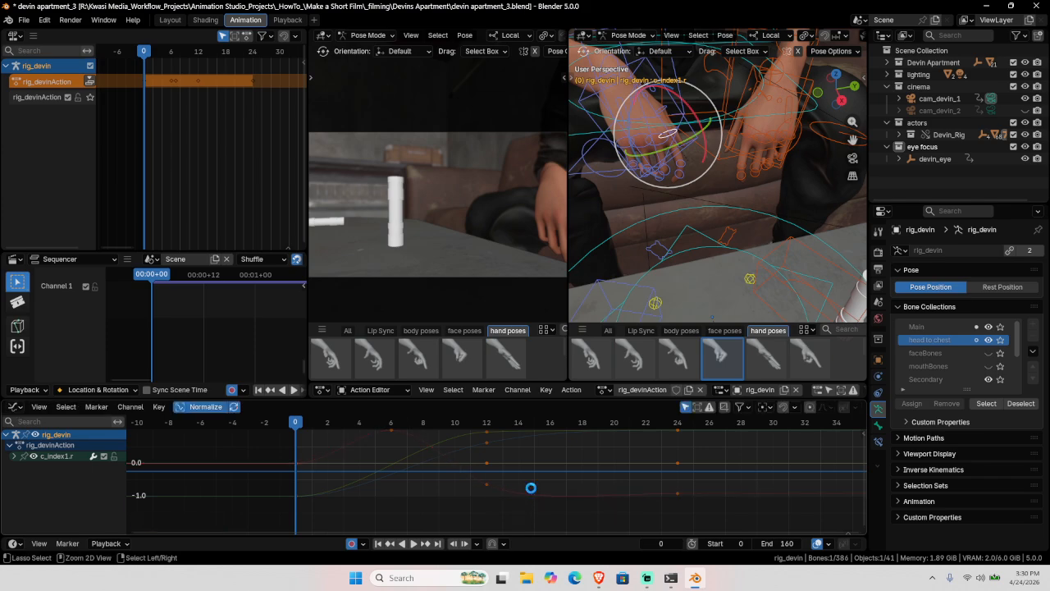
{"action": "key", "text": "ctrl+s"}
Step: Frame all curves from frames -18 to 96 and replay the animation from frame 0
{"action": "key", "text": "Home"}
{"action": "middle_click_drag", "start_coordinate": [509, 492], "coordinate": [430, 482], "text": "ctrl"}
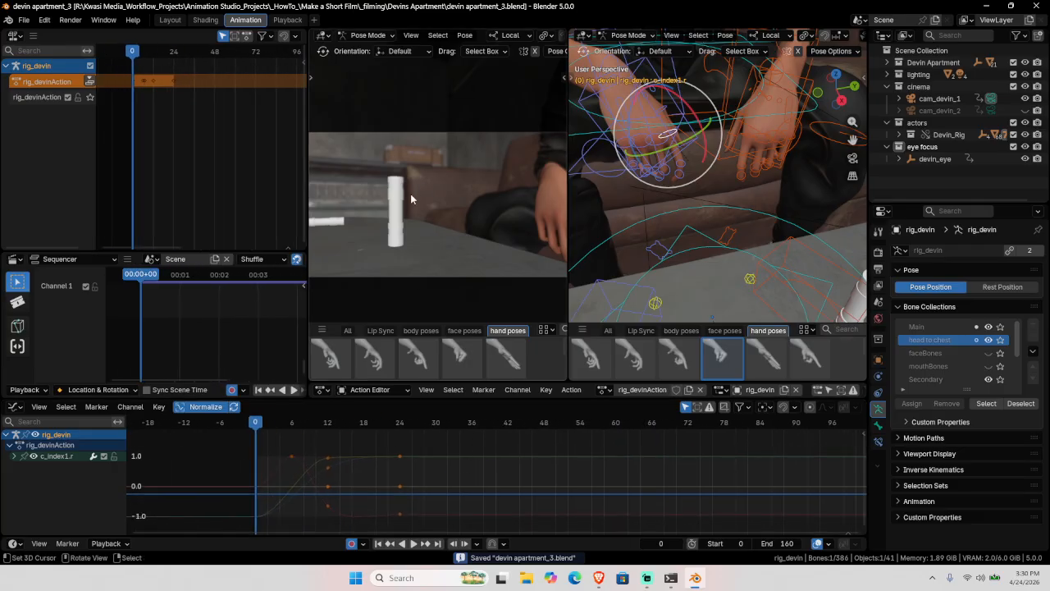
{"action": "key", "text": "space"}
{"action": "left_click", "coordinate": [193, 469]}
{"action": "key", "text": "space"}
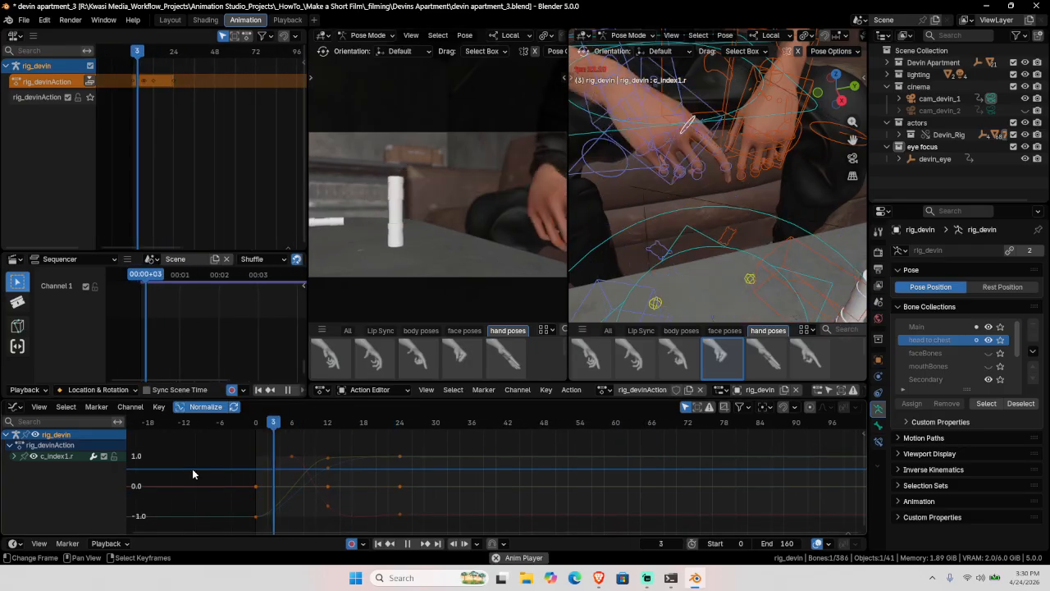
{"action": "key", "text": "space"}
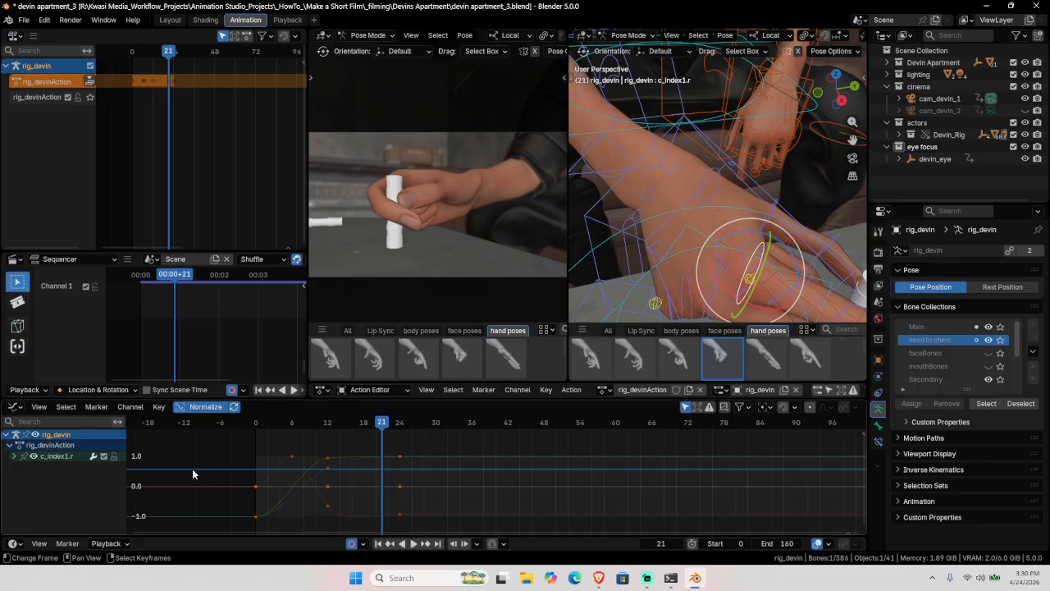
{"action": "key", "text": "shift+Left"}
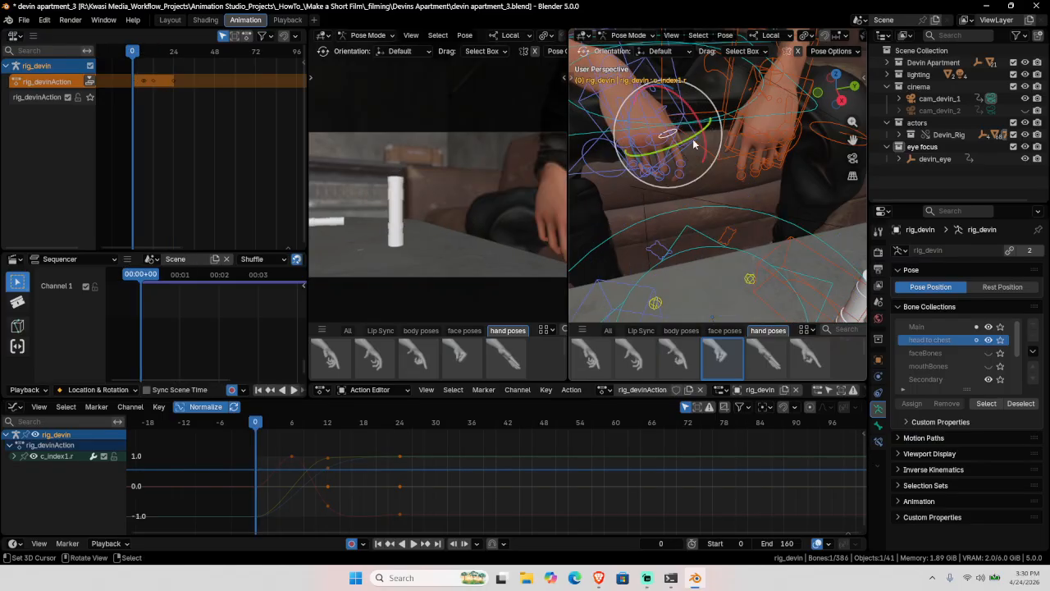
Step: Select c_hand_ik.r, try shifting its frame 2–28 keys 3 frames later, preview, then undo
{"action": "left_click", "coordinate": [694, 138]}
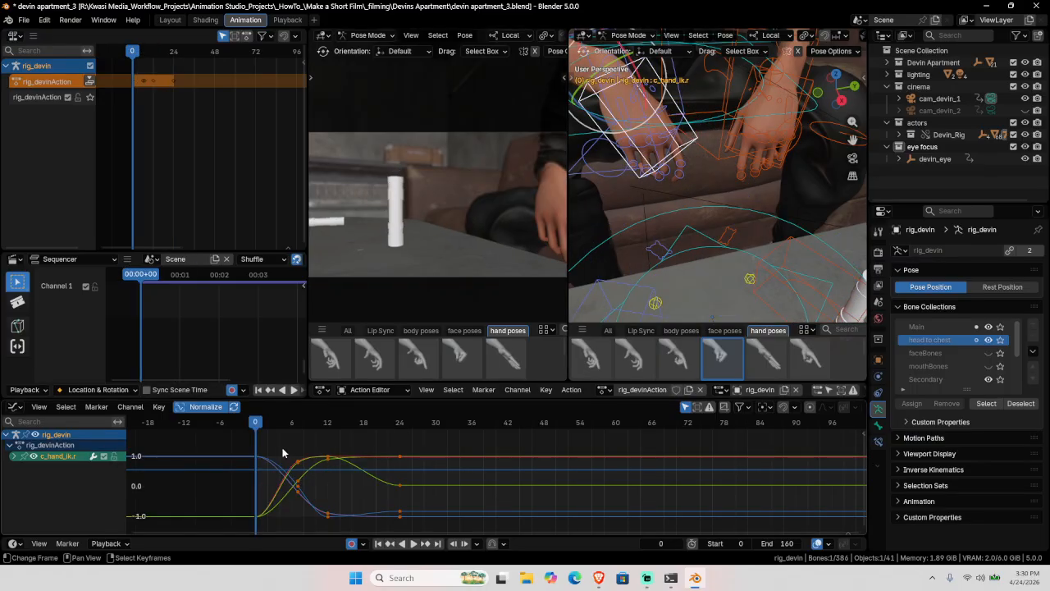
{"action": "left_click_drag", "start_coordinate": [282, 449], "coordinate": [563, 529]}
{"action": "key", "text": "g"}
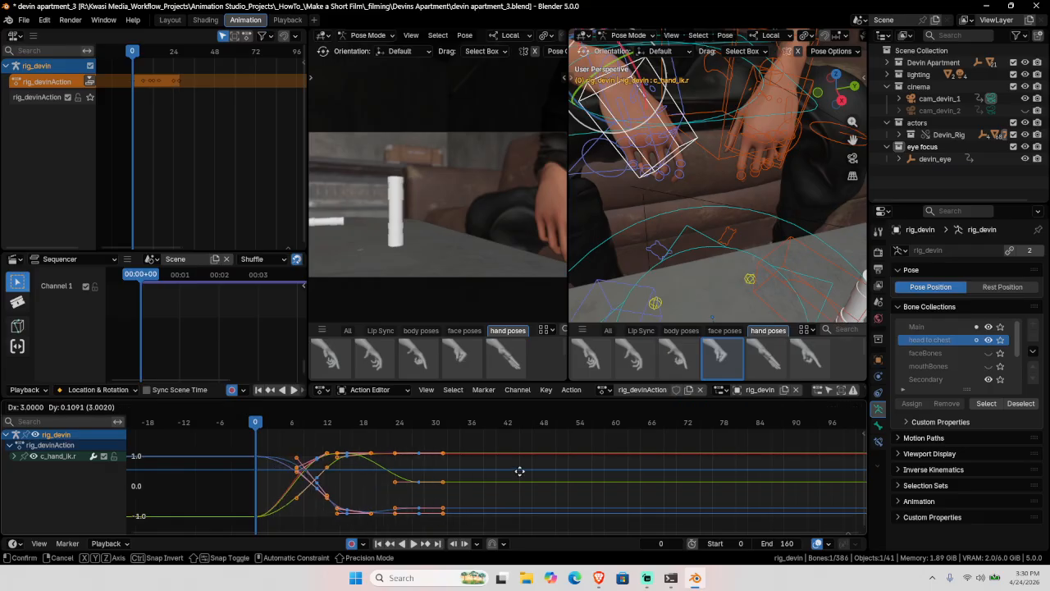
{"action": "key", "text": "x"}
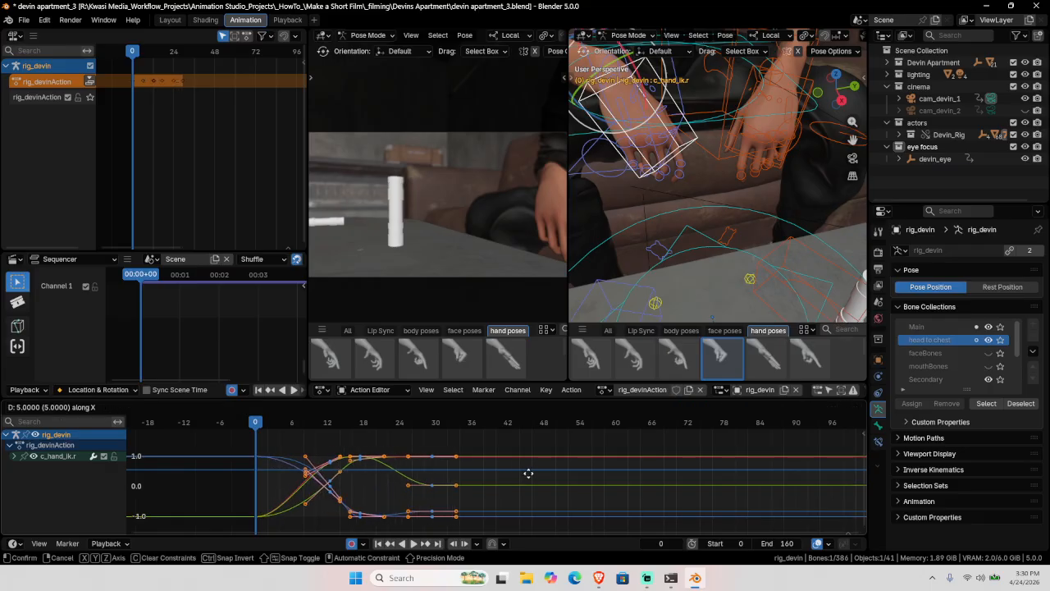
{"action": "left_click", "coordinate": [509, 478]}
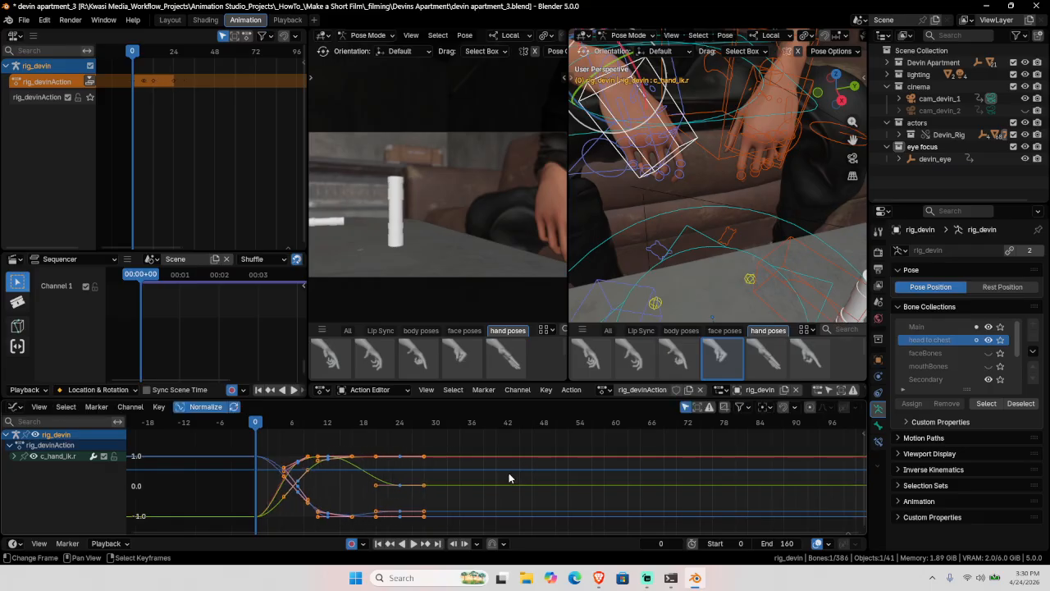
{"action": "key", "text": "g"}
{"action": "key", "text": "3"}
{"action": "key", "text": "Return"}
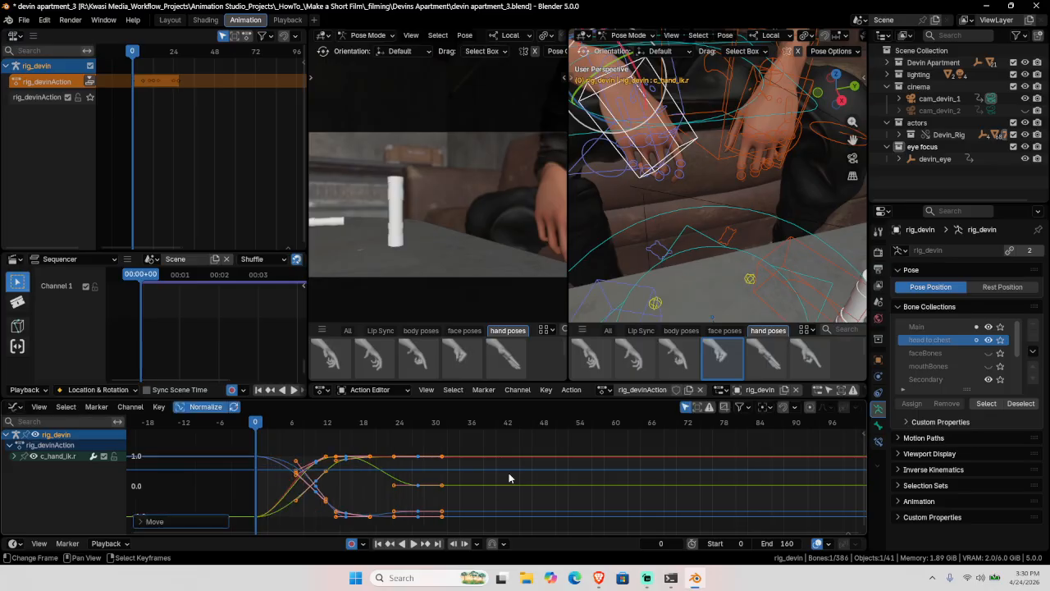
{"action": "key", "text": "space"}
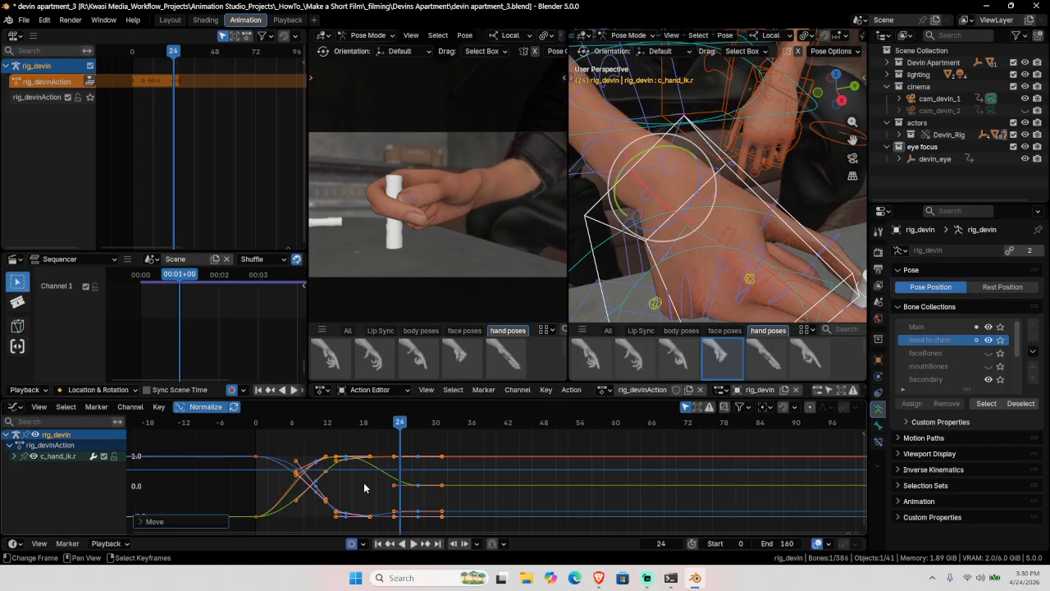
{"action": "key", "text": "Escape"}
{"action": "key", "text": "ctrl+z"}
{"action": "key", "text": "ctrl+z"}
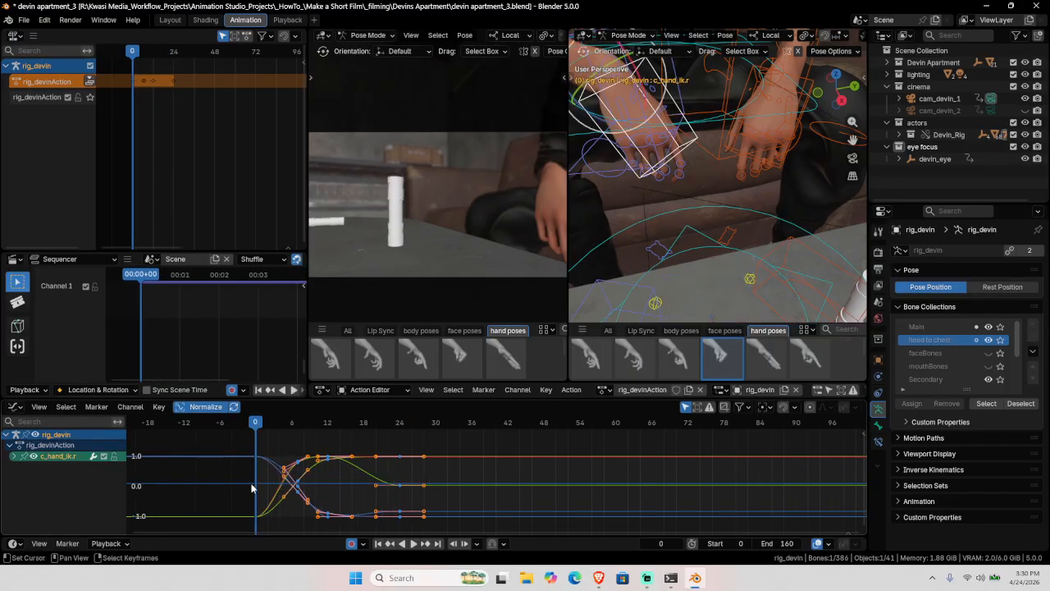
Step: Orbit around the right hand and frame its controller in close view
{"action": "middle_click_drag", "start_coordinate": [680, 158], "coordinate": [695, 173]}
{"action": "key", "text": "KP_Decimal"}
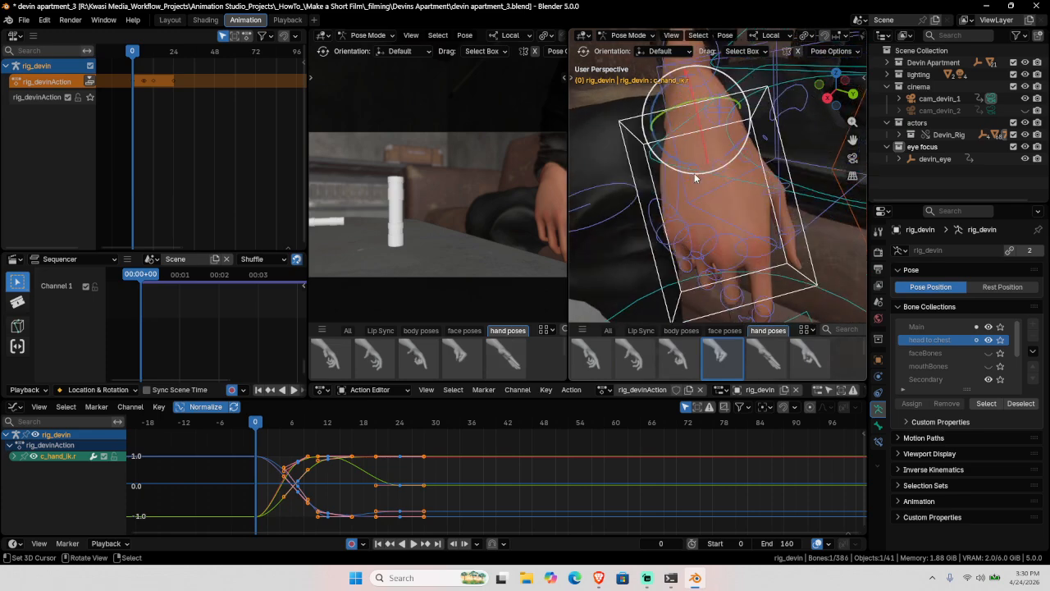
{"action": "scroll", "coordinate": [694, 174], "scroll_direction": "down", "scroll_amount": 4}
Step: Select the bones of the hand pose asset and fit the camera preview to its panel
{"action": "right_click", "coordinate": [725, 361]}
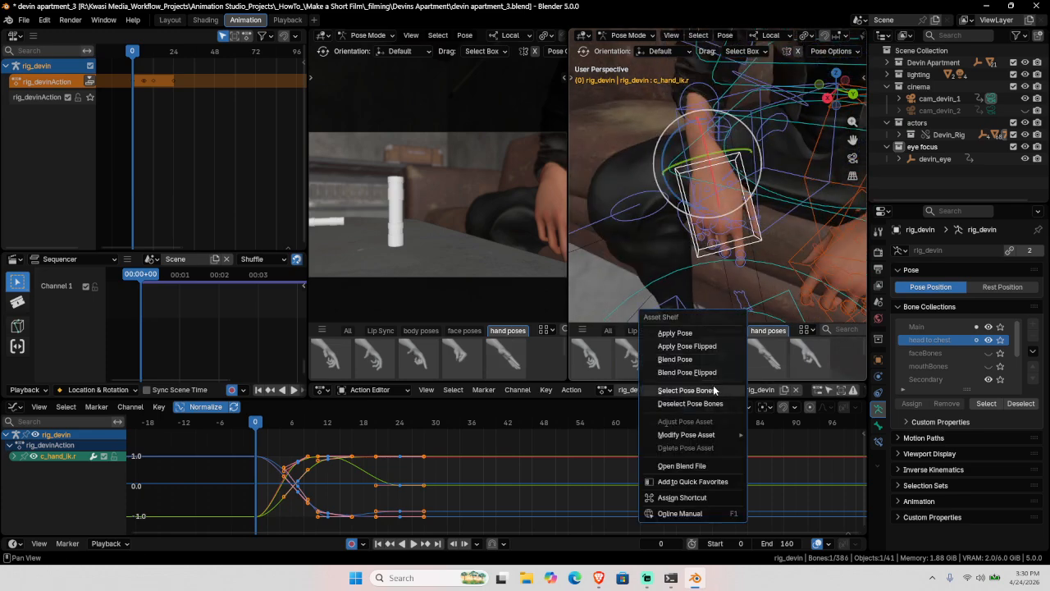
{"action": "left_click", "coordinate": [714, 390]}
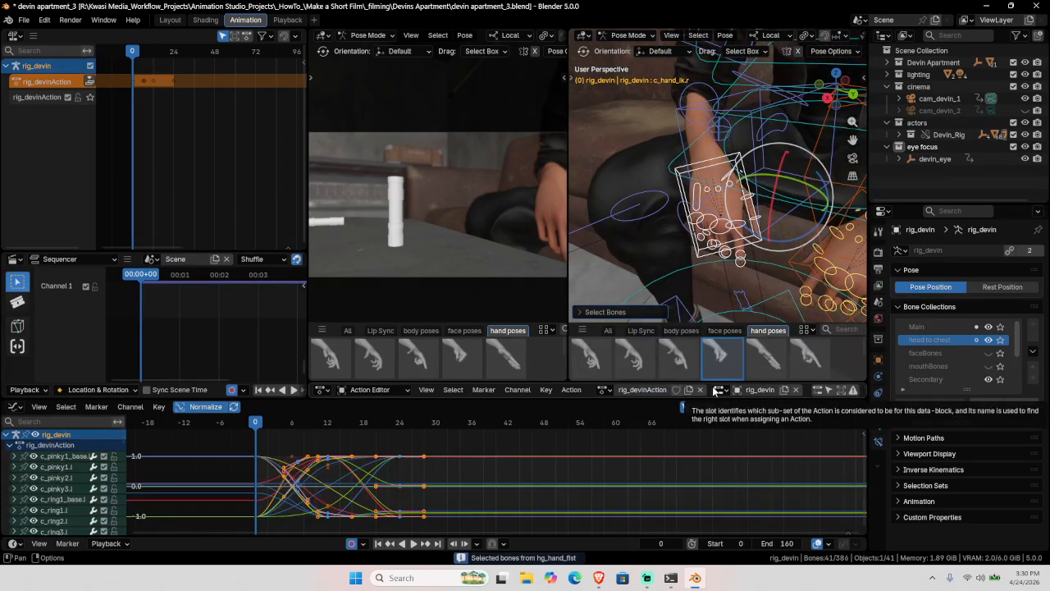
{"action": "middle_click_drag", "start_coordinate": [700, 193], "coordinate": [779, 185]}
{"action": "middle_click_drag", "start_coordinate": [534, 188], "coordinate": [495, 203], "text": "shift"}
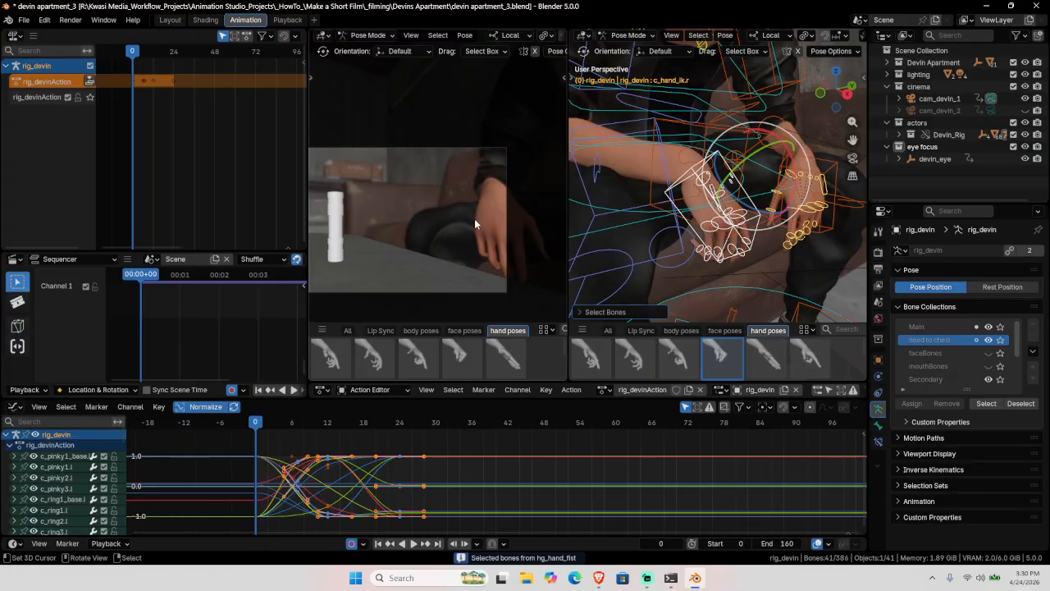
{"action": "left_click", "coordinate": [410, 35]}
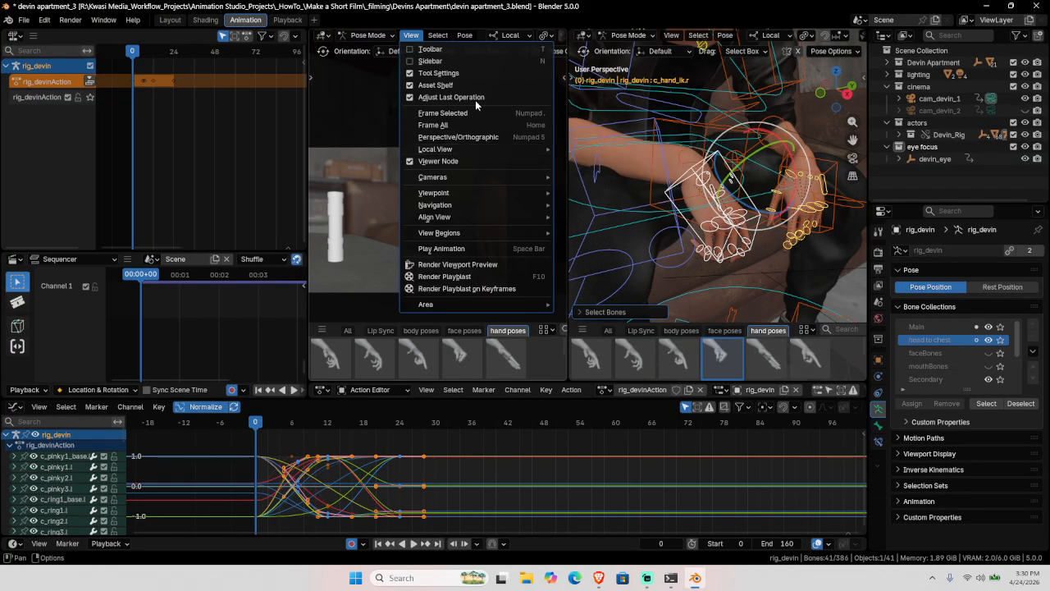
{"action": "mouse_move", "coordinate": [477, 184]}
{"action": "left_click", "coordinate": [619, 202]}
{"action": "middle_click_drag", "start_coordinate": [719, 195], "coordinate": [636, 189], "text": "shift"}
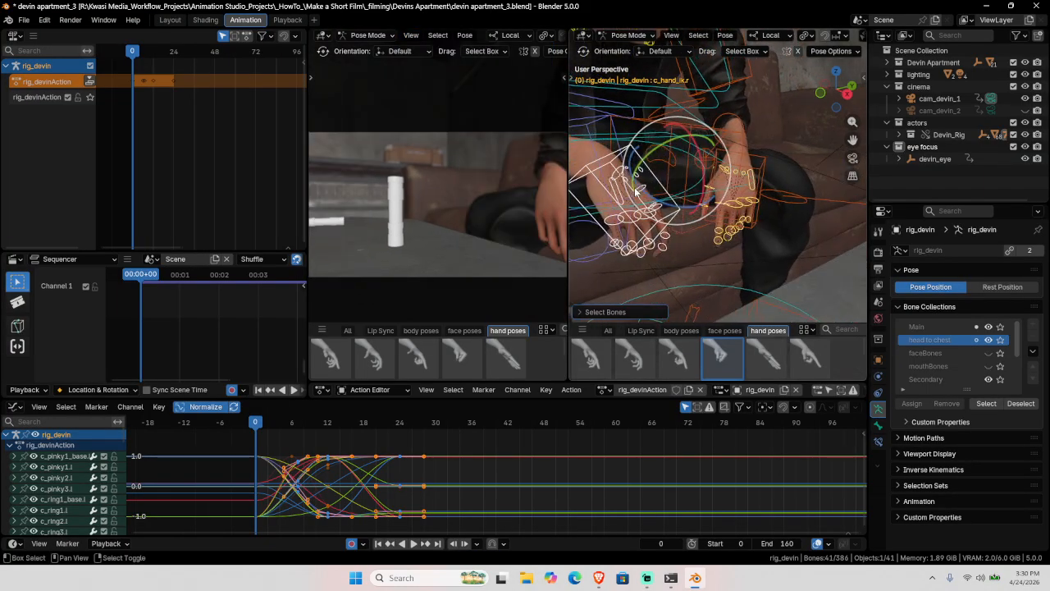
Step: Box-deselect the other hand's bones, keeping only the right hand's bones selected
{"action": "key", "text": "shift+space"}
{"action": "key", "text": "b"}
{"action": "left_click_drag", "start_coordinate": [696, 132], "coordinate": [793, 281], "text": "ctrl"}
{"action": "middle_click_drag", "start_coordinate": [770, 216], "coordinate": [591, 215]}
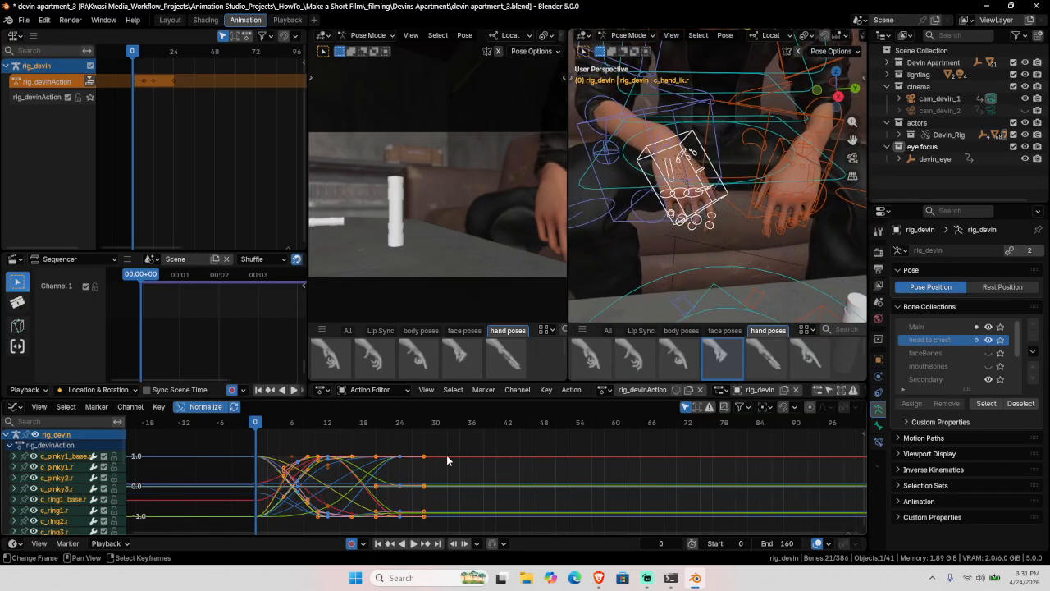
Step: Shift all the selected hand and finger keys 3 frames later and preview the motion
{"action": "key", "text": "a"}
{"action": "left_click", "coordinate": [318, 457]}
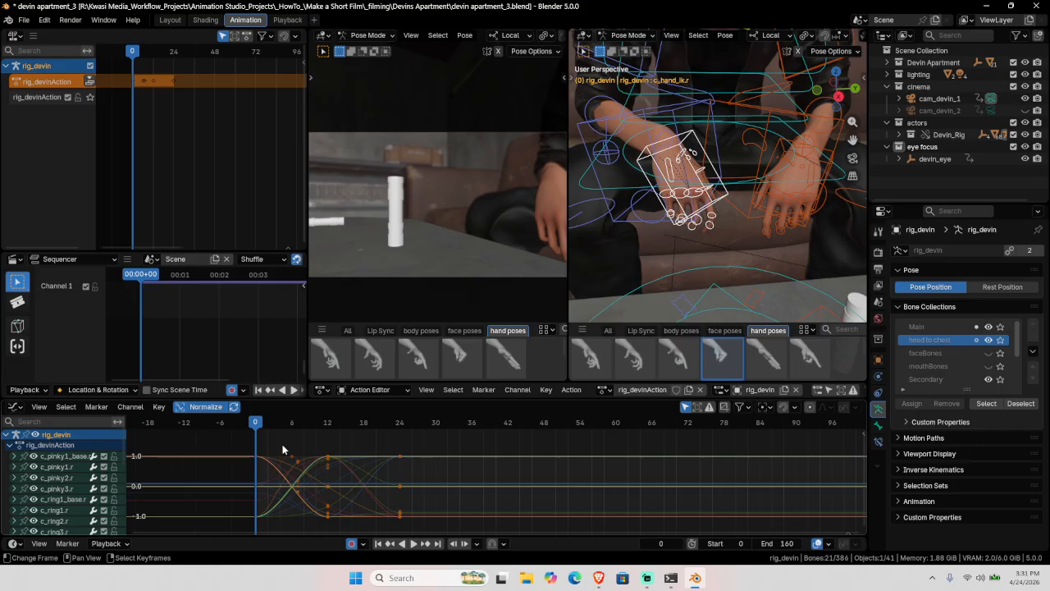
{"action": "key", "text": "a"}
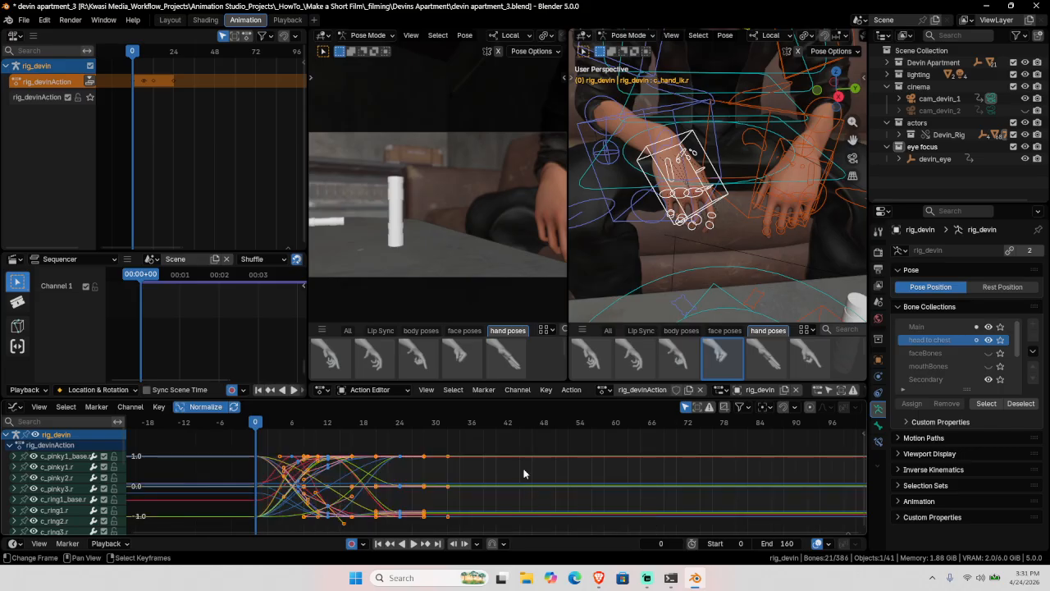
{"action": "key", "text": "g"}
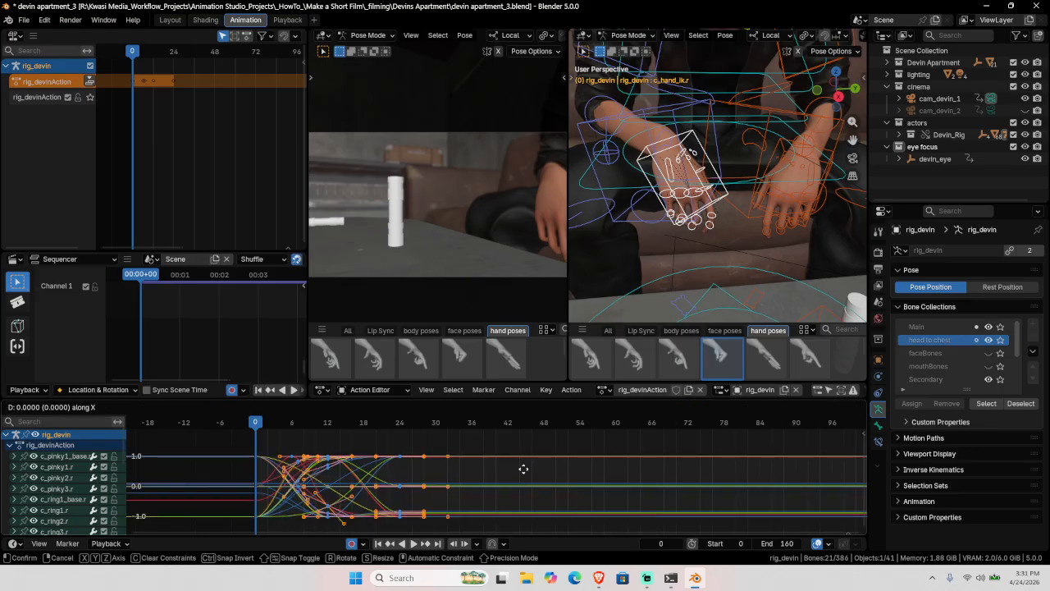
{"action": "key", "text": "3"}
{"action": "key", "text": "Return"}
{"action": "key", "text": "space"}
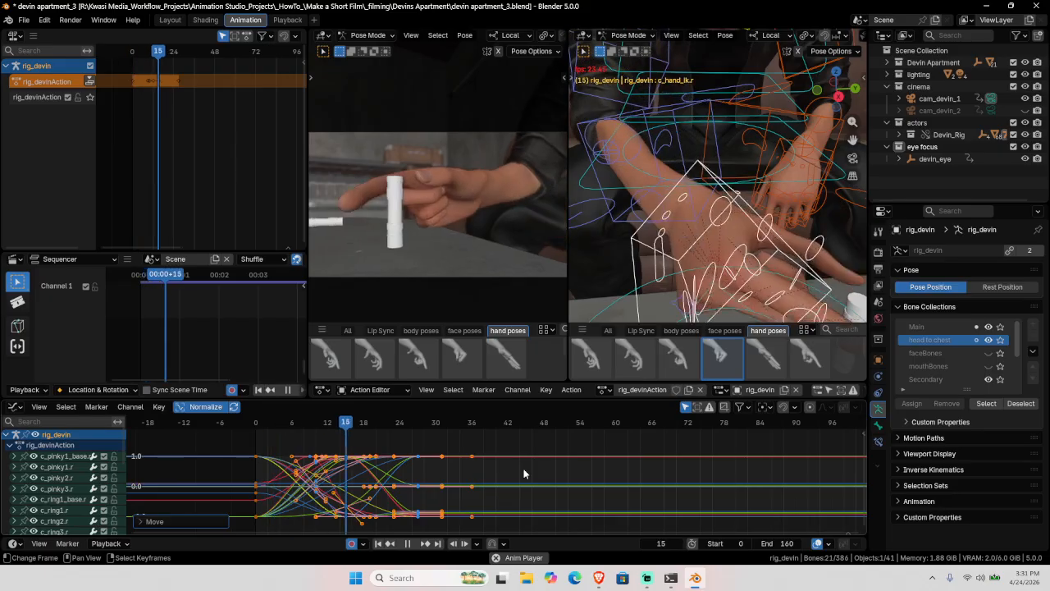
{"action": "key", "text": "Escape"}
{"action": "key", "text": "space"}
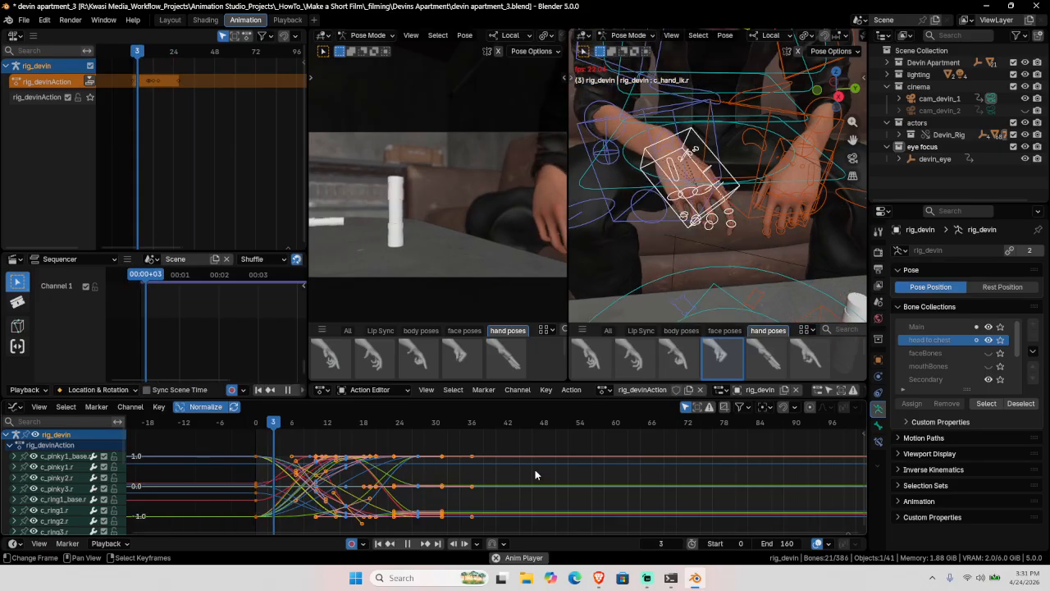
{"action": "left_click", "coordinate": [245, 466]}
{"action": "key", "text": "space"}
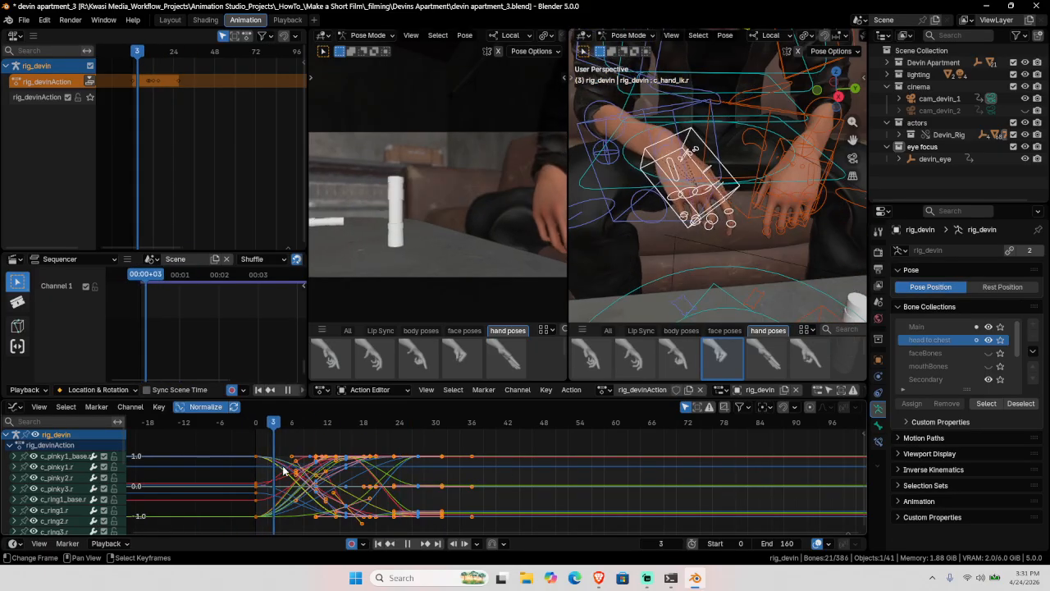
{"action": "key", "text": "Escape"}
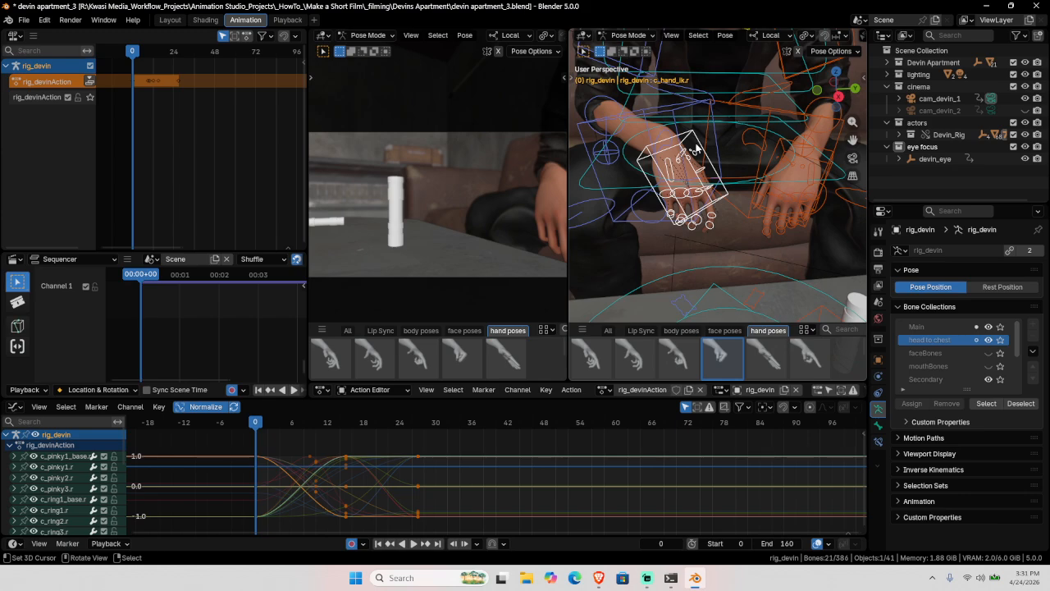
Step: Clear the finger bone selection and select only the c_hand_ik.r controller
{"action": "key", "text": "shift+space"}
{"action": "key", "text": "r"}
{"action": "left_click", "coordinate": [695, 146]}
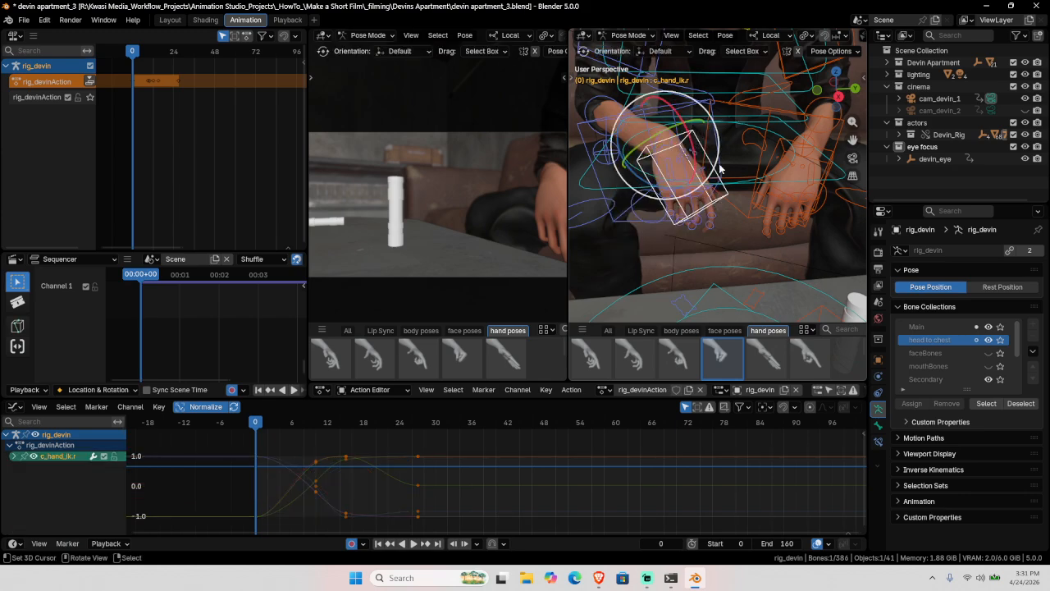
Step: At frame 9, show only c_hand_ik.r's Y Euler Rotation curve in the graph
{"action": "middle_click_drag", "start_coordinate": [719, 167], "coordinate": [664, 170]}
{"action": "left_click_drag", "start_coordinate": [265, 489], "coordinate": [310, 491]}
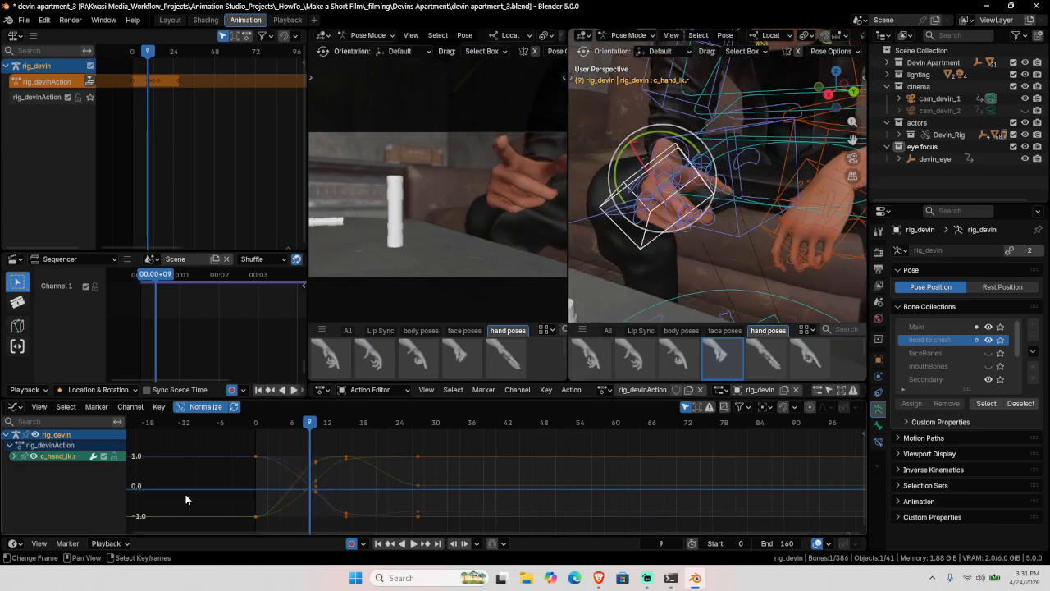
{"action": "left_click", "coordinate": [14, 456]}
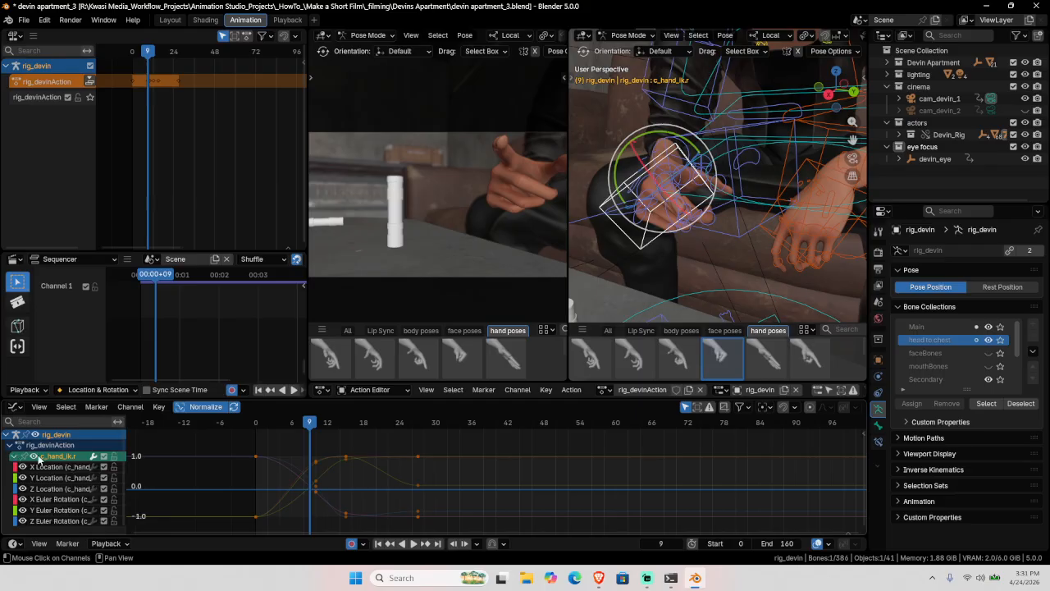
{"action": "left_click", "coordinate": [34, 456]}
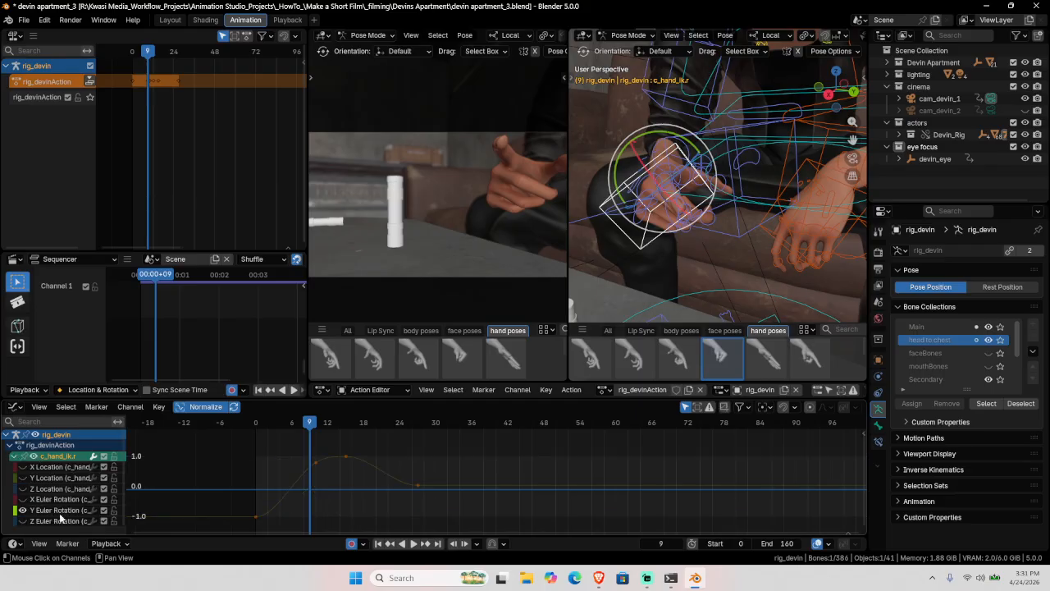
{"action": "left_click", "coordinate": [23, 511]}
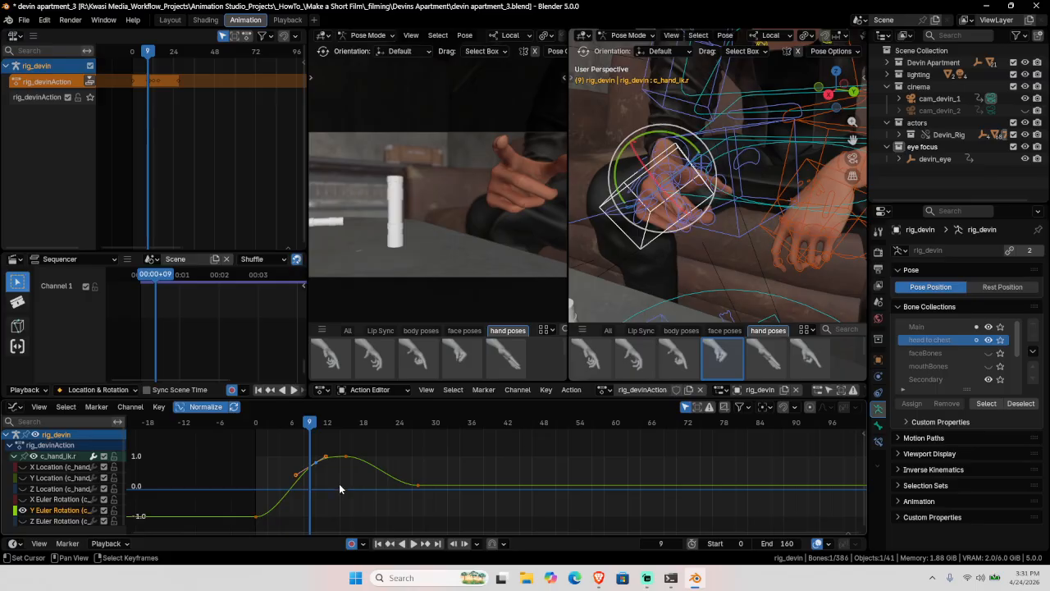
Step: Lower the early Y rotation key in value only and play back from frame 0
{"action": "key", "text": "g"}
{"action": "key", "text": "y"}
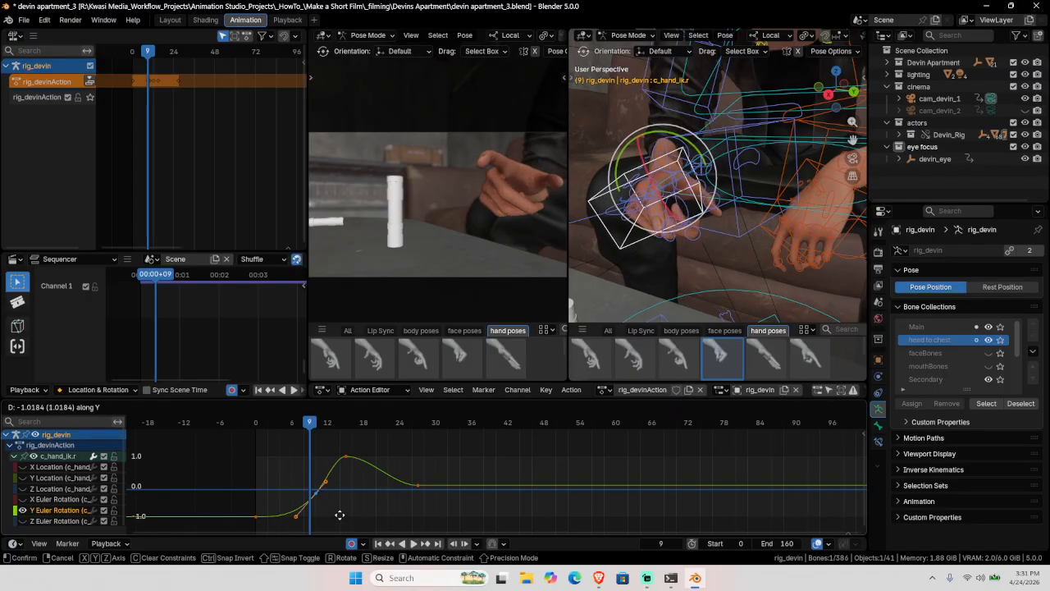
{"action": "left_click", "coordinate": [342, 516]}
{"action": "key", "text": "space"}
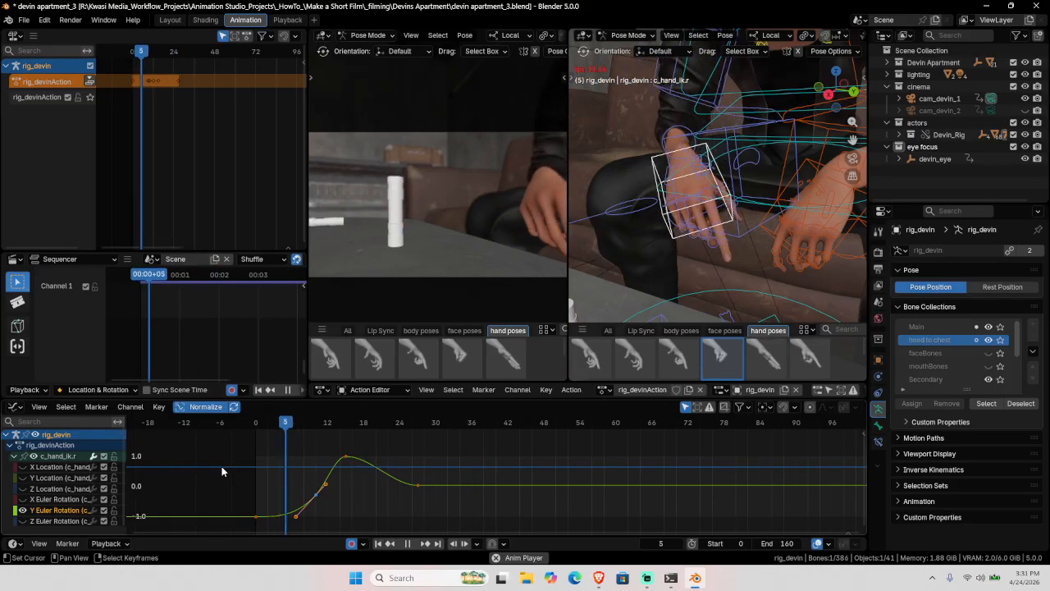
{"action": "key", "text": "space"}
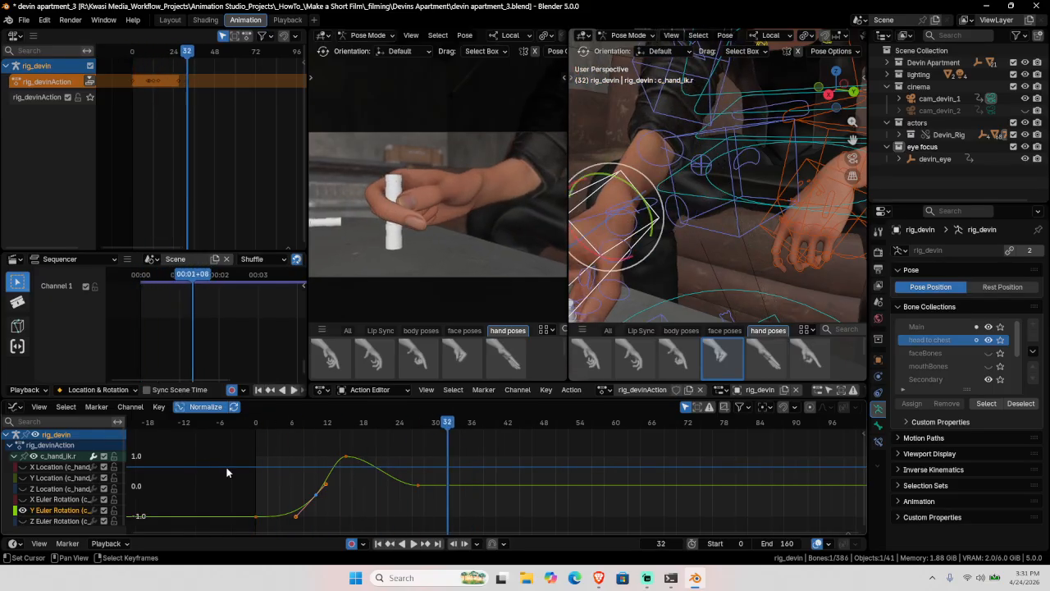
{"action": "key", "text": "shift+Left"}
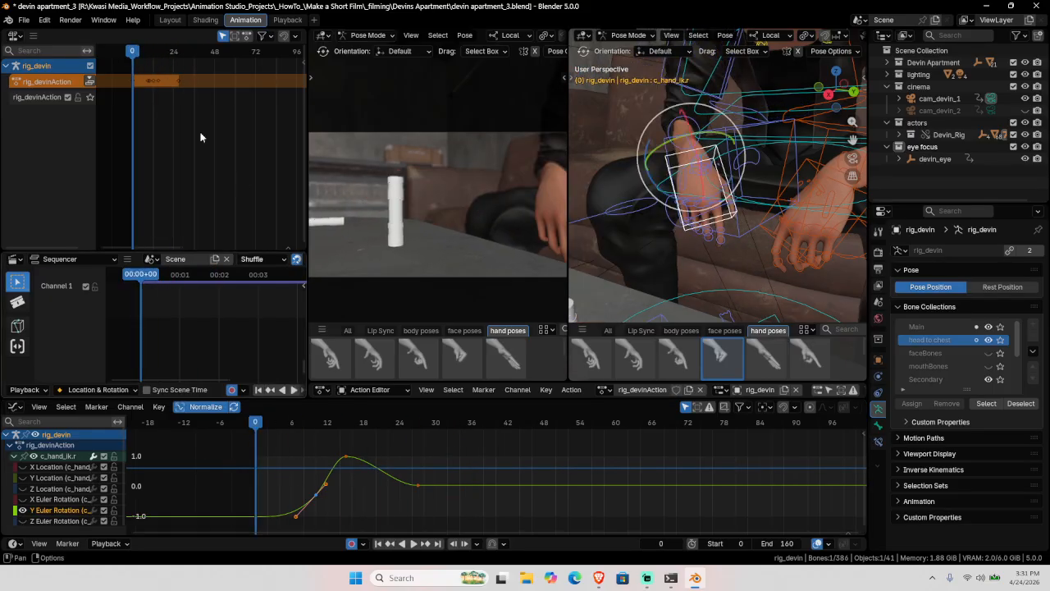
Step: Unhide all c_hand_ik.r curves, collapse its channels, and scrub to about frame 28
{"action": "left_click", "coordinate": [34, 457]}
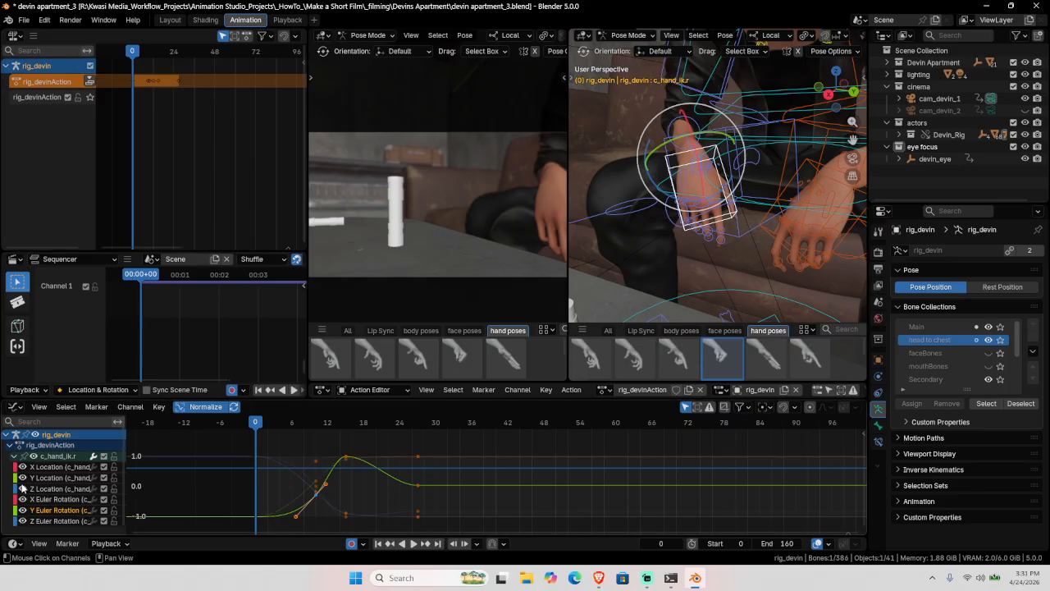
{"action": "left_click", "coordinate": [13, 457]}
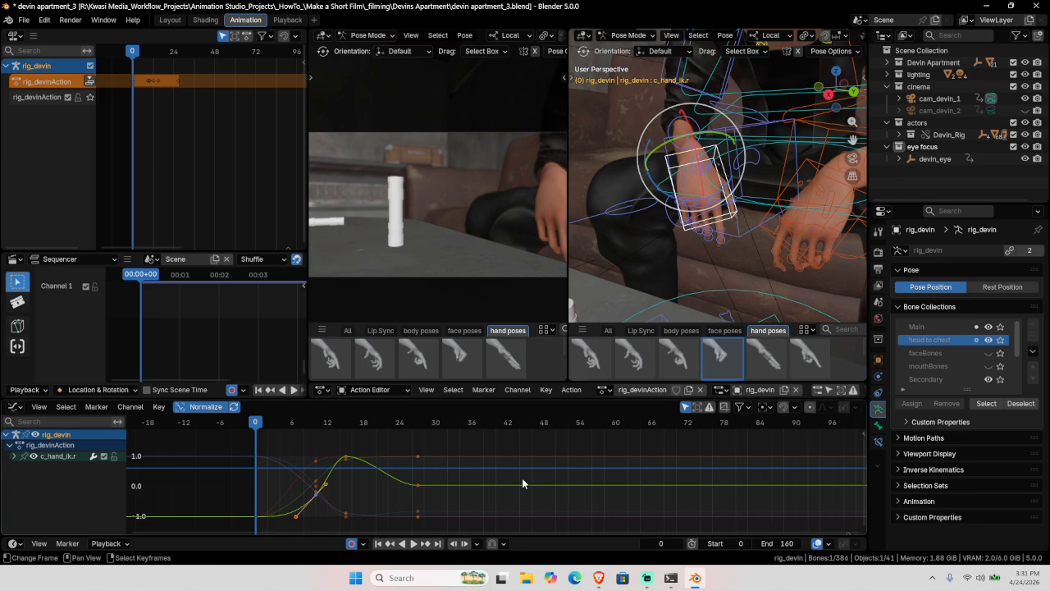
{"action": "left_click", "coordinate": [411, 471]}
{"action": "left_click_drag", "start_coordinate": [282, 465], "coordinate": [417, 472]}
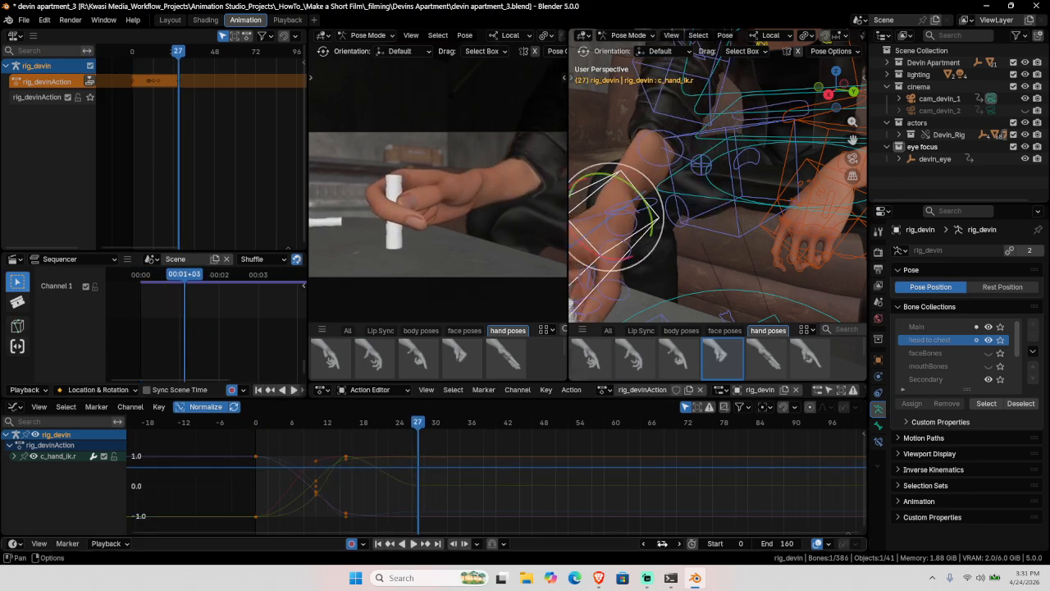
Step: Jump to frame 33, select the fist-pose hand bones and key the closed right hand
{"action": "left_click", "coordinate": [662, 543]}
{"action": "type", "text": "+6"}
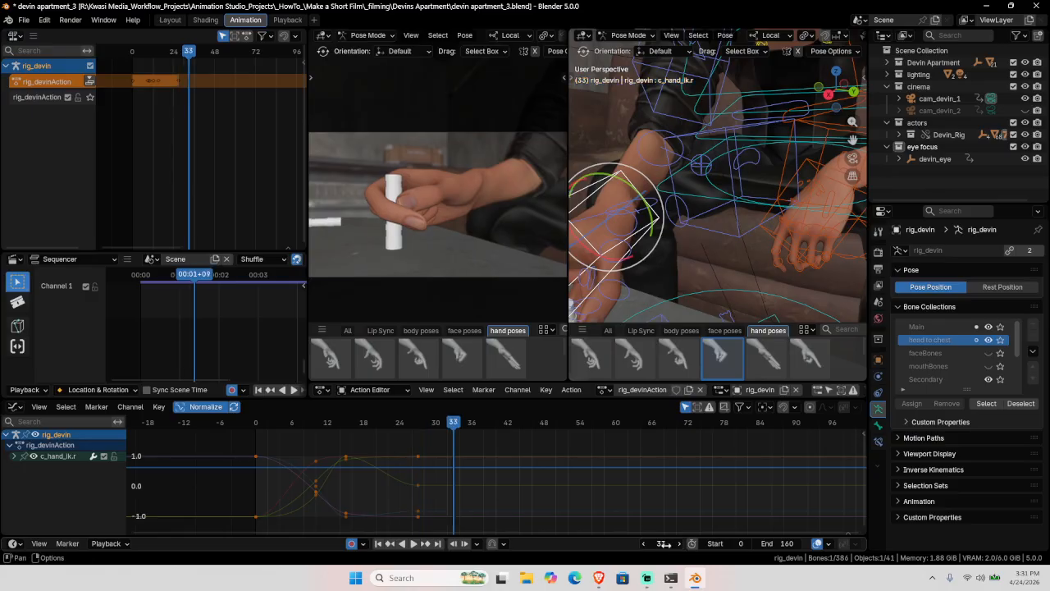
{"action": "key", "text": "Return"}
{"action": "right_click", "coordinate": [723, 367]}
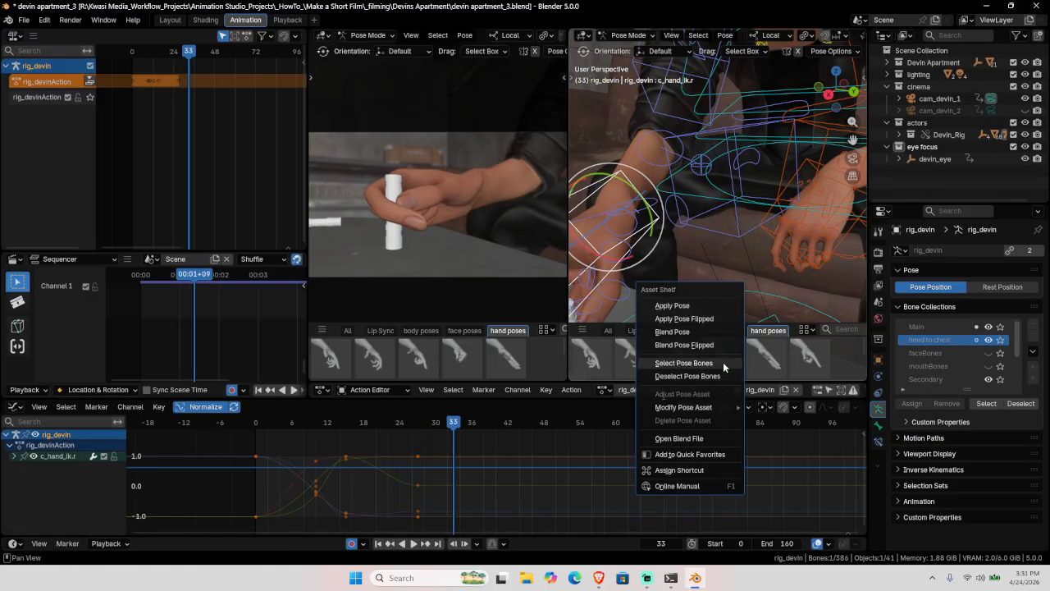
{"action": "left_click", "coordinate": [723, 363]}
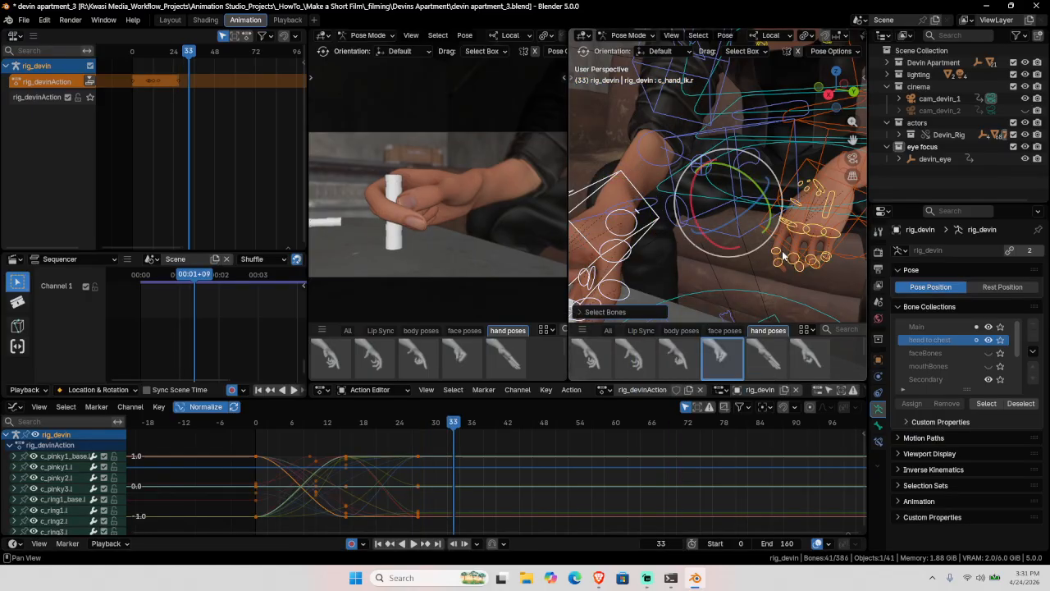
{"action": "key", "text": "w"}
{"action": "middle_click_drag", "start_coordinate": [769, 241], "coordinate": [777, 192]}
{"action": "left_click_drag", "start_coordinate": [751, 123], "coordinate": [851, 267]}
{"action": "middle_click_drag", "start_coordinate": [851, 268], "coordinate": [789, 262]}
{"action": "mouse_move", "coordinate": [709, 217]}
{"action": "middle_mouse_down"}
{"action": "mouse_move", "coordinate": [596, 257]}
{"action": "mouse_move", "coordinate": [688, 252]}
{"action": "mouse_move", "coordinate": [696, 233]}
{"action": "middle_mouse_up"}
{"action": "key", "text": "i"}
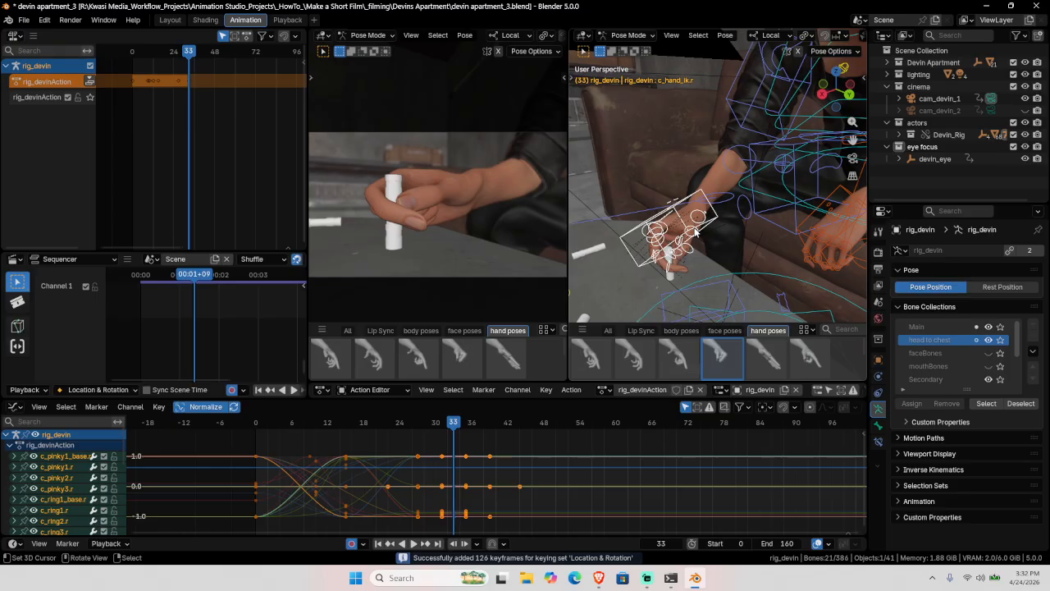
Step: Keep only c_hand_ik.r selected, save, delete its stray keys near frame 33, and play back
{"action": "left_click", "coordinate": [700, 195]}
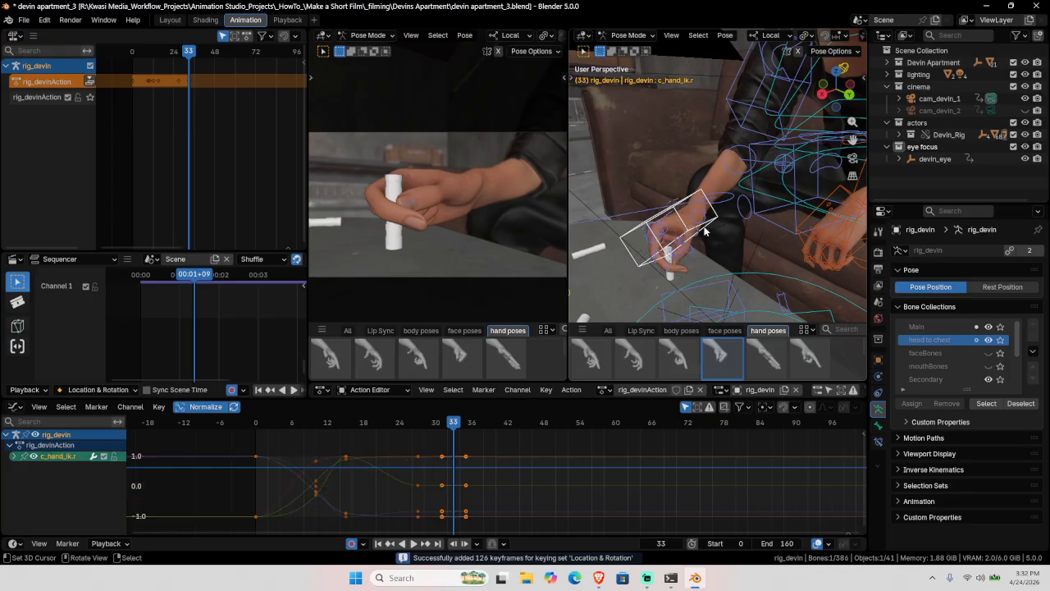
{"action": "key", "text": "ctrl+s"}
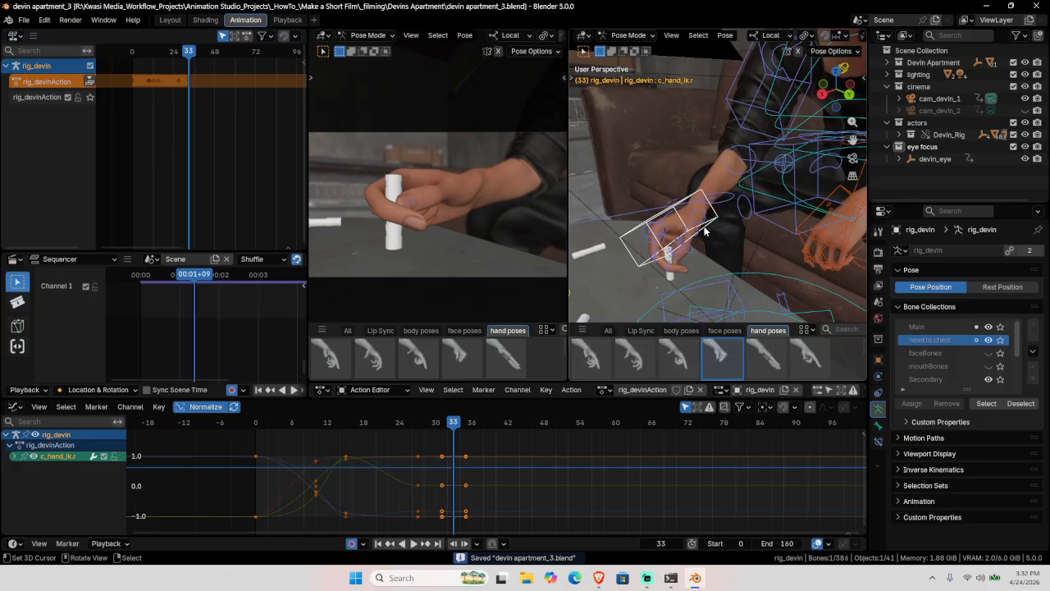
{"action": "key", "text": "Delete"}
{"action": "left_click", "coordinate": [238, 458]}
{"action": "key", "text": "space"}
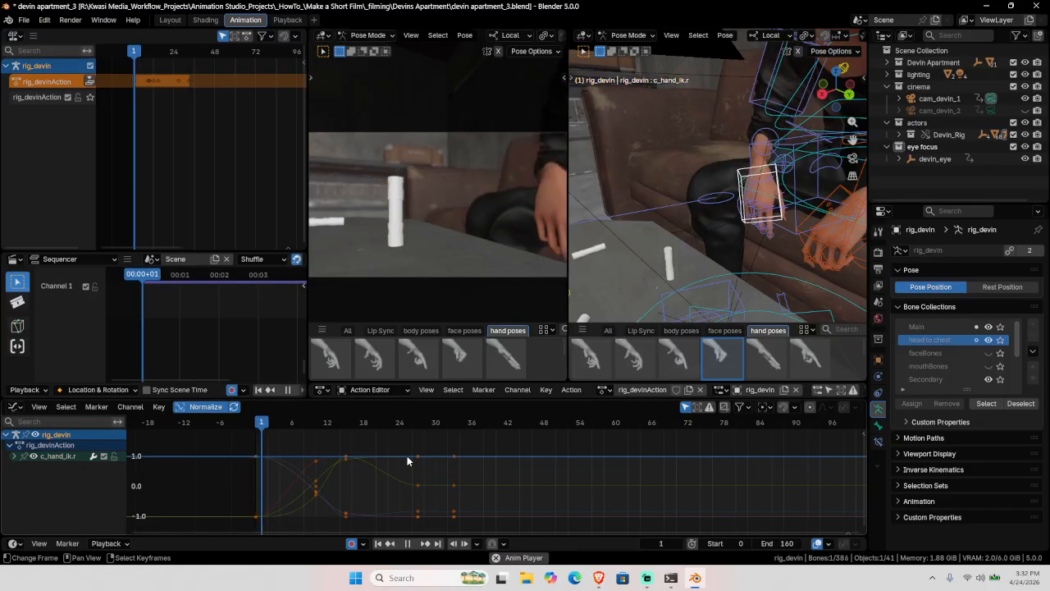
{"action": "key", "text": "space"}
{"action": "key", "text": "space"}
{"action": "key", "text": "space"}
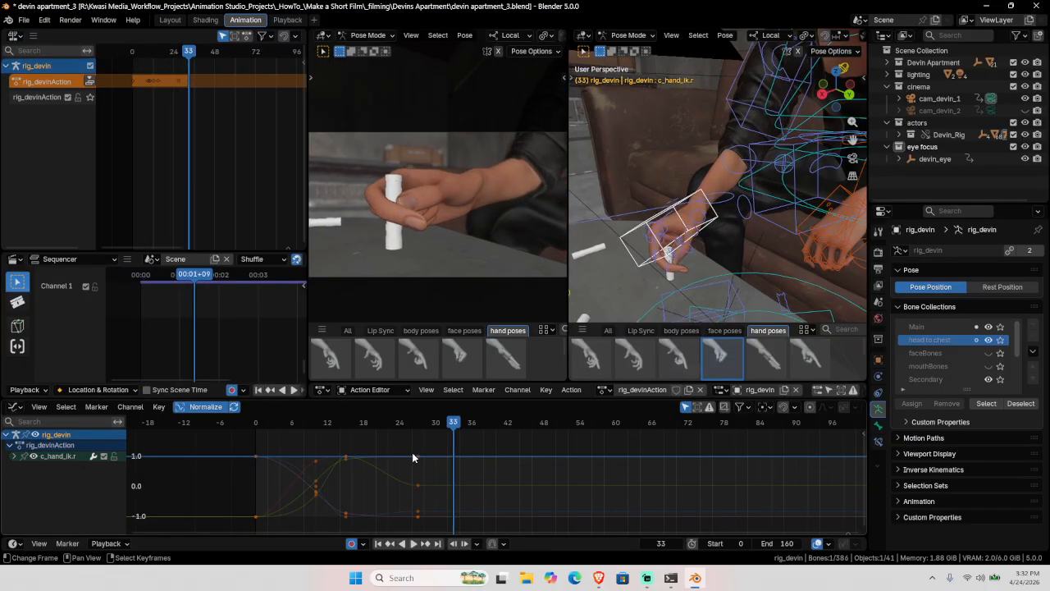
Step: Restore the hand control's frame-33 key, move to about frame 27, and return to object mode
{"action": "key", "text": "ctrl+z"}
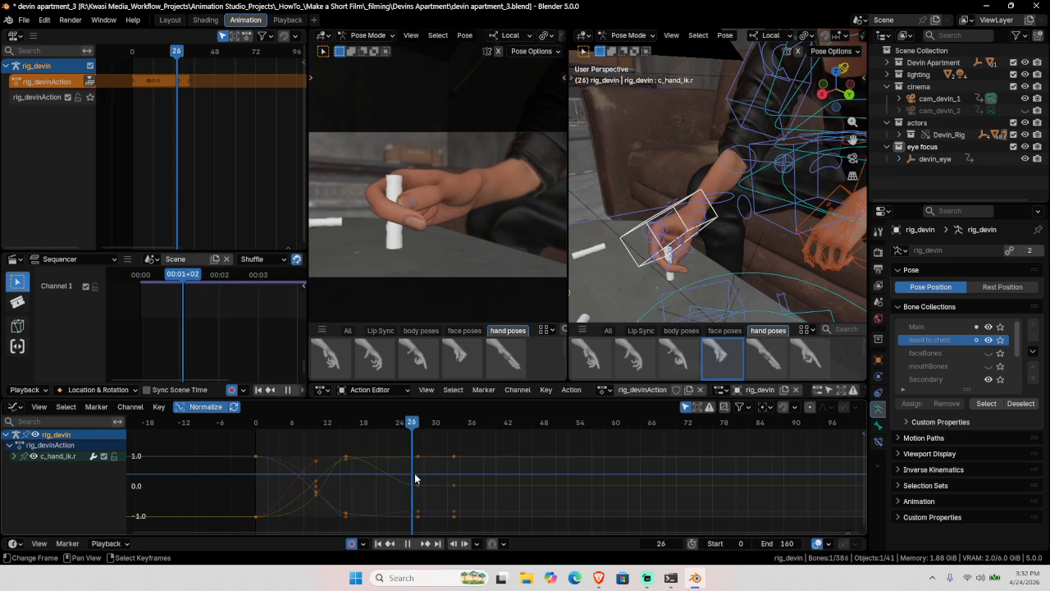
{"action": "left_click", "coordinate": [418, 479]}
{"action": "middle_click_drag", "start_coordinate": [685, 250], "coordinate": [679, 242]}
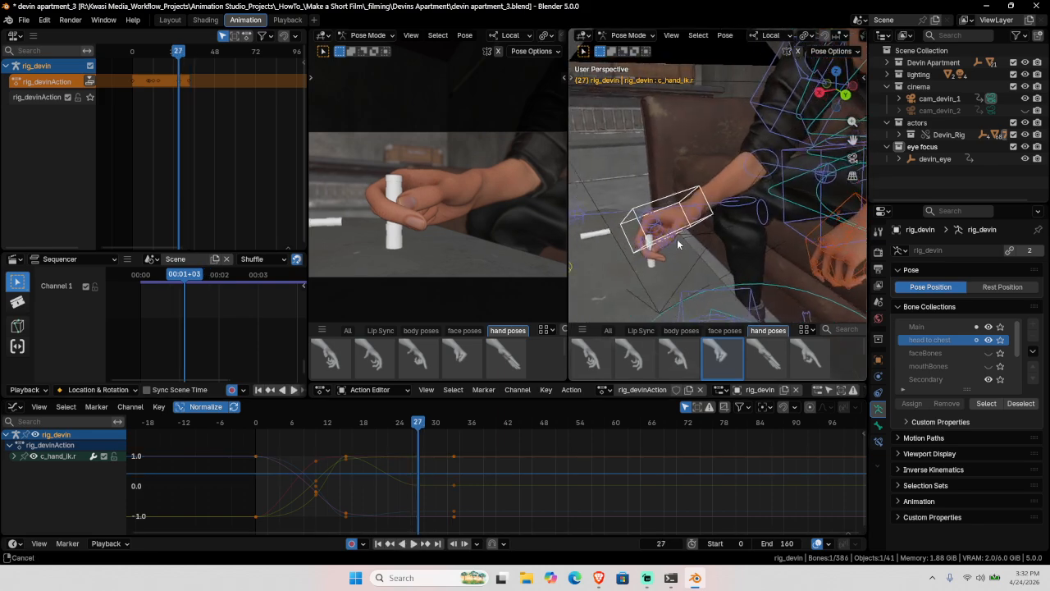
{"action": "key", "text": "KP_Decimal"}
{"action": "key", "text": "ctrl+Tab"}
Step: Select the dust vial and add a Child Of constraint targeting the rig_devin armature
{"action": "left_click", "coordinate": [684, 279]}
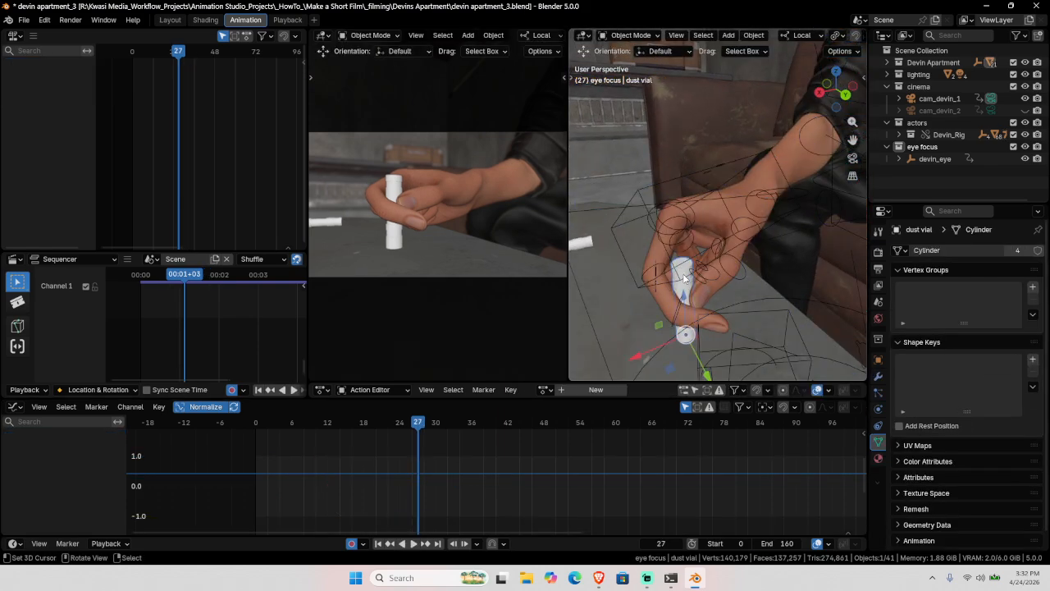
{"action": "left_click", "coordinate": [878, 425]}
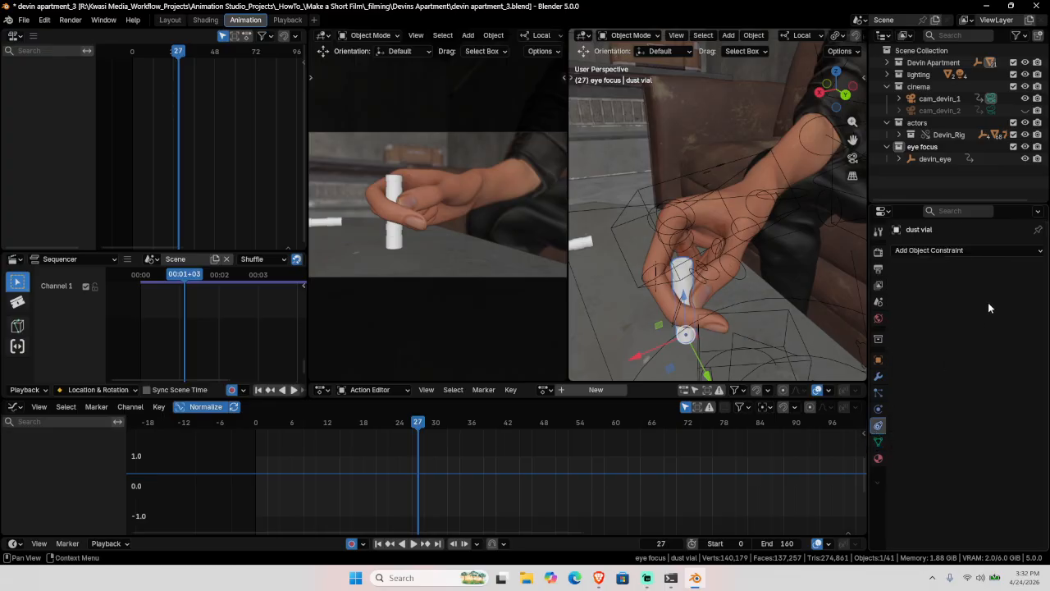
{"action": "left_click", "coordinate": [1009, 252]}
{"action": "left_click", "coordinate": [989, 308]}
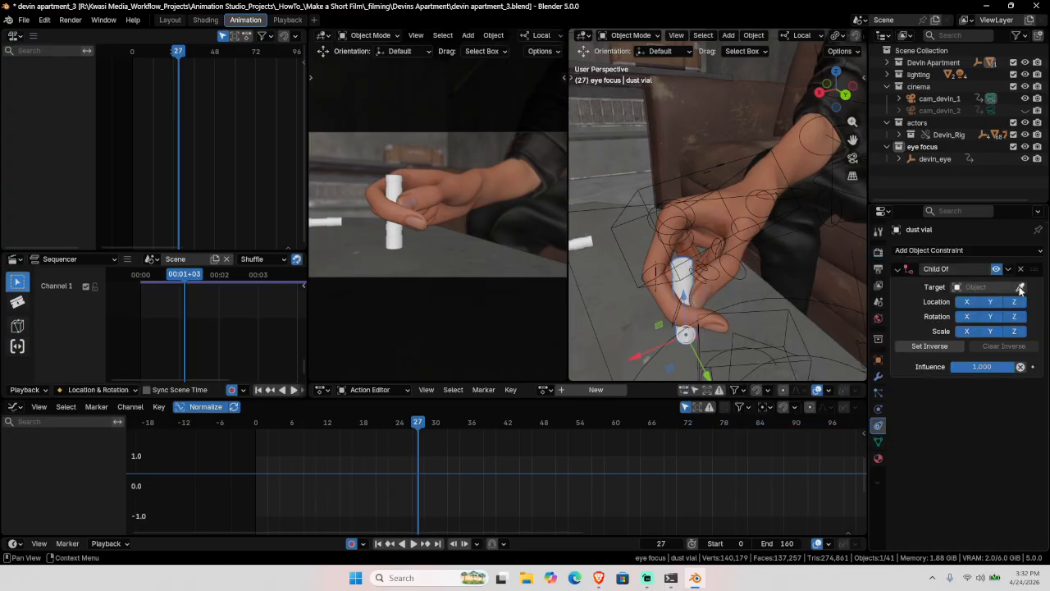
{"action": "left_click", "coordinate": [1020, 288]}
{"action": "left_click", "coordinate": [750, 154]}
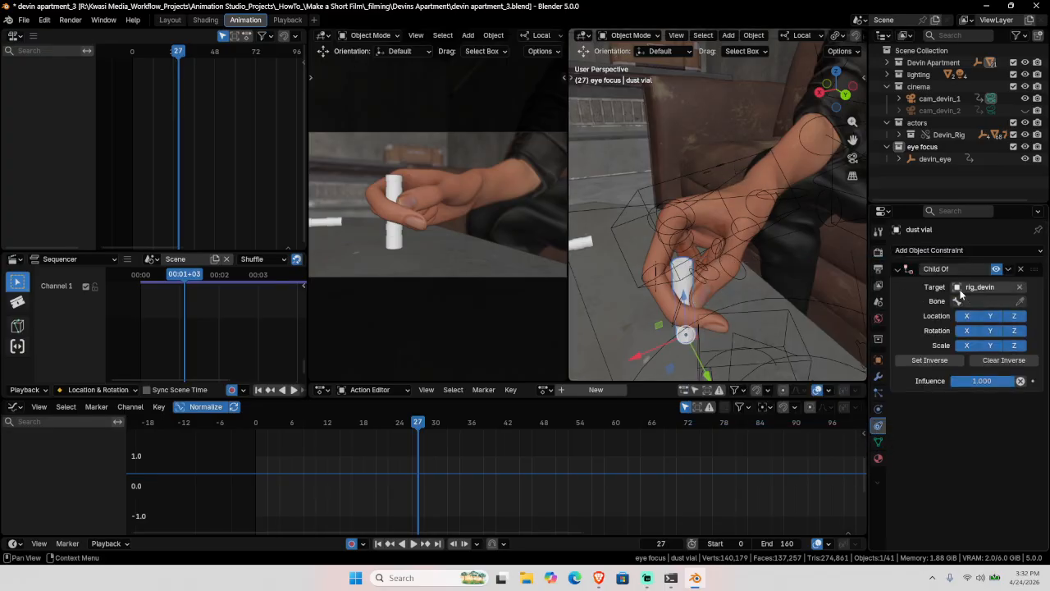
Step: Set the constraint's bone to c_hand_ik.r, apply Set Inverse, and test lowering the influence
{"action": "left_click", "coordinate": [985, 300]}
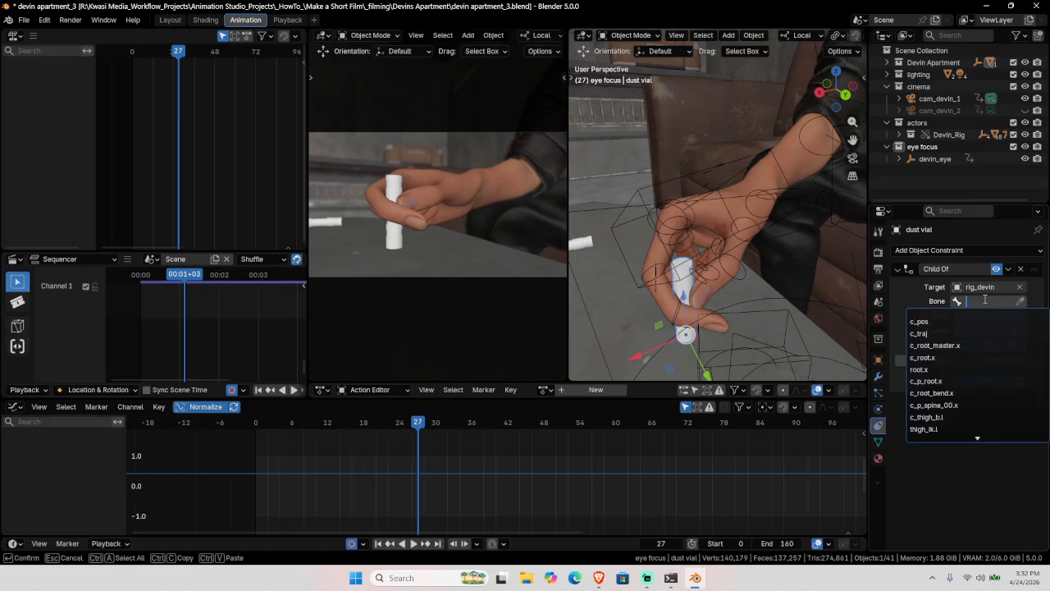
{"action": "type", "text": "hand"}
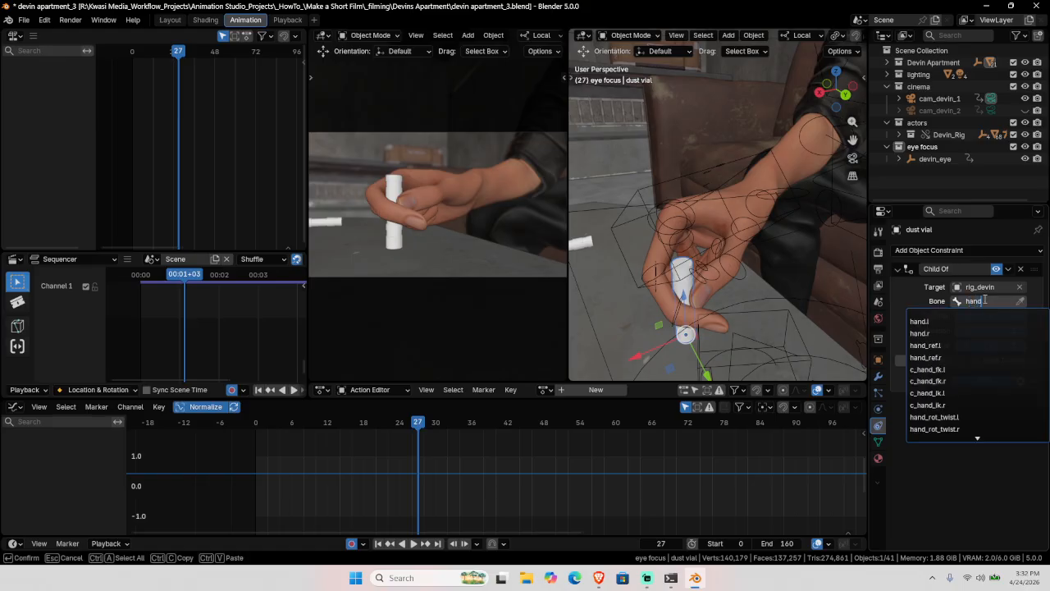
{"action": "key", "text": "Down"}
{"action": "key", "text": "Down"}
{"action": "key", "text": "Down"}
{"action": "key", "text": "Down"}
{"action": "key", "text": "Down"}
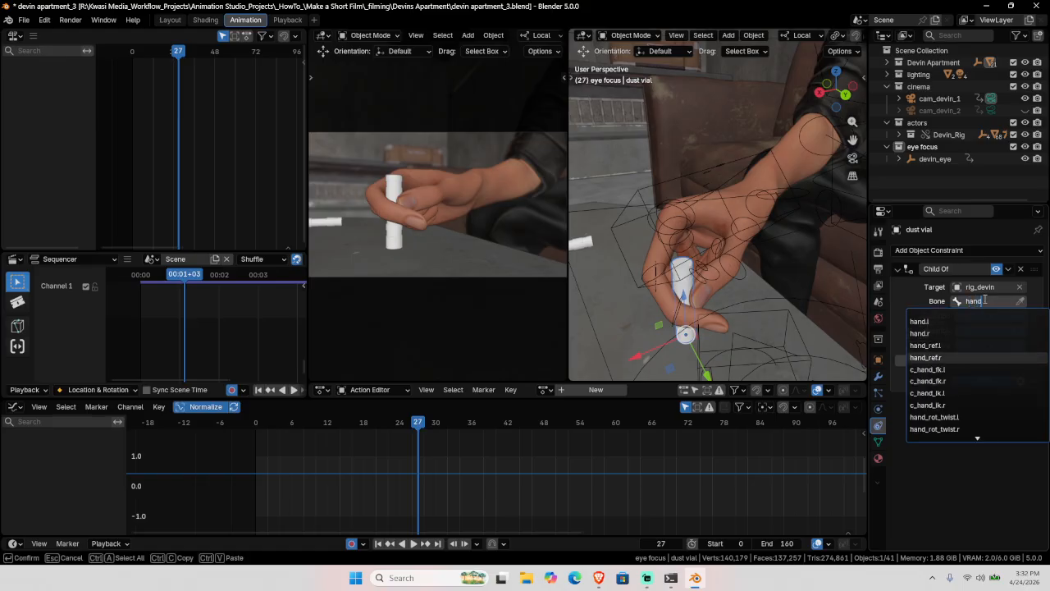
{"action": "key", "text": "Down"}
{"action": "key", "text": "Down"}
{"action": "key", "text": "Down"}
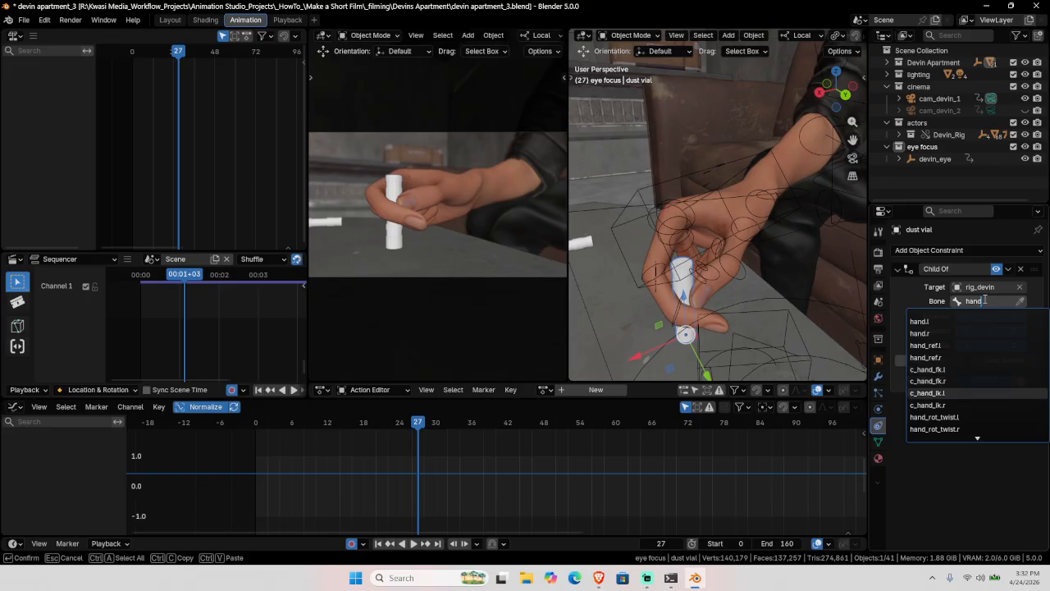
{"action": "key", "text": "Return"}
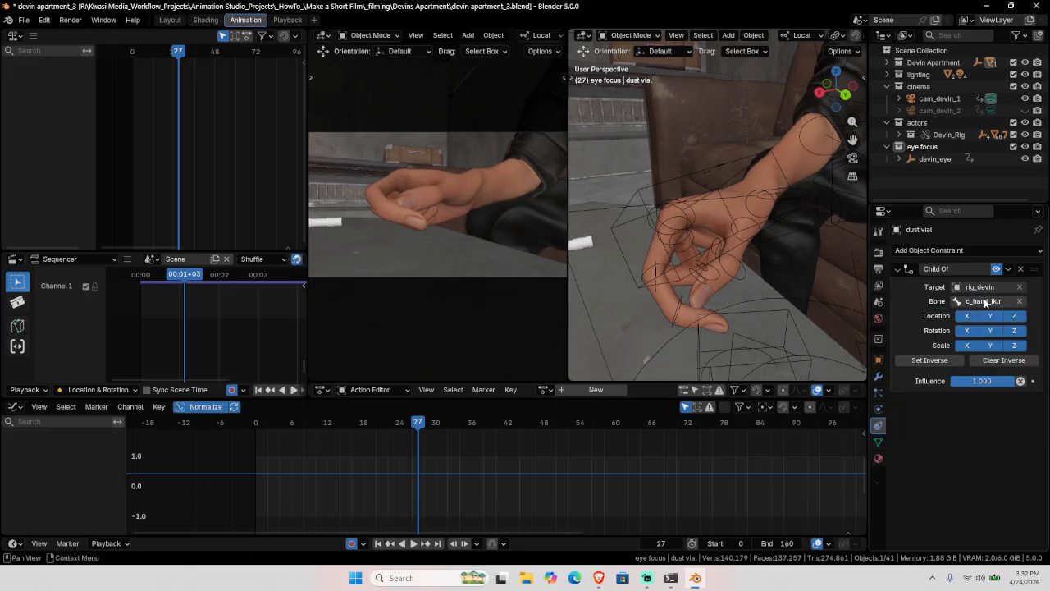
{"action": "left_click", "coordinate": [930, 361]}
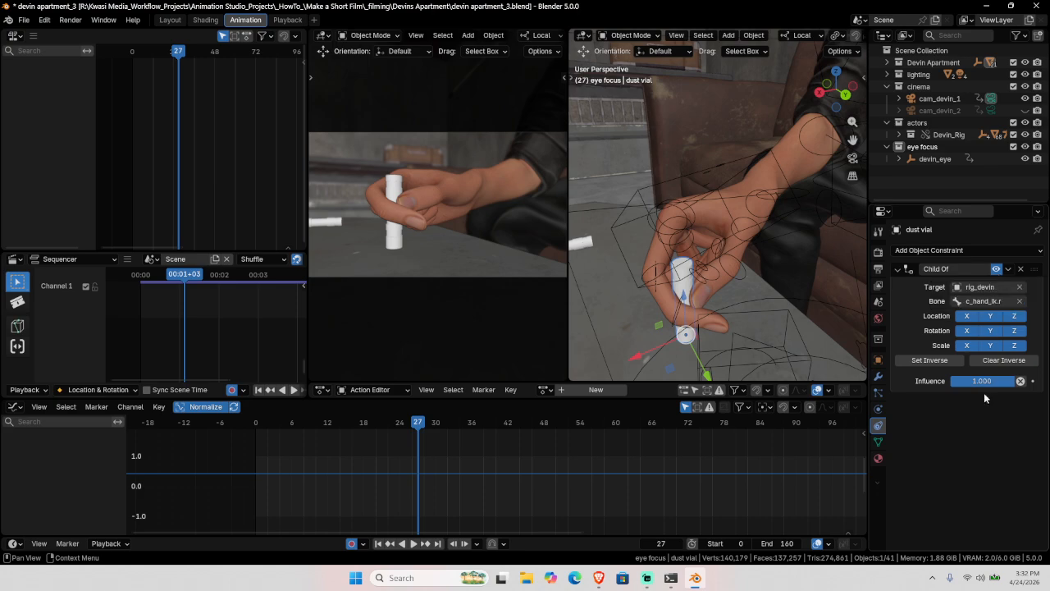
{"action": "mouse_move", "coordinate": [984, 381]}
{"action": "left_mouse_down"}
{"action": "mouse_move", "coordinate": [903, 380]}
{"action": "mouse_move", "coordinate": [993, 387]}
{"action": "left_mouse_up"}
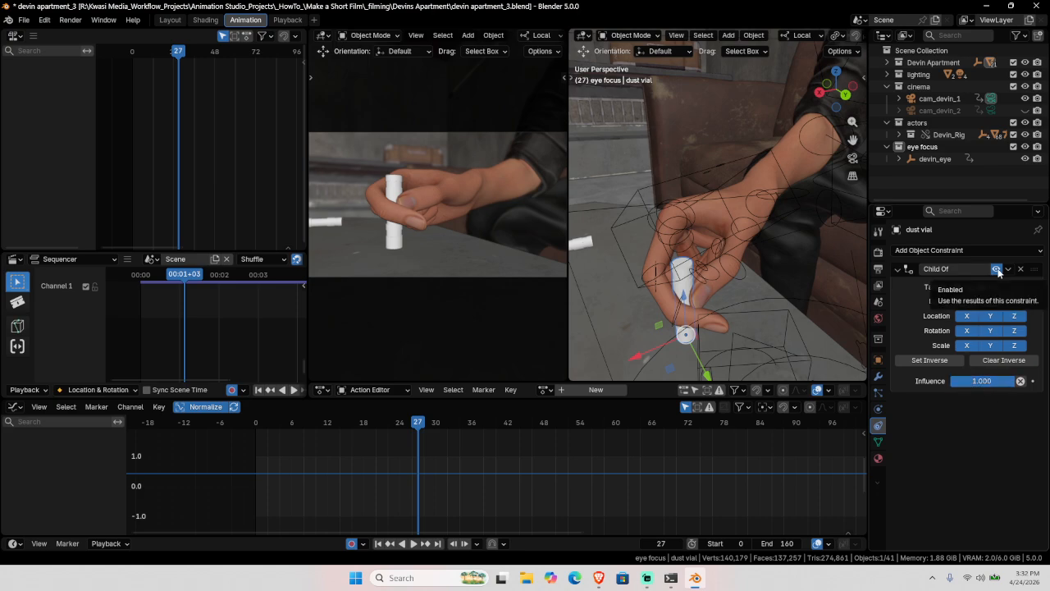
Step: Key the Child Of constraint enabled at frame 27 and switched off at frame 26
{"action": "key", "text": "i"}
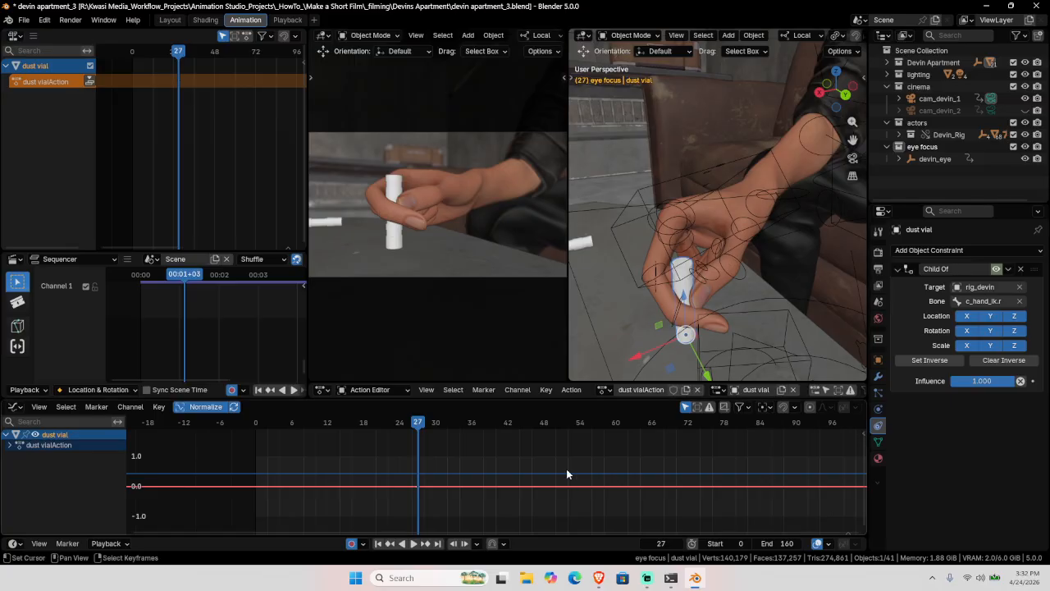
{"action": "key", "text": "Left"}
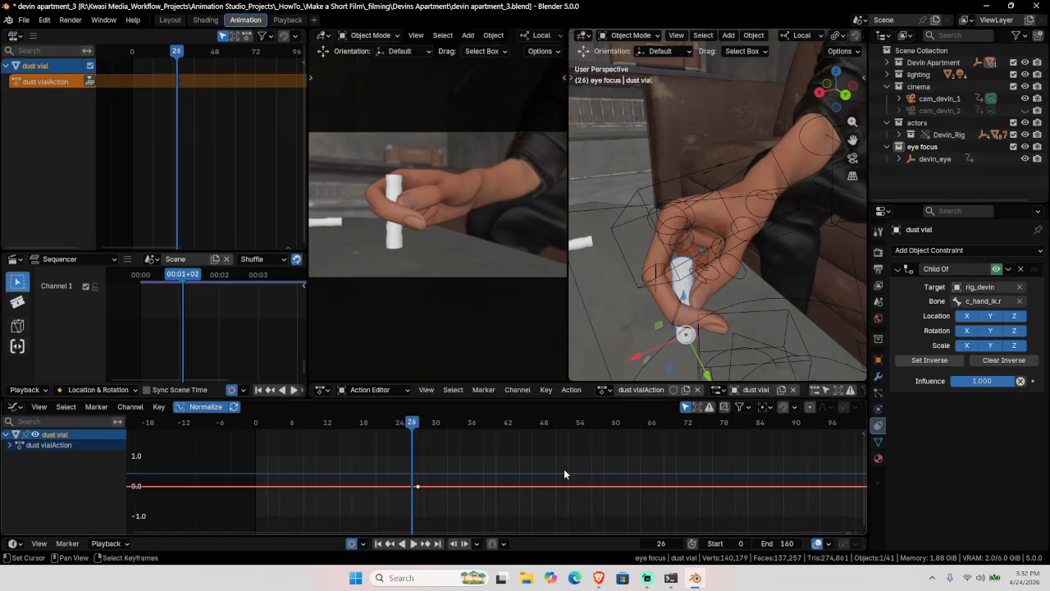
{"action": "left_click", "coordinate": [998, 274]}
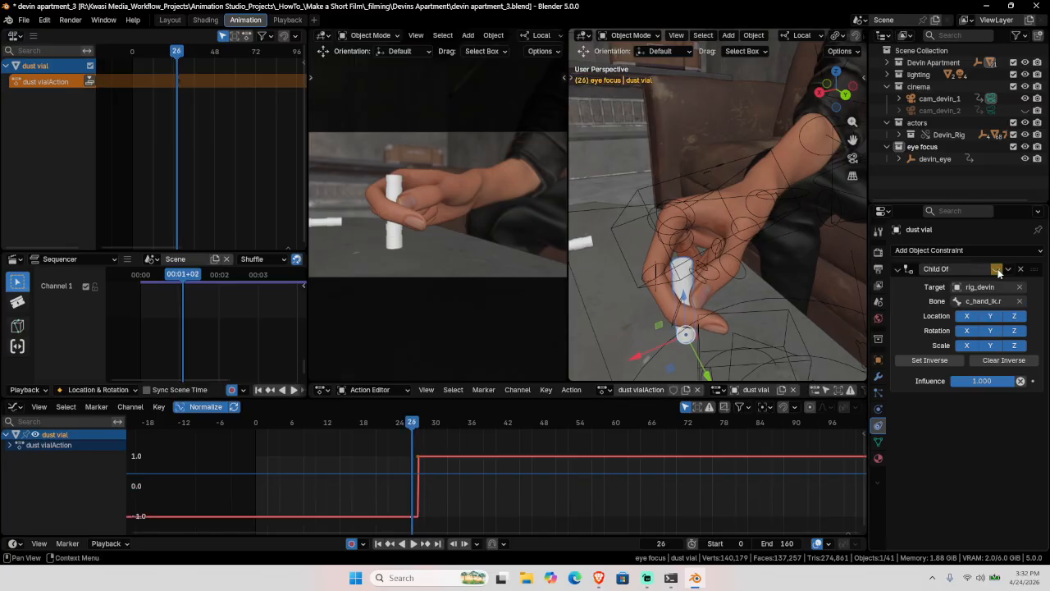
{"action": "left_click_drag", "start_coordinate": [179, 483], "coordinate": [416, 479]}
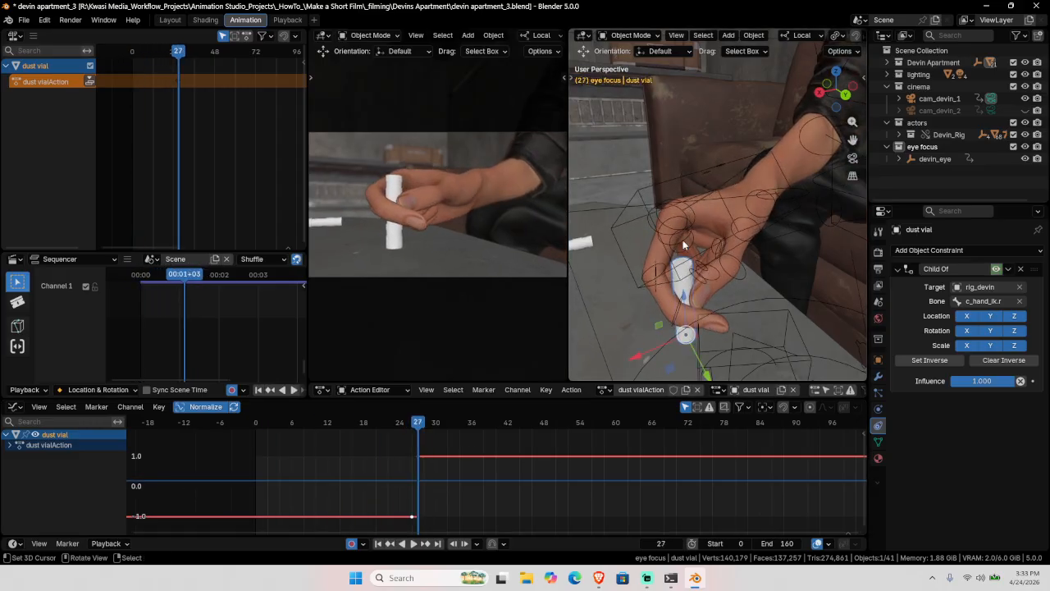
Step: Key the constraint's state at frame 36, push the vial's action to an NLA strip, and preview
{"action": "left_click", "coordinate": [468, 462]}
{"action": "key", "text": "Right"}
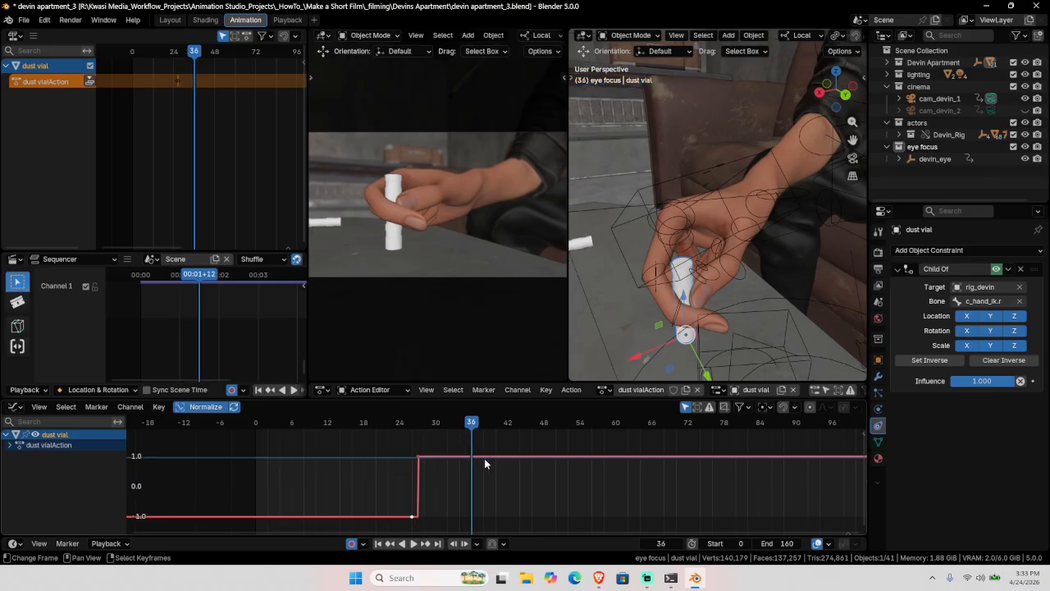
{"action": "key", "text": "i"}
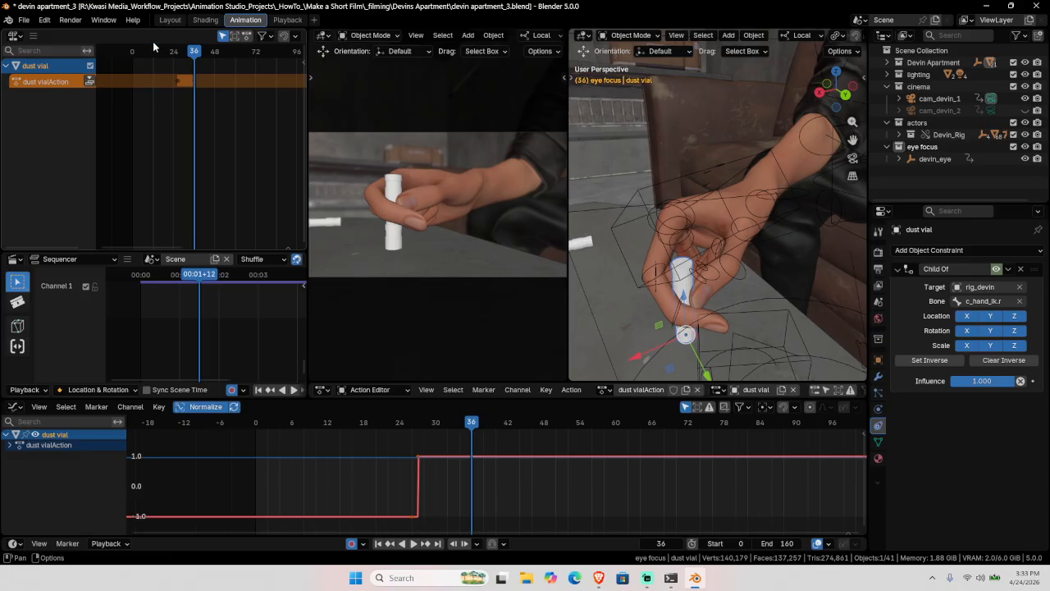
{"action": "left_click", "coordinate": [91, 83]}
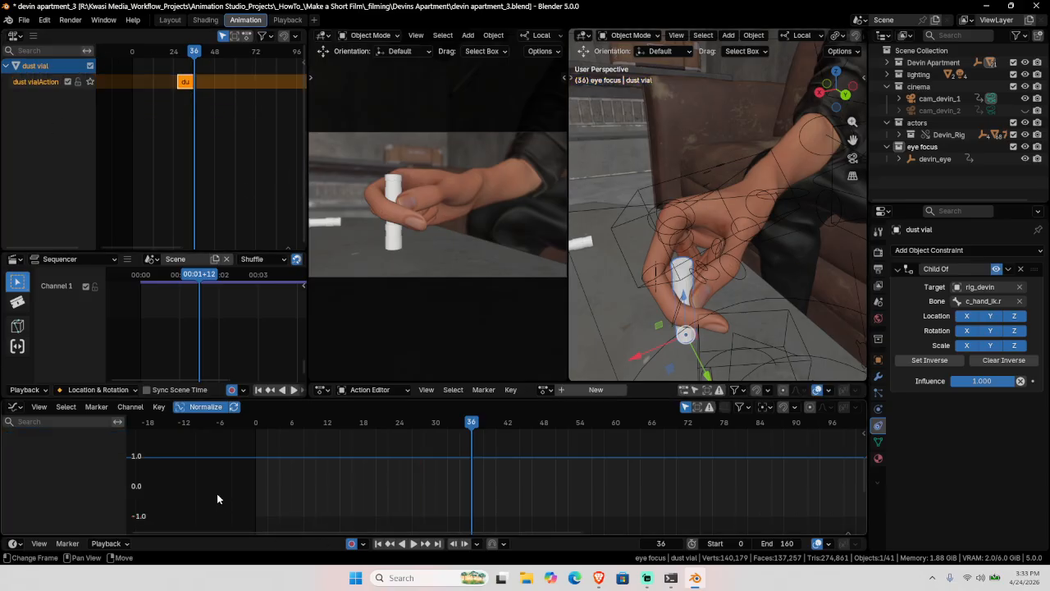
{"action": "key", "text": "shift+Left"}
{"action": "key", "text": "space"}
{"action": "key", "text": "space"}
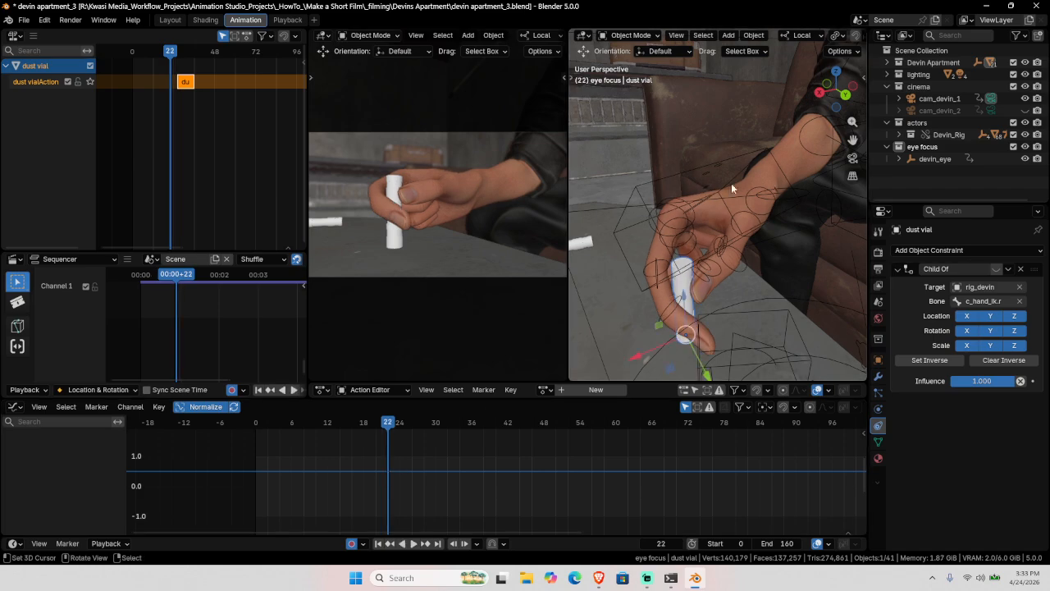
{"action": "left_click", "coordinate": [769, 150]}
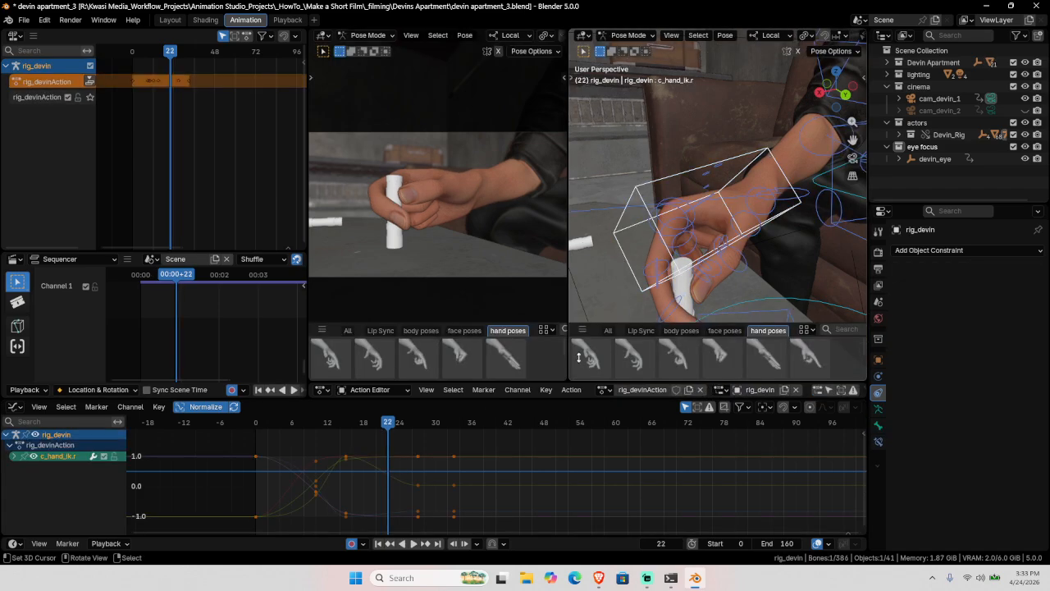
Step: At frame 33, slide the right hand IK control along its local Y axis to the vial
{"action": "key", "text": "space"}
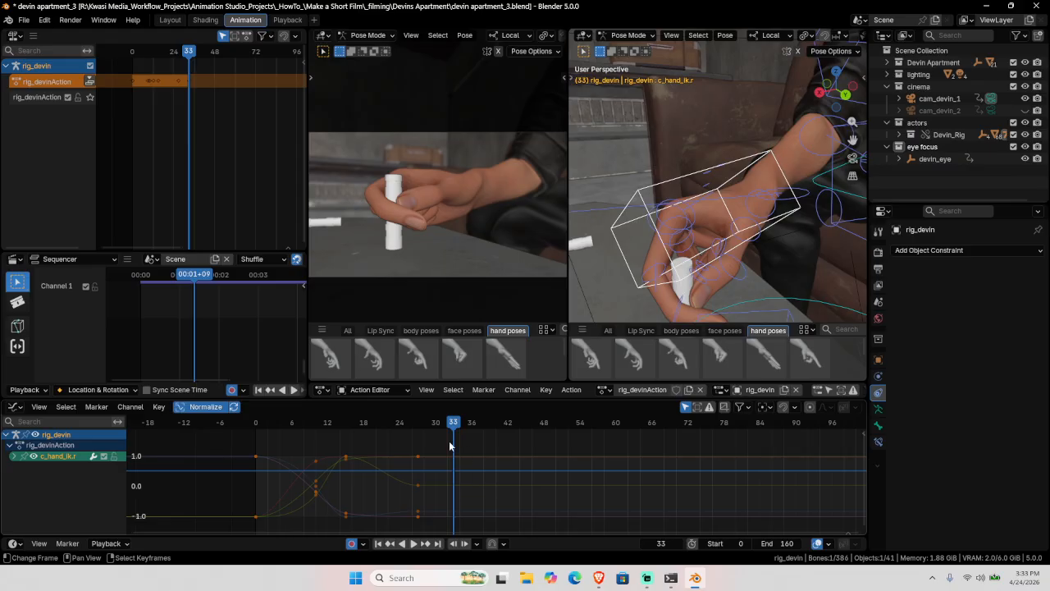
{"action": "key", "text": "shift+space"}
{"action": "key", "text": "g"}
{"action": "scroll", "coordinate": [735, 214], "scroll_direction": "down", "scroll_amount": 4}
{"action": "middle_click_drag", "start_coordinate": [732, 215], "coordinate": [708, 237]}
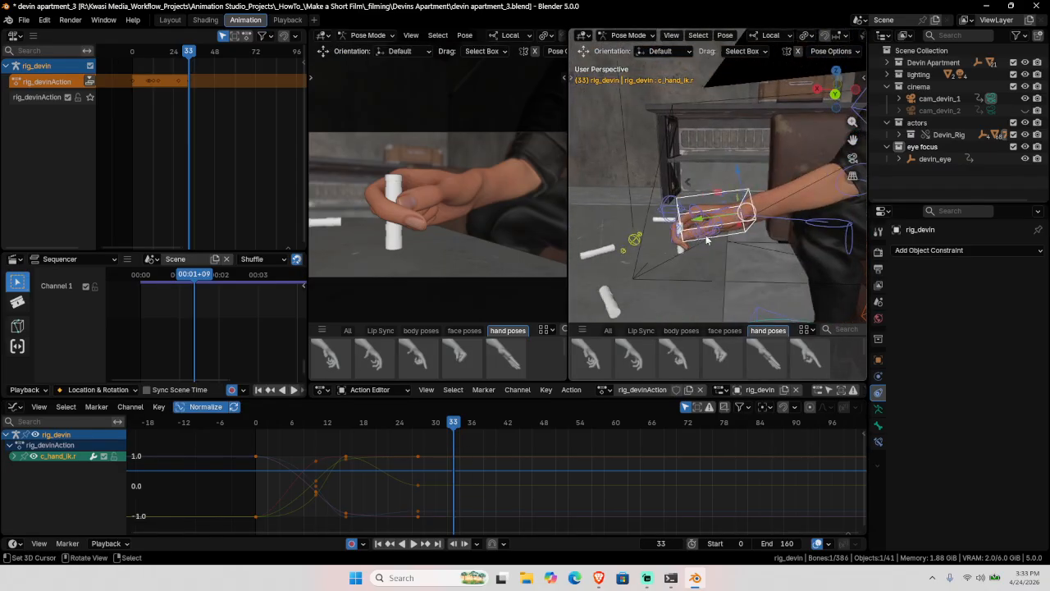
{"action": "left_click_drag", "start_coordinate": [694, 219], "coordinate": [703, 218]}
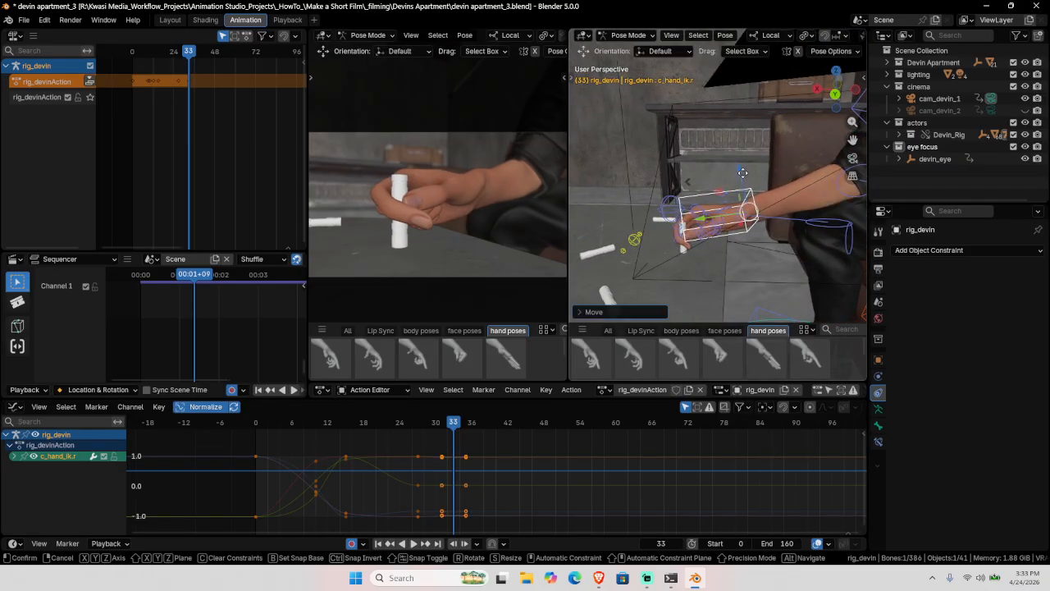
{"action": "mouse_move", "coordinate": [763, 207]}
{"action": "middle_mouse_down"}
{"action": "mouse_move", "coordinate": [790, 211]}
{"action": "mouse_move", "coordinate": [755, 199]}
{"action": "middle_mouse_up"}
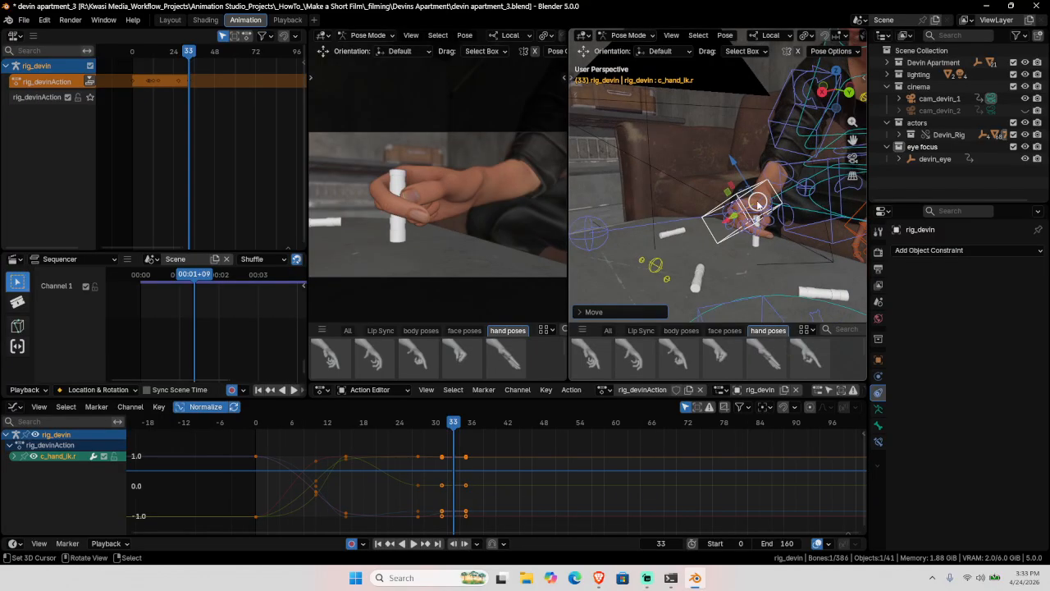
{"action": "left_click_drag", "start_coordinate": [755, 199], "coordinate": [769, 203]}
{"action": "middle_click_drag", "start_coordinate": [770, 204], "coordinate": [677, 223]}
{"action": "left_click_drag", "start_coordinate": [670, 224], "coordinate": [678, 224]}
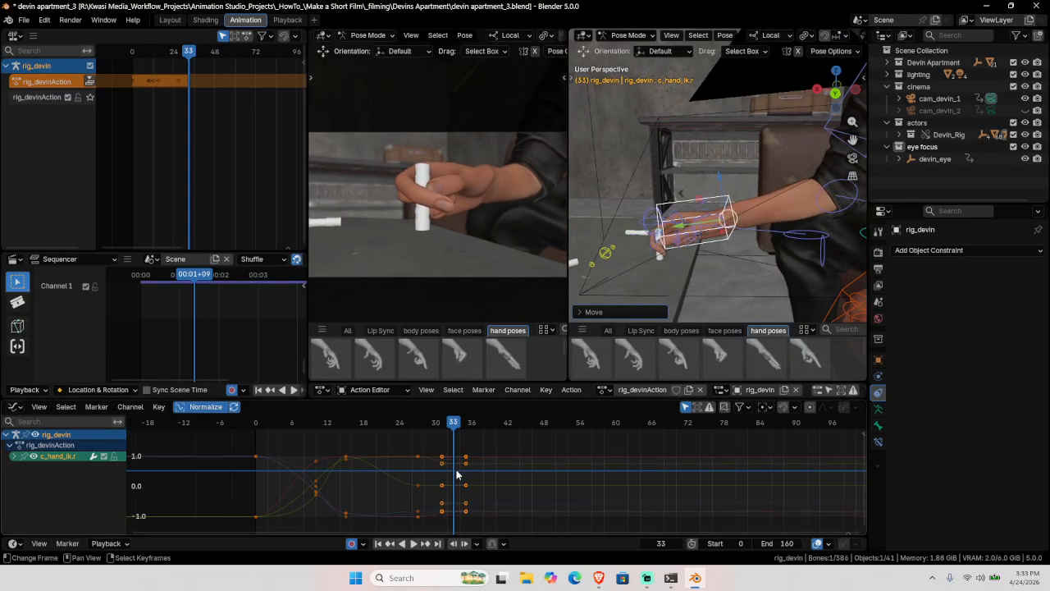
Step: Rotate the hand control about its local Y axis so the hand closes around the vial
{"action": "key", "text": "shift+space"}
{"action": "key", "text": "r"}
{"action": "middle_click_drag", "start_coordinate": [719, 257], "coordinate": [754, 244]}
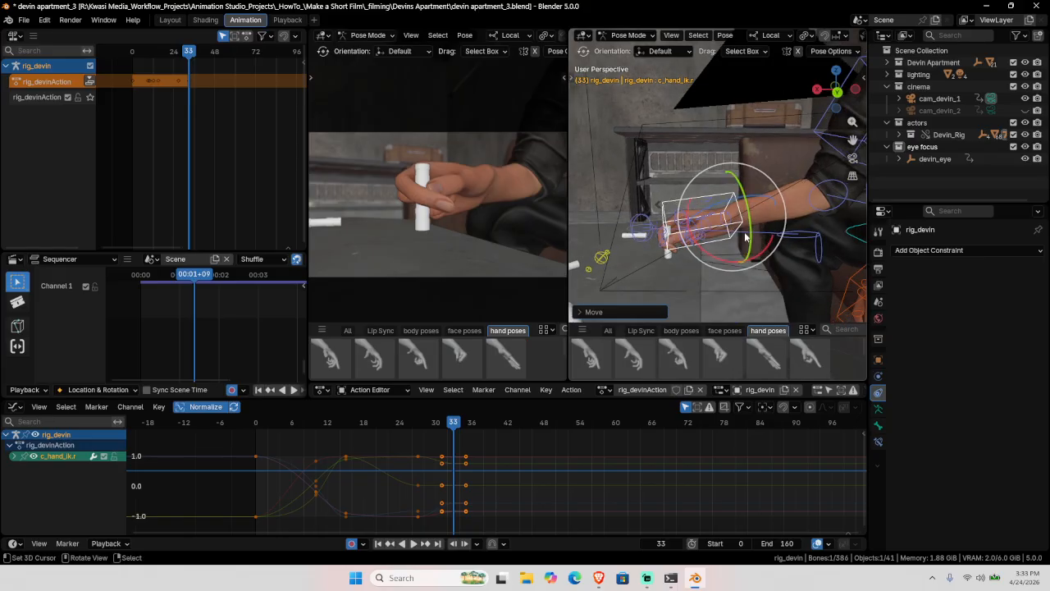
{"action": "left_click_drag", "start_coordinate": [753, 236], "coordinate": [749, 223]}
{"action": "right_click", "coordinate": [748, 225]}
{"action": "middle_click_drag", "start_coordinate": [752, 235], "coordinate": [788, 232]}
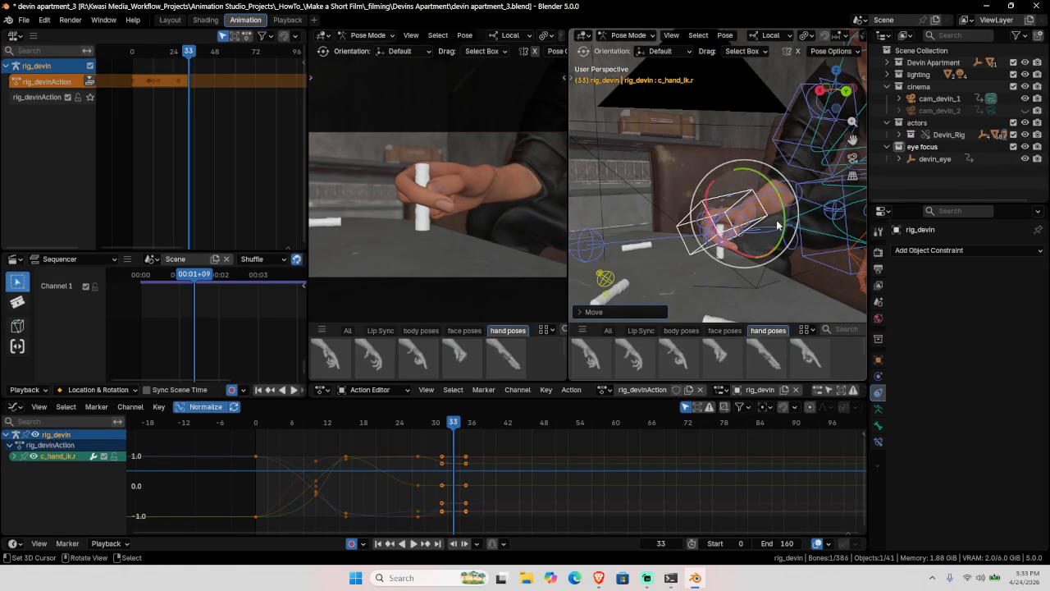
{"action": "left_click_drag", "start_coordinate": [783, 227], "coordinate": [788, 222]}
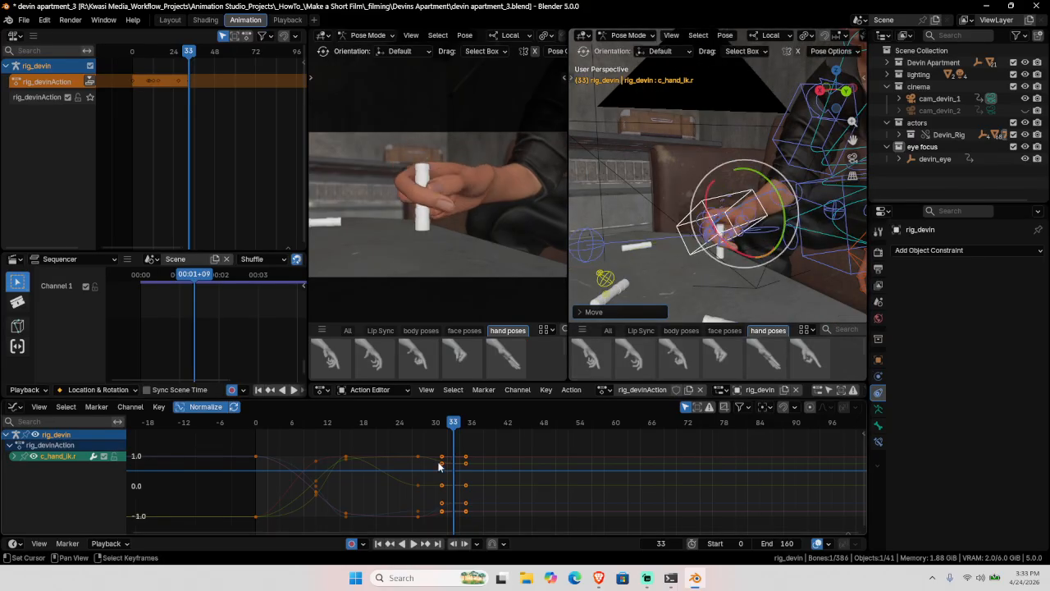
{"action": "left_click_drag", "start_coordinate": [400, 476], "coordinate": [457, 479]}
Step: At frame 48, raise the hand control up and right and rotate it to tilt the vial
{"action": "left_click", "coordinate": [542, 450]}
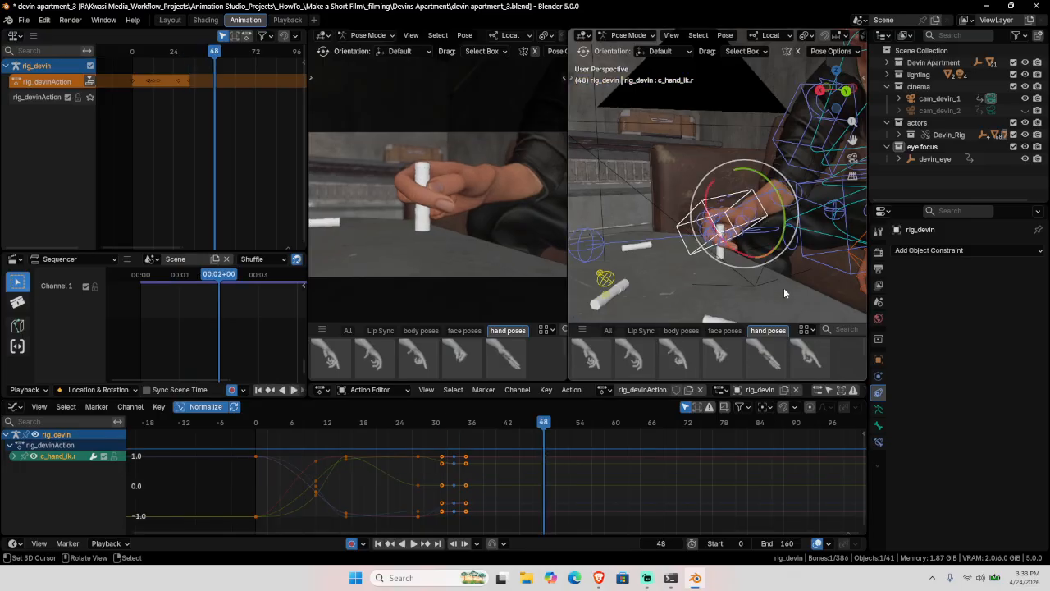
{"action": "left_click", "coordinate": [879, 268]}
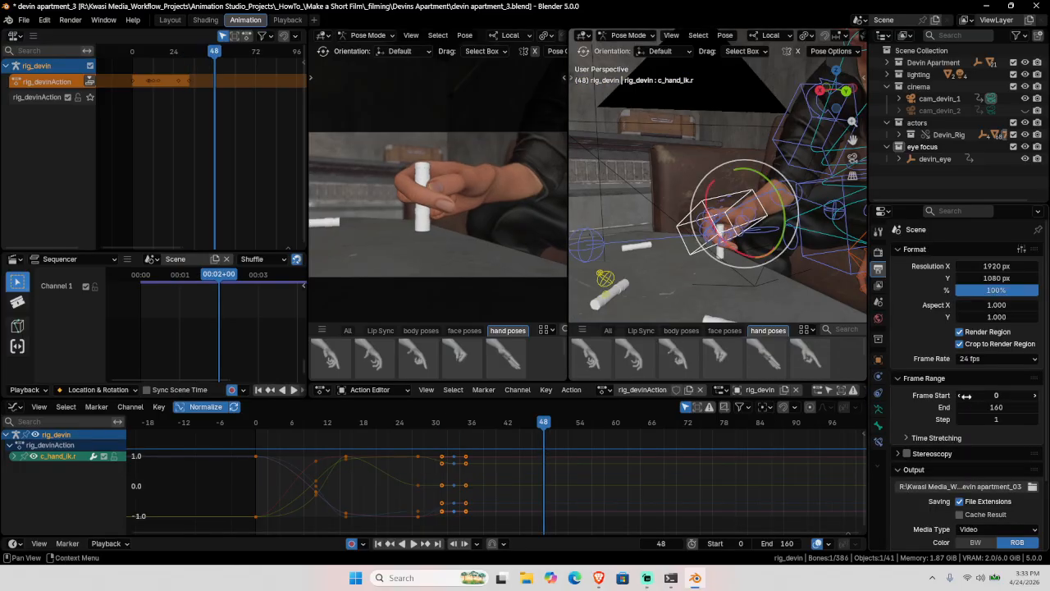
{"action": "left_click", "coordinate": [878, 408]}
{"action": "middle_click_drag", "start_coordinate": [722, 246], "coordinate": [674, 289]}
{"action": "key", "text": "g"}
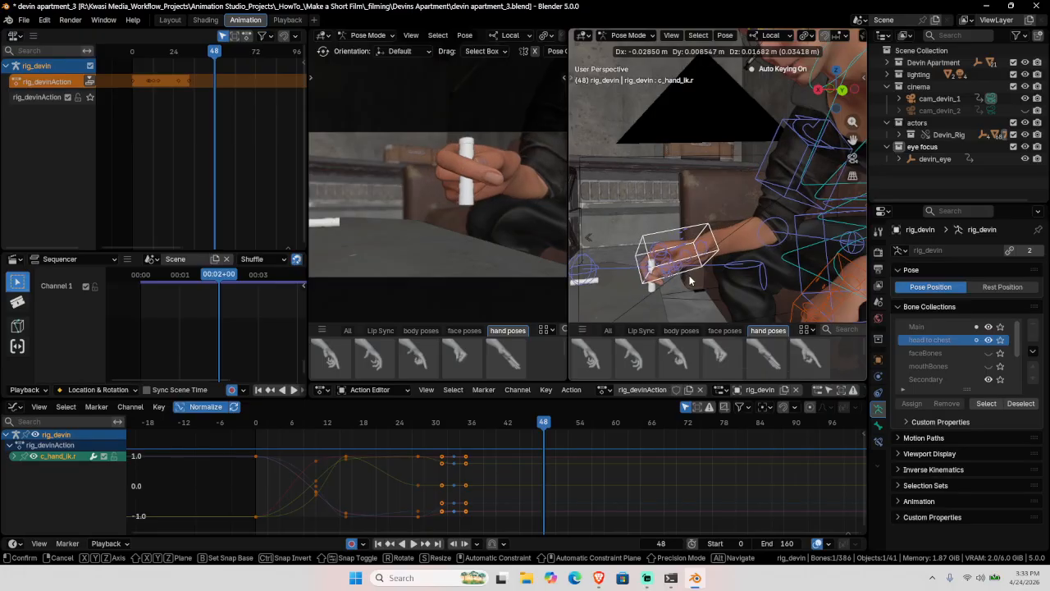
{"action": "left_click", "coordinate": [710, 263]}
{"action": "left_click_drag", "start_coordinate": [732, 256], "coordinate": [656, 297]}
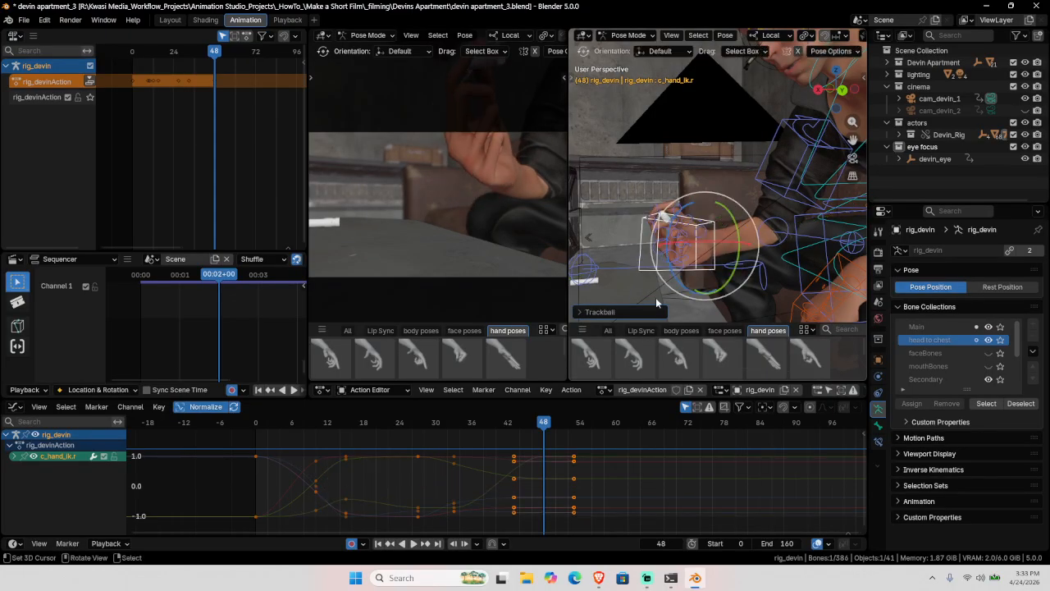
Step: Play back and scrub through the lift to check the hand's motion
{"action": "left_click", "coordinate": [252, 487]}
{"action": "key", "text": "space"}
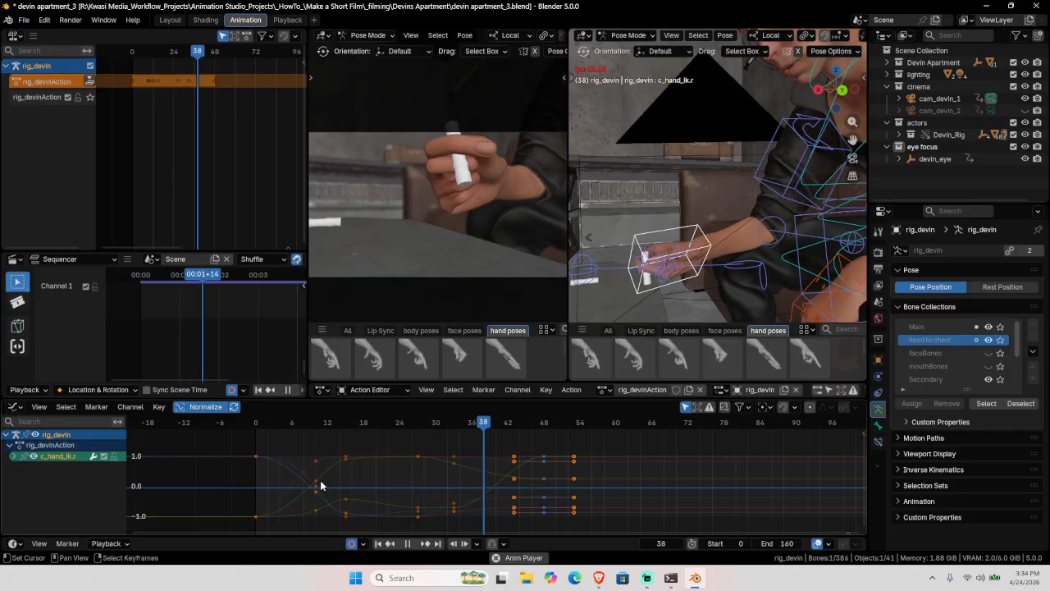
{"action": "left_click_drag", "start_coordinate": [320, 485], "coordinate": [498, 482]}
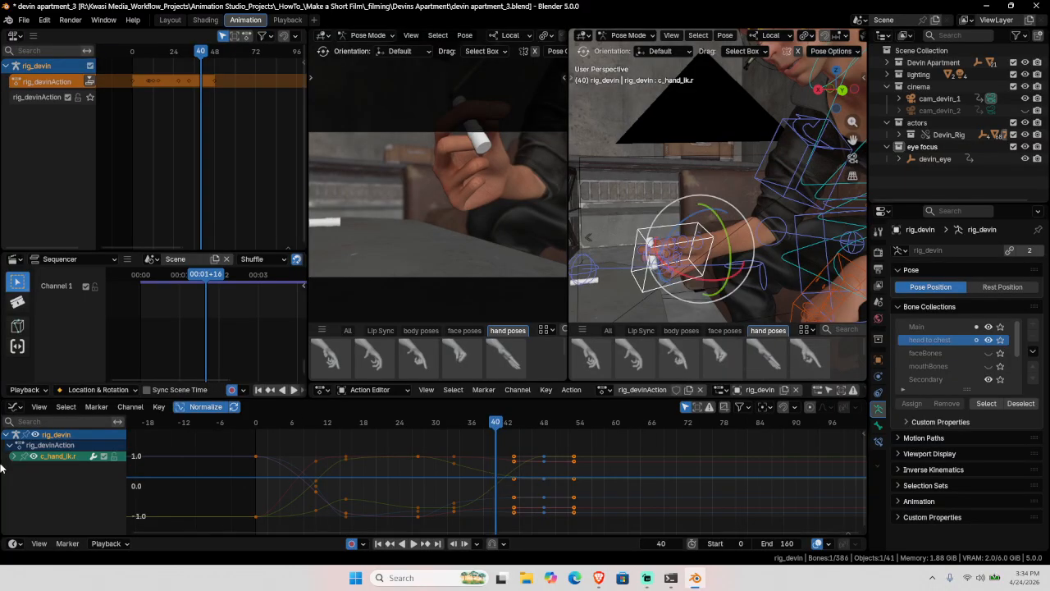
{"action": "left_click", "coordinate": [13, 456]}
Step: Isolate the Y Euler Rotation curve, paste a key at frame 40 and raise its value
{"action": "left_click", "coordinate": [32, 458]}
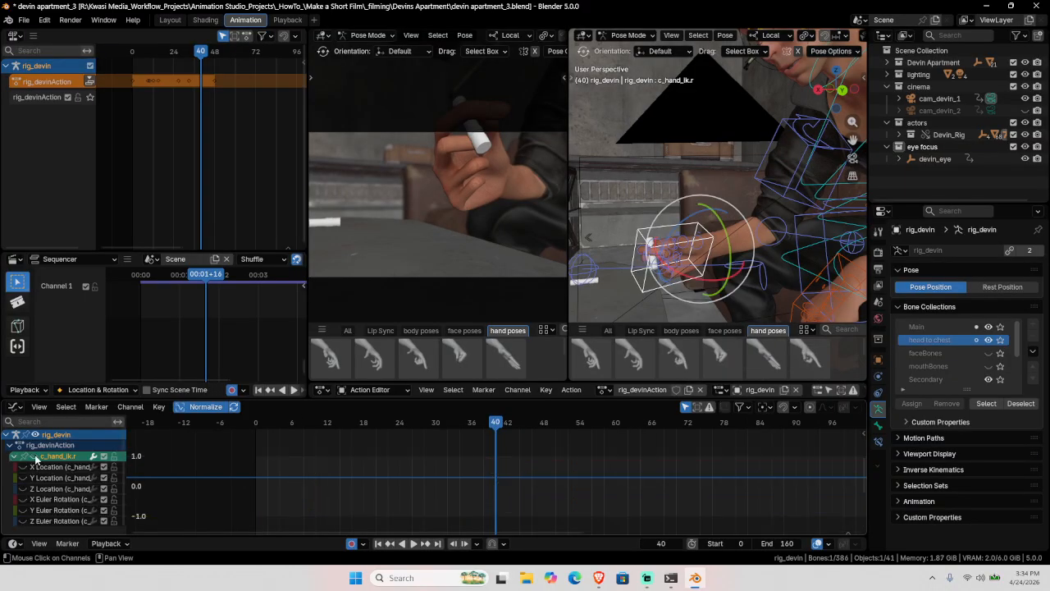
{"action": "left_click", "coordinate": [45, 511]}
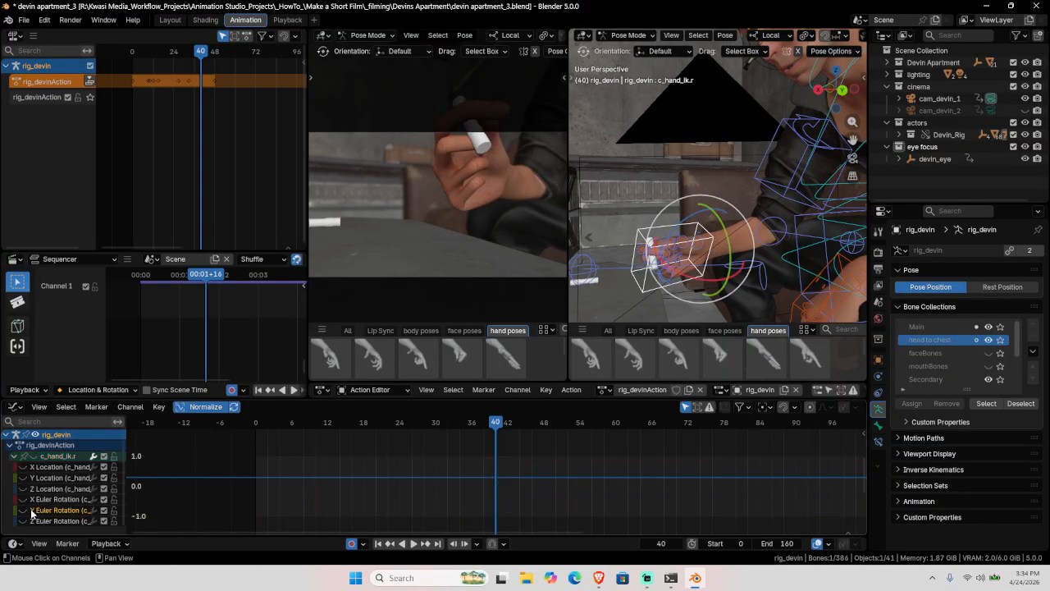
{"action": "left_click", "coordinate": [23, 510]}
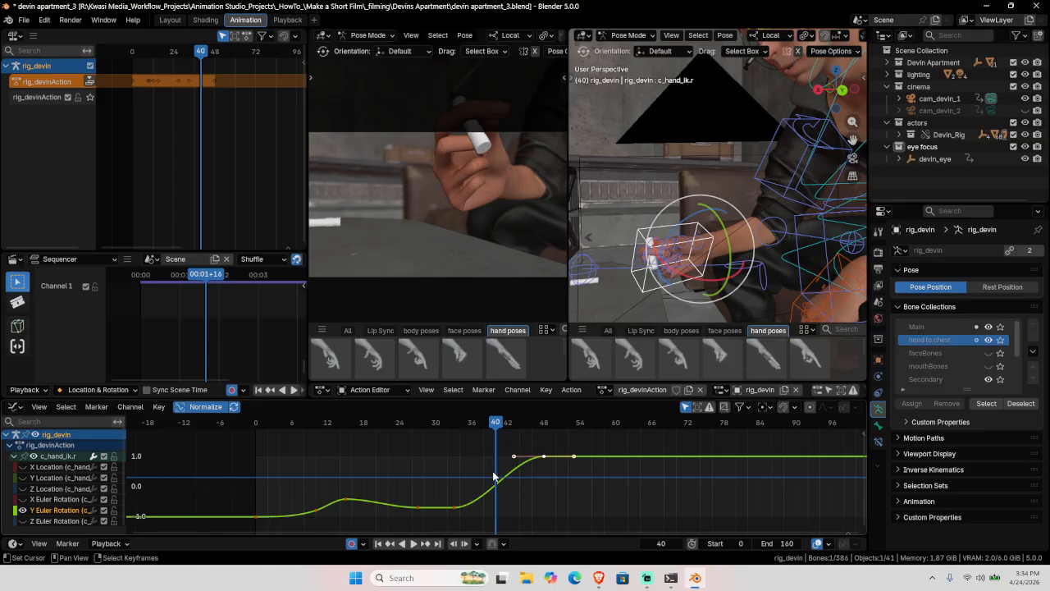
{"action": "left_click", "coordinate": [454, 507]}
{"action": "key", "text": "ctrl+v"}
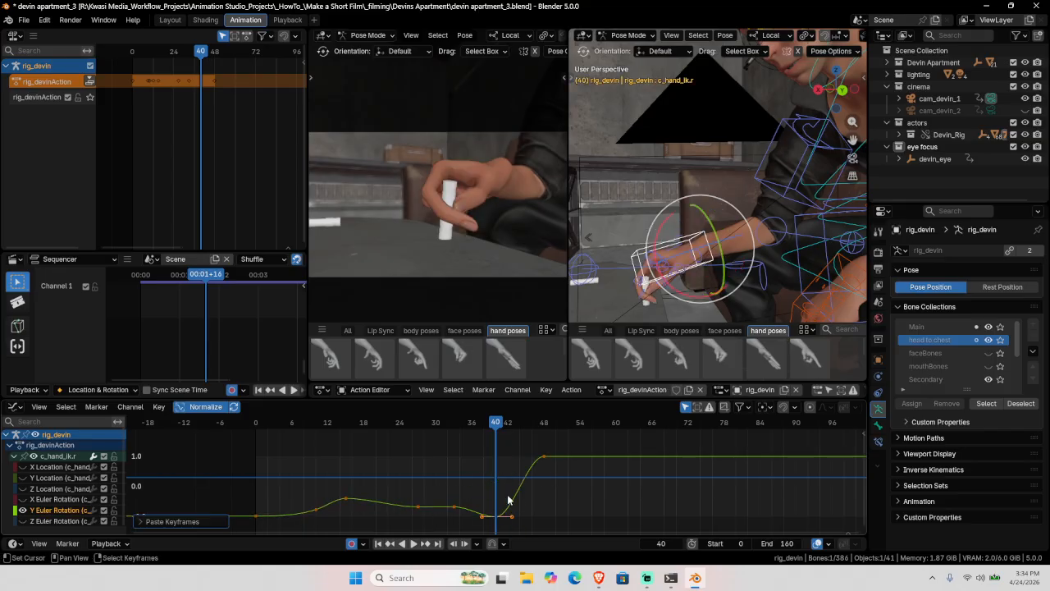
{"action": "key", "text": "g"}
{"action": "key", "text": "y"}
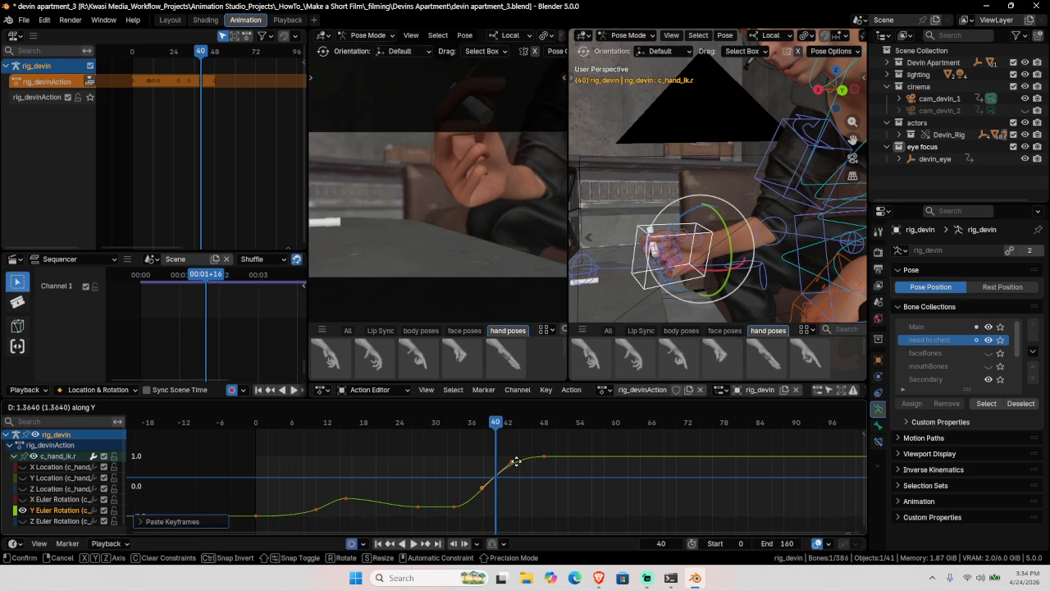
{"action": "left_click", "coordinate": [516, 458]}
Step: Rotate the frame-33 key's handles to ease the curve and nudge the key slightly vertically
{"action": "key", "text": "space"}
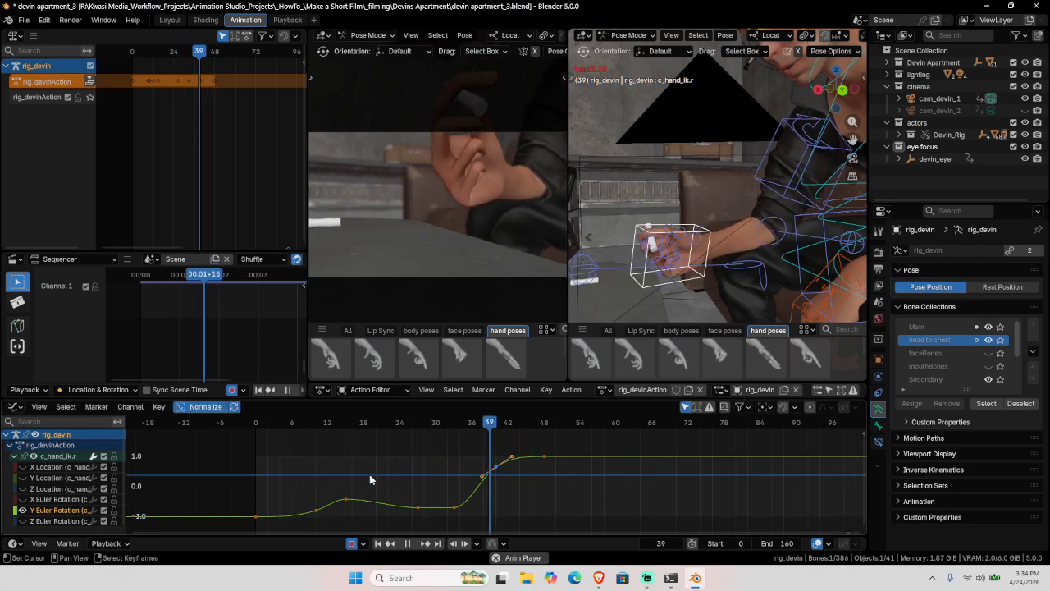
{"action": "key", "text": "Escape"}
{"action": "left_click_drag", "start_coordinate": [405, 477], "coordinate": [450, 511]}
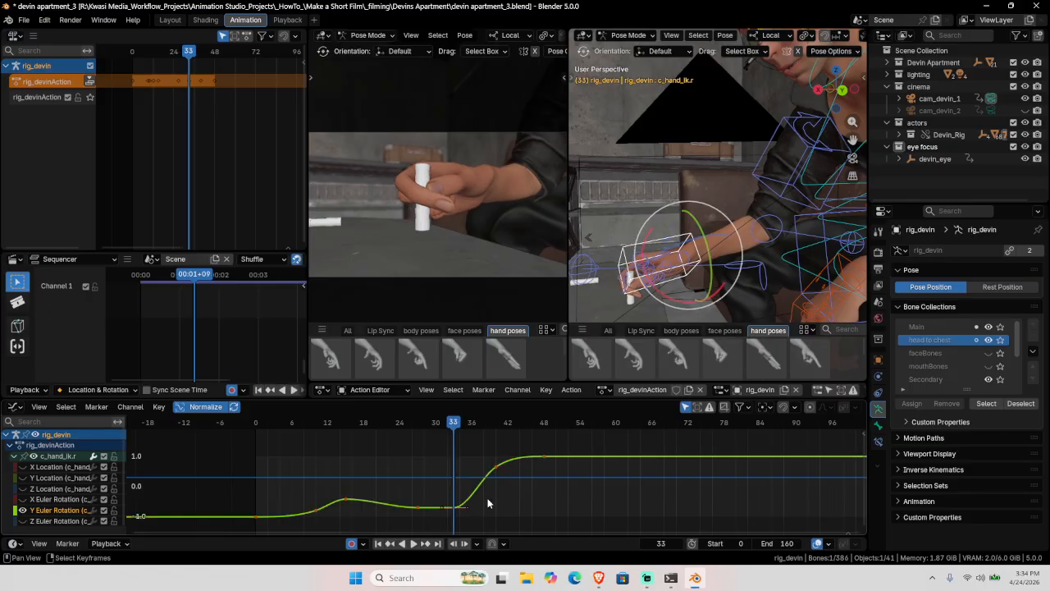
{"action": "scroll", "coordinate": [488, 503], "scroll_direction": "up", "scroll_amount": 3}
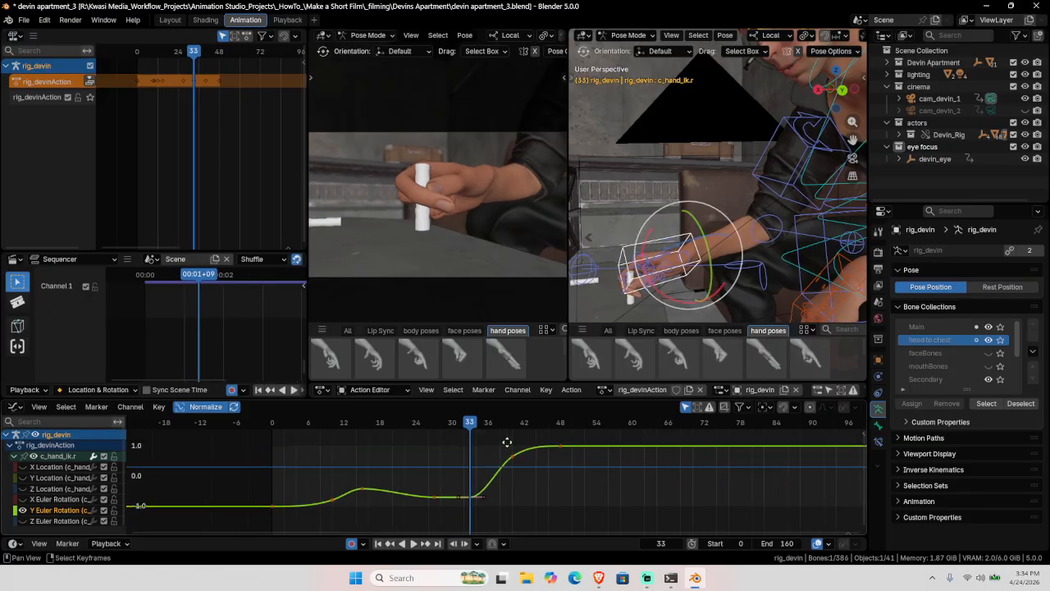
{"action": "key", "text": "r"}
{"action": "left_click", "coordinate": [566, 489]}
{"action": "key", "text": "g"}
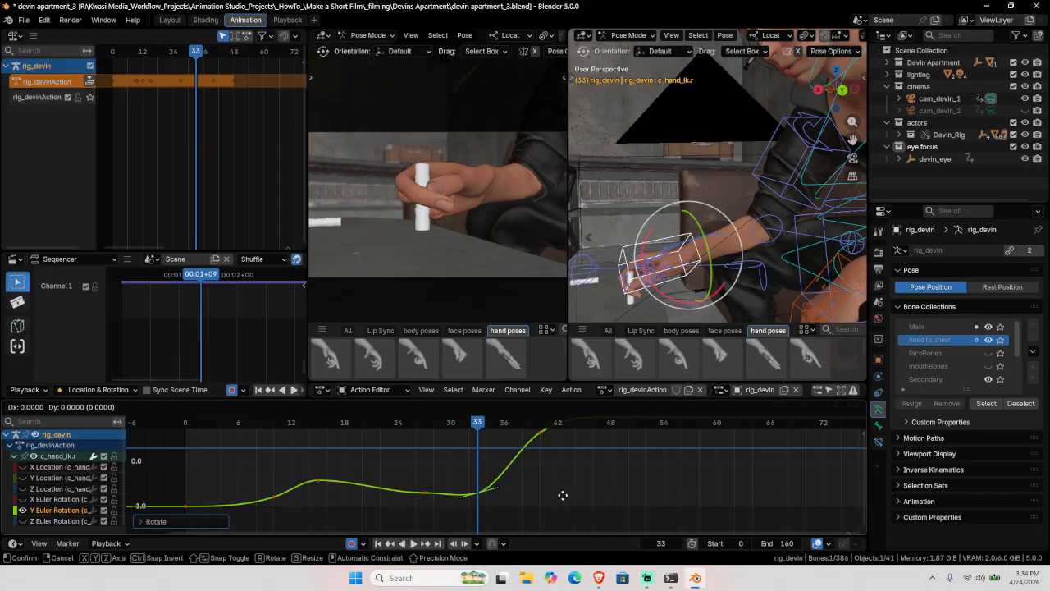
{"action": "key", "text": "y"}
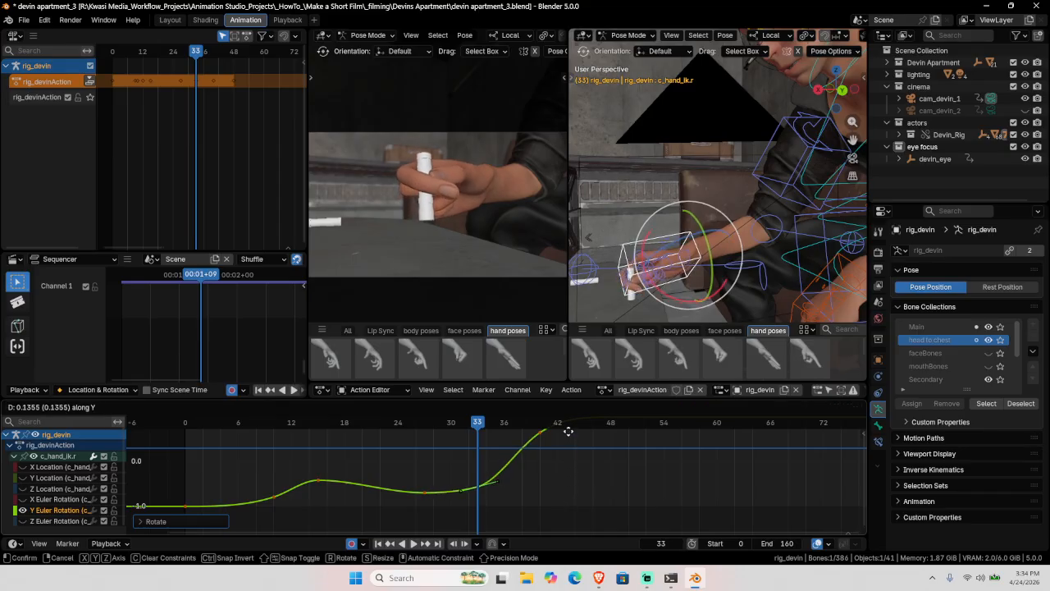
{"action": "left_click", "coordinate": [568, 432]}
Step: Deselect the key, pan the graph into view, and play back from frame 10
{"action": "left_click", "coordinate": [277, 468]}
{"action": "scroll", "coordinate": [359, 453], "scroll_direction": "down", "scroll_amount": 1}
{"action": "scroll", "coordinate": [427, 459], "scroll_direction": "down", "scroll_amount": 4}
{"action": "right_click", "coordinate": [600, 454]}
{"action": "scroll", "coordinate": [600, 455], "scroll_direction": "down", "scroll_amount": 1}
{"action": "middle_click_drag", "start_coordinate": [577, 465], "coordinate": [549, 477]}
{"action": "key", "text": "space"}
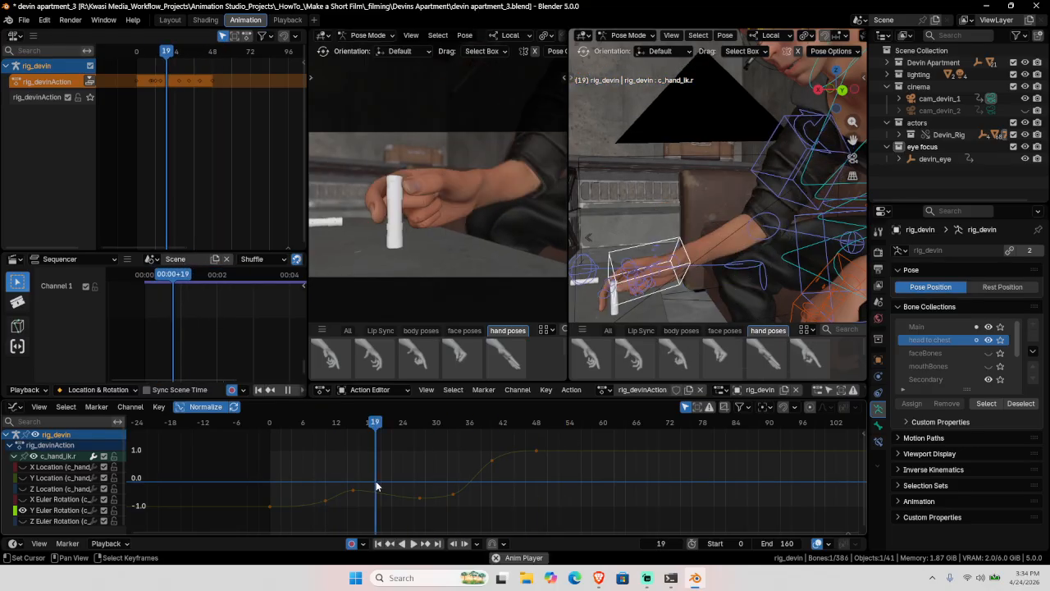
Step: Jump to the frame-48 key and set the animation's end frame to 96
{"action": "key", "text": "space"}
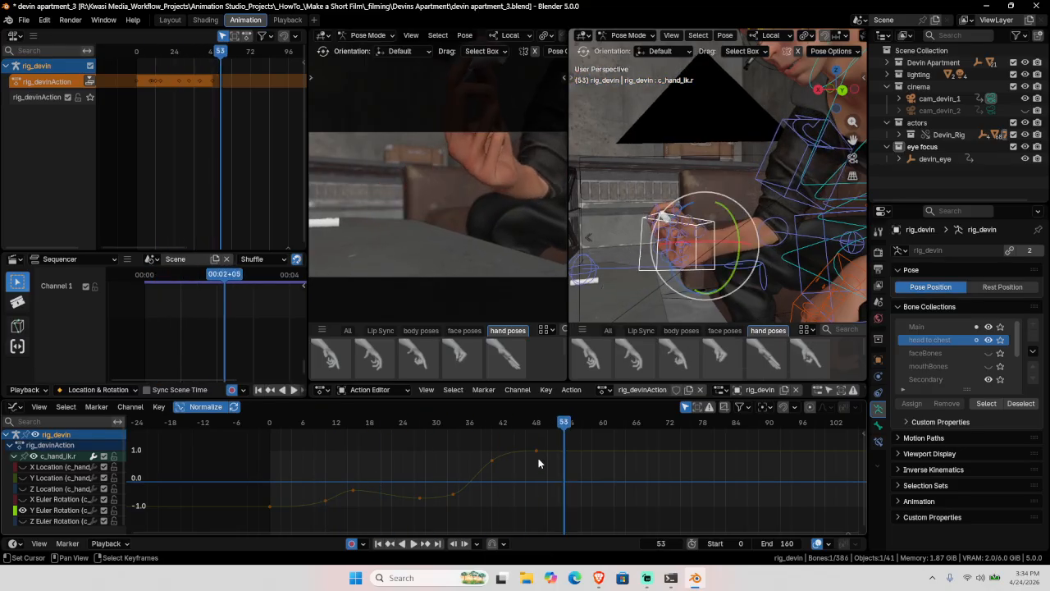
{"action": "key", "text": "Down"}
{"action": "middle_click_drag", "start_coordinate": [720, 240], "coordinate": [683, 244]}
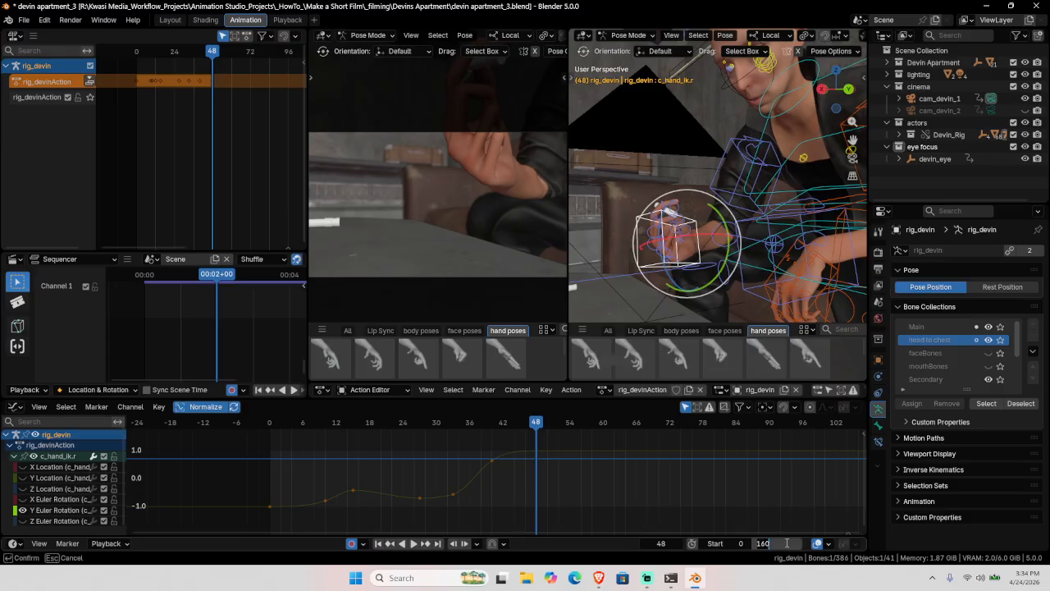
{"action": "type", "text": "6"}
{"action": "key", "text": "Return"}
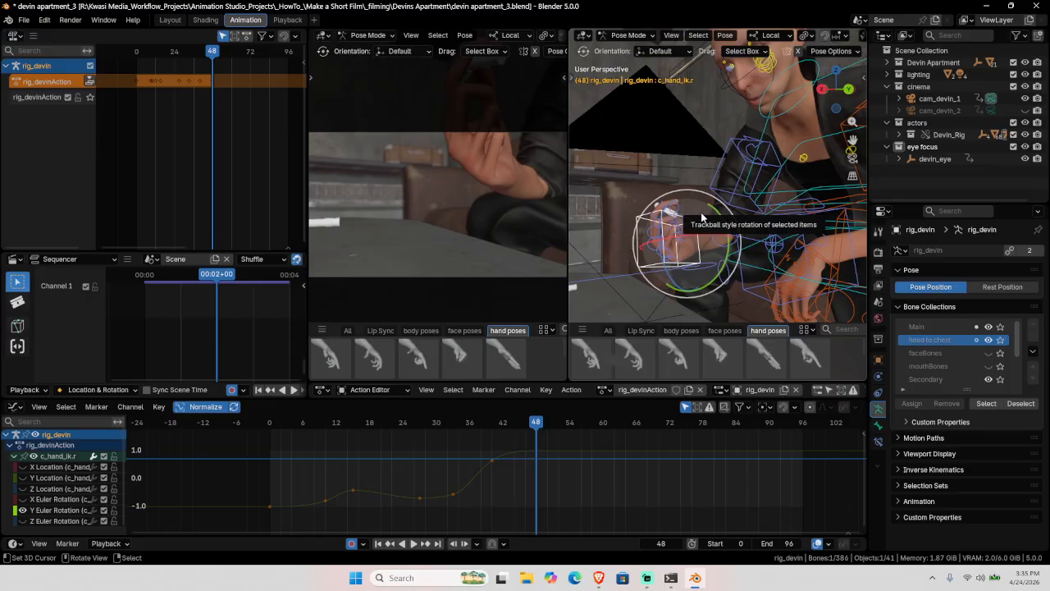
Step: Show all of c_hand_ik.r's curves again, save the file, and key the hand pose at frame 48
{"action": "left_click", "coordinate": [37, 457]}
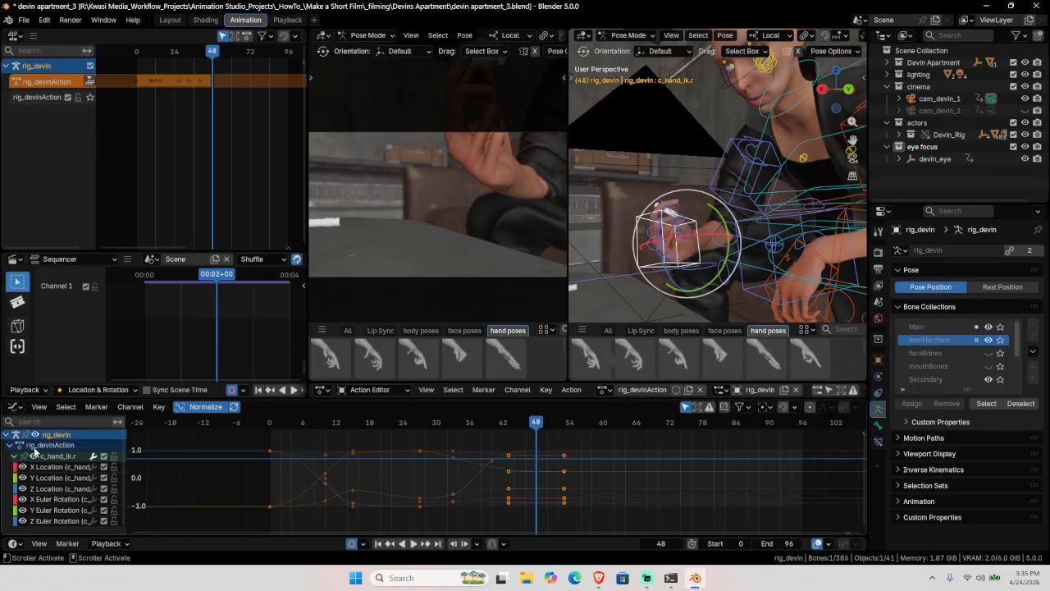
{"action": "left_click", "coordinate": [13, 457]}
{"action": "key", "text": "ctrl+s"}
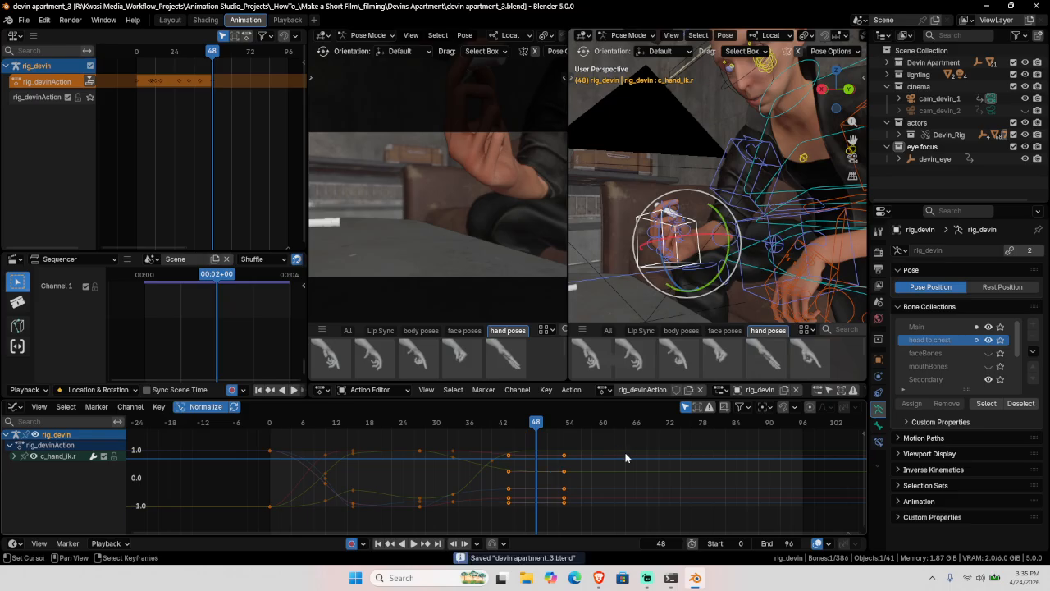
{"action": "key", "text": "Delete"}
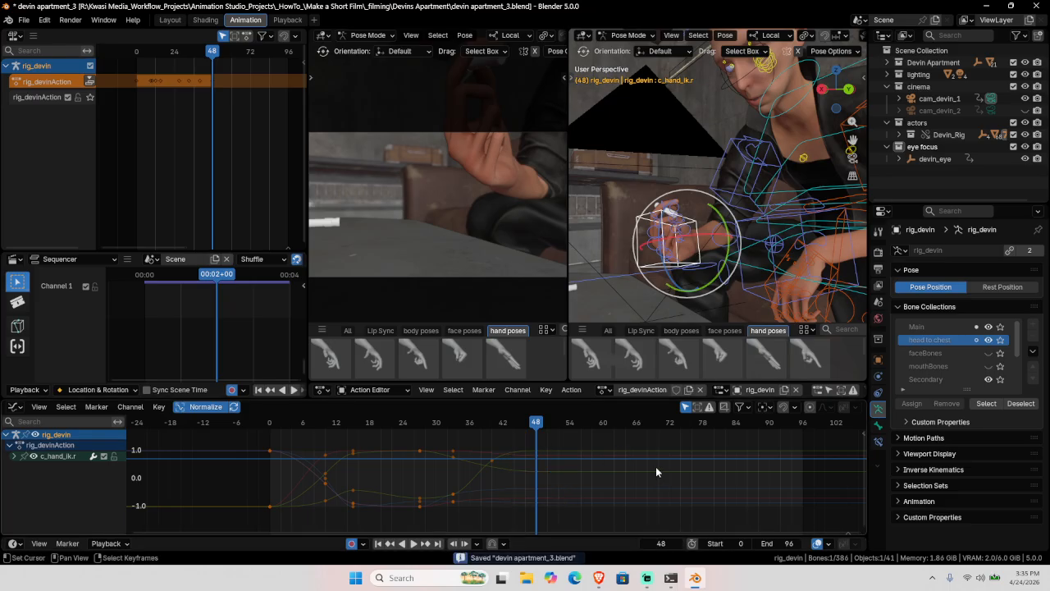
{"action": "key", "text": "i"}
{"action": "left_click", "coordinate": [670, 424]}
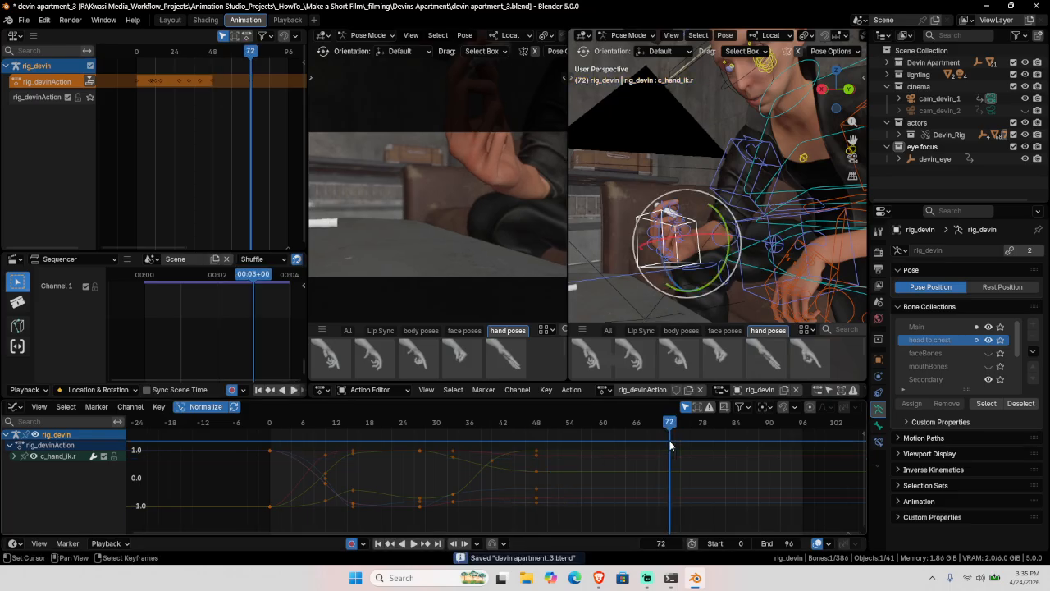
Step: At frame 72, move the right hand IK control upward toward the face
{"action": "middle_click_drag", "start_coordinate": [741, 259], "coordinate": [761, 251]}
{"action": "key", "text": "shift+space"}
{"action": "left_click", "coordinate": [725, 262]}
{"action": "left_click_drag", "start_coordinate": [688, 249], "coordinate": [689, 243]}
{"action": "left_click", "coordinate": [748, 218]}
{"action": "middle_click_drag", "start_coordinate": [748, 222], "coordinate": [668, 251]}
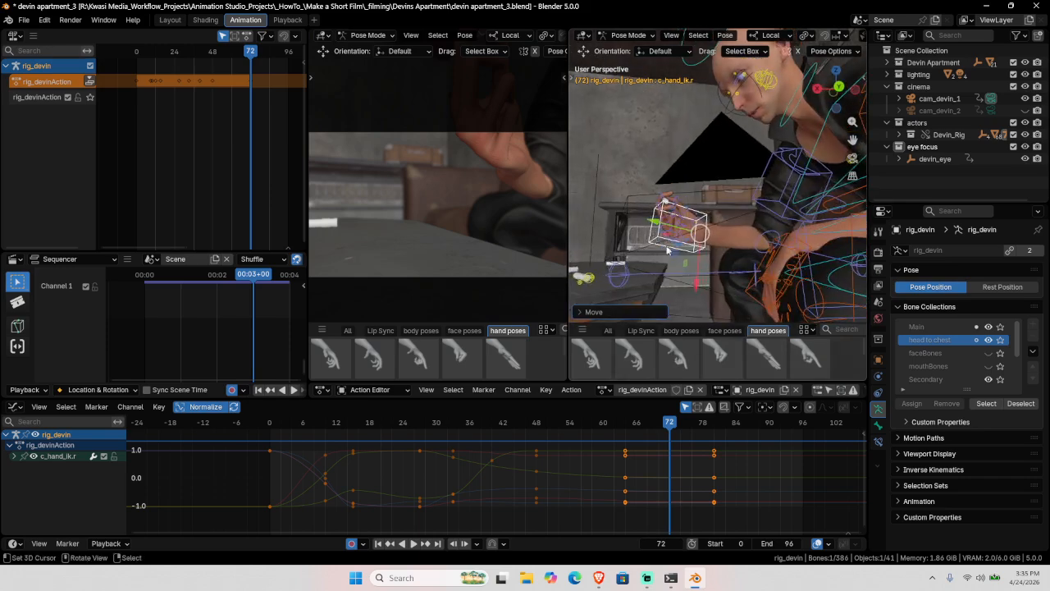
{"action": "left_click_drag", "start_coordinate": [696, 235], "coordinate": [680, 216]}
Step: Rotate the hand control to angle the wrist, then fine-tune its position twice
{"action": "key", "text": "shift+space"}
{"action": "key", "text": "r"}
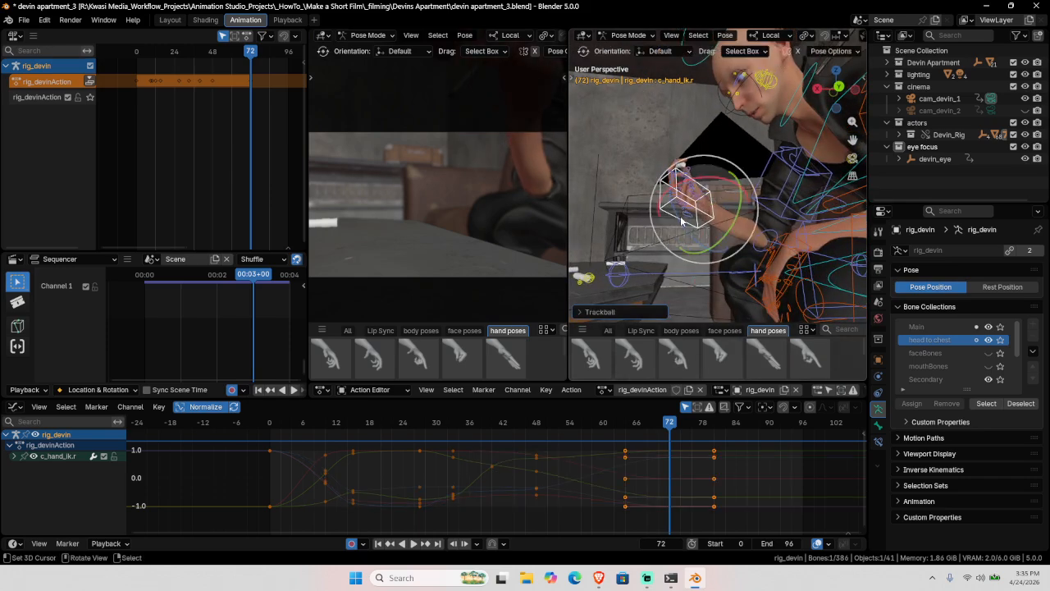
{"action": "middle_click_drag", "start_coordinate": [680, 216], "coordinate": [707, 219]}
{"action": "key", "text": "g"}
{"action": "left_click", "coordinate": [702, 237]}
{"action": "key", "text": "g"}
{"action": "left_click", "coordinate": [695, 215]}
Step: Select c_shoulder.r and paste its raised frame-12 keys at frame 48
{"action": "left_click", "coordinate": [713, 212]}
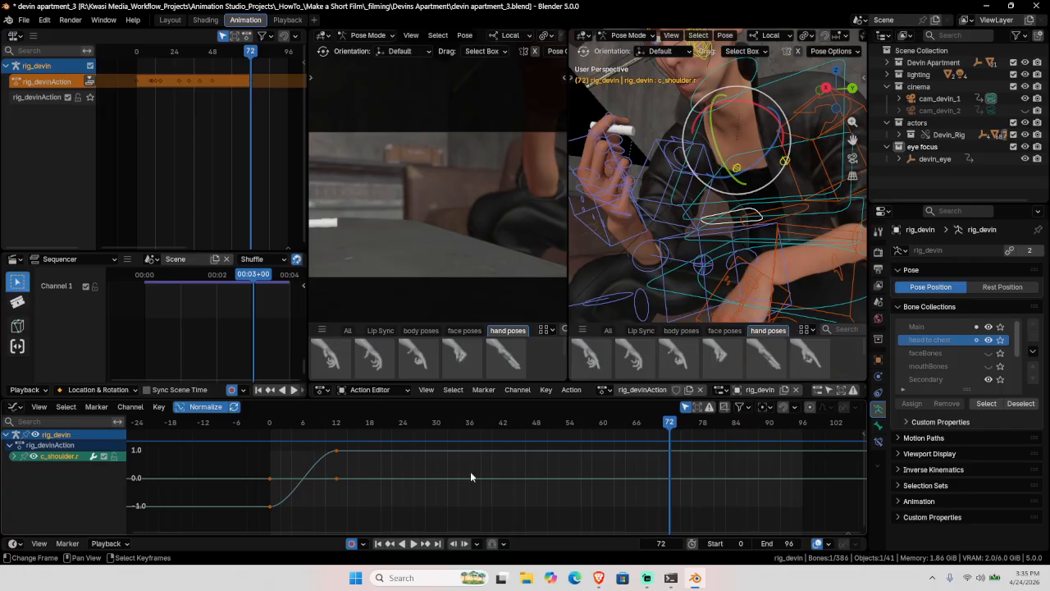
{"action": "left_click", "coordinate": [534, 450]}
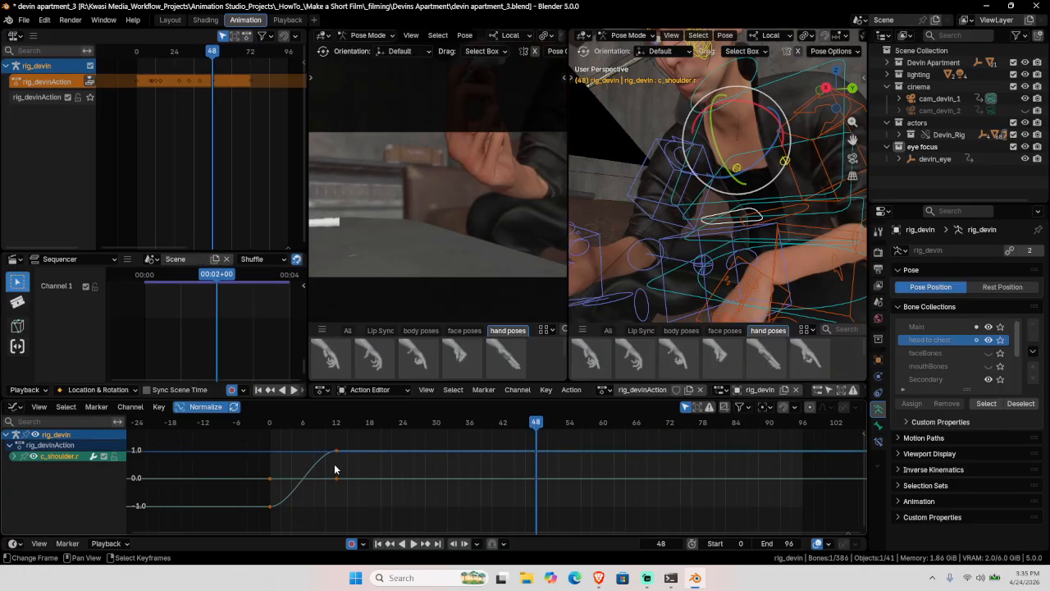
{"action": "right_click_drag", "start_coordinate": [300, 443], "coordinate": [381, 506]}
{"action": "key", "text": "ctrl+v"}
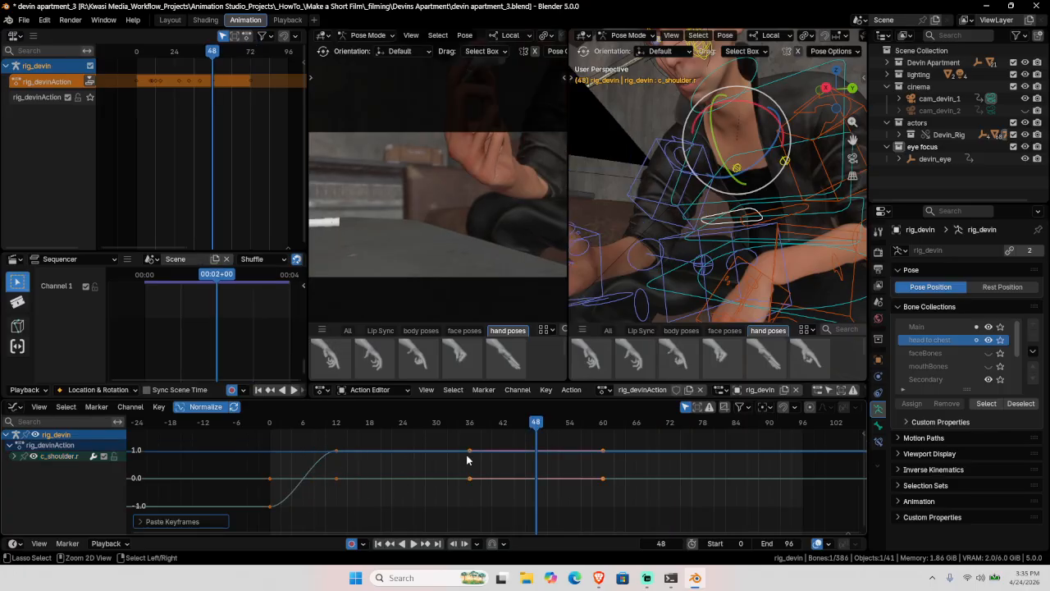
Step: Copy the shoulder's frame-0 rest keys to frame 72 and rotate it into the lowered pose
{"action": "left_click", "coordinate": [670, 450]}
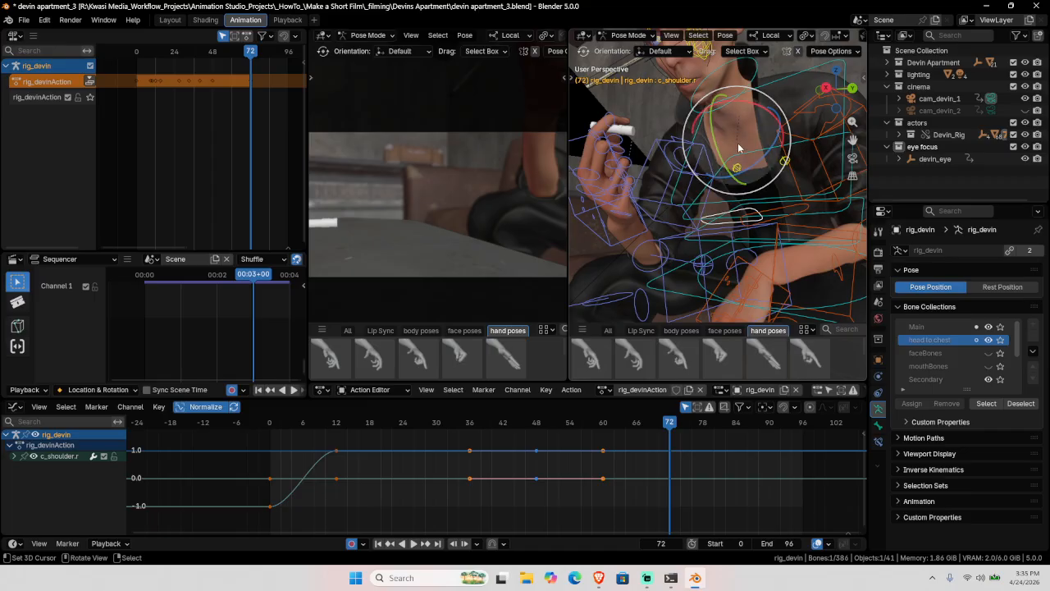
{"action": "right_click_drag", "start_coordinate": [293, 452], "coordinate": [236, 559]}
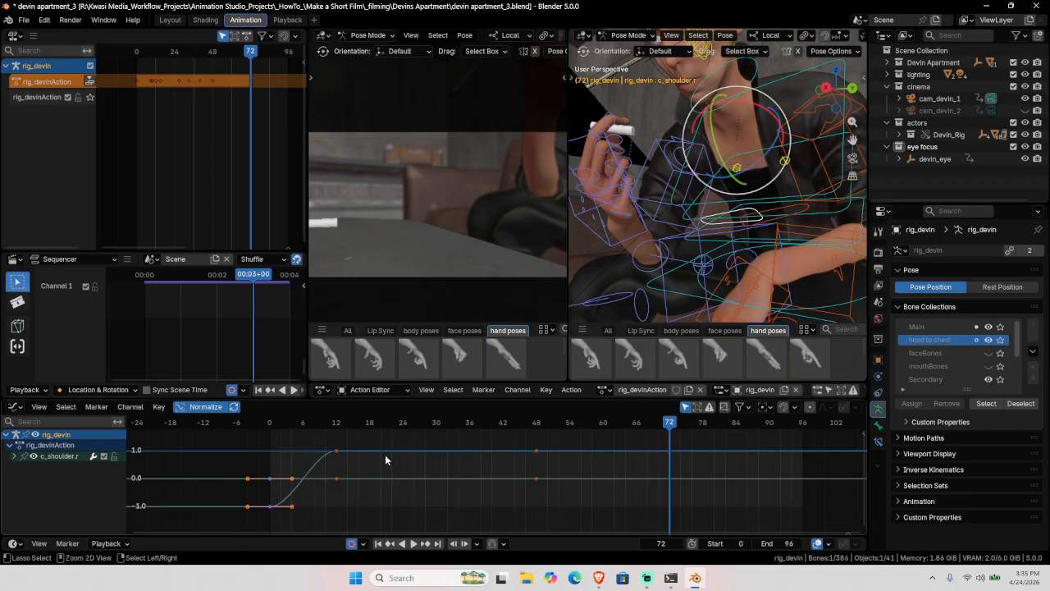
{"action": "key", "text": "ctrl+c"}
{"action": "key", "text": "ctrl+v"}
{"action": "middle_click_drag", "start_coordinate": [722, 214], "coordinate": [710, 154]}
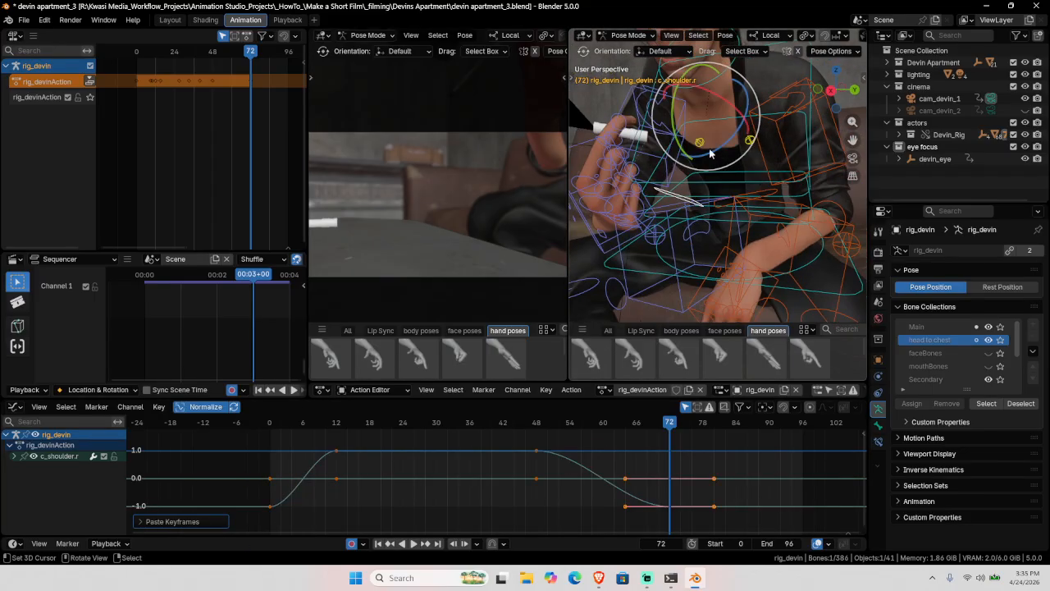
{"action": "left_click_drag", "start_coordinate": [715, 155], "coordinate": [705, 164]}
{"action": "middle_click_drag", "start_coordinate": [706, 164], "coordinate": [685, 169]}
{"action": "left_click_drag", "start_coordinate": [685, 170], "coordinate": [763, 222]}
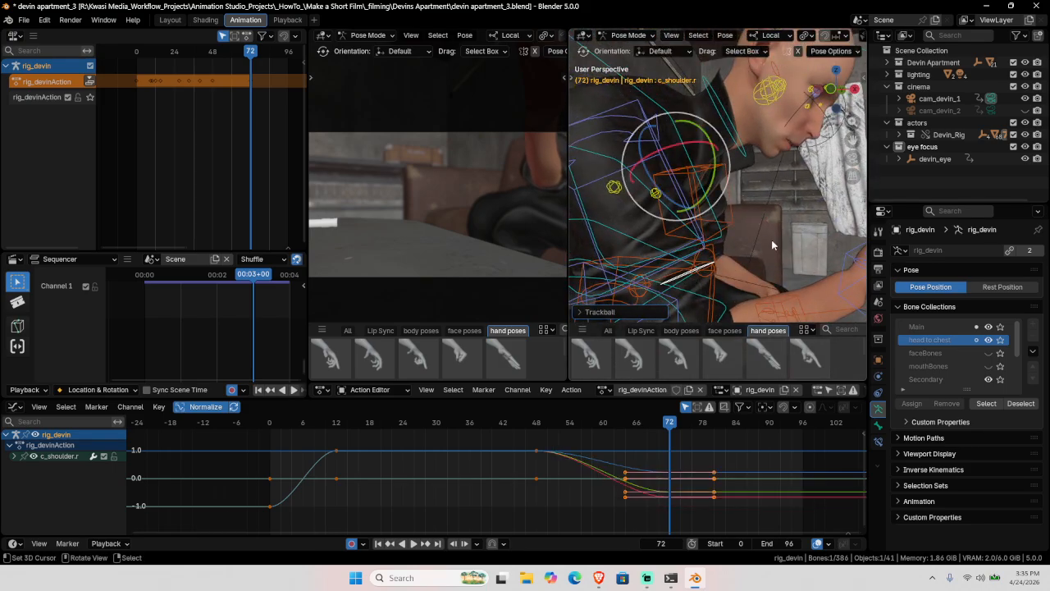
{"action": "middle_click_drag", "start_coordinate": [773, 244], "coordinate": [648, 285]}
Step: At frame 0, select the cam_devin_1 camera and enter its NLA action strip for editing
{"action": "key", "text": "shift+Left"}
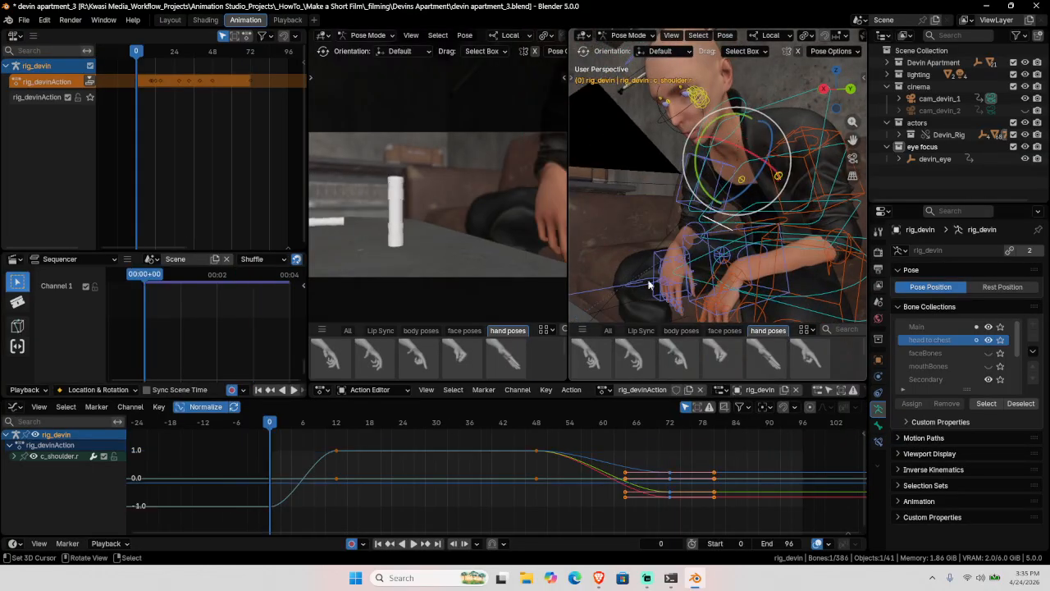
{"action": "key", "text": "ctrl+Tab"}
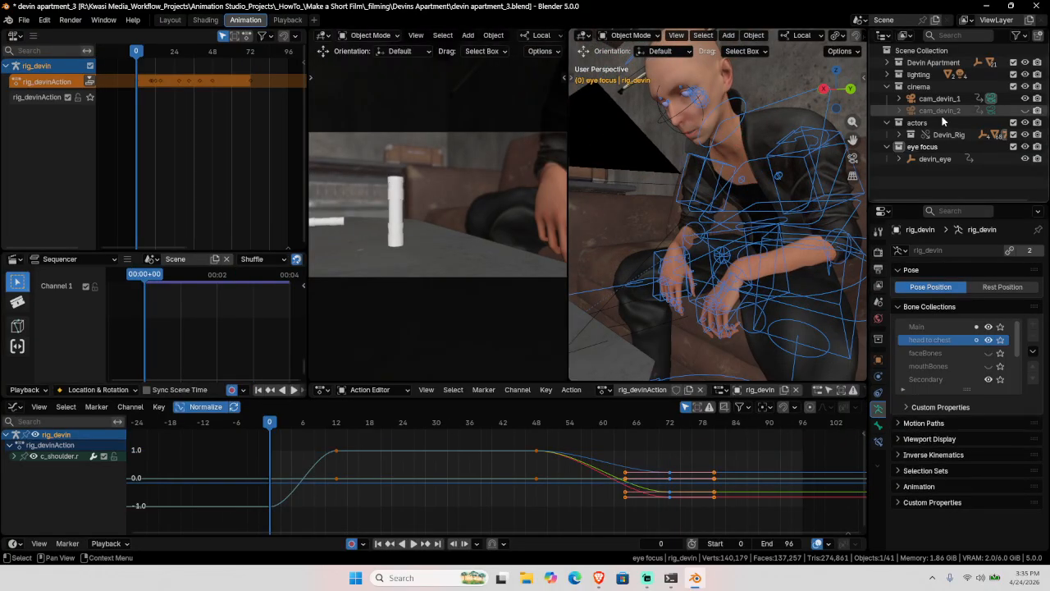
{"action": "left_click", "coordinate": [993, 99]}
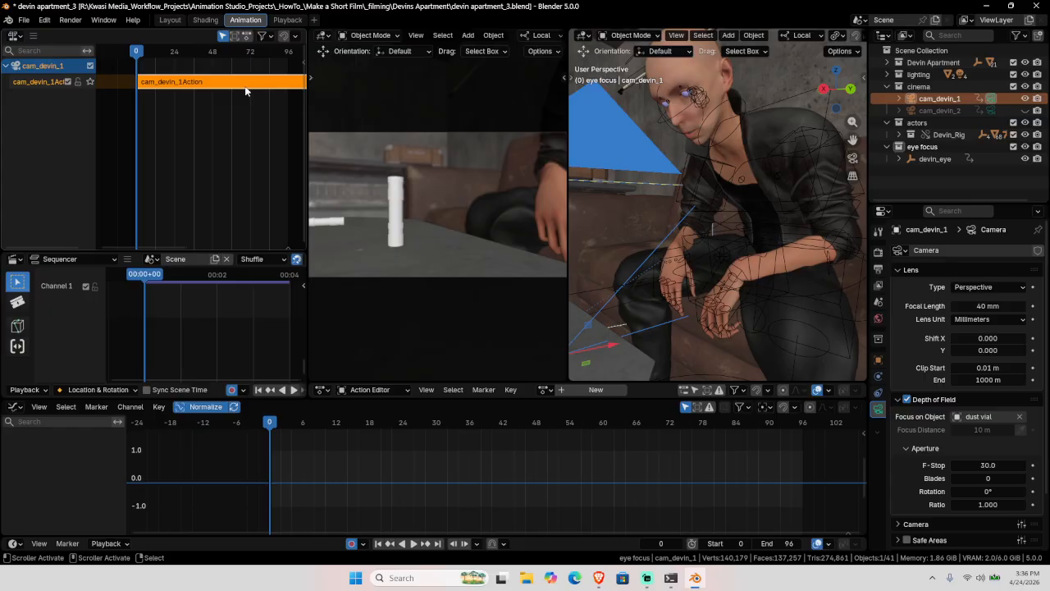
{"action": "scroll", "coordinate": [246, 88], "scroll_direction": "down", "scroll_amount": 4}
{"action": "middle_click_drag", "start_coordinate": [232, 90], "coordinate": [198, 94]}
{"action": "key", "text": "Tab"}
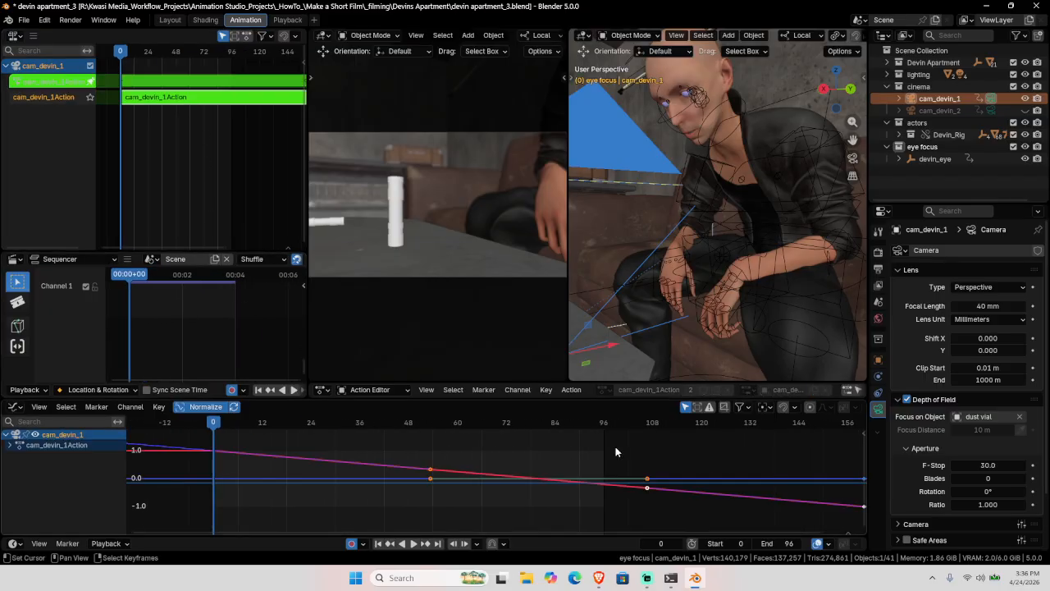
Step: Snap the camera's frame-160 keys to frame 96 and leave the action strip
{"action": "scroll", "coordinate": [628, 468], "scroll_direction": "down", "scroll_amount": 3}
{"action": "left_click_drag", "start_coordinate": [689, 455], "coordinate": [765, 523]}
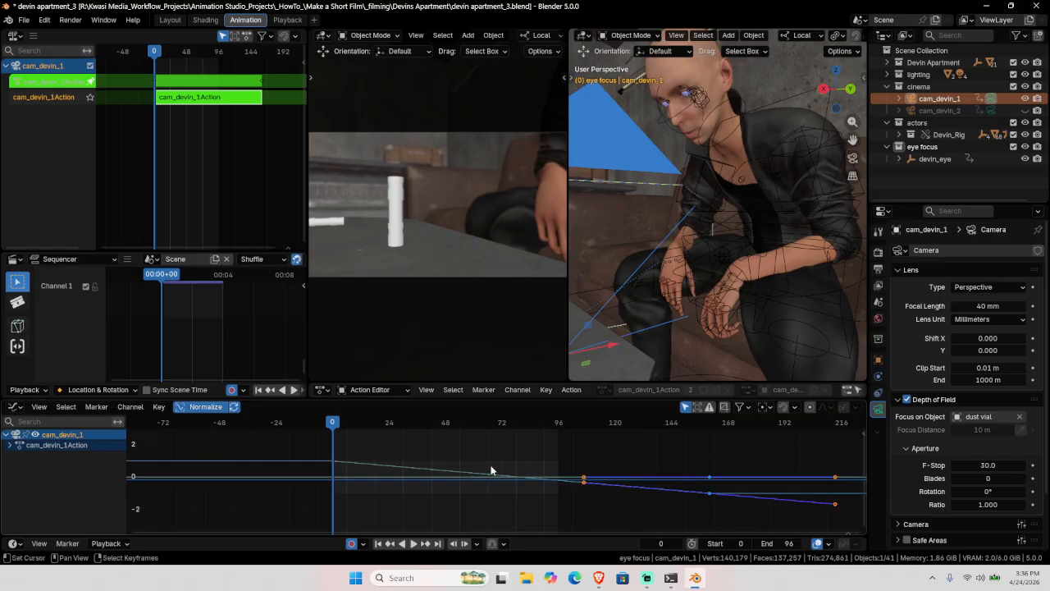
{"action": "left_click", "coordinate": [439, 544]}
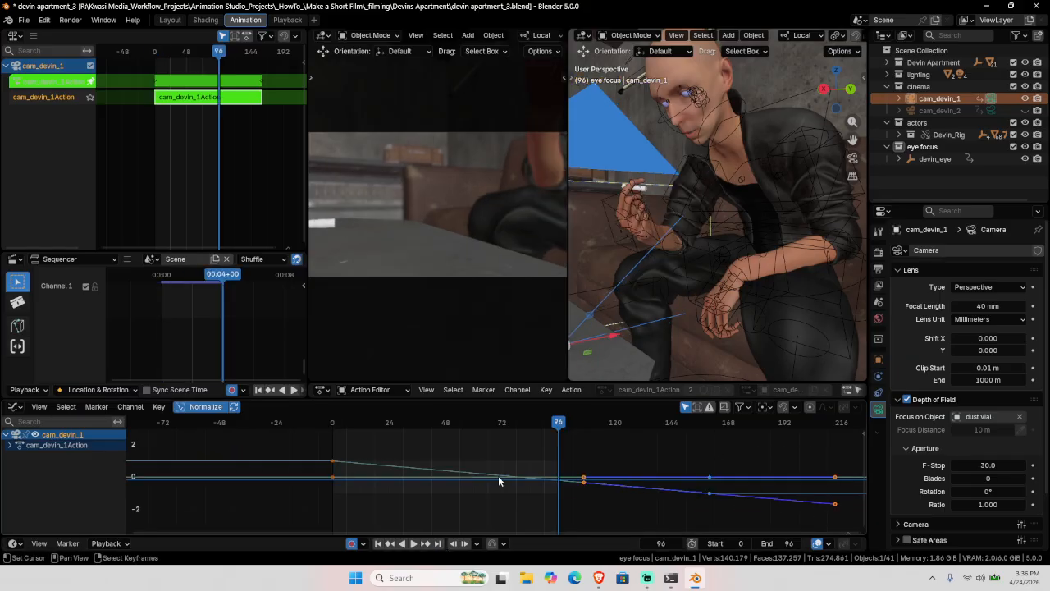
{"action": "key", "text": "shift+s"}
{"action": "left_click", "coordinate": [499, 482]}
{"action": "left_click", "coordinate": [332, 422]}
{"action": "key", "text": "Tab"}
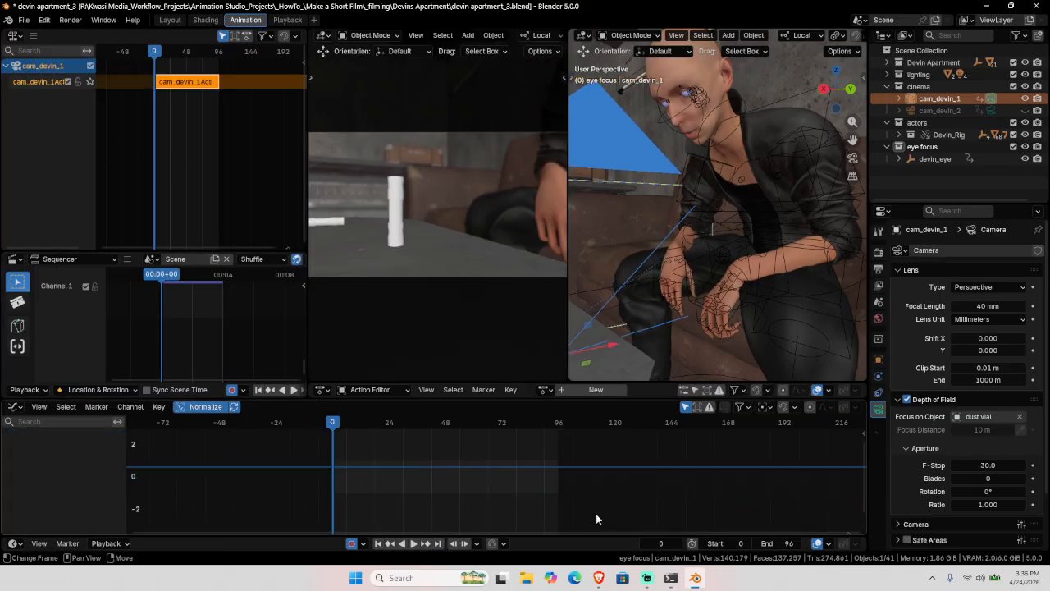
Step: Add a Track To constraint to cam_devin_1 targeting the dust vial
{"action": "left_click", "coordinate": [879, 393]}
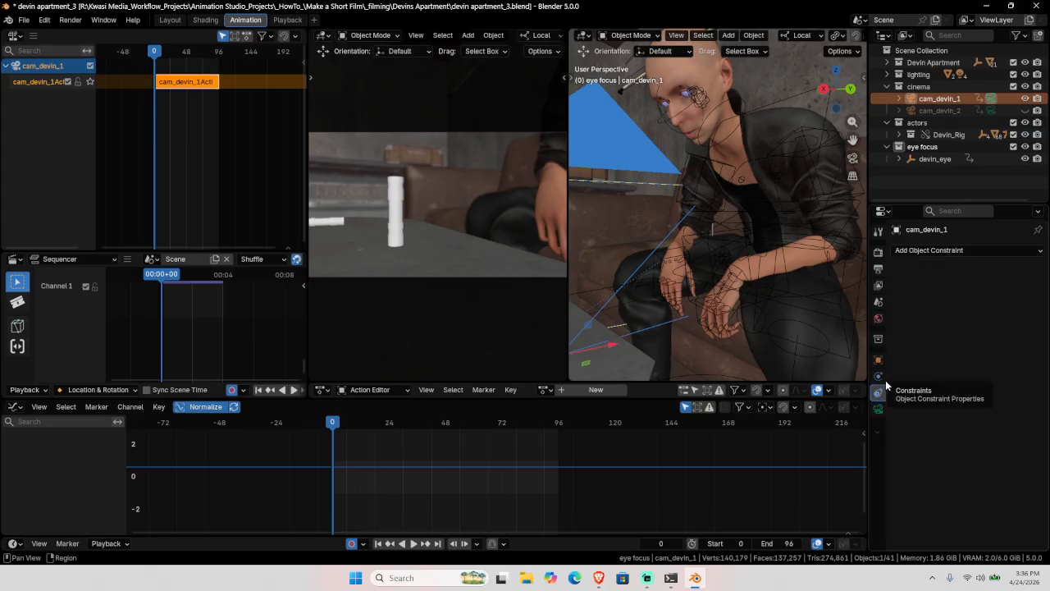
{"action": "left_click", "coordinate": [980, 249]}
{"action": "left_click", "coordinate": [903, 336]}
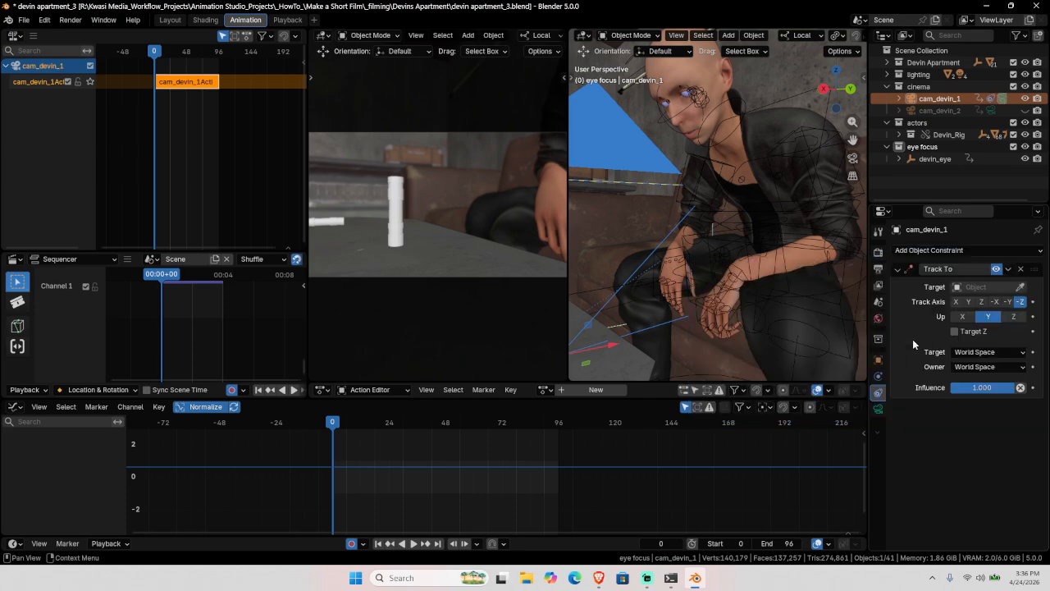
{"action": "left_click", "coordinate": [1019, 288]}
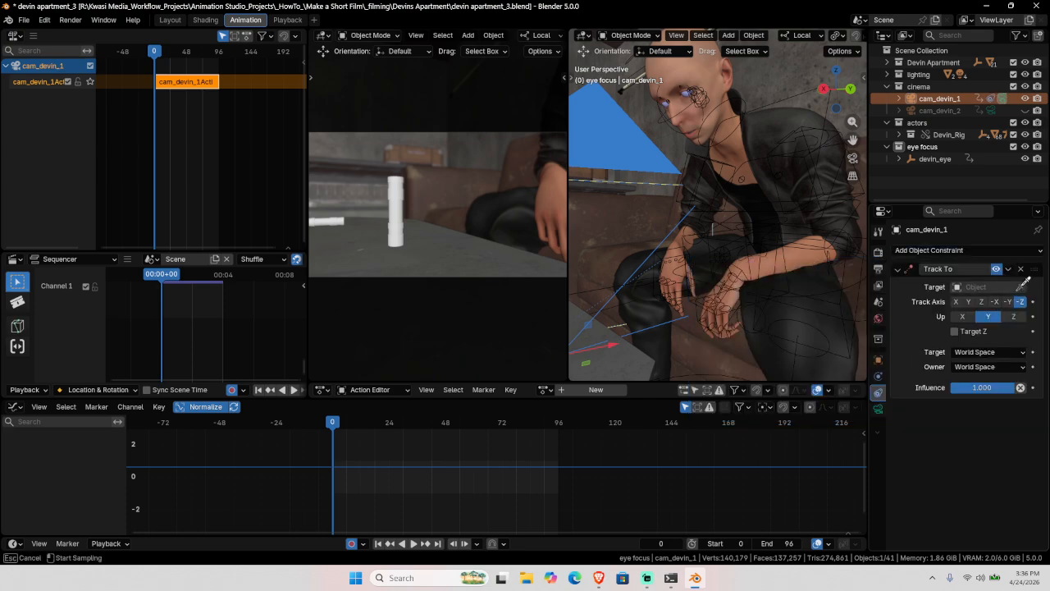
{"action": "left_click", "coordinate": [397, 218]}
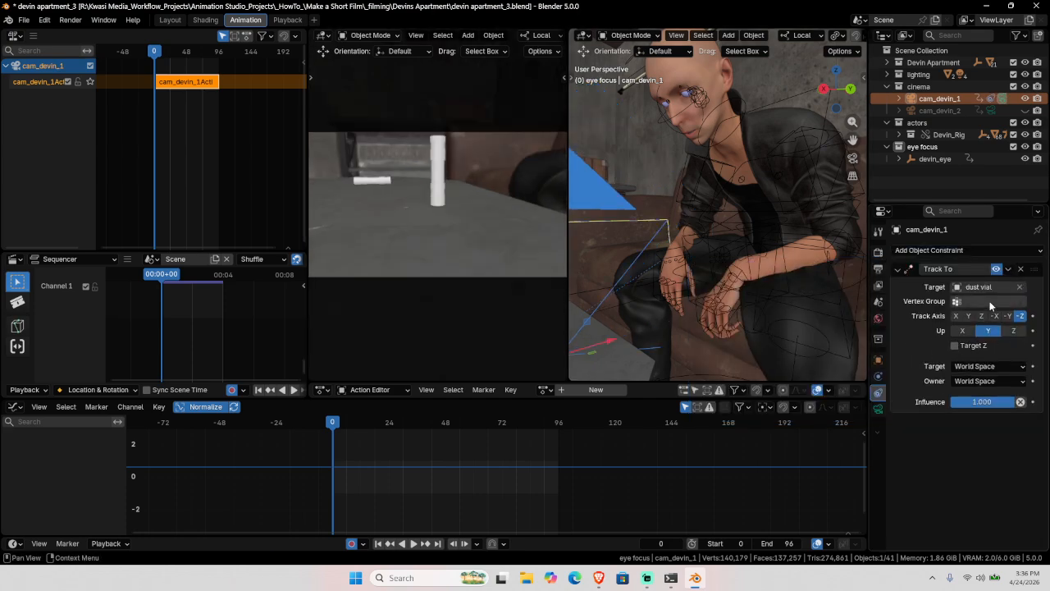
Step: Try the constraint's influence, vertex group and Local Space target and owner options
{"action": "double_click", "coordinate": [989, 404]}
{"action": "key", "text": "Escape"}
{"action": "left_click", "coordinate": [993, 302]}
{"action": "key", "text": "Escape"}
{"action": "left_click", "coordinate": [984, 368]}
{"action": "left_click", "coordinate": [976, 402]}
{"action": "left_click", "coordinate": [976, 383]}
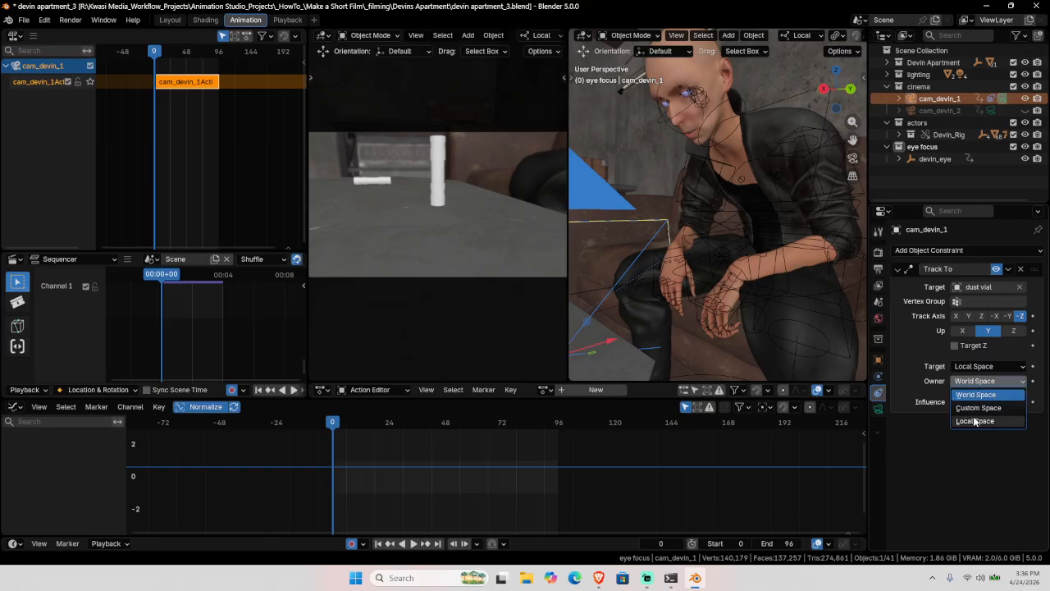
{"action": "left_click", "coordinate": [973, 416]}
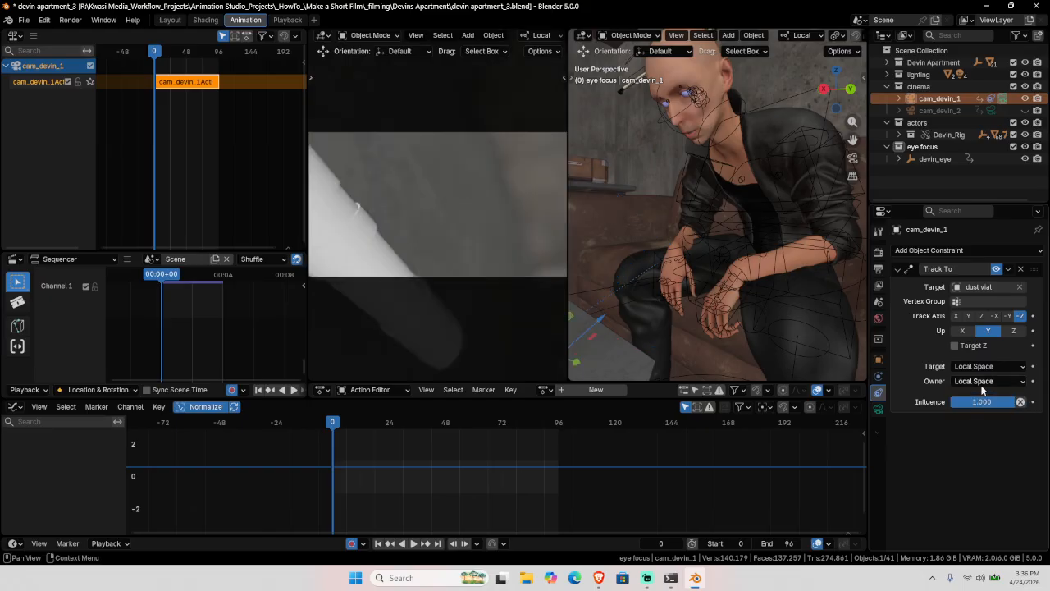
Step: Return both spaces to World Space and keep tracking along -Z
{"action": "left_click", "coordinate": [982, 381]}
{"action": "left_click", "coordinate": [977, 395]}
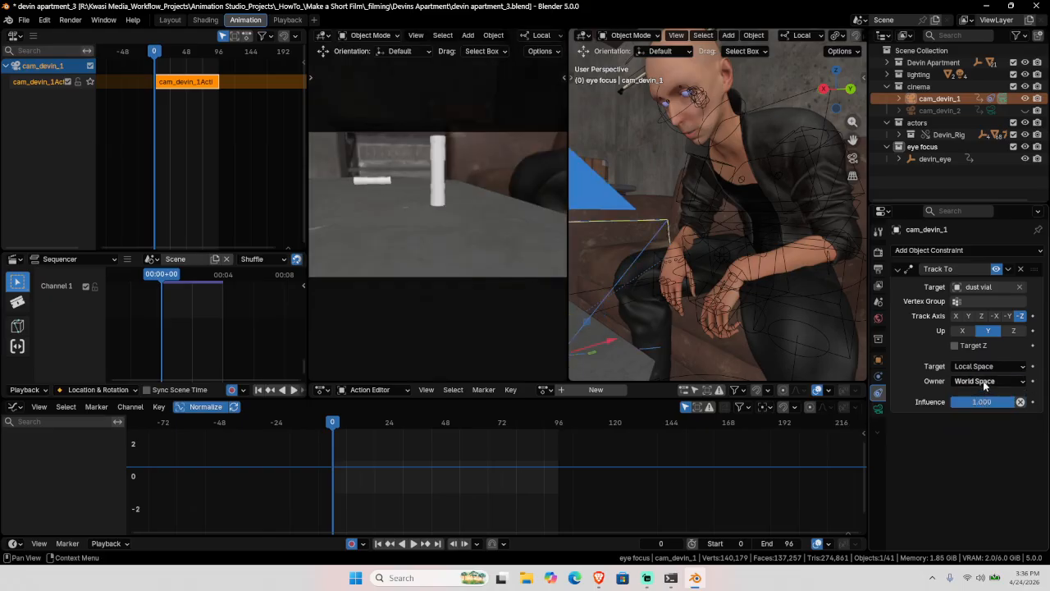
{"action": "left_click", "coordinate": [987, 371]}
{"action": "left_click", "coordinate": [983, 380]}
{"action": "left_click", "coordinate": [980, 317]}
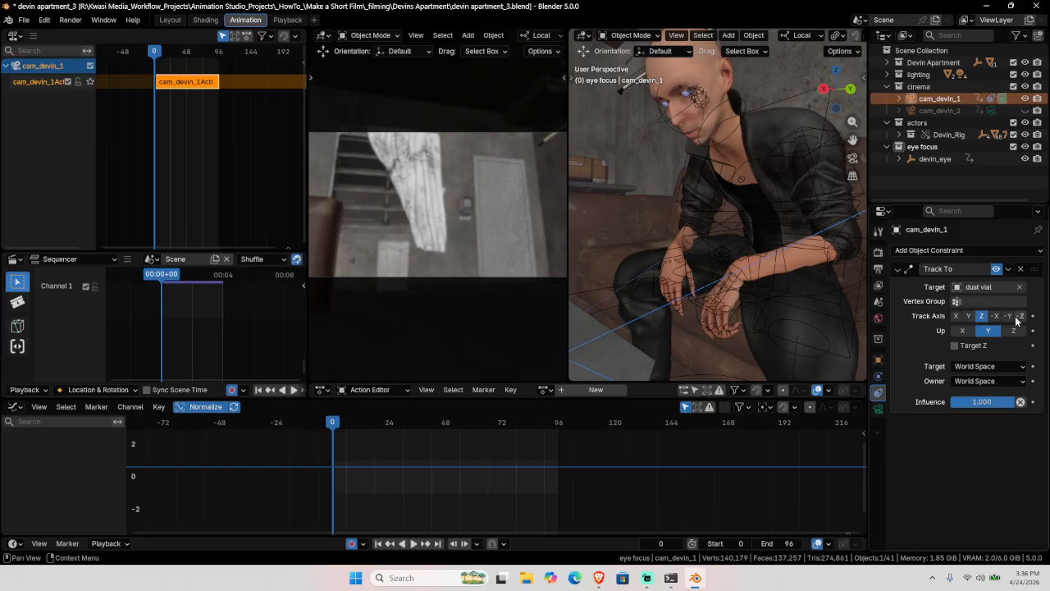
{"action": "left_click", "coordinate": [1020, 316]}
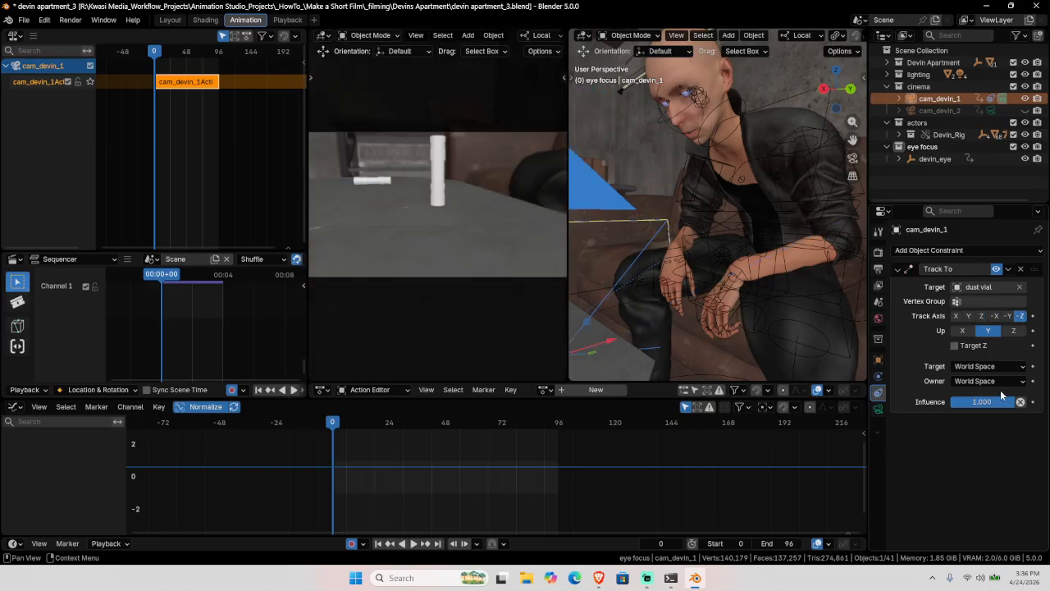
Step: Tune the tracking influence to about 0.67, previewing the framing and replaying from frame 0
{"action": "left_click_drag", "start_coordinate": [1002, 400], "coordinate": [976, 401]}
{"action": "key", "text": "space"}
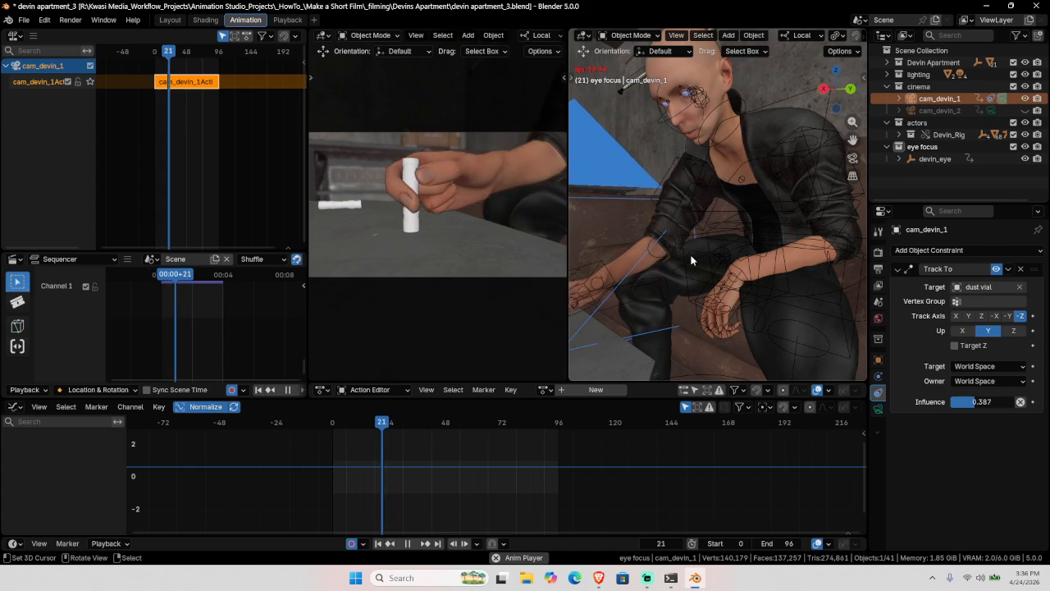
{"action": "key", "text": "space"}
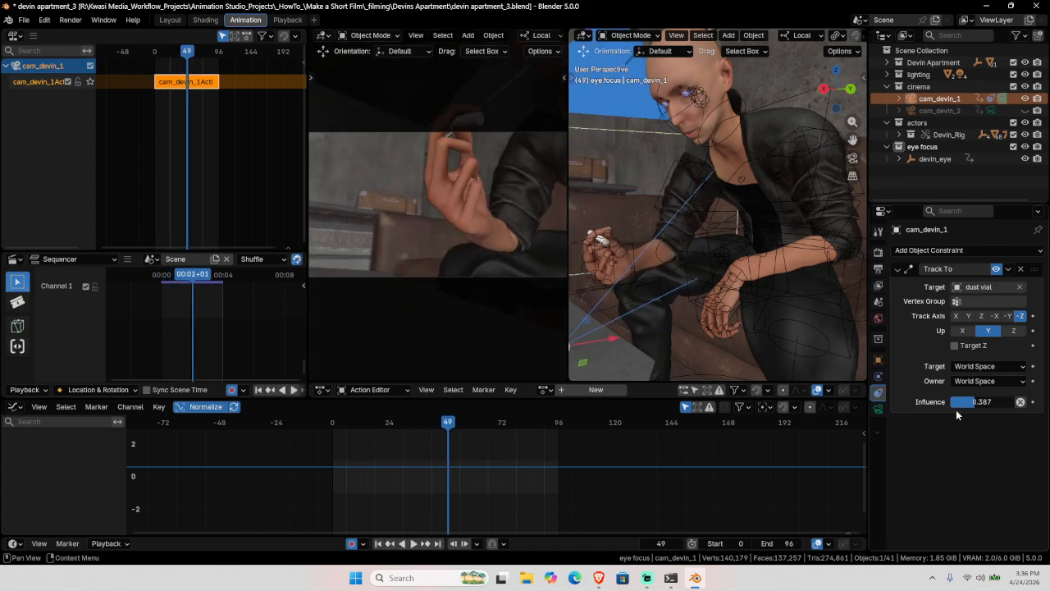
{"action": "left_click_drag", "start_coordinate": [956, 409], "coordinate": [985, 409]}
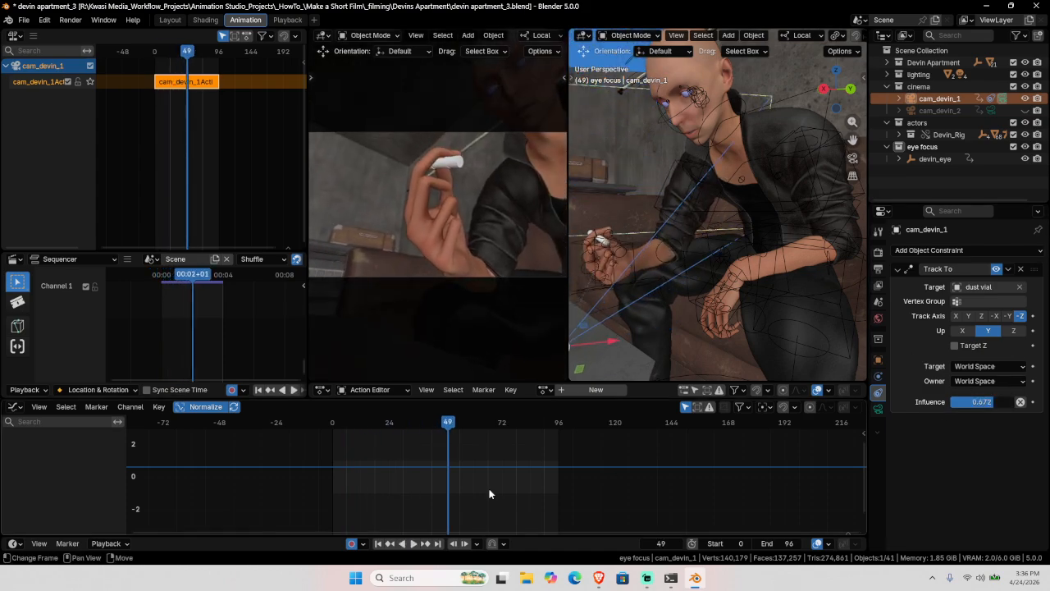
{"action": "key", "text": "shift+Left"}
{"action": "key", "text": "space"}
Step: Turn off auto keying and tilt cam_devin_1's X rotation up to about 112°
{"action": "key", "text": "Tab"}
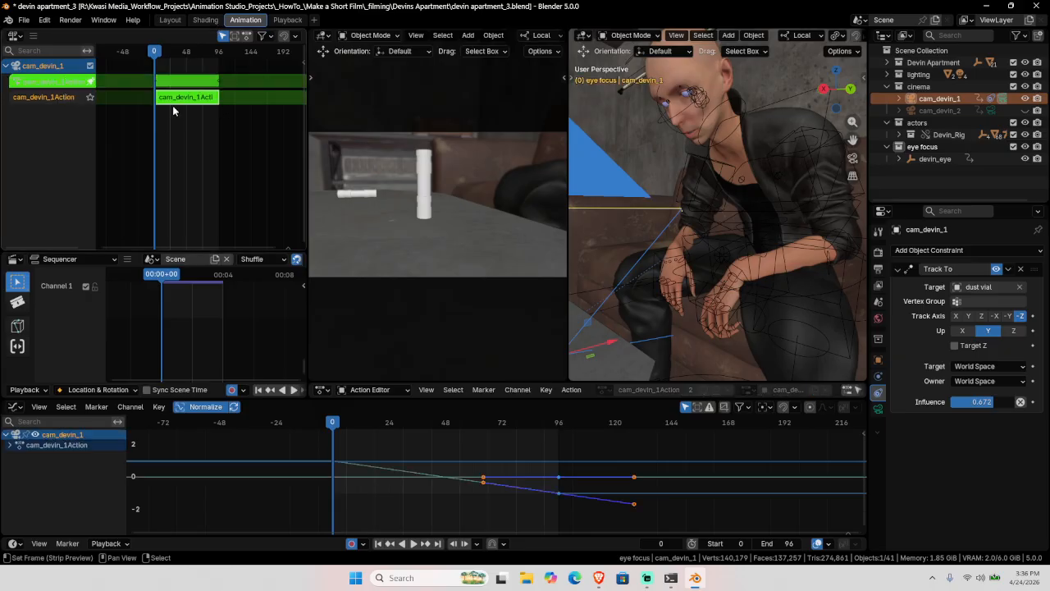
{"action": "left_click", "coordinate": [352, 543]}
{"action": "left_click", "coordinate": [845, 408]}
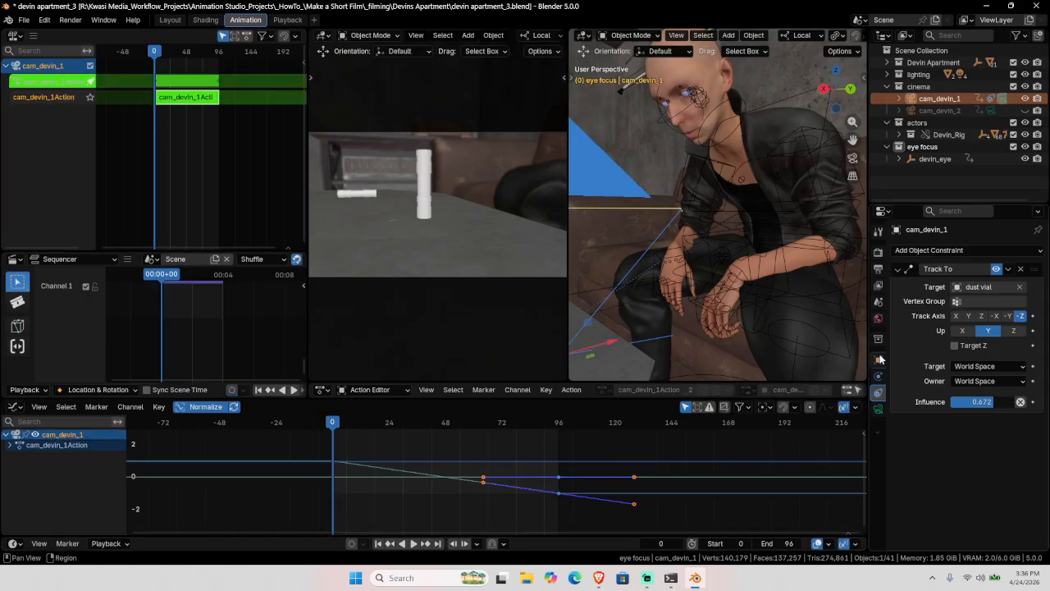
{"action": "left_click", "coordinate": [879, 360]}
{"action": "mouse_move", "coordinate": [982, 325]}
{"action": "left_mouse_down"}
{"action": "mouse_move", "coordinate": [1003, 326]}
{"action": "mouse_move", "coordinate": [965, 349]}
{"action": "mouse_move", "coordinate": [988, 337]}
{"action": "left_mouse_up"}
Step: Leave the camera's action strip, play the shot, and return to frame 0
{"action": "key", "text": "Tab"}
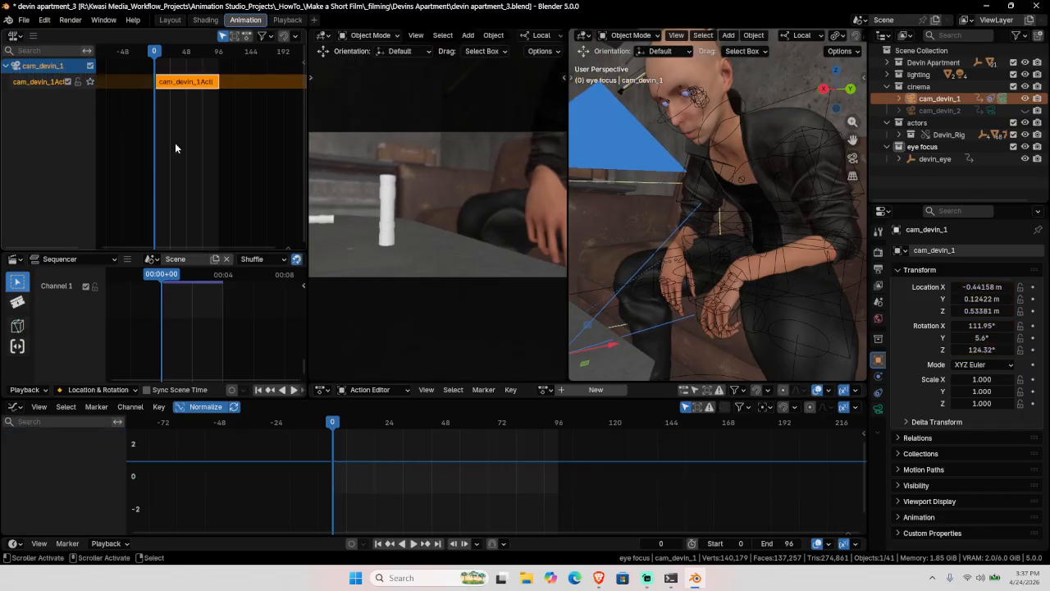
{"action": "key", "text": "space"}
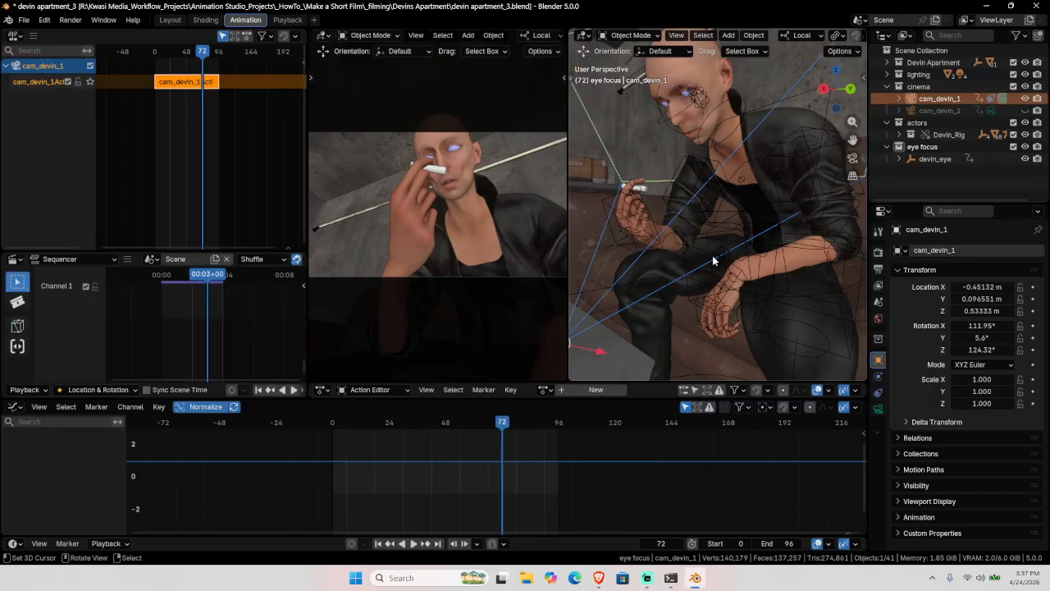
{"action": "key", "text": "space"}
{"action": "key", "text": "space"}
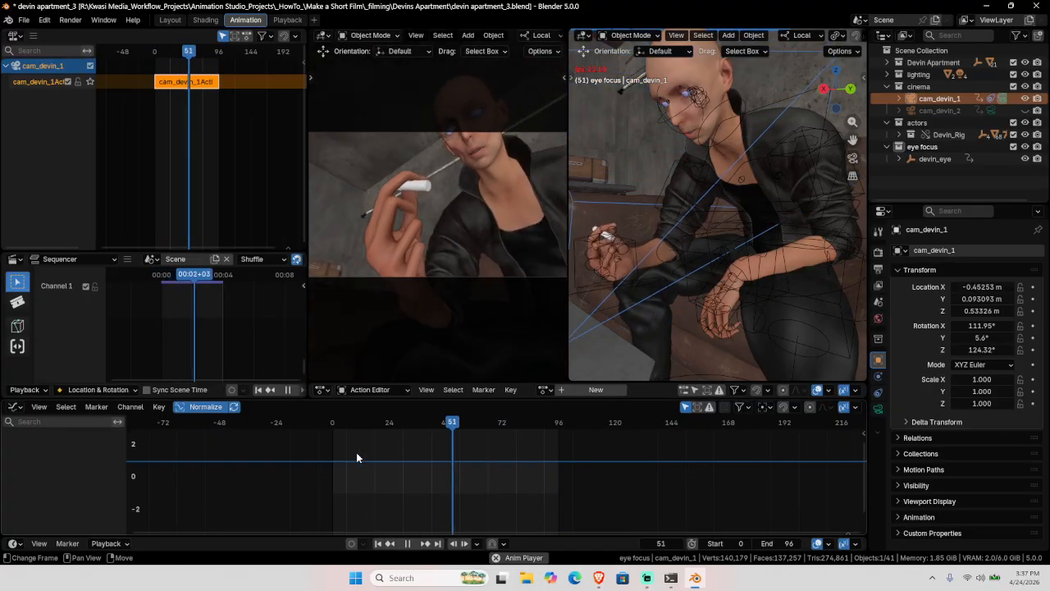
{"action": "key", "text": "space"}
{"action": "left_click", "coordinate": [276, 458]}
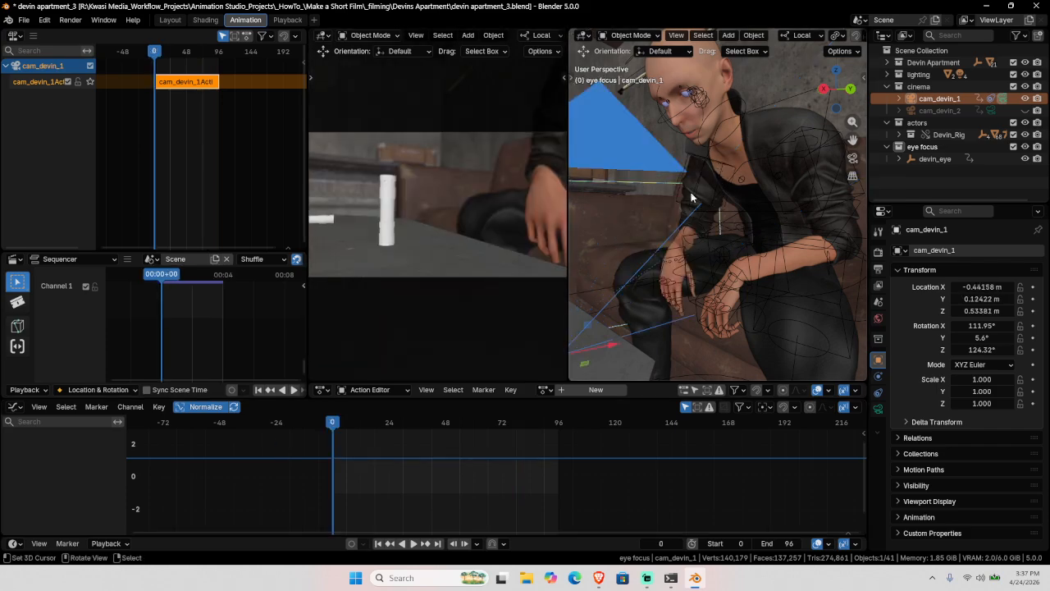
Step: Select the devin_eye focus target and turn on auto keying
{"action": "left_click", "coordinate": [708, 90]}
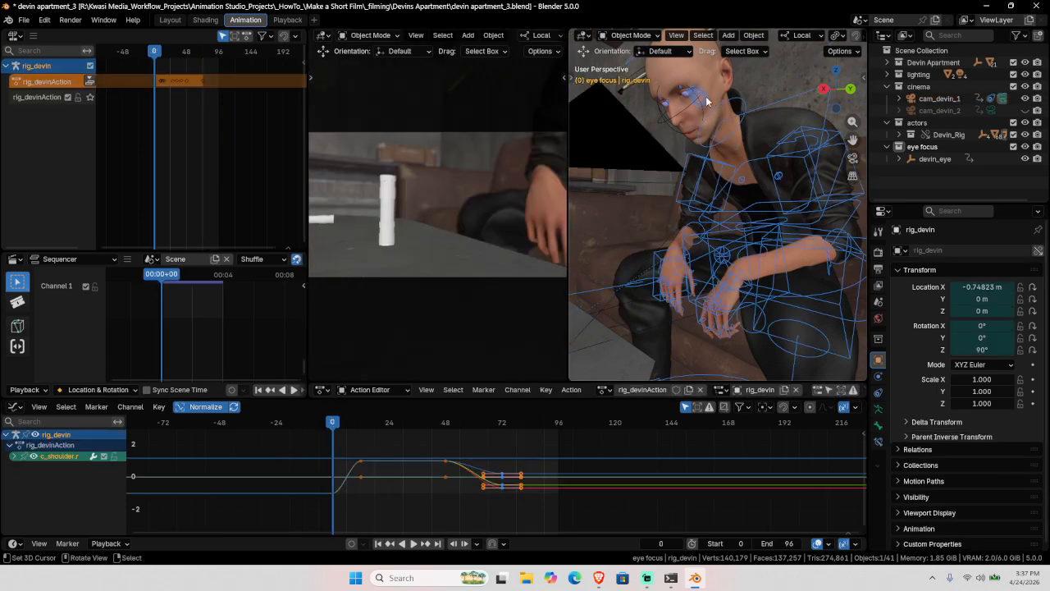
{"action": "left_click", "coordinate": [944, 161]}
{"action": "scroll", "coordinate": [785, 218], "scroll_direction": "down", "scroll_amount": 5}
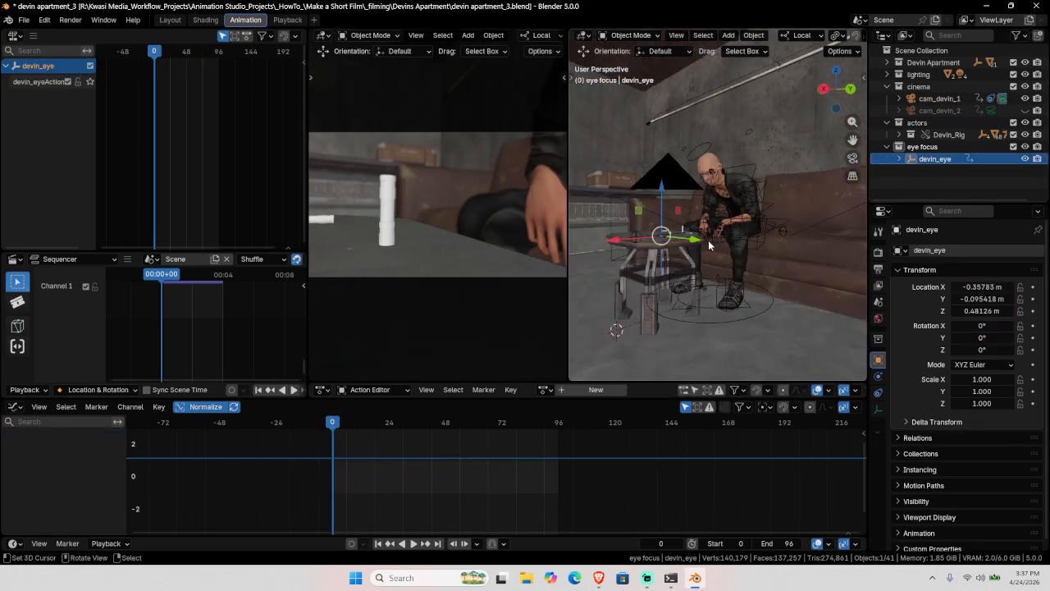
{"action": "scroll", "coordinate": [681, 273], "scroll_direction": "up", "scroll_amount": 3}
{"action": "middle_click_drag", "start_coordinate": [673, 255], "coordinate": [680, 303]}
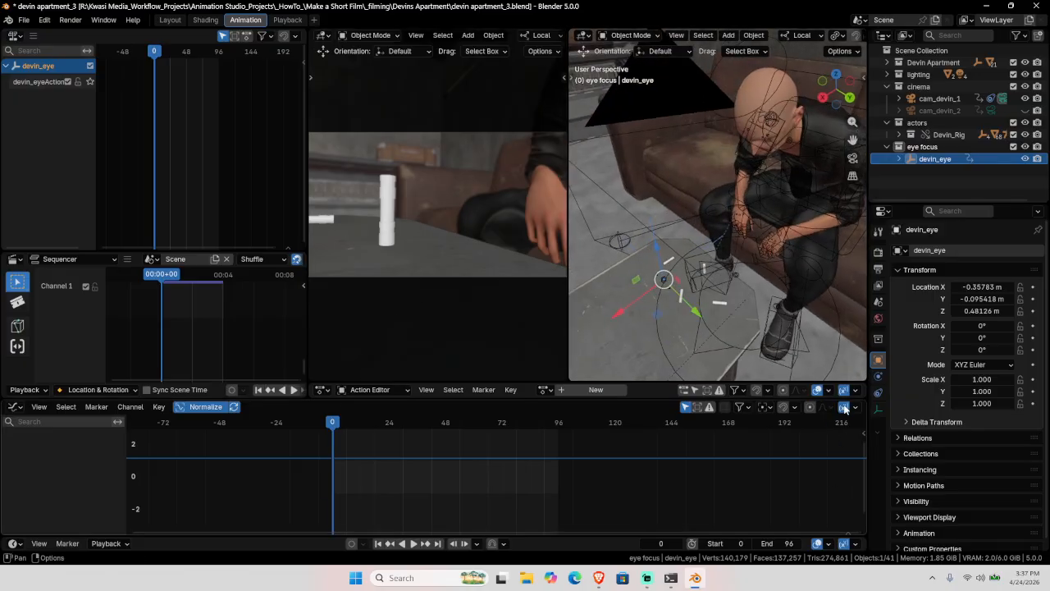
{"action": "left_click", "coordinate": [351, 543]}
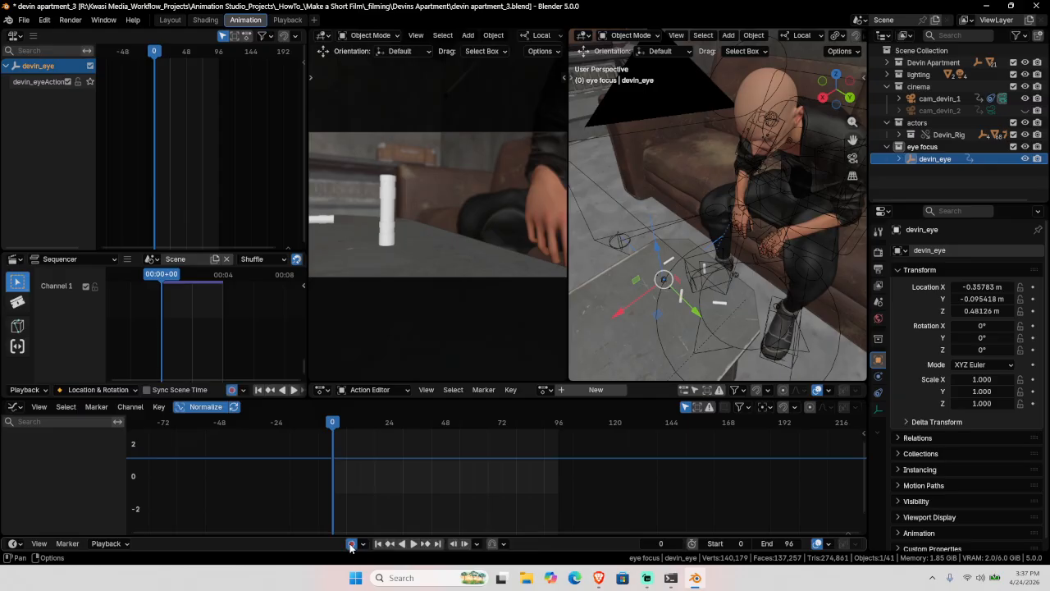
Step: Move devin_eye along Y and X toward the dust vial, checking from front and side views
{"action": "middle_click_drag", "start_coordinate": [727, 298], "coordinate": [766, 307]}
{"action": "left_click_drag", "start_coordinate": [766, 307], "coordinate": [797, 307]}
{"action": "left_click", "coordinate": [791, 307]}
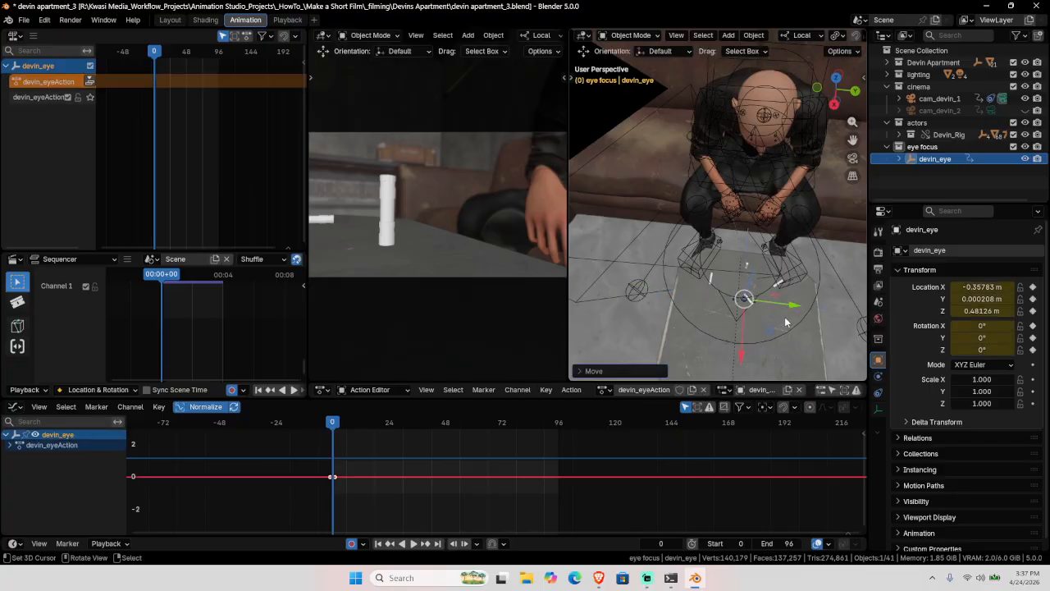
{"action": "middle_click_drag", "start_coordinate": [790, 305], "coordinate": [658, 265]}
{"action": "key", "text": "g"}
{"action": "key", "text": "x"}
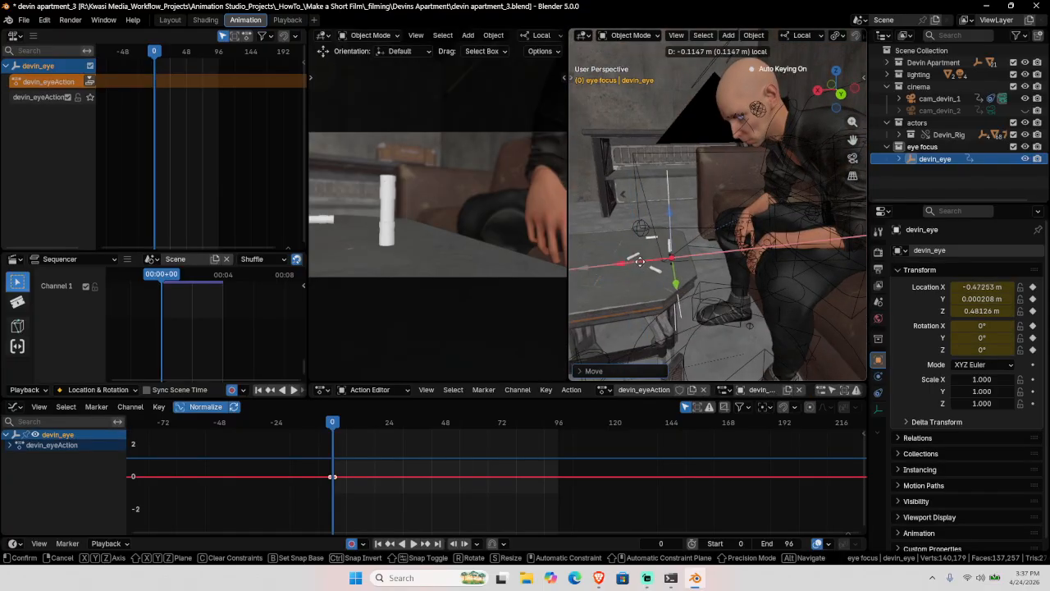
{"action": "left_click_drag", "start_coordinate": [639, 262], "coordinate": [640, 263]}
{"action": "key", "text": "KP_Decimal"}
{"action": "scroll", "coordinate": [741, 209], "scroll_direction": "up", "scroll_amount": 4}
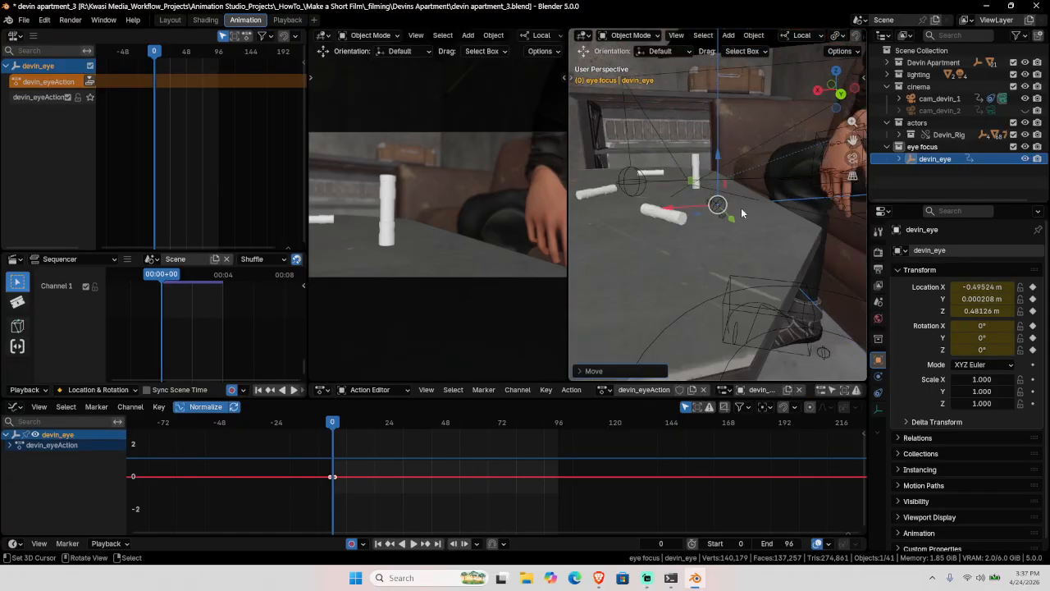
{"action": "middle_click_drag", "start_coordinate": [741, 238], "coordinate": [750, 272]}
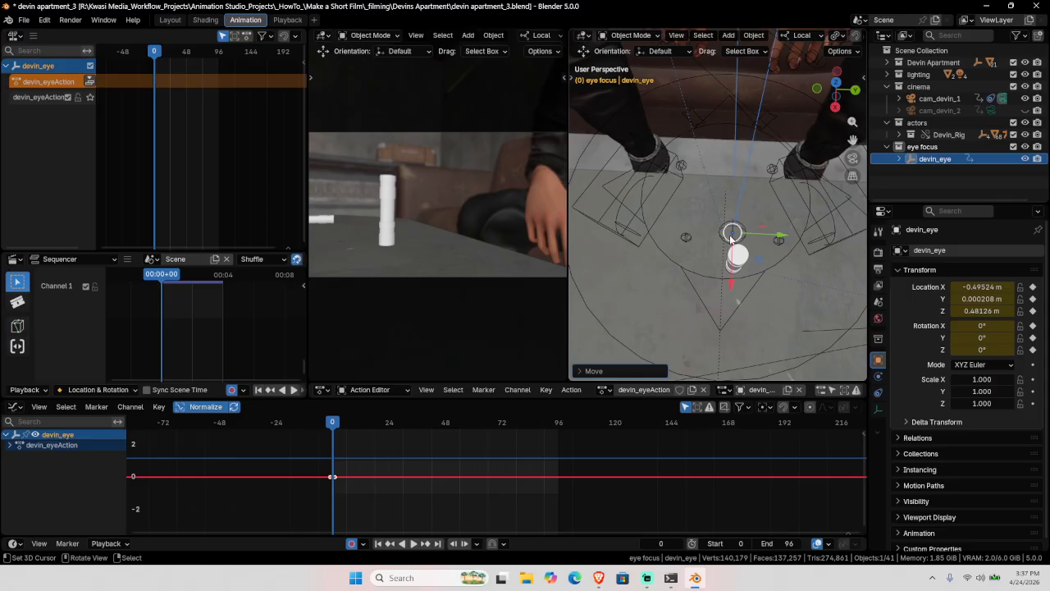
{"action": "left_click_drag", "start_coordinate": [731, 239], "coordinate": [731, 236]}
Step: Place devin_eye over the vial in top view, raise it slightly, and play to check
{"action": "key", "text": "KP_7"}
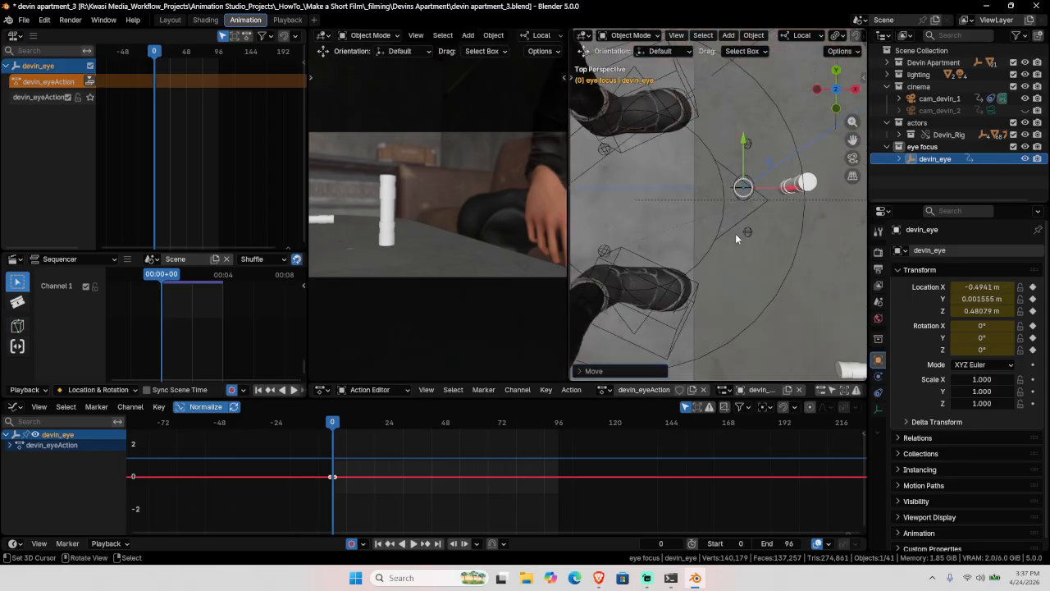
{"action": "left_click_drag", "start_coordinate": [748, 192], "coordinate": [770, 196]}
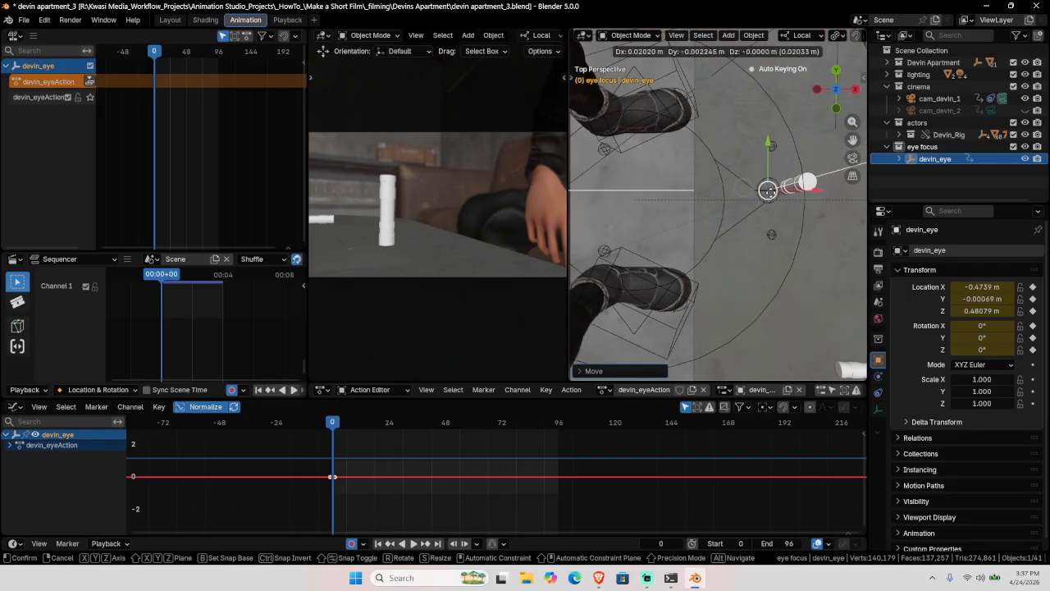
{"action": "middle_click_drag", "start_coordinate": [781, 204], "coordinate": [724, 248], "text": "shift"}
{"action": "left_click_drag", "start_coordinate": [706, 232], "coordinate": [703, 241]}
{"action": "middle_click_drag", "start_coordinate": [704, 240], "coordinate": [631, 183]}
{"action": "middle_click_drag", "start_coordinate": [631, 184], "coordinate": [643, 230], "text": "shift"}
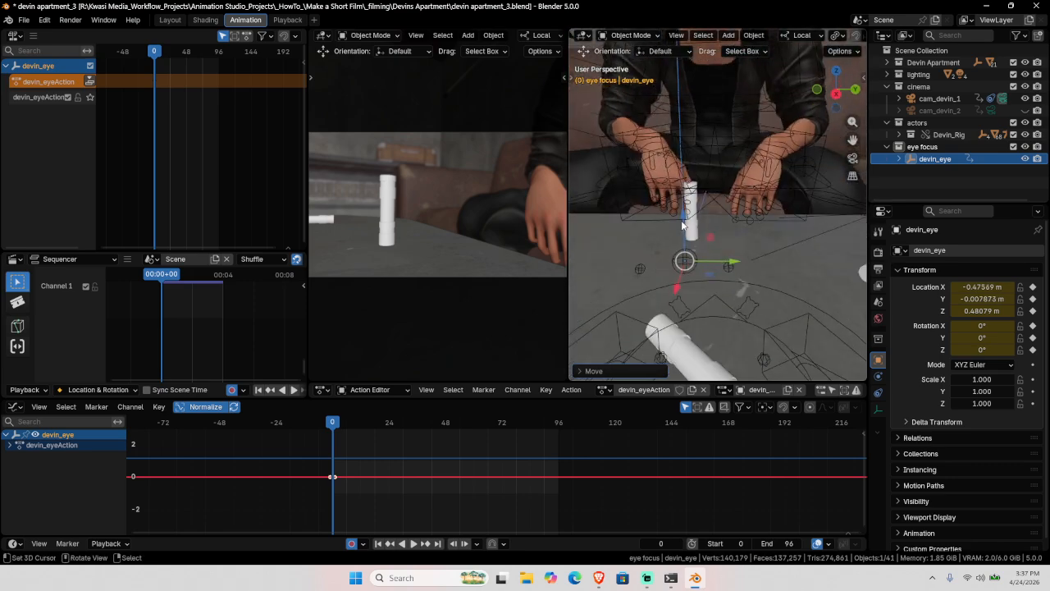
{"action": "left_click_drag", "start_coordinate": [686, 222], "coordinate": [693, 196]}
{"action": "middle_click_drag", "start_coordinate": [691, 197], "coordinate": [666, 260]}
{"action": "mouse_move", "coordinate": [729, 274]}
{"action": "middle_mouse_down"}
{"action": "mouse_move", "coordinate": [708, 279]}
{"action": "mouse_move", "coordinate": [709, 269]}
{"action": "middle_mouse_up"}
{"action": "key", "text": "space"}
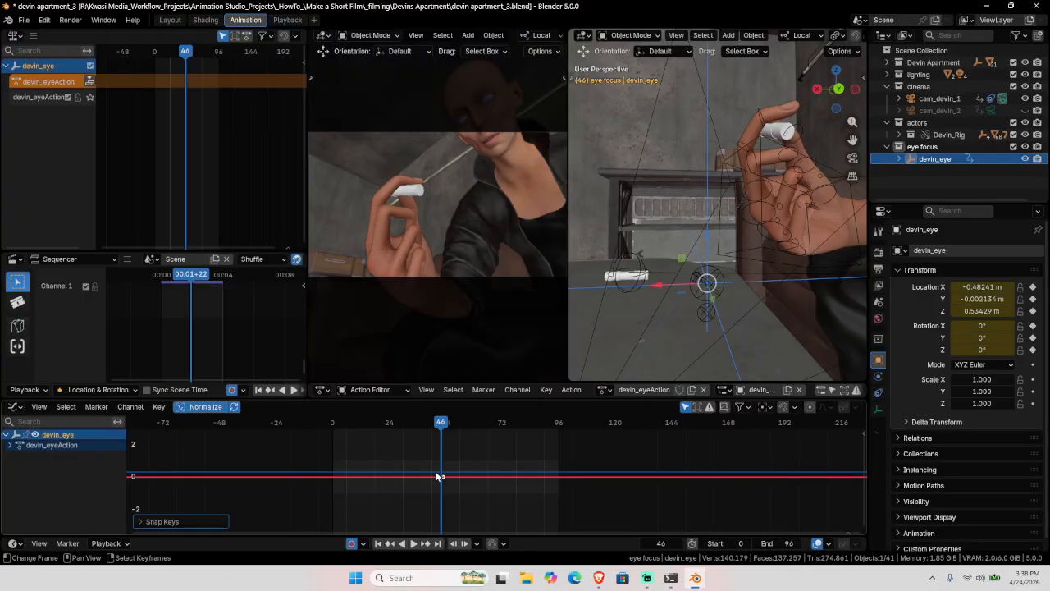
Step: Snap the selected devin_eye keys to frame 46
{"action": "left_click", "coordinate": [158, 407]}
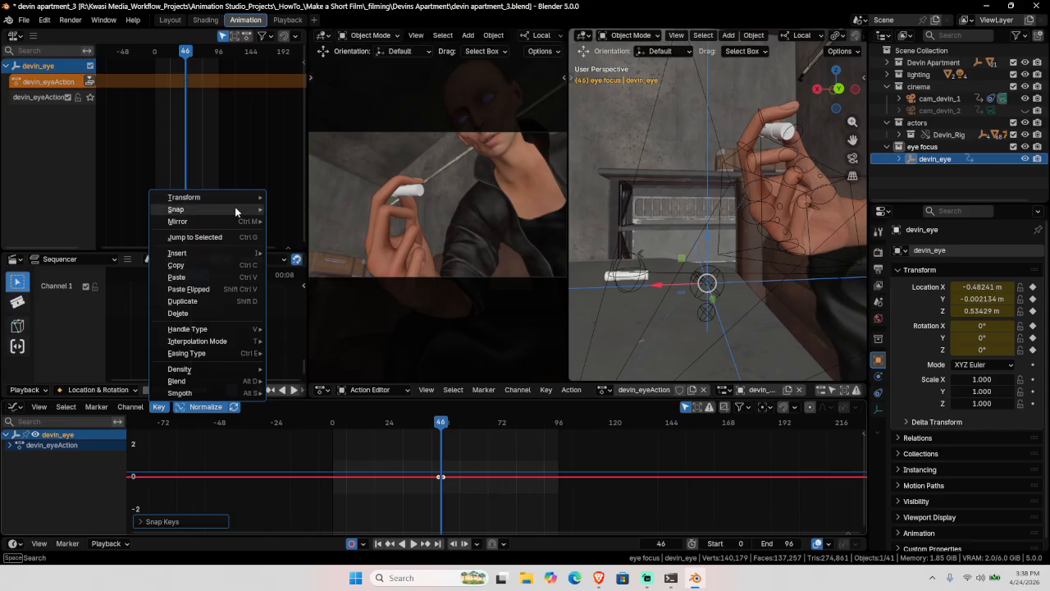
{"action": "mouse_move", "coordinate": [236, 211]}
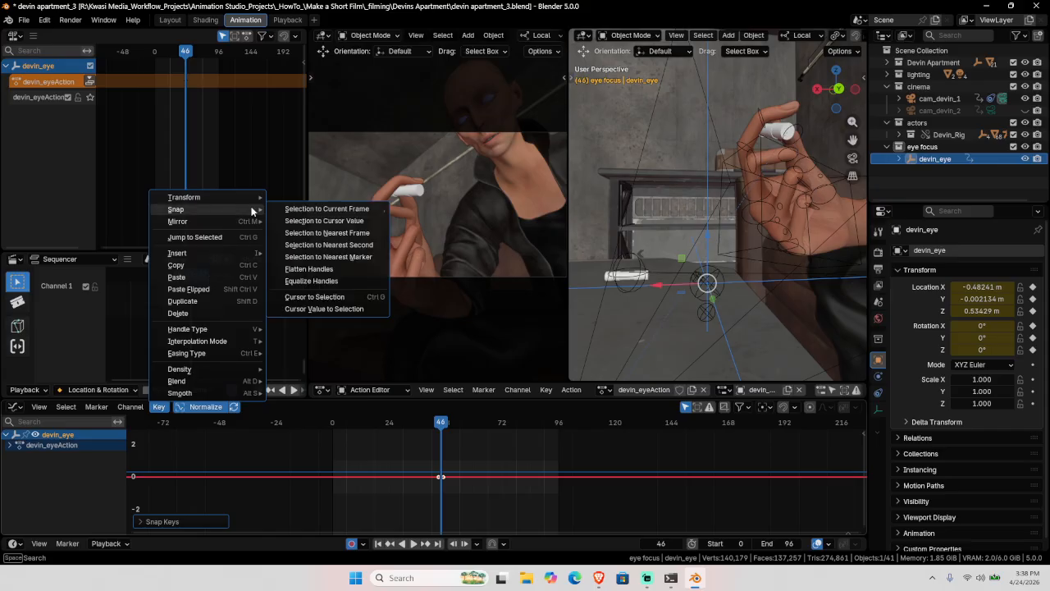
{"action": "left_click", "coordinate": [329, 210]}
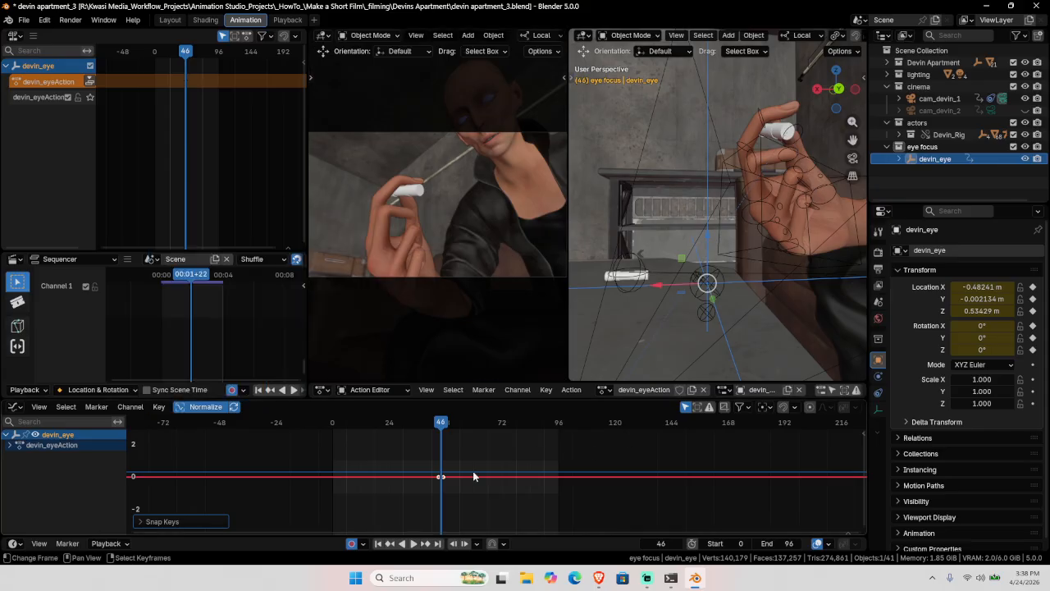
Step: At frame 61, move devin_eye up to Devin's hand
{"action": "key", "text": "space"}
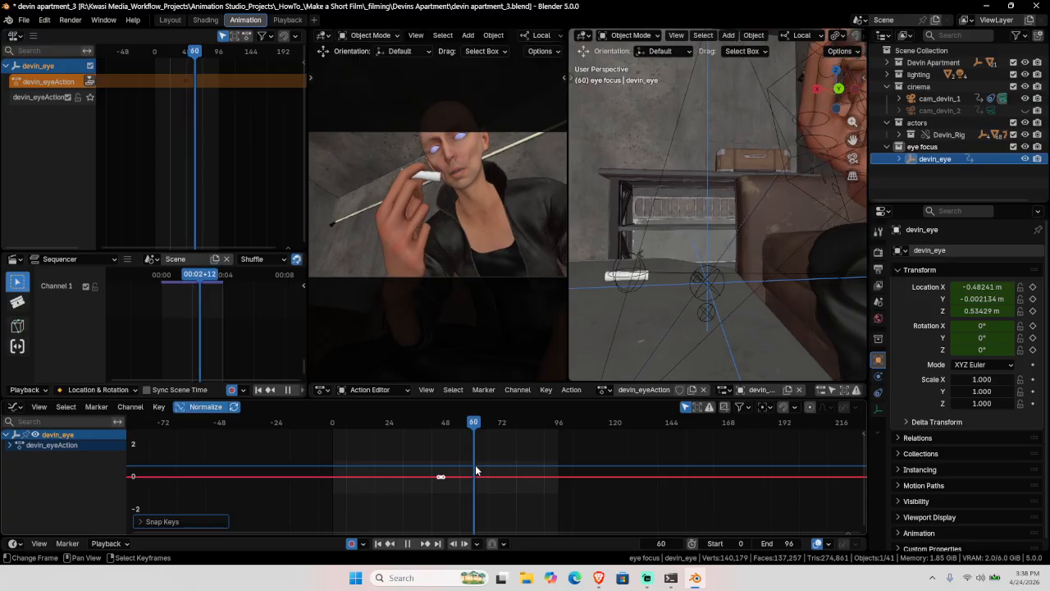
{"action": "key", "text": "space"}
{"action": "scroll", "coordinate": [693, 282], "scroll_direction": "down", "scroll_amount": 3}
{"action": "middle_click_drag", "start_coordinate": [693, 282], "coordinate": [639, 307], "text": "shift"}
{"action": "left_click_drag", "start_coordinate": [632, 297], "coordinate": [725, 164]}
{"action": "middle_click_drag", "start_coordinate": [726, 164], "coordinate": [765, 313]}
{"action": "left_click_drag", "start_coordinate": [767, 237], "coordinate": [767, 230]}
{"action": "middle_click_drag", "start_coordinate": [751, 262], "coordinate": [667, 236]}
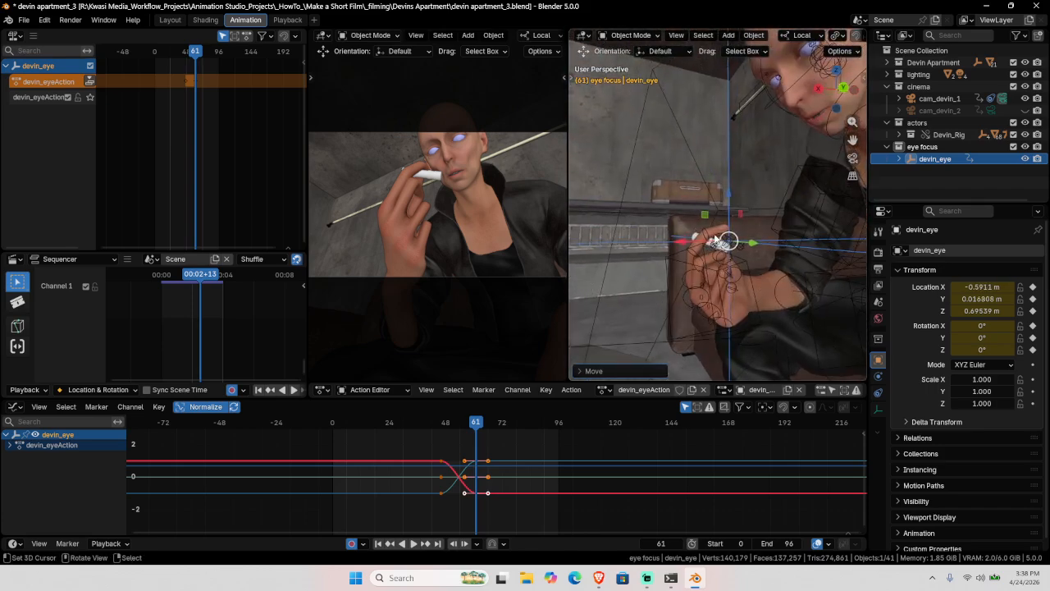
Step: Exclude the Devin Apartment collection and switch the viewport to Rendered shading
{"action": "left_click", "coordinate": [1013, 62]}
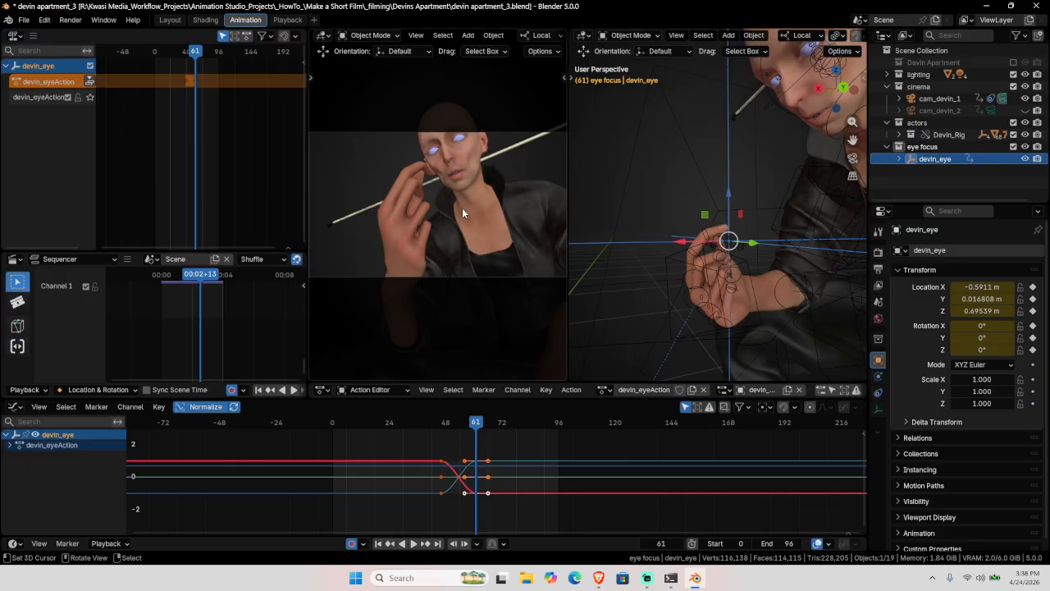
{"action": "key", "text": "z"}
{"action": "key", "text": "8"}
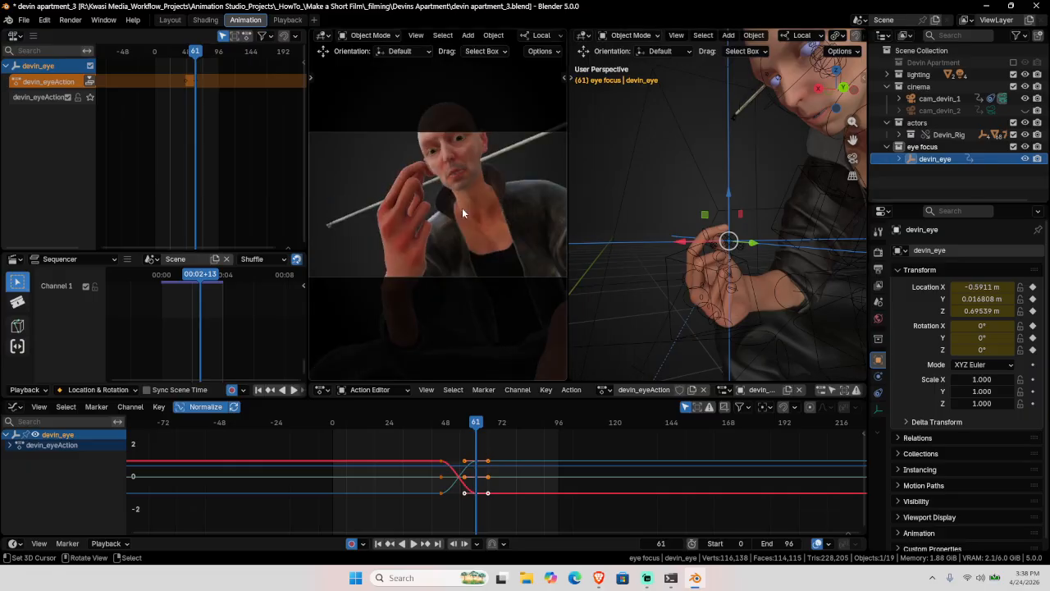
Step: Refine devin_eye's frame-61 position to X -0.5562, Y 0.009734, Z 0.67973 and play to review
{"action": "left_click_drag", "start_coordinate": [728, 194], "coordinate": [720, 165]}
{"action": "mouse_move", "coordinate": [682, 210]}
{"action": "left_mouse_down"}
{"action": "mouse_move", "coordinate": [643, 208]}
{"action": "mouse_move", "coordinate": [679, 213]}
{"action": "left_mouse_up"}
{"action": "middle_click_drag", "start_coordinate": [684, 220], "coordinate": [811, 264]}
{"action": "left_click_drag", "start_coordinate": [734, 217], "coordinate": [730, 235]}
{"action": "middle_click_drag", "start_coordinate": [759, 262], "coordinate": [750, 330]}
{"action": "left_click_drag", "start_coordinate": [748, 253], "coordinate": [751, 267]}
{"action": "middle_click_drag", "start_coordinate": [751, 267], "coordinate": [729, 187]}
{"action": "left_click_drag", "start_coordinate": [729, 185], "coordinate": [732, 222]}
{"action": "left_click_drag", "start_coordinate": [778, 276], "coordinate": [774, 276]}
{"action": "key", "text": "space"}
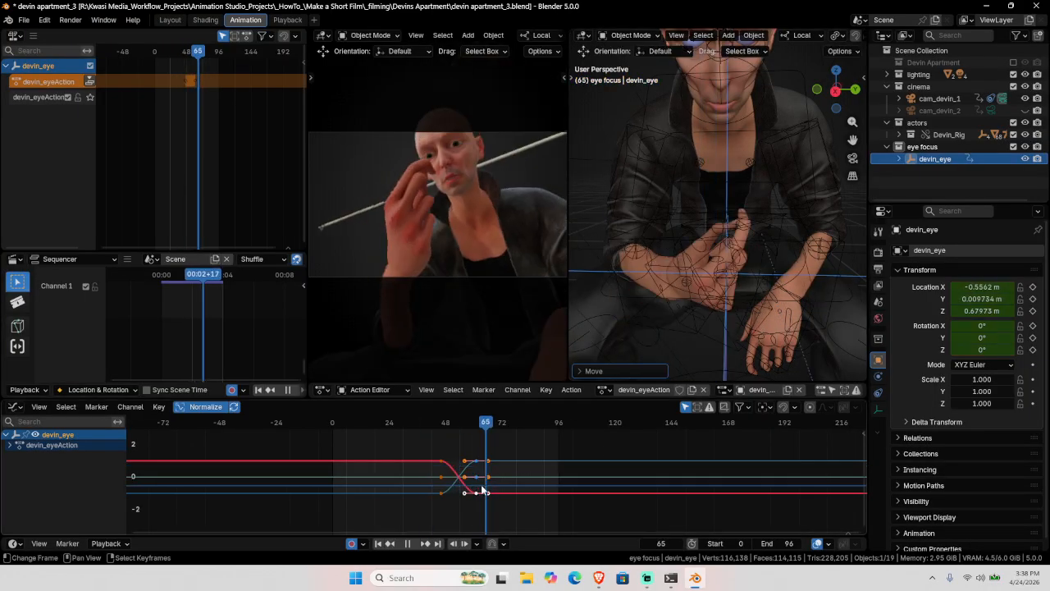
Step: Give all the keys vector handles, replay, and return to the first frame
{"action": "key", "text": "a"}
{"action": "key", "text": "v"}
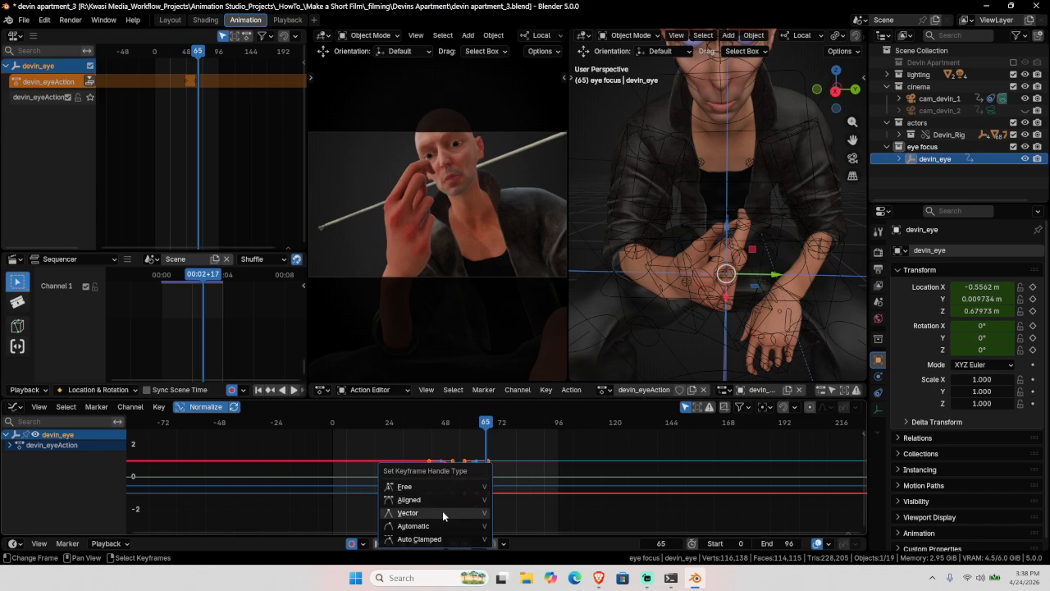
{"action": "left_click", "coordinate": [443, 510]}
{"action": "key", "text": "space"}
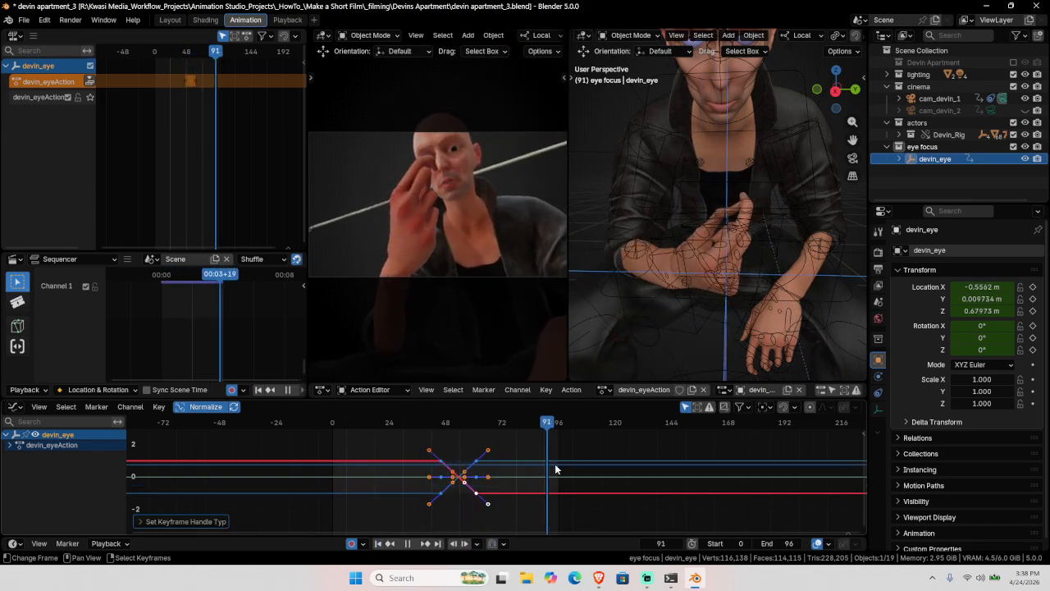
{"action": "key", "text": "space"}
{"action": "key", "text": "shift+Left"}
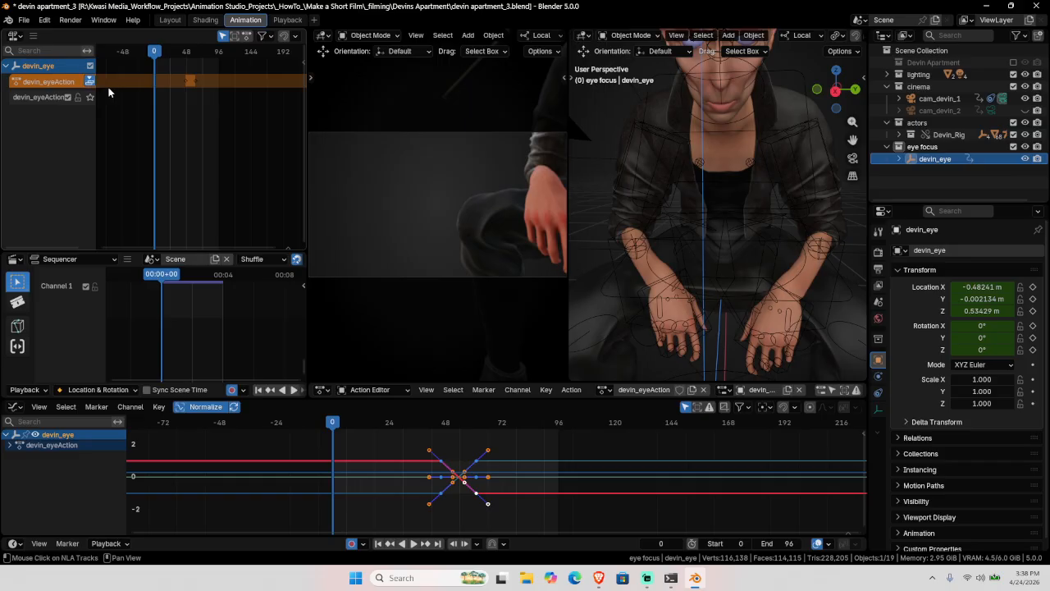
Step: Push devin_eyeAction down into an NLA strip and put rig_devin in Pose Mode
{"action": "left_click", "coordinate": [90, 81]}
{"action": "left_click", "coordinate": [759, 66]}
{"action": "left_click", "coordinate": [758, 72]}
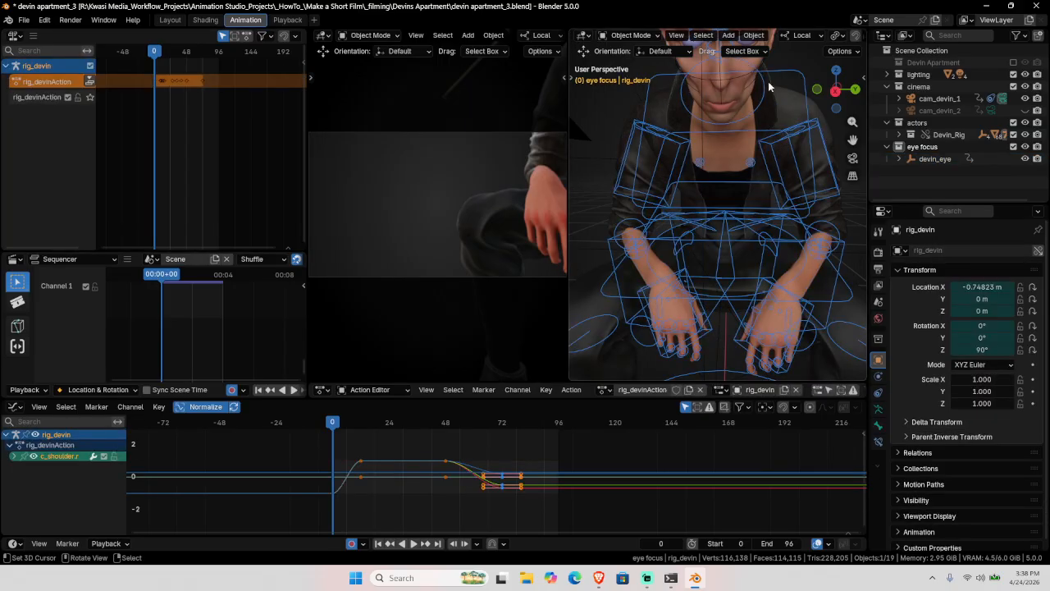
{"action": "scroll", "coordinate": [768, 90], "scroll_direction": "down", "scroll_amount": 2}
{"action": "key", "text": "ctrl+Tab"}
{"action": "middle_click_drag", "start_coordinate": [767, 123], "coordinate": [712, 123]}
{"action": "left_click", "coordinate": [713, 124]}
{"action": "scroll", "coordinate": [763, 174], "scroll_direction": "down", "scroll_amount": 2}
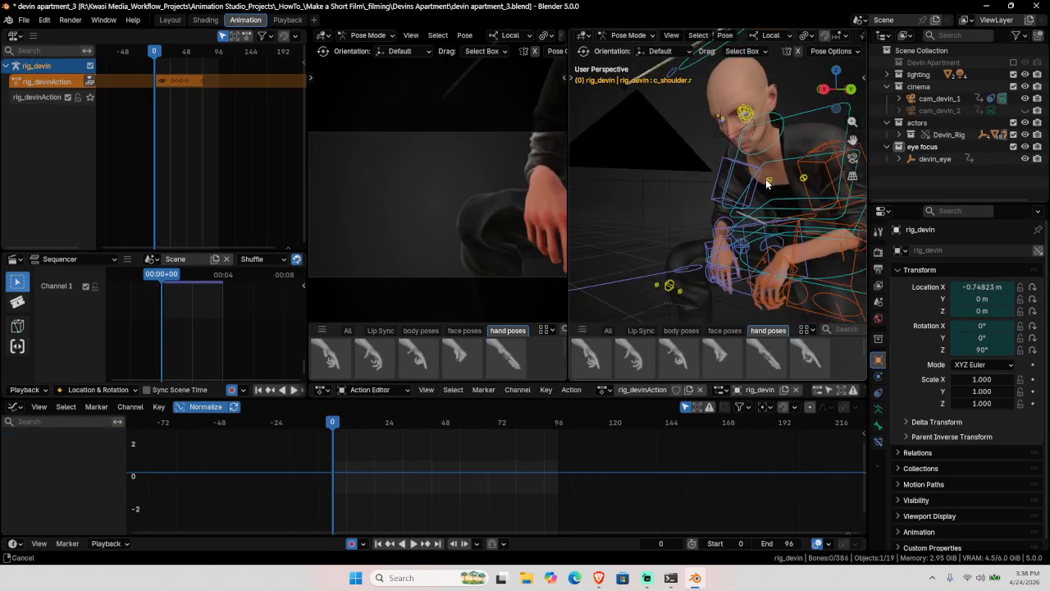
Step: Play and scrub through the animation to settle the playhead on frame 48
{"action": "key", "text": "space"}
{"action": "key", "text": "space"}
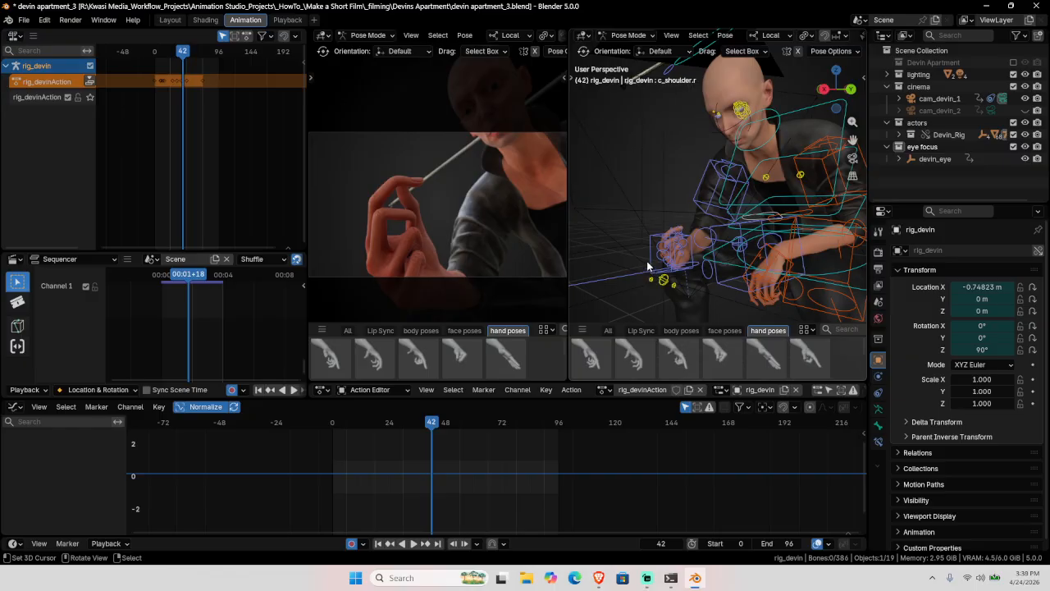
{"action": "left_click", "coordinate": [647, 261]}
{"action": "key", "text": "space"}
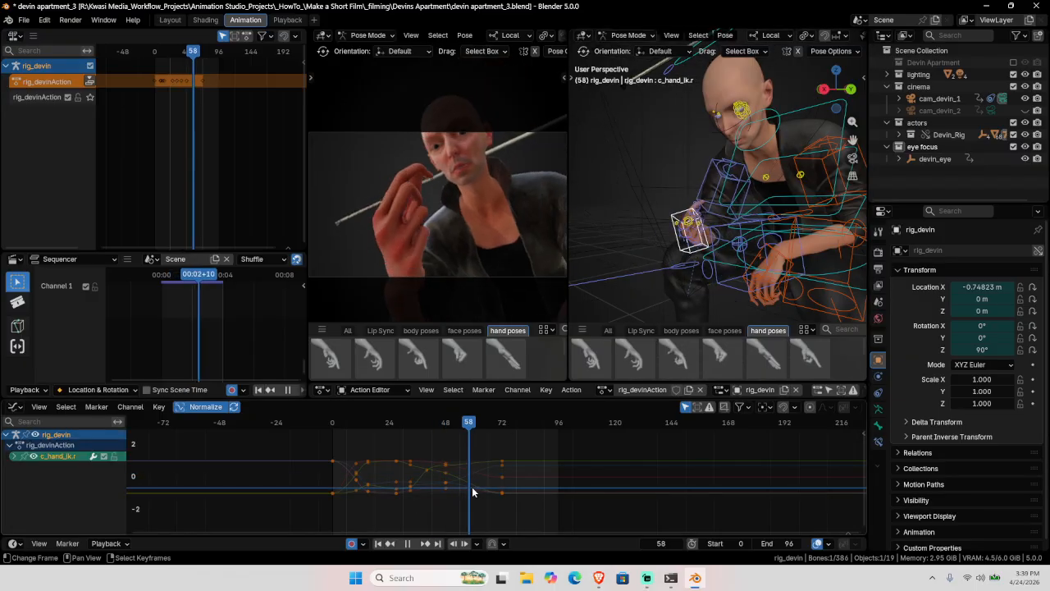
{"action": "left_click_drag", "start_coordinate": [466, 491], "coordinate": [447, 490]}
{"action": "key", "text": "space"}
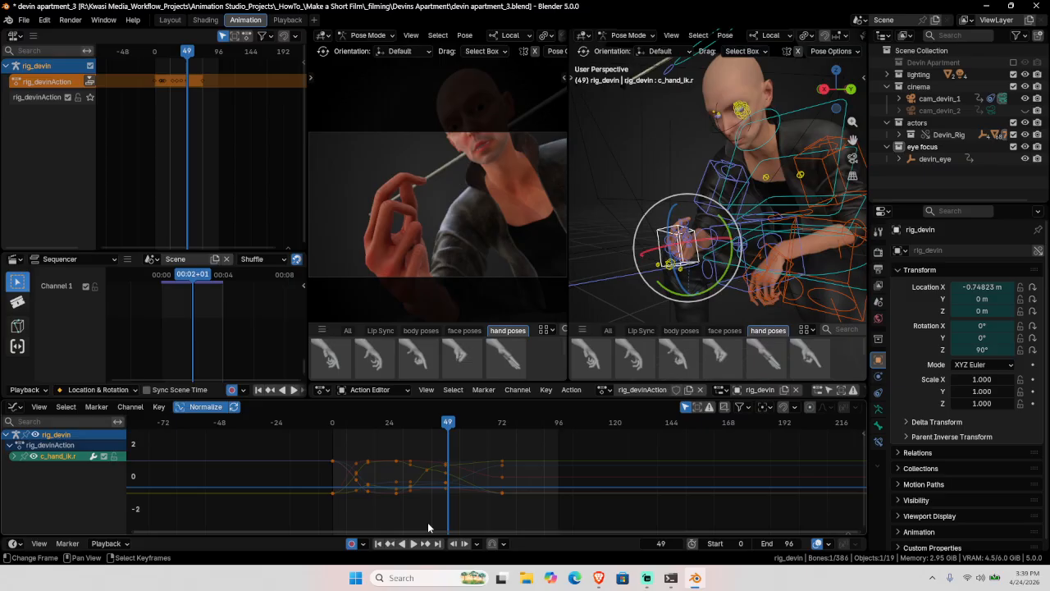
{"action": "left_click", "coordinate": [392, 544]}
Step: Key Location & Rotation on all visible rig_devin bones at frame 48
{"action": "key", "text": "alt+a"}
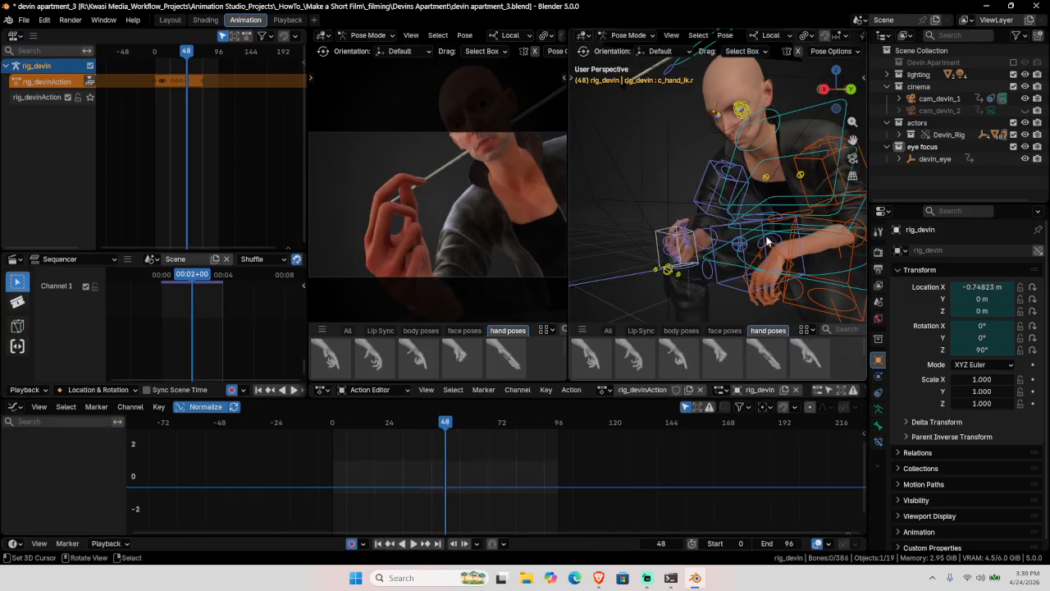
{"action": "key", "text": "a"}
{"action": "key", "text": "i"}
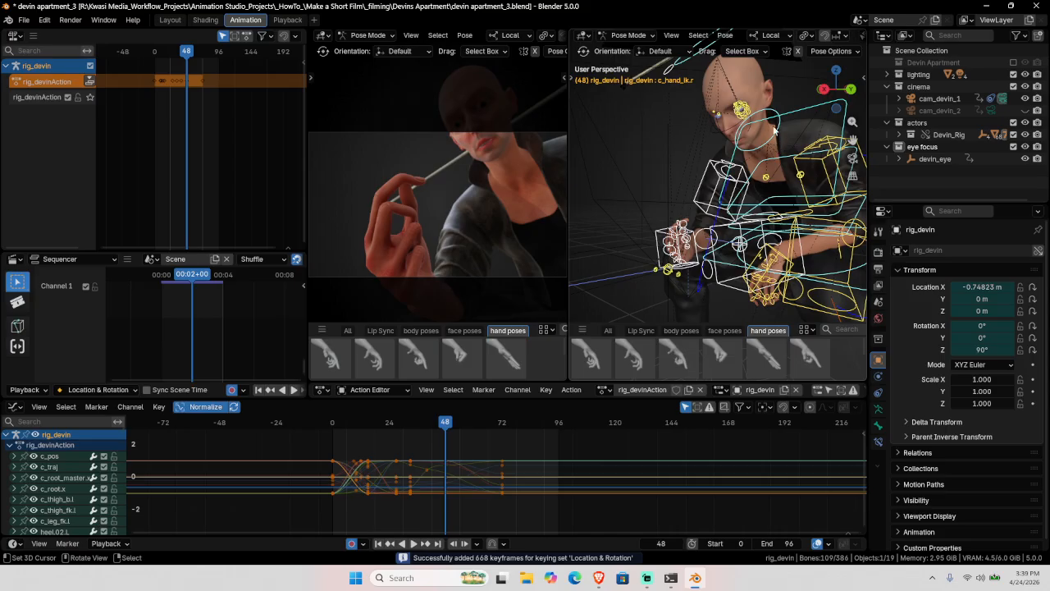
{"action": "key", "text": "alt+a"}
{"action": "left_click", "coordinate": [878, 408]}
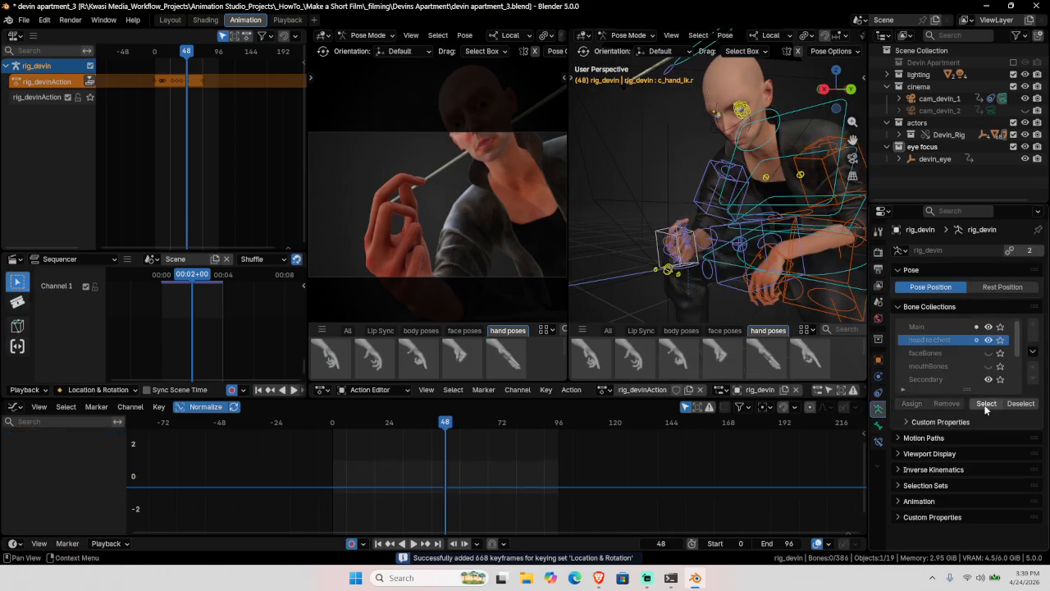
Step: Select the head-to-chest bones and, at frame 79, rotate spine, neck and head on local Y
{"action": "left_click", "coordinate": [983, 404]}
{"action": "mouse_move", "coordinate": [712, 230]}
{"action": "middle_mouse_down"}
{"action": "mouse_move", "coordinate": [746, 232]}
{"action": "mouse_move", "coordinate": [704, 216]}
{"action": "middle_mouse_up"}
{"action": "key", "text": "space"}
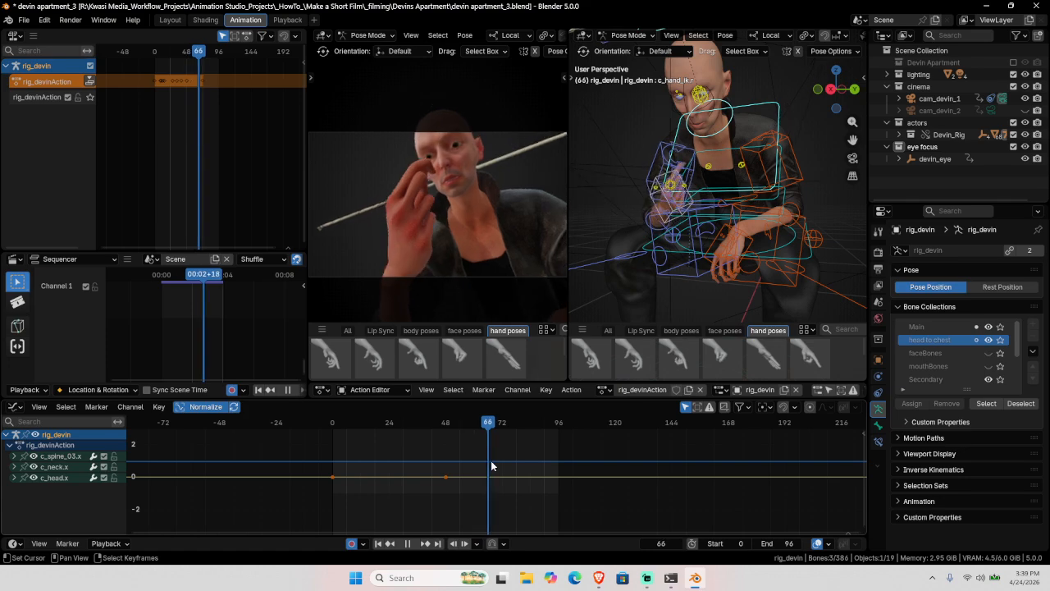
{"action": "key", "text": "space"}
{"action": "middle_click_drag", "start_coordinate": [707, 161], "coordinate": [734, 157]}
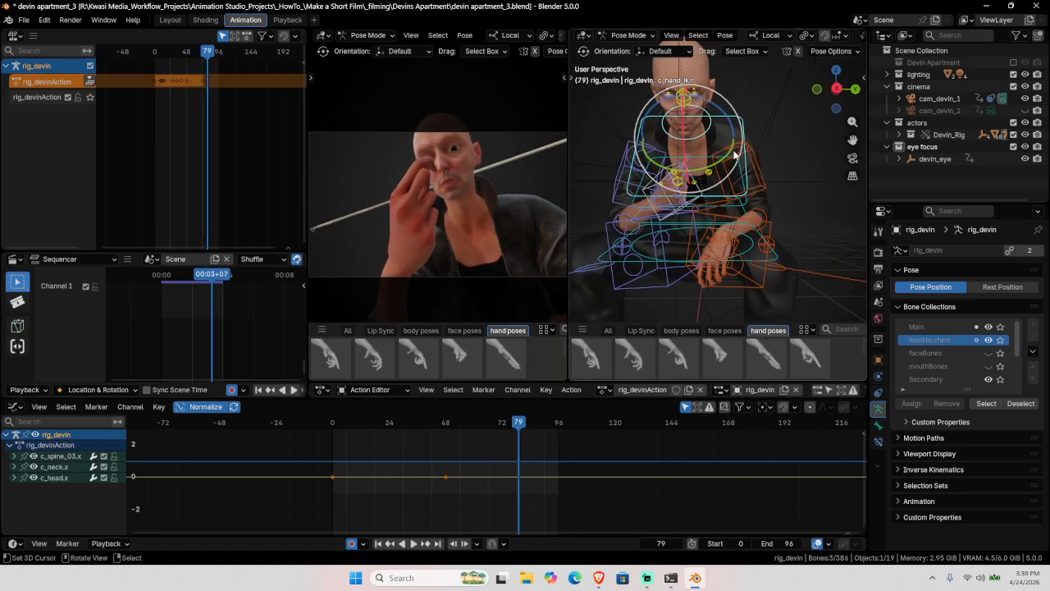
{"action": "left_click_drag", "start_coordinate": [710, 149], "coordinate": [711, 179]}
{"action": "key", "text": "r"}
{"action": "key", "text": "y"}
{"action": "key", "text": "y"}
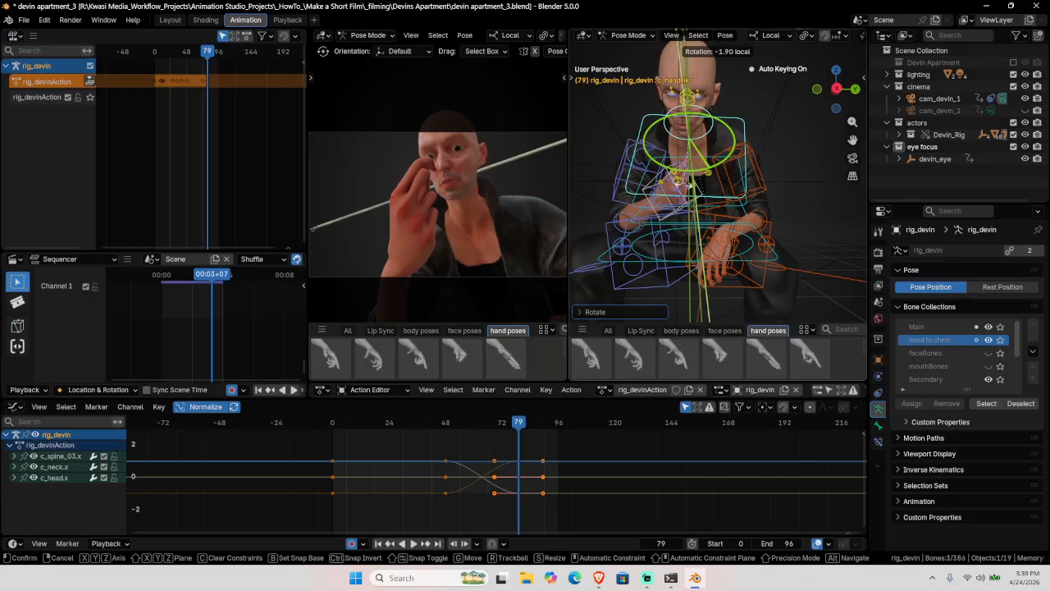
{"action": "left_click", "coordinate": [693, 185]}
Step: Try a c_neck.x rotation, cancel it, then turn c_head.x around its local Y axis
{"action": "left_click", "coordinate": [708, 133]}
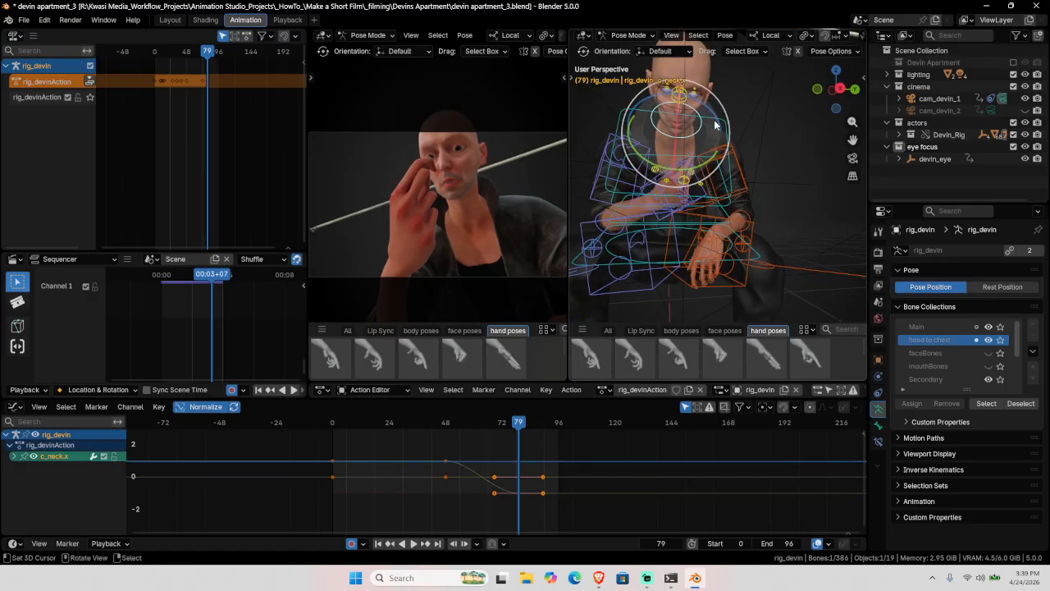
{"action": "key", "text": "r"}
{"action": "key", "text": "y"}
{"action": "key", "text": "y"}
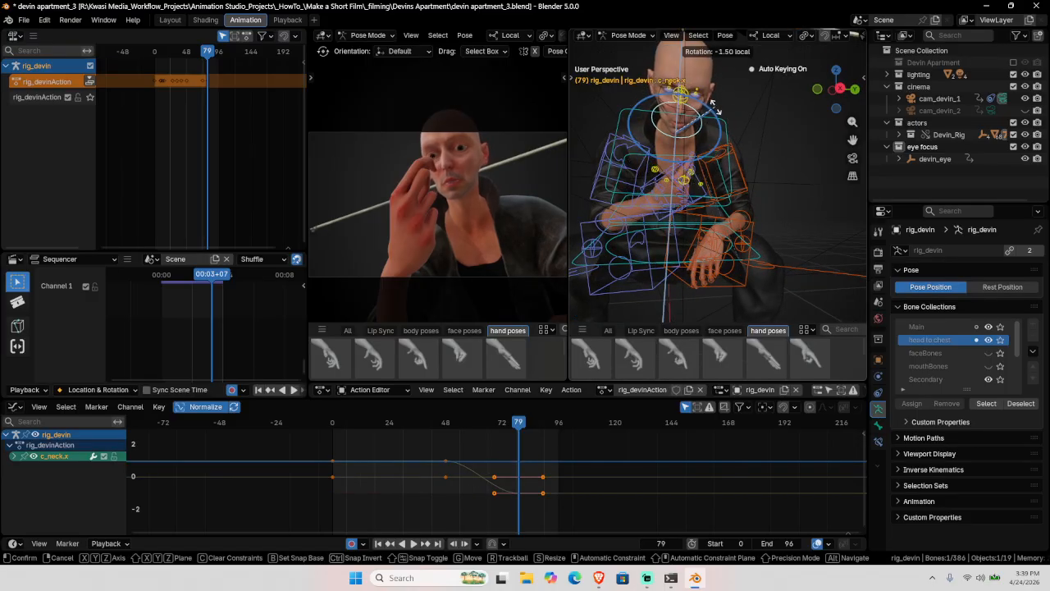
{"action": "key", "text": "Escape"}
{"action": "left_click", "coordinate": [703, 125]}
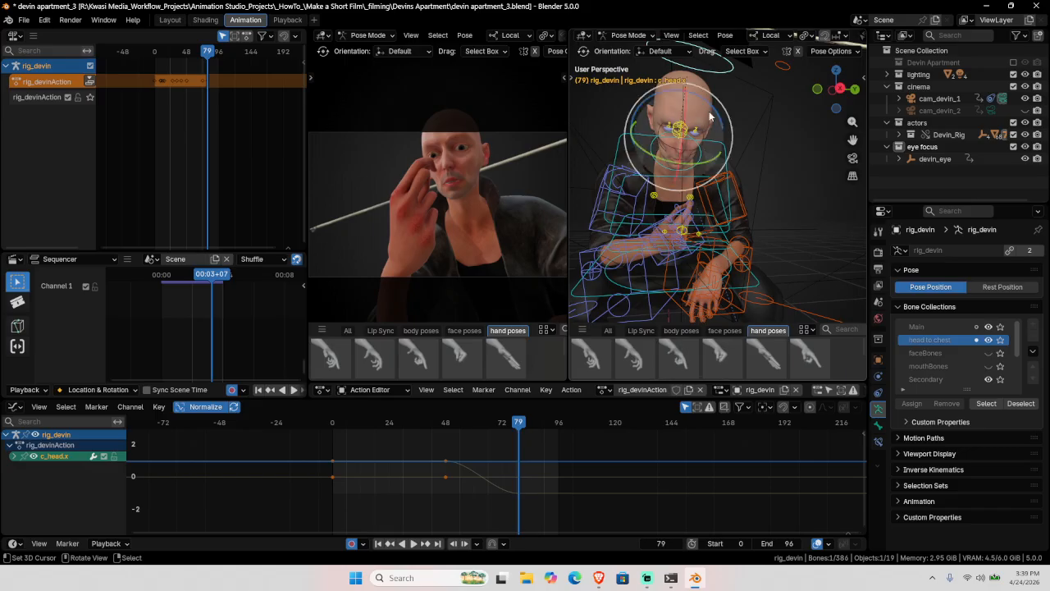
{"action": "key", "text": "r"}
{"action": "key", "text": "y"}
{"action": "key", "text": "y"}
{"action": "left_click", "coordinate": [686, 166]}
Step: Freely rotate c_head.x twice to tilt Devin's head toward the raised hand
{"action": "middle_click_drag", "start_coordinate": [686, 166], "coordinate": [645, 167]}
{"action": "key", "text": "r"}
{"action": "key", "text": "r"}
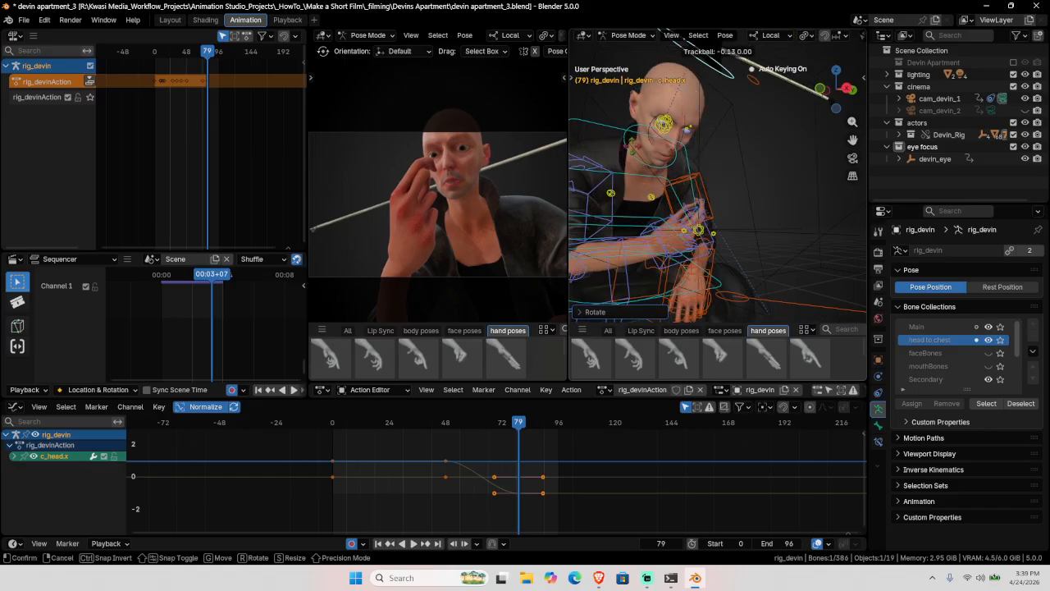
{"action": "left_click", "coordinate": [592, 236]}
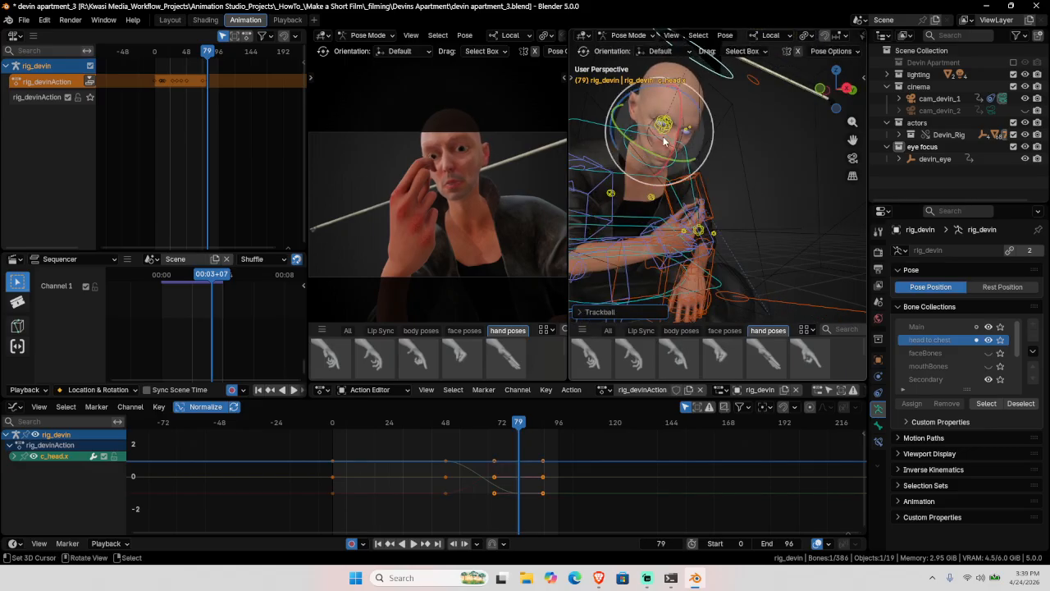
{"action": "middle_click_drag", "start_coordinate": [724, 173], "coordinate": [696, 171]}
{"action": "key", "text": "r"}
{"action": "key", "text": "r"}
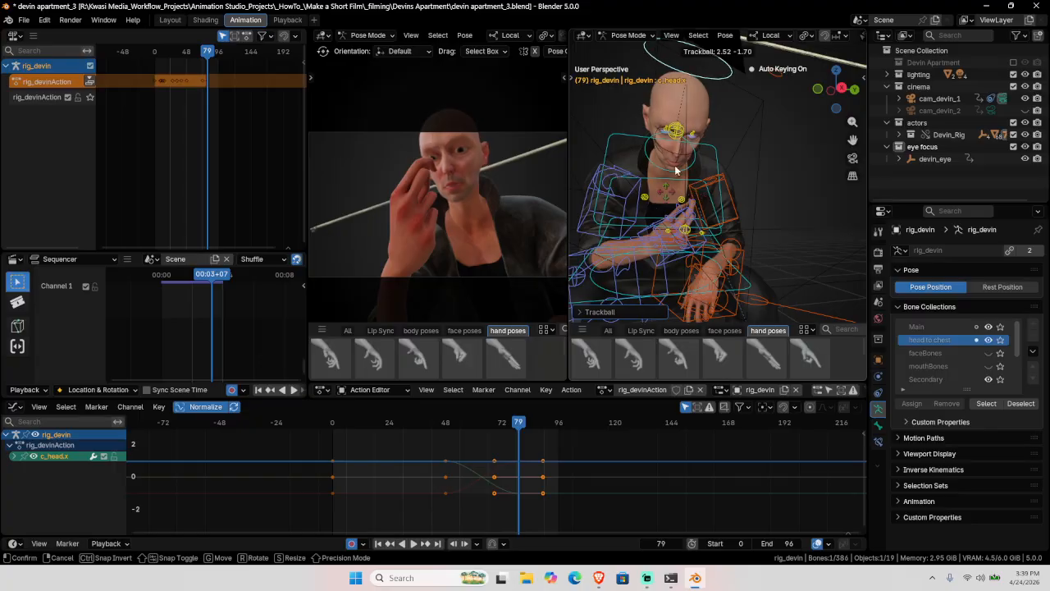
{"action": "left_click_drag", "start_coordinate": [677, 170], "coordinate": [680, 167]}
{"action": "left_click_drag", "start_coordinate": [712, 112], "coordinate": [717, 139]}
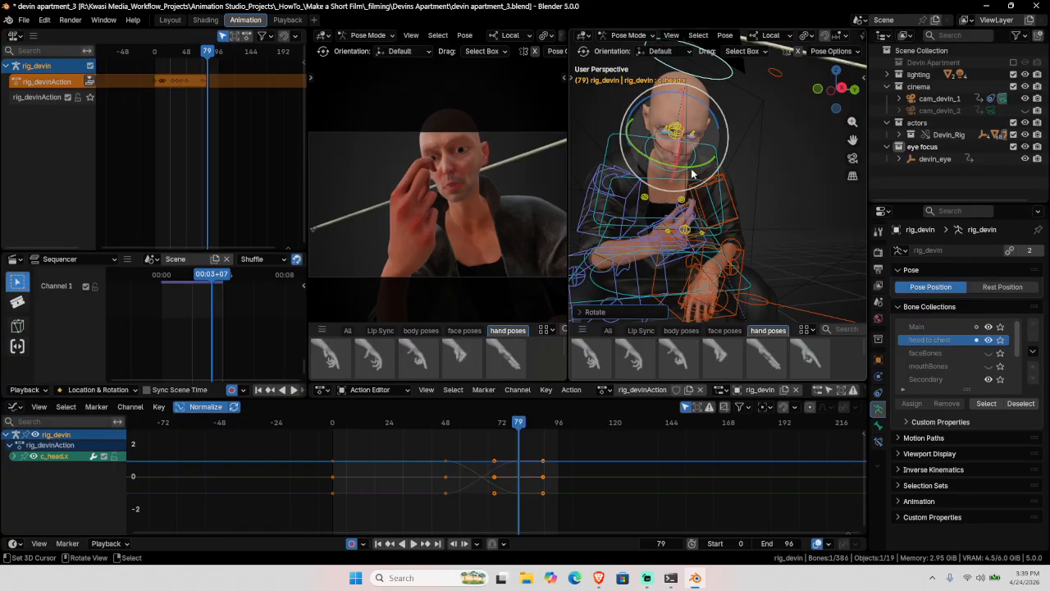
Step: Give c_head.x a final local-Y rotation, zoom in on the face and clear the selection
{"action": "key", "text": "r"}
{"action": "key", "text": "y"}
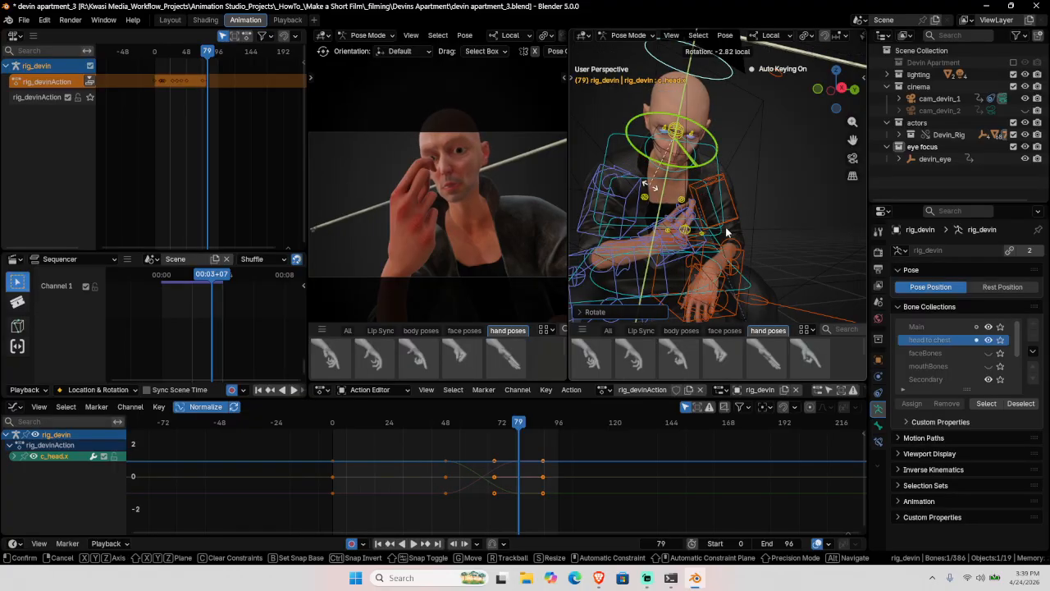
{"action": "left_click", "coordinate": [650, 186]}
{"action": "middle_click_drag", "start_coordinate": [727, 232], "coordinate": [771, 234]}
{"action": "scroll", "coordinate": [741, 216], "scroll_direction": "up", "scroll_amount": 2}
{"action": "left_click", "coordinate": [741, 216]}
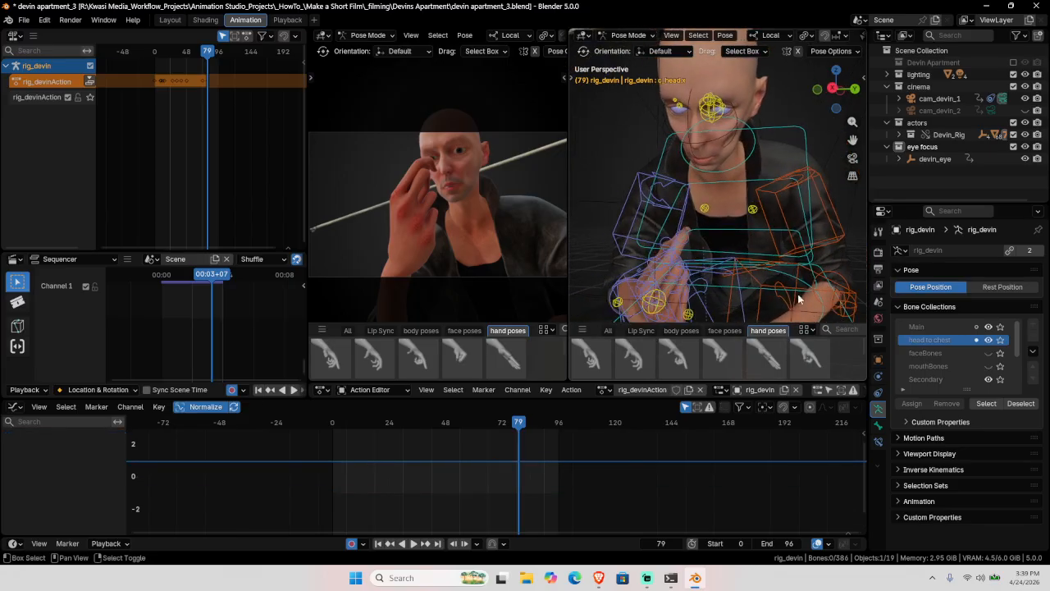
Step: Show faceBones and mouthBones, select all their bones and key them at frame 79
{"action": "left_click", "coordinate": [989, 366]}
{"action": "left_click", "coordinate": [989, 352]}
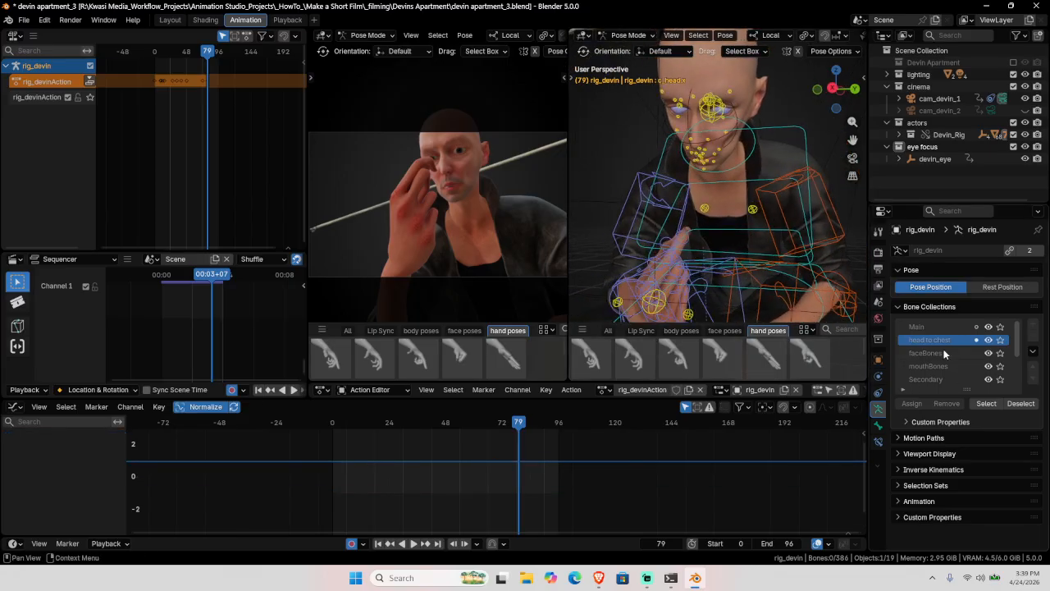
{"action": "left_click", "coordinate": [984, 403]}
{"action": "left_click", "coordinate": [989, 403]}
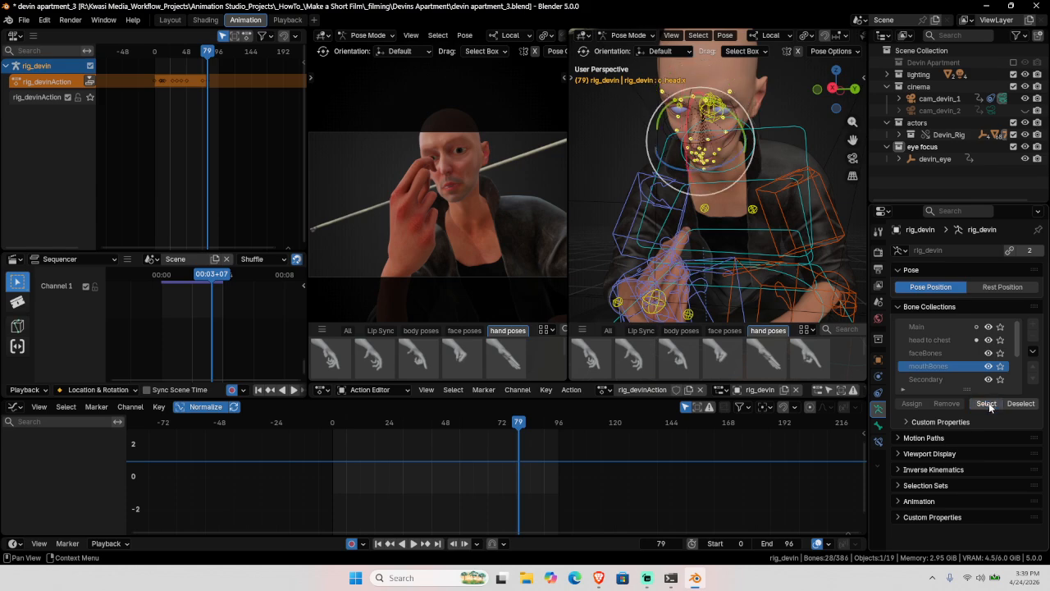
{"action": "key", "text": "shift+space"}
{"action": "key", "text": "g"}
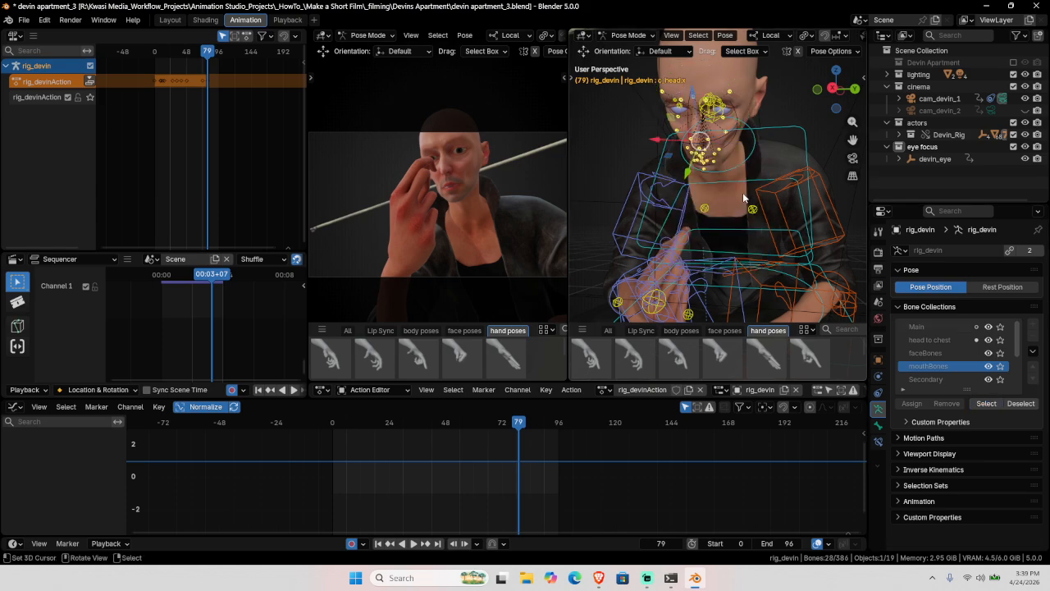
{"action": "key", "text": "i"}
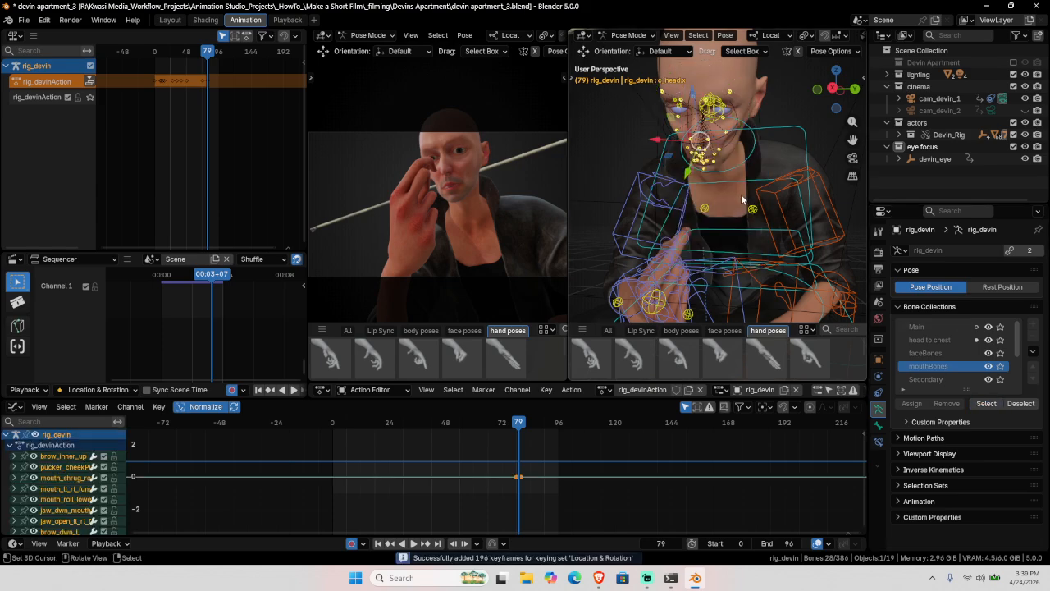
Step: Play back from frame 67 and scrub back to frame 56
{"action": "left_click", "coordinate": [487, 464]}
{"action": "key", "text": "space"}
{"action": "left_click_drag", "start_coordinate": [488, 461], "coordinate": [464, 462]}
Step: Show the face pose thumbnails and apply the third face pose while playing from frame 47
{"action": "left_click", "coordinate": [725, 330]}
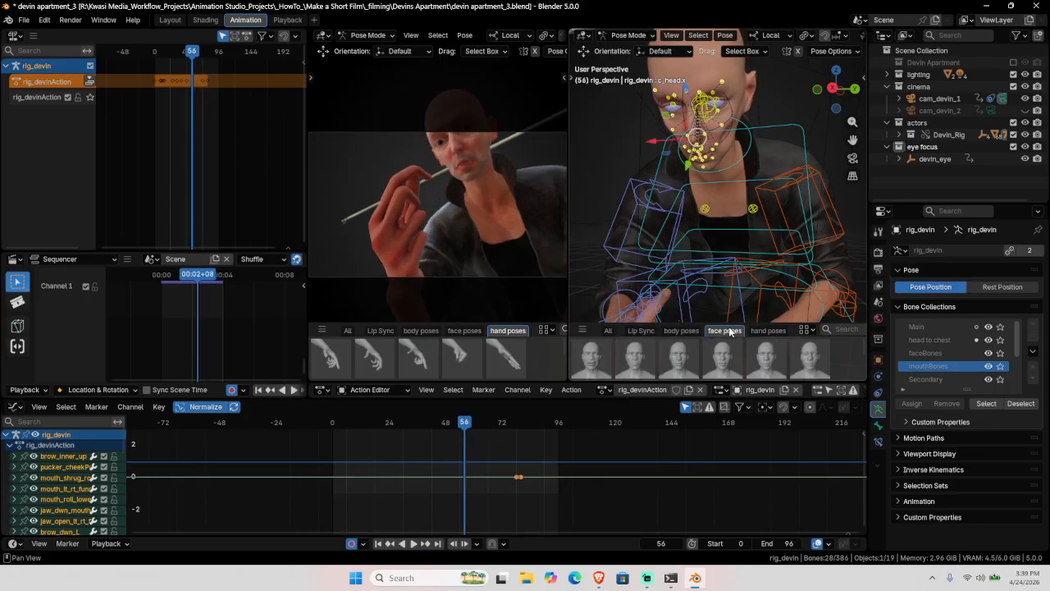
{"action": "key", "text": "space"}
{"action": "left_click", "coordinate": [443, 470]}
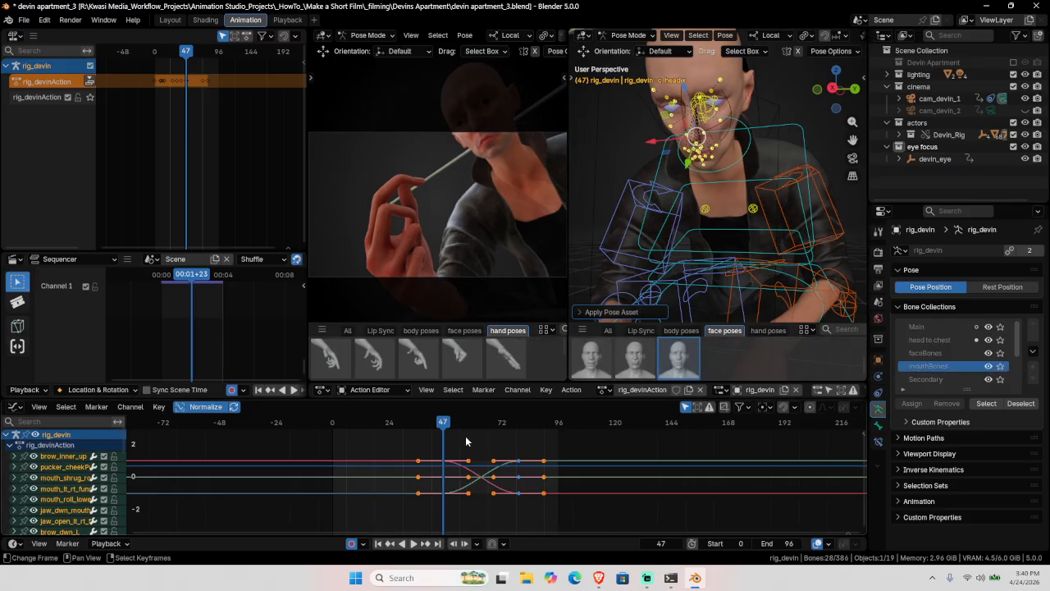
{"action": "key", "text": "space"}
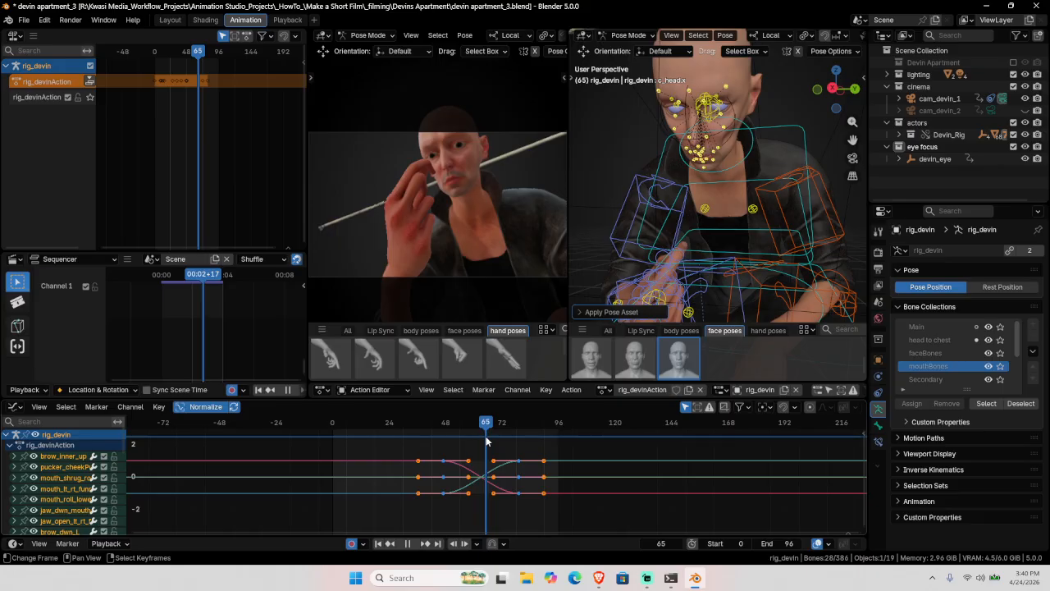
{"action": "left_click", "coordinate": [679, 359]}
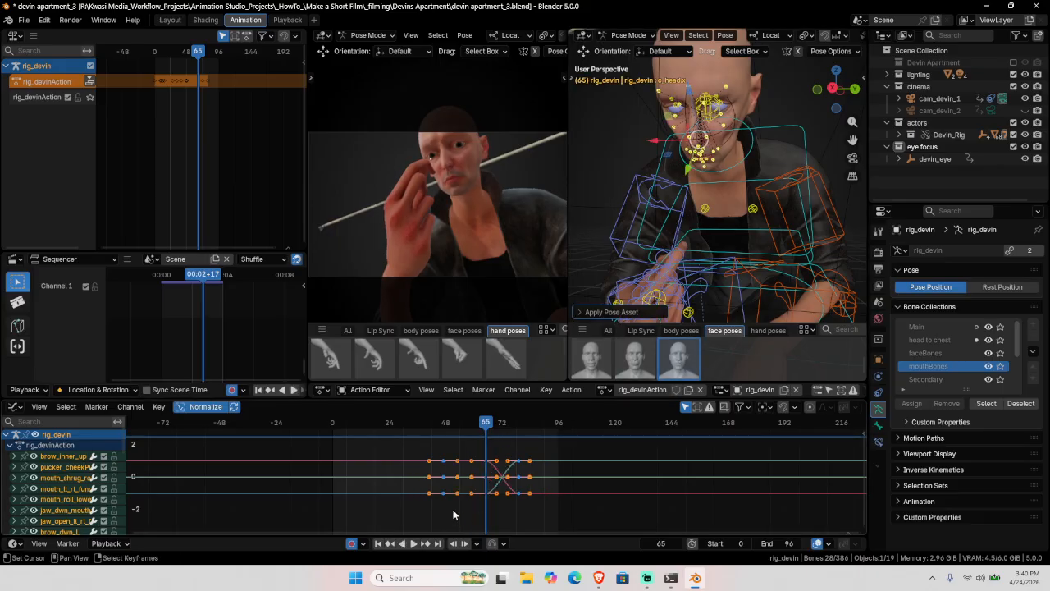
Step: Jump to the next keyframe at 79 and apply the third face pose thumbnail again
{"action": "left_click", "coordinate": [425, 544]}
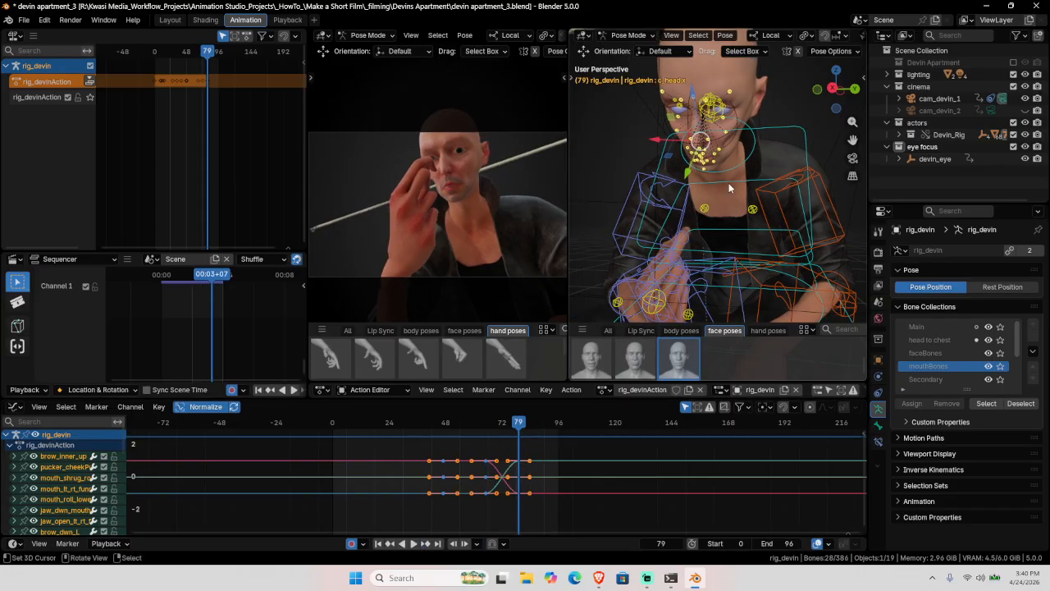
{"action": "scroll", "coordinate": [729, 183], "scroll_direction": "up", "scroll_amount": 6}
{"action": "scroll", "coordinate": [726, 182], "scroll_direction": "down", "scroll_amount": 4}
{"action": "middle_click_drag", "start_coordinate": [727, 182], "coordinate": [698, 145]}
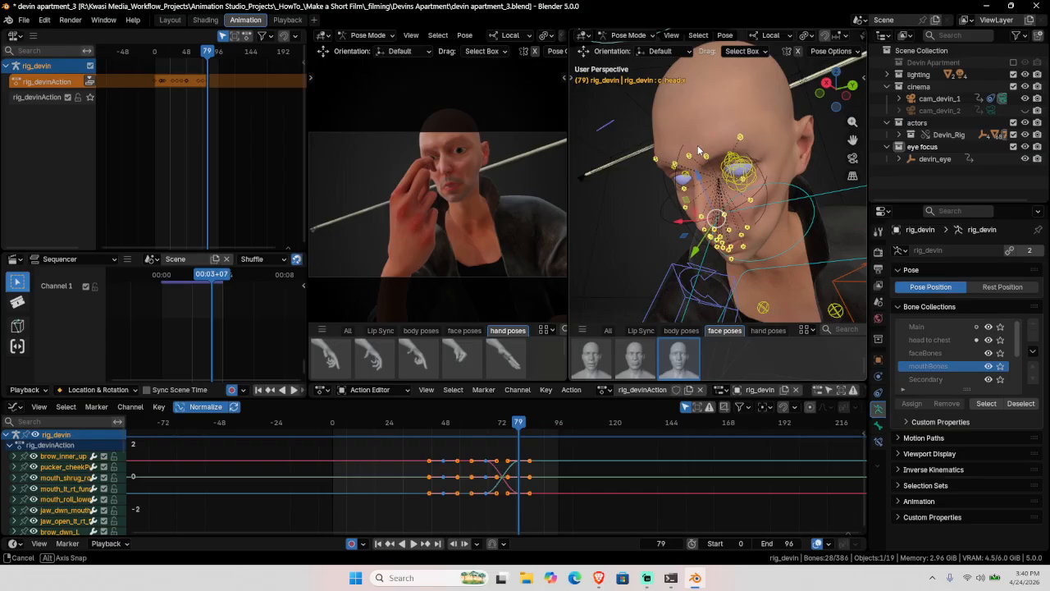
{"action": "left_click", "coordinate": [680, 359]}
Step: Move the jaw_open_lt_rt bone along Z to open Devin's mouth further
{"action": "scroll", "coordinate": [722, 257], "scroll_direction": "up", "scroll_amount": 4}
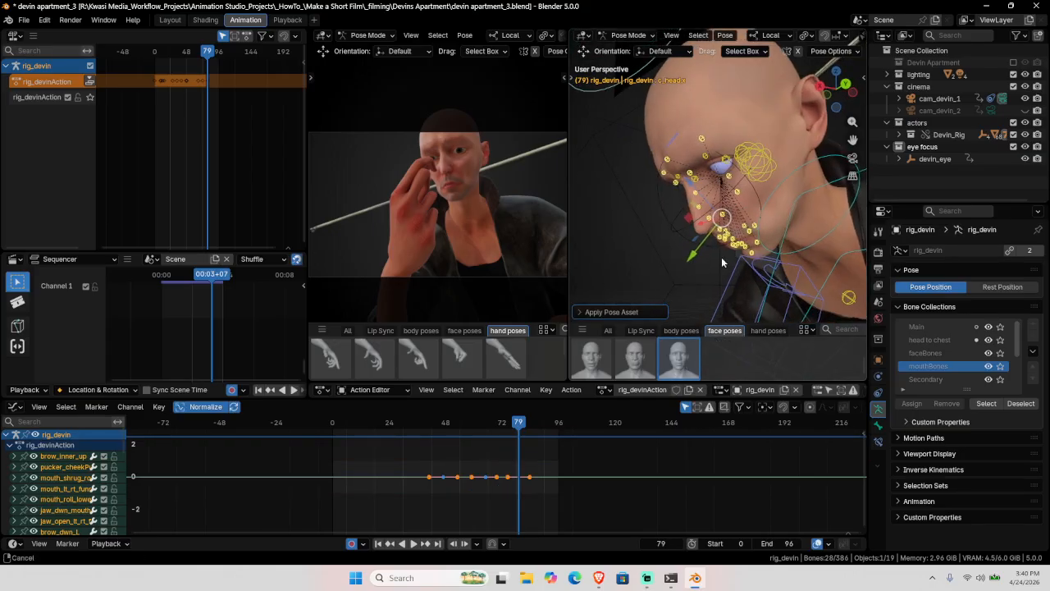
{"action": "left_click", "coordinate": [700, 175]}
{"action": "middle_click_drag", "start_coordinate": [729, 200], "coordinate": [742, 182]}
{"action": "key", "text": "g"}
{"action": "key", "text": "z"}
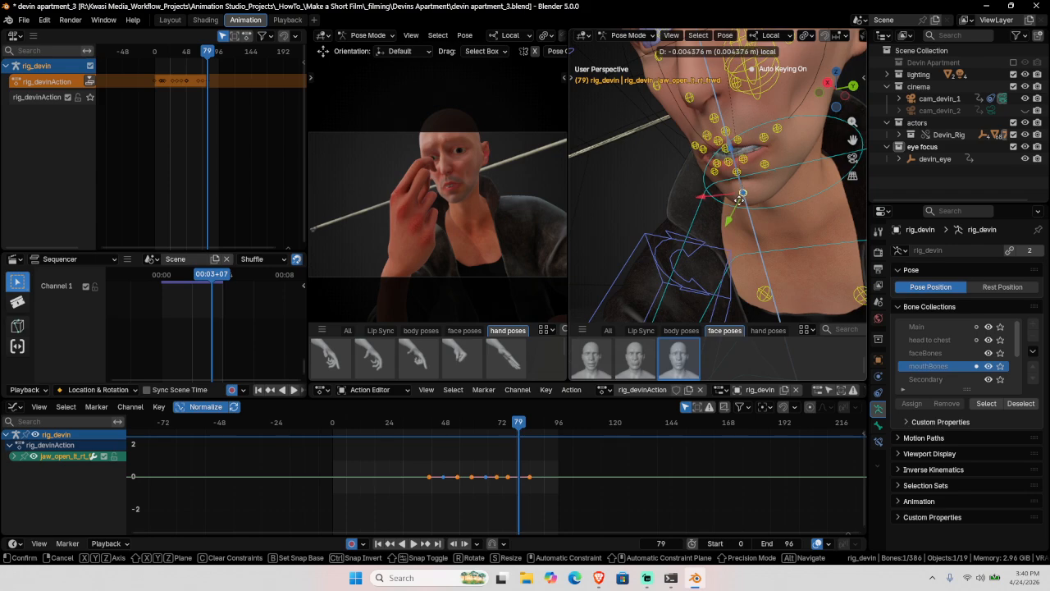
{"action": "left_click", "coordinate": [739, 206]}
{"action": "middle_click_drag", "start_coordinate": [740, 206], "coordinate": [769, 191]}
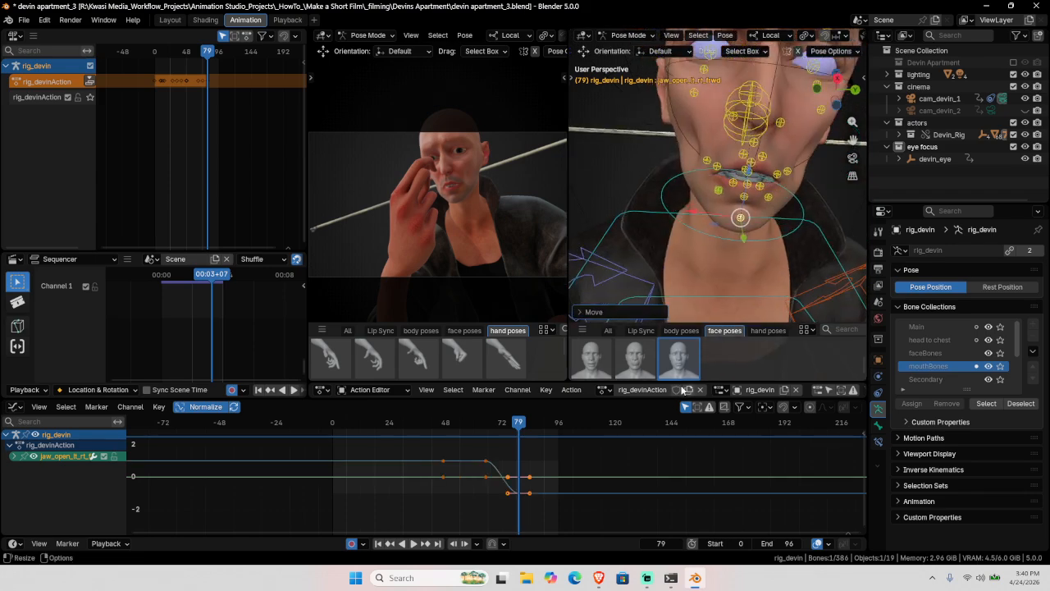
Step: Deselect, select all mouthBones, and show the Lip Sync mouth poses
{"action": "key", "text": "alt+a"}
{"action": "left_click", "coordinate": [994, 403]}
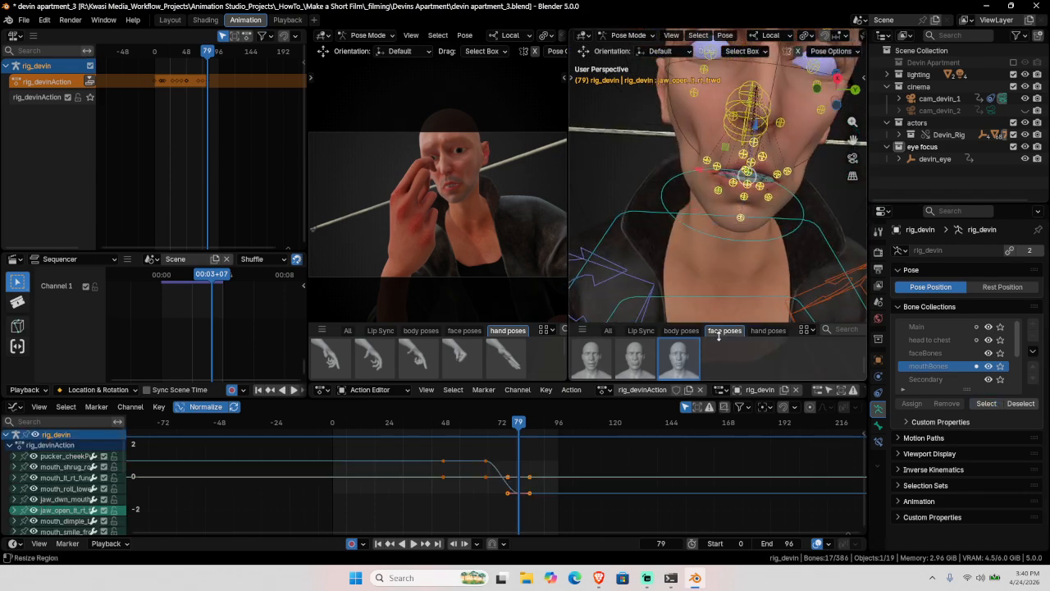
{"action": "left_click", "coordinate": [644, 330]}
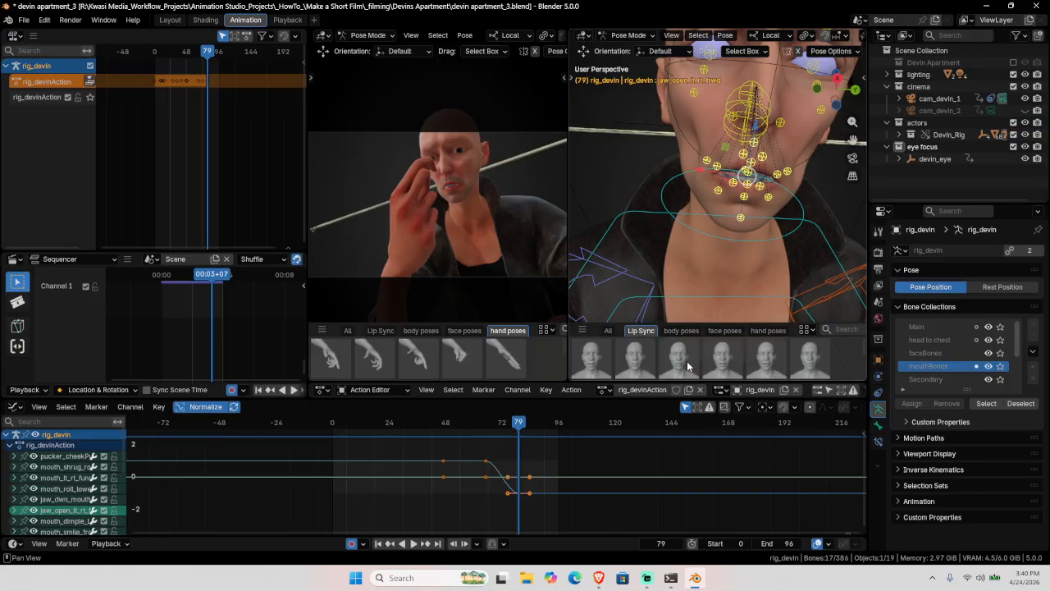
Step: Try the third, EH, next and TH Lip Sync mouth shapes in turn, ending on EH
{"action": "left_click", "coordinate": [692, 362]}
{"action": "left_click", "coordinate": [720, 364]}
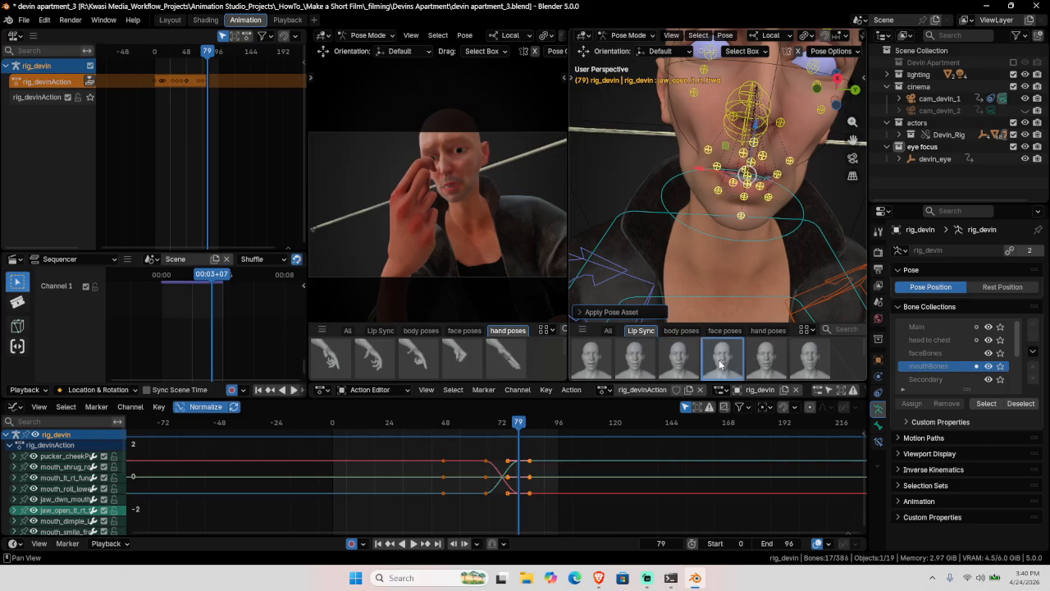
{"action": "left_click", "coordinate": [761, 361]}
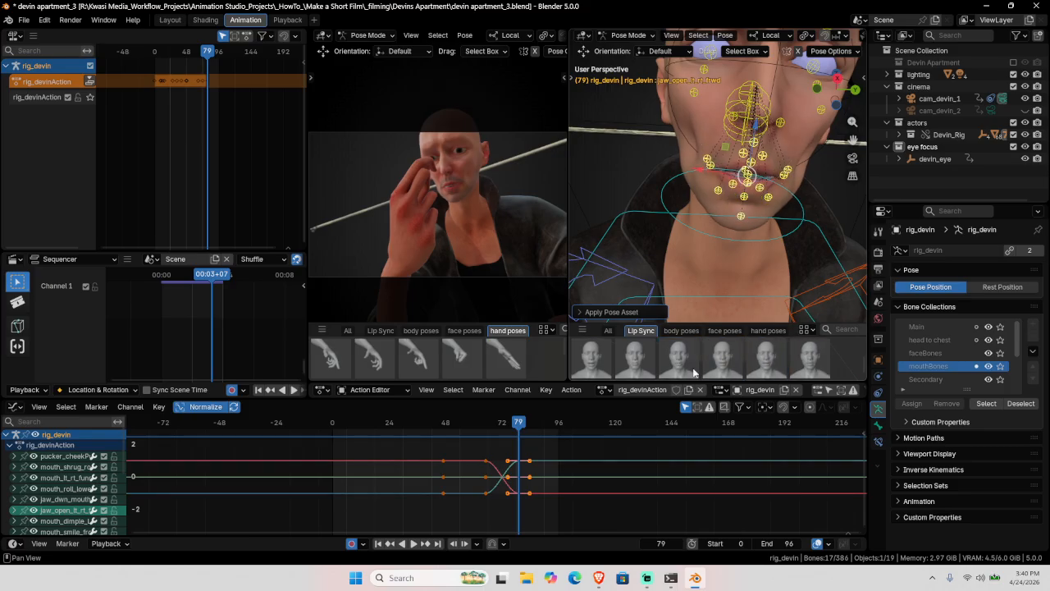
{"action": "left_click", "coordinate": [717, 364]}
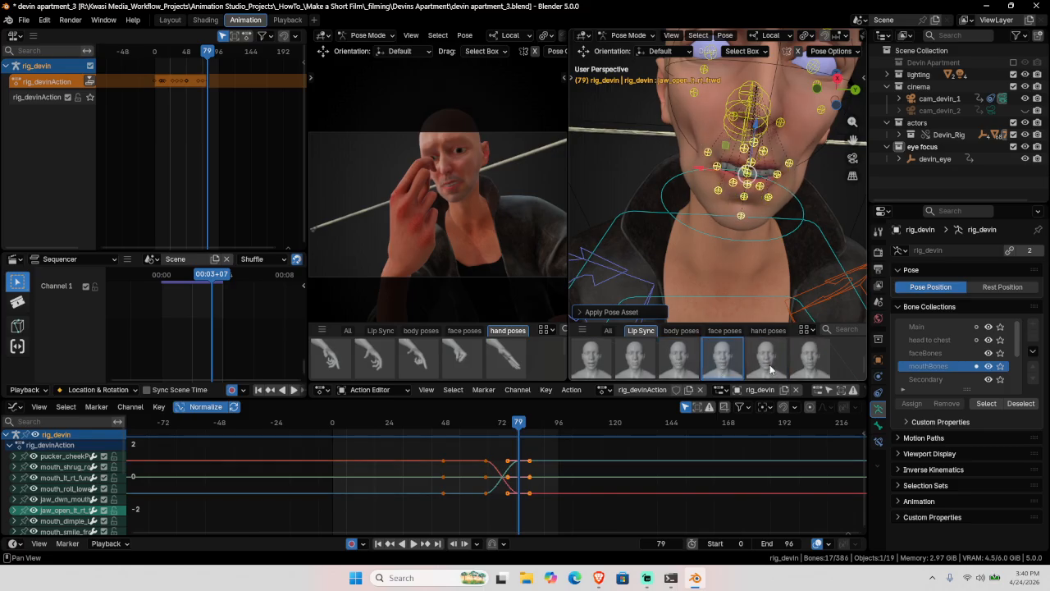
{"action": "left_click", "coordinate": [770, 370]}
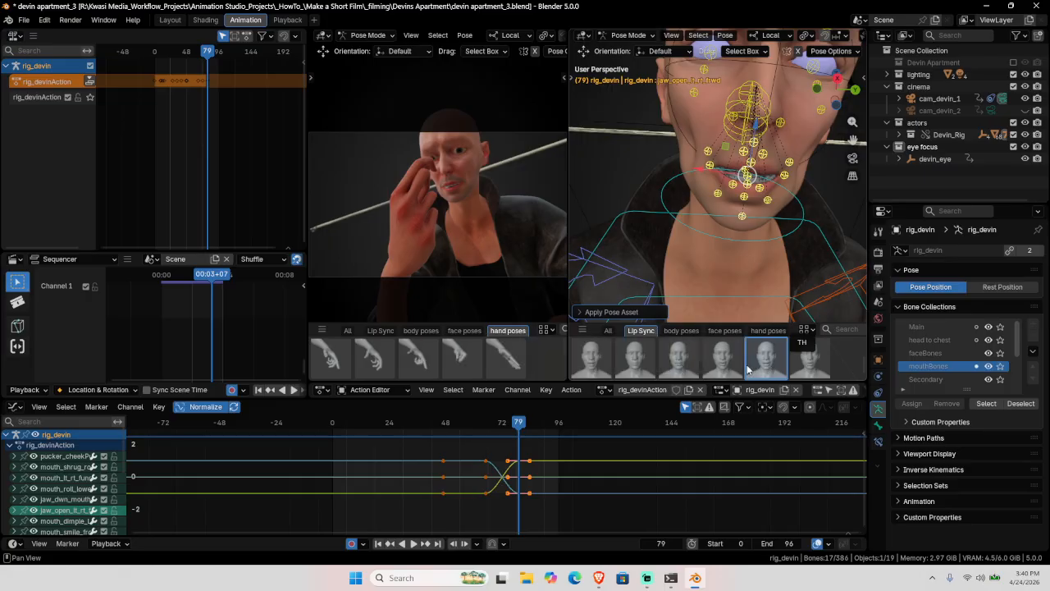
{"action": "left_click", "coordinate": [722, 367]}
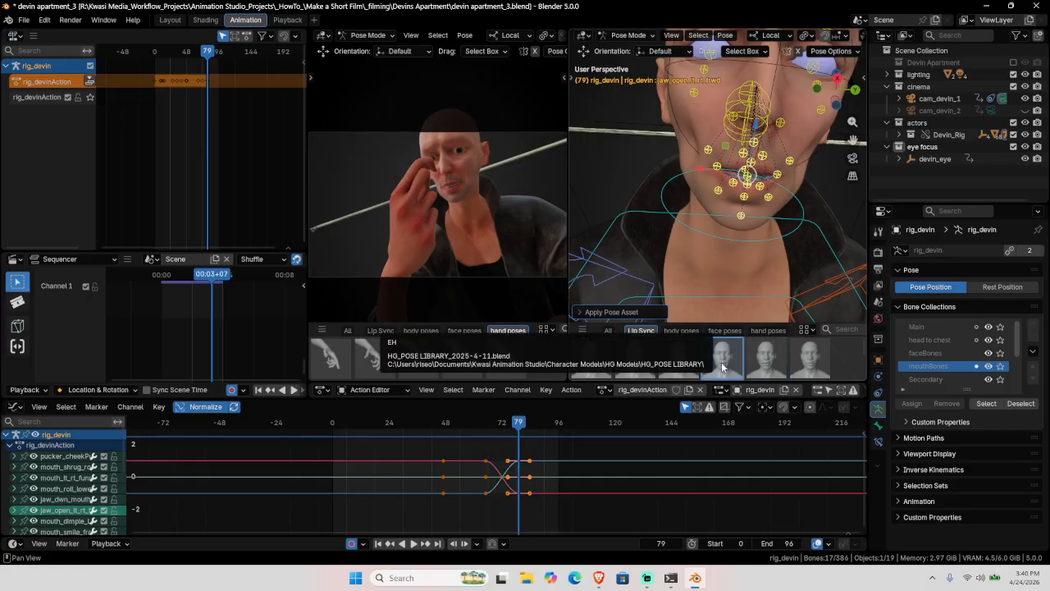
Step: Select the jaw-open bone and nudge its position on top of the EH shape
{"action": "middle_click_drag", "start_coordinate": [746, 216], "coordinate": [713, 188]}
{"action": "left_click", "coordinate": [747, 213]}
{"action": "key", "text": "g"}
{"action": "left_click", "coordinate": [761, 195]}
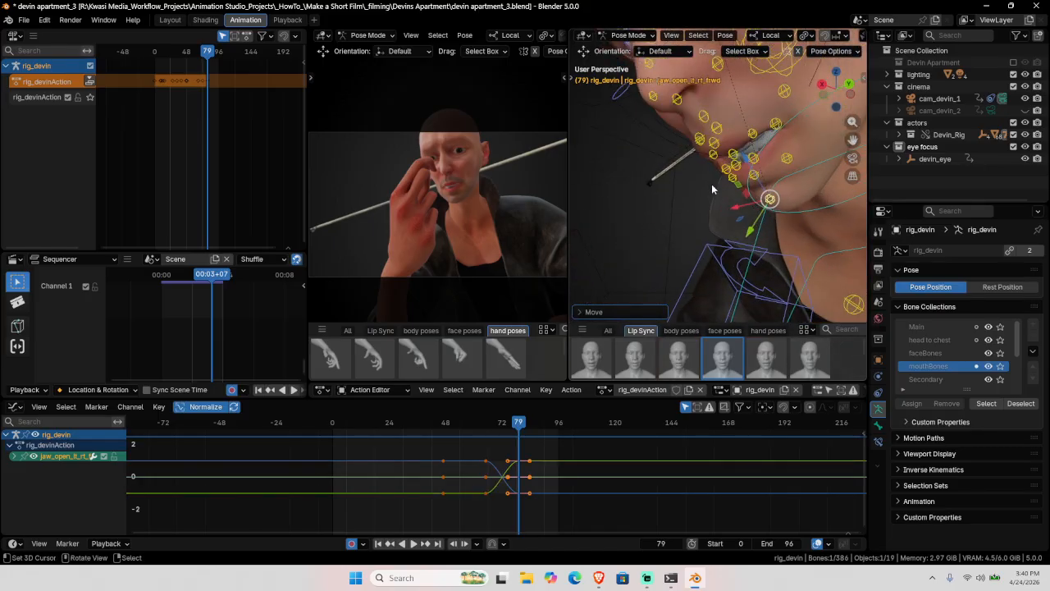
{"action": "middle_click_drag", "start_coordinate": [738, 156], "coordinate": [711, 148]}
Step: Pick the funnel, tongue and mouth_roll_lower bones, cancelling a lower-lip move
{"action": "left_click", "coordinate": [738, 176]}
{"action": "left_click", "coordinate": [747, 197]}
{"action": "left_click", "coordinate": [726, 196]}
{"action": "key", "text": "g"}
{"action": "right_click", "coordinate": [719, 207]}
{"action": "scroll", "coordinate": [703, 225], "scroll_direction": "up", "scroll_amount": 2}
Step: Reposition the mouth_lt_rt_funnel bone in two moves, keying it at frame 79
{"action": "left_click", "coordinate": [703, 141]}
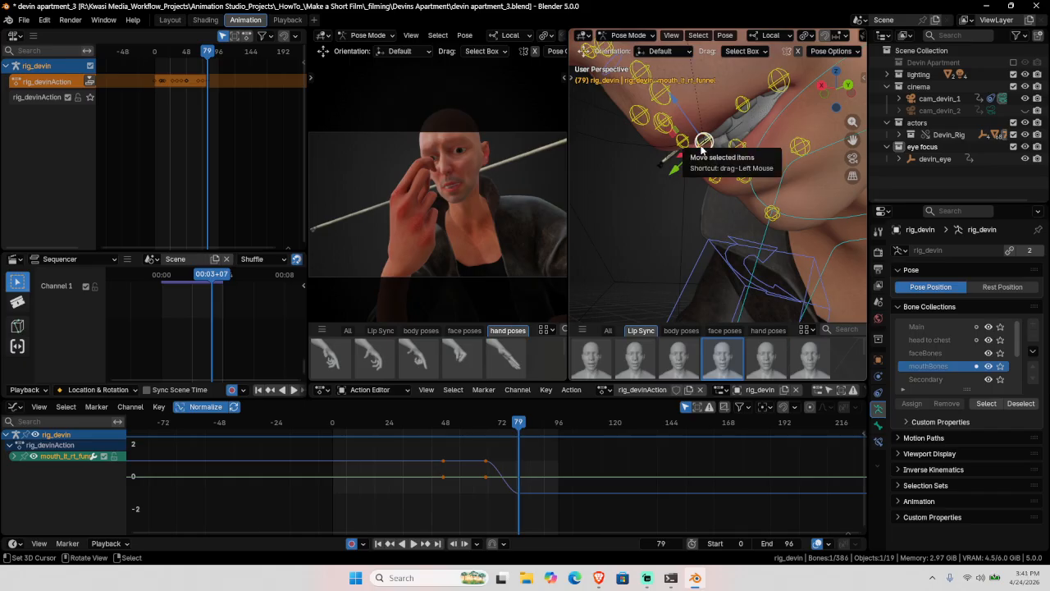
{"action": "key", "text": "g"}
{"action": "left_click", "coordinate": [686, 161]}
{"action": "middle_click_drag", "start_coordinate": [686, 161], "coordinate": [735, 216]}
{"action": "key", "text": "g"}
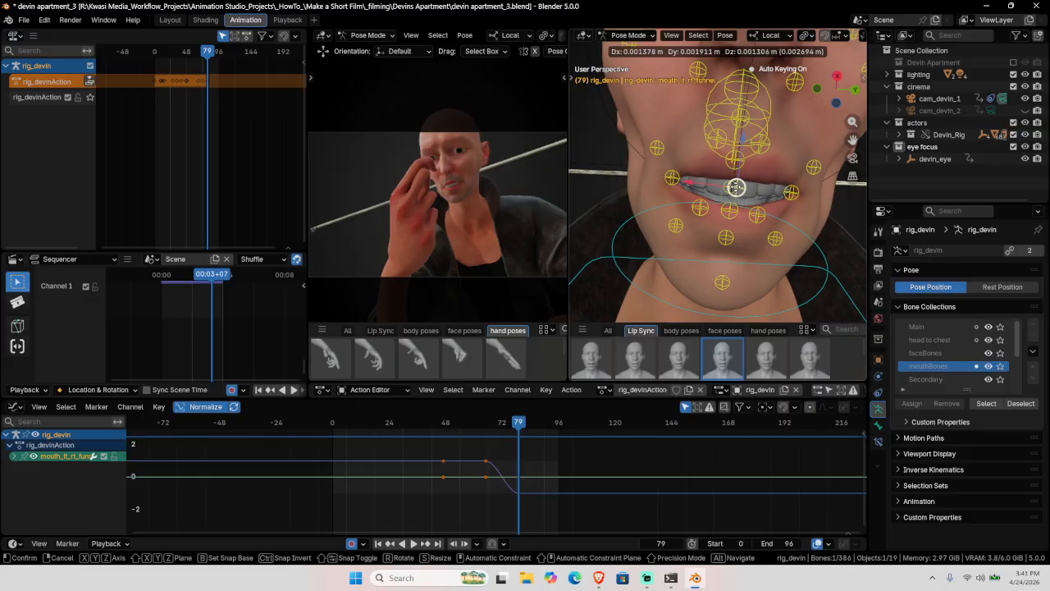
{"action": "left_click", "coordinate": [736, 210]}
{"action": "middle_click_drag", "start_coordinate": [736, 211], "coordinate": [706, 234]}
{"action": "left_click_drag", "start_coordinate": [710, 202], "coordinate": [707, 204]}
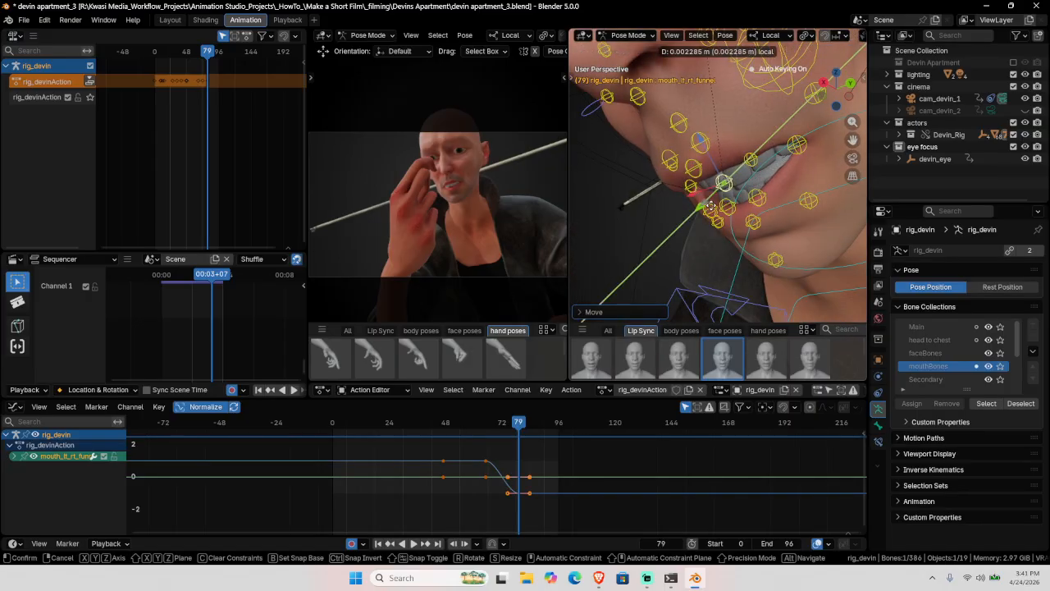
{"action": "left_click_drag", "start_coordinate": [710, 207], "coordinate": [710, 208]}
Step: Return to frame 0 and play the animation through to review it
{"action": "key", "text": "shift+Left"}
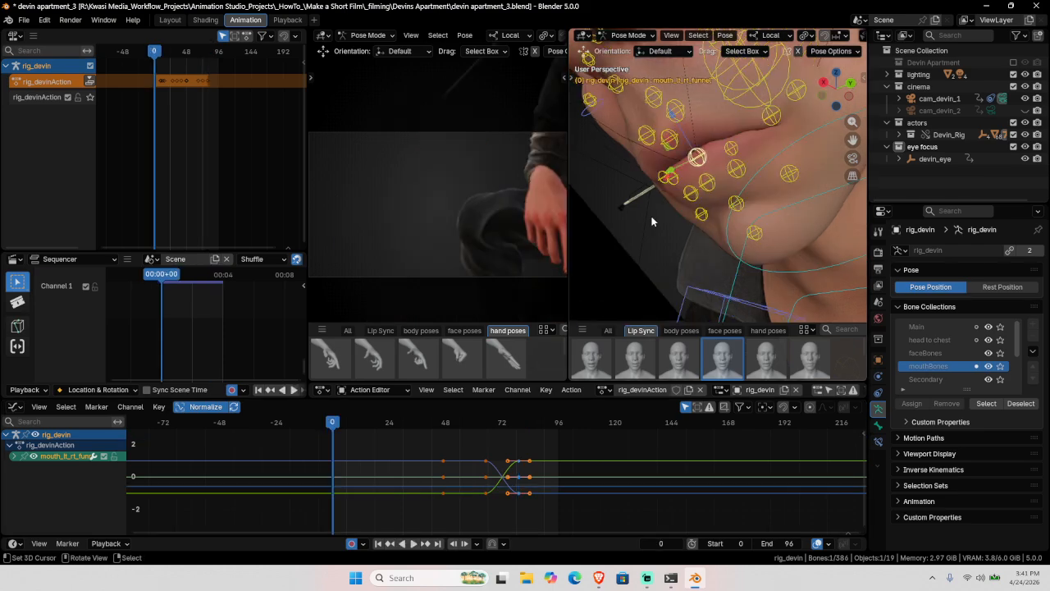
{"action": "scroll", "coordinate": [716, 184], "scroll_direction": "down", "scroll_amount": 5}
{"action": "middle_click_drag", "start_coordinate": [717, 184], "coordinate": [757, 186]}
{"action": "key", "text": "space"}
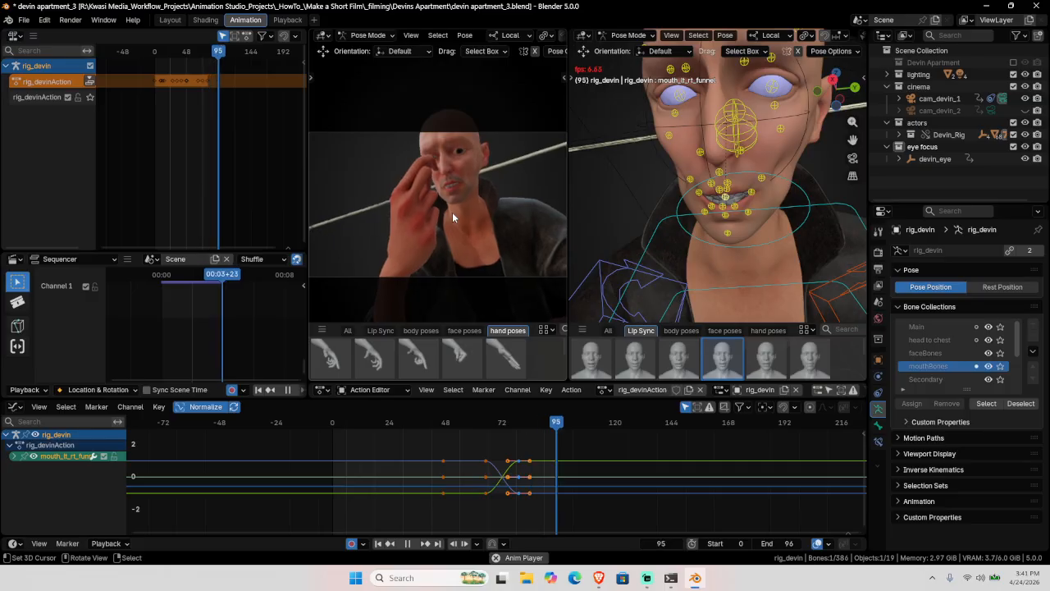
{"action": "key", "text": "Escape"}
{"action": "key", "text": "space"}
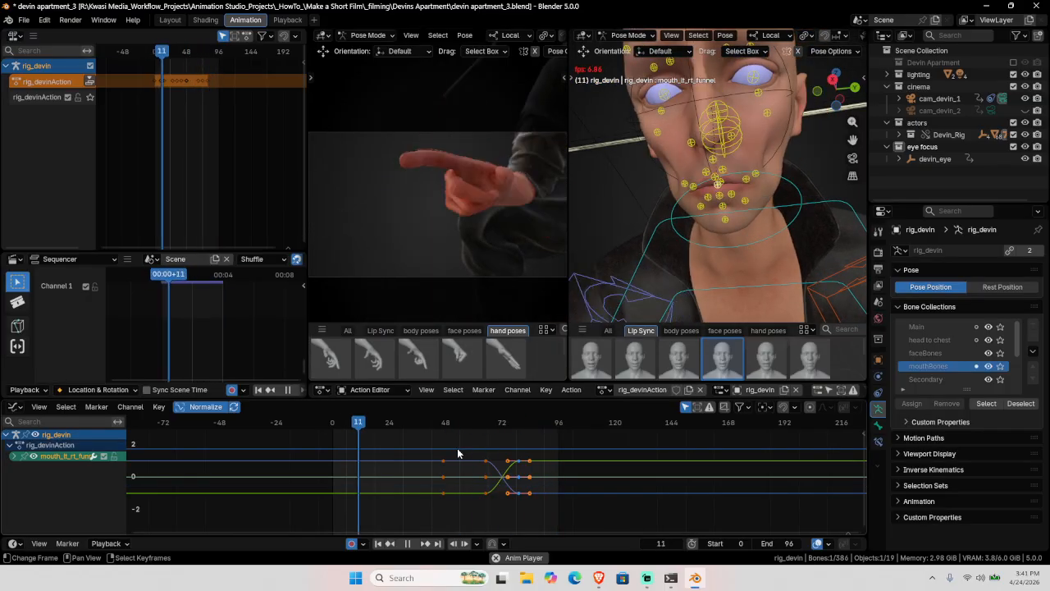
{"action": "key", "text": "space"}
Step: Set the scene end frame to 120
{"action": "left_click", "coordinate": [784, 543]}
{"action": "type", "text": "12"}
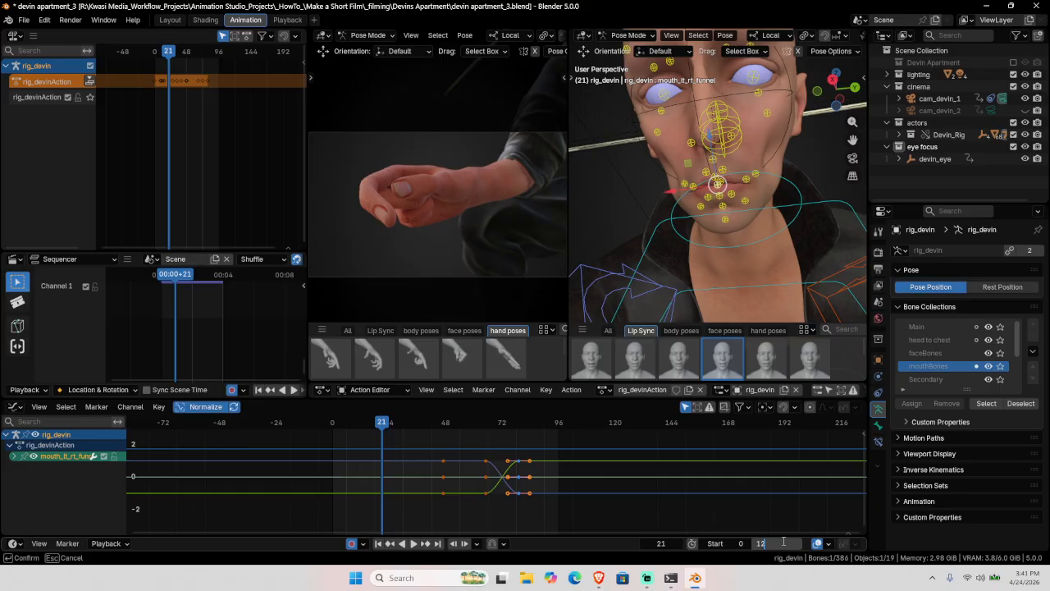
{"action": "type", "text": "0"}
{"action": "key", "text": "Return"}
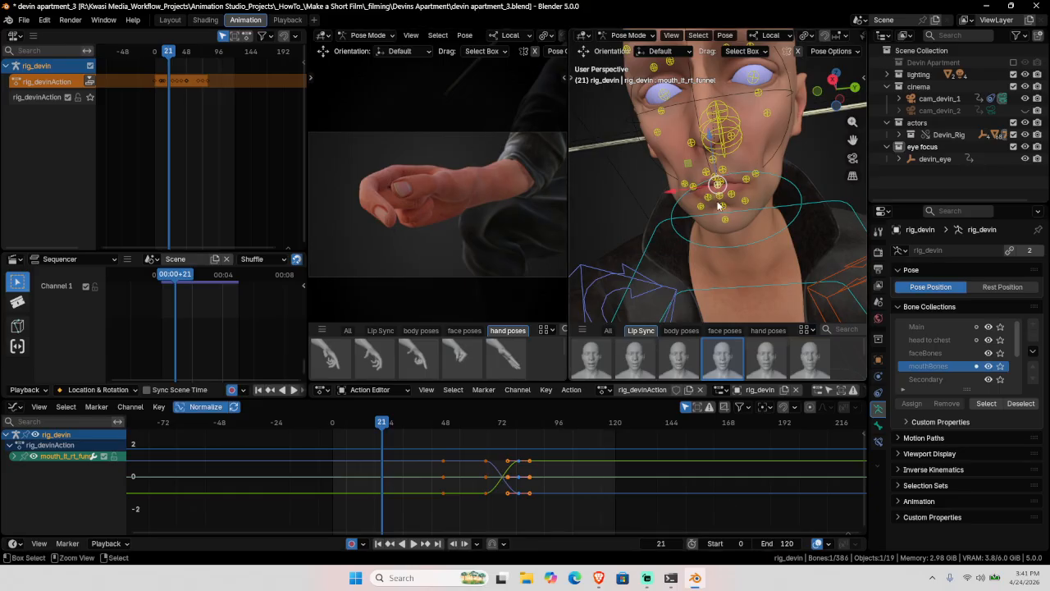
Step: Select cam_devin_1 and snap the final keys of its NLA strip to frame 120
{"action": "key", "text": "ctrl+Tab"}
{"action": "left_click", "coordinate": [1004, 98]}
{"action": "key", "text": "Tab"}
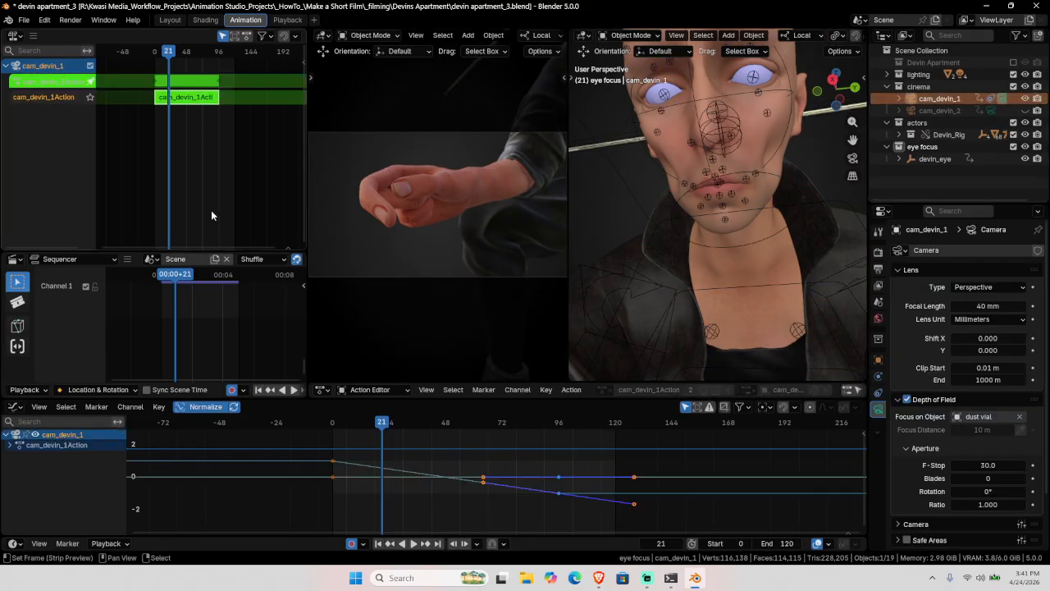
{"action": "left_click", "coordinate": [438, 543]}
{"action": "key", "text": "shift+s"}
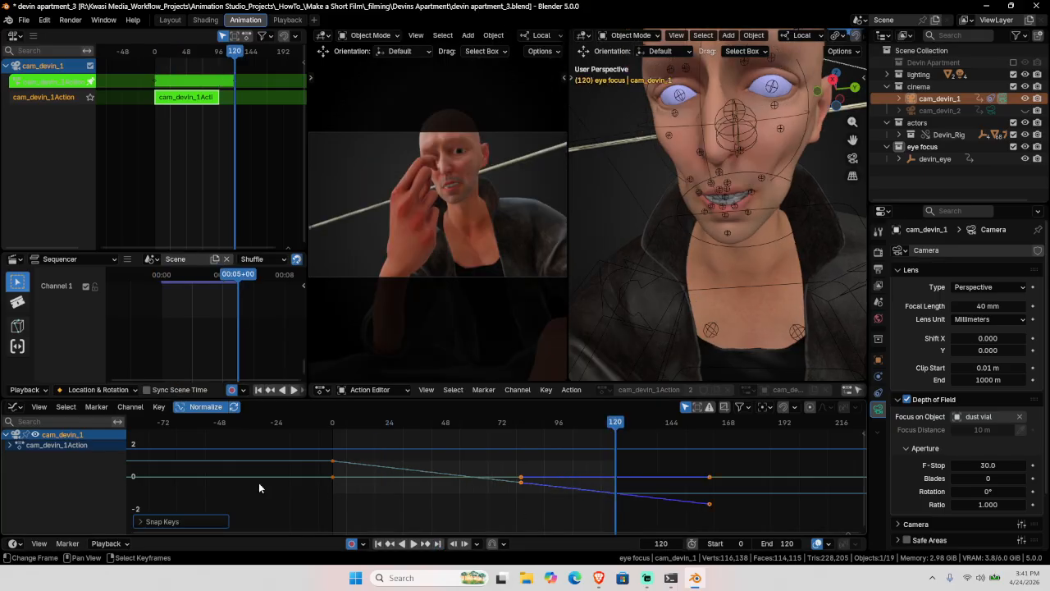
{"action": "key", "text": "Tab"}
Step: Replay from frame 0 with Devin's rig active, stopping at frame 106
{"action": "key", "text": "shift+Left"}
{"action": "key", "text": "space"}
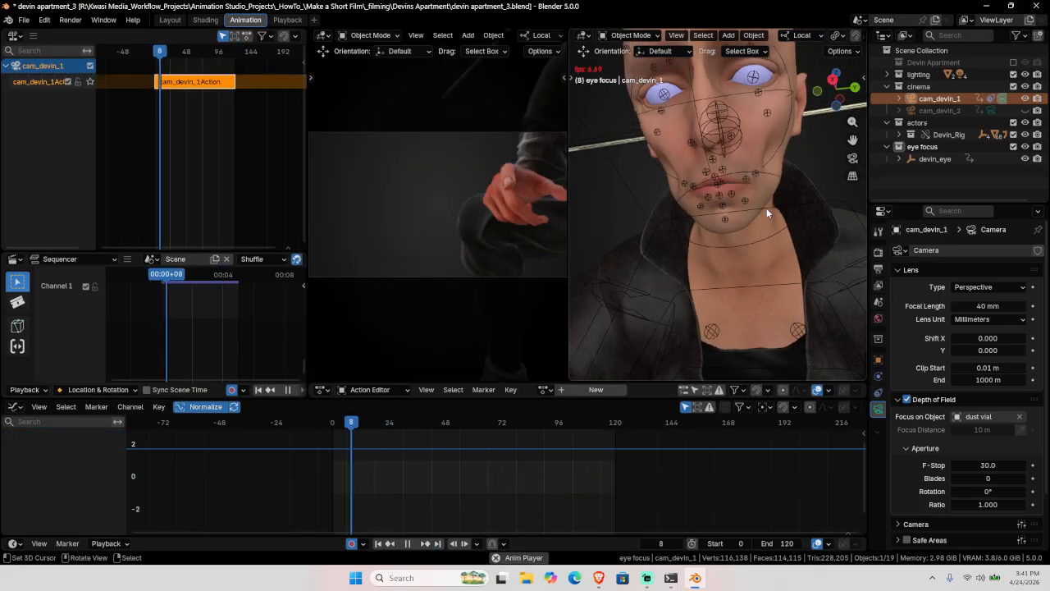
{"action": "left_click", "coordinate": [718, 123]}
{"action": "key", "text": "space"}
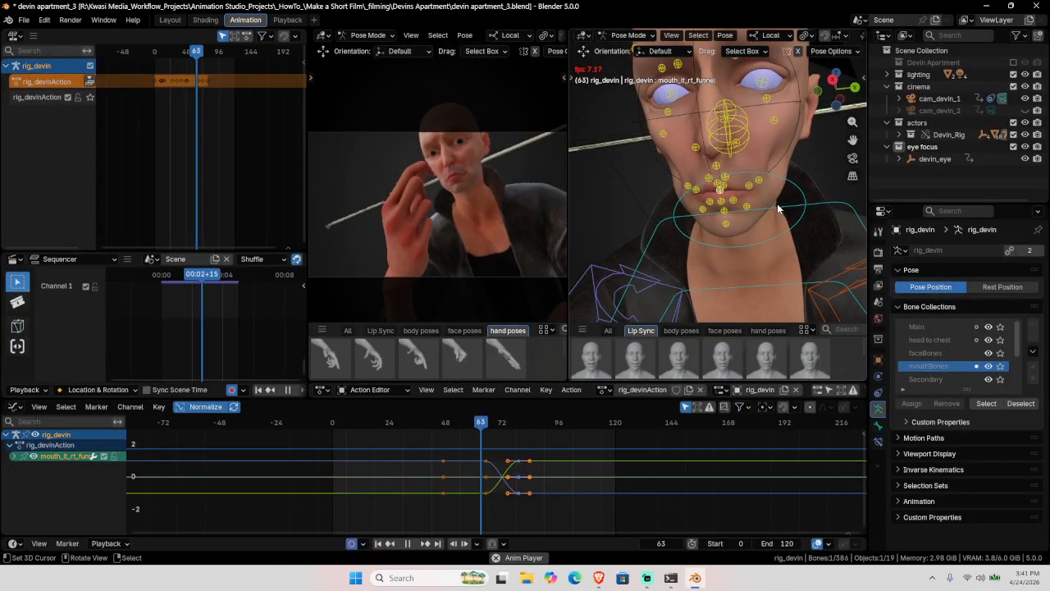
{"action": "key", "text": "space"}
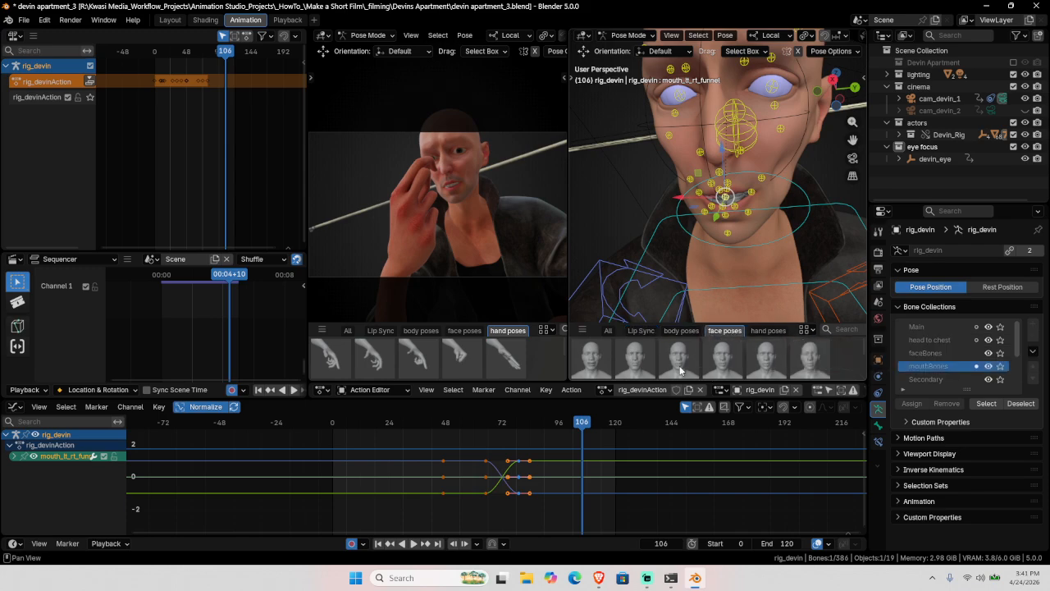
Step: At frame 106, apply the face_frown pose to Devin and to all mouth bones
{"action": "left_click", "coordinate": [678, 369]}
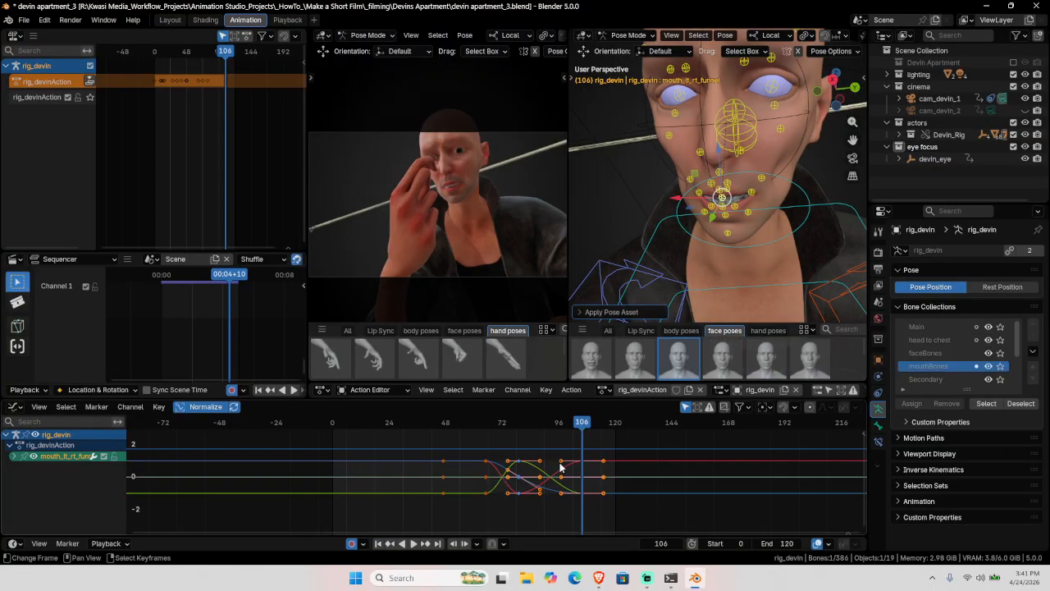
{"action": "left_click", "coordinate": [986, 403]}
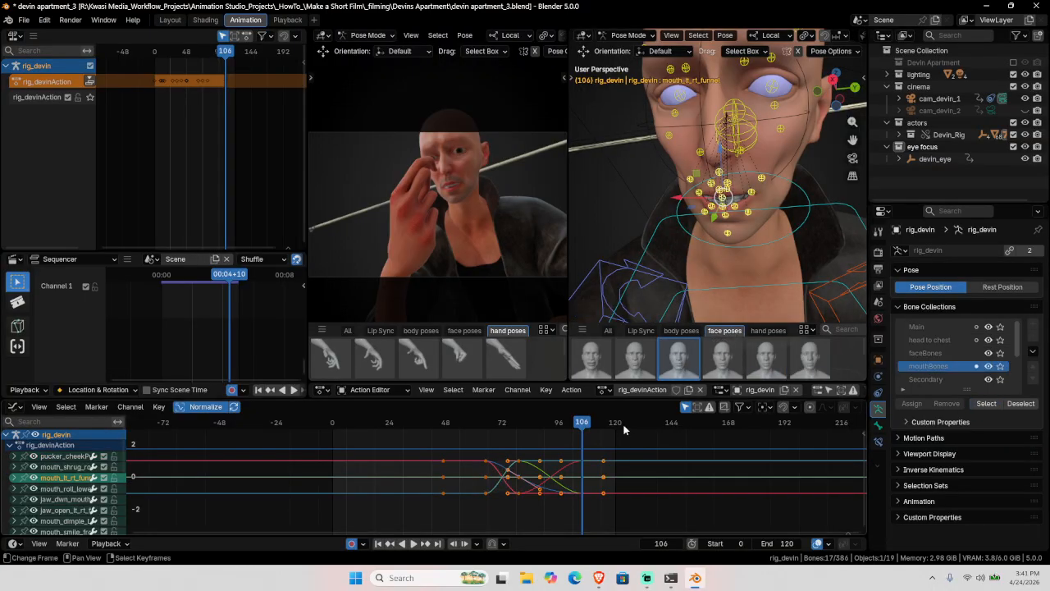
{"action": "left_click", "coordinate": [676, 375]}
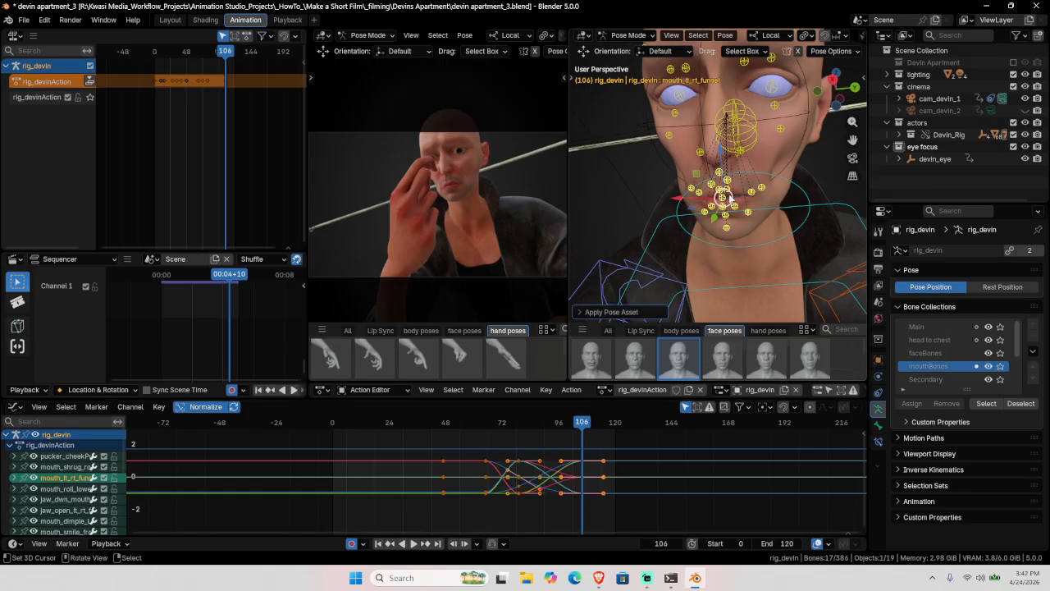
Step: Adjust mouth_upper_up and push the lip funnel bone to funnel the mouth
{"action": "scroll", "coordinate": [726, 223], "scroll_direction": "up", "scroll_amount": 4}
{"action": "middle_click_drag", "start_coordinate": [726, 223], "coordinate": [744, 182]}
{"action": "left_click", "coordinate": [746, 166]}
{"action": "key", "text": "g"}
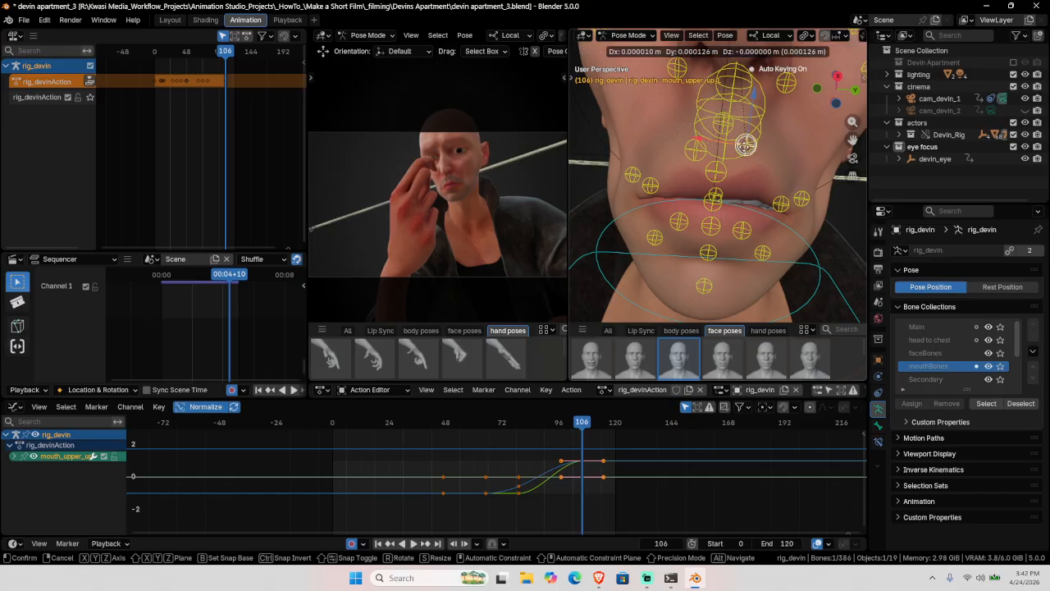
{"action": "left_click_drag", "start_coordinate": [745, 143], "coordinate": [745, 141]}
{"action": "left_click", "coordinate": [713, 202]}
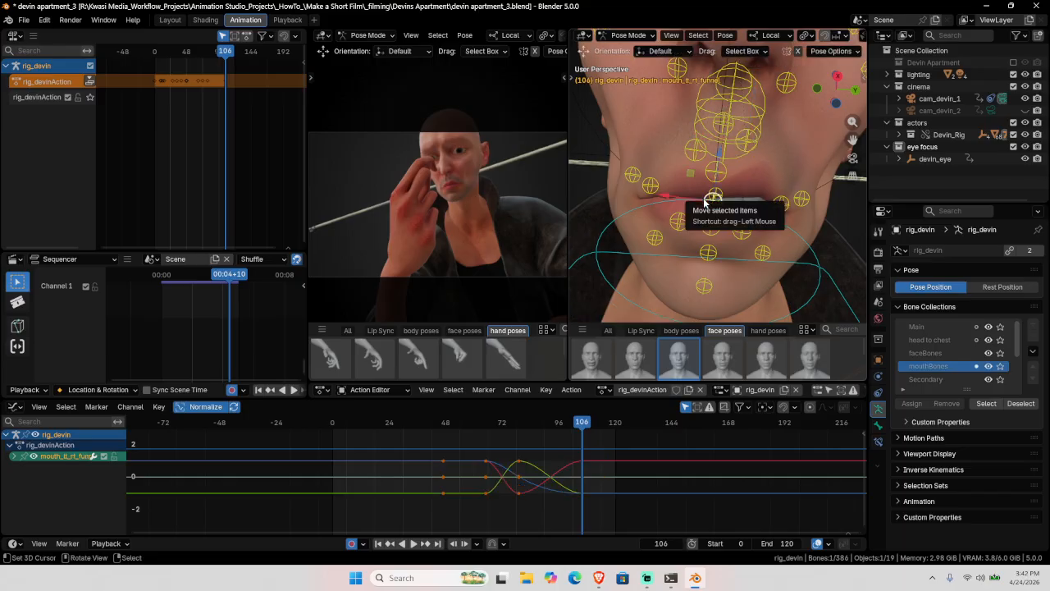
{"action": "left_click_drag", "start_coordinate": [714, 199], "coordinate": [713, 188]}
Step: Copy the mouth keys around frame 79 and paste them at frame 89
{"action": "left_click_drag", "start_coordinate": [540, 433], "coordinate": [500, 521]}
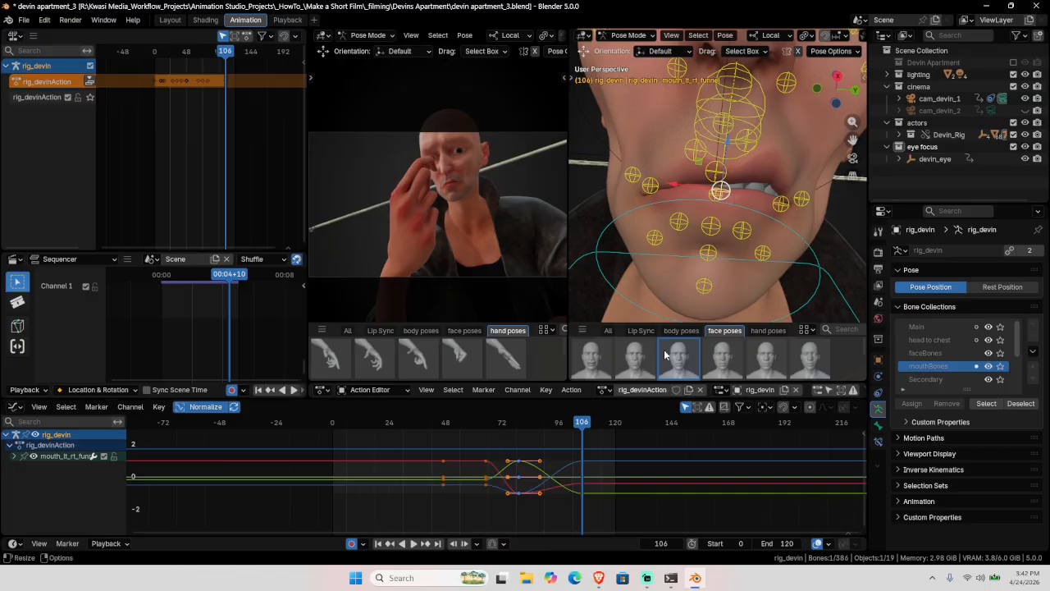
{"action": "left_click", "coordinate": [986, 404]}
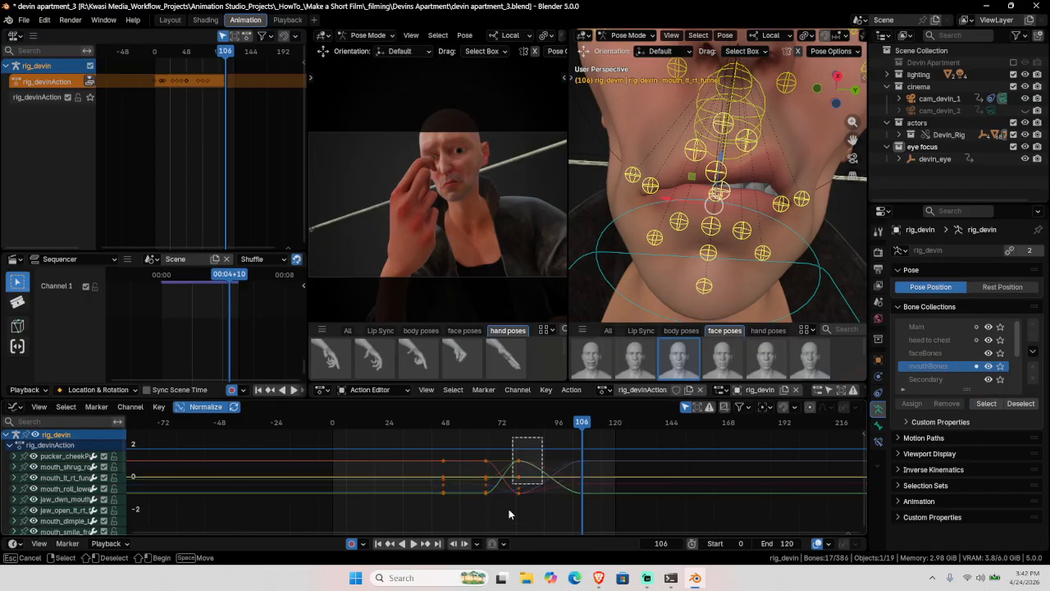
{"action": "left_click_drag", "start_coordinate": [522, 449], "coordinate": [604, 510]}
{"action": "key", "text": "ctrl+v"}
Step: Snap the selected mouth keys to frame 115
{"action": "left_click", "coordinate": [603, 450]}
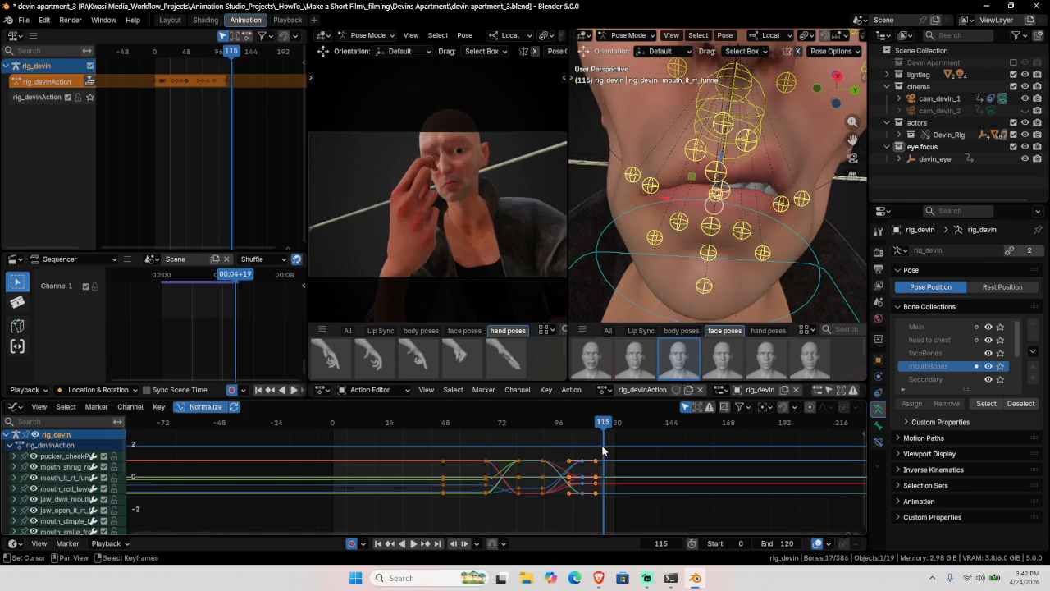
{"action": "key", "text": "shift+s"}
{"action": "left_click", "coordinate": [277, 441]}
Step: Play the animation, then scrub to frame 92 to check it
{"action": "key", "text": "space"}
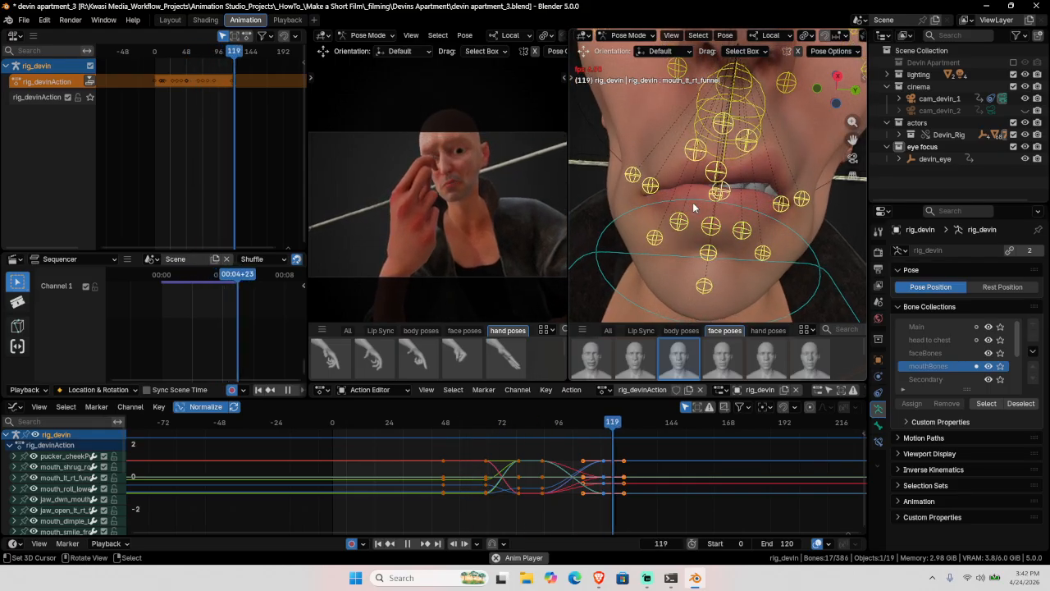
{"action": "key", "text": "space"}
{"action": "left_click_drag", "start_coordinate": [474, 438], "coordinate": [549, 442]}
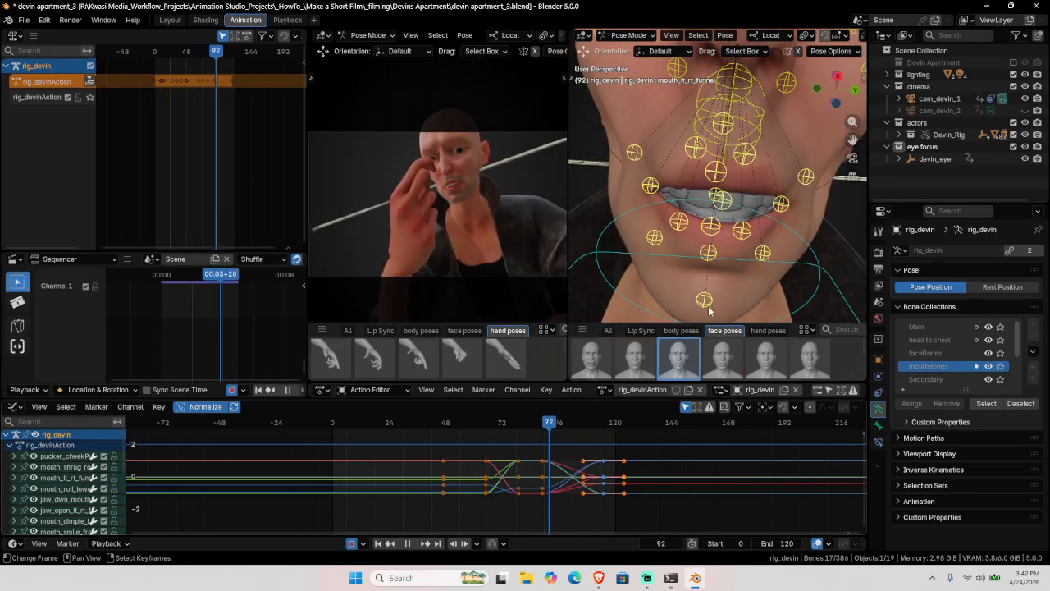
{"action": "scroll", "coordinate": [763, 99], "scroll_direction": "down", "scroll_amount": 5}
{"action": "scroll", "coordinate": [731, 202], "scroll_direction": "up", "scroll_amount": 4}
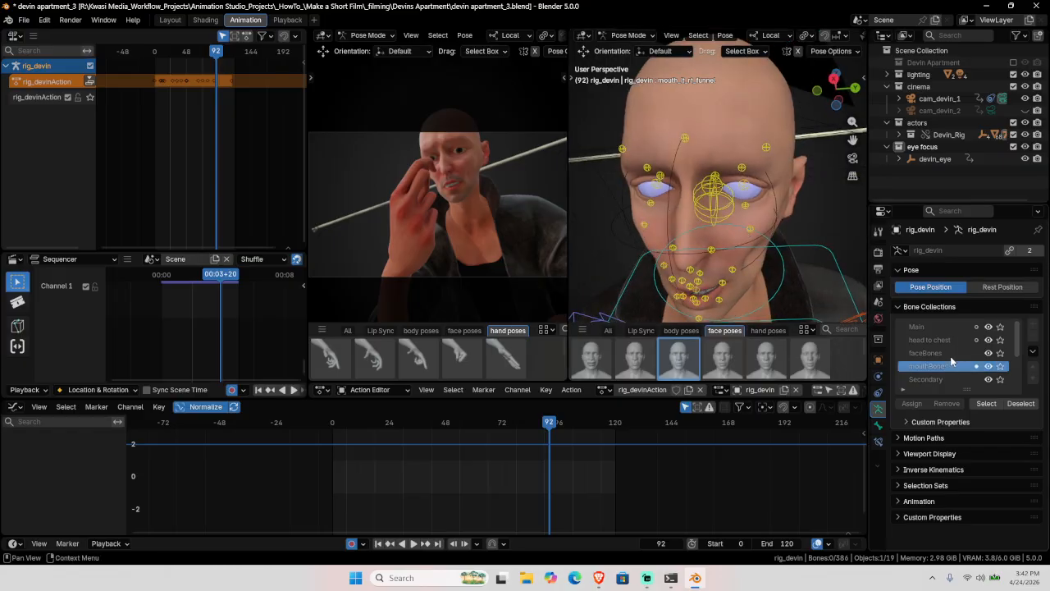
Step: Select all faceBones and partially blend a face pose into them at frame 104
{"action": "left_click", "coordinate": [925, 353]}
{"action": "left_click", "coordinate": [985, 403]}
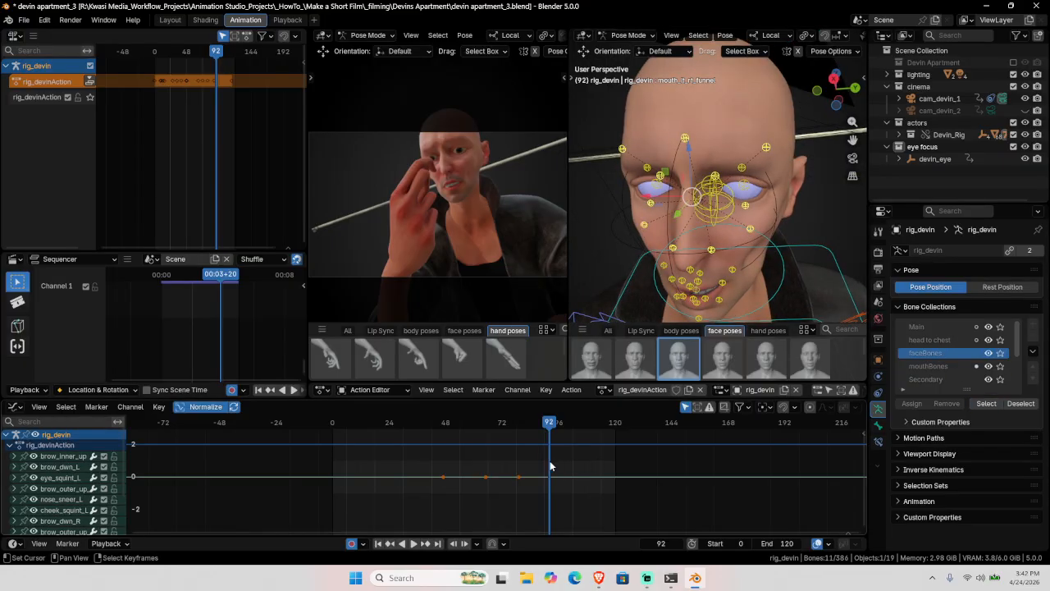
{"action": "left_click_drag", "start_coordinate": [550, 465], "coordinate": [578, 463]}
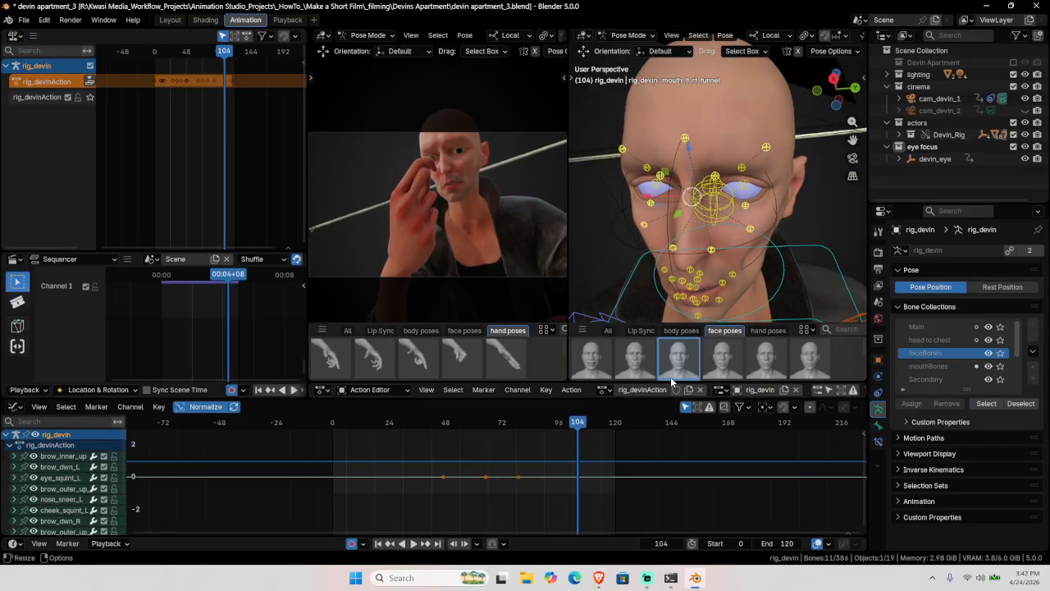
{"action": "right_click", "coordinate": [636, 357]}
{"action": "left_click", "coordinate": [623, 321]}
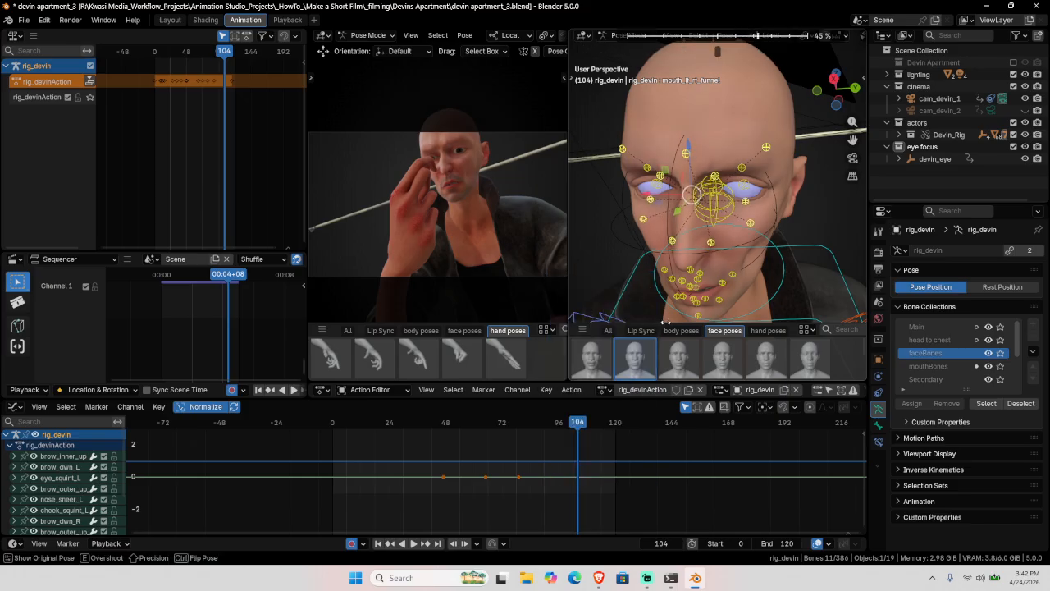
{"action": "left_click", "coordinate": [497, 421]}
Step: Check the face at frame 112, return to the first frame, and push rig_devinAction down
{"action": "key", "text": "shift+Left"}
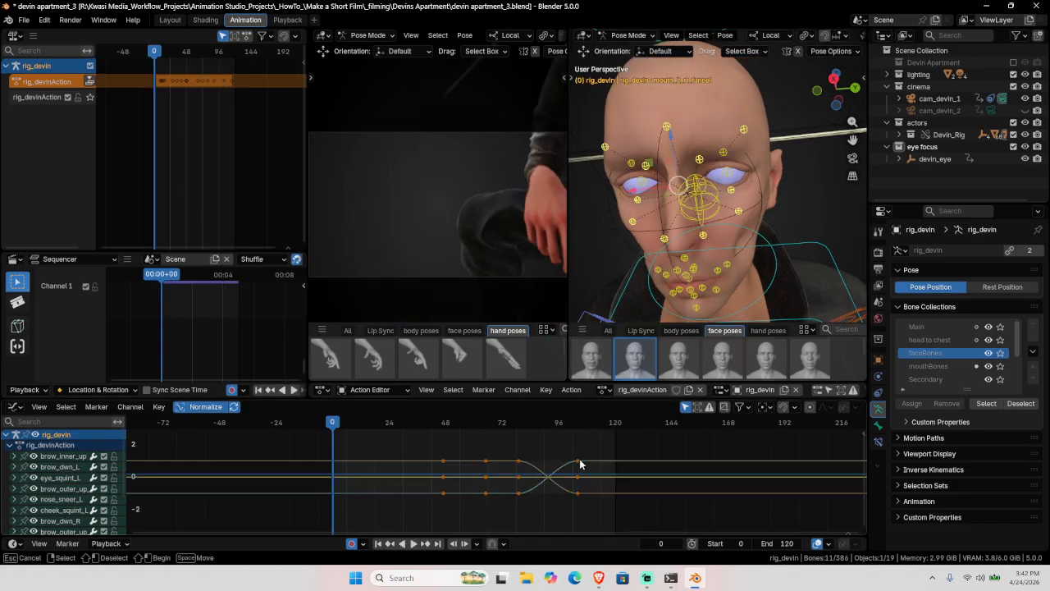
{"action": "mouse_move", "coordinate": [598, 452]}
{"action": "left_mouse_down"}
{"action": "mouse_move", "coordinate": [586, 452]}
{"action": "mouse_move", "coordinate": [596, 453]}
{"action": "left_mouse_up"}
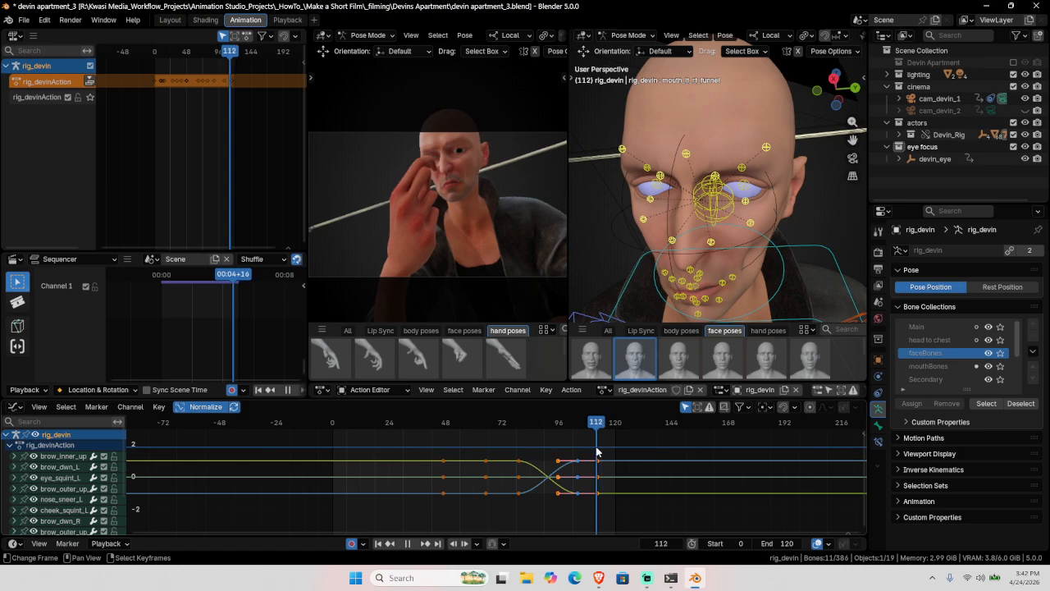
{"action": "key", "text": "shift+Left"}
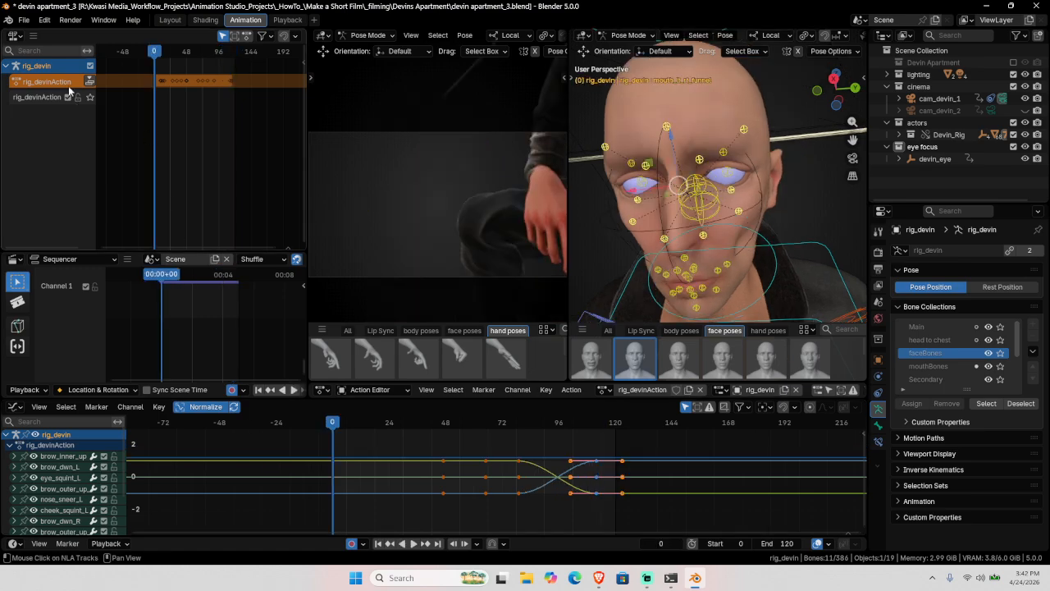
{"action": "left_click", "coordinate": [90, 81]}
Step: Play the animation in Rendered shading in the camera playback layout, then rewind to frame 0
{"action": "left_click", "coordinate": [287, 20]}
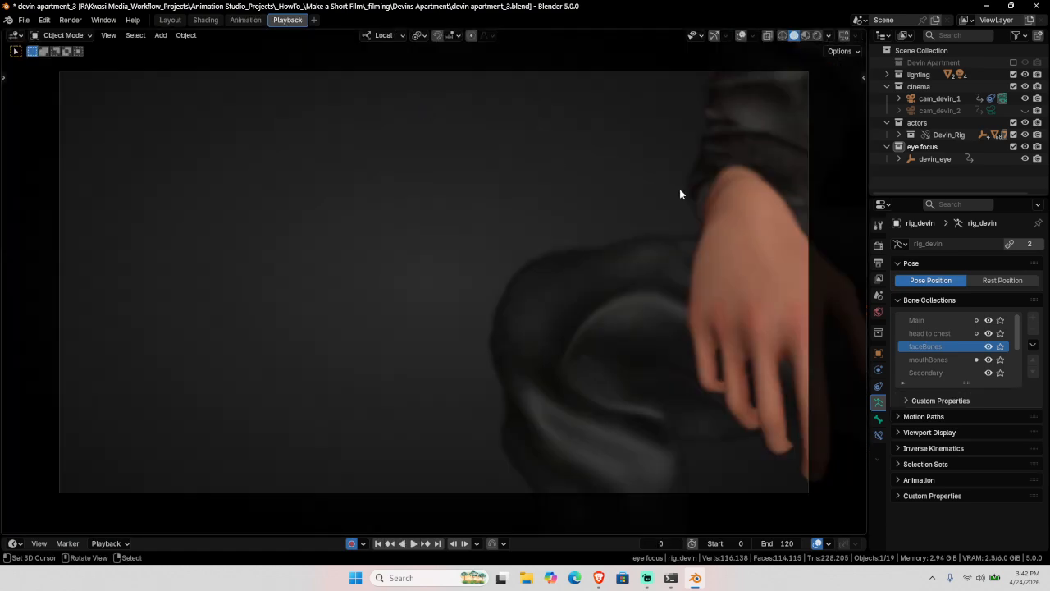
{"action": "key", "text": "space"}
{"action": "key", "text": "z"}
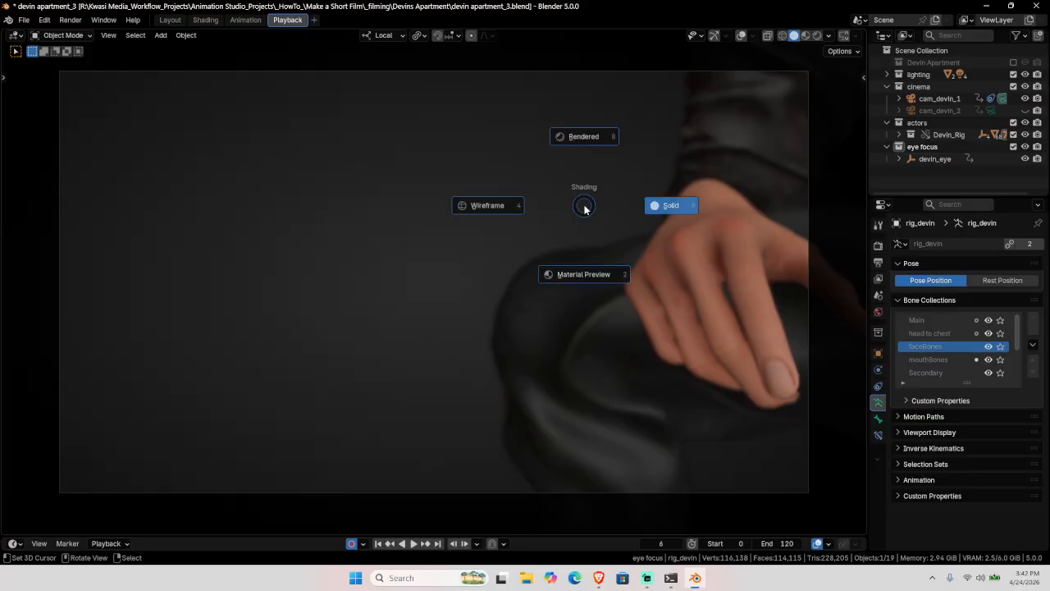
{"action": "key", "text": "8"}
{"action": "key", "text": "space"}
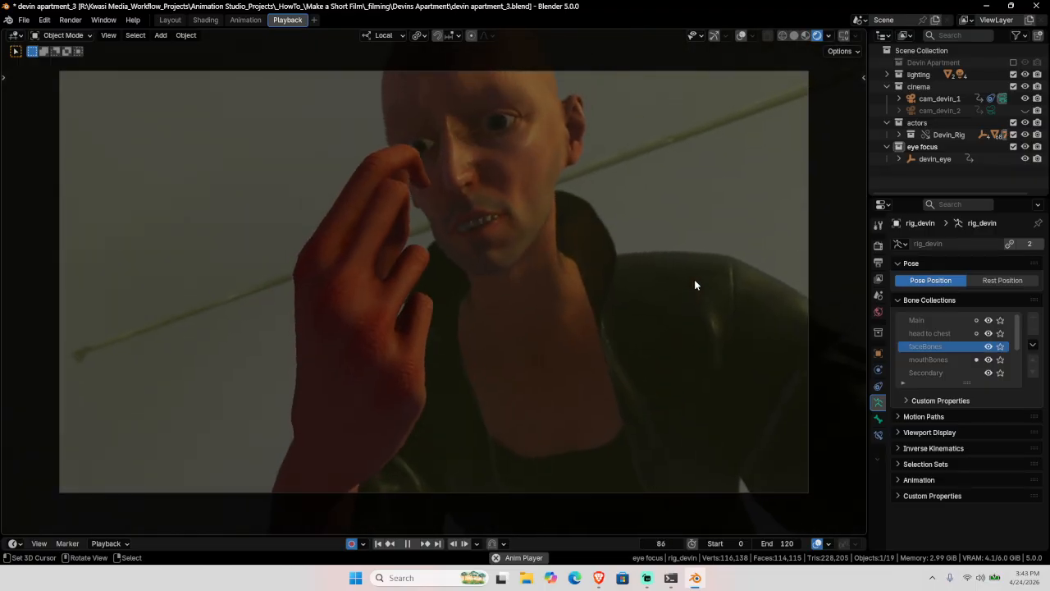
{"action": "key", "text": "space"}
{"action": "left_click", "coordinate": [378, 543]}
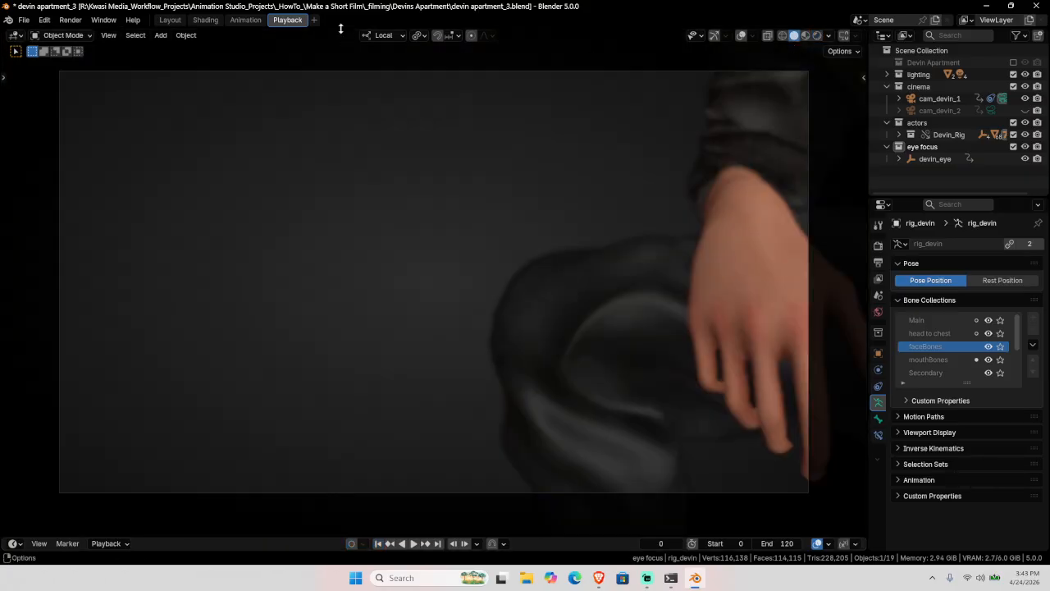
Step: Return to the animation layout with the viewport set back to Solid shading
{"action": "left_click", "coordinate": [240, 22]}
{"action": "key", "text": "z"}
{"action": "key", "text": "6"}
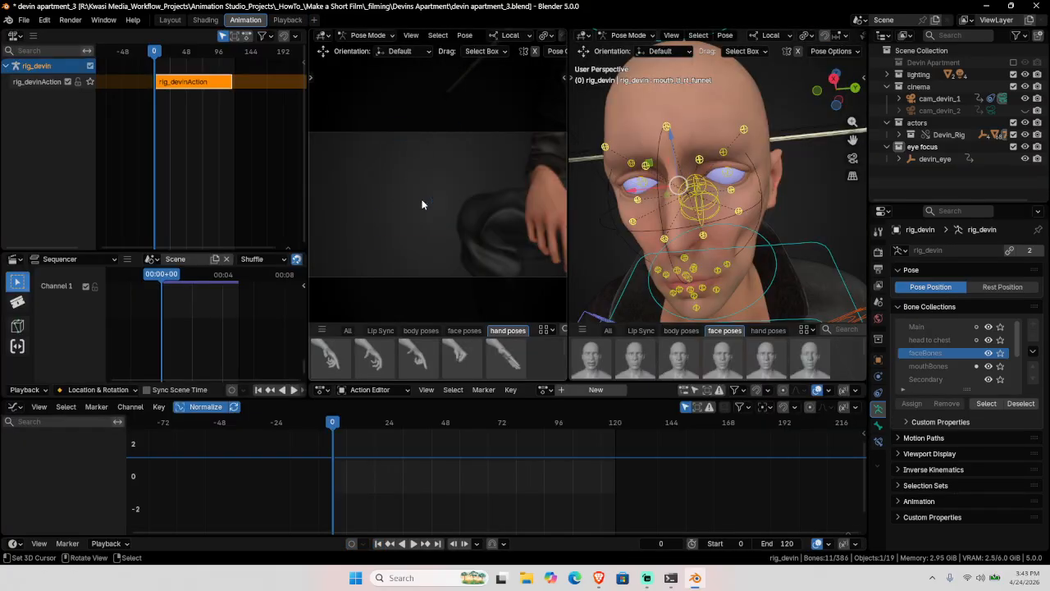
Step: Select the cam_devin_1 camera and go back to the camera playback layout
{"action": "left_click", "coordinate": [292, 20]}
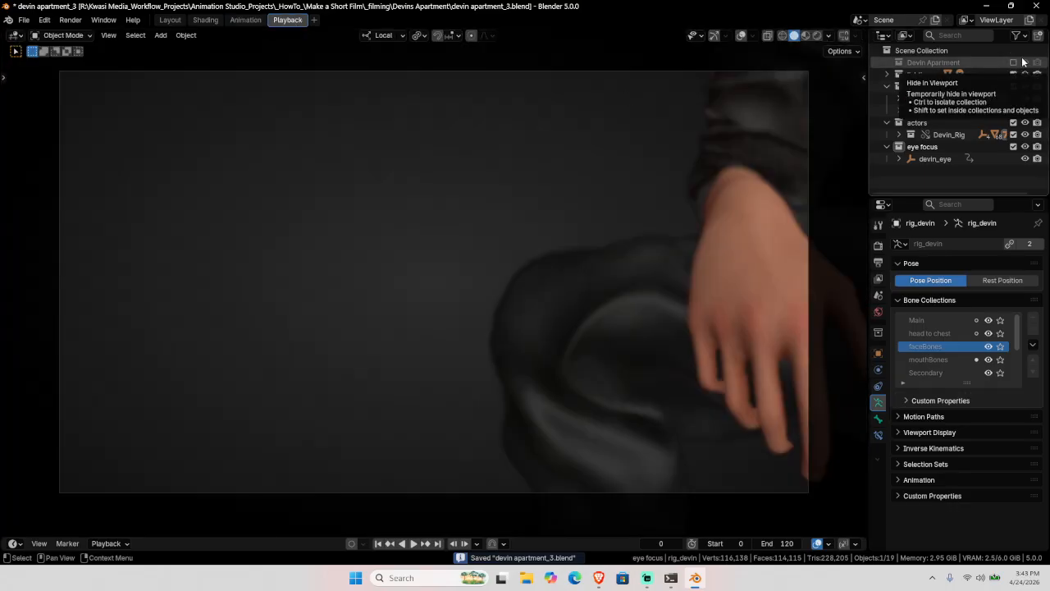
{"action": "left_click", "coordinate": [939, 98]}
{"action": "left_click", "coordinate": [248, 21]}
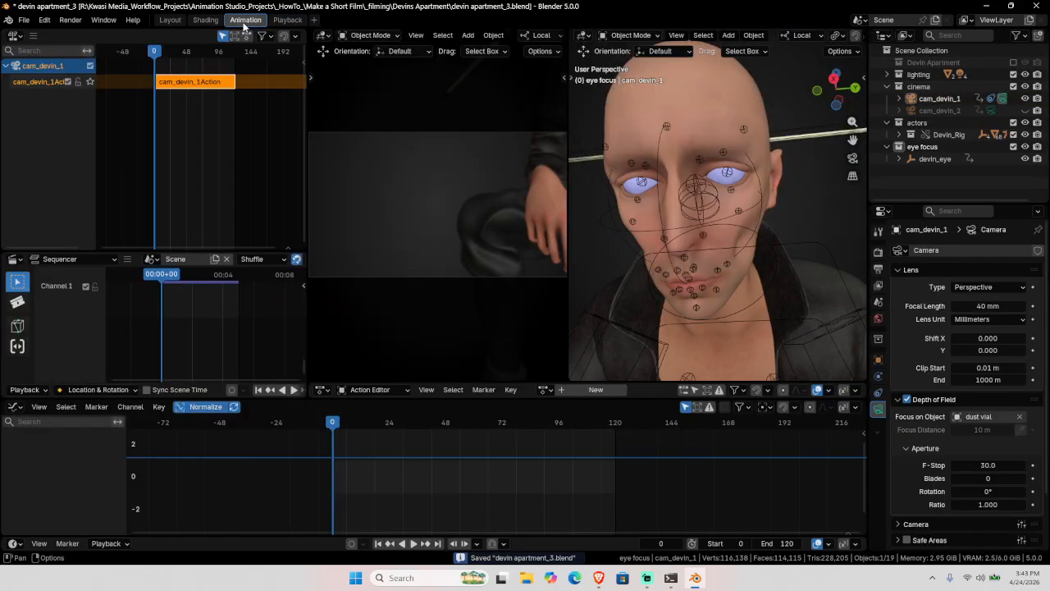
{"action": "left_click", "coordinate": [701, 185]}
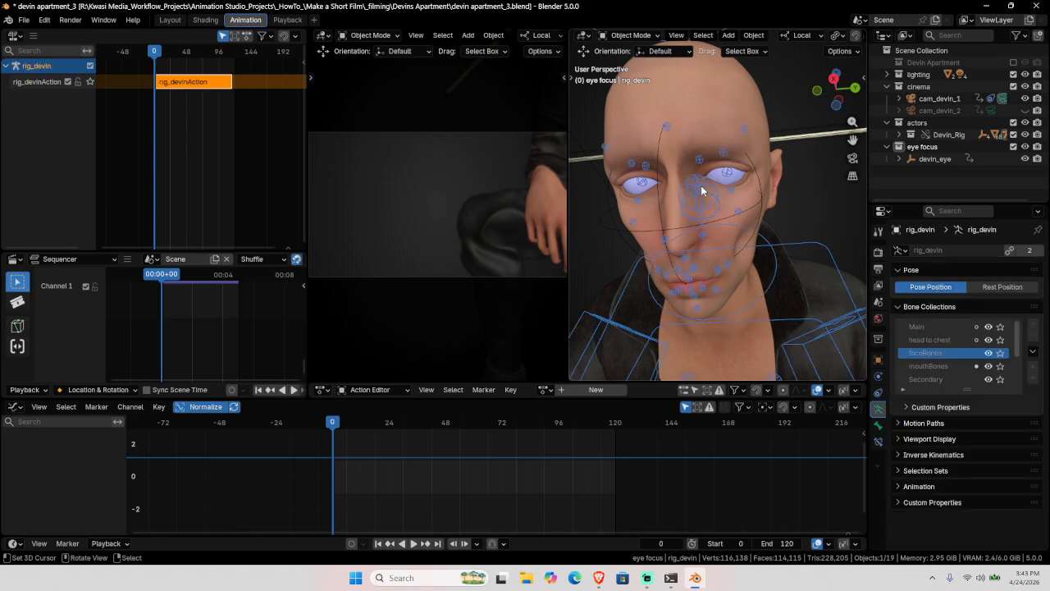
{"action": "left_click", "coordinate": [1002, 98]}
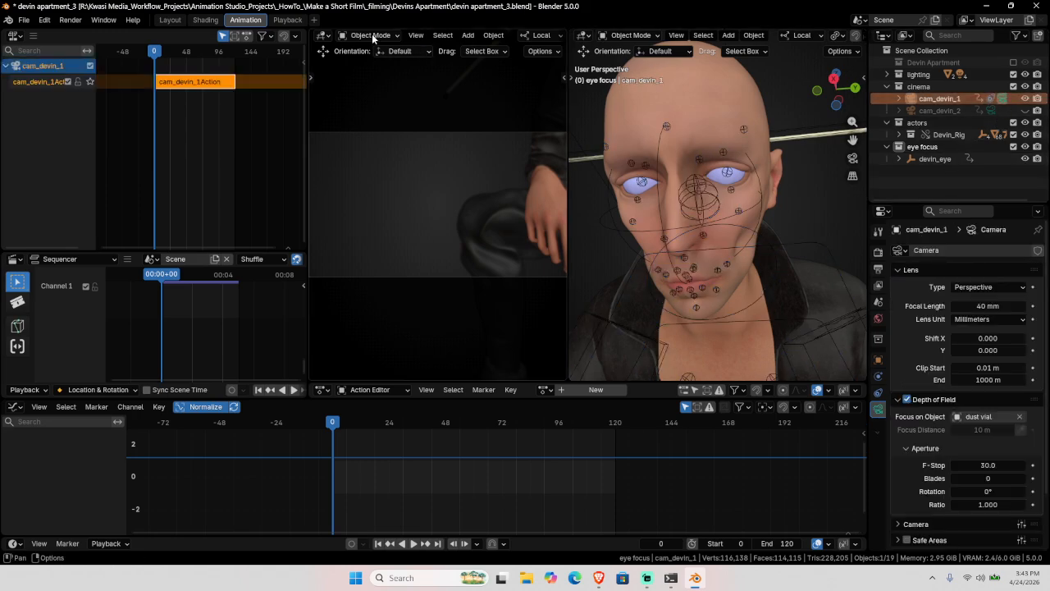
{"action": "key", "text": "ctrl+Page_Down"}
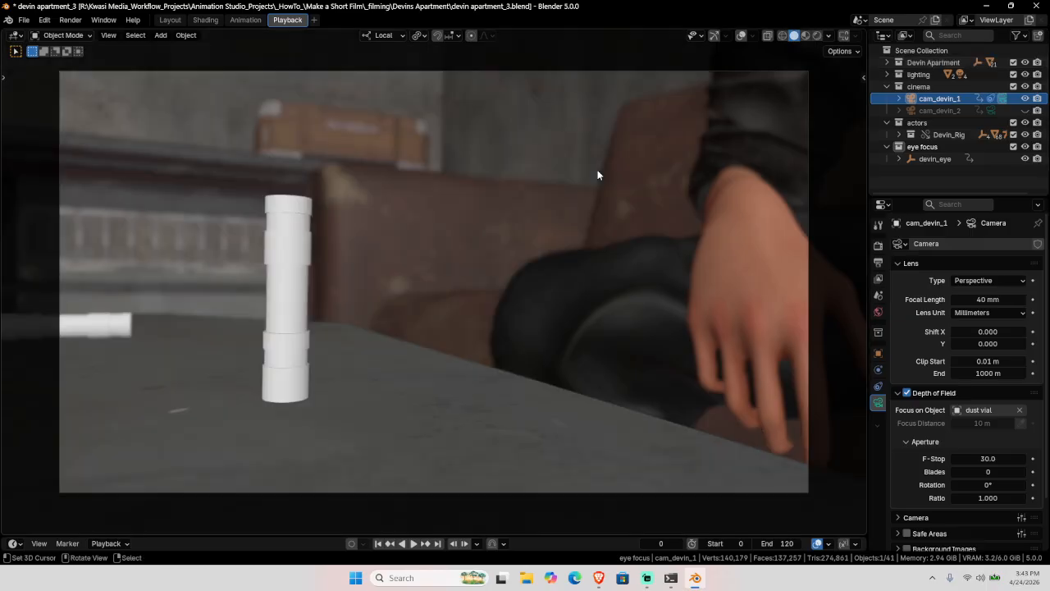
Step: Play the camera shot in Rendered shading, showing the dim table and the glowing green vial bands
{"action": "key", "text": "z"}
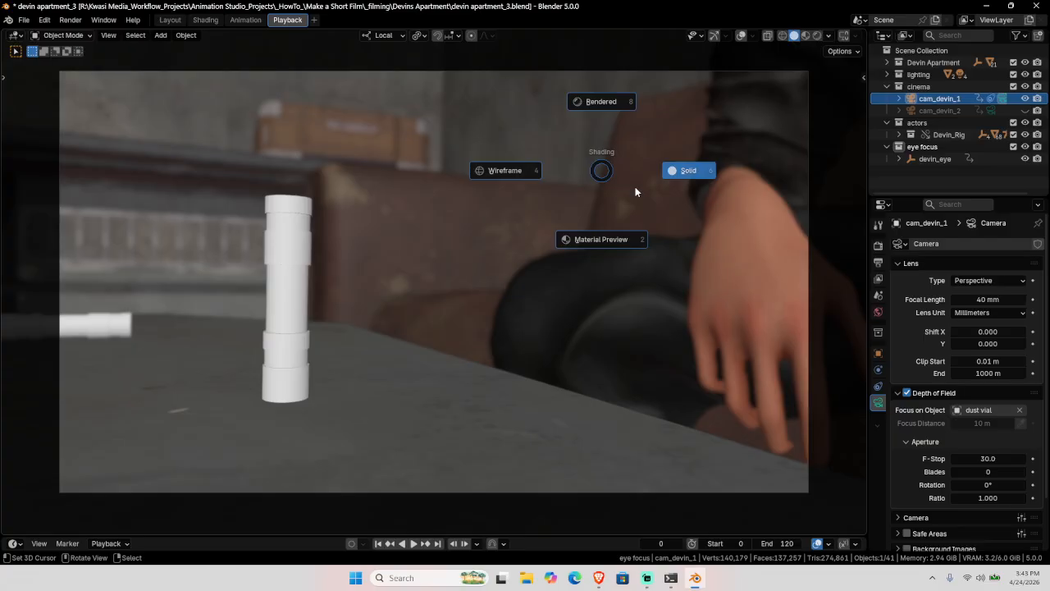
{"action": "key", "text": "8"}
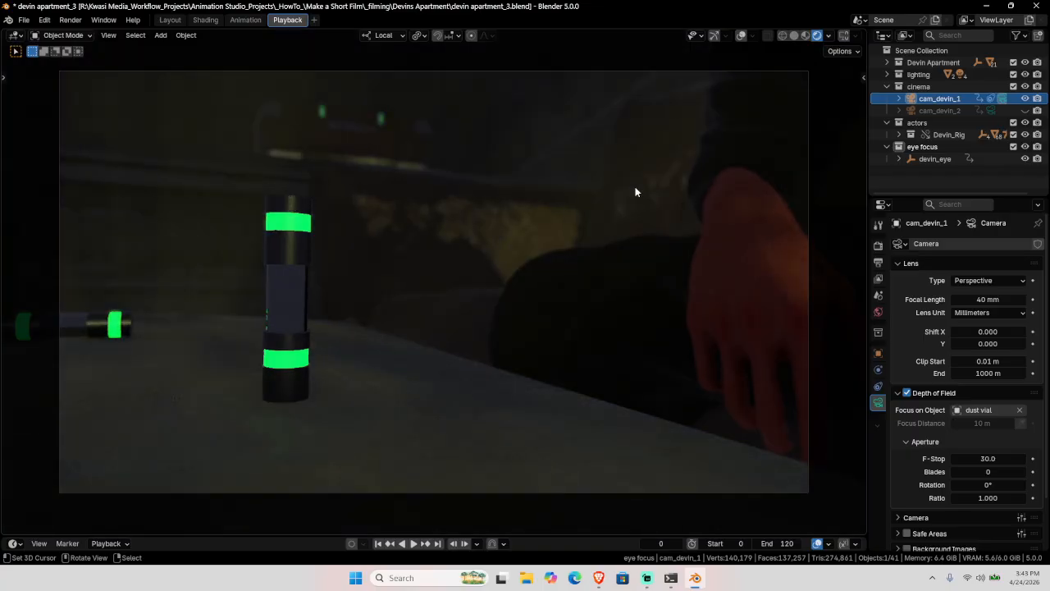
{"action": "key", "text": "space"}
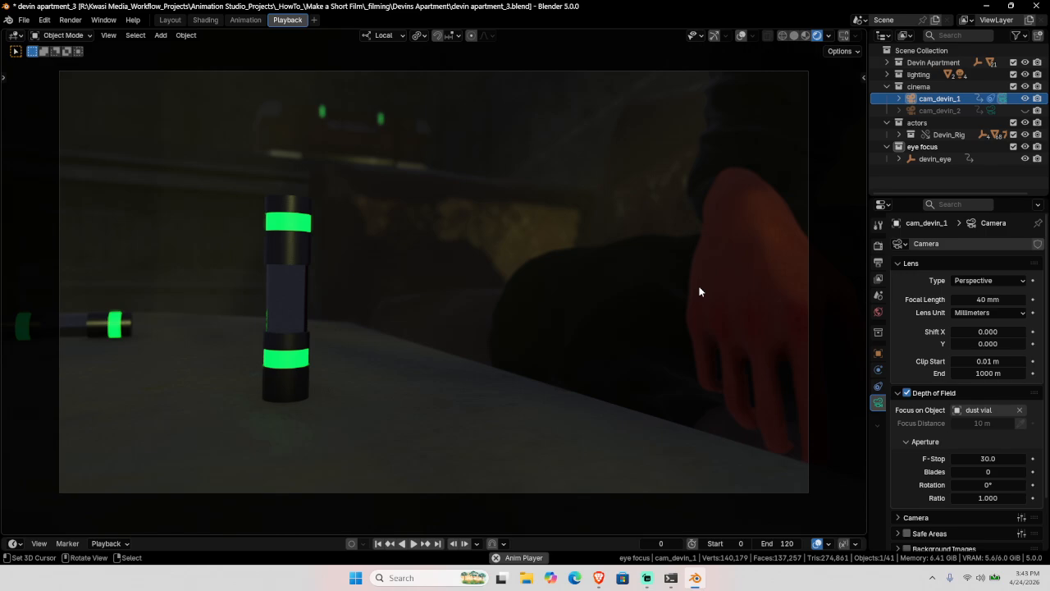
{"action": "key", "text": "space"}
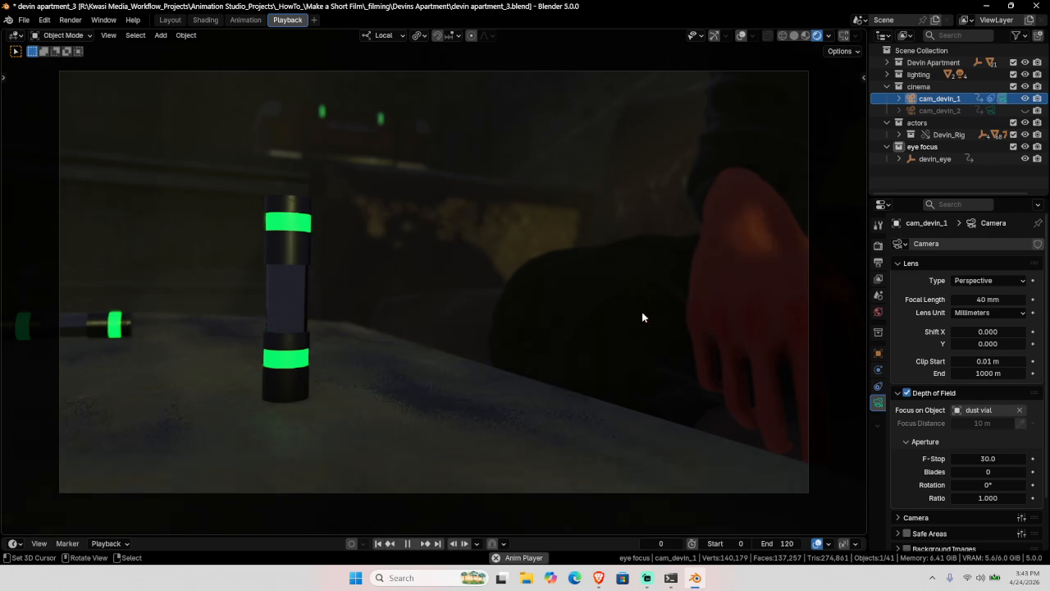
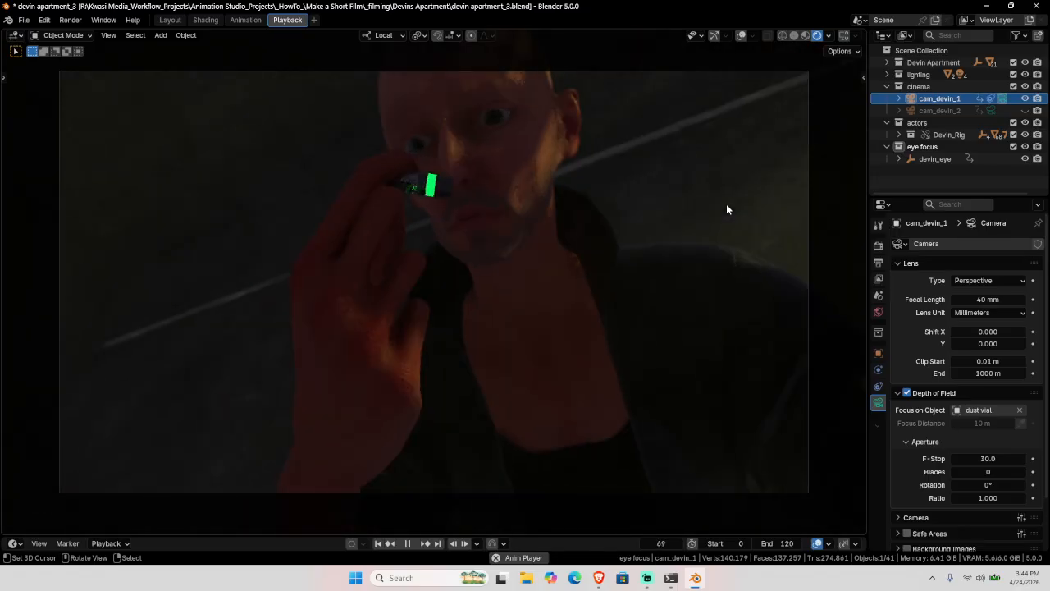
Step: Stop the camera preview, return to Solid shading and switch to the Animation workspace
{"action": "key", "text": "space"}
{"action": "left_click", "coordinate": [795, 36]}
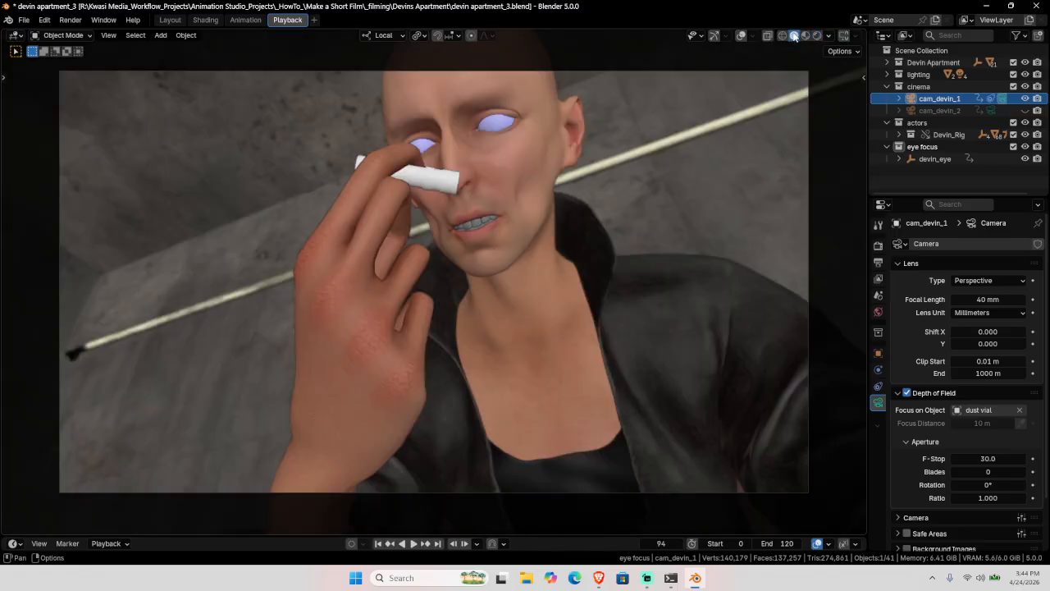
{"action": "left_click", "coordinate": [244, 20]}
Step: Enter Pose Mode on Devin's rig and select the c_head.x and c_neck.x control bones
{"action": "left_click", "coordinate": [713, 190]}
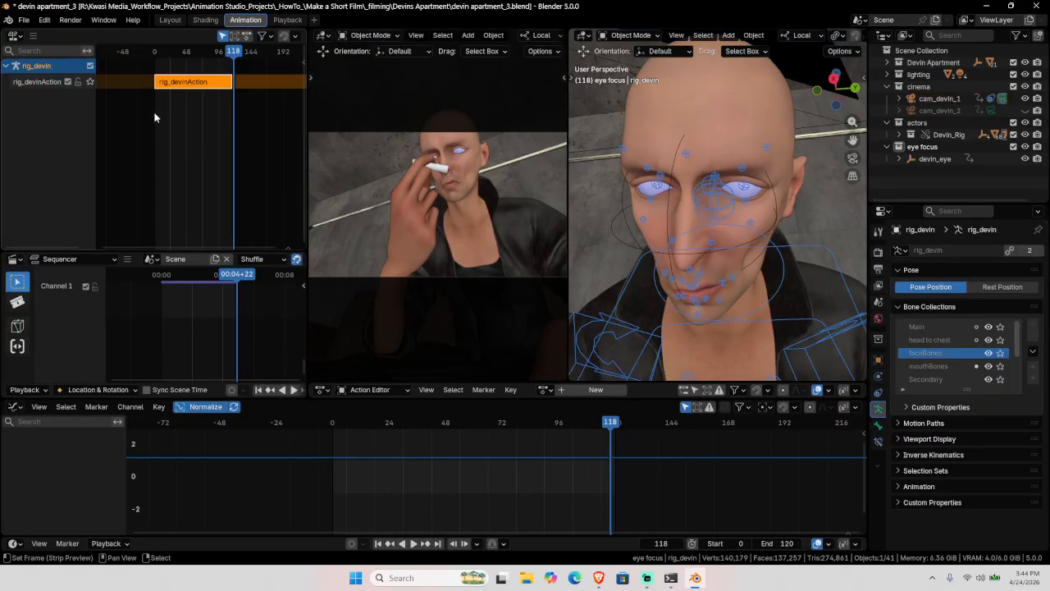
{"action": "key", "text": "Tab"}
{"action": "key", "text": "ctrl+Tab"}
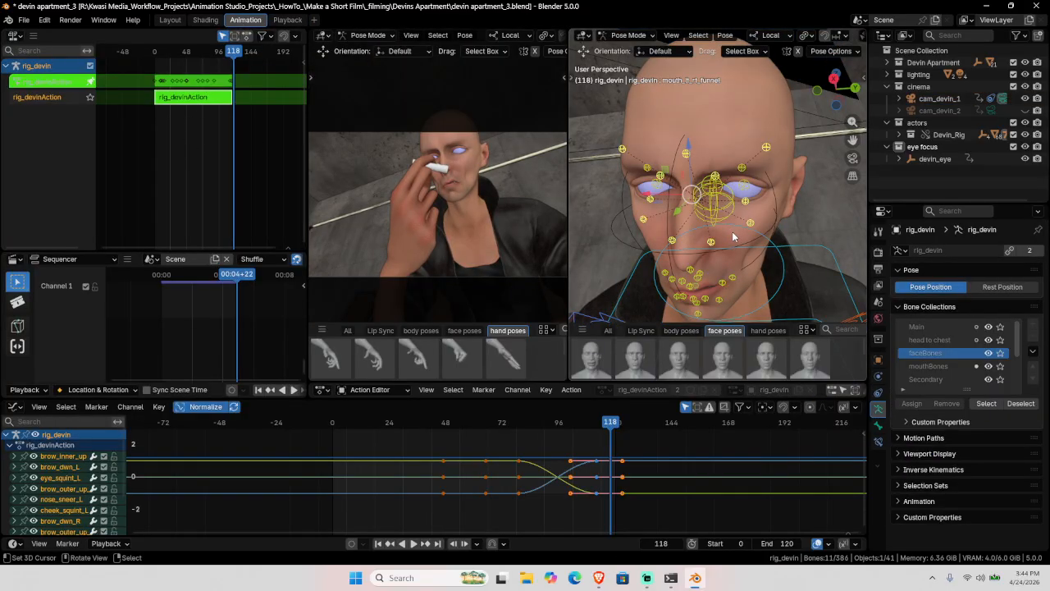
{"action": "scroll", "coordinate": [735, 233], "scroll_direction": "down", "scroll_amount": 5}
{"action": "left_click", "coordinate": [740, 129]}
{"action": "left_click", "coordinate": [748, 240], "text": "shift"}
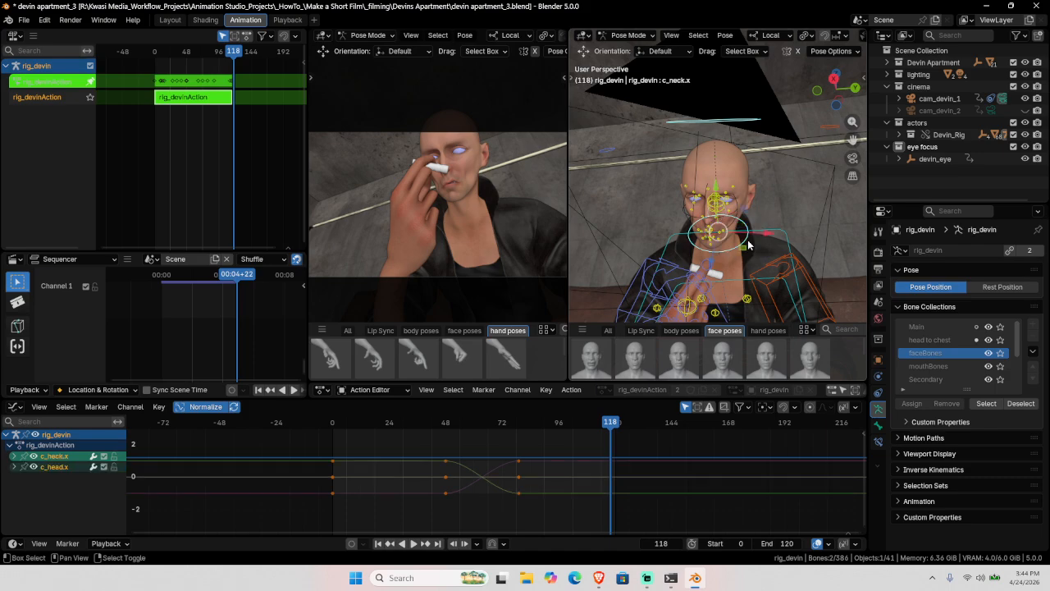
{"action": "middle_click_drag", "start_coordinate": [728, 251], "coordinate": [759, 261]}
{"action": "key", "text": "shift+space"}
{"action": "left_click", "coordinate": [759, 261]}
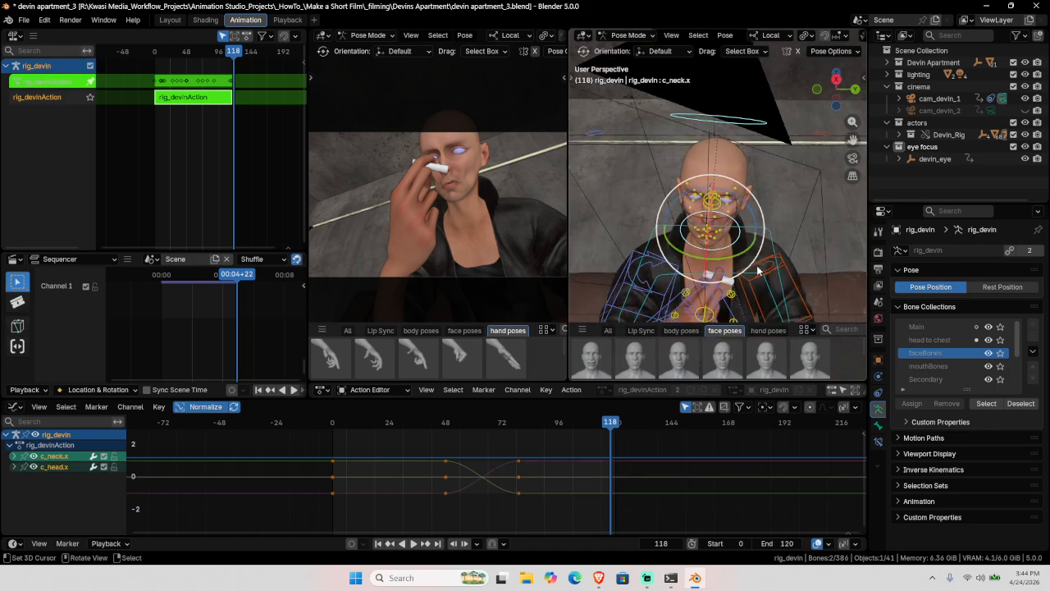
Step: Enable Auto Keying and key a first rotation of the head and neck
{"action": "left_click", "coordinate": [352, 543]}
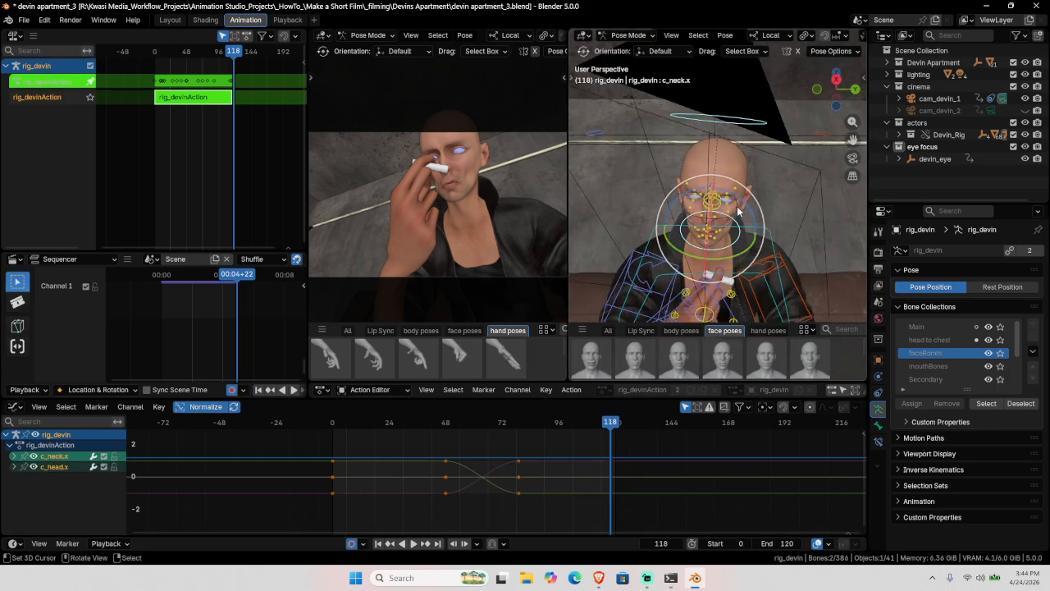
{"action": "key", "text": "r"}
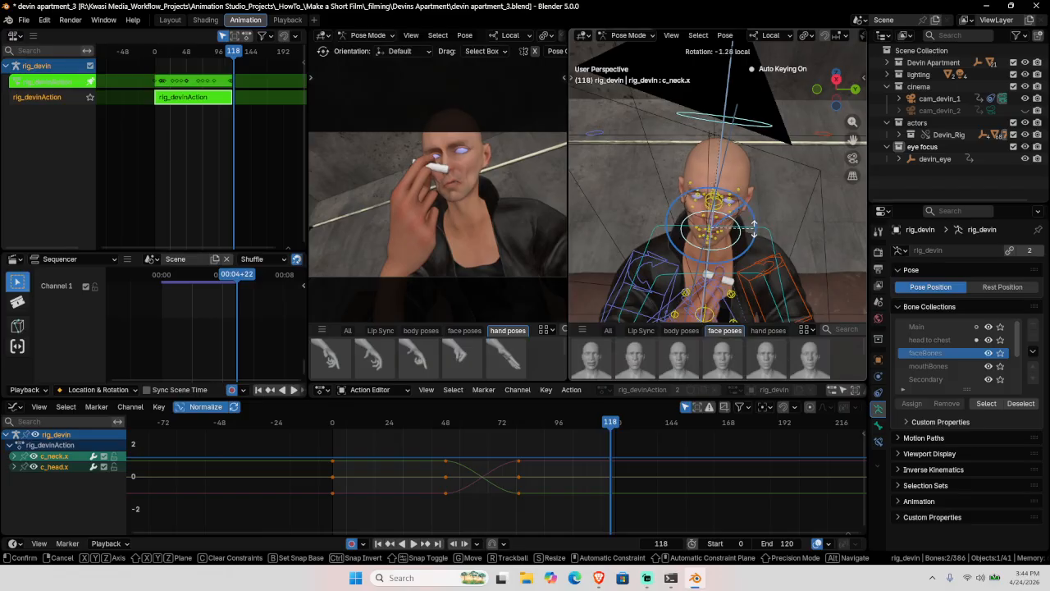
{"action": "left_click", "coordinate": [729, 259]}
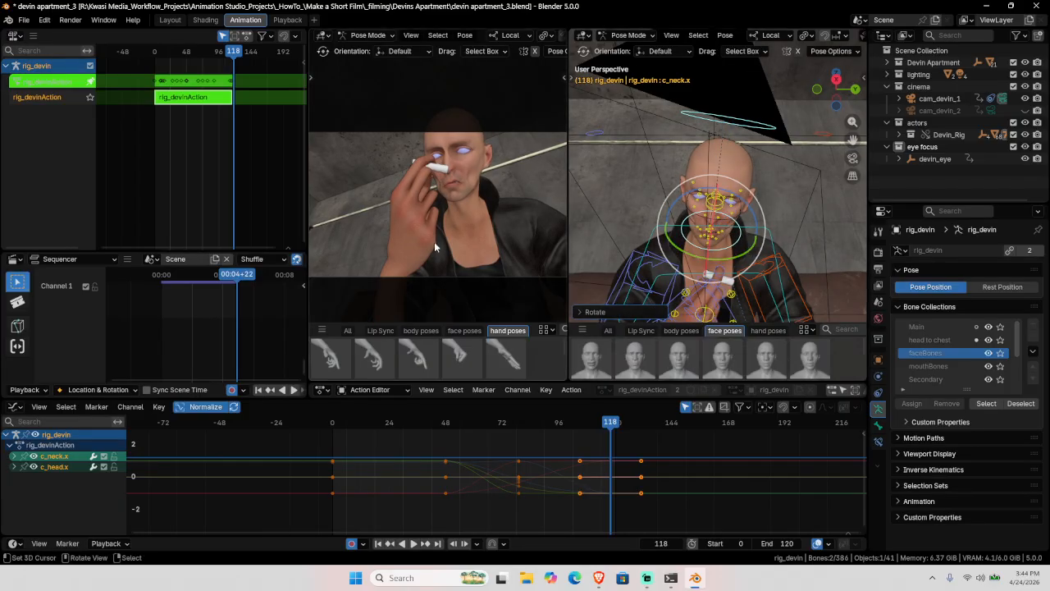
Step: Exclude the Devin Apartment collection and view the camera in Rendered shading
{"action": "left_click", "coordinate": [1014, 63]}
{"action": "key", "text": "z"}
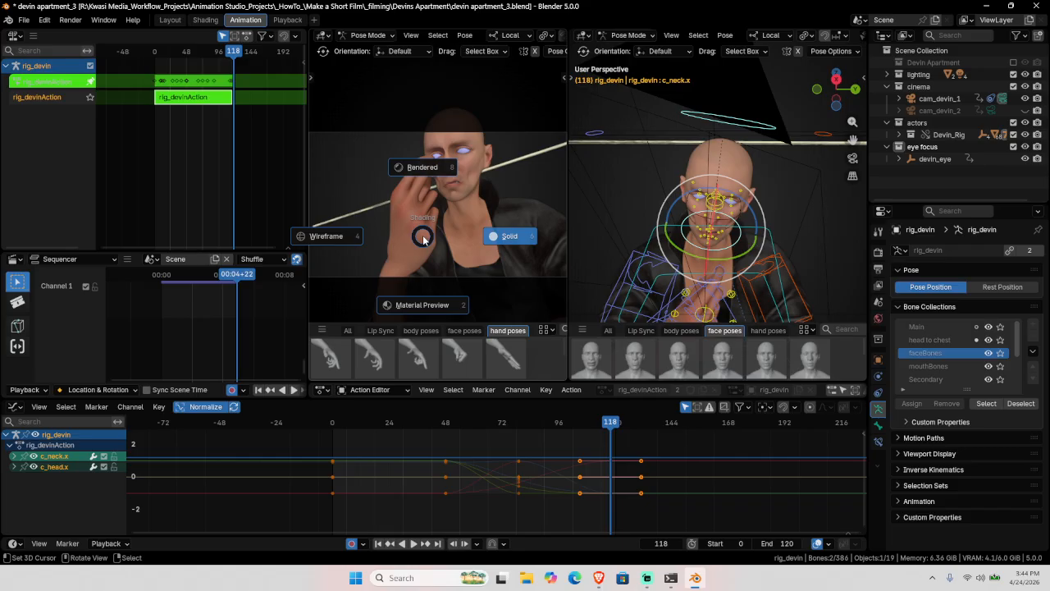
{"action": "left_click", "coordinate": [422, 166]}
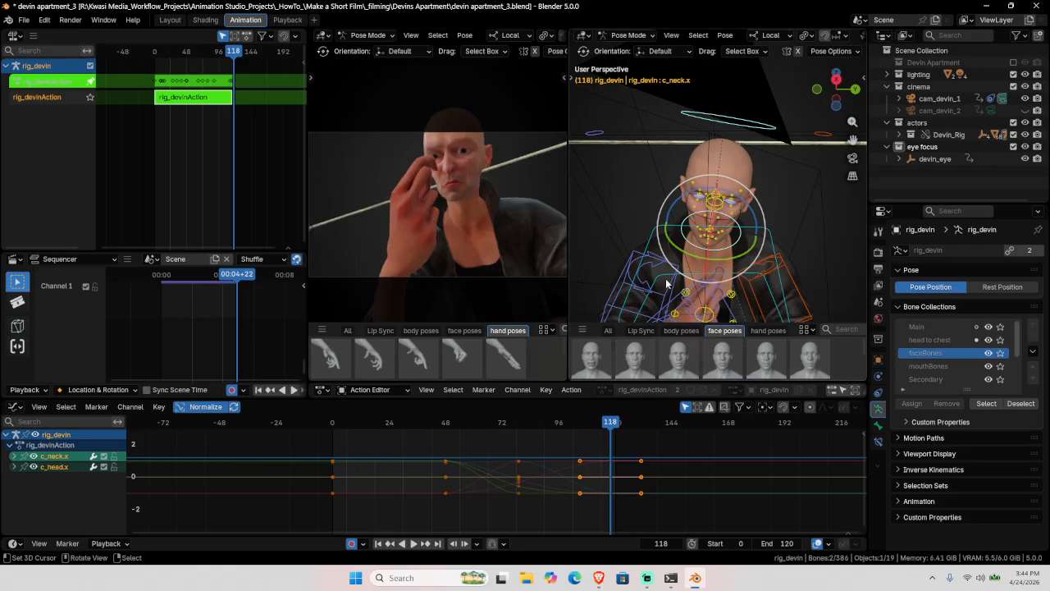
Step: Twist the neck on the Y axis, then re-rotate the head and neck into the new angle
{"action": "key", "text": "r"}
{"action": "key", "text": "y"}
{"action": "left_click_drag", "start_coordinate": [729, 278], "coordinate": [728, 277]}
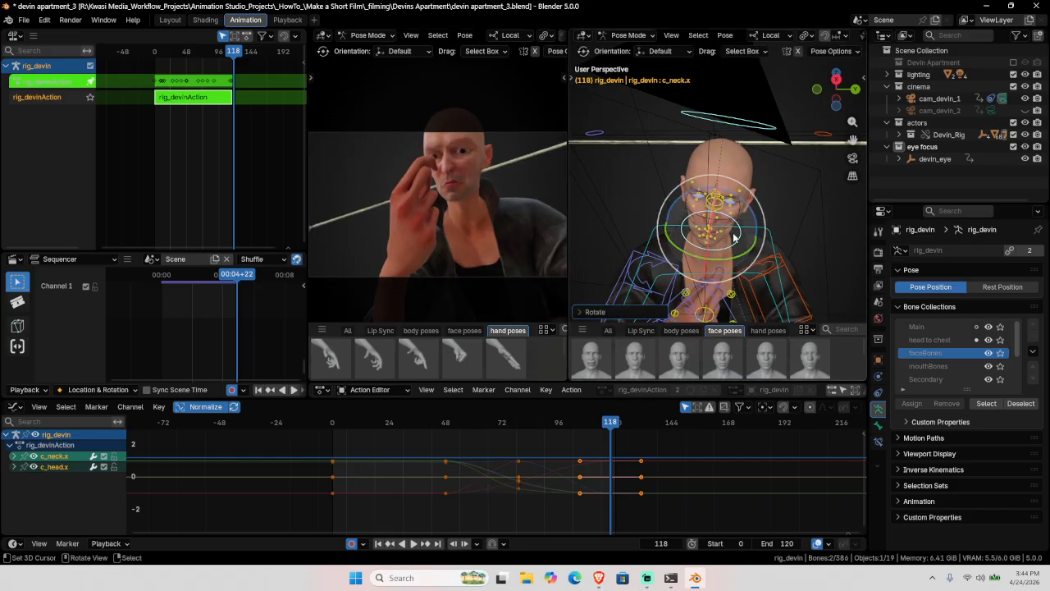
{"action": "left_click_drag", "start_coordinate": [734, 233], "coordinate": [713, 252]}
{"action": "left_click", "coordinate": [750, 116]}
{"action": "middle_click_drag", "start_coordinate": [698, 253], "coordinate": [683, 246]}
{"action": "left_click_drag", "start_coordinate": [679, 243], "coordinate": [736, 166]}
{"action": "right_click", "coordinate": [718, 249]}
{"action": "left_click", "coordinate": [520, 453]}
Step: Play the animation to check the head turn, then exit the rig's action editing
{"action": "left_click", "coordinate": [485, 456]}
{"action": "key", "text": "space"}
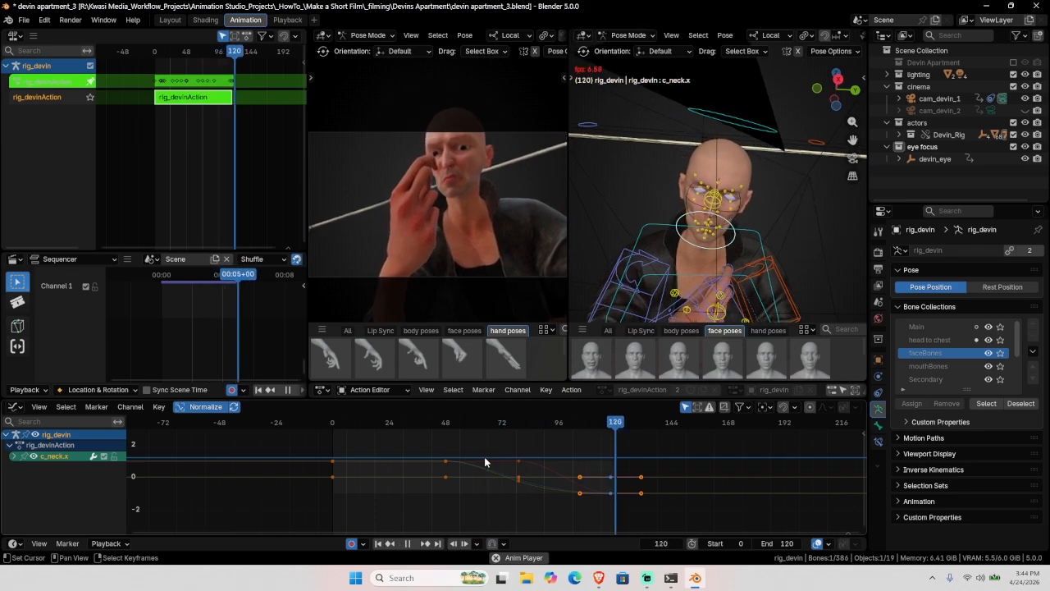
{"action": "key", "text": "Escape"}
{"action": "key", "text": "Tab"}
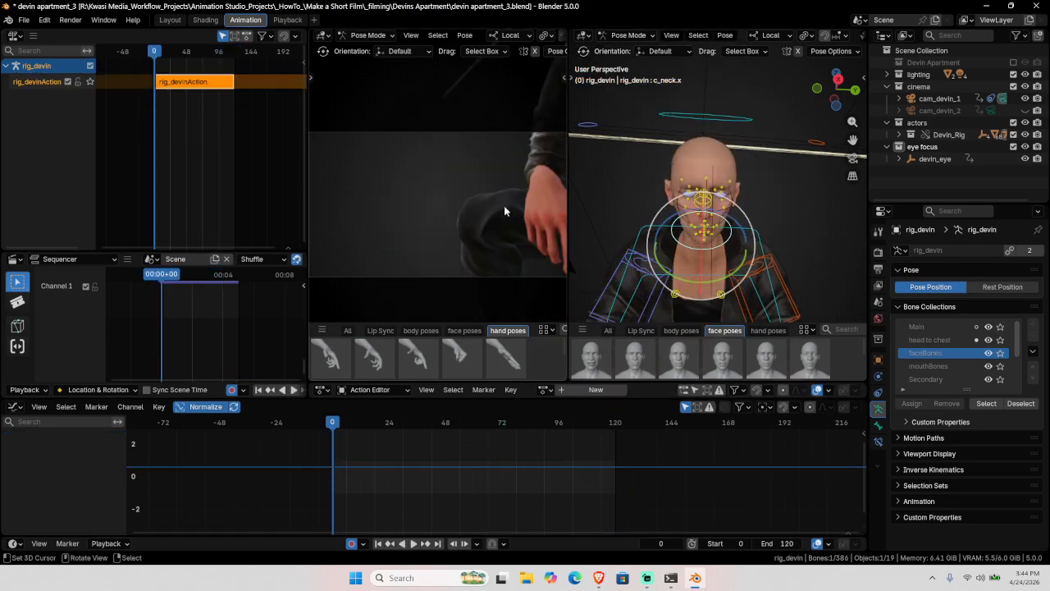
Step: Switch to the Playback workspace with the camera view in Rendered shading
{"action": "key", "text": "z"}
{"action": "left_click", "coordinate": [588, 223]}
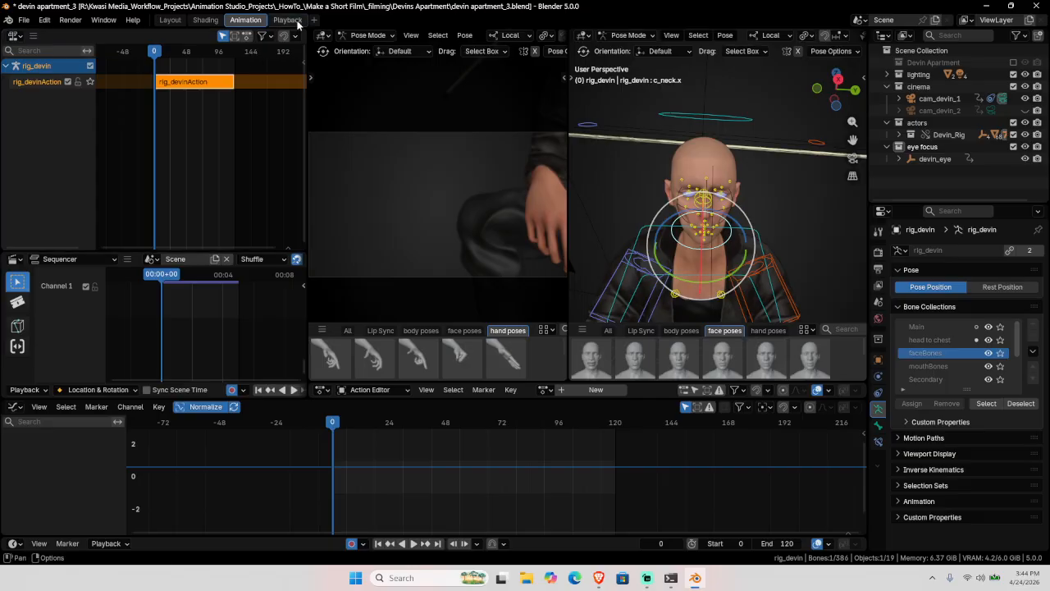
{"action": "left_click", "coordinate": [287, 20]}
{"action": "key", "text": "z"}
{"action": "key", "text": "8"}
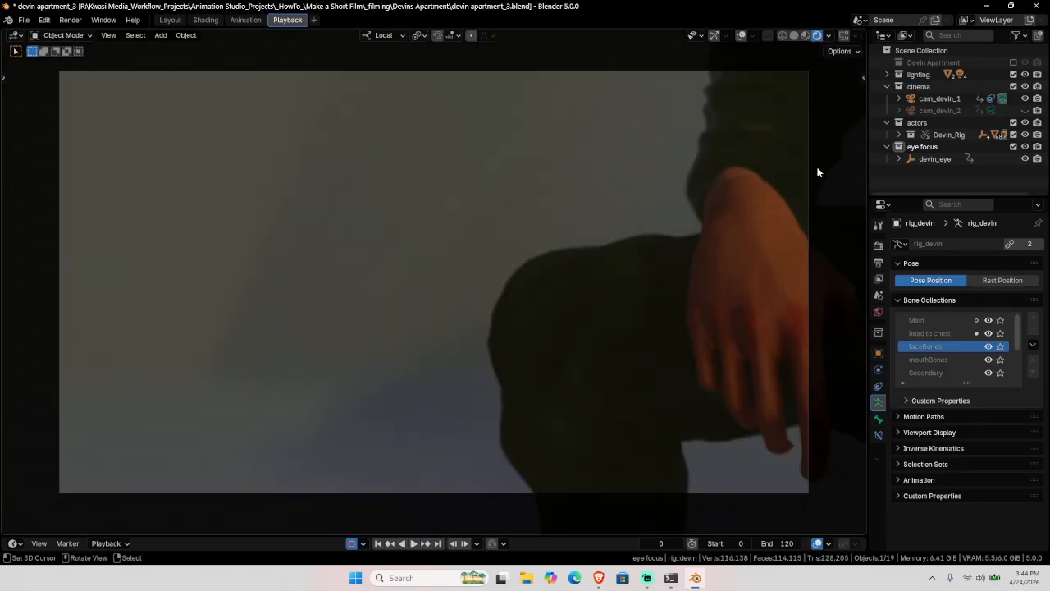
Step: Play the new head turn through the camera and rewind to frame 0
{"action": "key", "text": "space"}
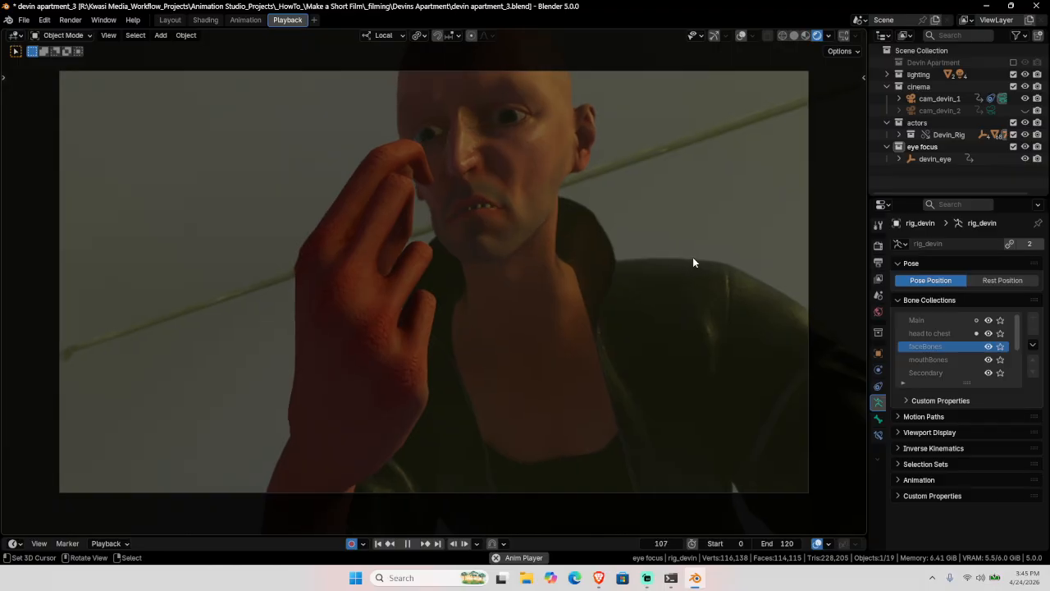
{"action": "key", "text": "space"}
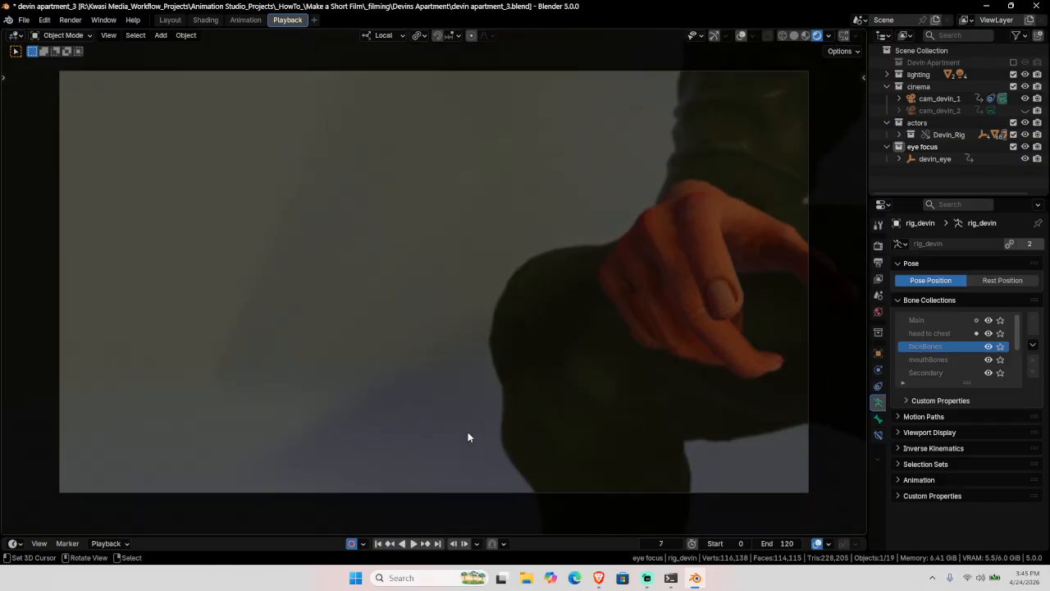
{"action": "left_click", "coordinate": [380, 544]}
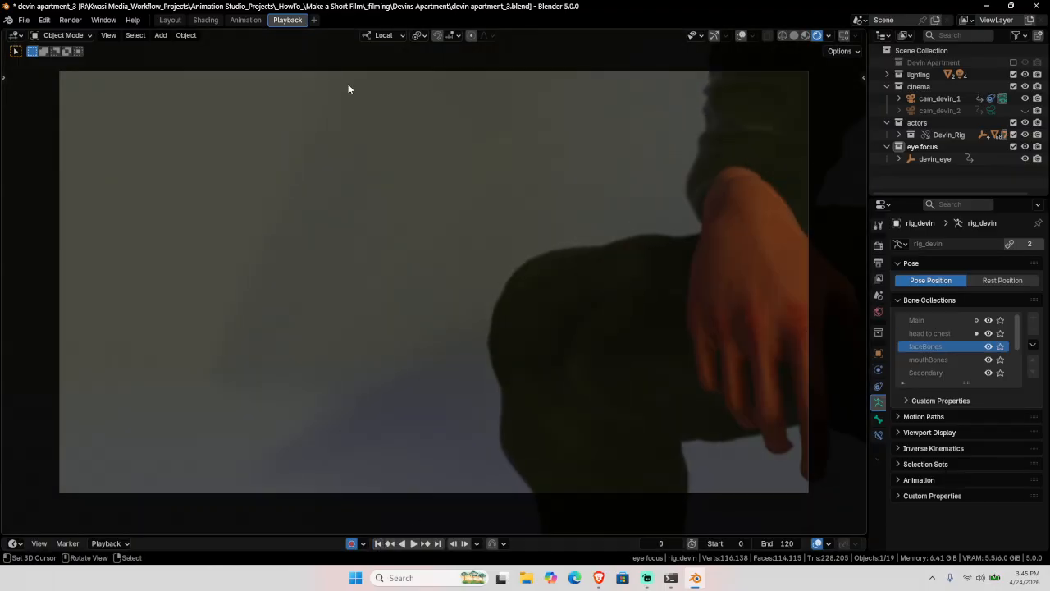
{"action": "left_click", "coordinate": [246, 20]}
{"action": "left_click", "coordinate": [283, 19]}
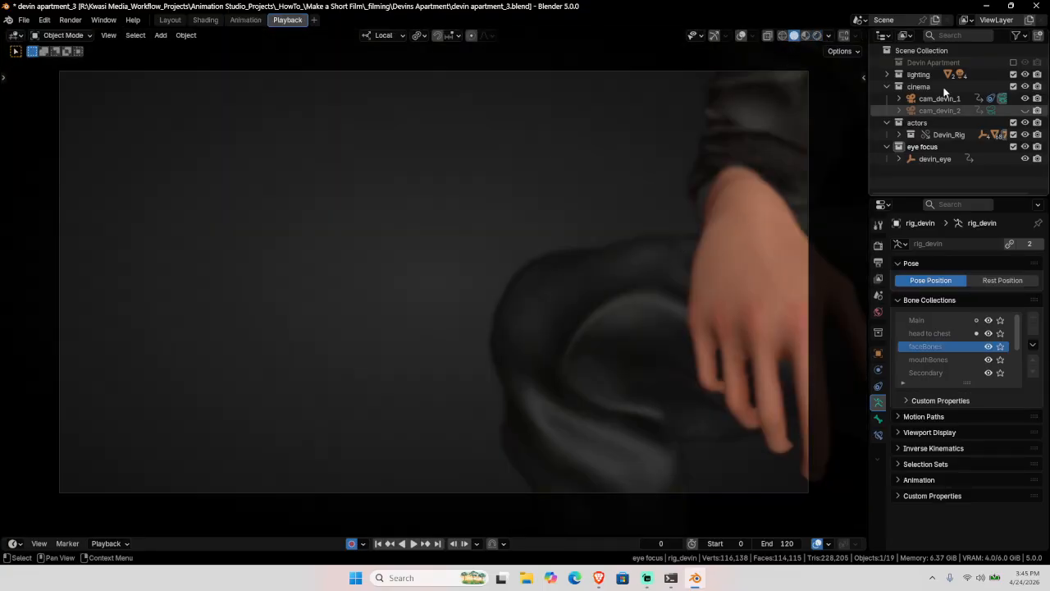
Step: Restore the Devin Apartment collection, play the shot in Material Preview, then return to Solid
{"action": "left_click", "coordinate": [1014, 62]}
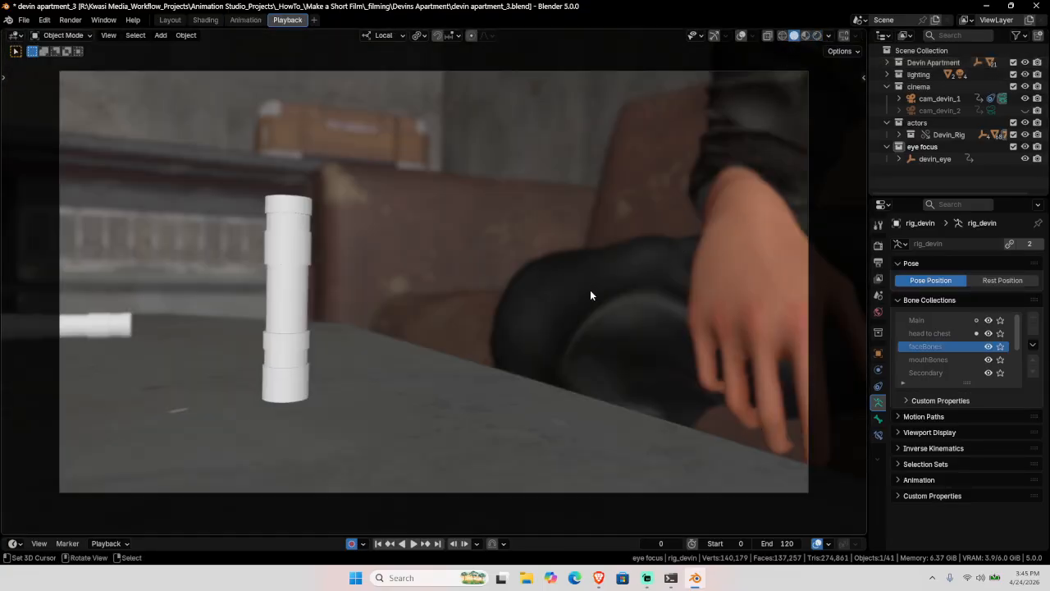
{"action": "key", "text": "space"}
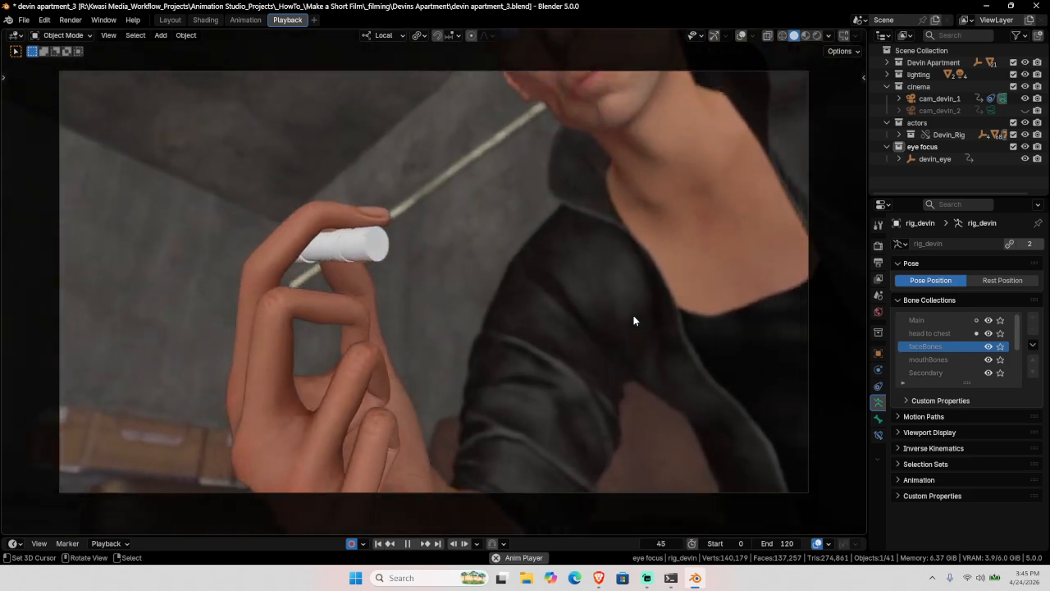
{"action": "key", "text": "space"}
{"action": "key", "text": "z"}
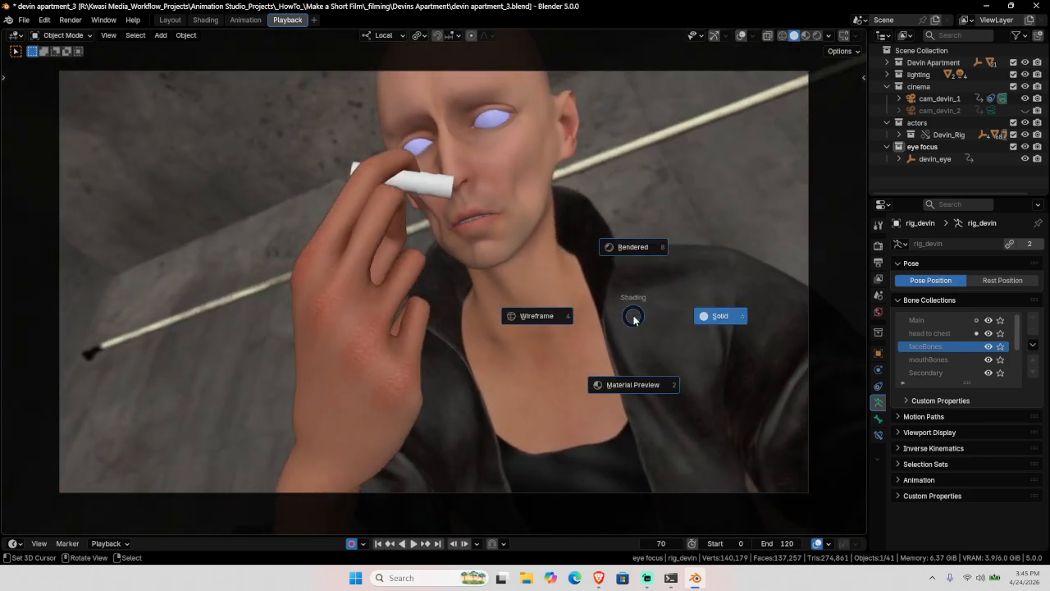
{"action": "key", "text": "2"}
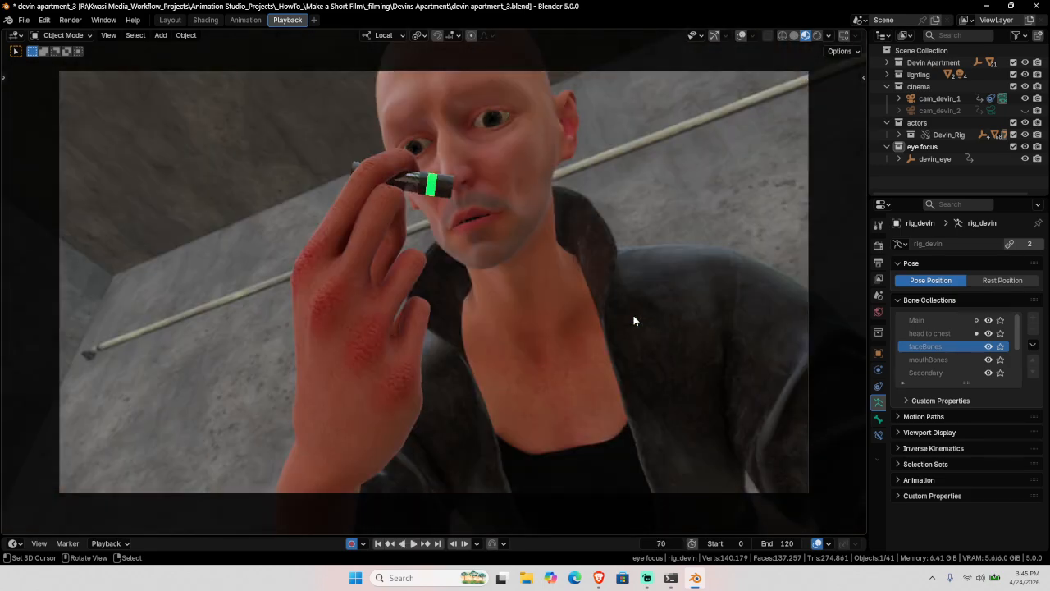
{"action": "key", "text": "space"}
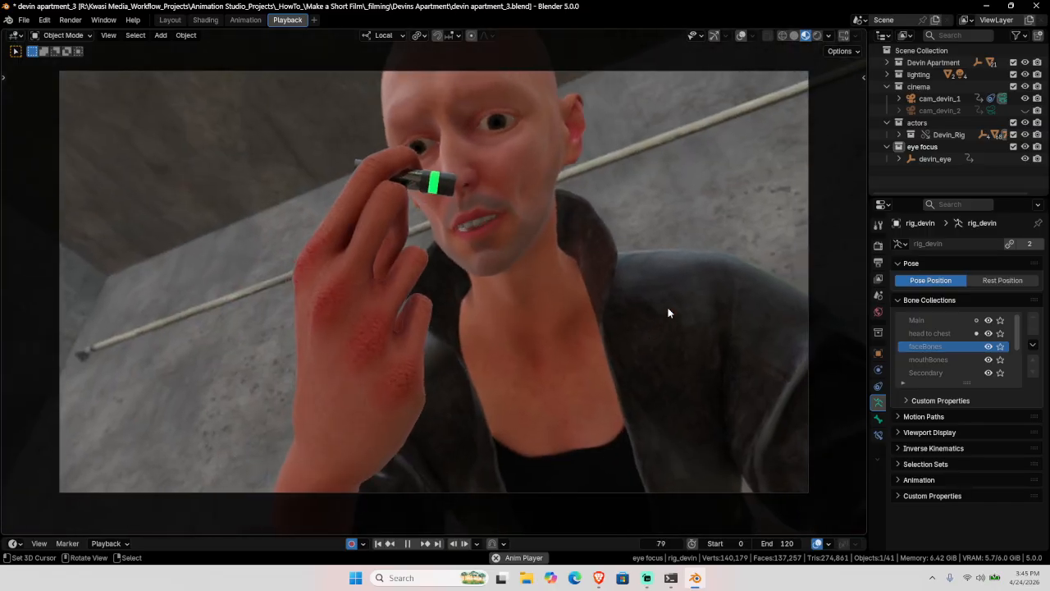
{"action": "key", "text": "Escape"}
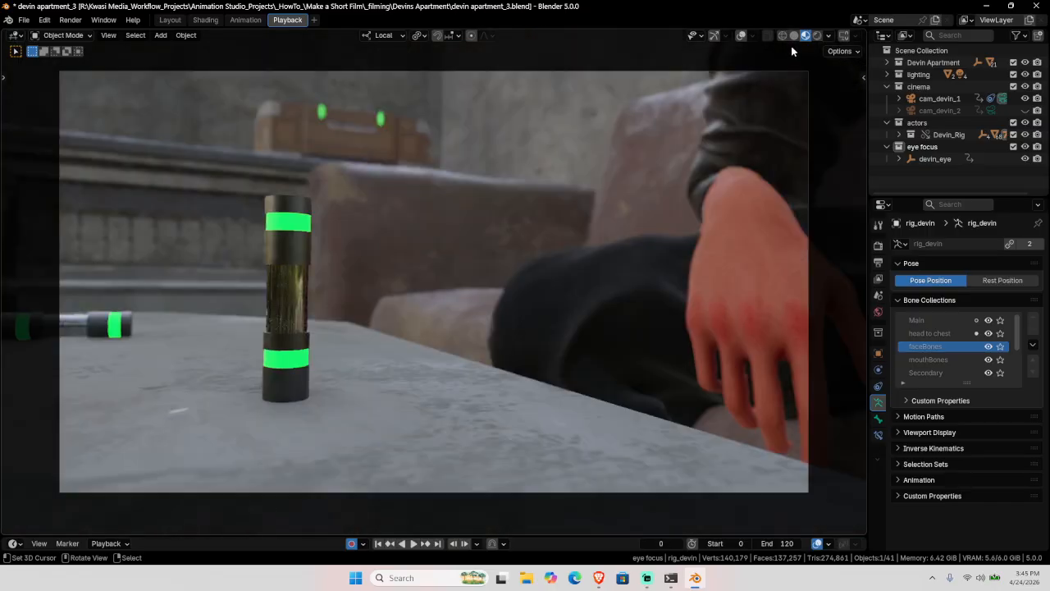
{"action": "left_click", "coordinate": [795, 37]}
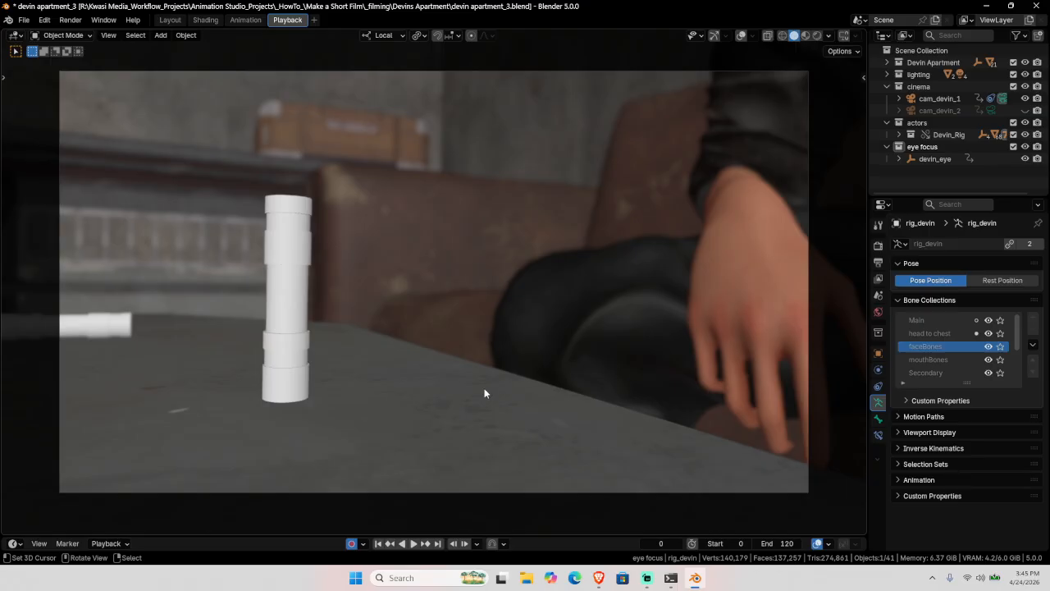
Step: Turn off Auto Keying, save devin apartment_3.blend, render the shot and jump to frame 120
{"action": "left_click", "coordinate": [351, 544]}
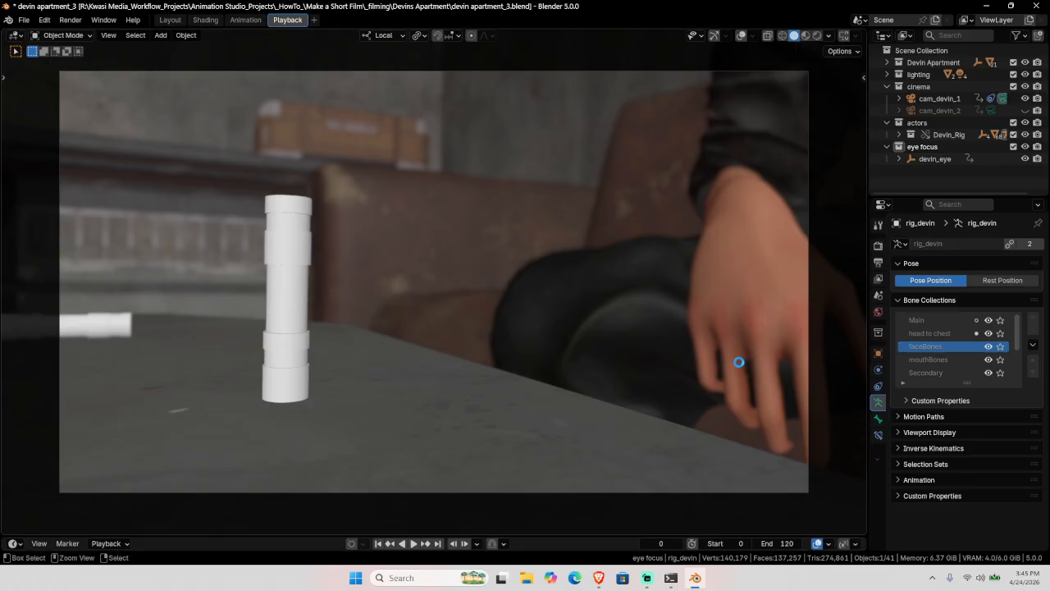
{"action": "key", "text": "ctrl+s"}
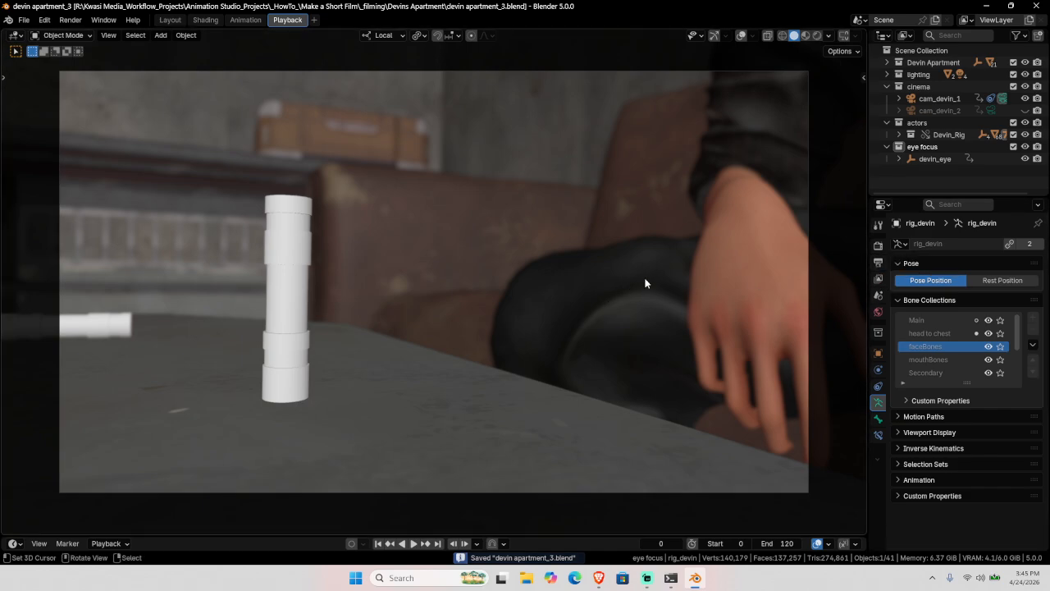
{"action": "key", "text": "ctrl+F12"}
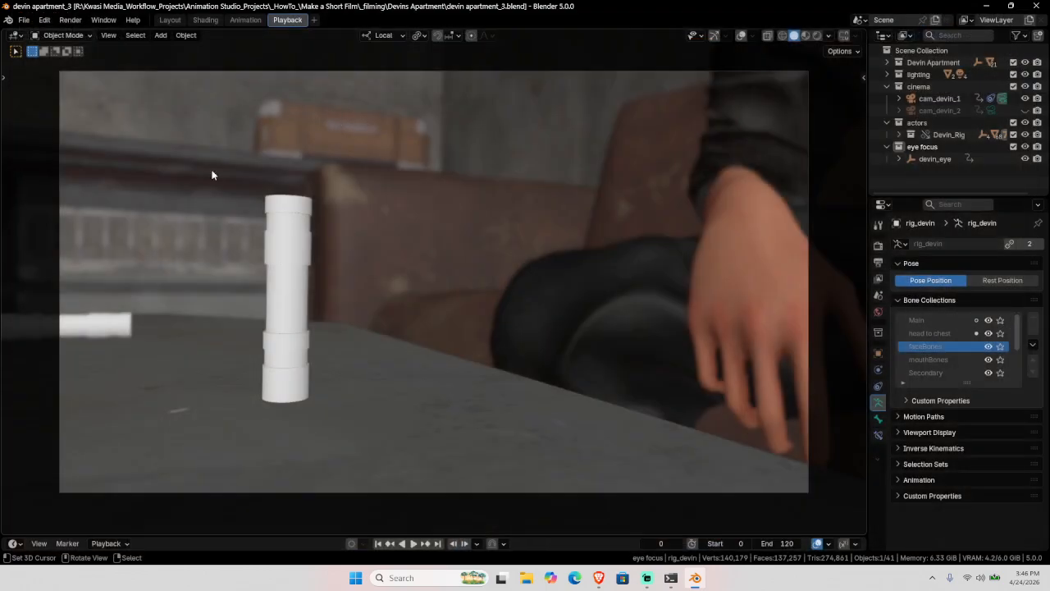
{"action": "left_click", "coordinate": [439, 543]}
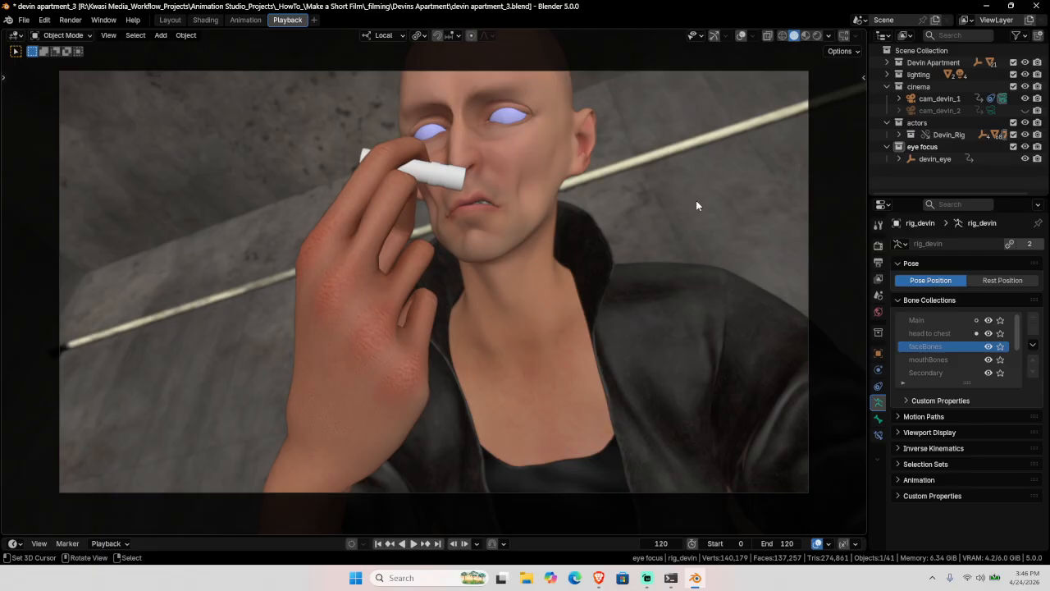